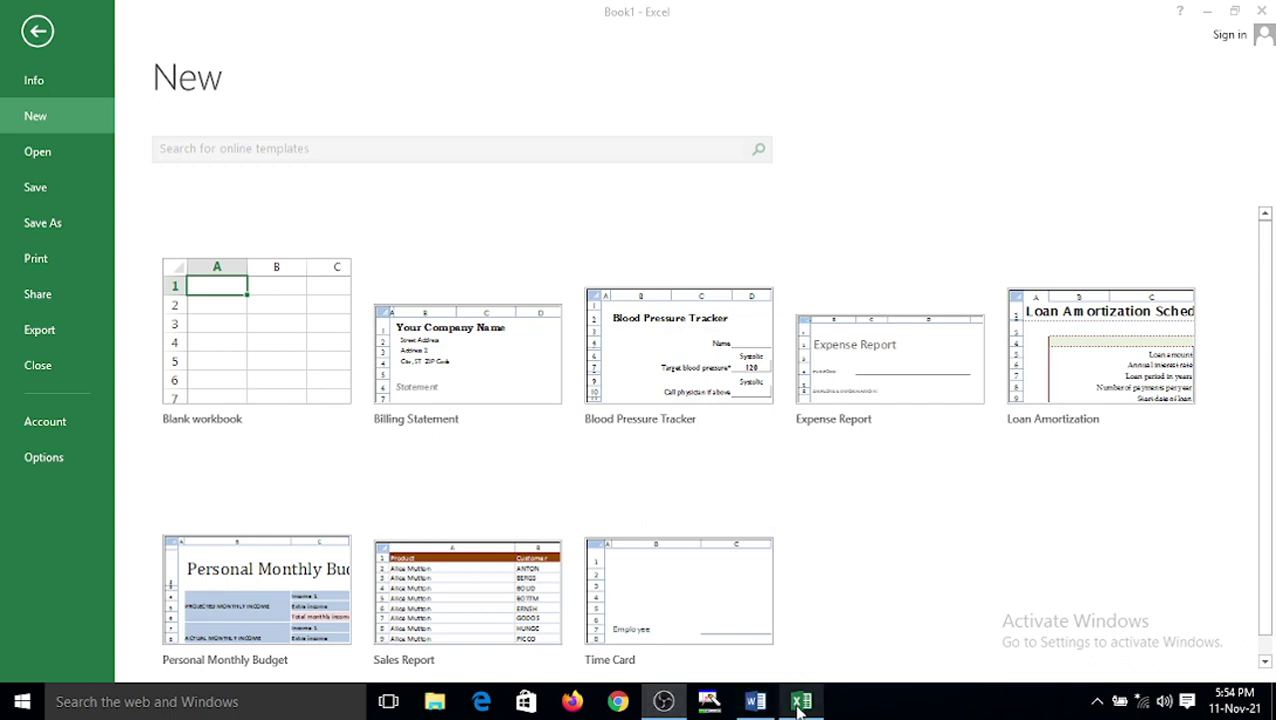
- Create a new blank workbook
click(299, 345)
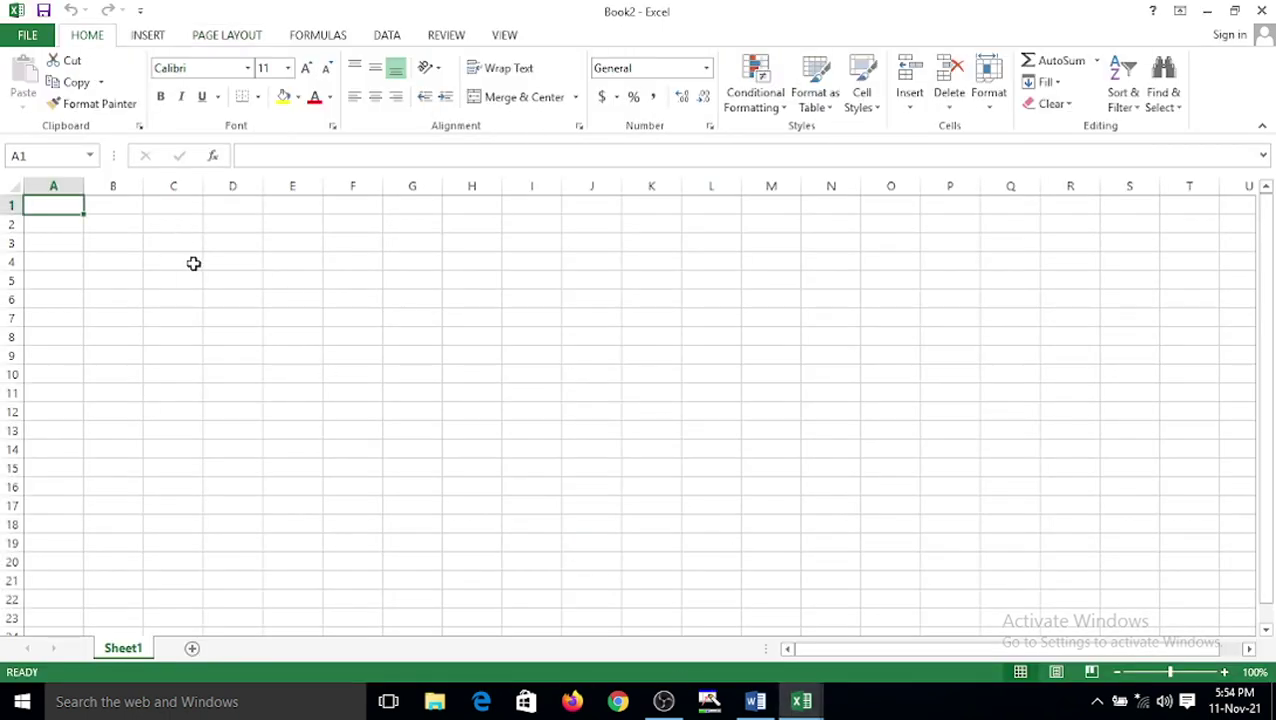
click(193, 263)
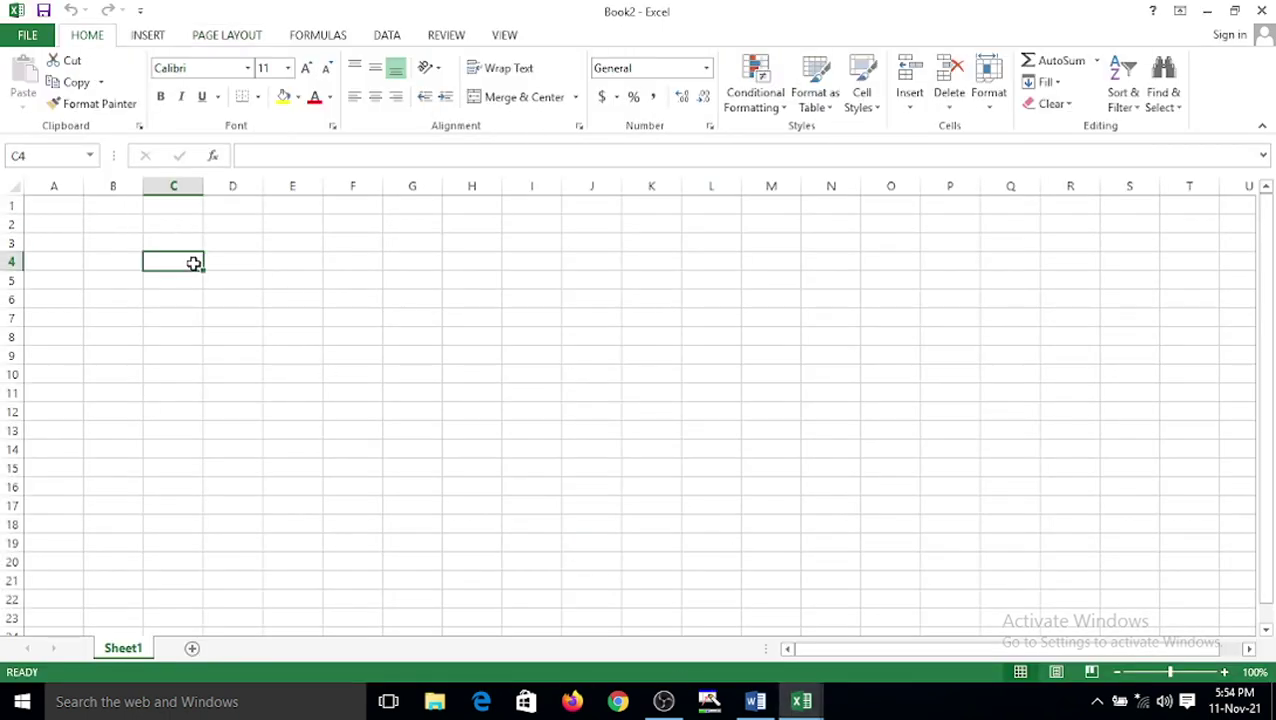
click(210, 38)
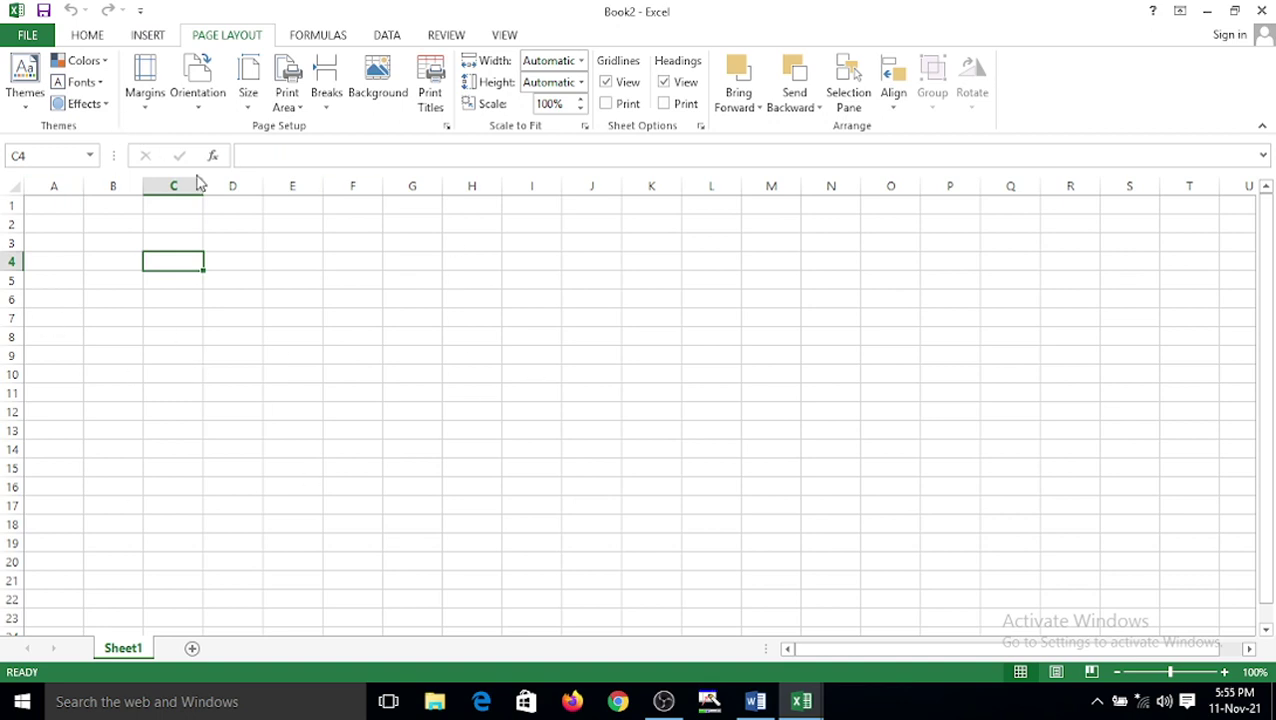
- Enter the headings "name" in B2 and "roll number" in C2
drag(1170, 672, 1165, 673)
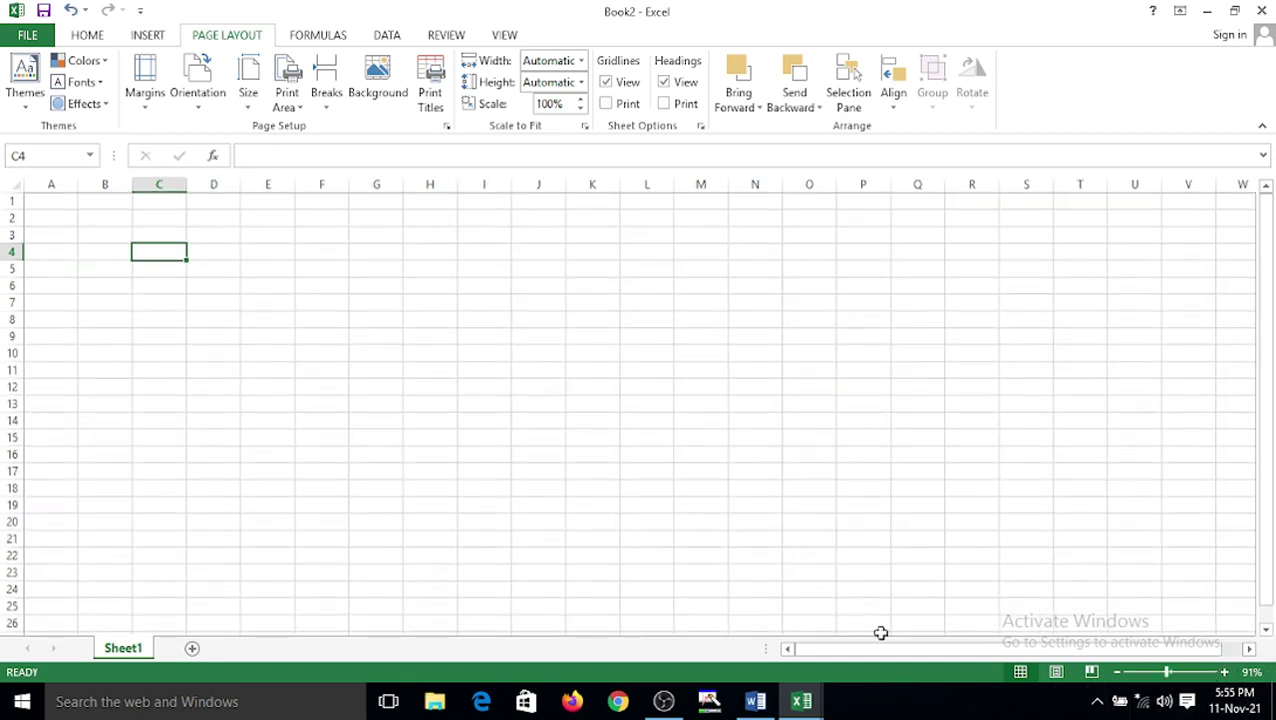
click(1174, 673)
click(1176, 677)
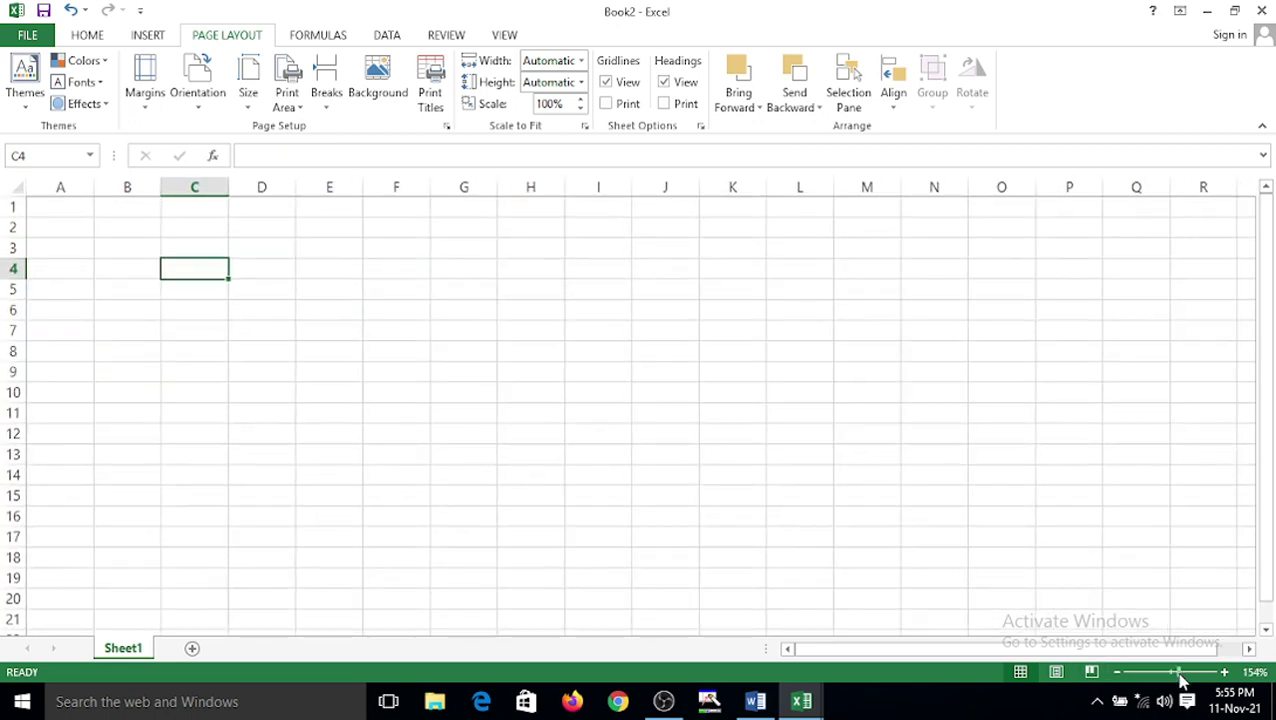
click(1182, 675)
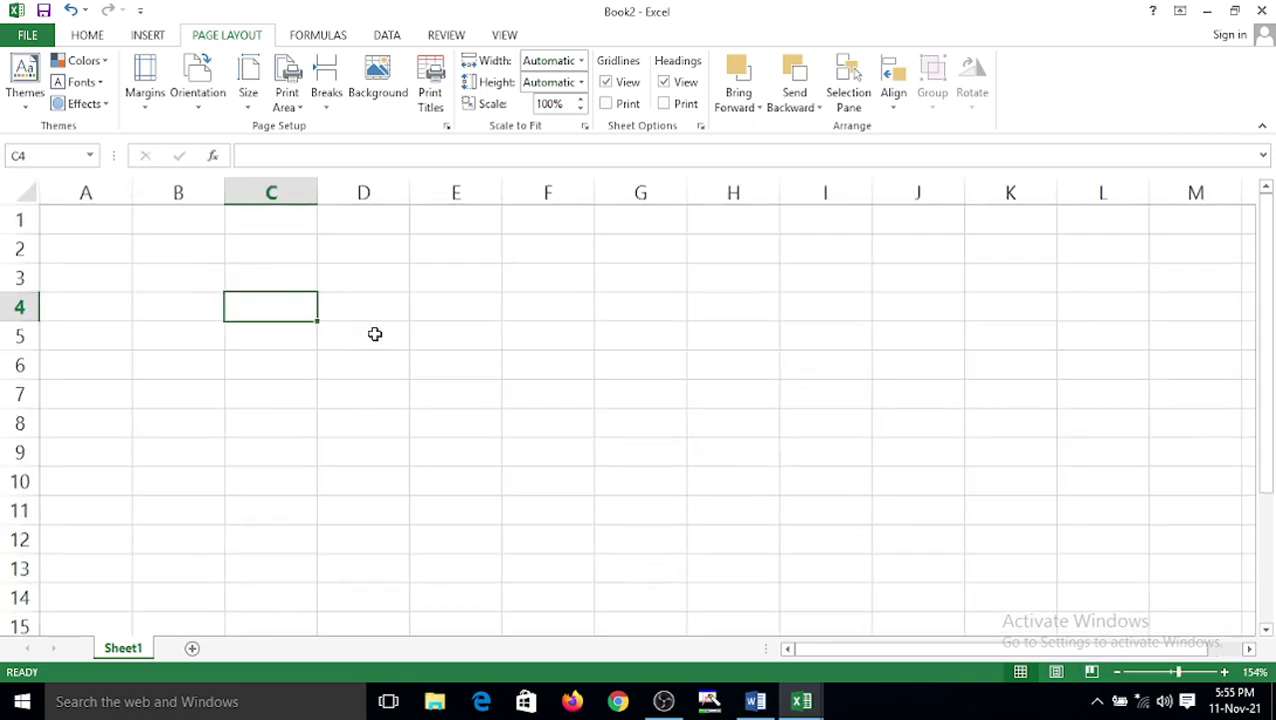
click(154, 243)
text(name)
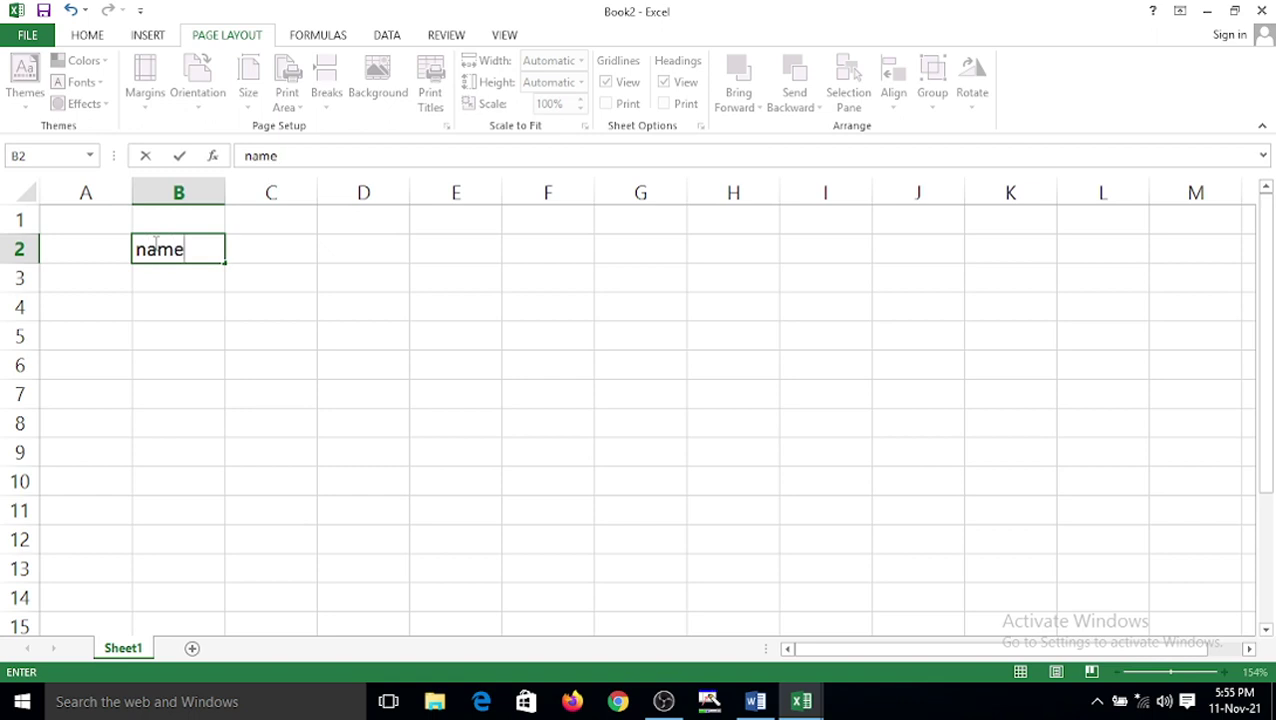
key(Tab)
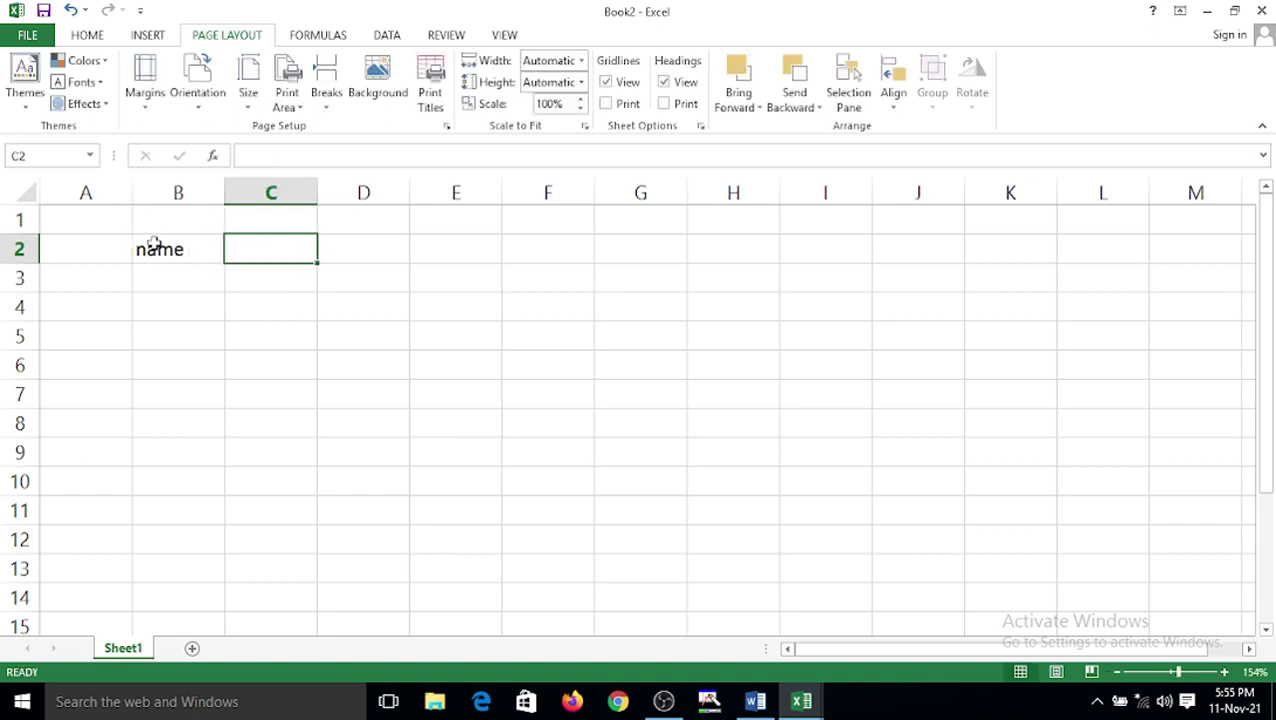
text(ro)
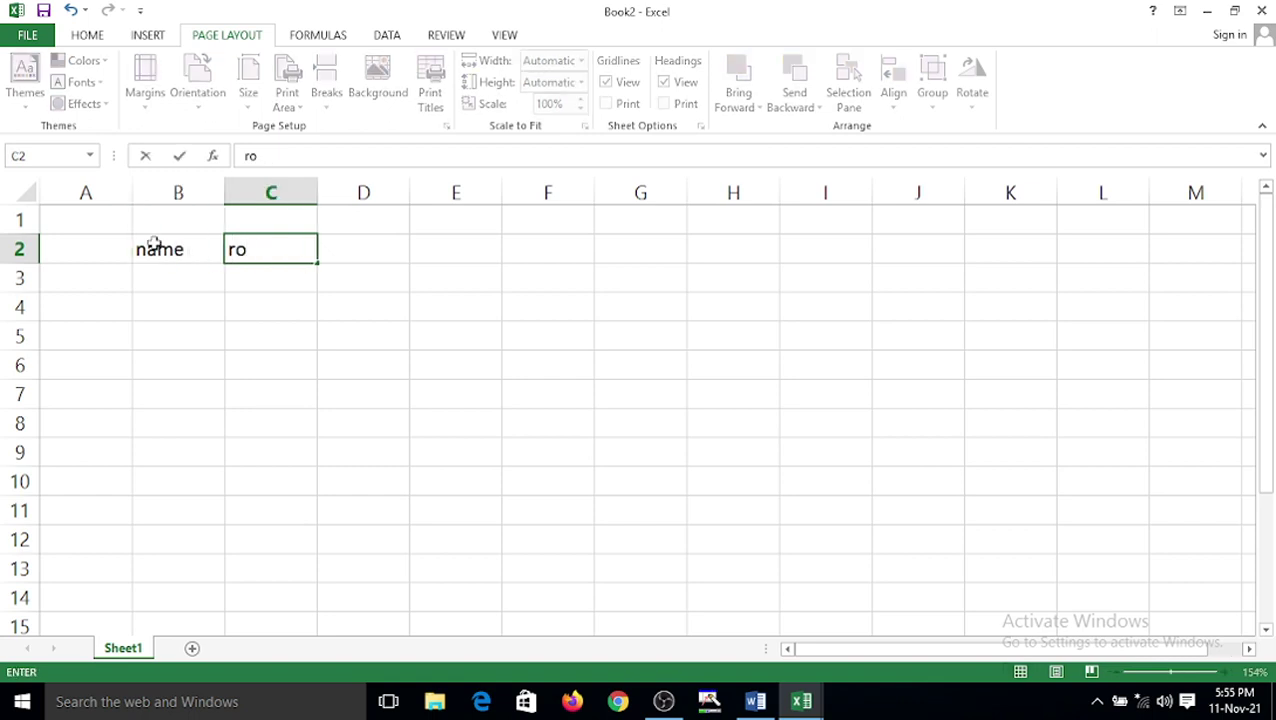
text(ll number)
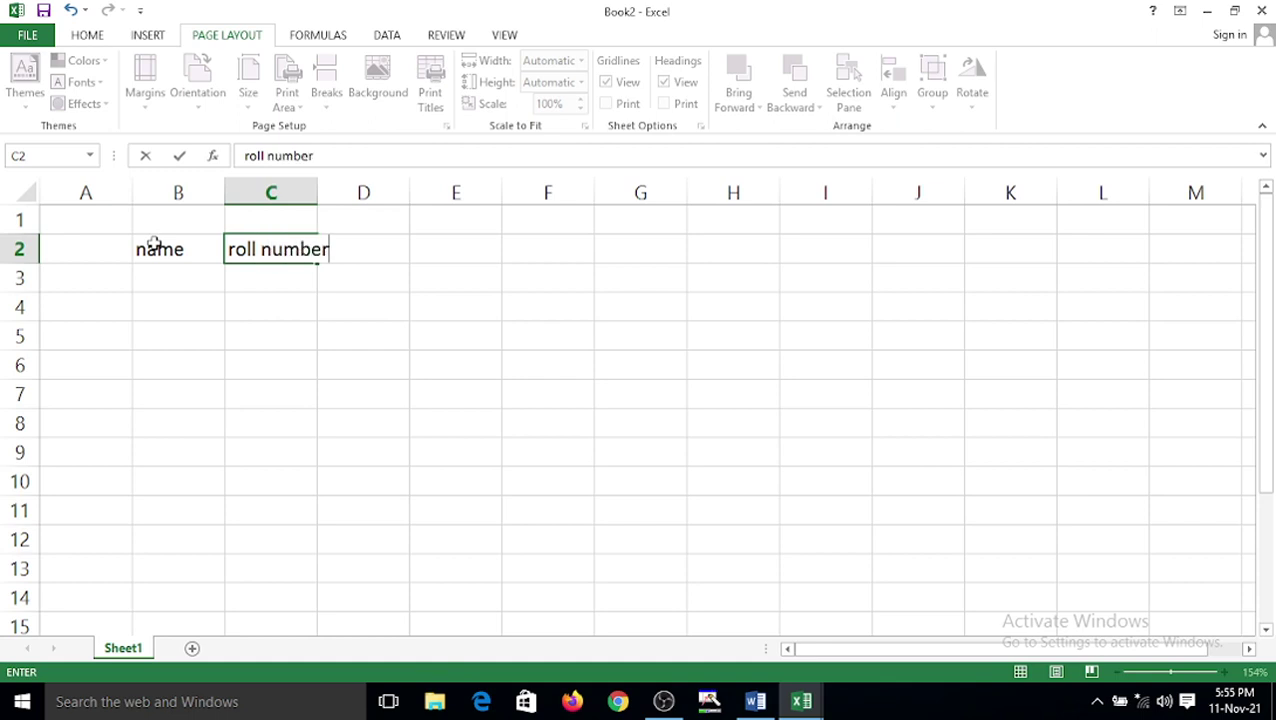
key(Tab)
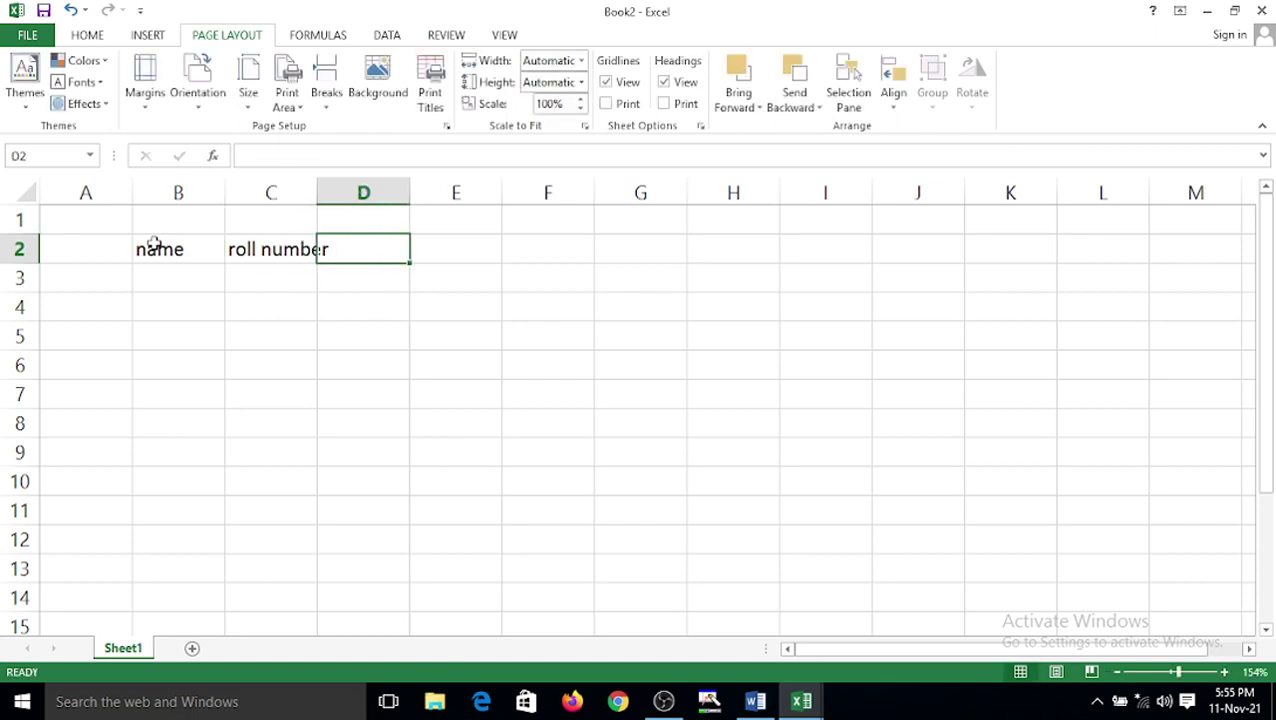
- Enter the subject headings "hindi", "eng" and "math" in cells D2 to F2
text(hindi)
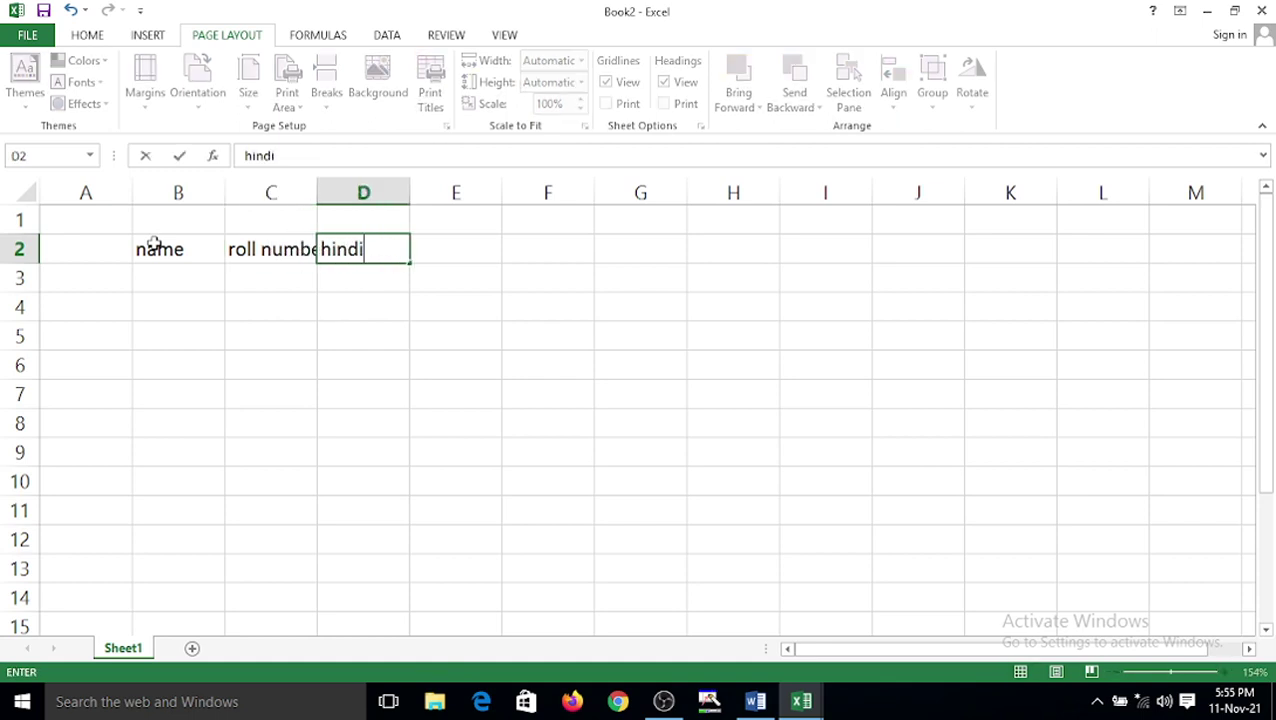
key(Tab)
text(eng)
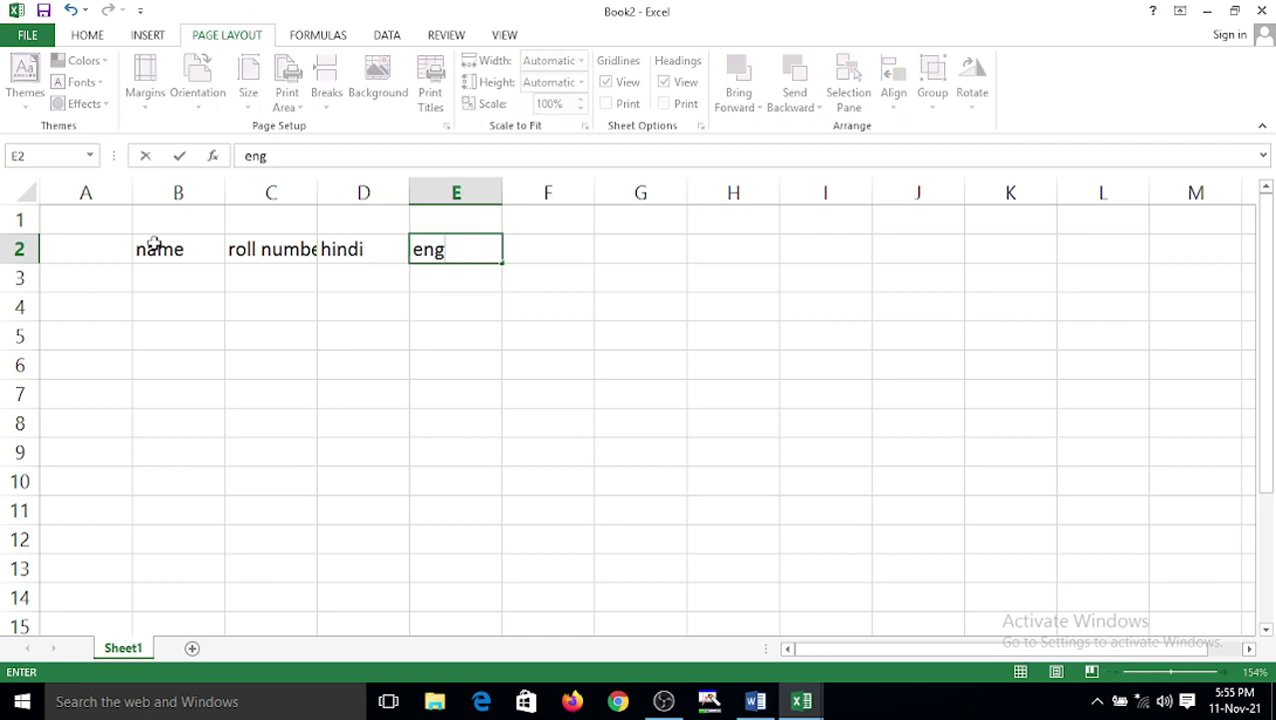
key(Tab)
text(math)
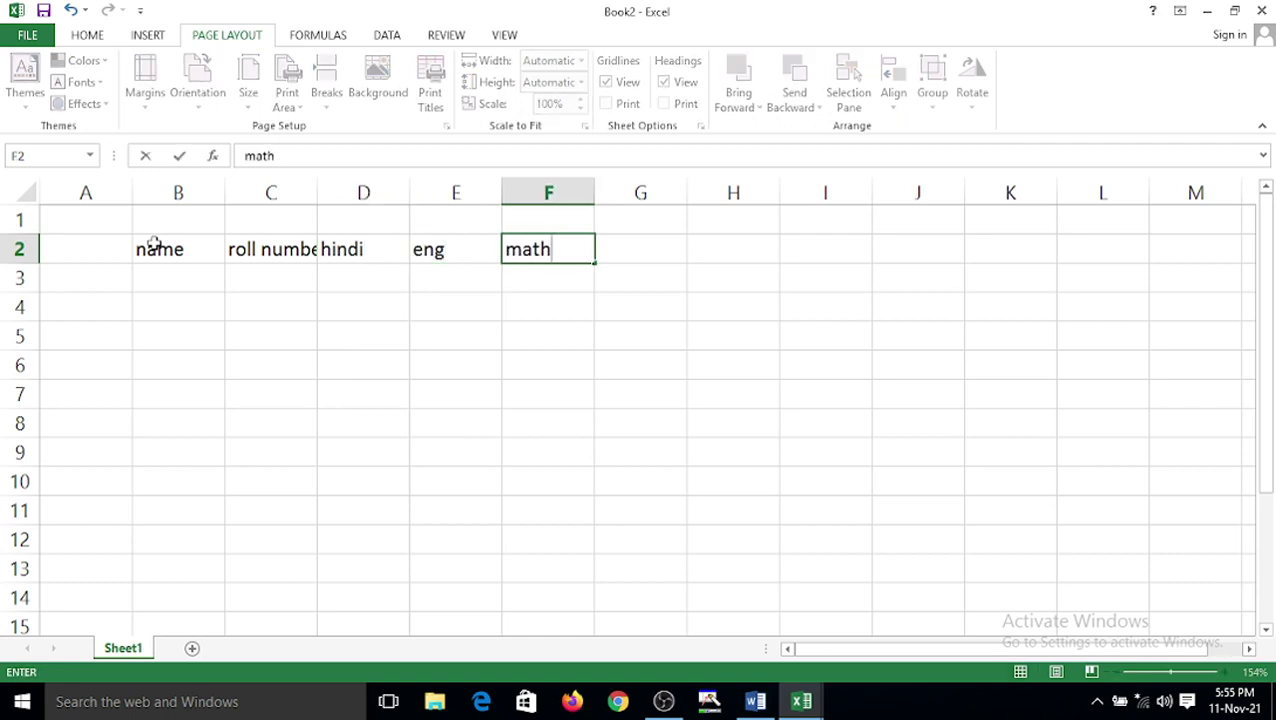
key(Tab)
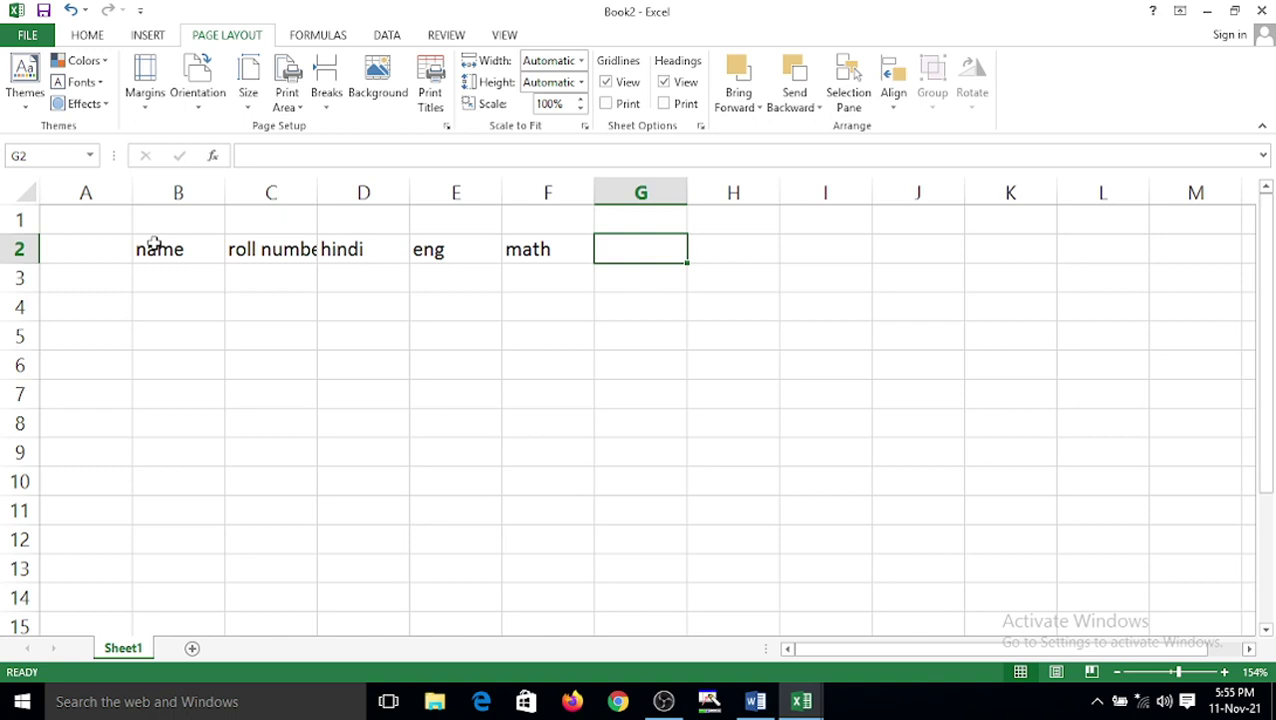
- Complete the heading row with "sc", "comp" and "total" in cells G2 to I2
text(sc)
key(Tab)
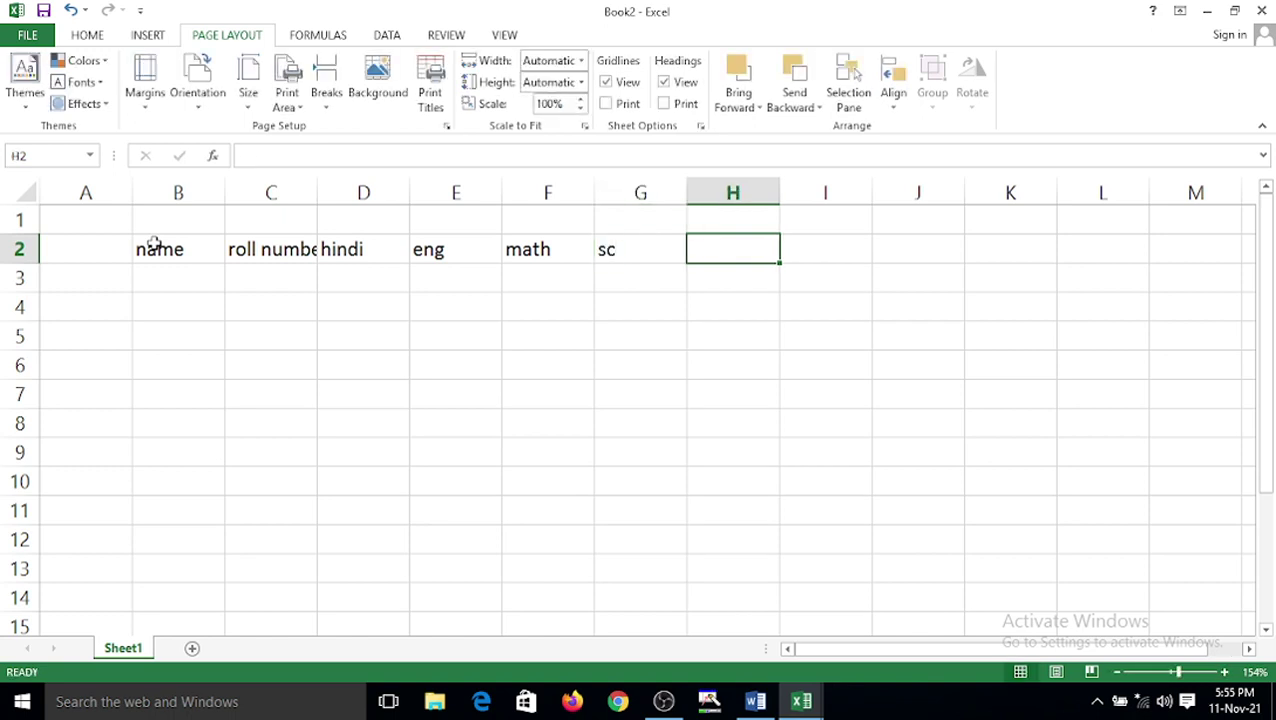
text(comp)
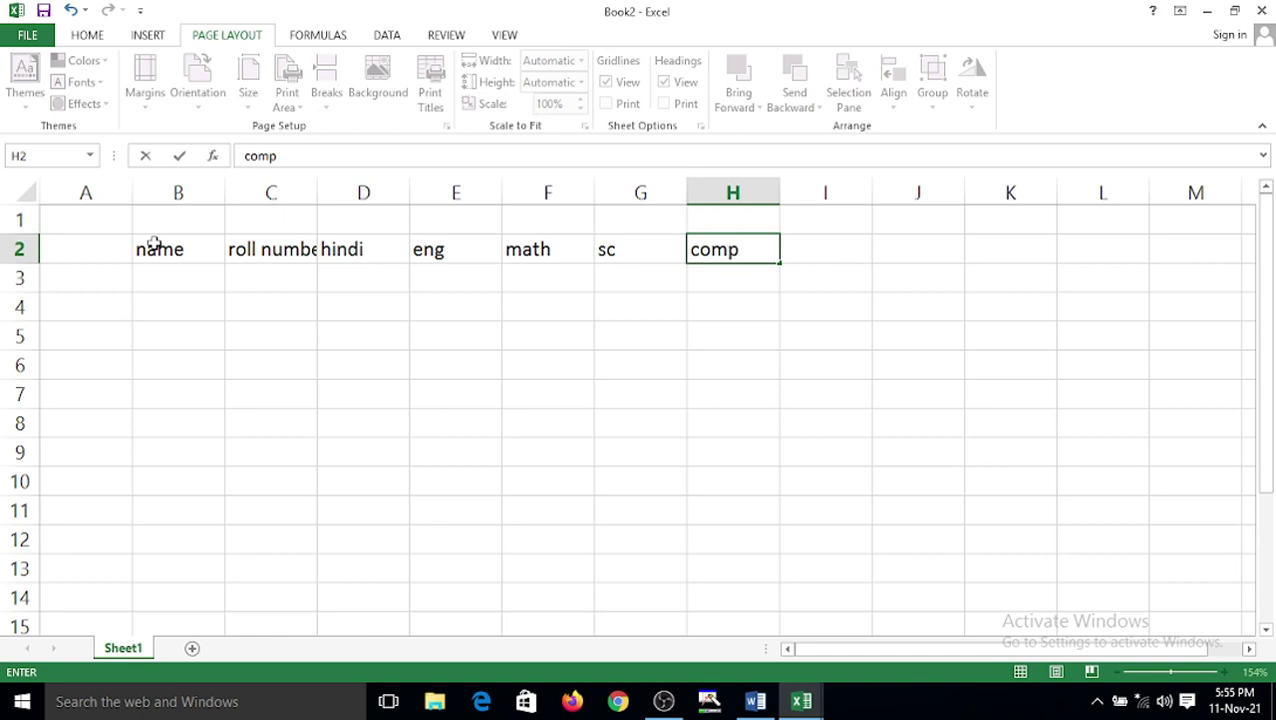
key(Tab)
text(total)
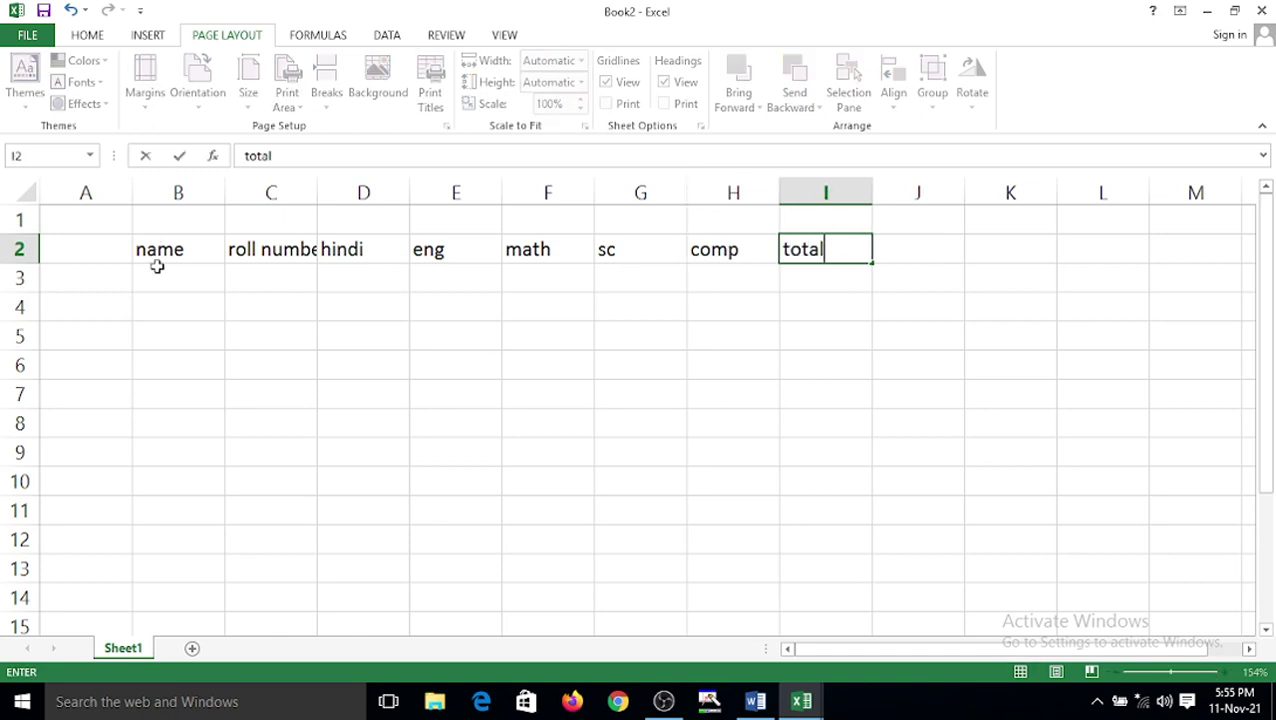
click(163, 270)
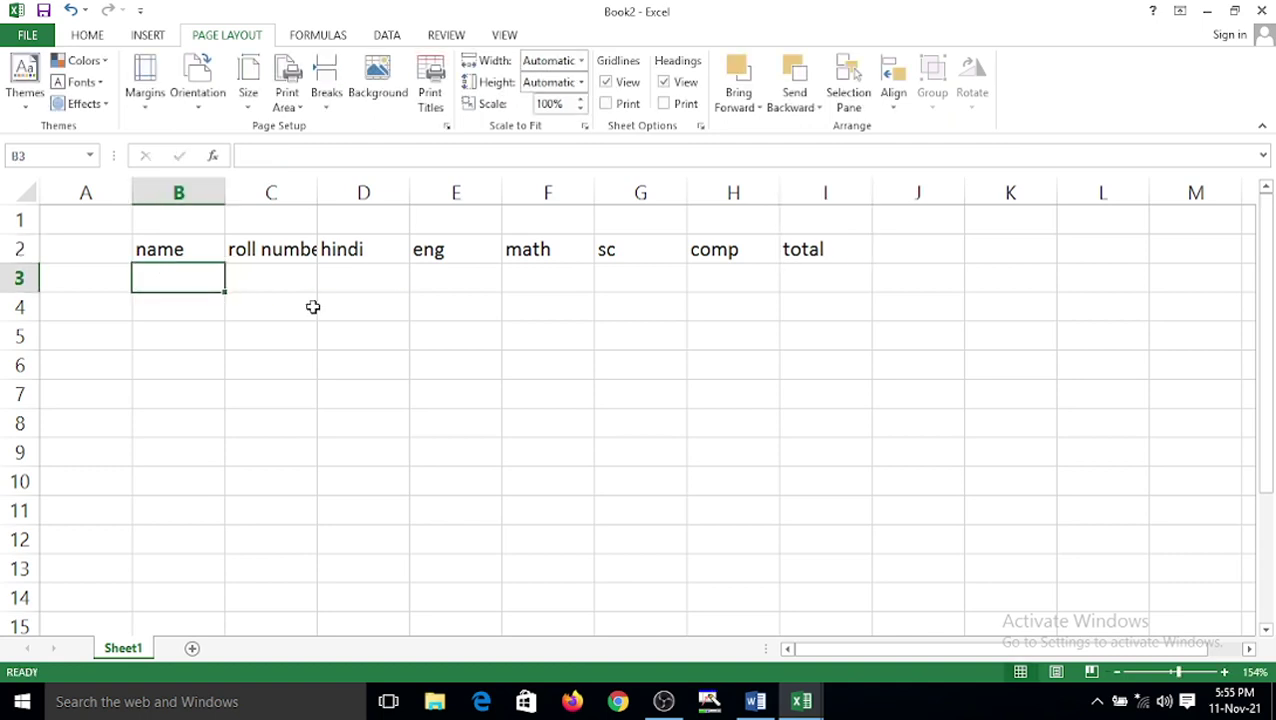
click(89, 36)
click(147, 38)
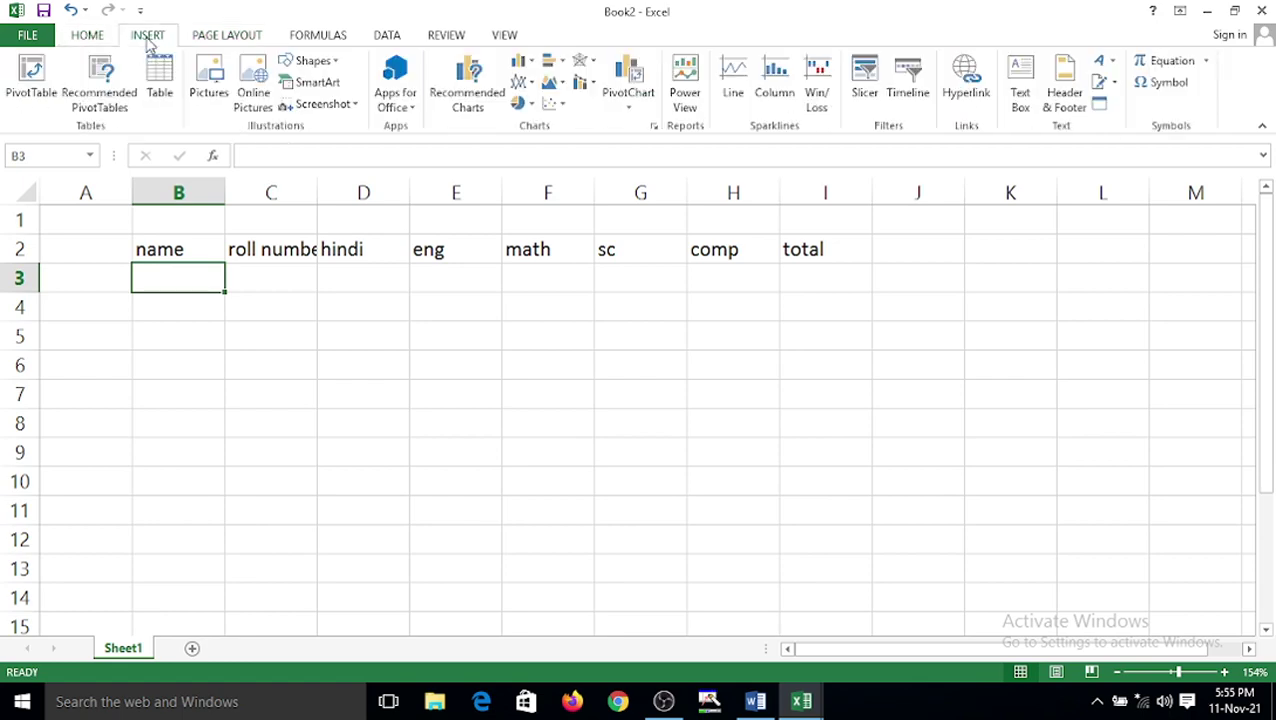
click(30, 40)
click(38, 32)
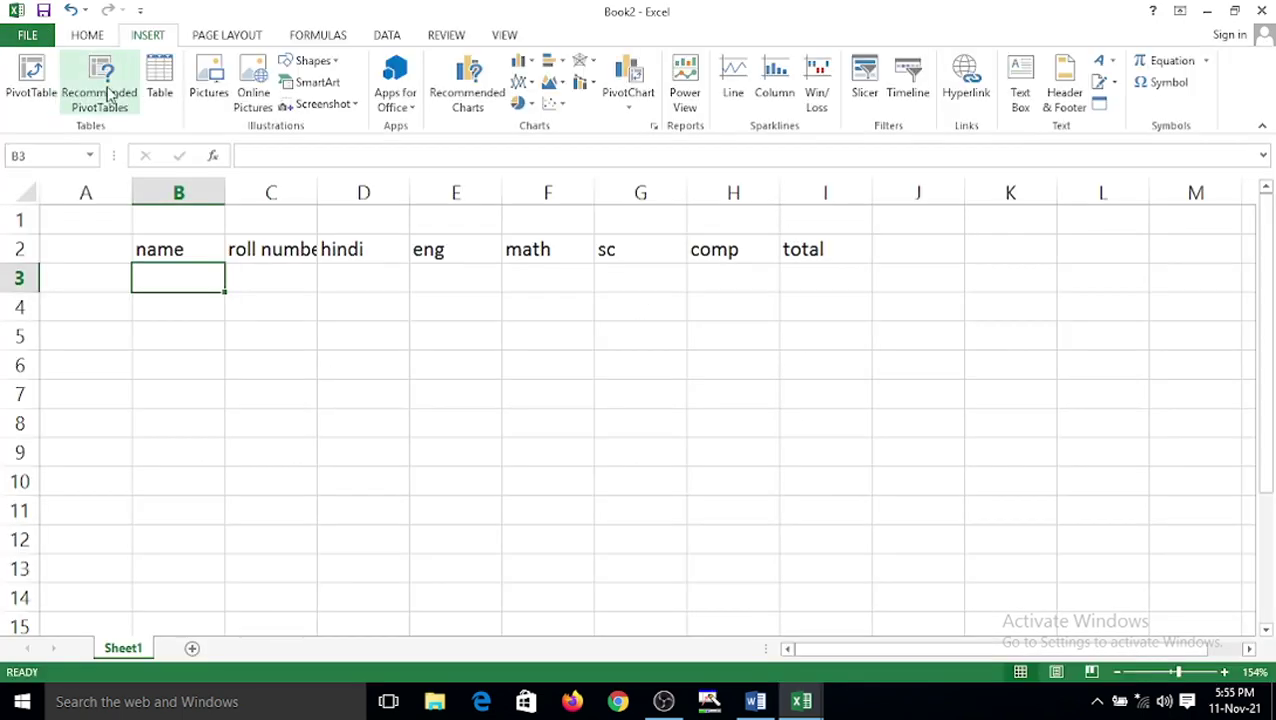
click(104, 36)
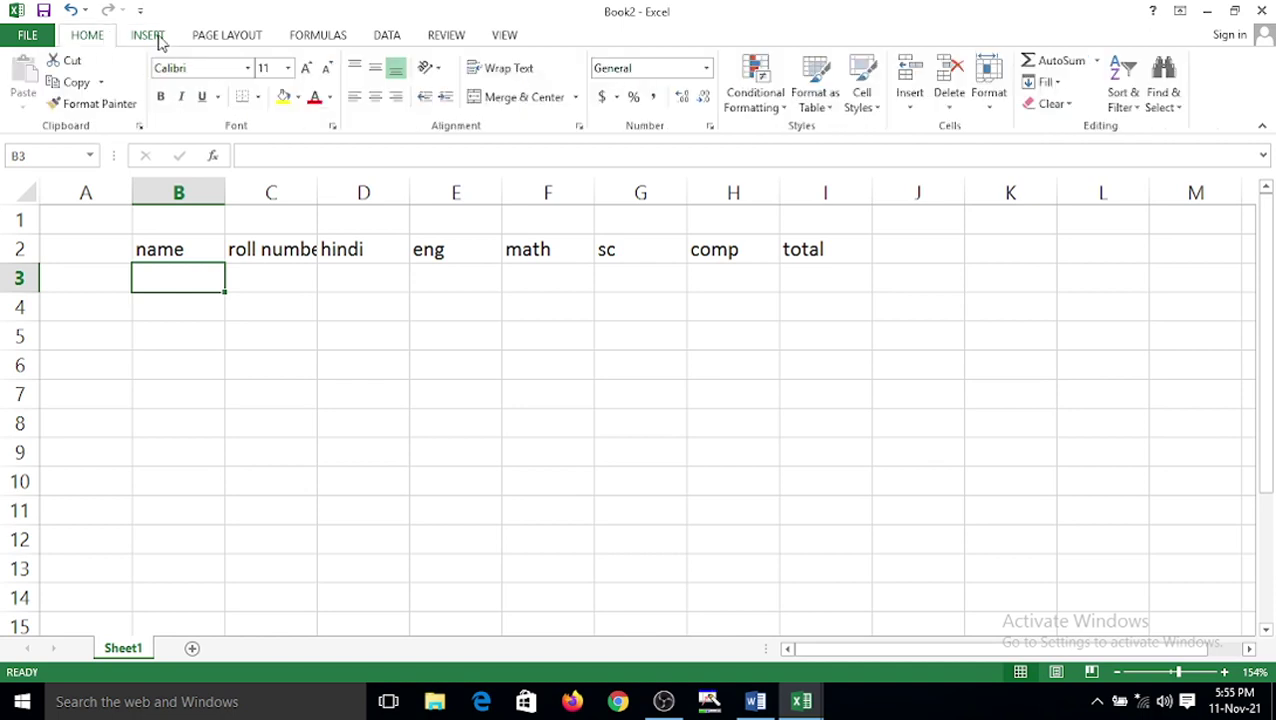
click(136, 38)
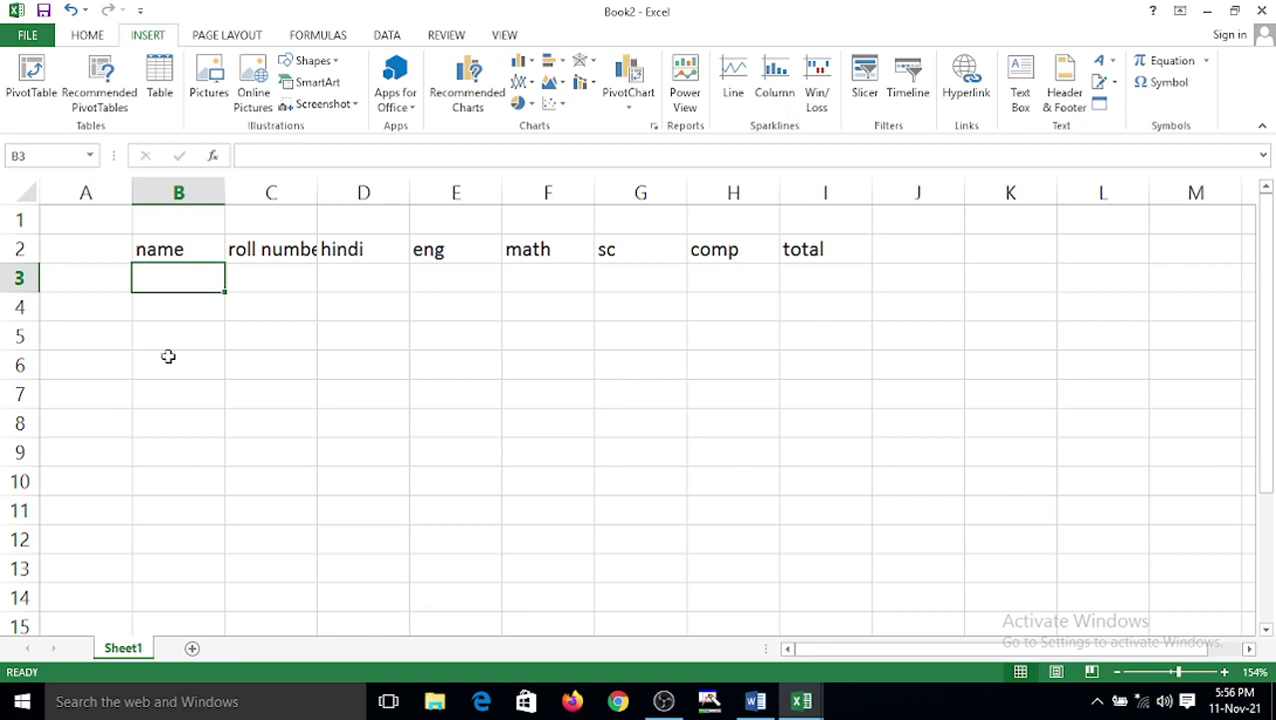
- Fill in the first three students' names below the name heading, in cells B3 to B5
text(rahul)
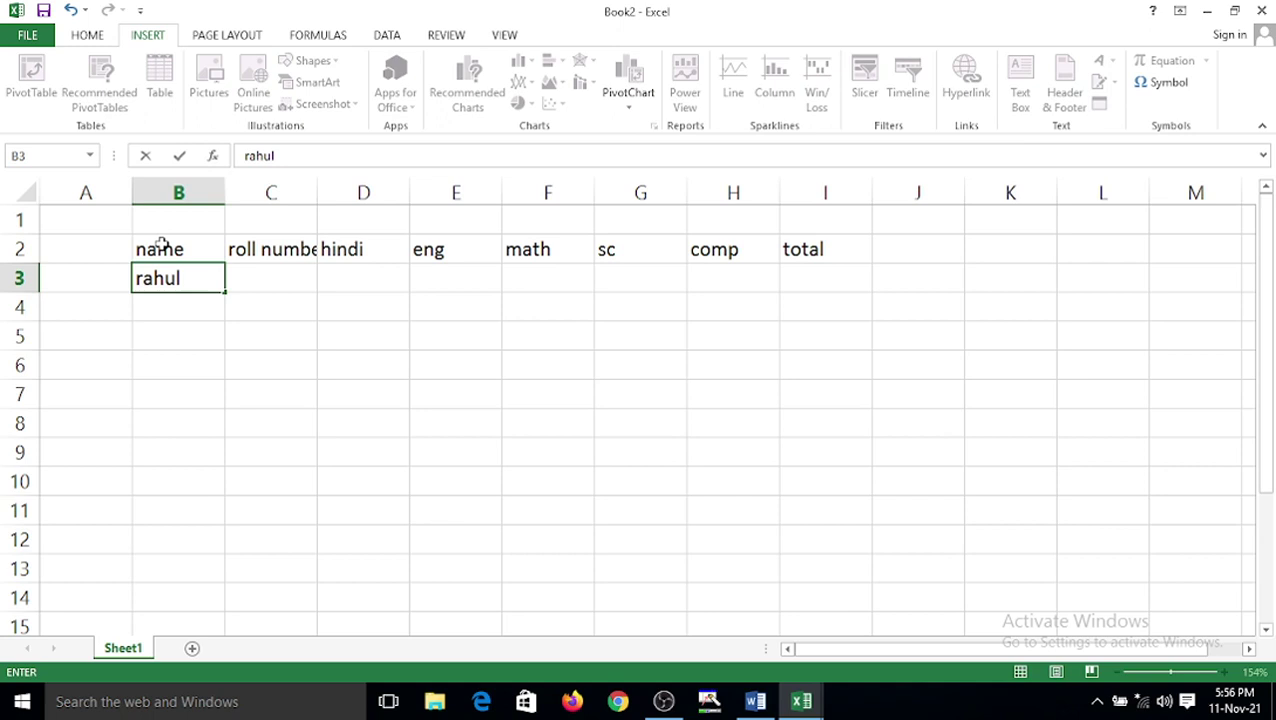
key(Return)
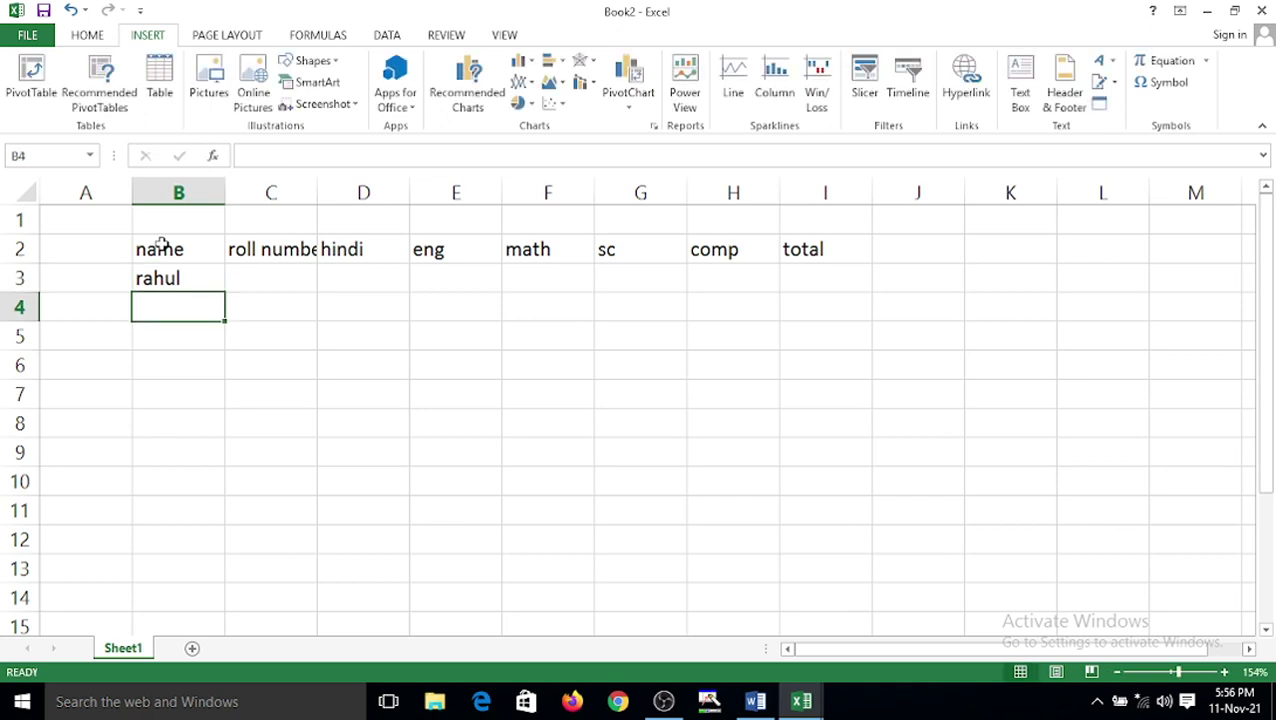
text(manish)
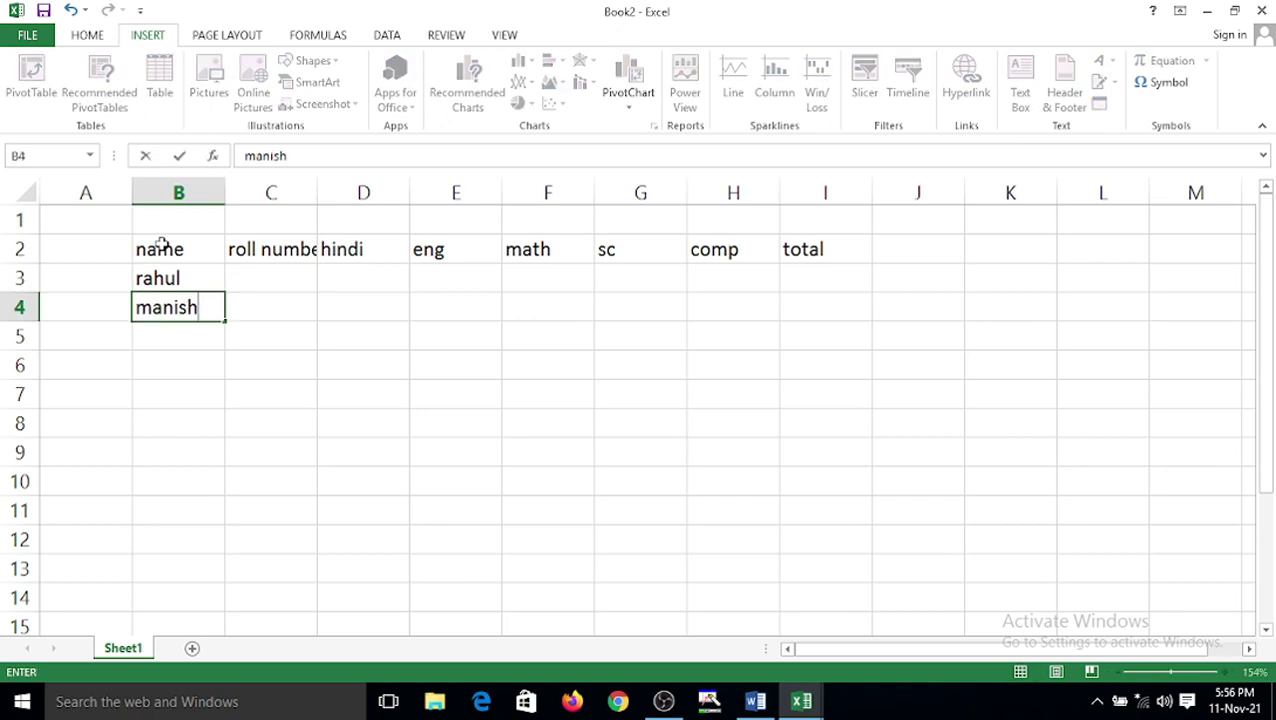
key(ctrl+Return)
key(Return)
text(ajay)
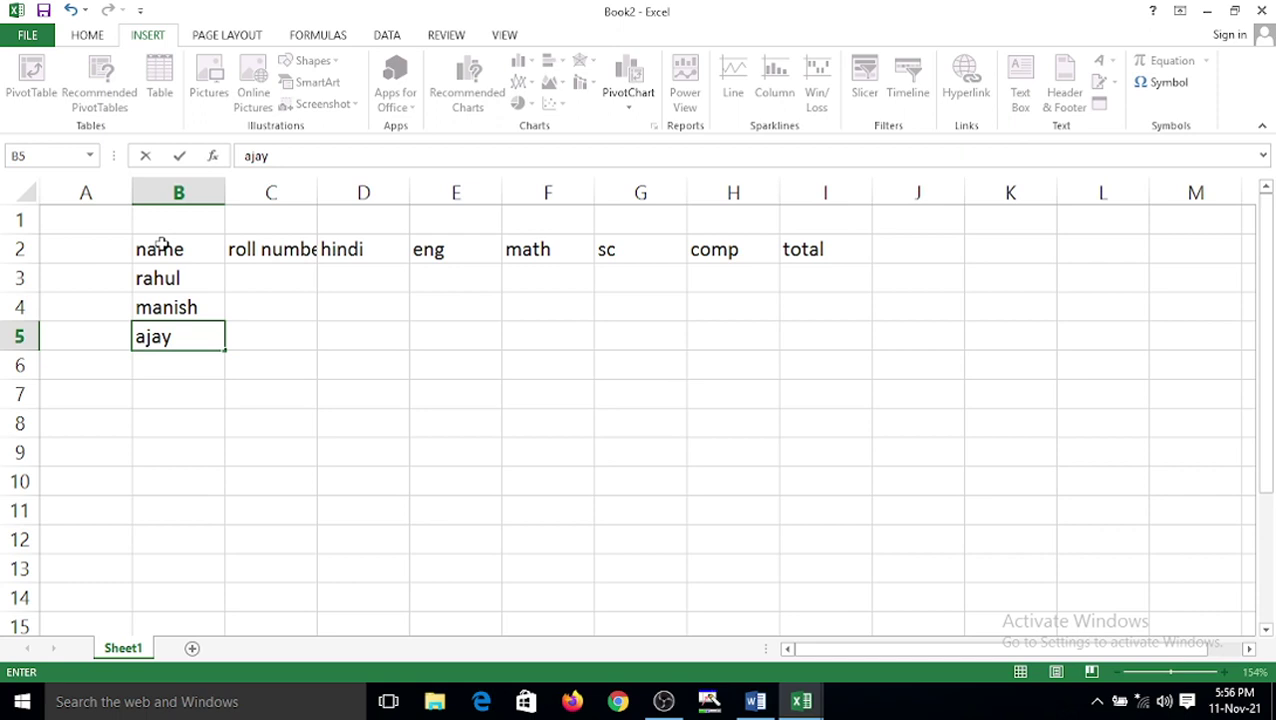
key(Return)
- Add three more students' names to the name column, in cells B6 to B8
text(abhay)
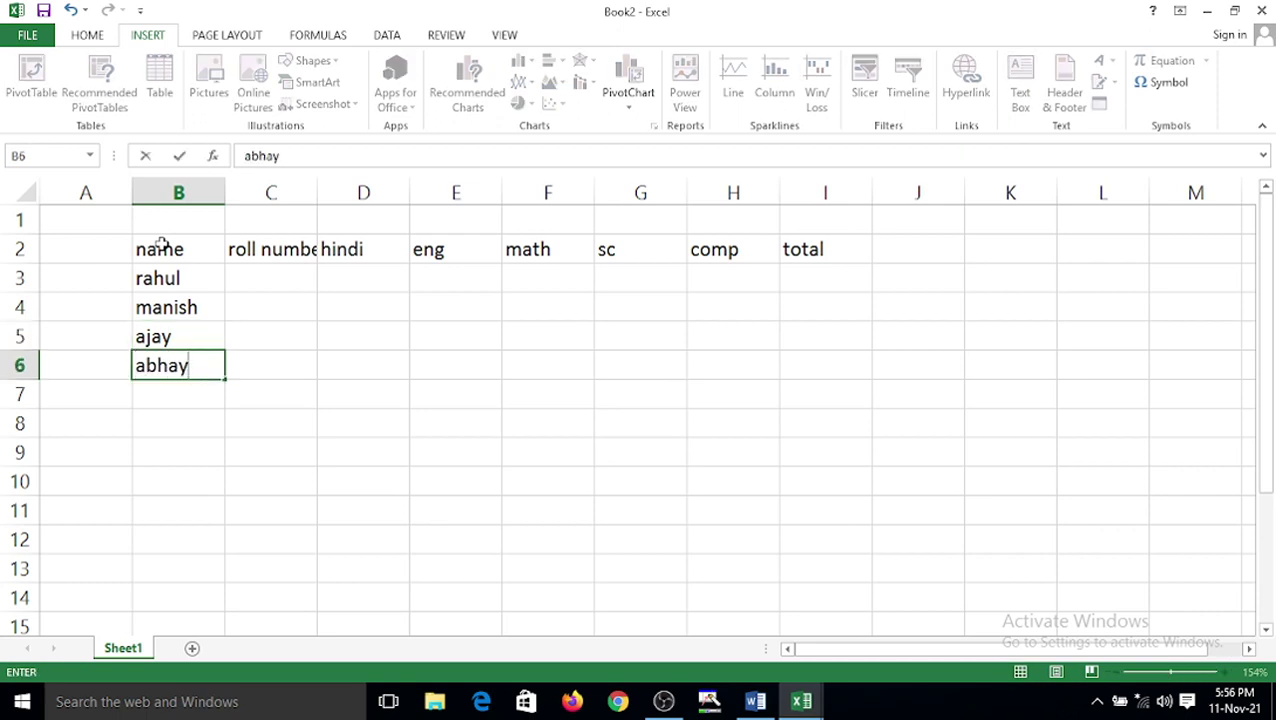
key(Return)
text(anand)
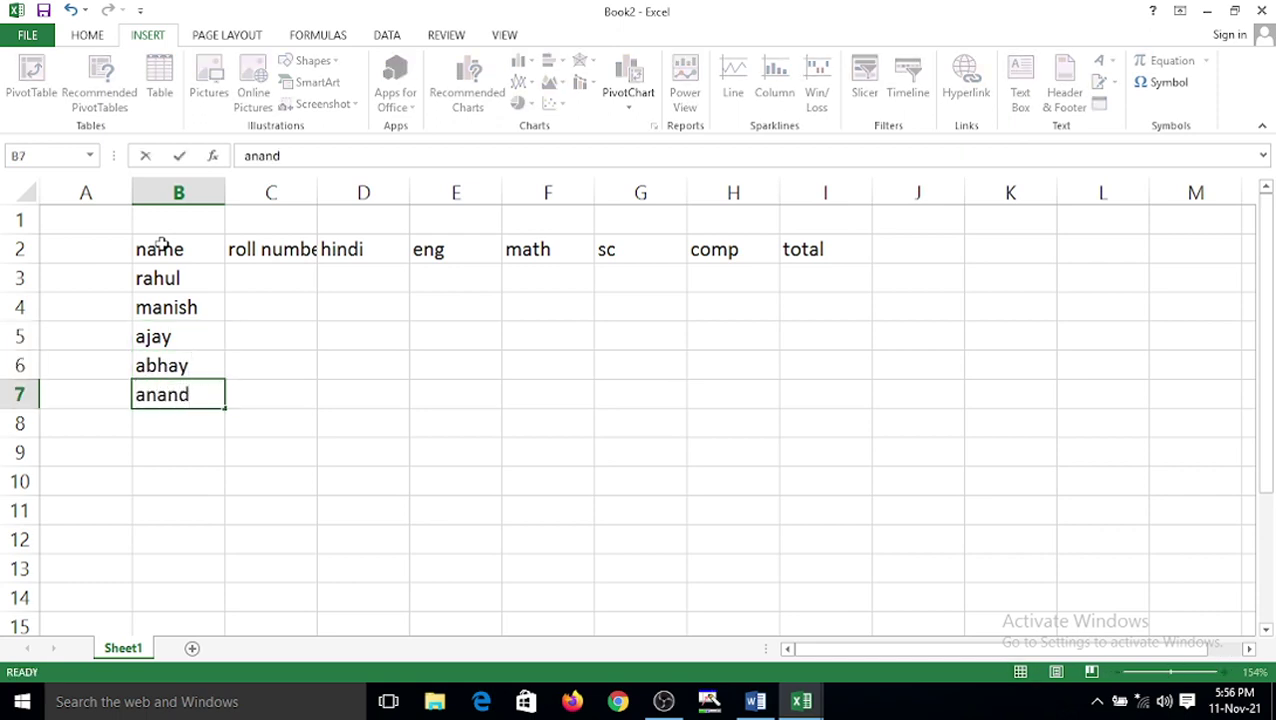
key(Return)
text(,)
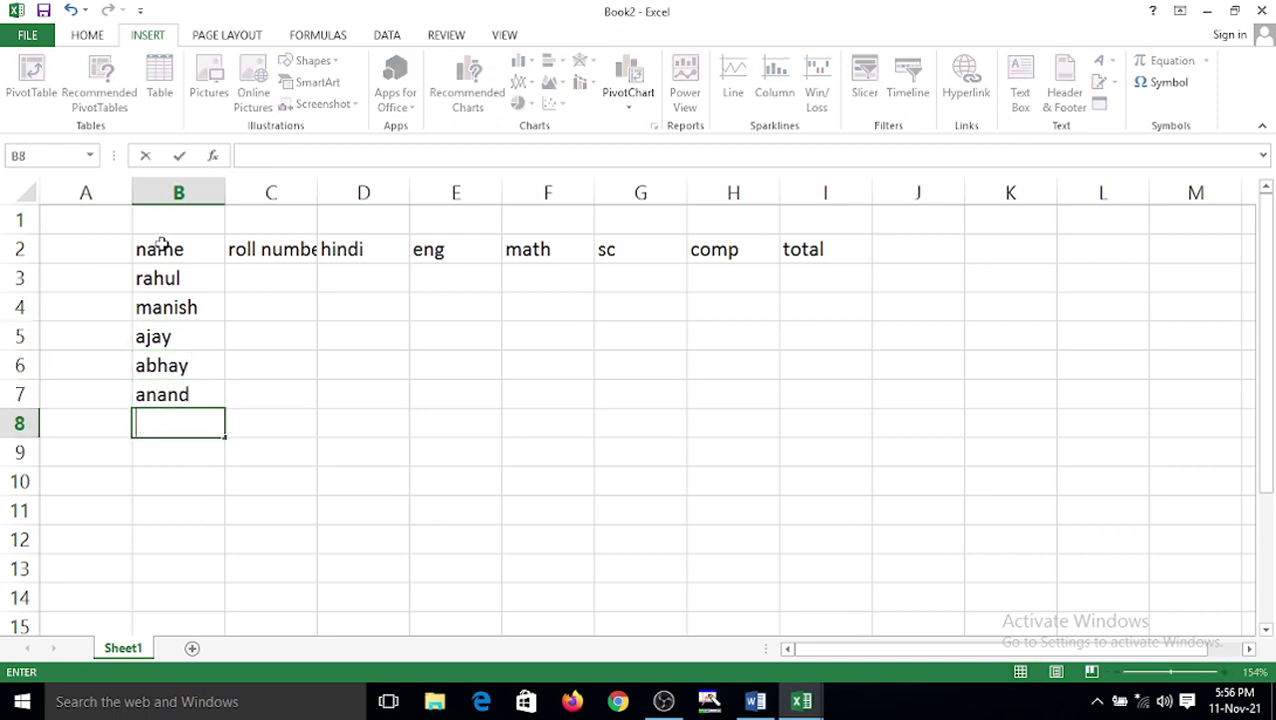
text(mohit)
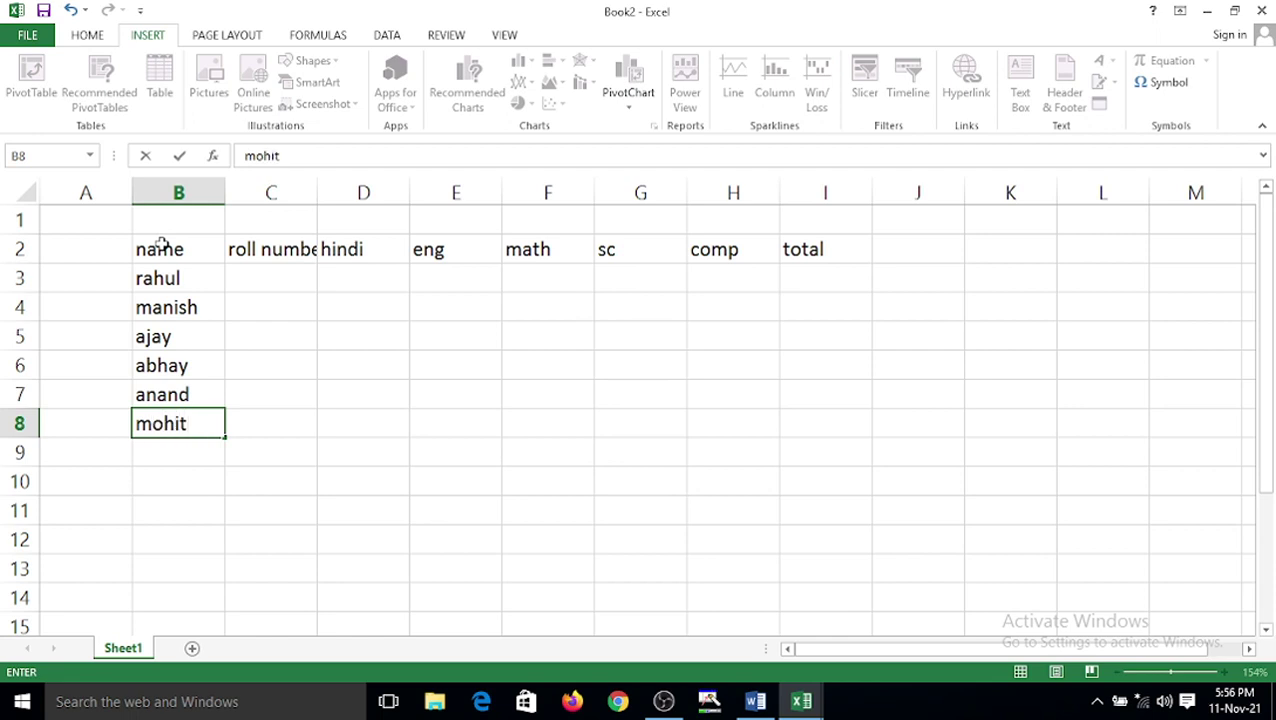
key(Return)
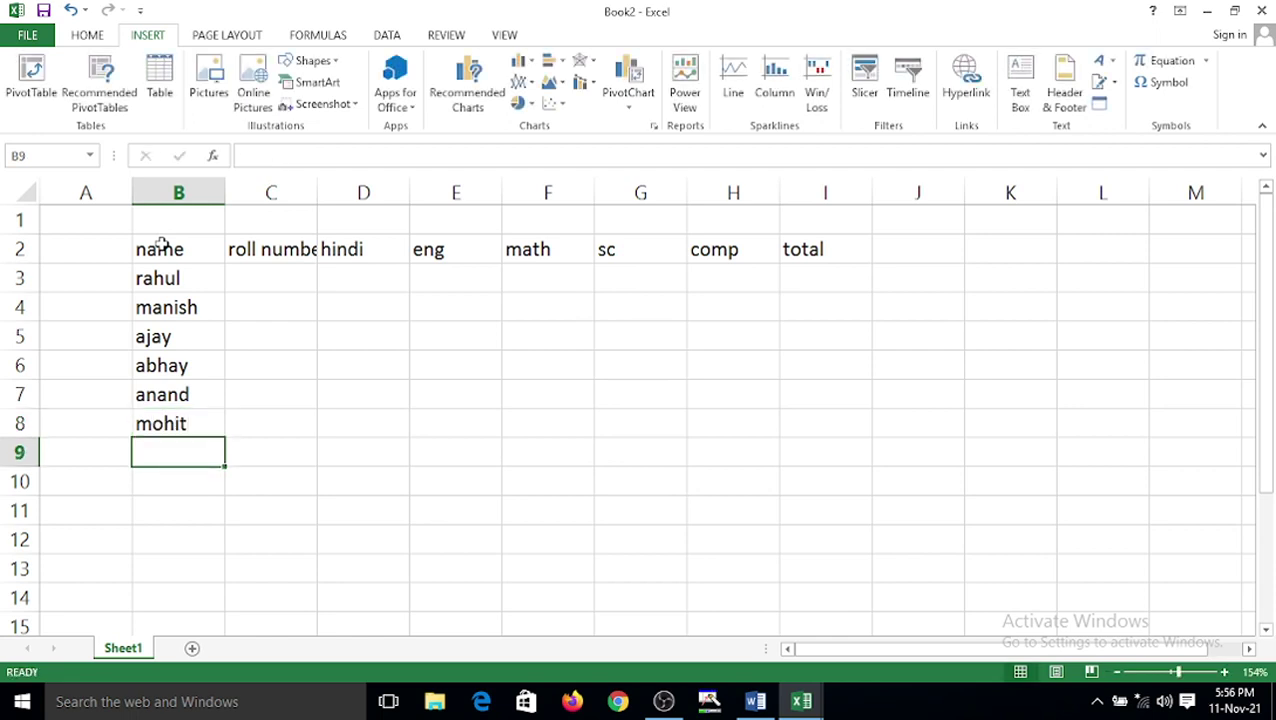
- Add the last four students' names to the name column, in cells B9 to B12
text(vikas)
key(Return)
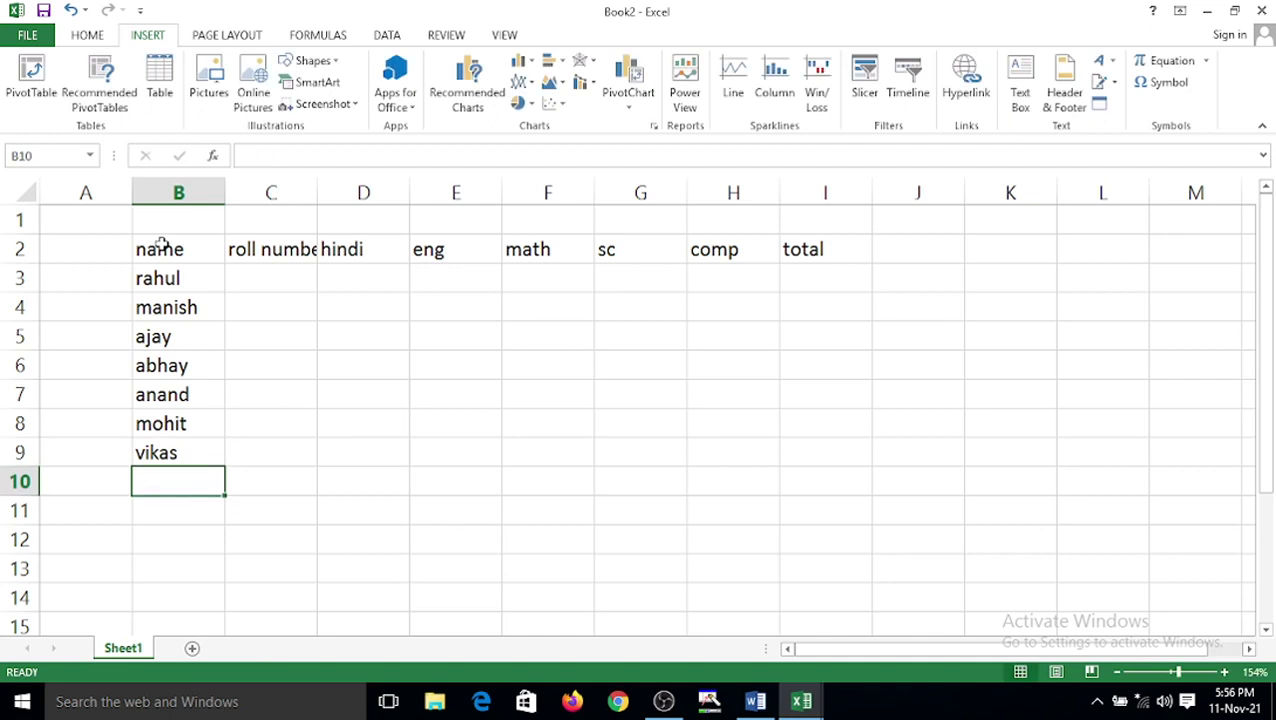
text(trilo)
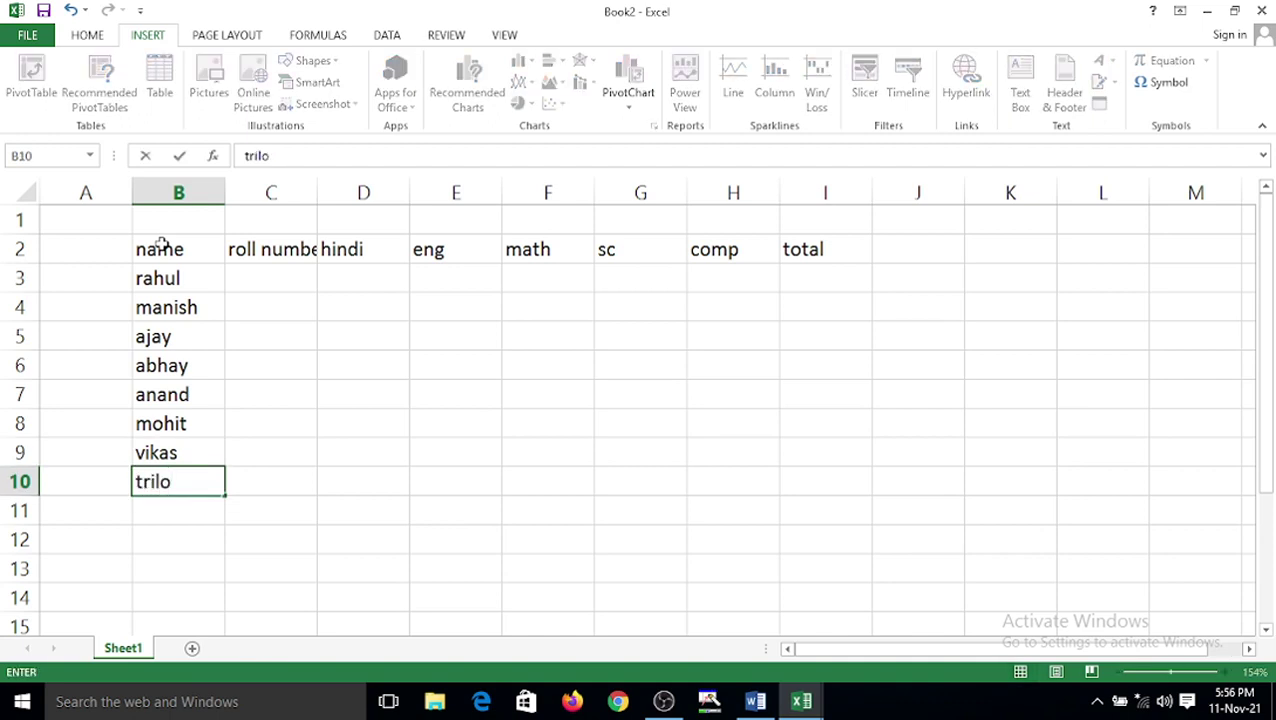
text(k)
key(Return)
text(taru)
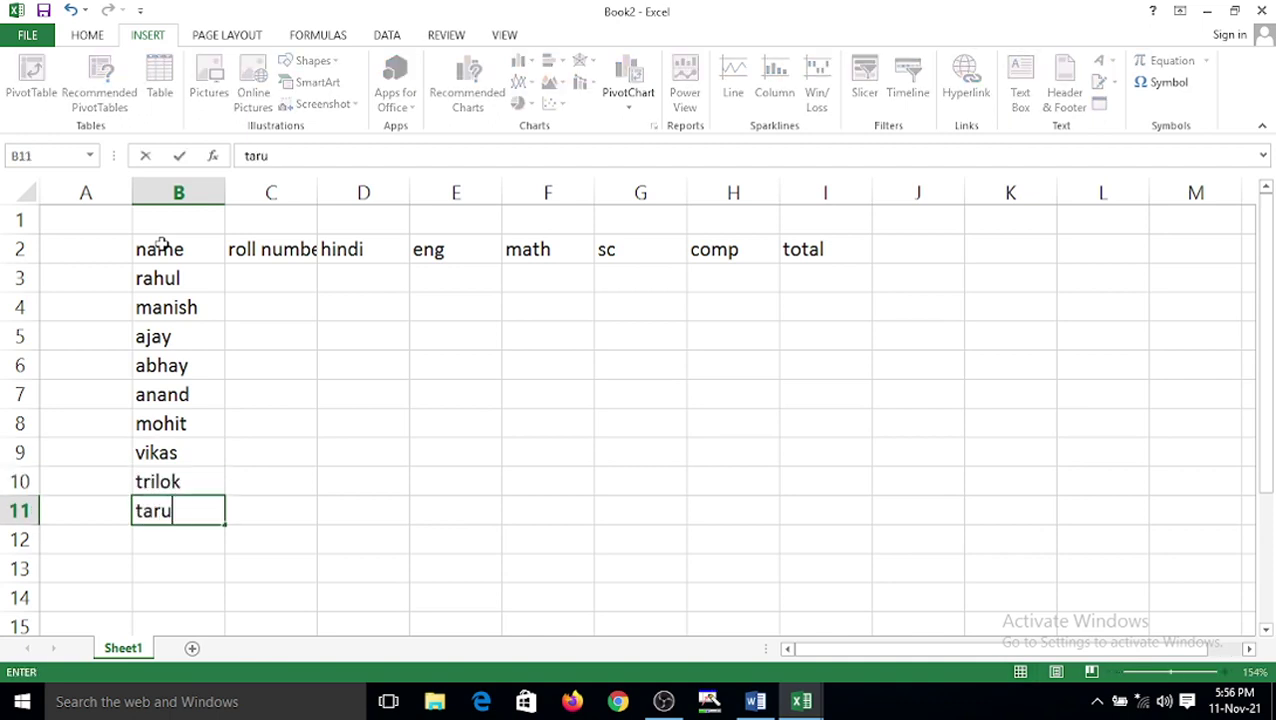
text(n)
key(Return)
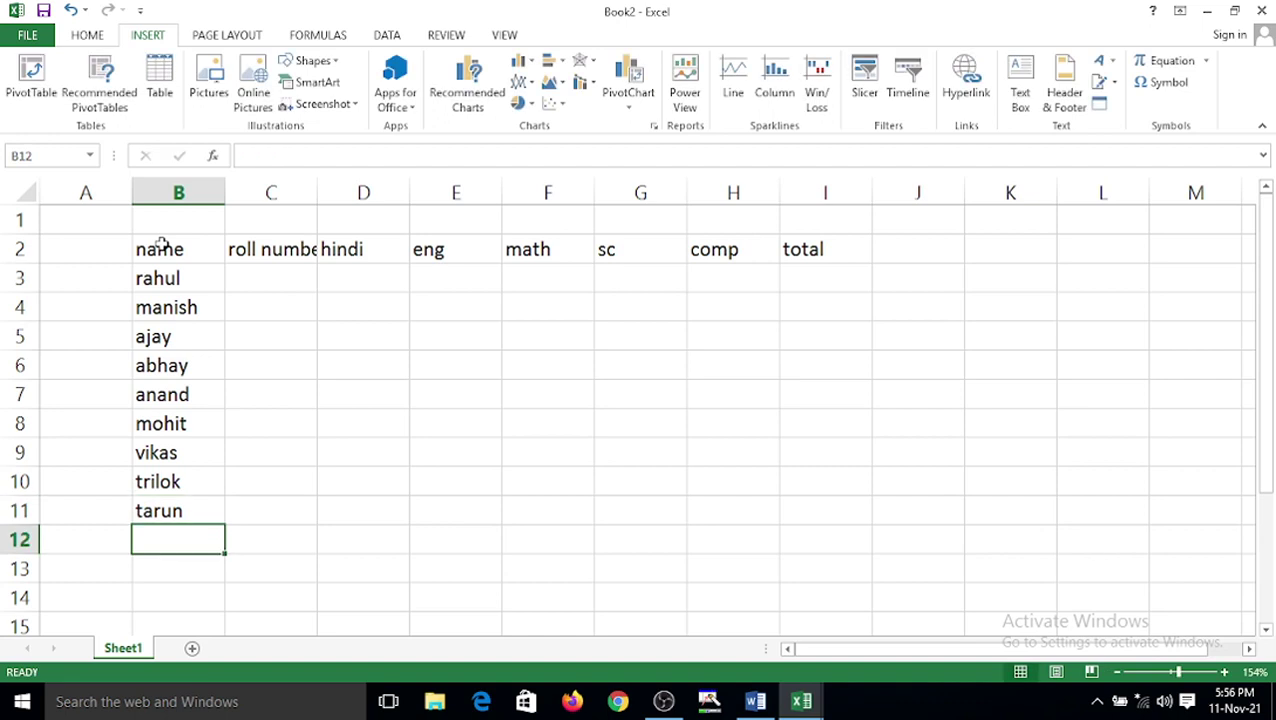
text(g)
key(BackSpace)
text(hemant)
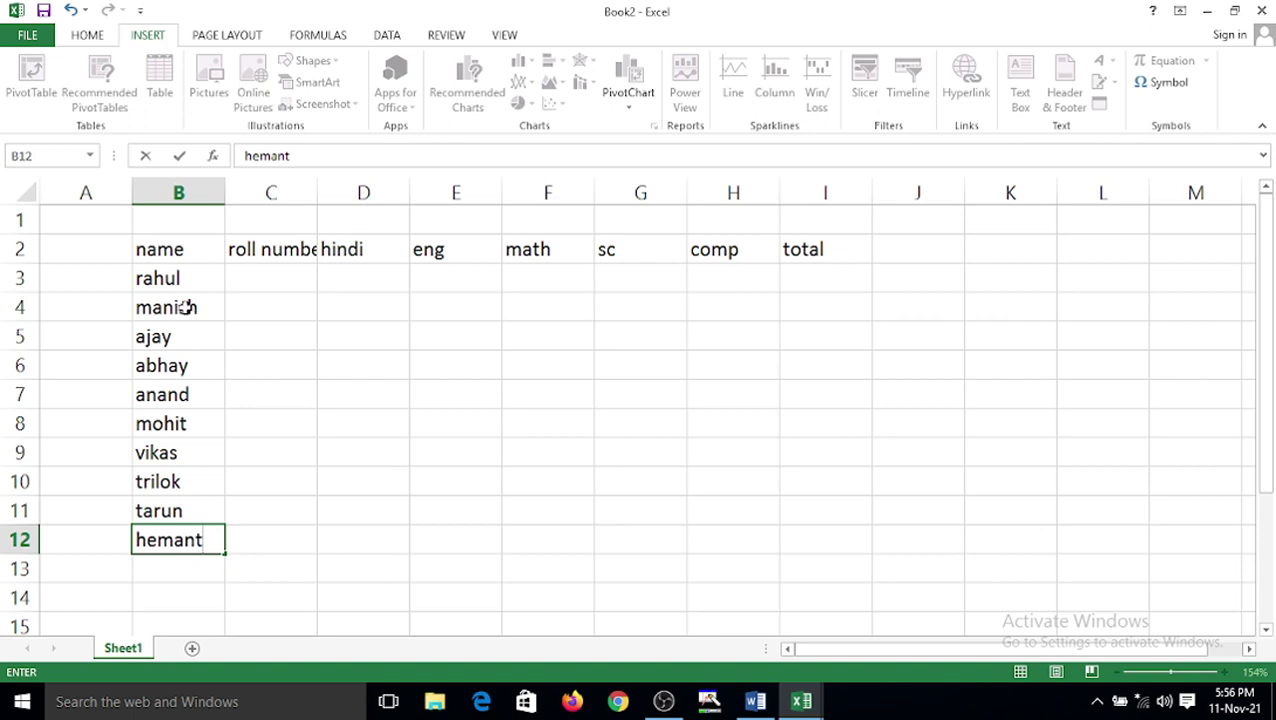
- Enter two consecutive roll numbers in cells C3 and C4 and extend the series down to C12
click(261, 279)
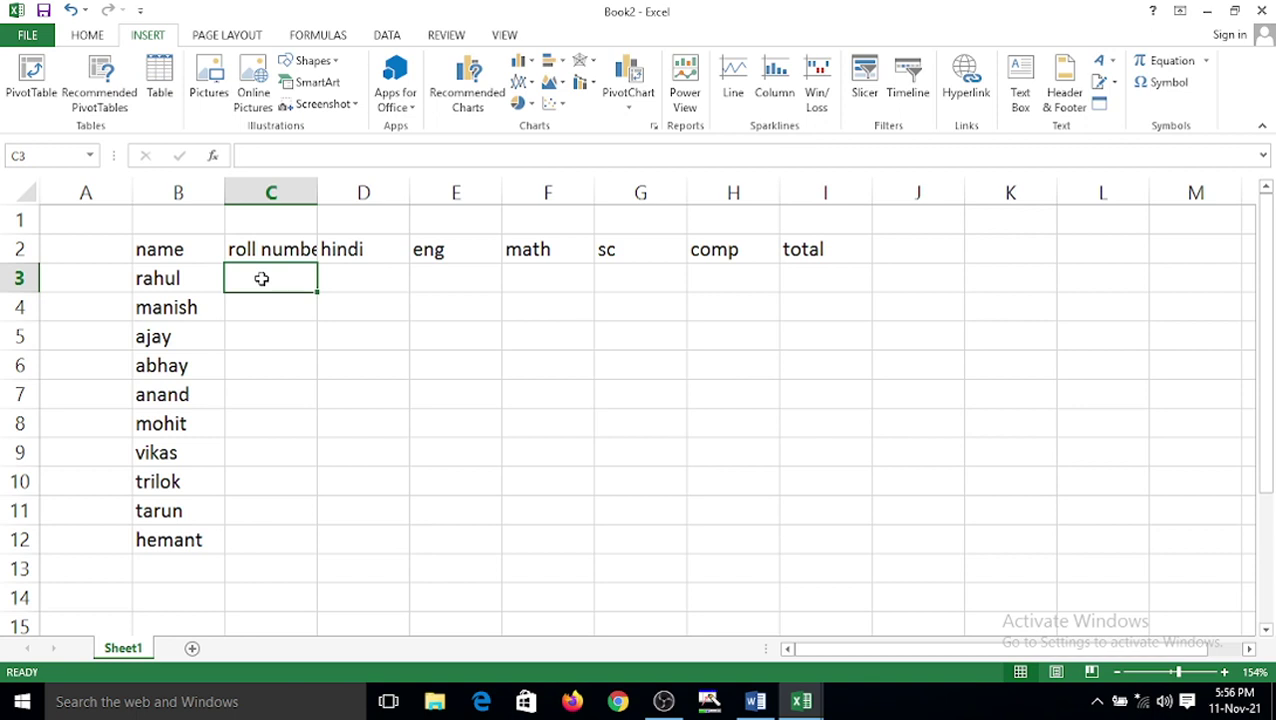
text(12)
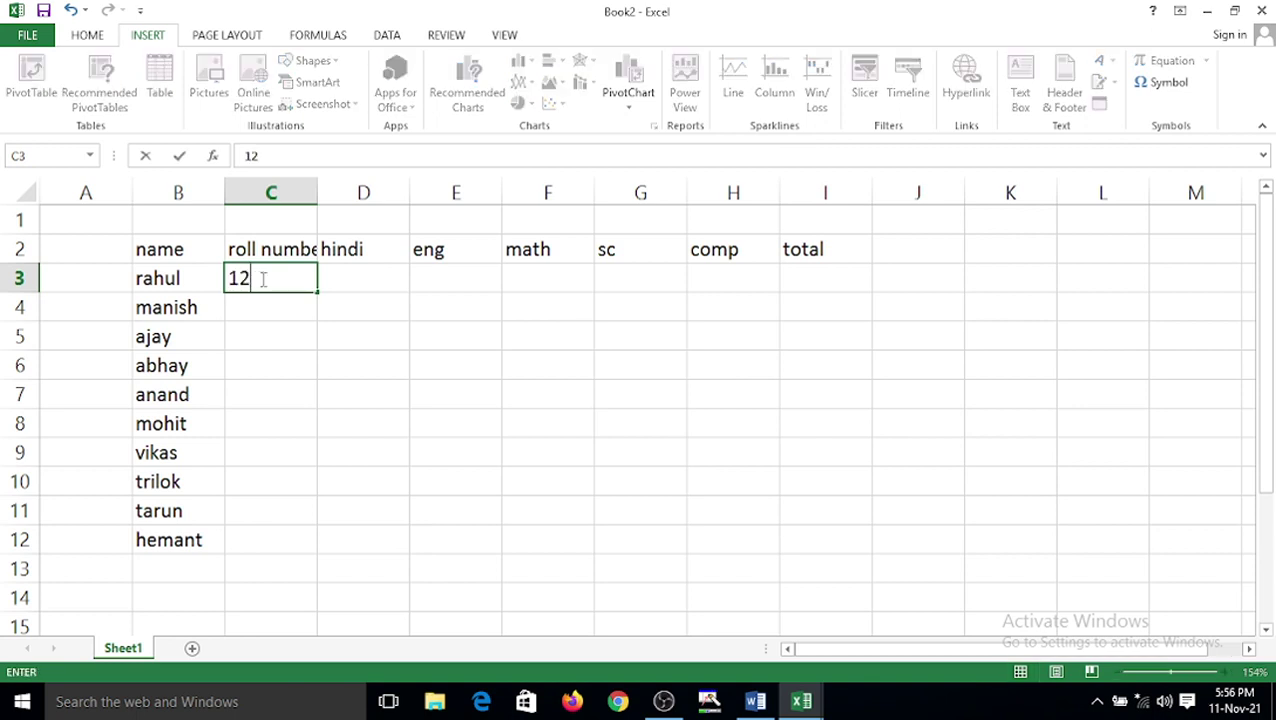
text(41)
key(Return)
text(1241)
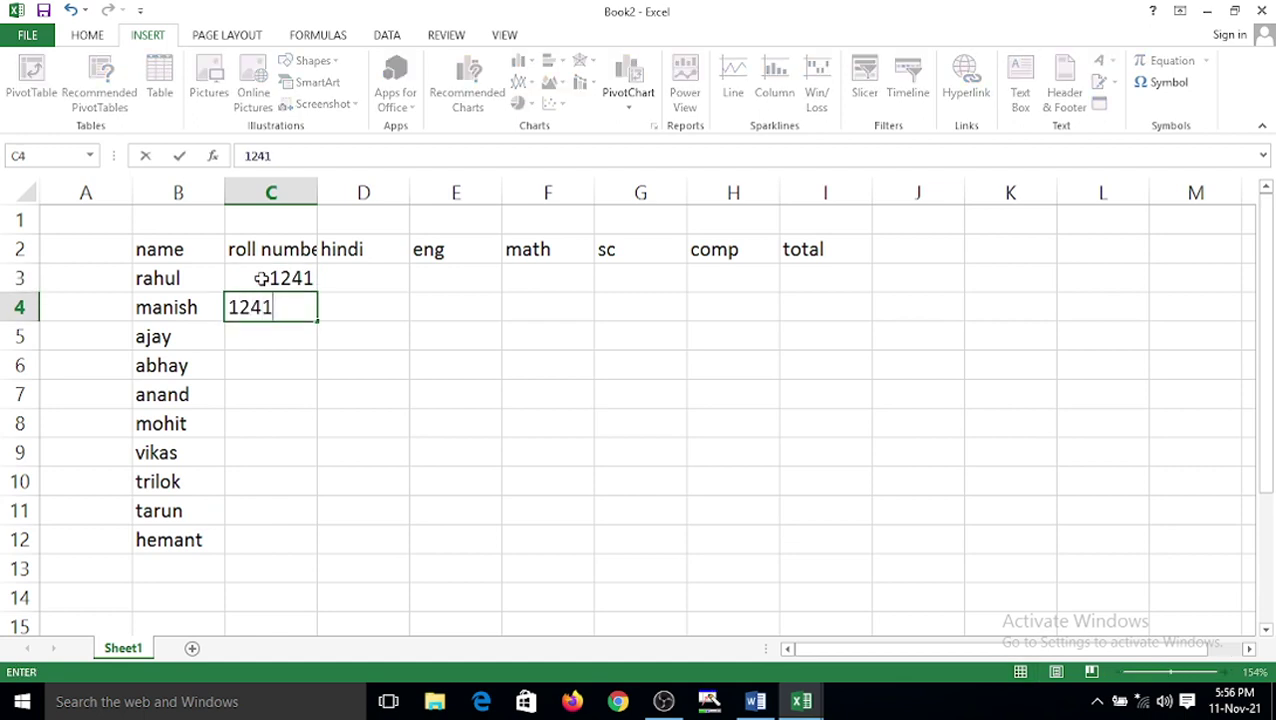
text(2)
click(288, 344)
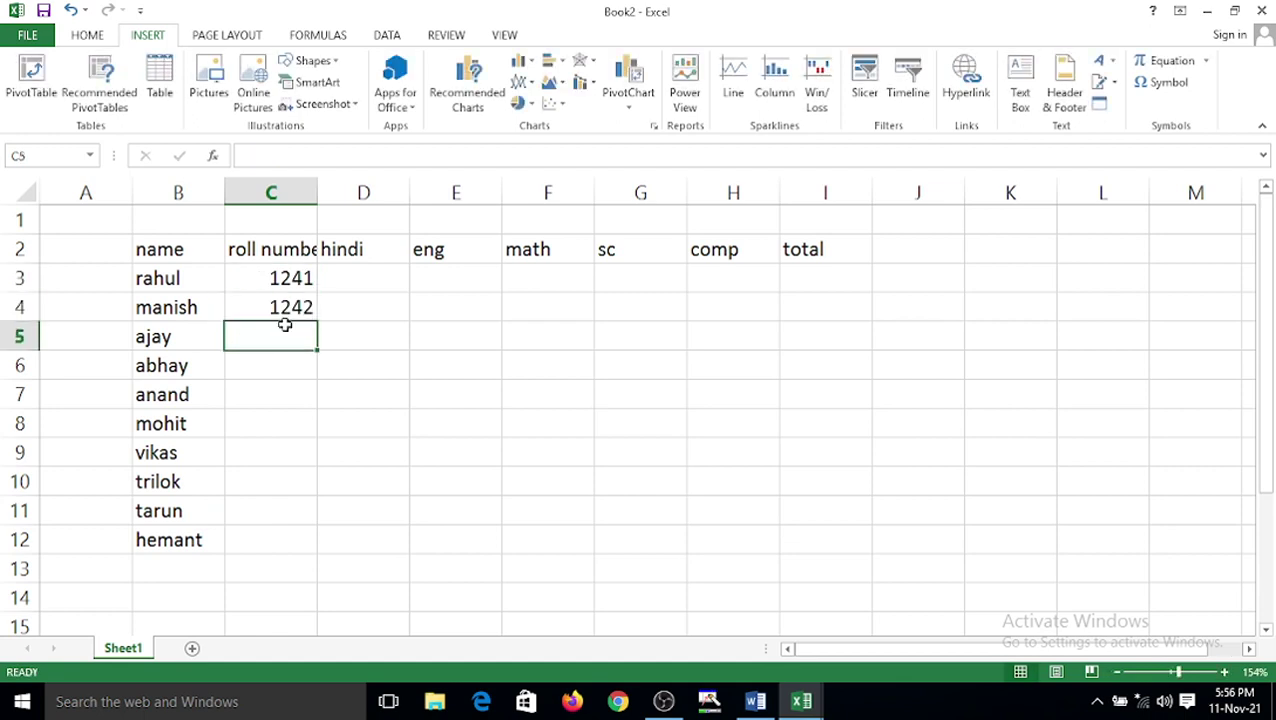
drag(282, 279, 324, 549)
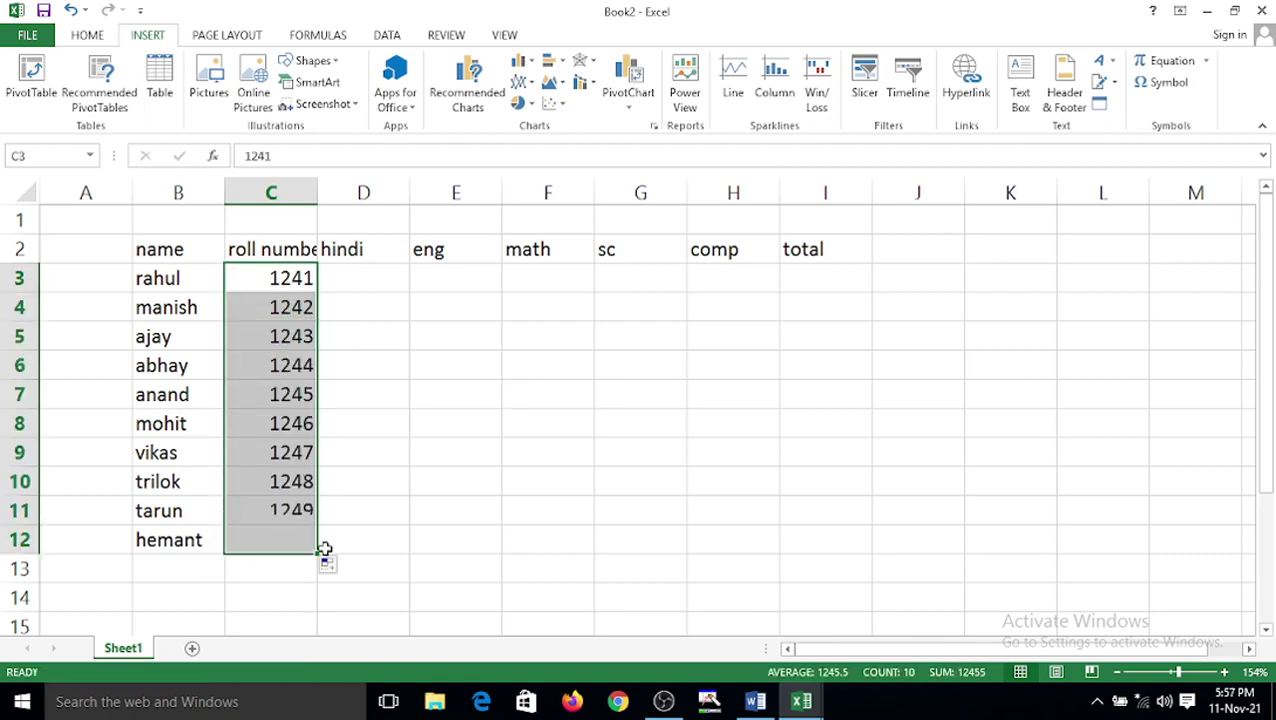
- Enter the hindi marks 25, 35 and 24 for the first three students, in cells D3 to D5
click(357, 278)
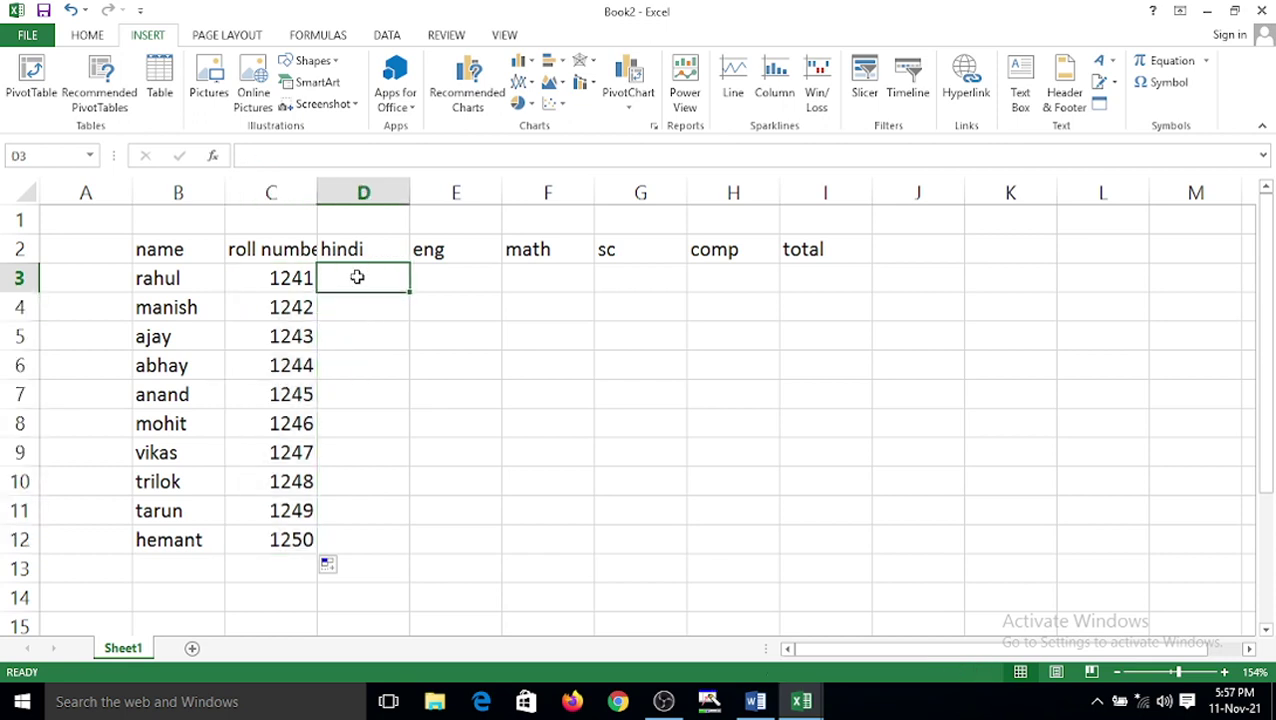
text(25)
key(Return)
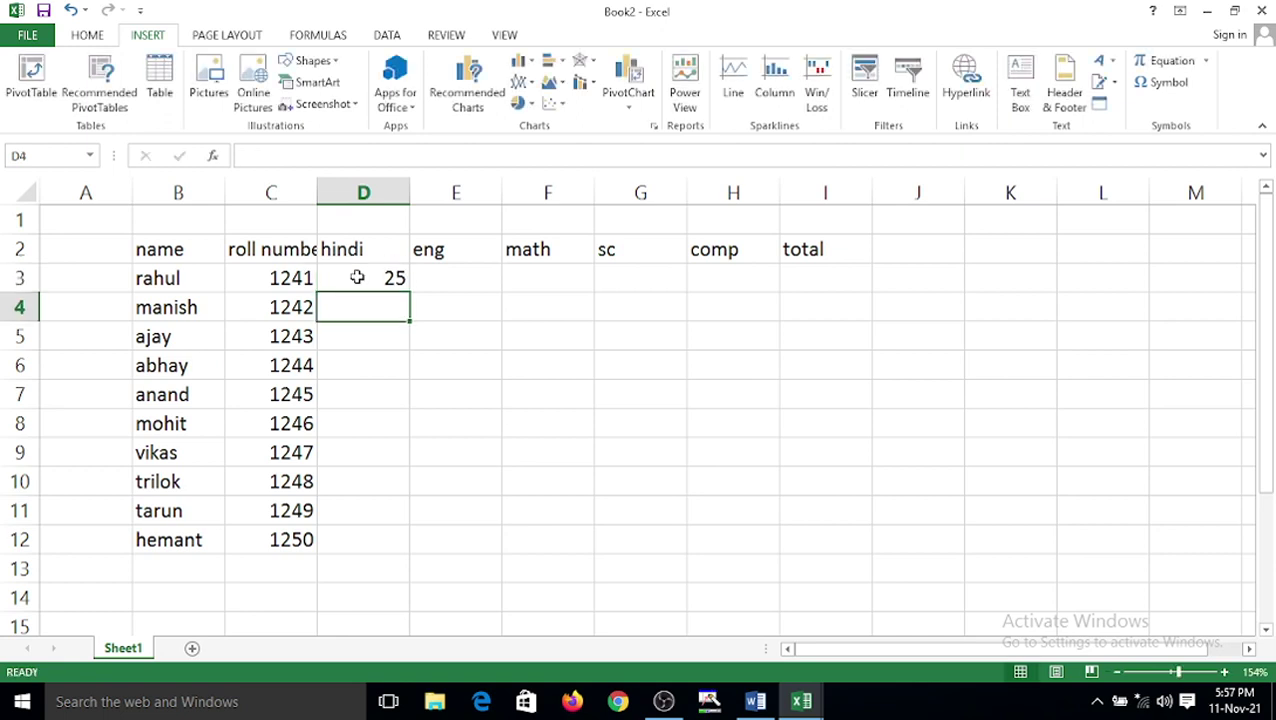
text(35)
key(Return)
text(24)
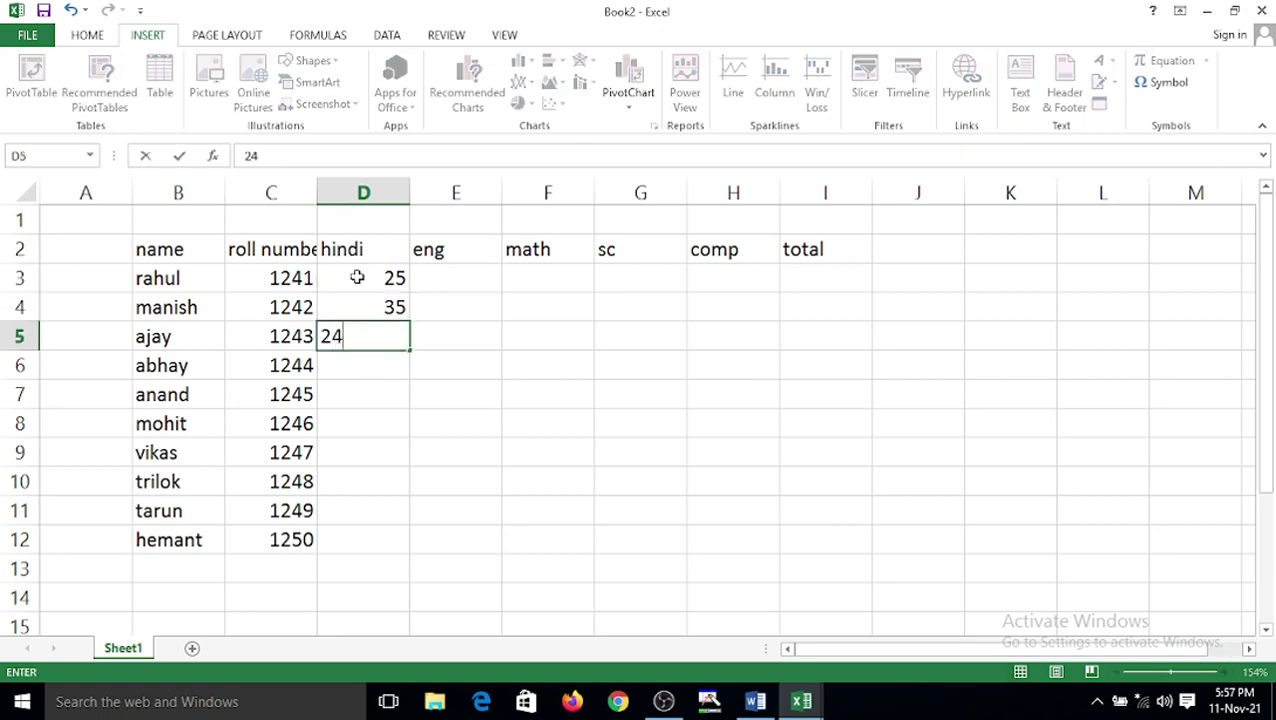
key(Return)
- Continue the hindi marks with 65, 32 and 48 in cells D6 to D8
text(65)
key(Return)
text(32)
key(Return)
text(48)
key(Return)
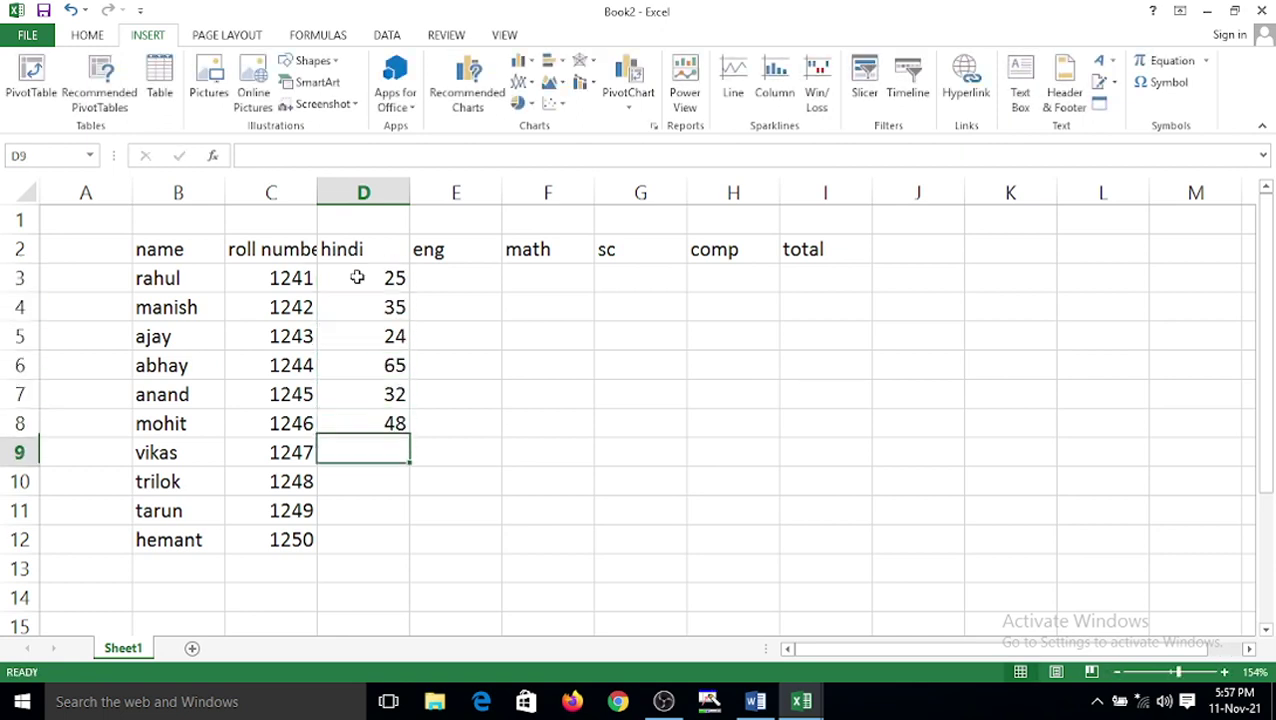
- Complete the hindi column with 62, 65, 32 and 25 in cells D9 to D12
text(62)
key(Return)
text(65)
key(Return)
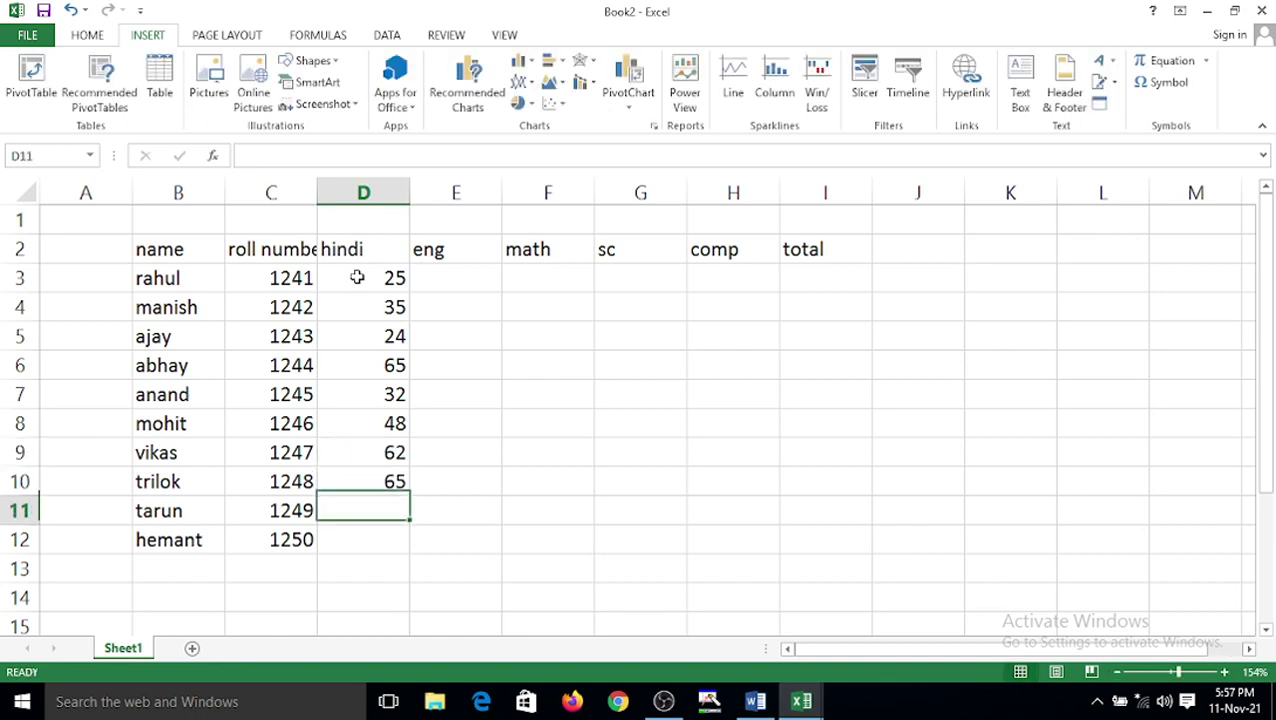
text(32)
key(Return)
text(12)
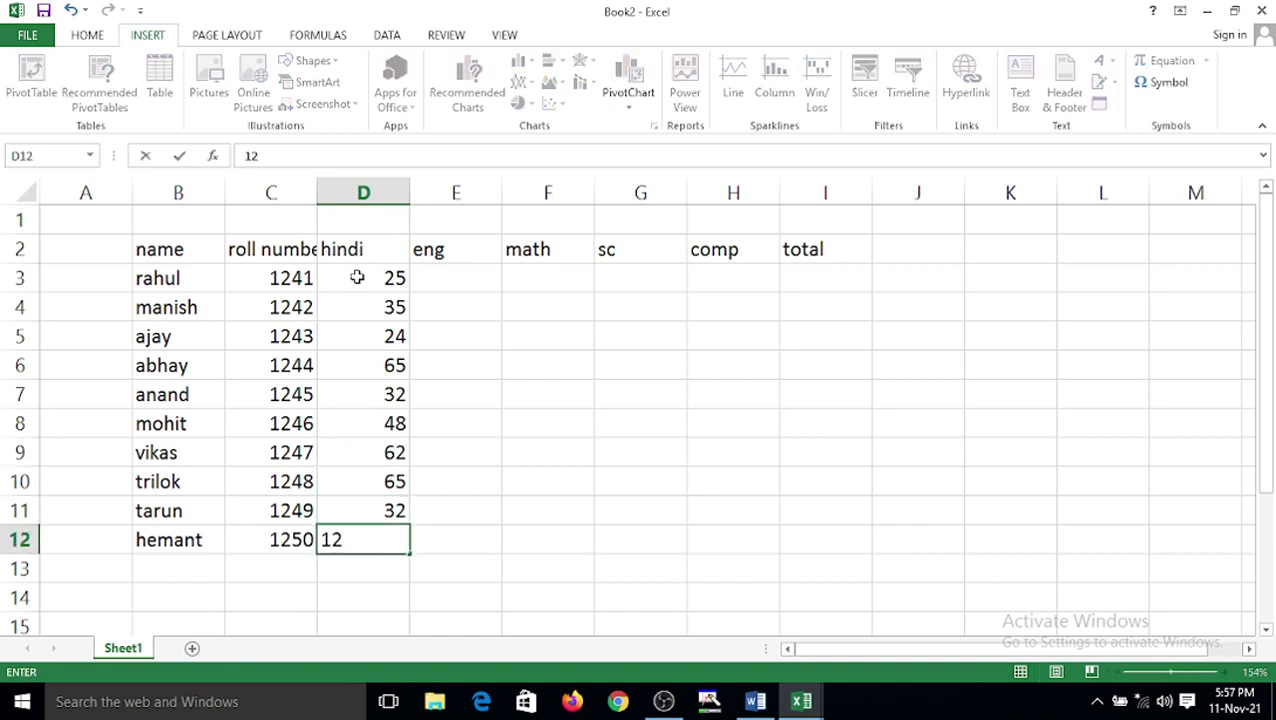
key(Up)
key(Right)
key(Left)
key(Down)
text(25)
key(Right)
- Fill in the eng marks from the last student upward: 32, 52, 62 and 32 in cells E12 to E9
text(32)
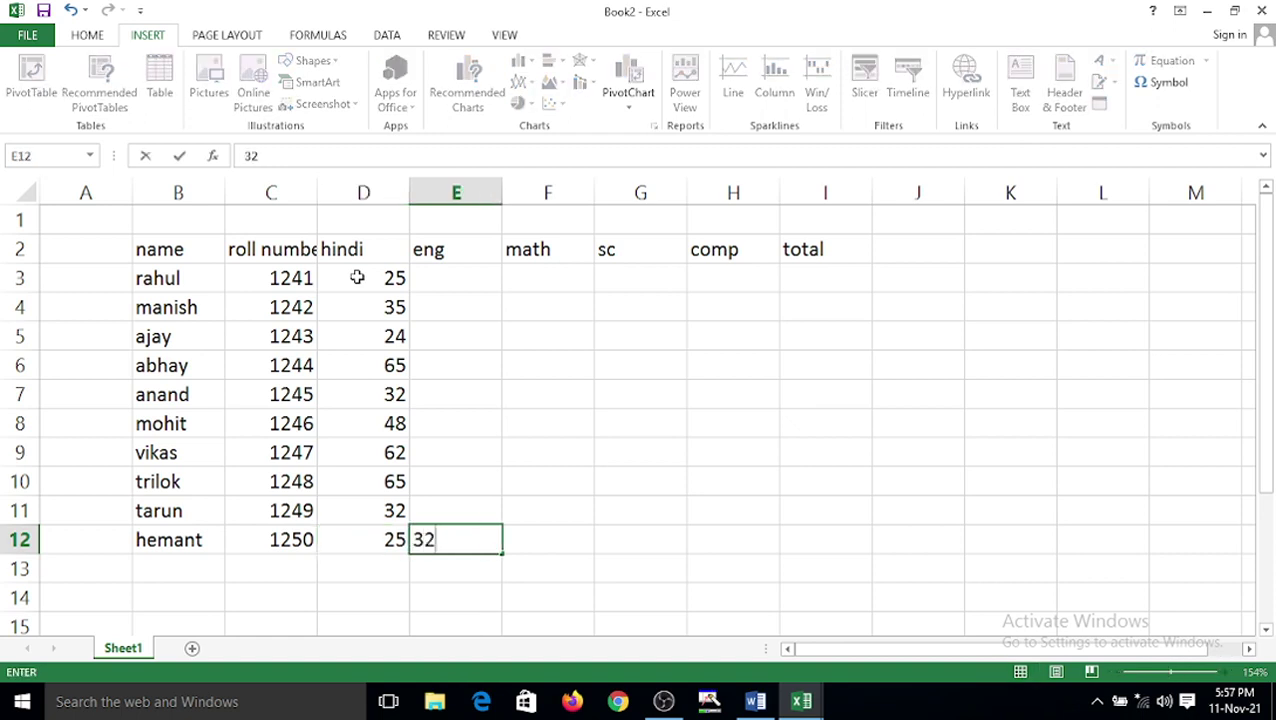
key(Up)
text(52)
key(Up)
text(62)
key(Up)
text(32)
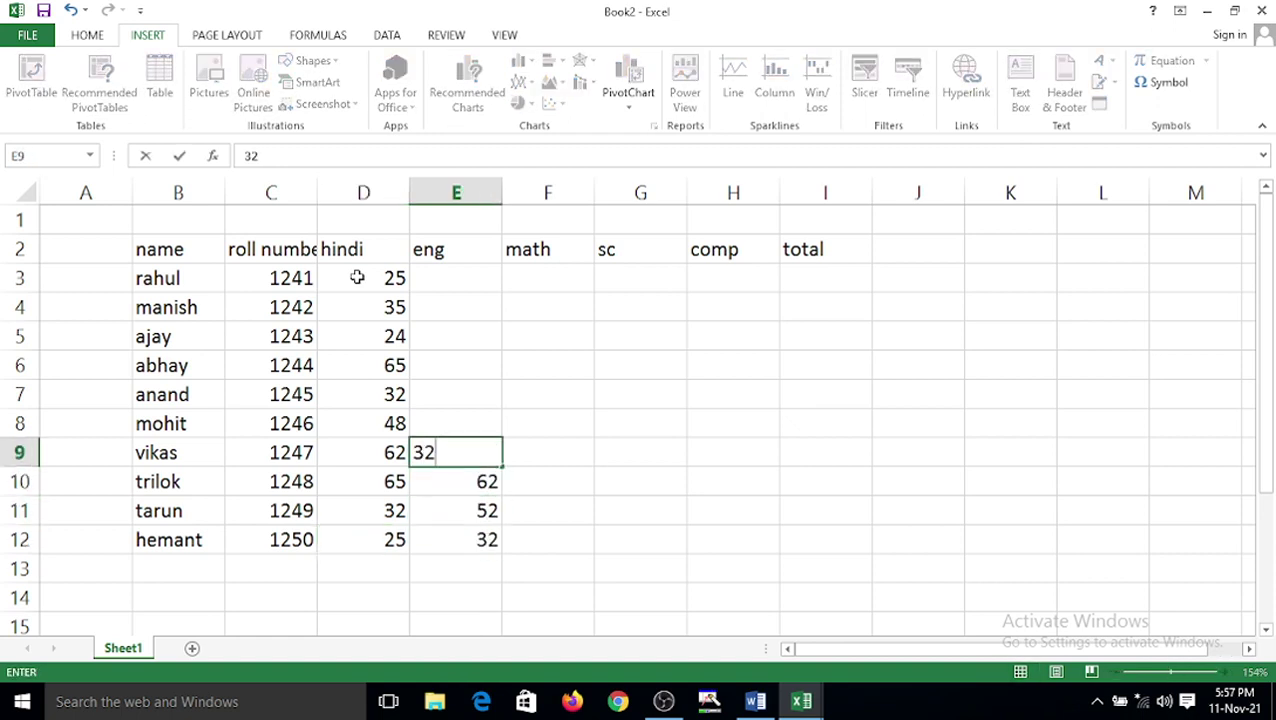
key(Up)
- Continue the eng marks upward with 65, 45 and 36 in cells E8, E7 and E6
text(65)
key(Up)
text(45)
key(Up)
text(36)
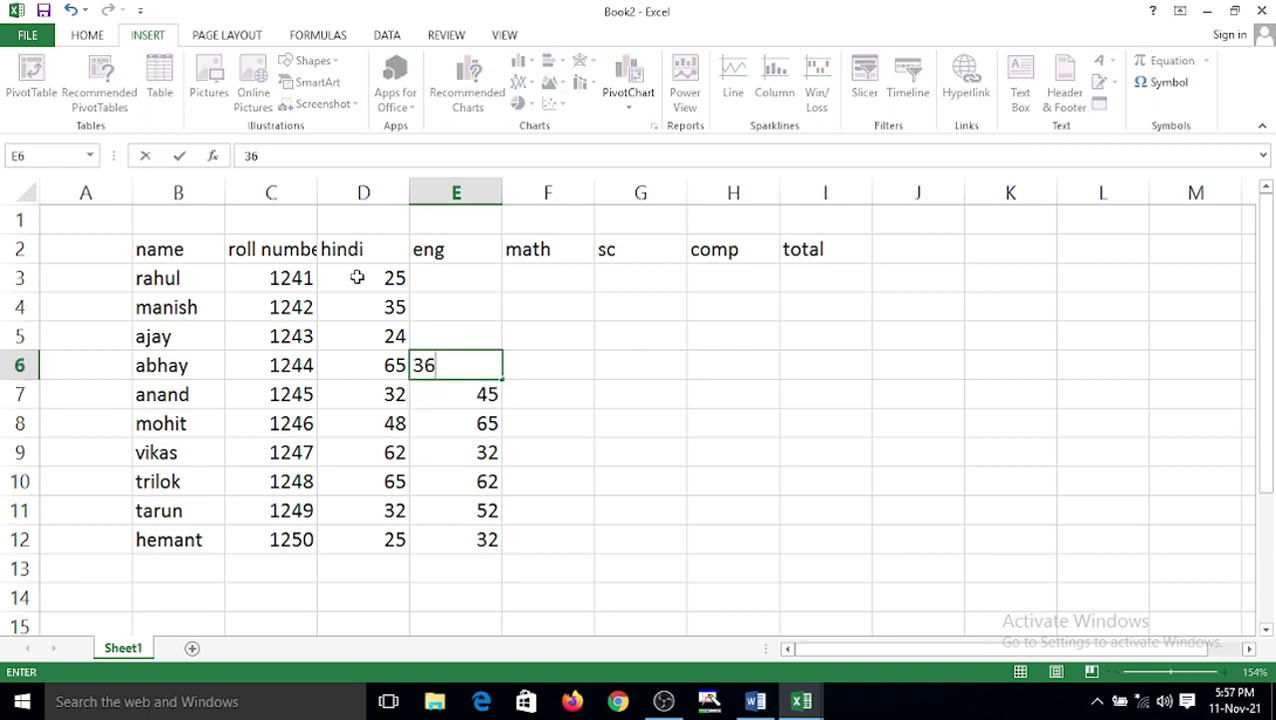
key(Up)
- Complete the eng column upward with 51, 32 and 31 in cells E5, E4 and E3
text(51)
key(Up)
text(32)
key(Up)
text(3)
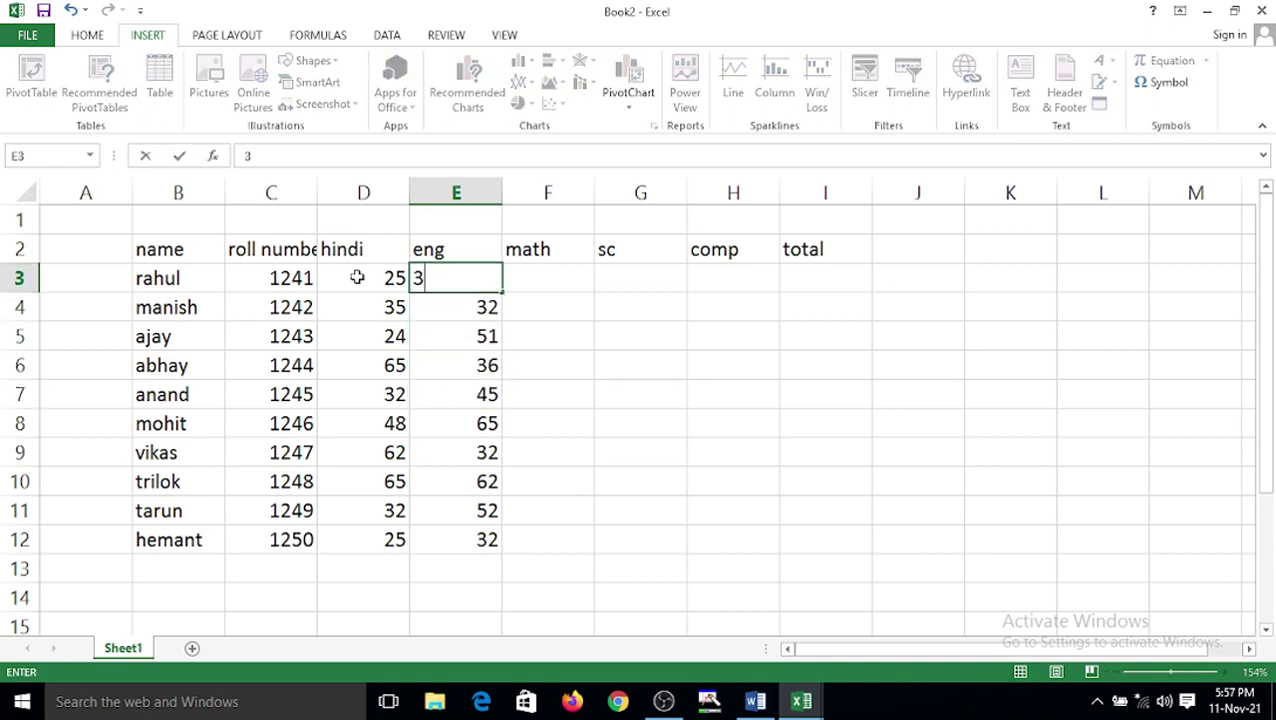
text(1)
key(Up)
- Enter the math marks 23, 24 and 25 for the first three students, in cells F3 to F5
key(Right)
key(Down)
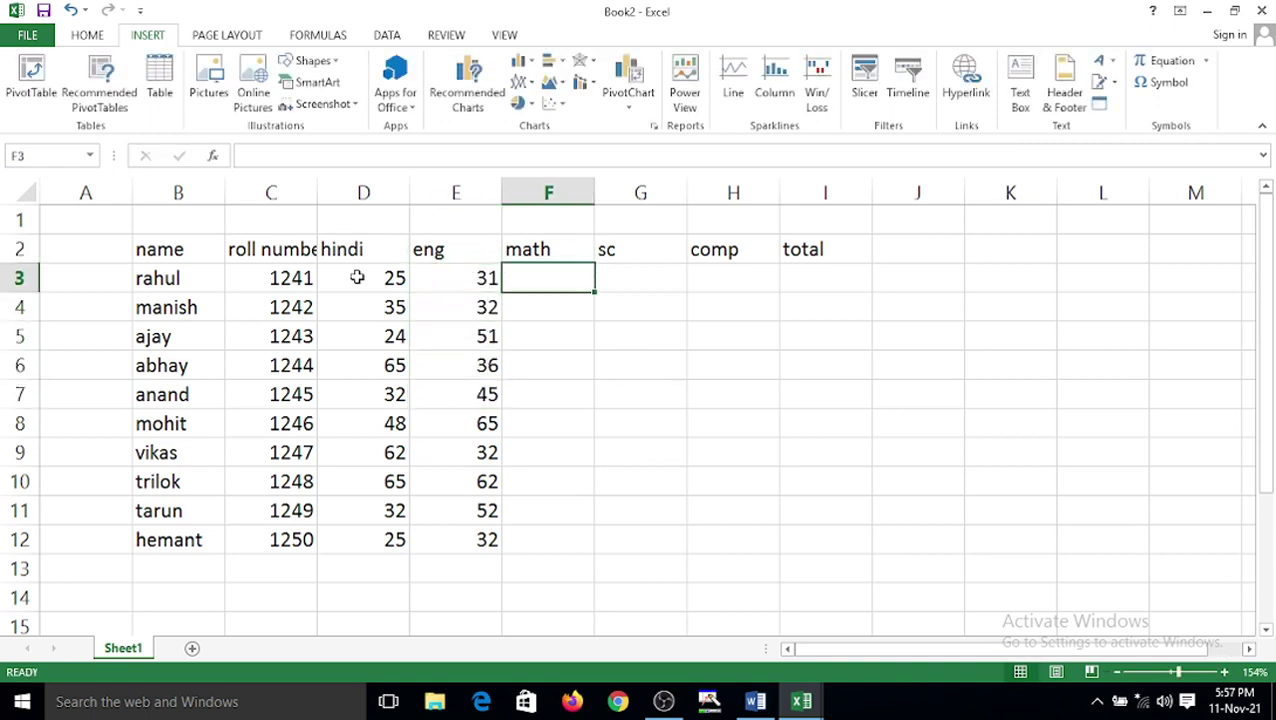
text(23)
key(Return)
text(24)
key(Return)
text(25)
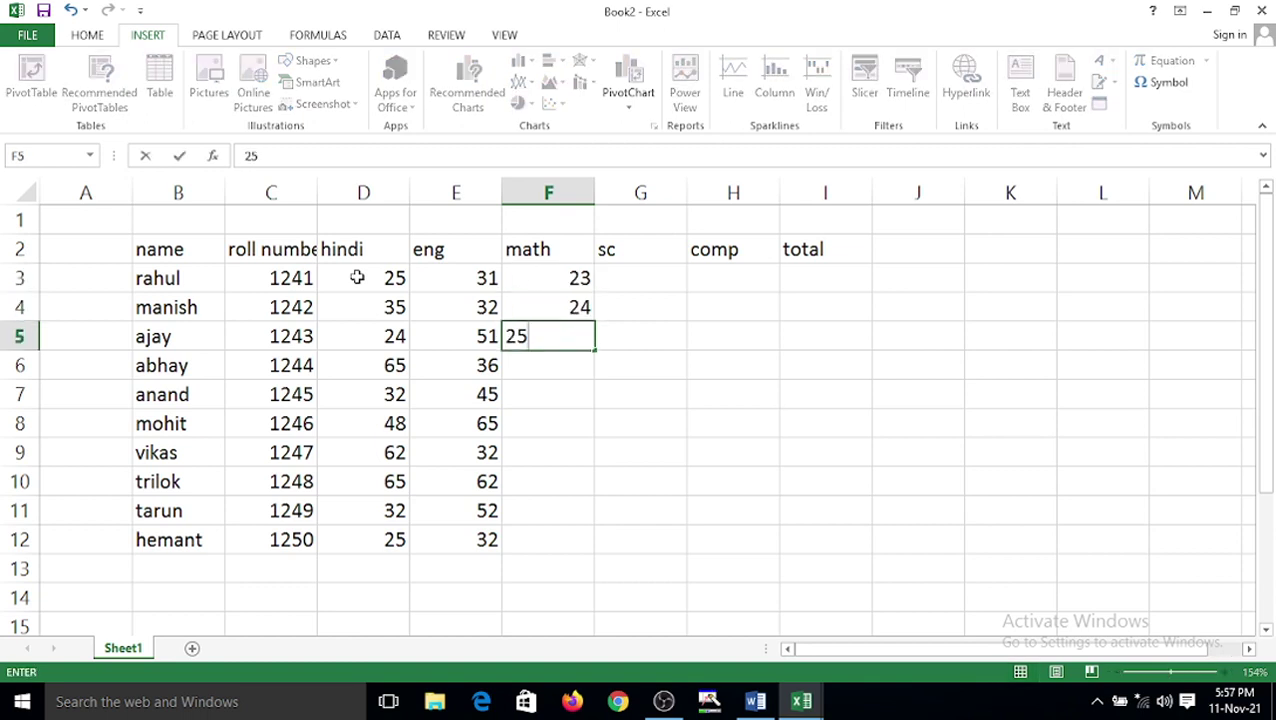
key(Return)
- Continue the math marks with 26, 21, 25 and 23 in cells F6 to F9
text(26)
key(Return)
text(21)
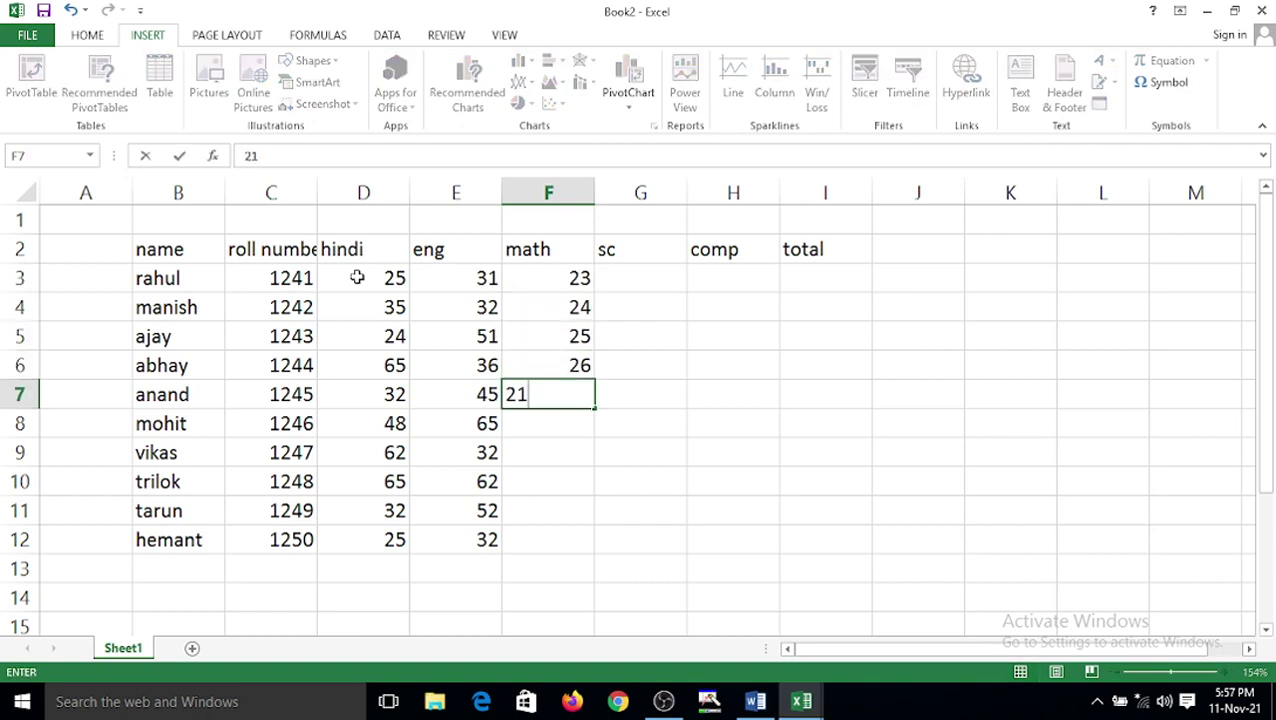
key(Return)
text(245)
key(Return)
text(23)
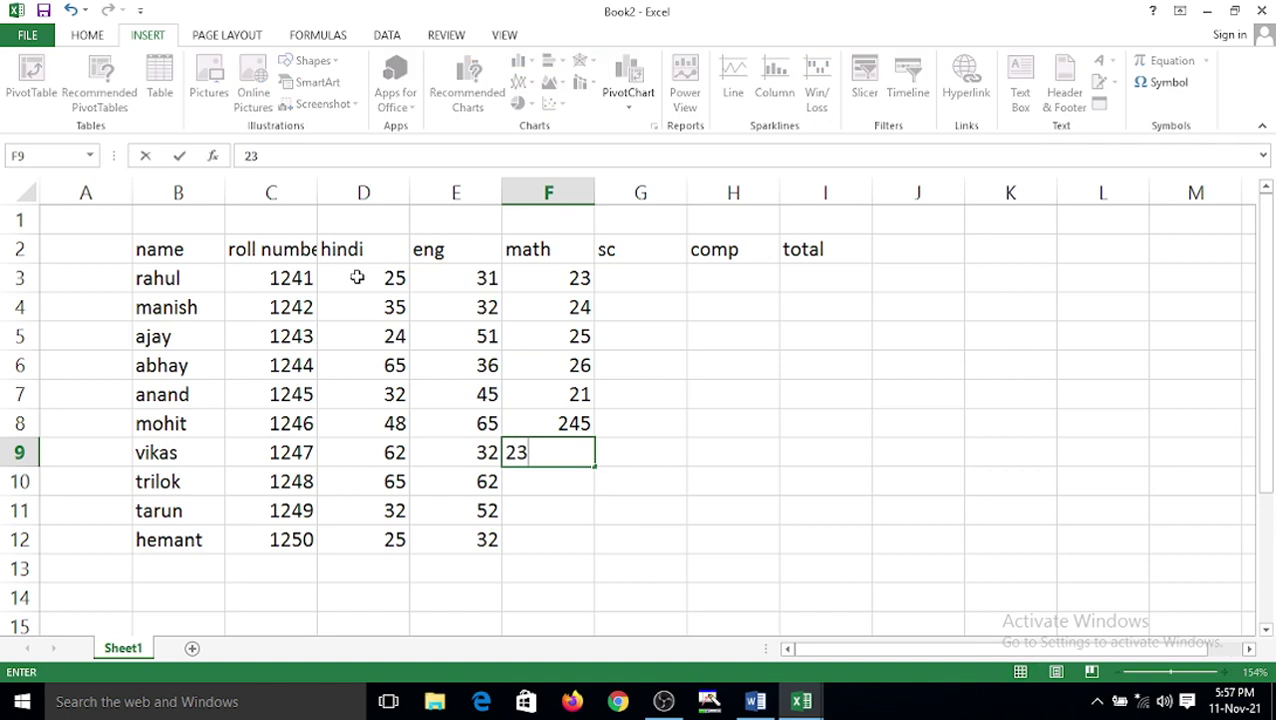
key(Up)
text(25)
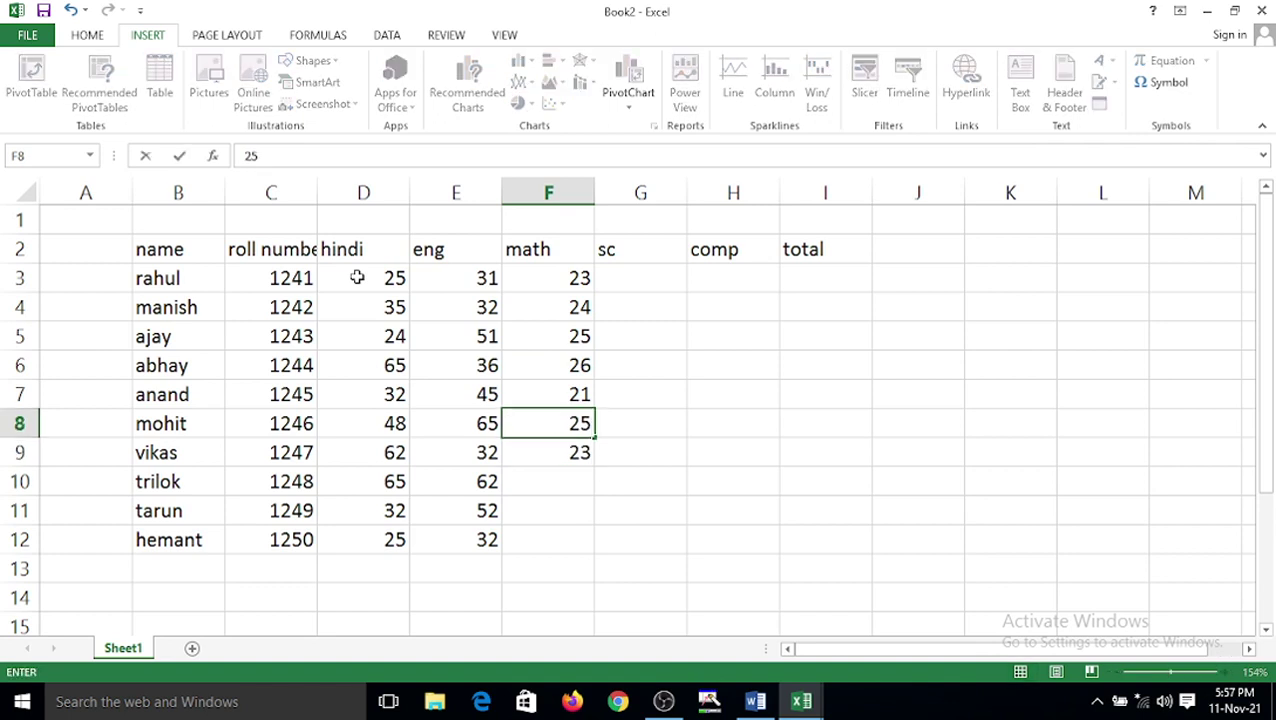
key(Return)
- Complete the math column with 36, 23 and 54 in cells F10 to F12
key(Return)
text(36)
key(Return)
text(23)
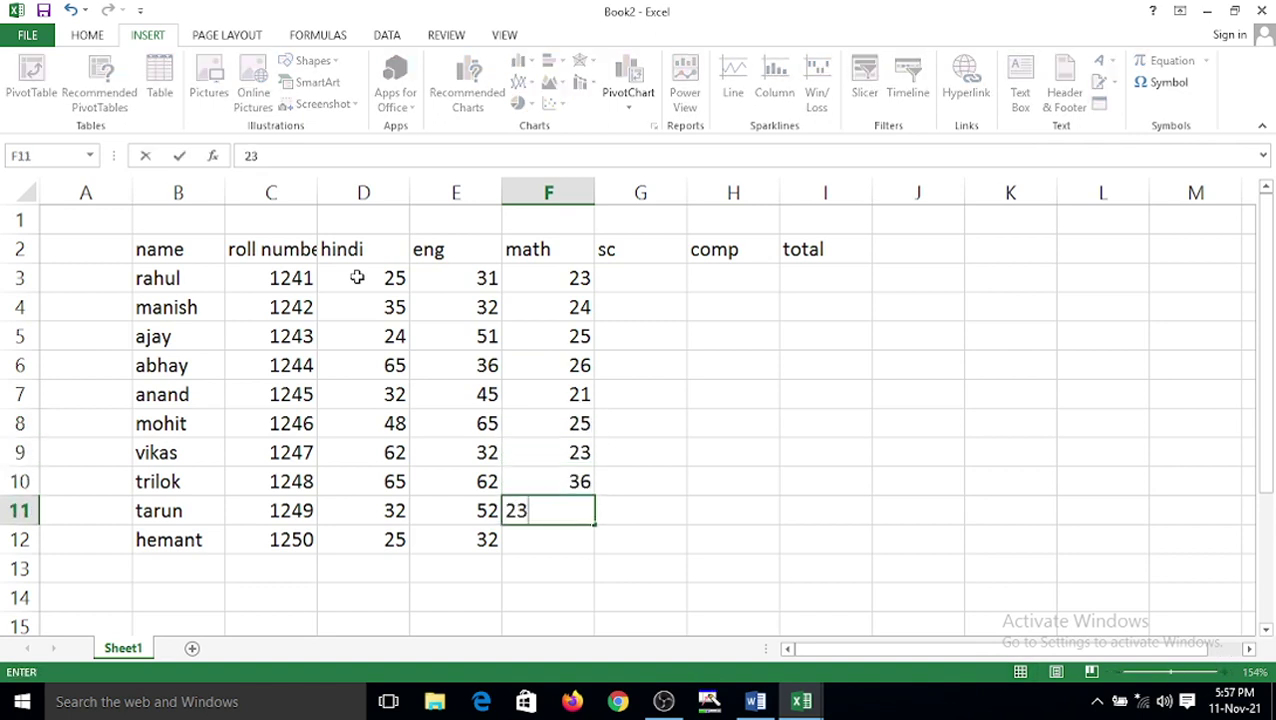
key(Return)
text(54)
key(Return)
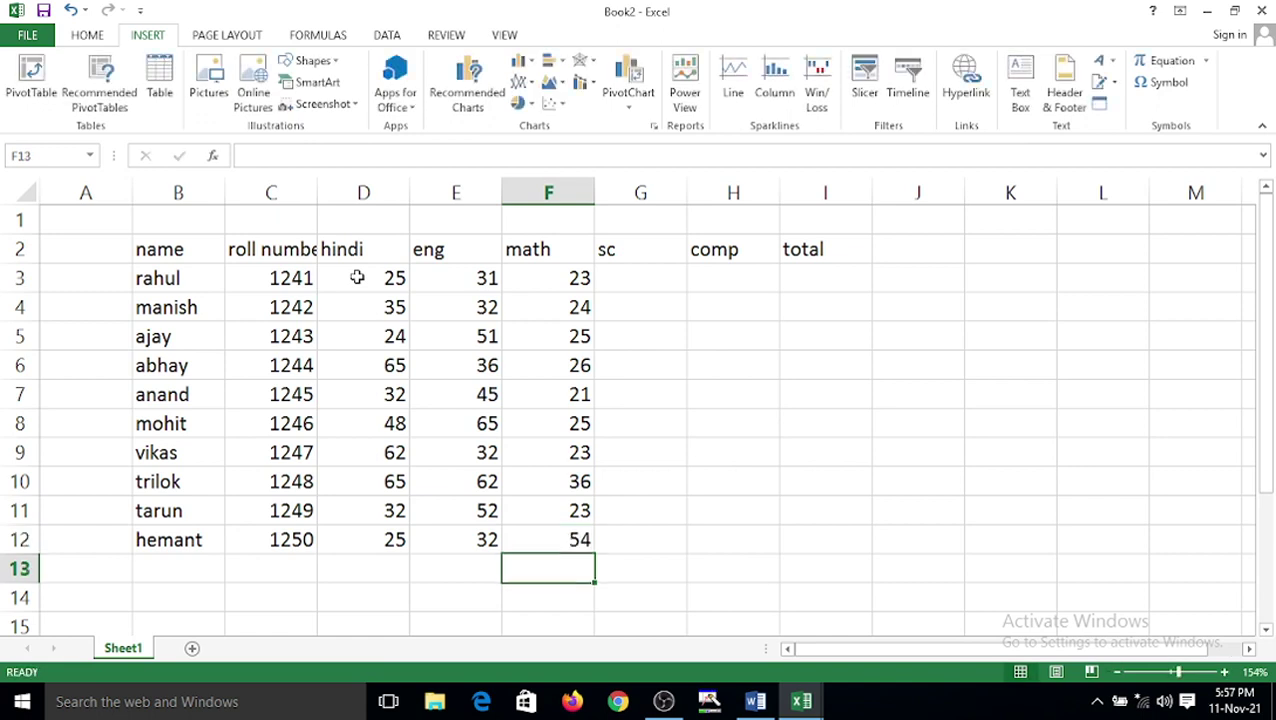
- Fill in the sc marks from the last student upward: 32, 54 and 65 in cells G12, G11 and G10
key(Right)
key(Up)
text(32)
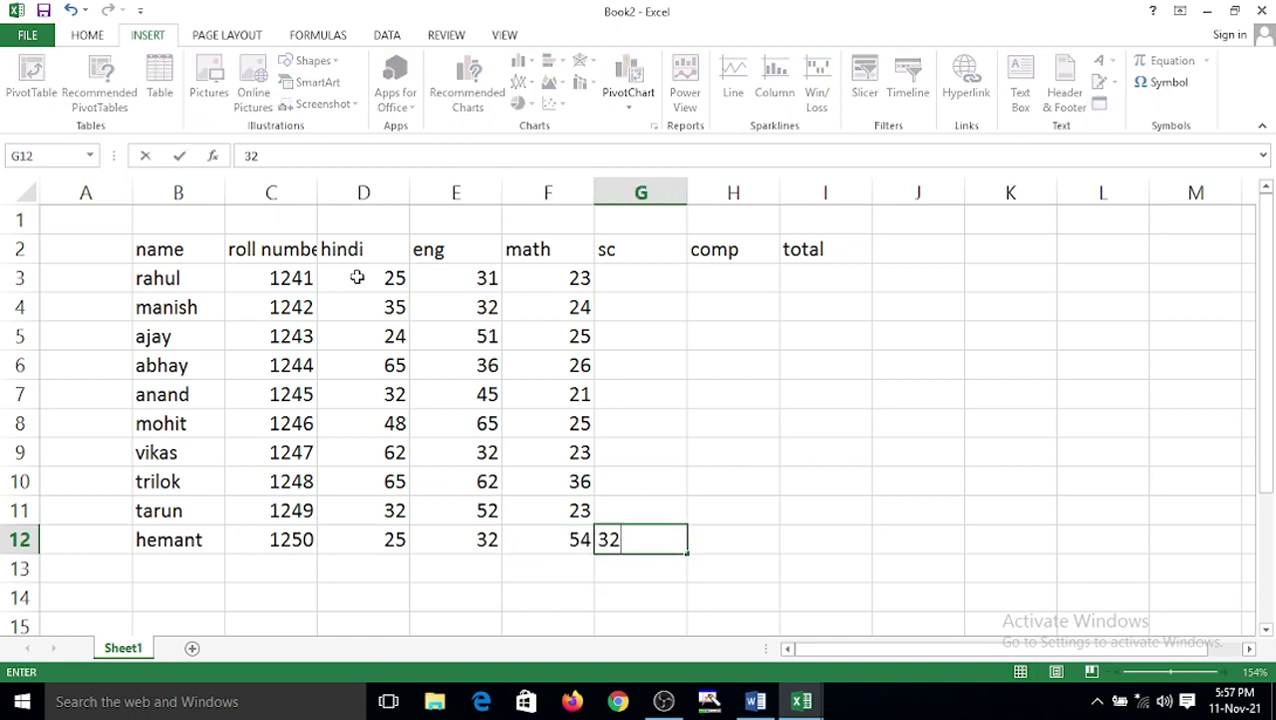
key(Up)
text(54)
key(Up)
text(65)
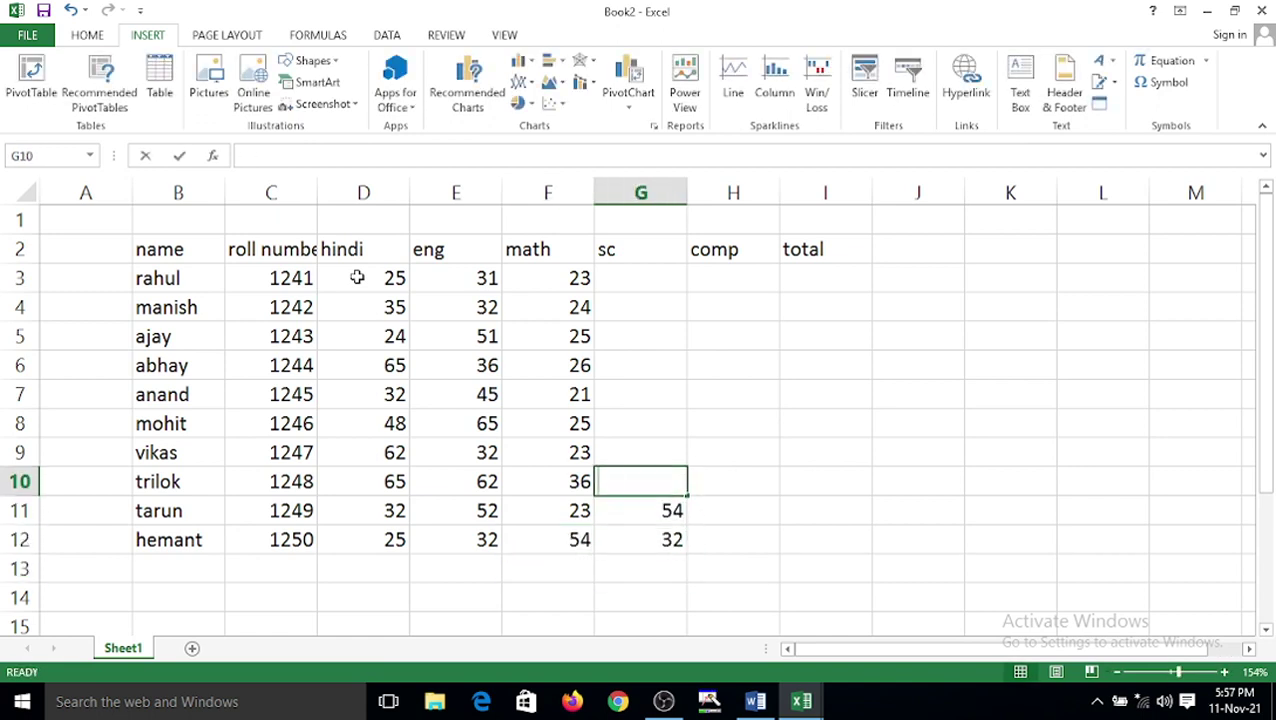
key(Up)
- Continue the sc marks upward with 55, 44 and 66 in cells G9, G8 and G7
text(55)
key(Up)
text(44)
key(Up)
text(66)
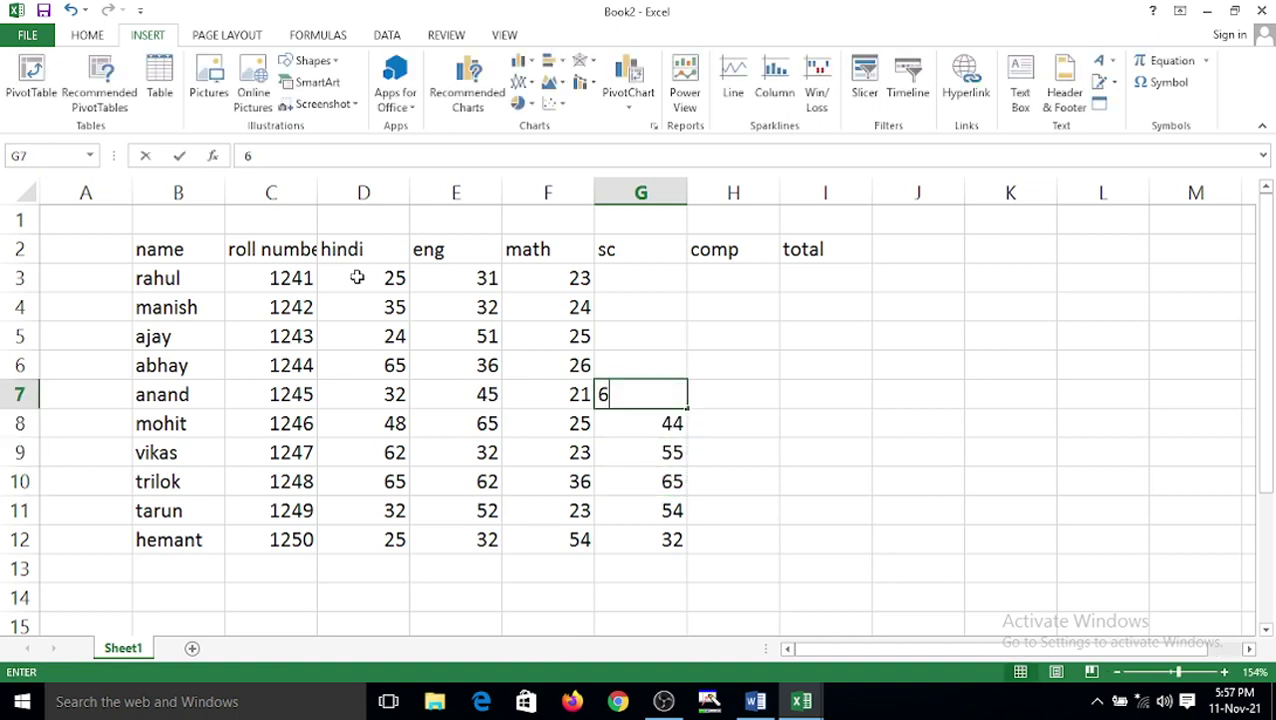
key(Up)
- Complete the sc column upward with 96, 88, 32 and 25 in cells G6 to G3
text(77)
key(Up)
text(88)
key(Down)
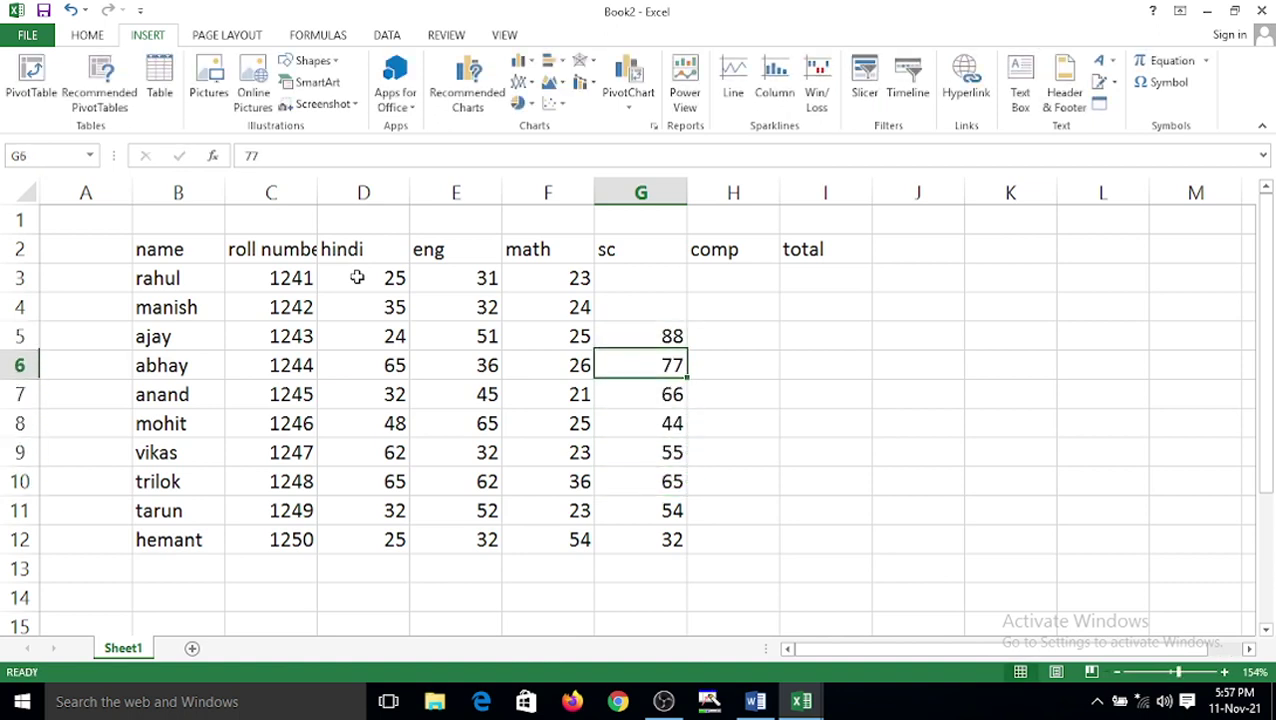
text(96)
key(Up)
key(Up)
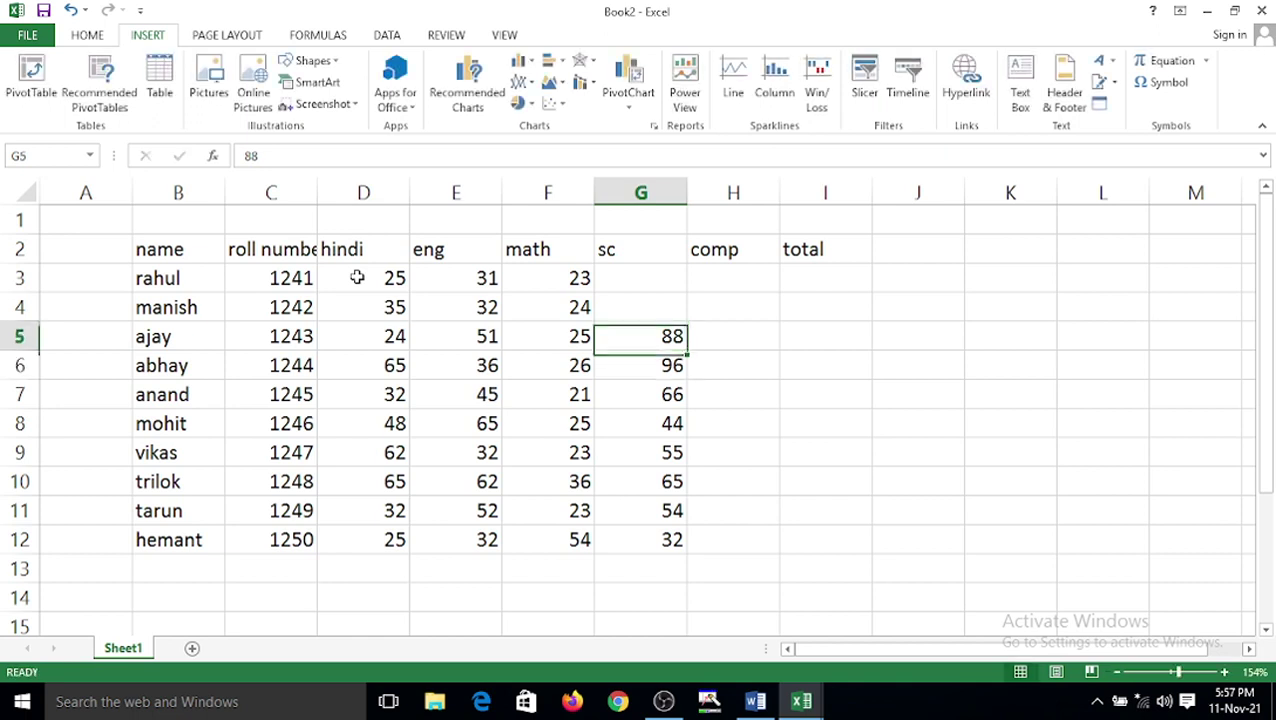
text(32)
key(Up)
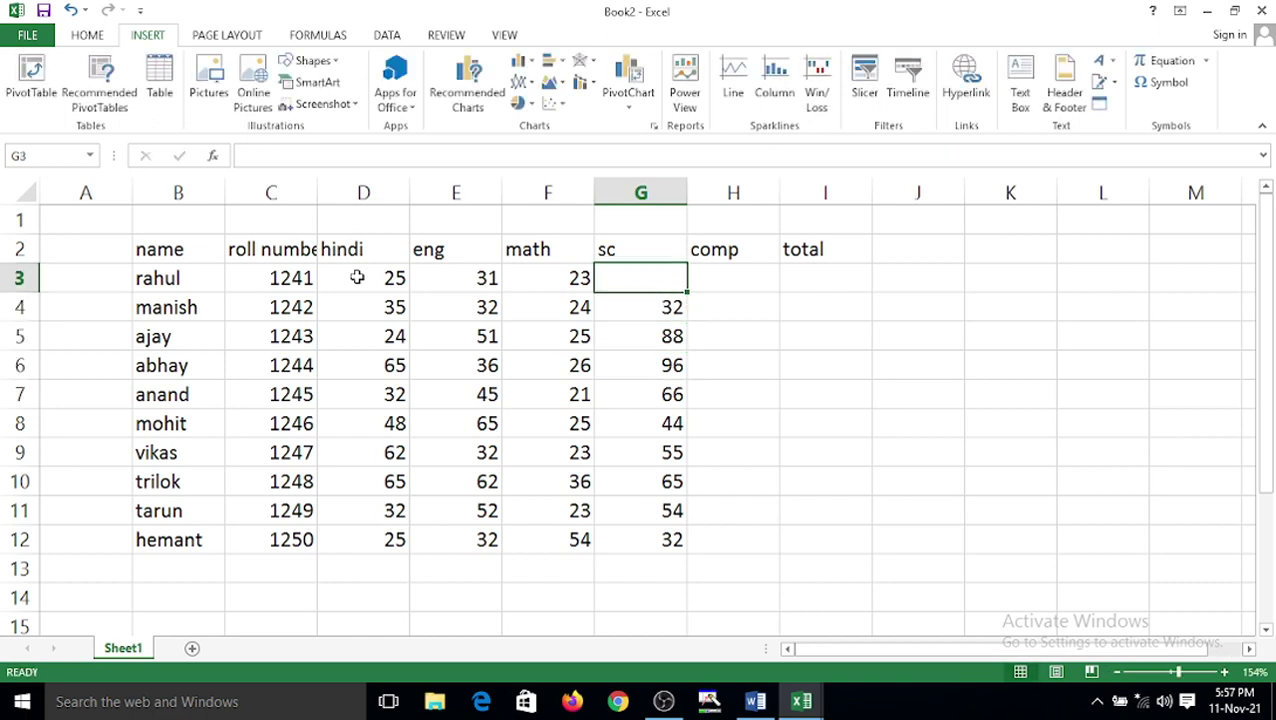
text(25)
key(Right)
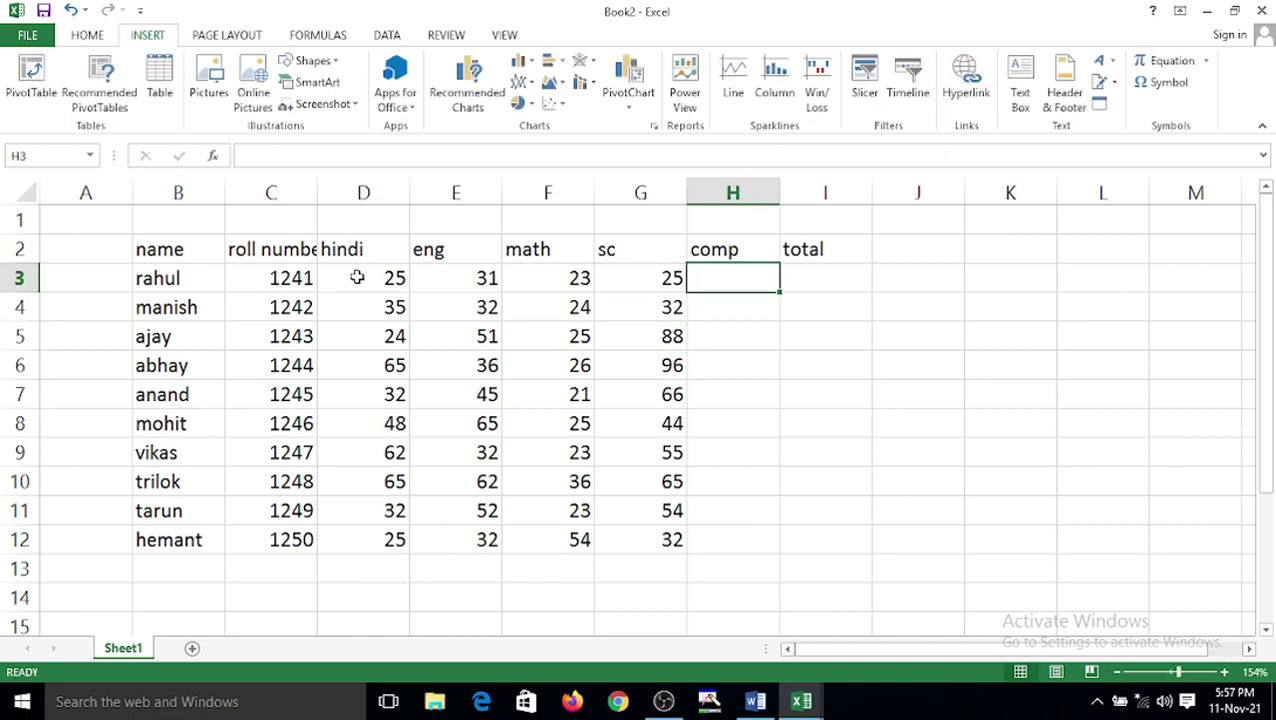
- Fill in the comp marks in cells H3 to H12 with 25, 32, 45, 54, 32, 36, 25, 36, 36 and 25
text(25)
key(Down)
text(32)
key(Down)
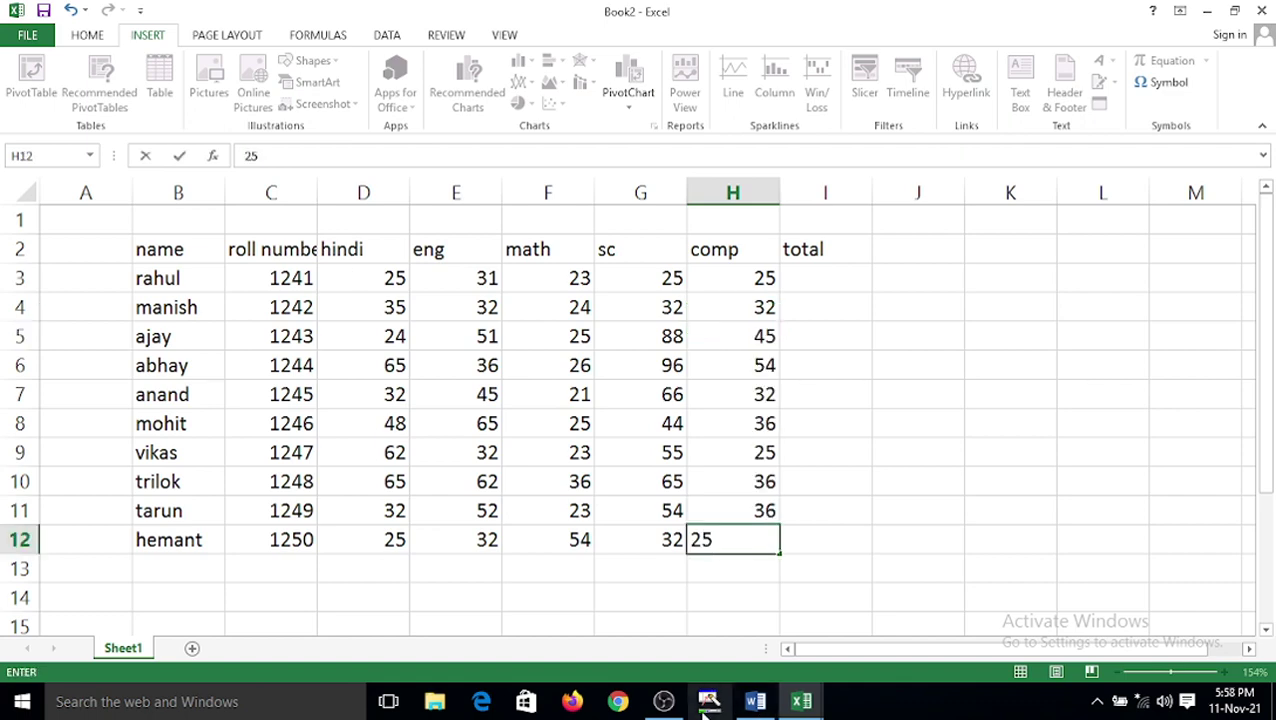
click(663, 701)
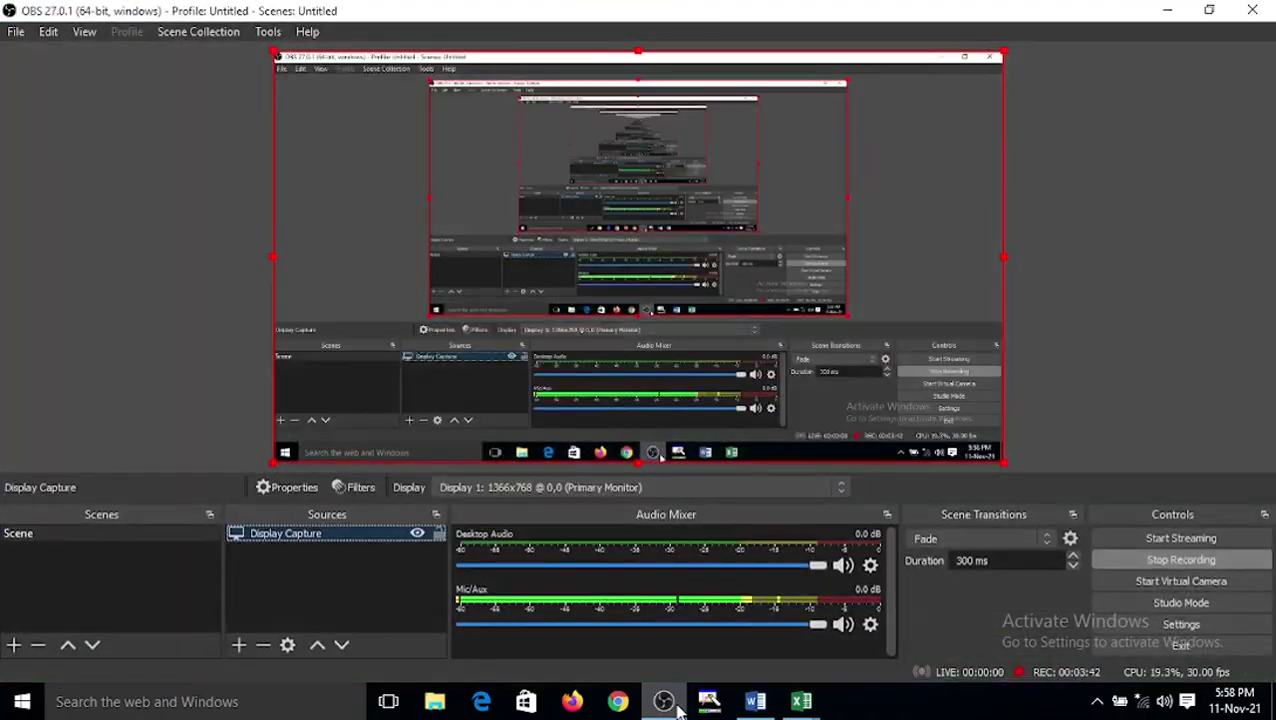
click(663, 701)
click(851, 457)
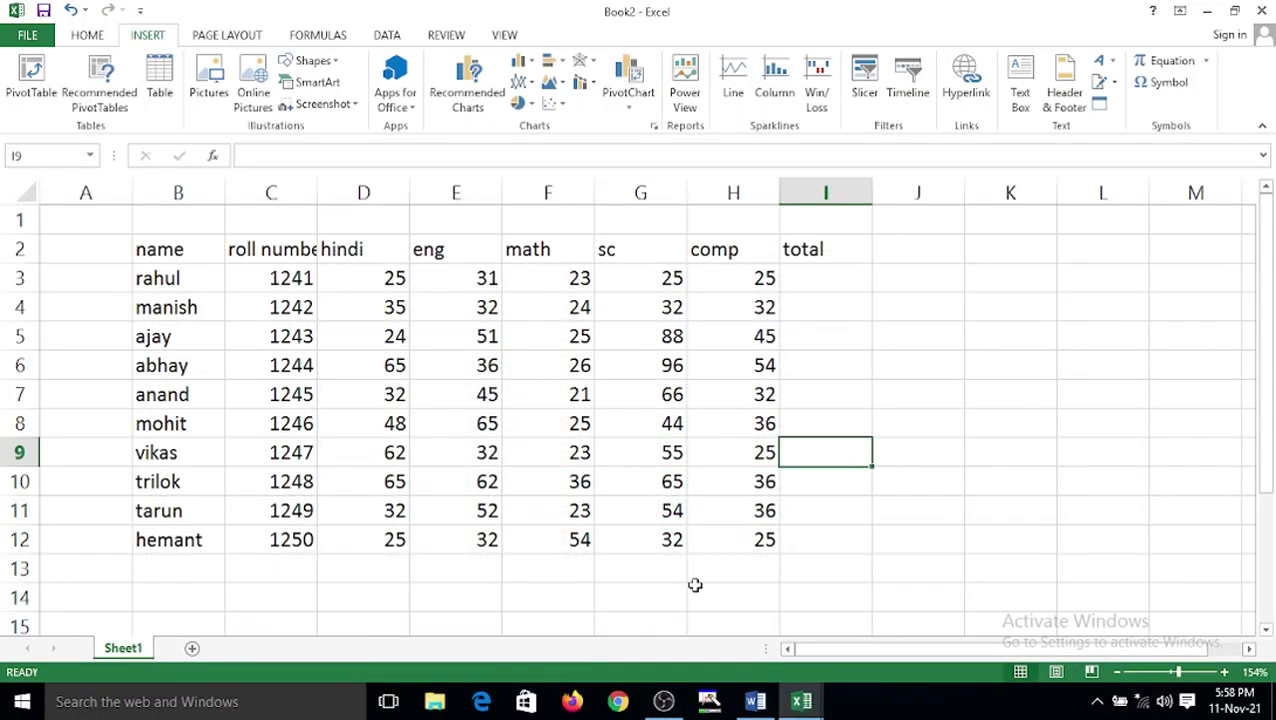
- Enter the formula =sum(D3:H3) in cell I3 to total the first student's five subject marks
click(826, 280)
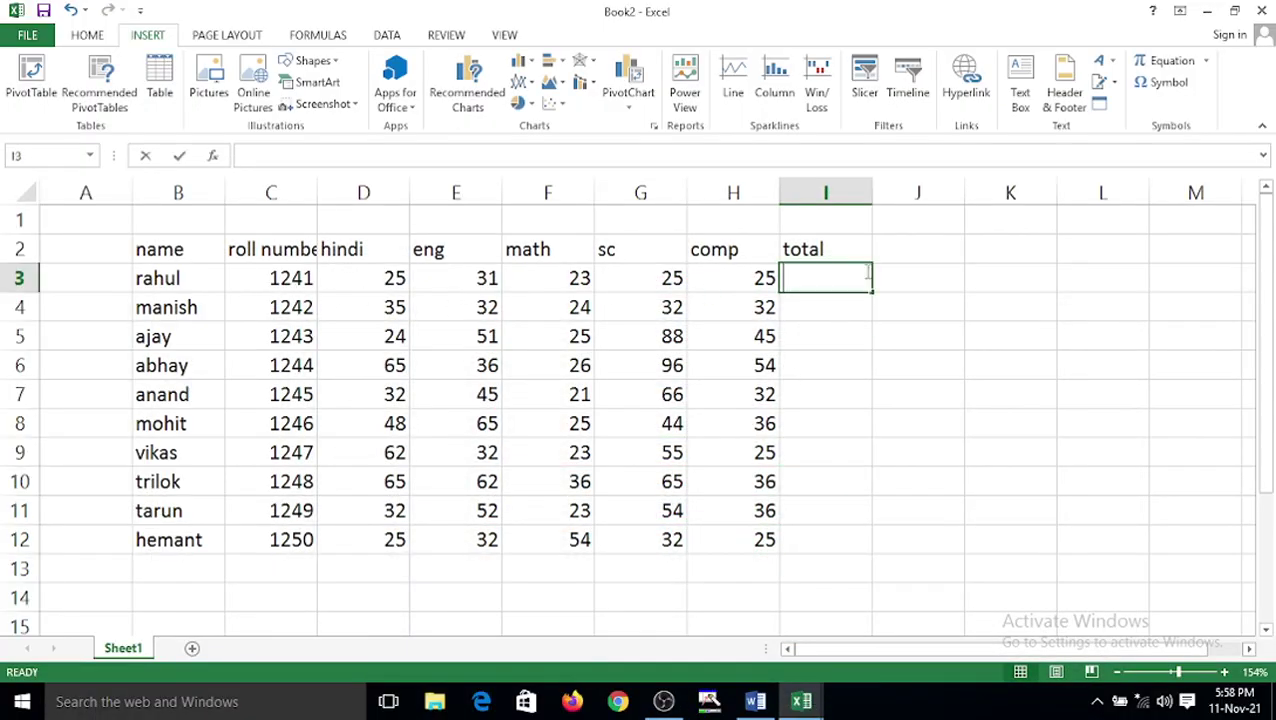
text(=sum)
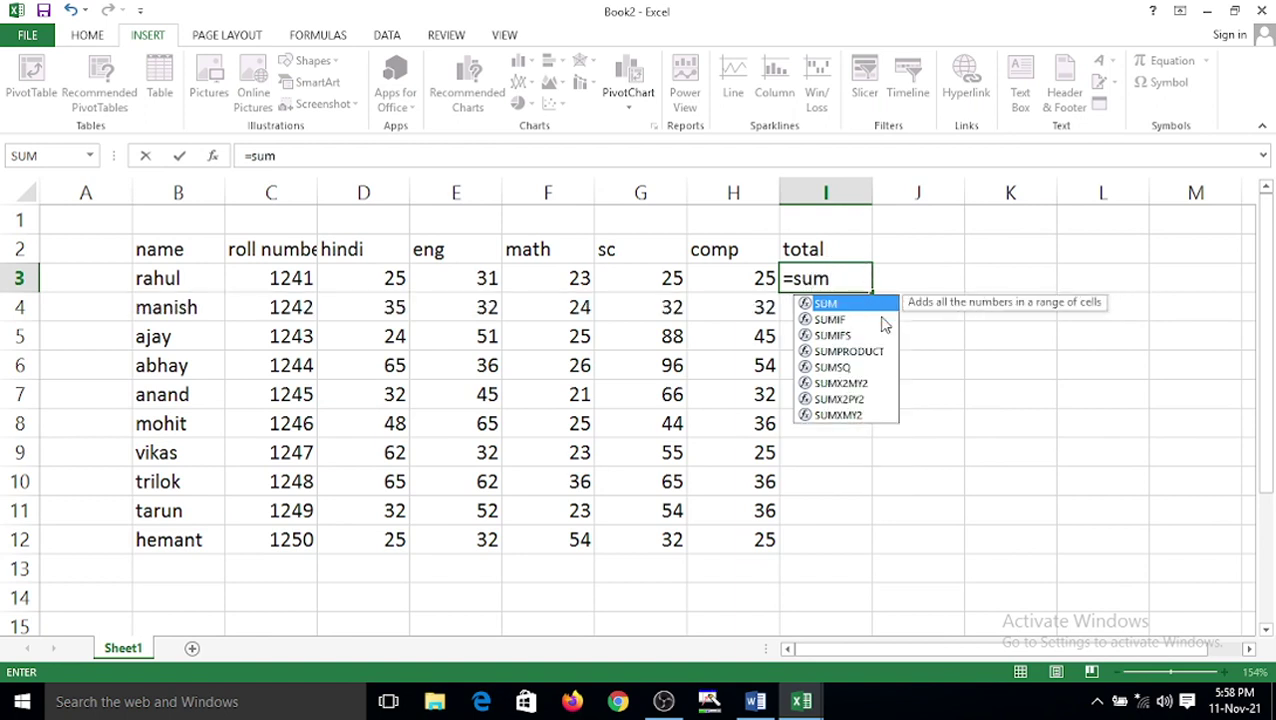
text(()
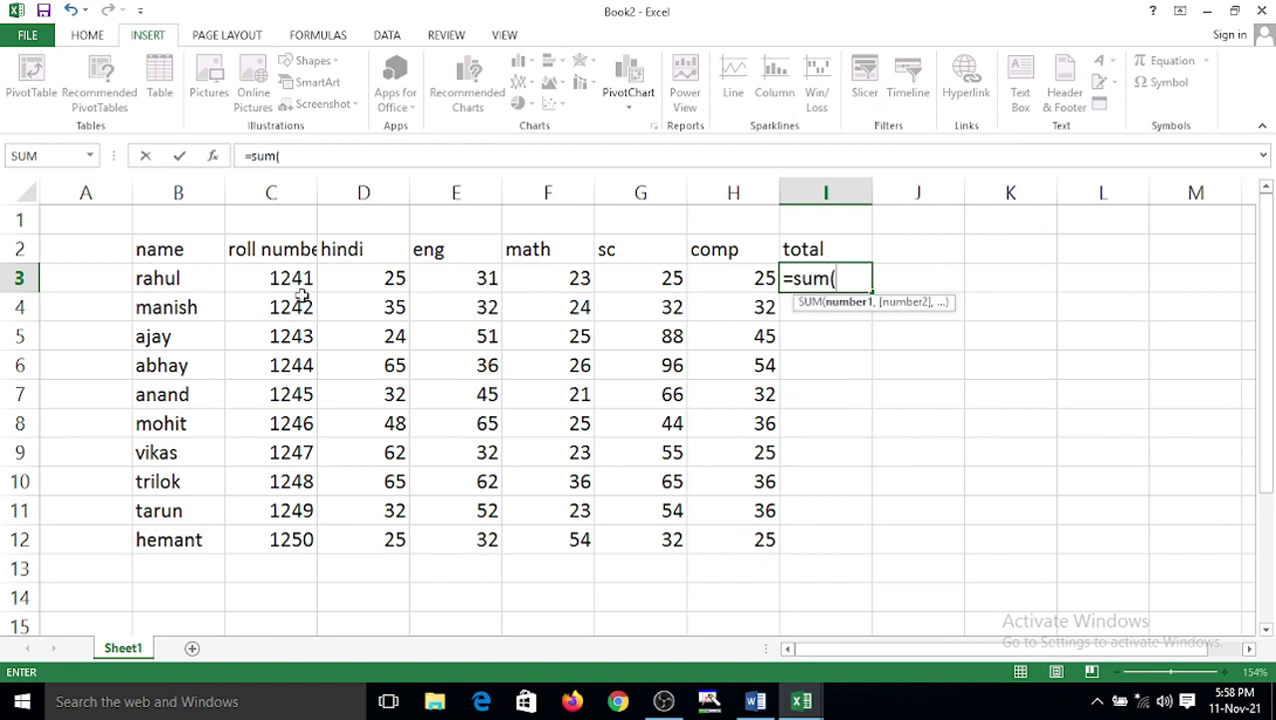
click(370, 276)
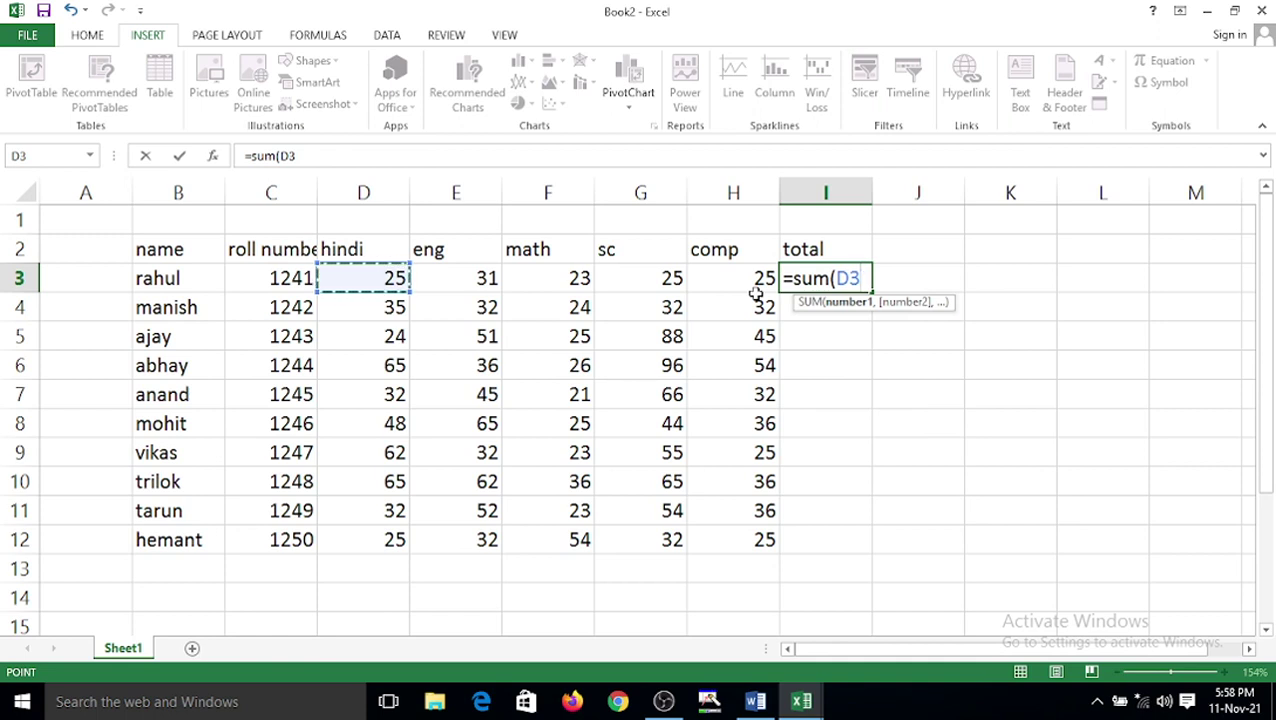
text(:)
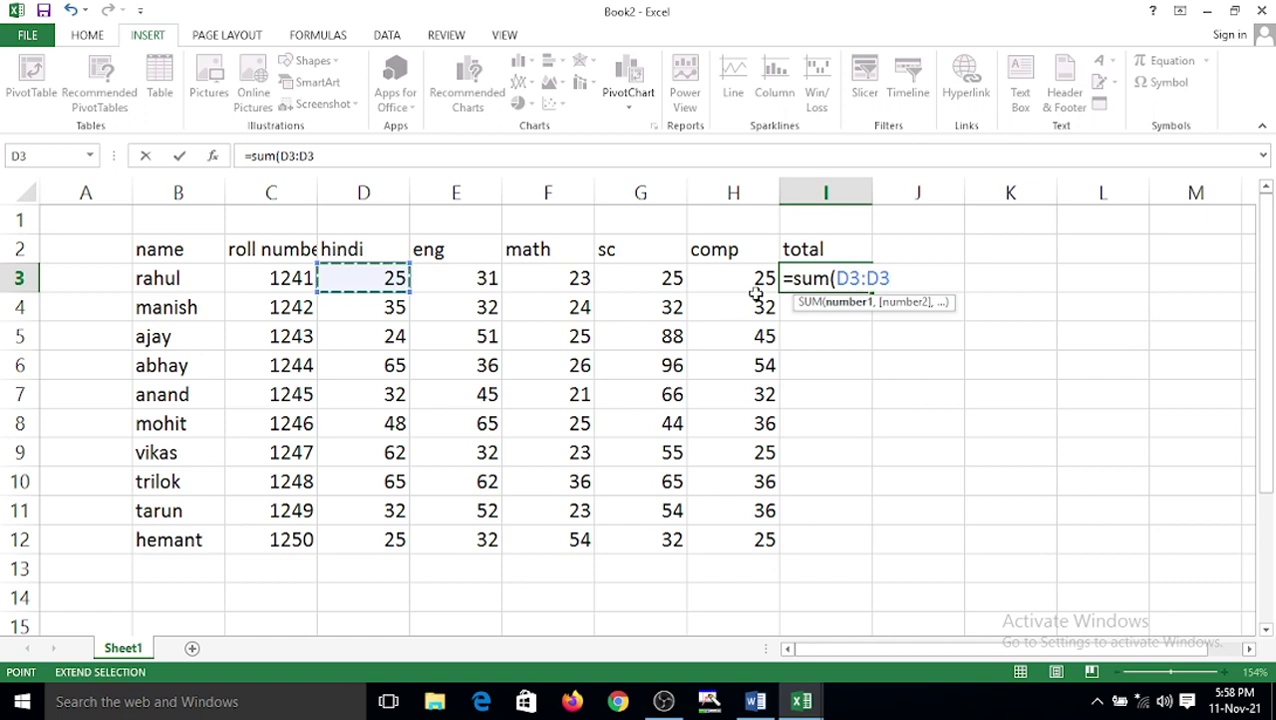
click(724, 278)
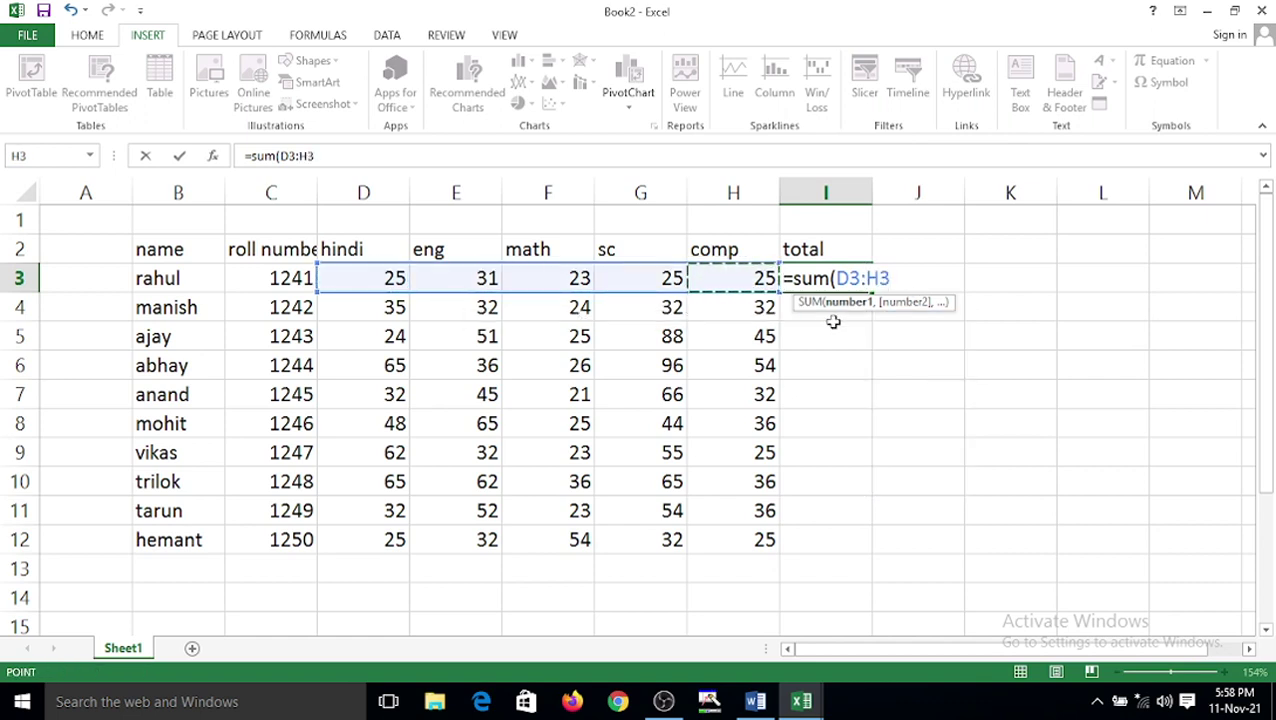
text())
key(Return)
- Copy the total formula from I3 down to I12 for the remaining students
click(846, 277)
drag(872, 291, 912, 551)
click(954, 339)
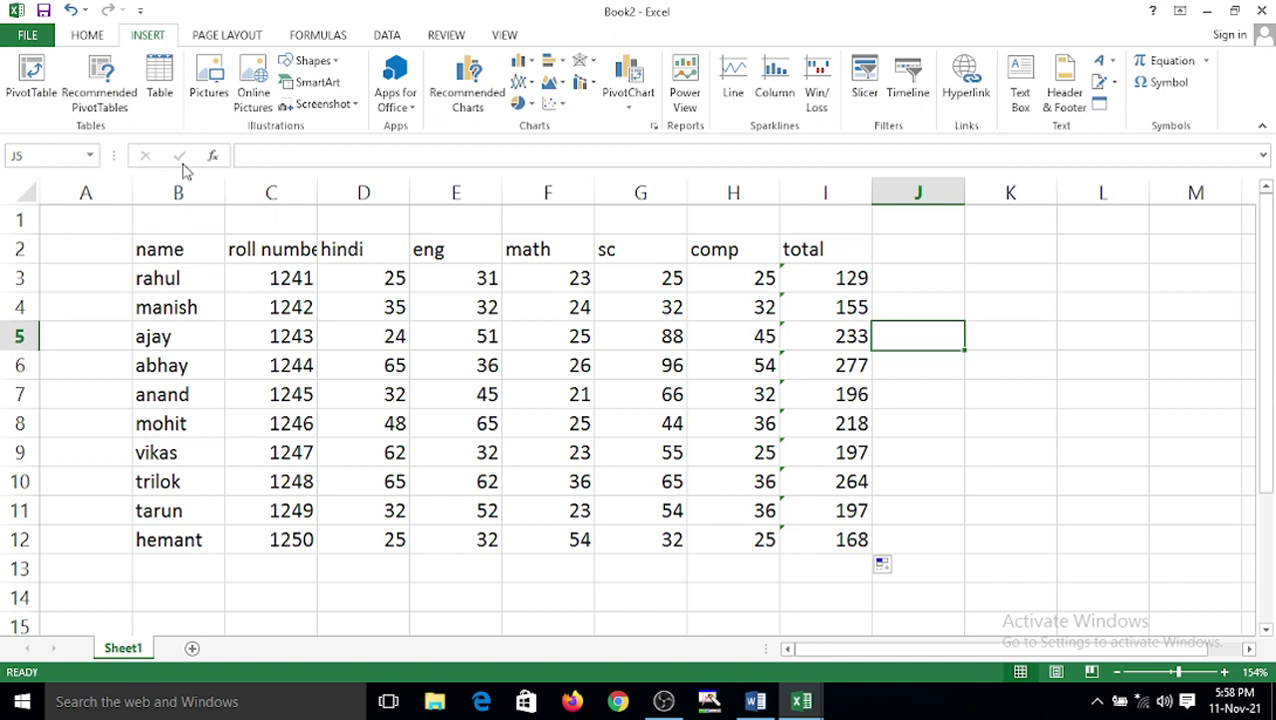
- Preview the workbook themes on the marks table B2:I12 and apply the Heading 2 cell style to it
click(210, 40)
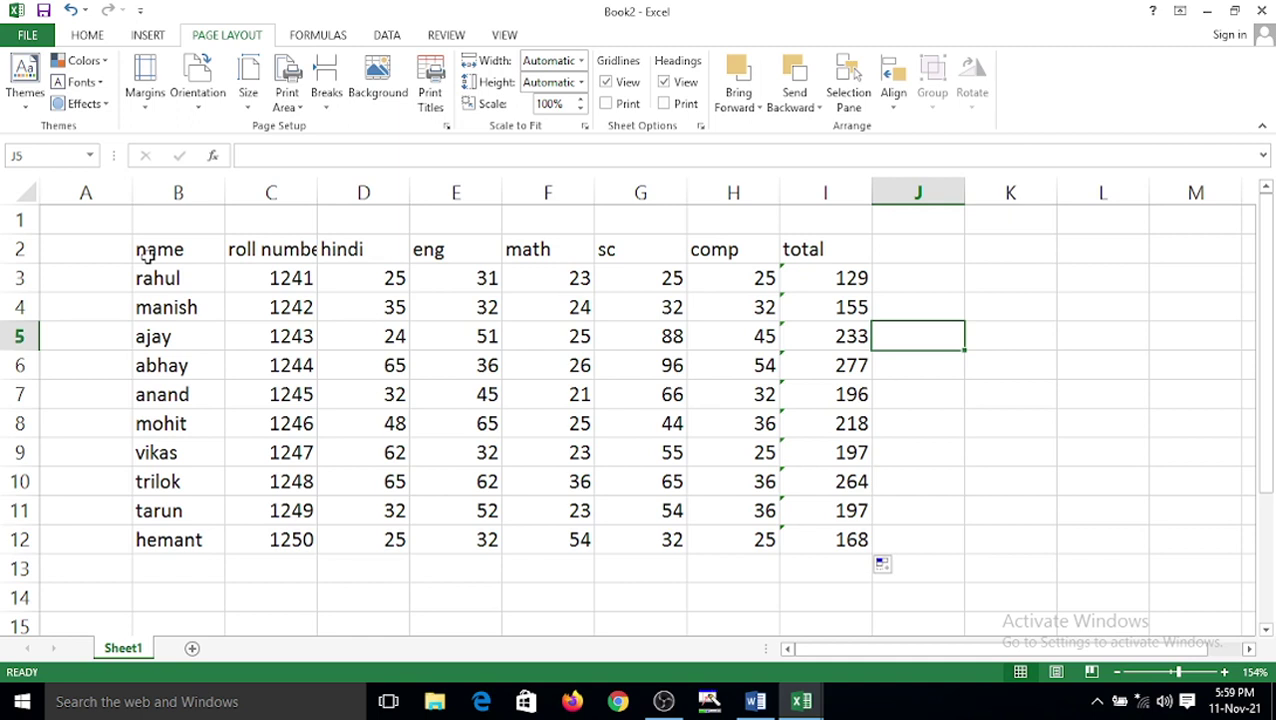
click(249, 336)
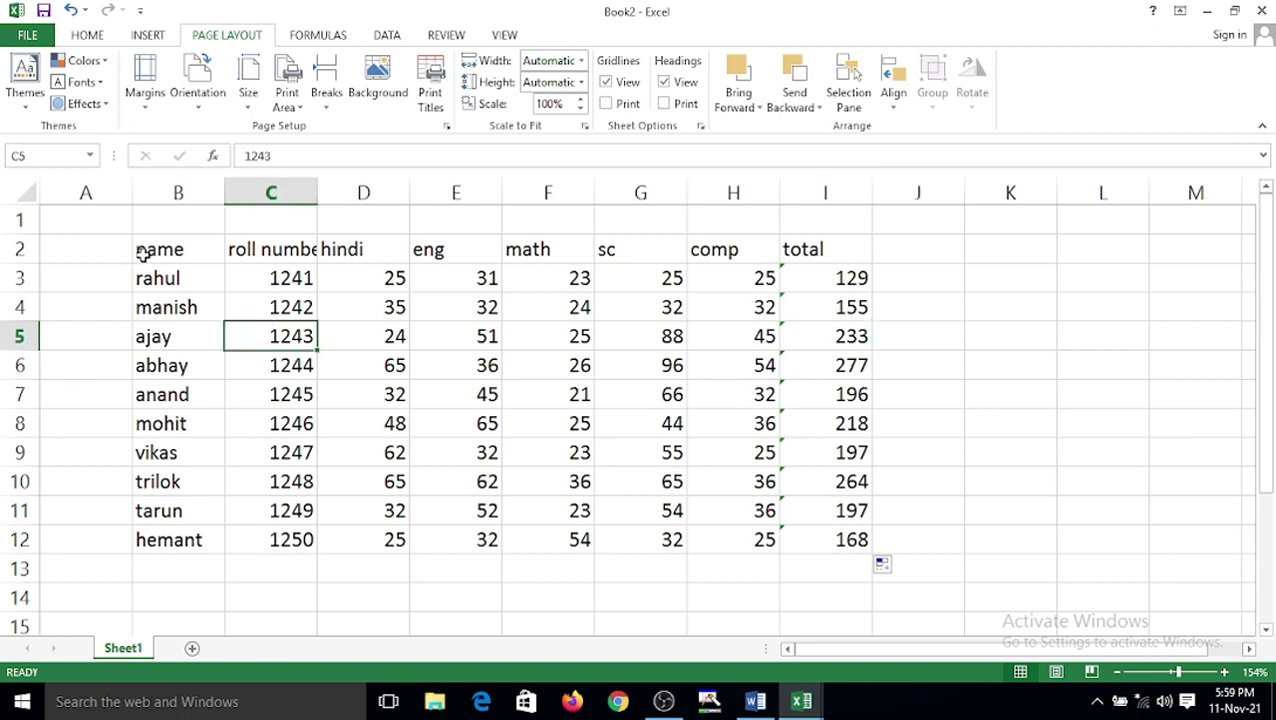
drag(143, 250, 806, 532)
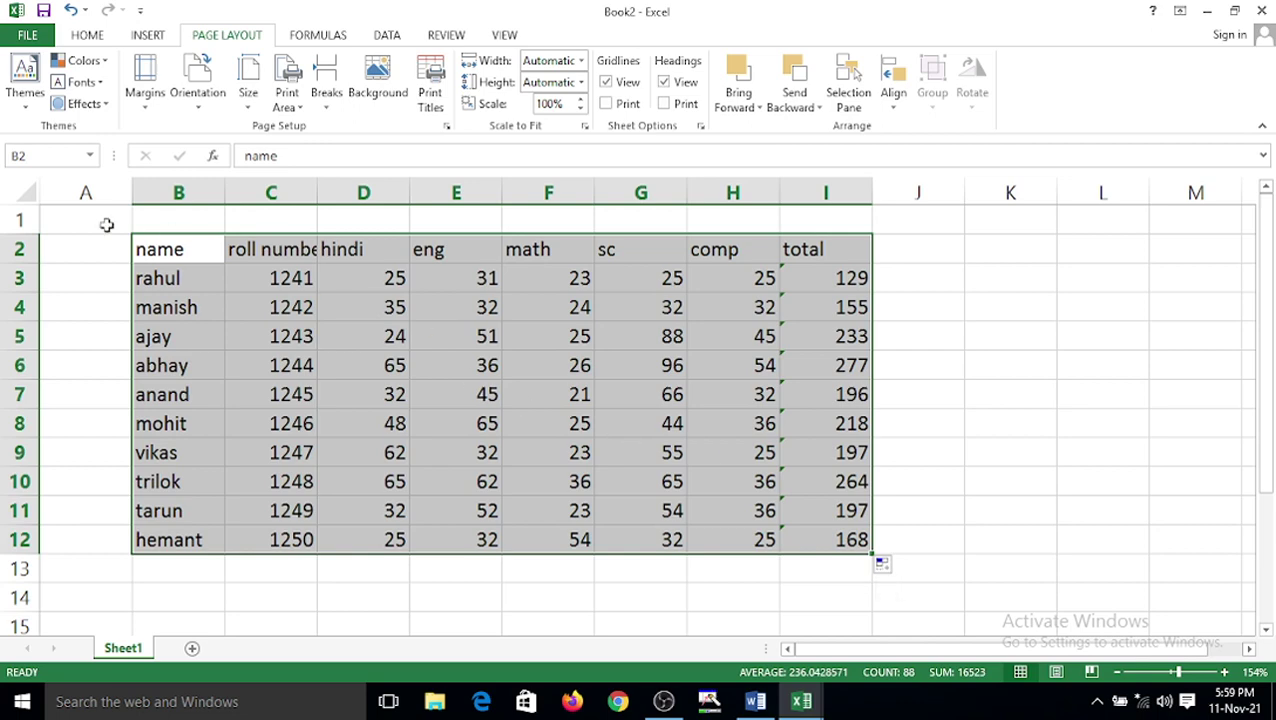
click(26, 100)
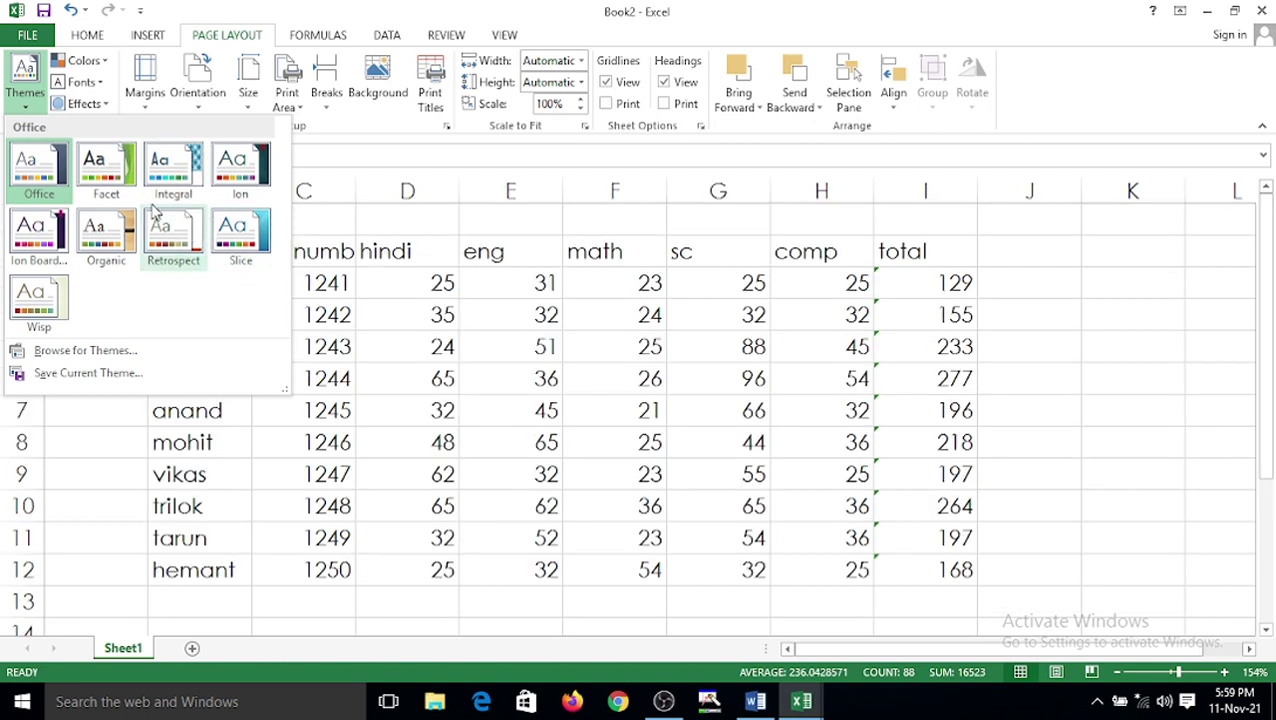
click(148, 392)
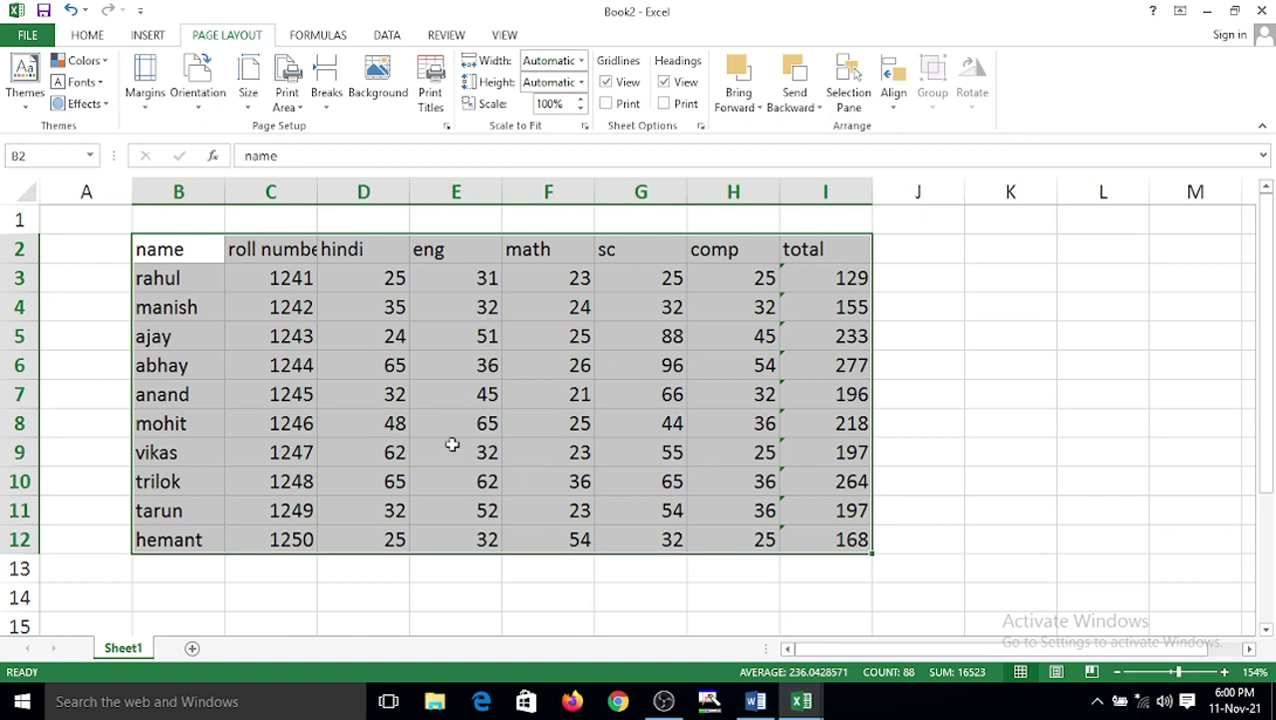
click(87, 38)
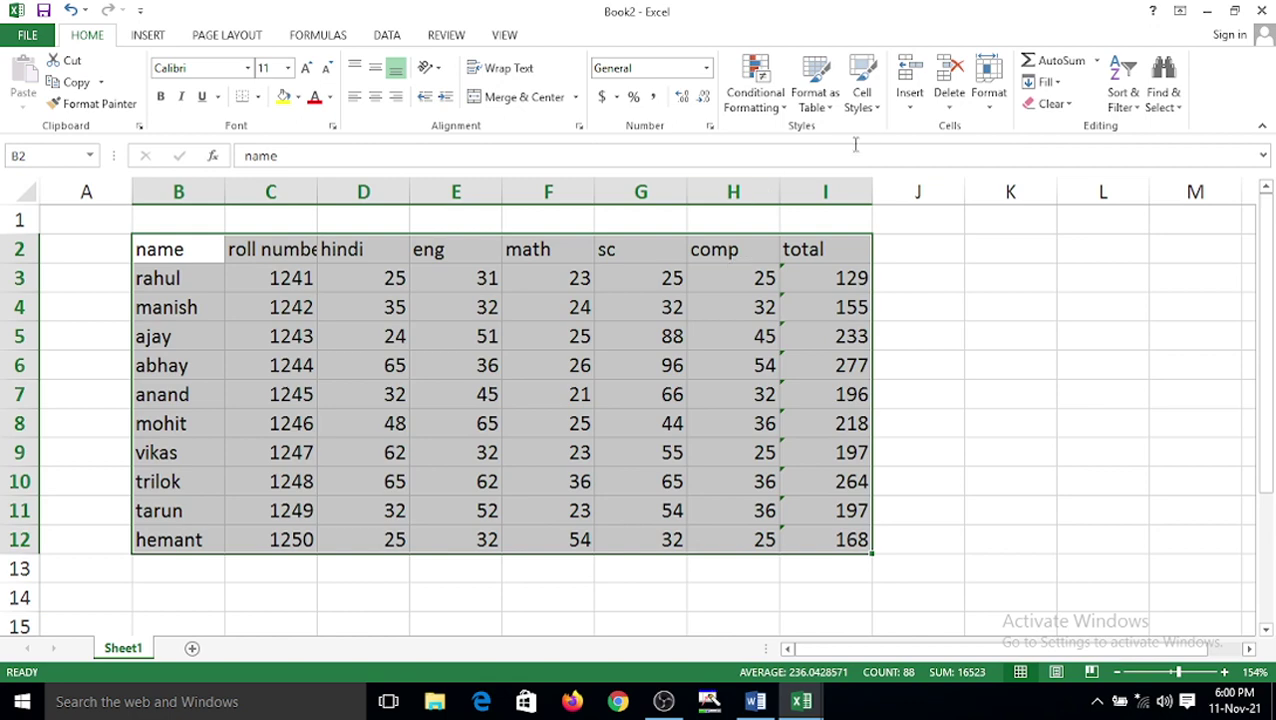
click(876, 108)
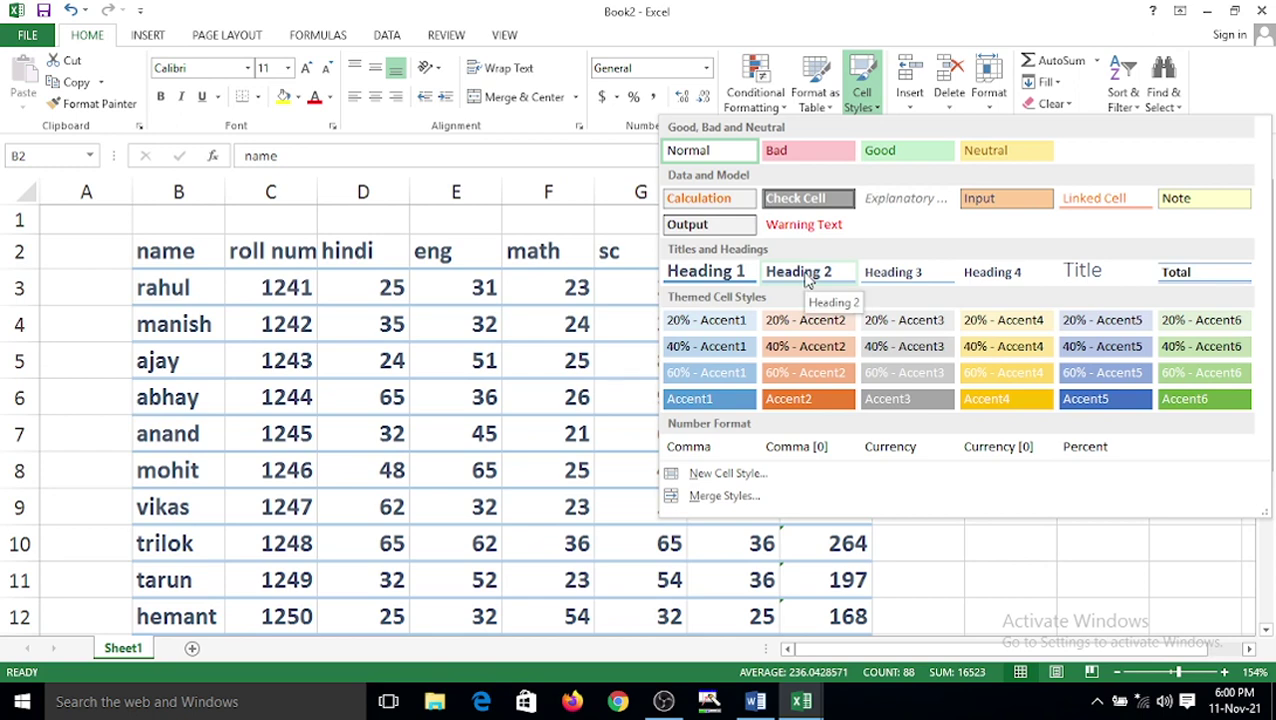
click(803, 277)
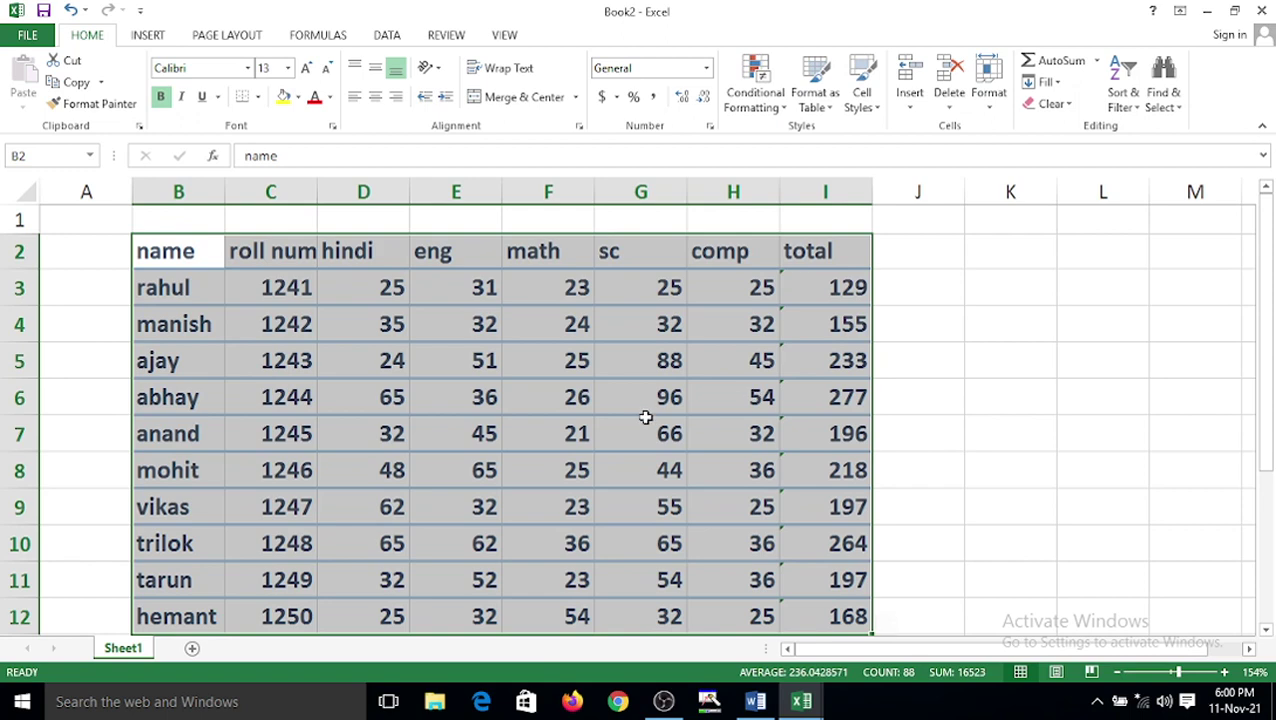
click(786, 425)
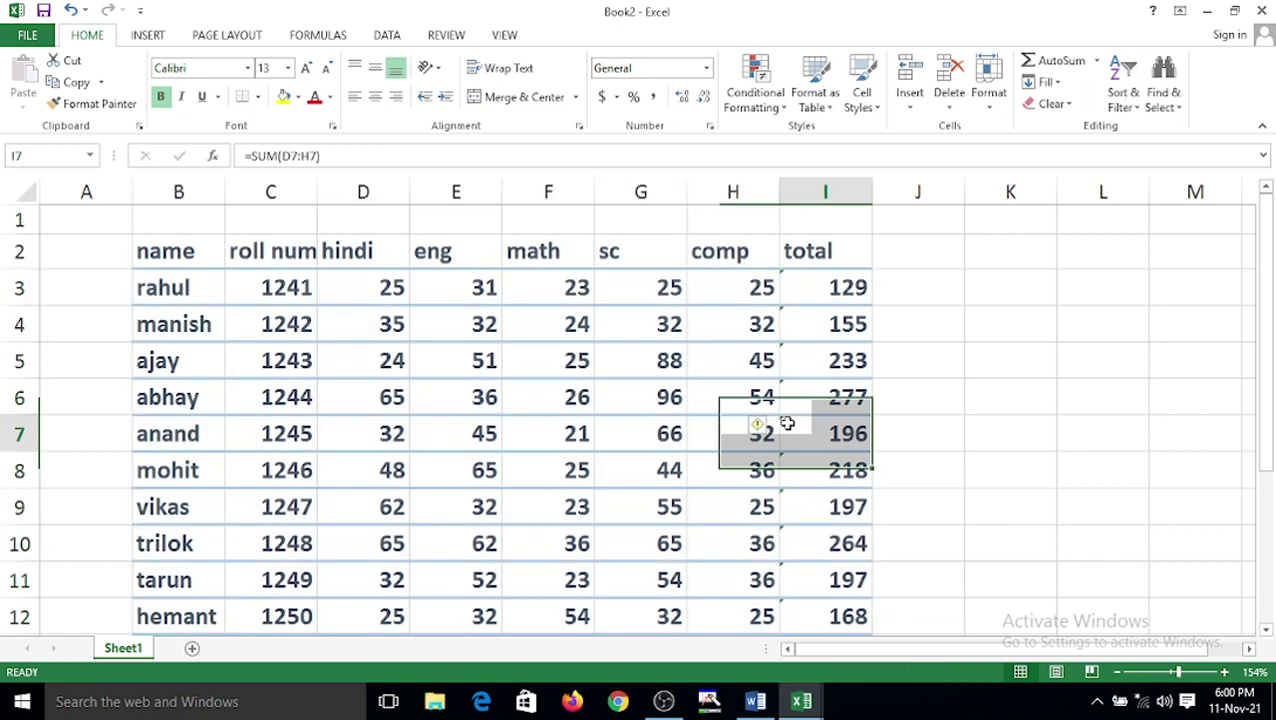
- Apply the Input cell style to the header row B2:I2
drag(171, 262, 822, 236)
click(862, 85)
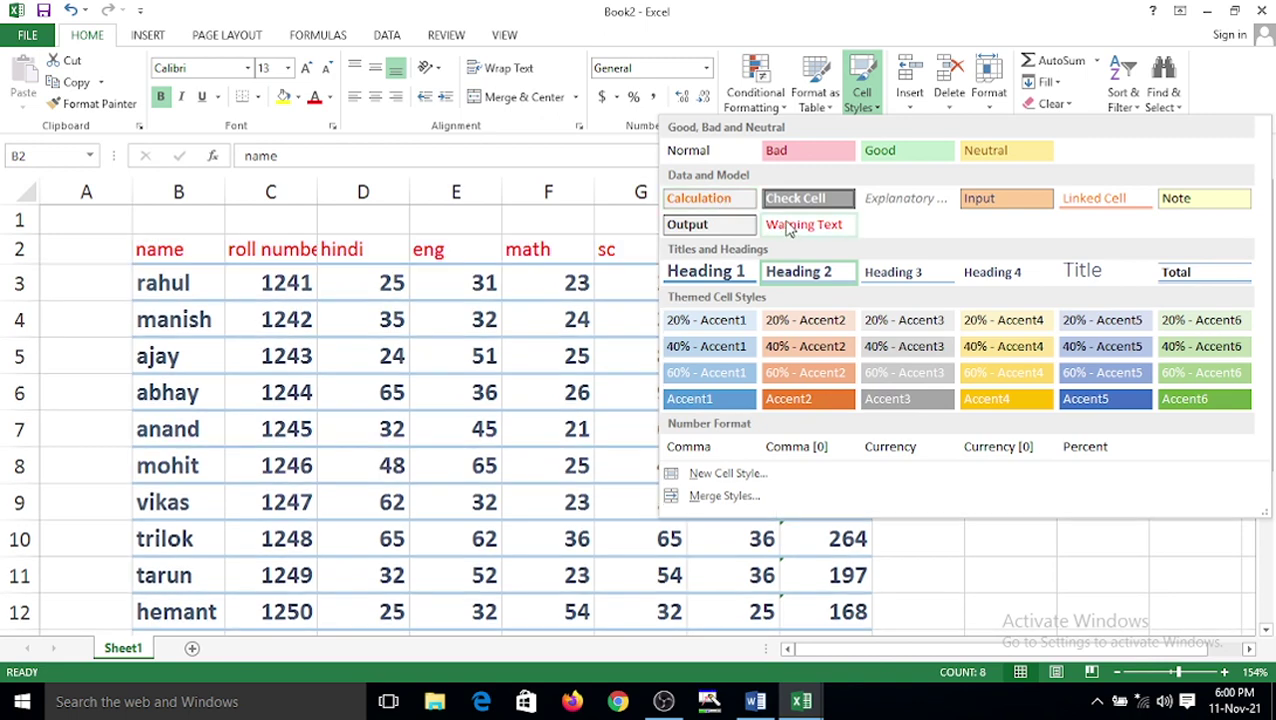
click(978, 198)
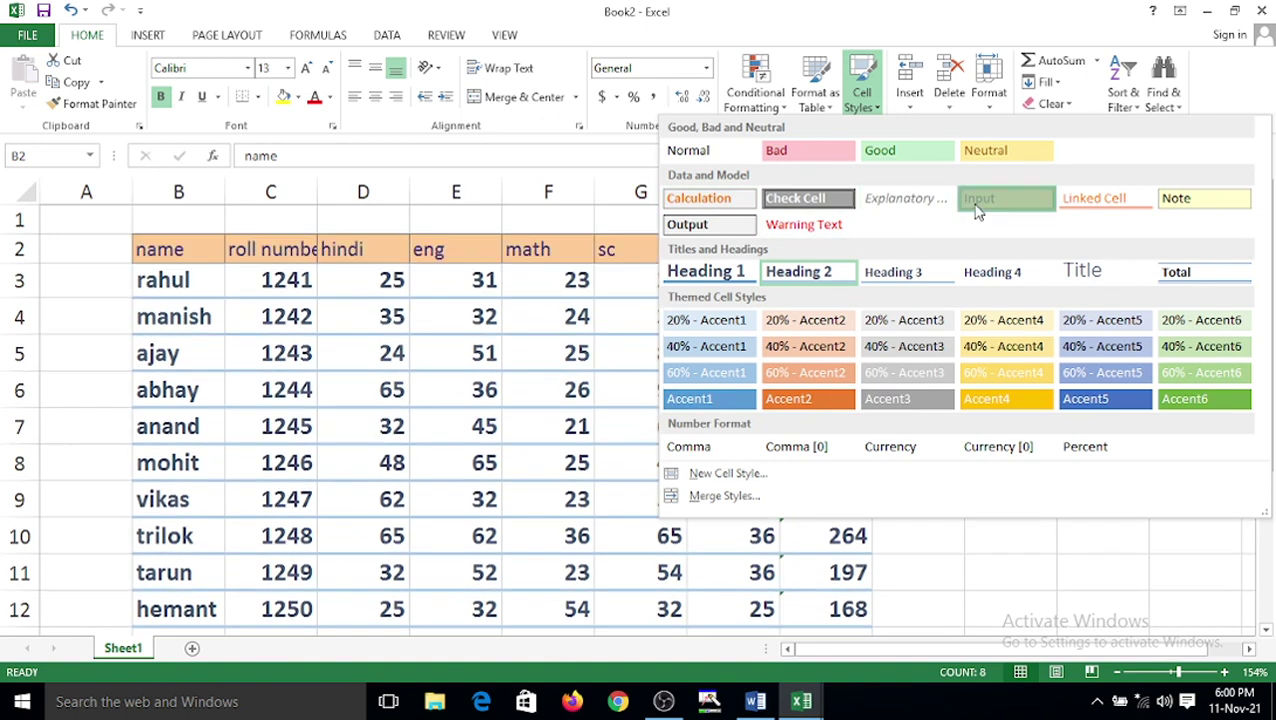
click(493, 401)
- Apply the 20% - Accent1 cell style to the student names in B3:B12
click(170, 283)
drag(170, 283, 200, 549)
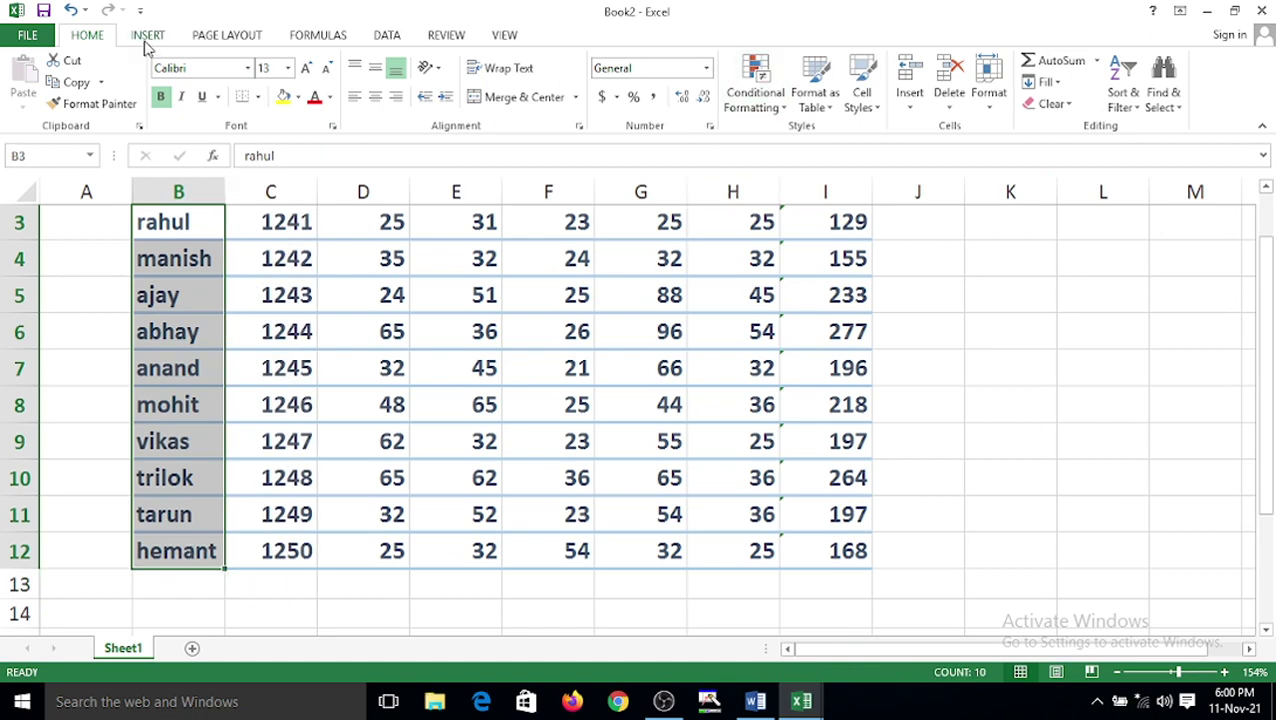
click(861, 92)
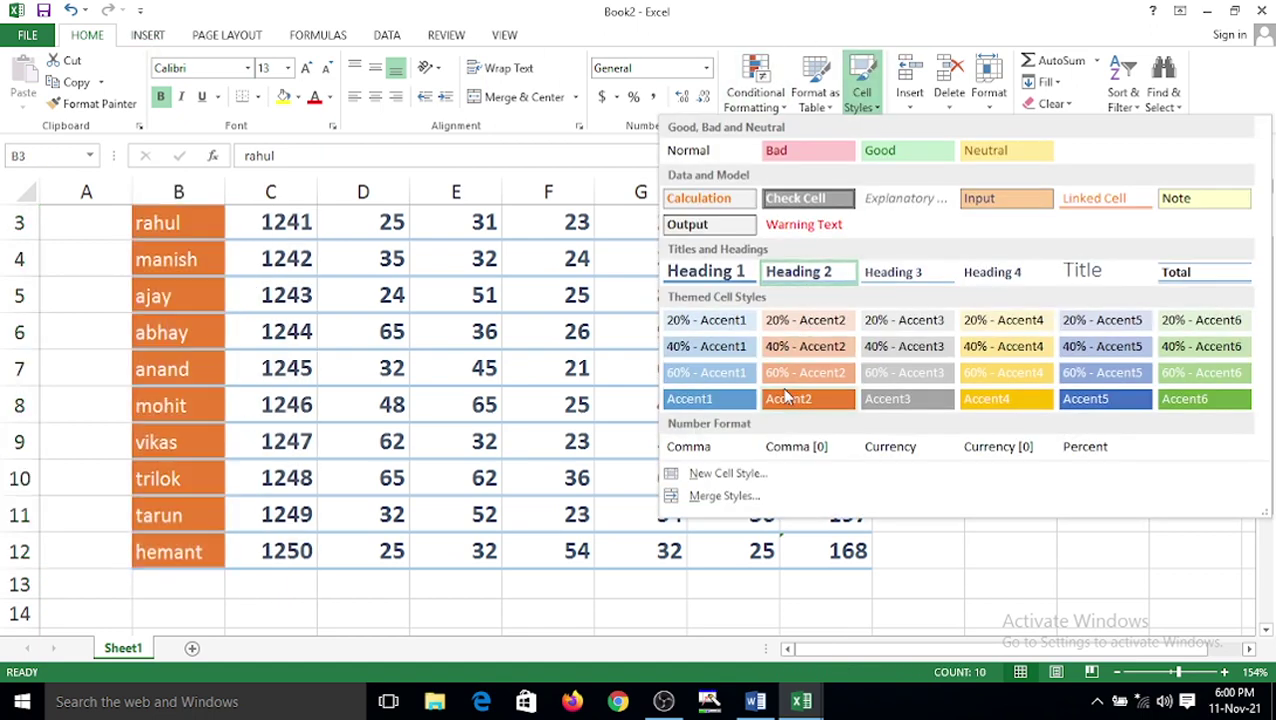
click(688, 329)
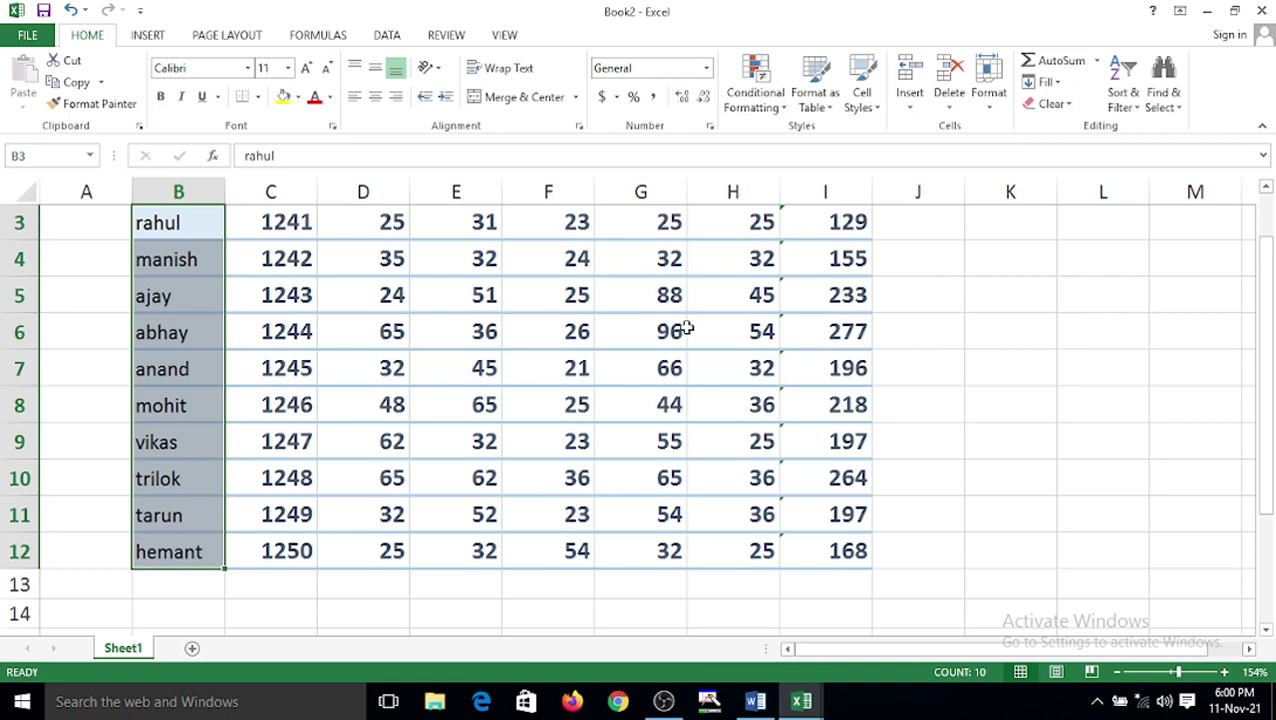
click(575, 447)
scroll(413, 435, up, 1)
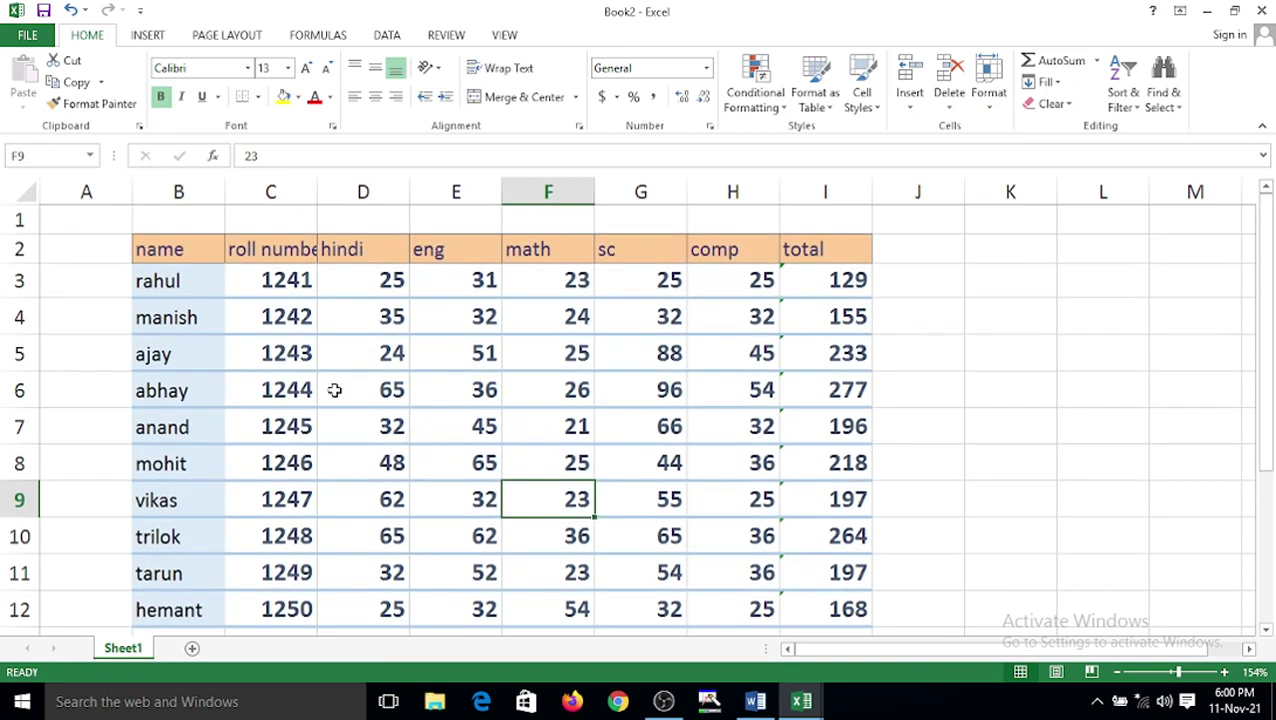
- Apply the Accent4 cell style to the roll numbers in C3:C12
drag(270, 280, 313, 618)
scroll(354, 537, down, 2)
scroll(354, 537, up, 2)
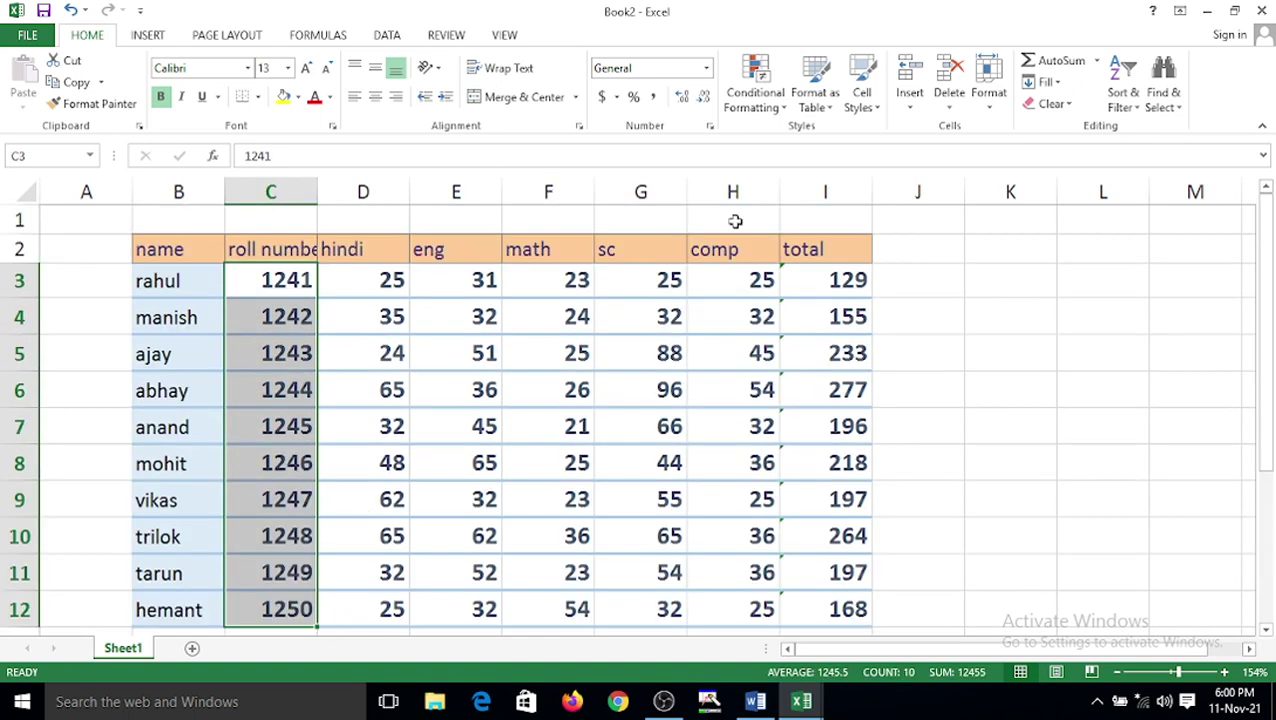
click(856, 116)
click(985, 400)
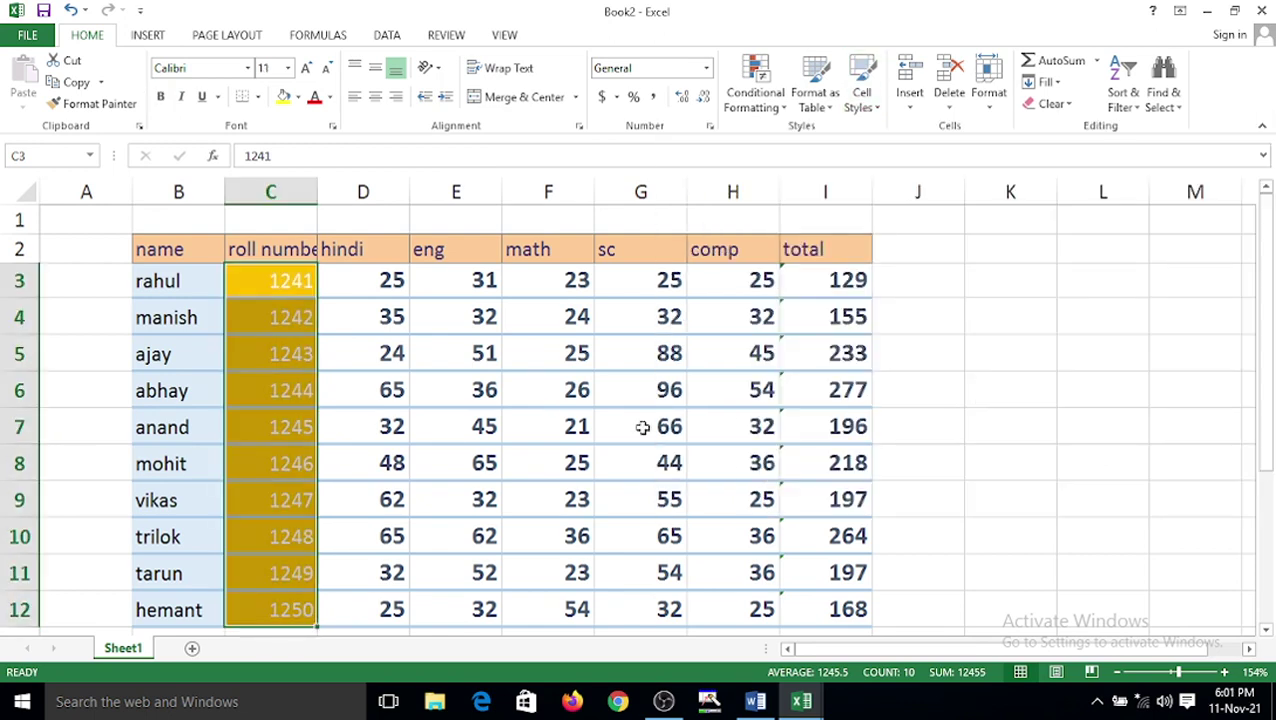
click(362, 428)
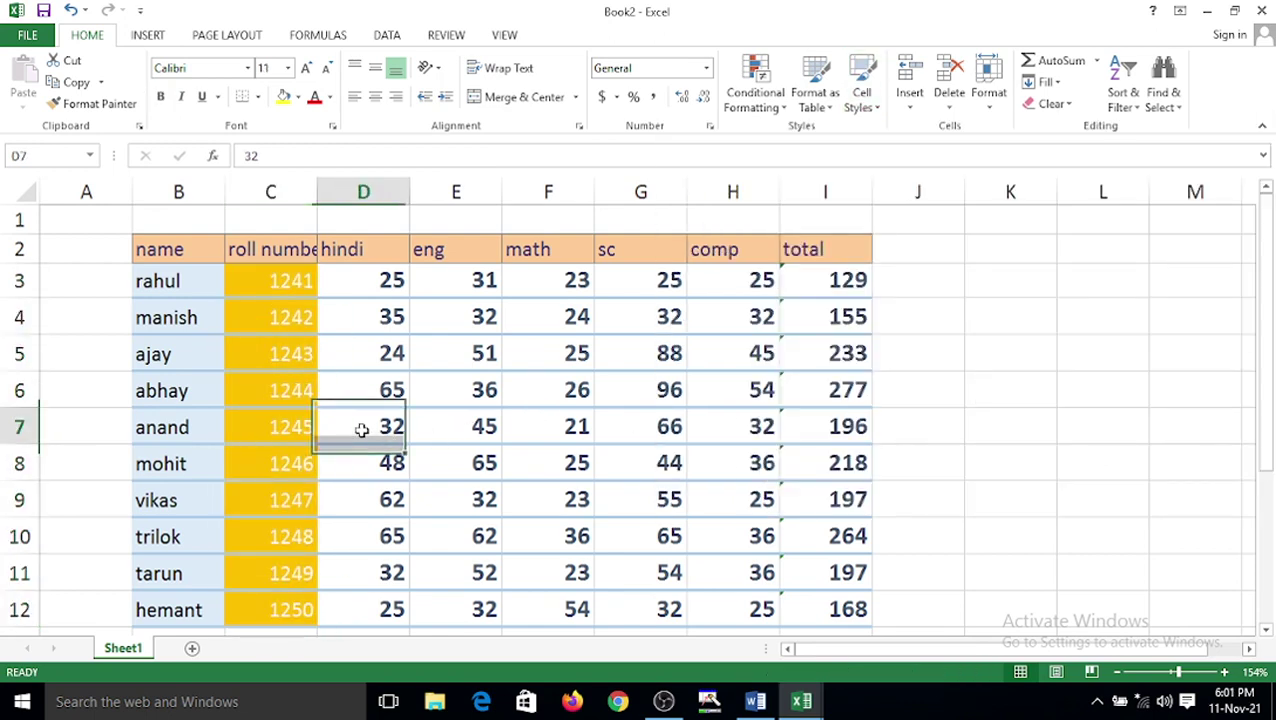
- Apply the Accent5 cell style to the subject marks in D3:H12 and slightly widen the comp column
drag(379, 277, 772, 607)
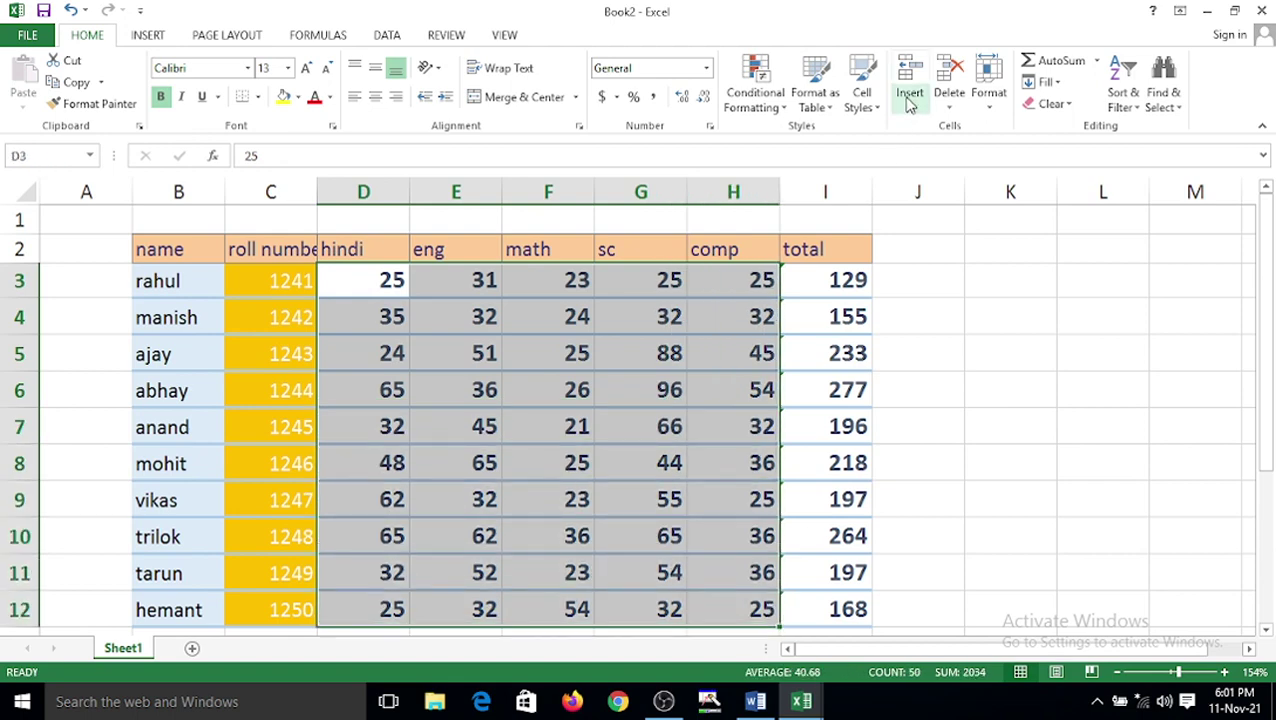
click(862, 95)
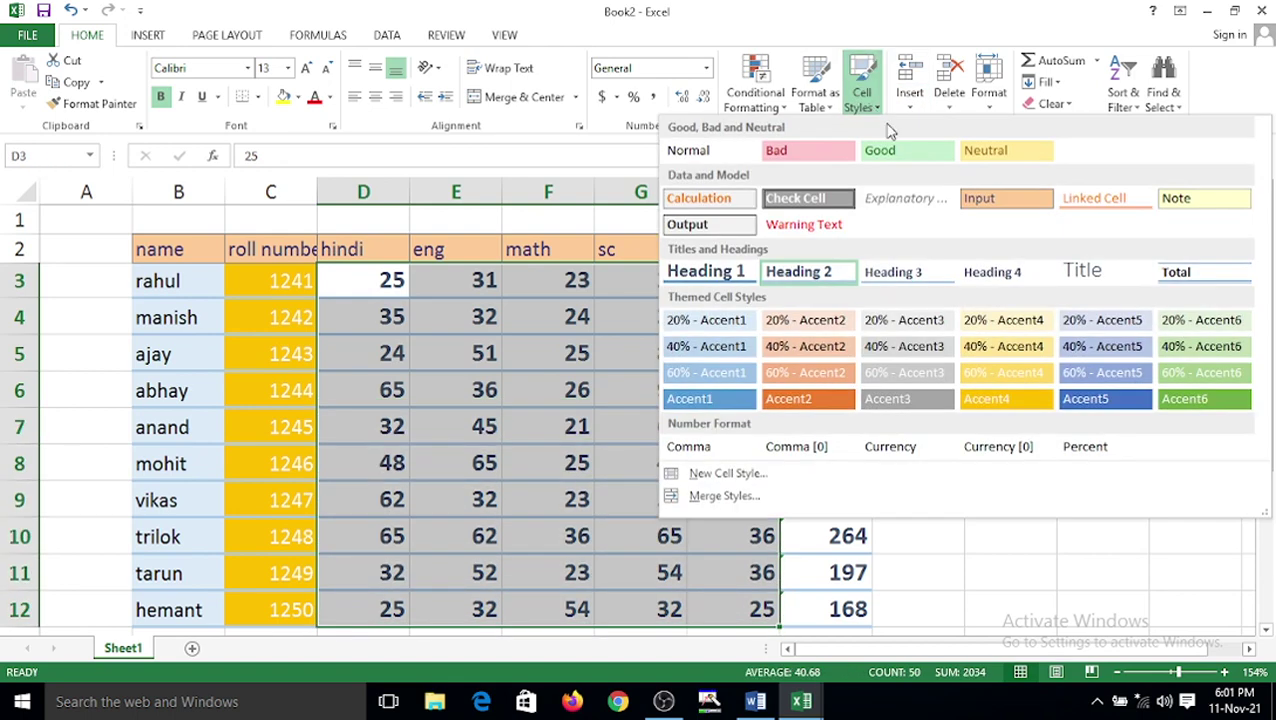
click(1075, 405)
click(526, 402)
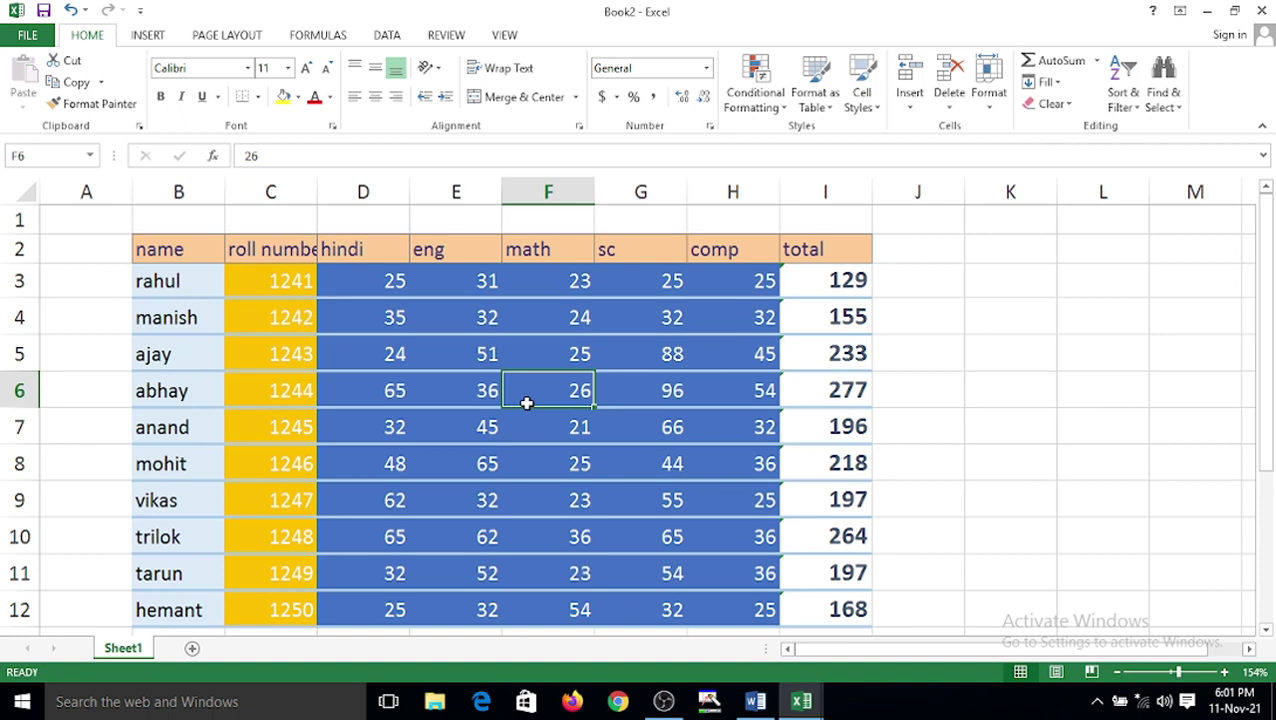
drag(780, 192, 792, 197)
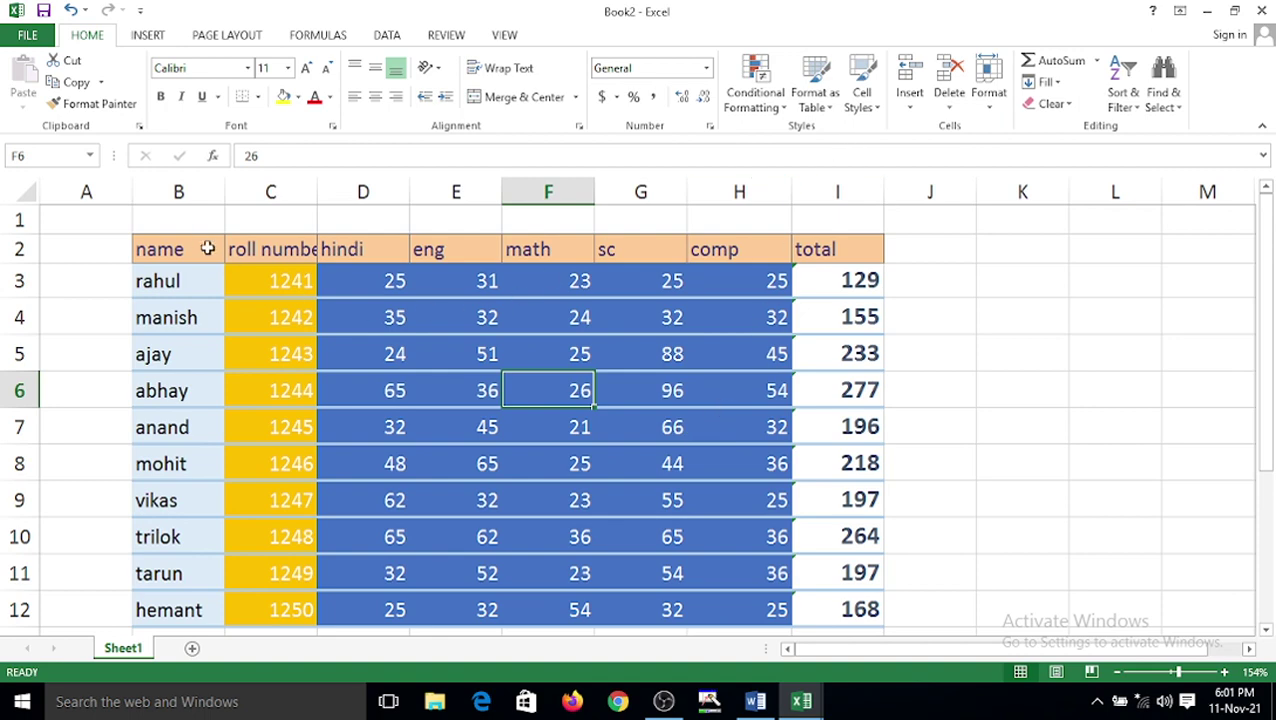
- Add all borders to the whole marks table B2:I12
scroll(248, 319, down, 1)
scroll(228, 331, up, 1)
drag(162, 248, 863, 615)
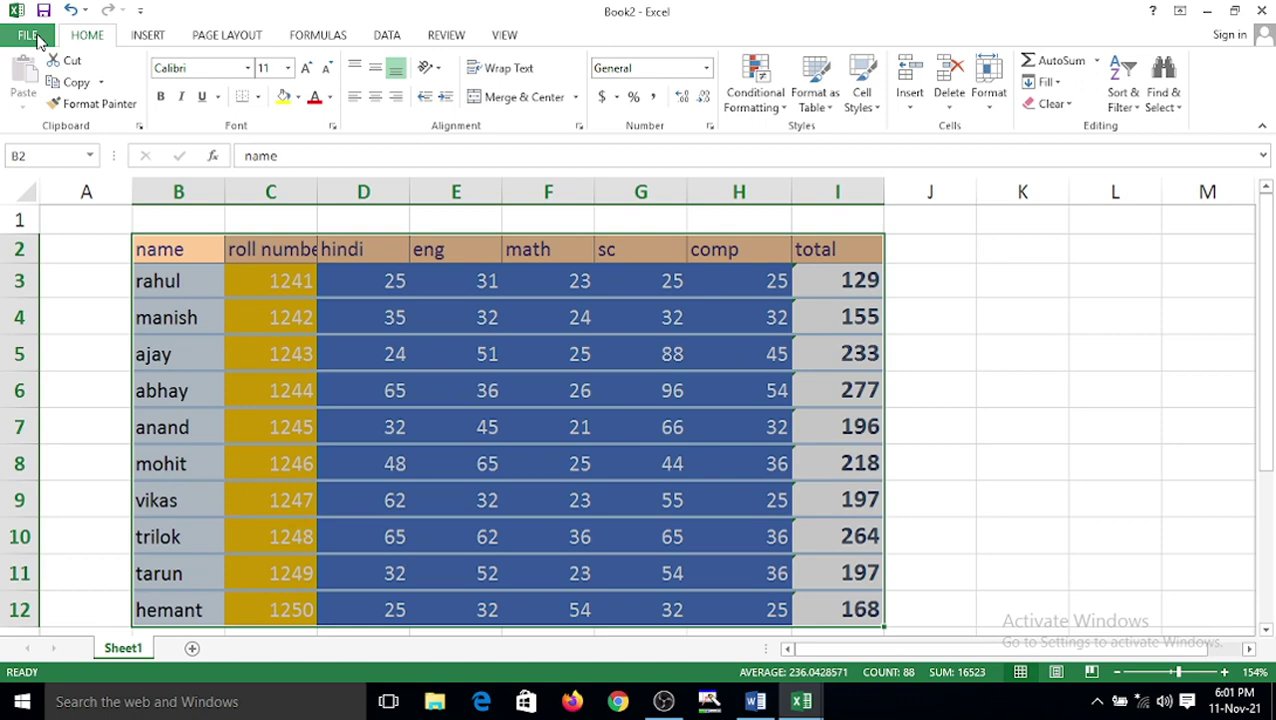
click(257, 97)
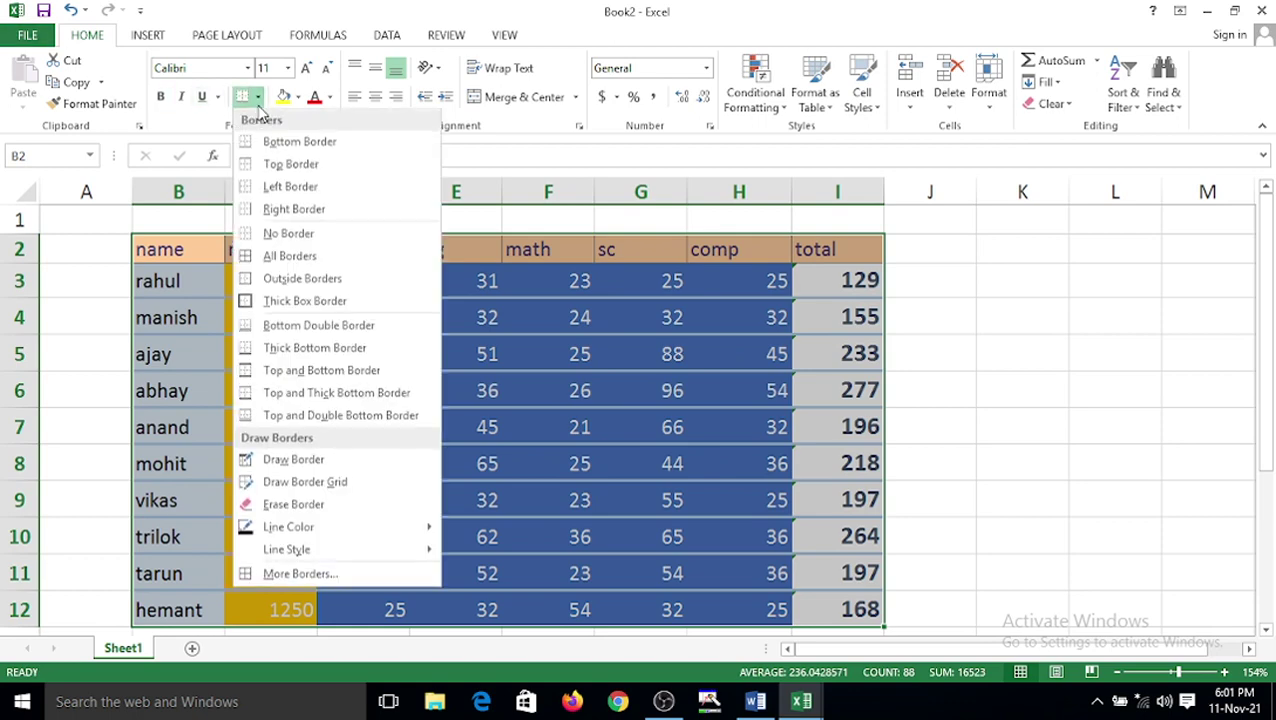
click(280, 256)
click(388, 410)
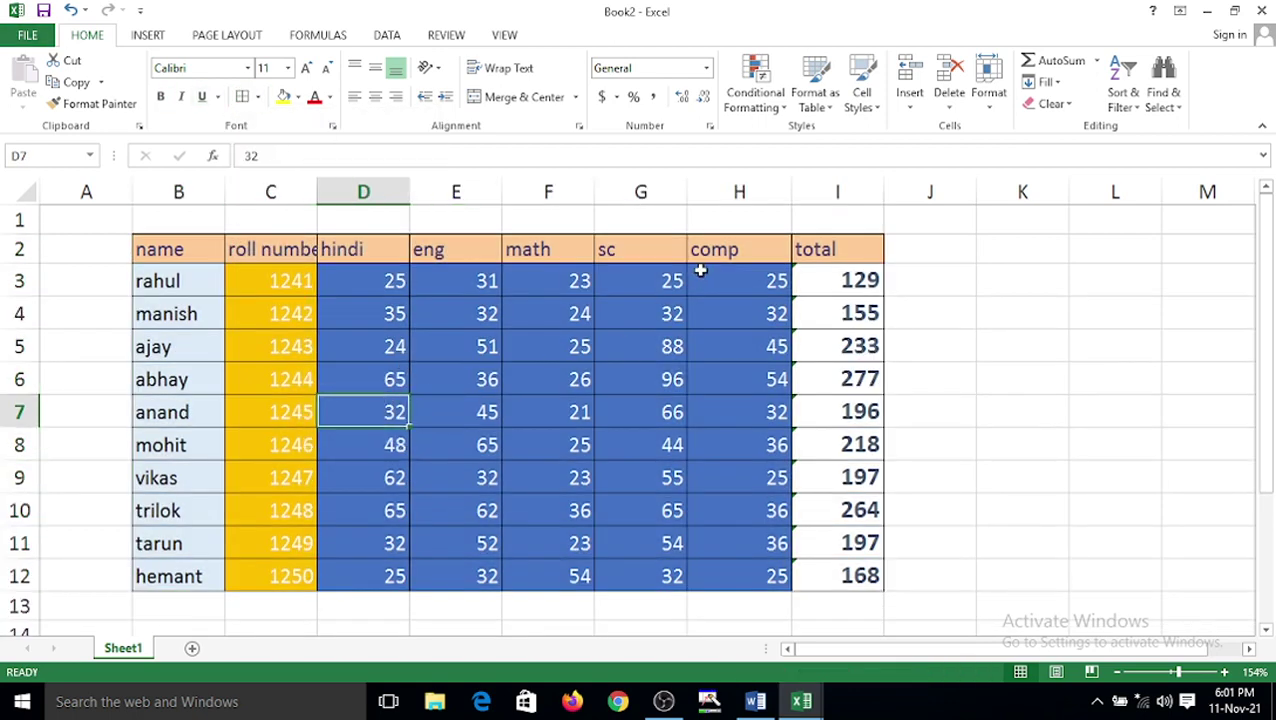
- Preview the available document themes on the marks table B2:I12 without applying one
click(320, 273)
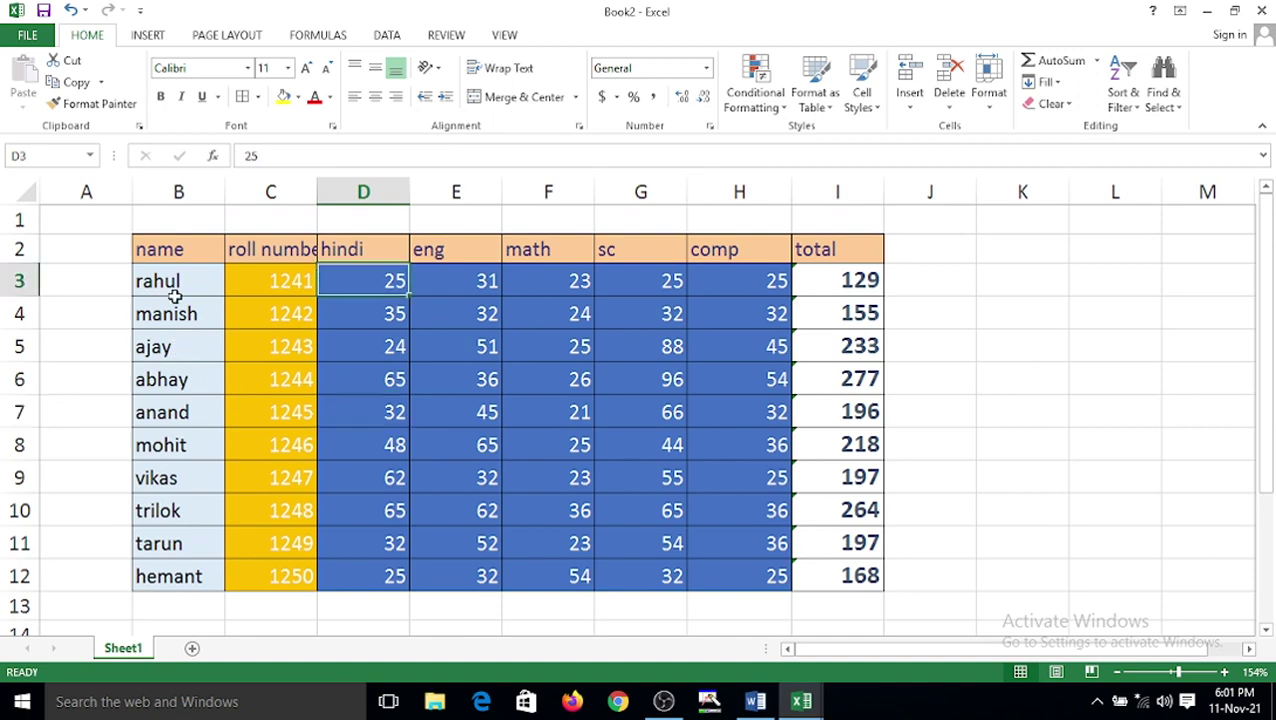
drag(170, 250, 826, 569)
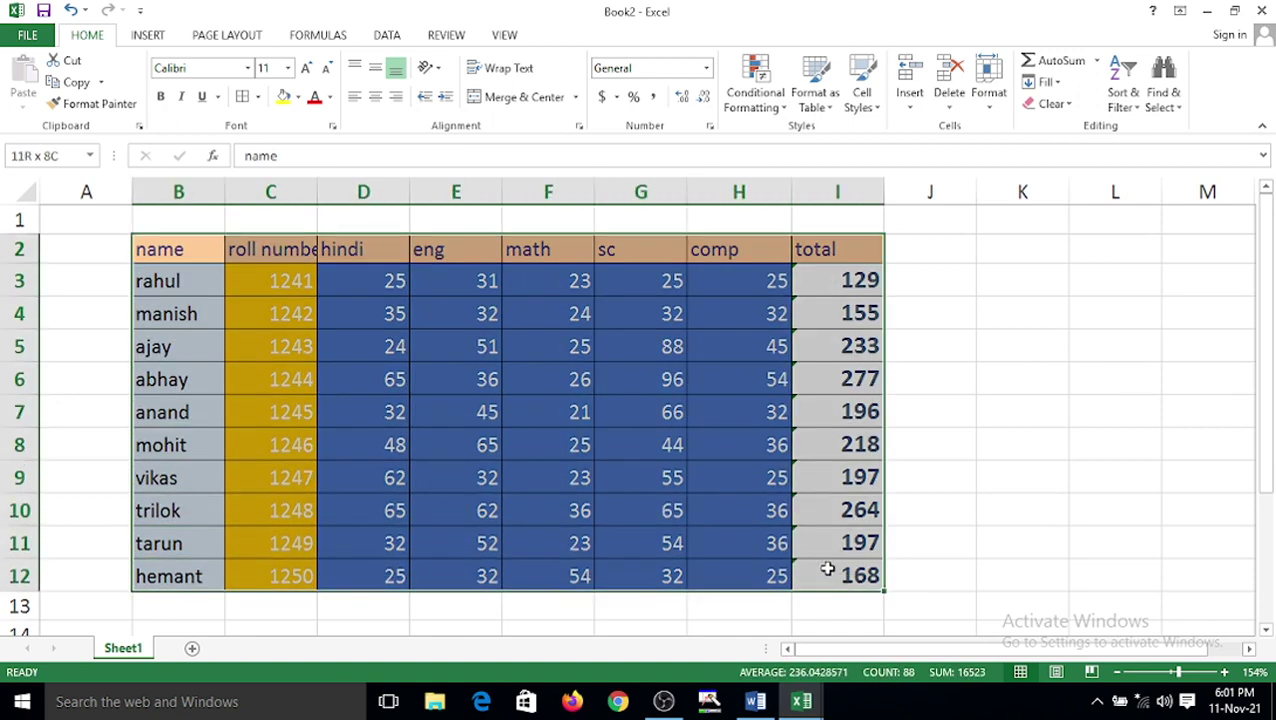
click(220, 35)
click(25, 85)
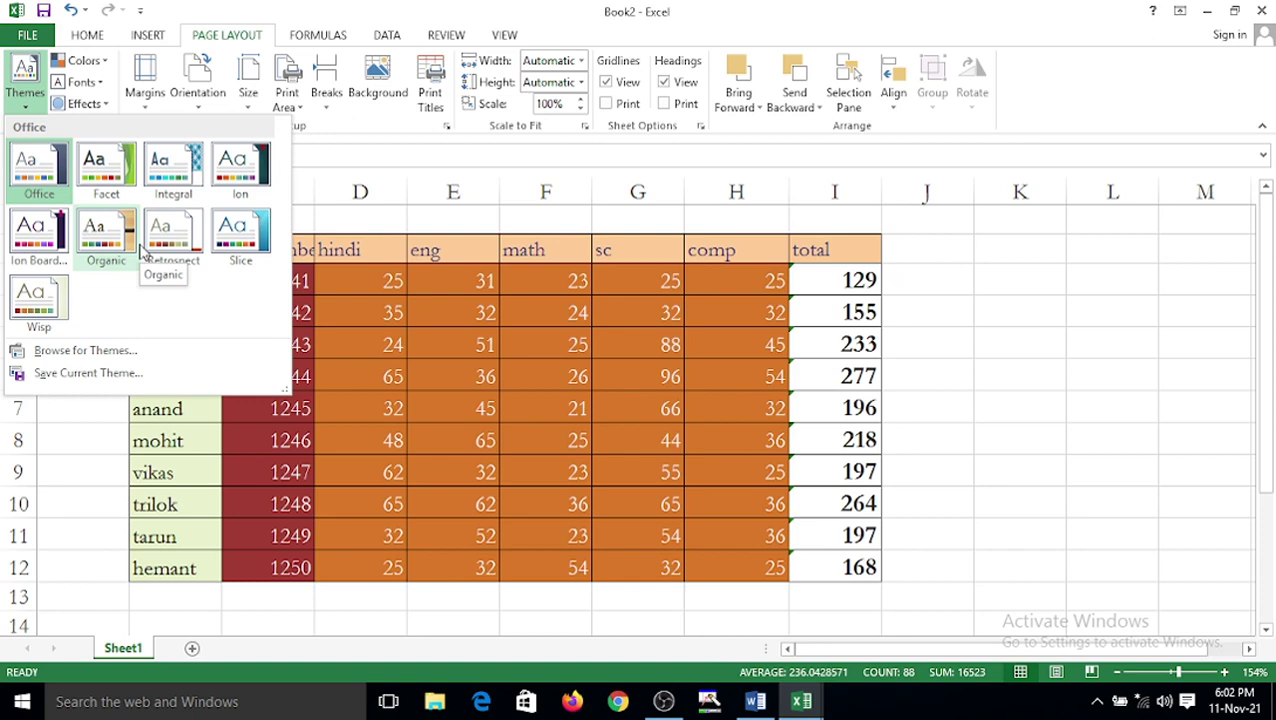
click(300, 350)
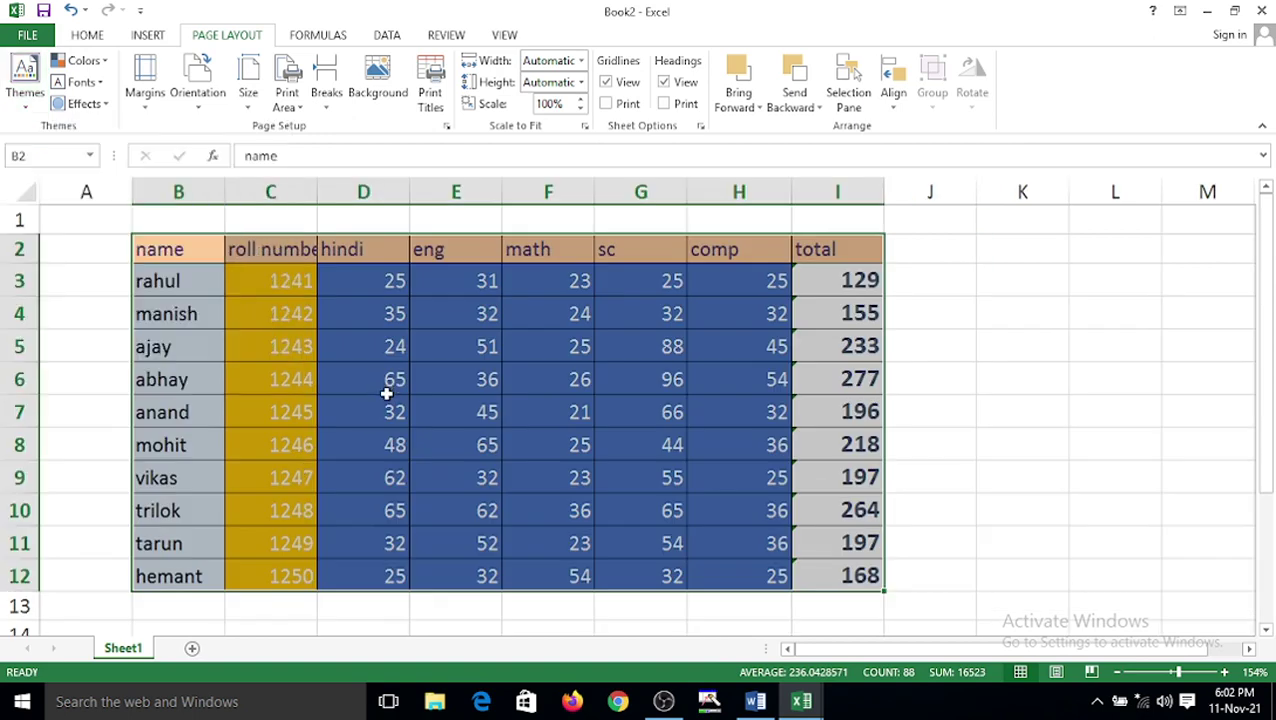
- Preview the cell styles on the whole marks table without applying one, and clear the selection
click(86, 38)
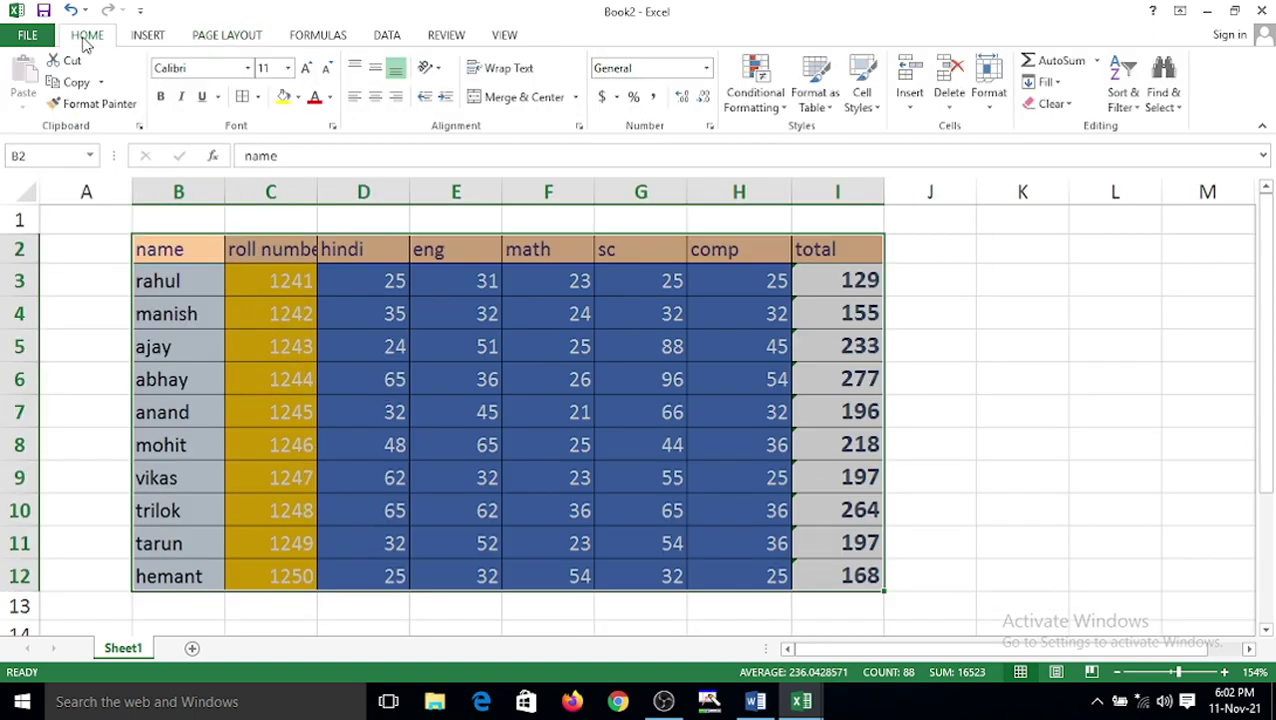
click(857, 105)
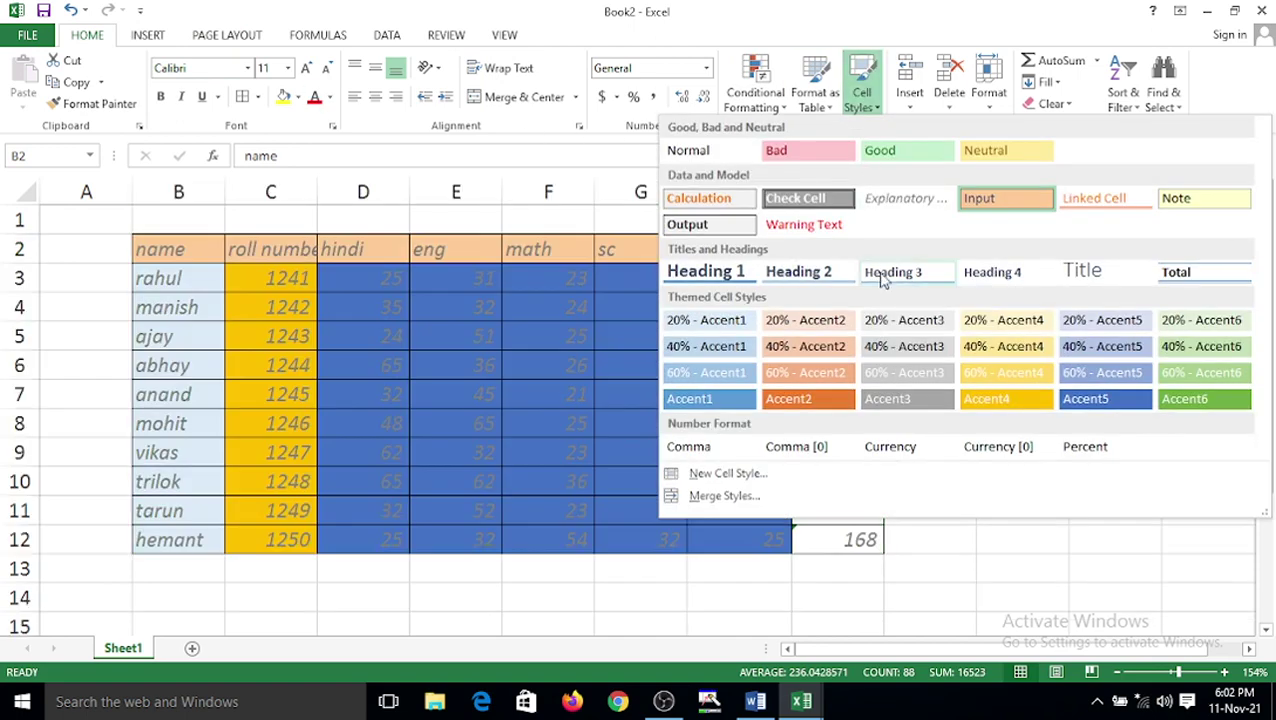
click(299, 288)
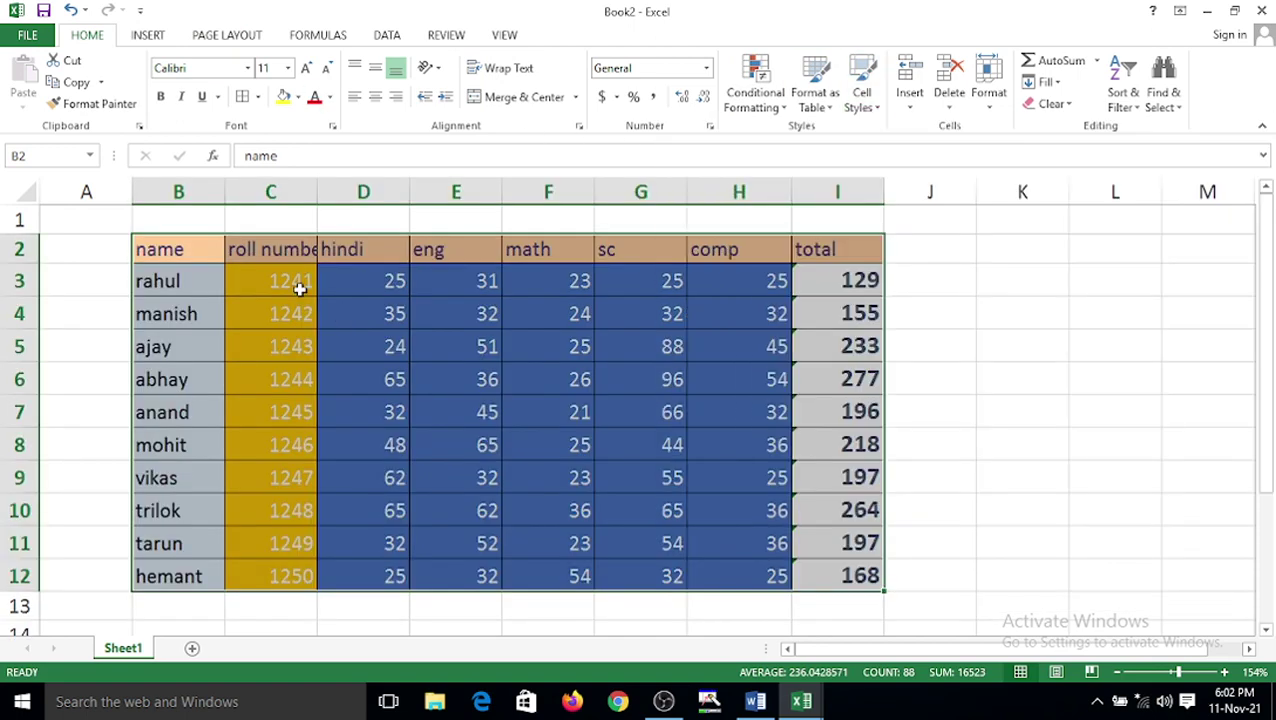
click(493, 379)
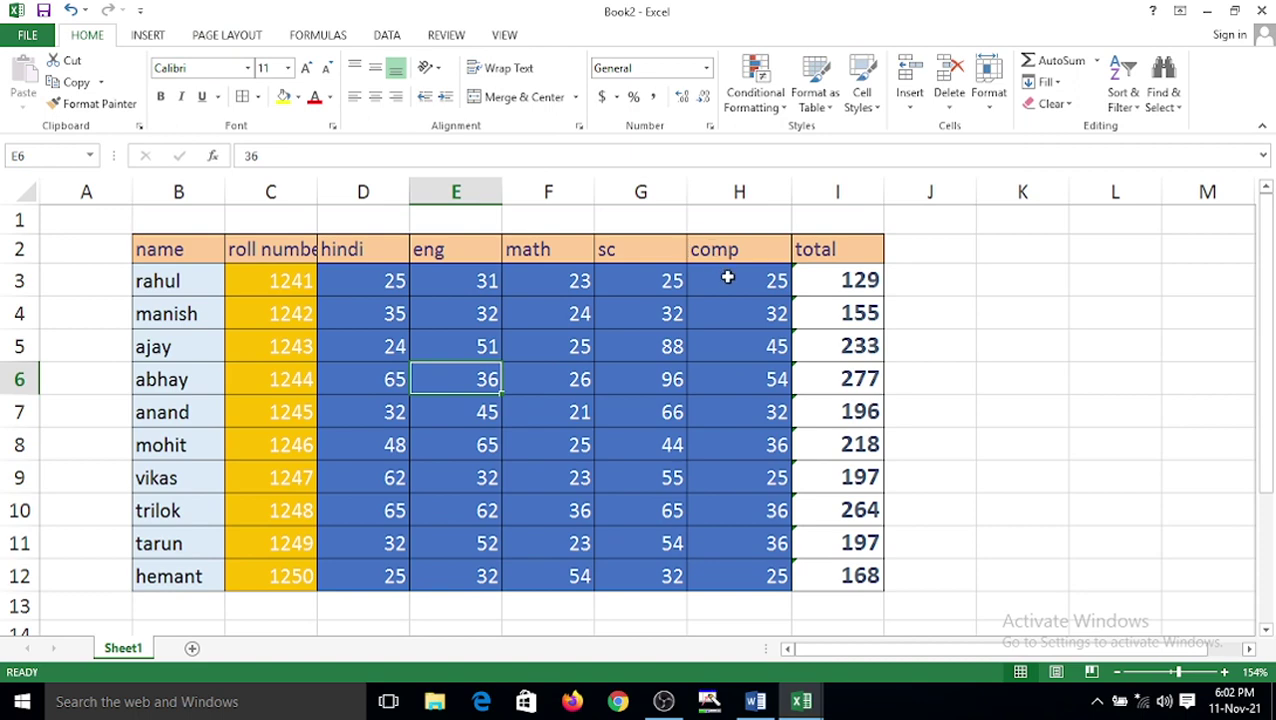
- Apply the Bad cell style to the comp marks in H3:H12
drag(729, 279, 782, 576)
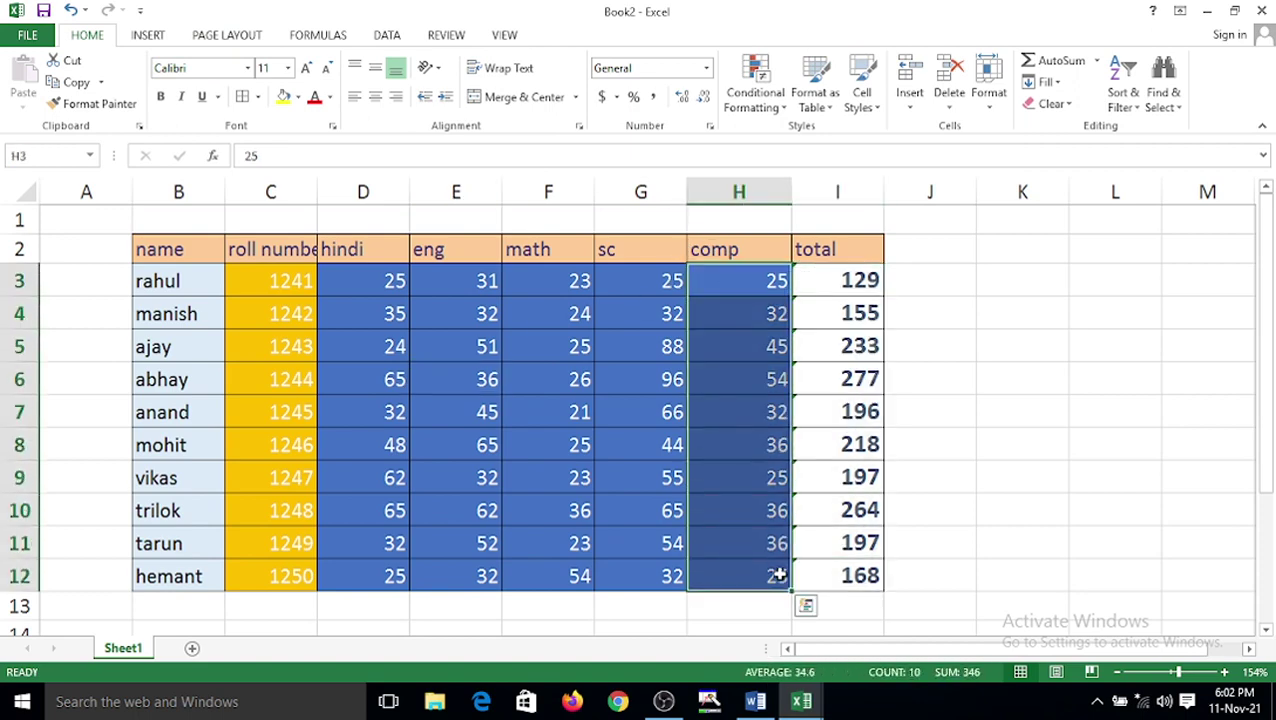
click(866, 105)
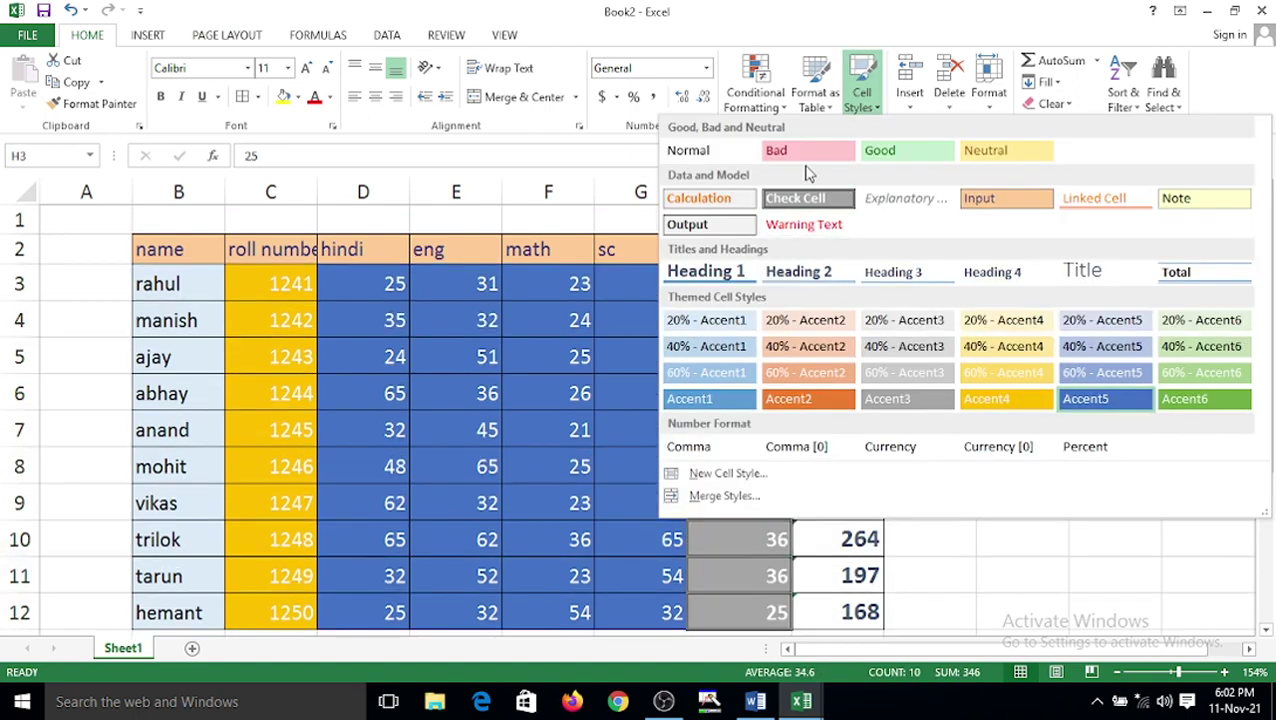
click(808, 150)
click(612, 322)
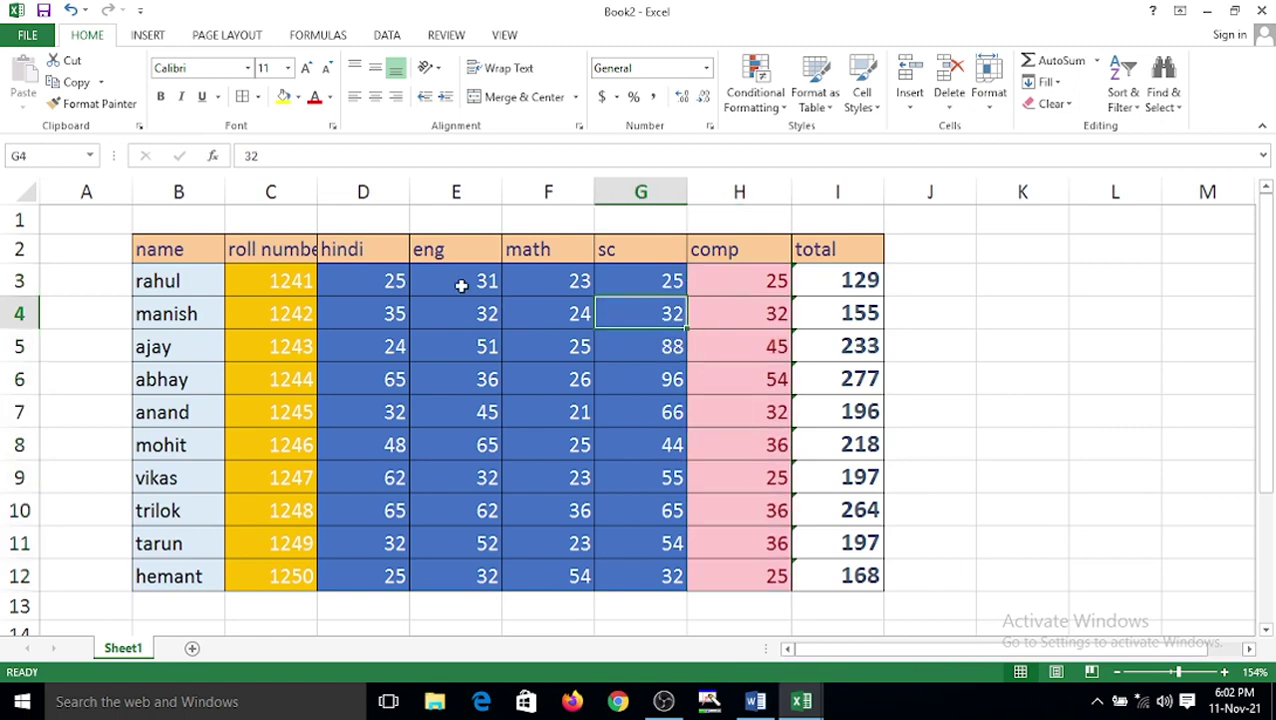
- Apply the Good cell style to the eng marks in E3:E12
drag(461, 285, 484, 578)
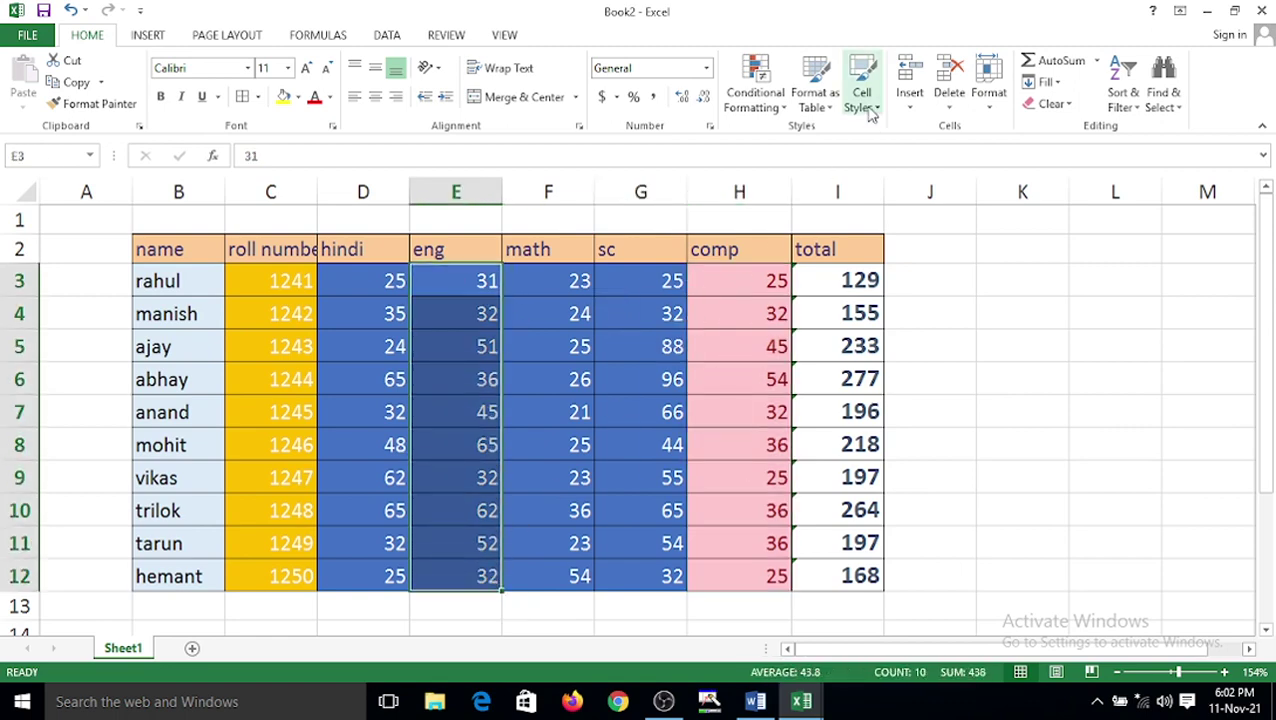
click(862, 100)
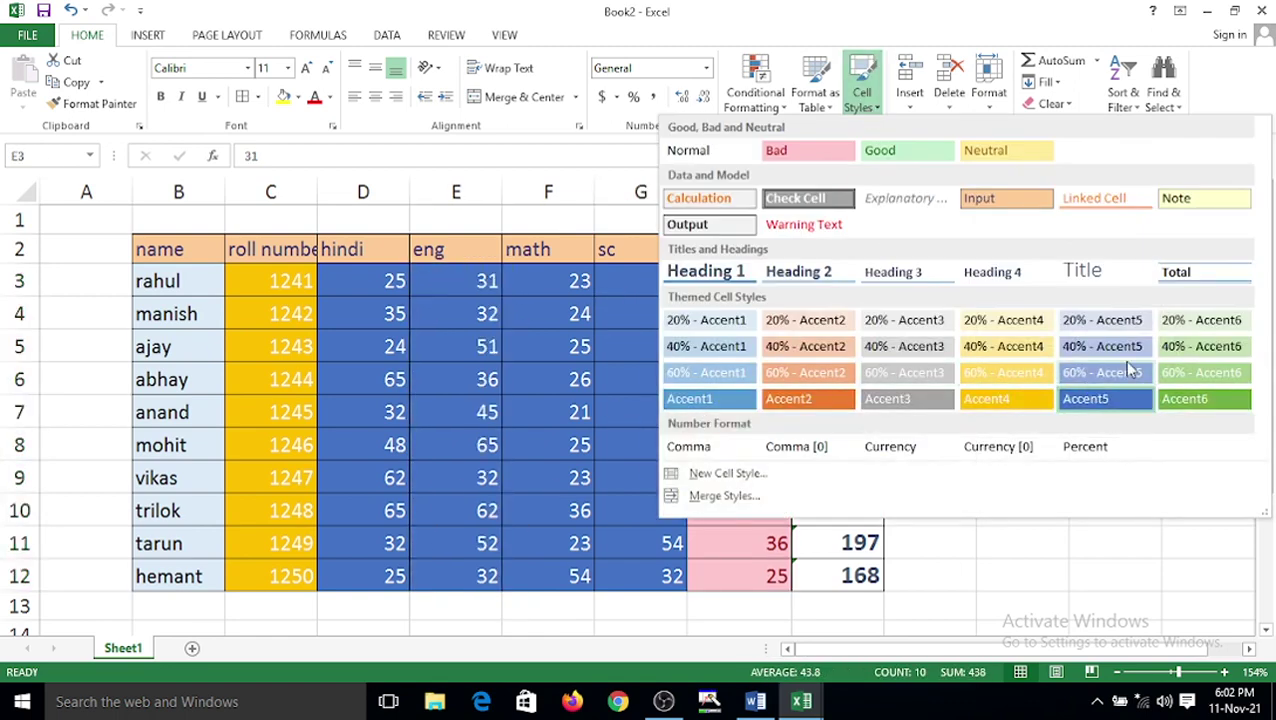
click(940, 155)
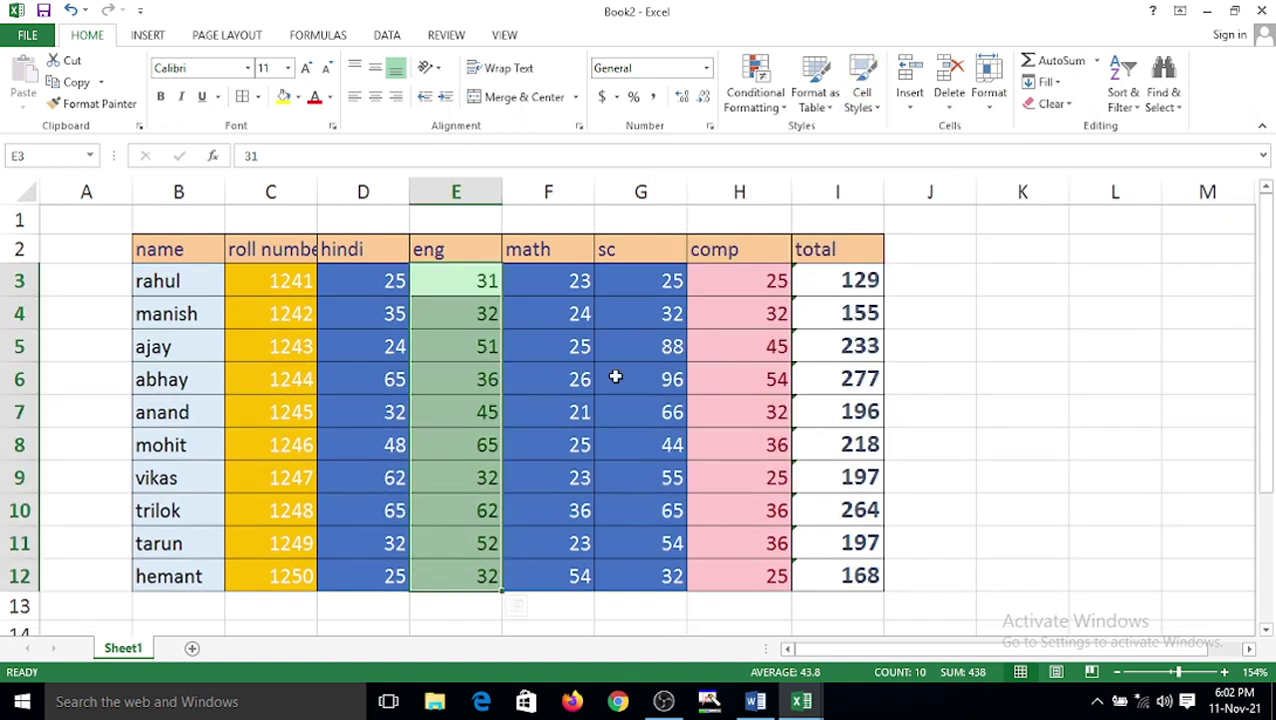
click(850, 318)
- With the marks table selected, view the dialog for browsing to a theme file and close it without choosing one
drag(150, 250, 866, 580)
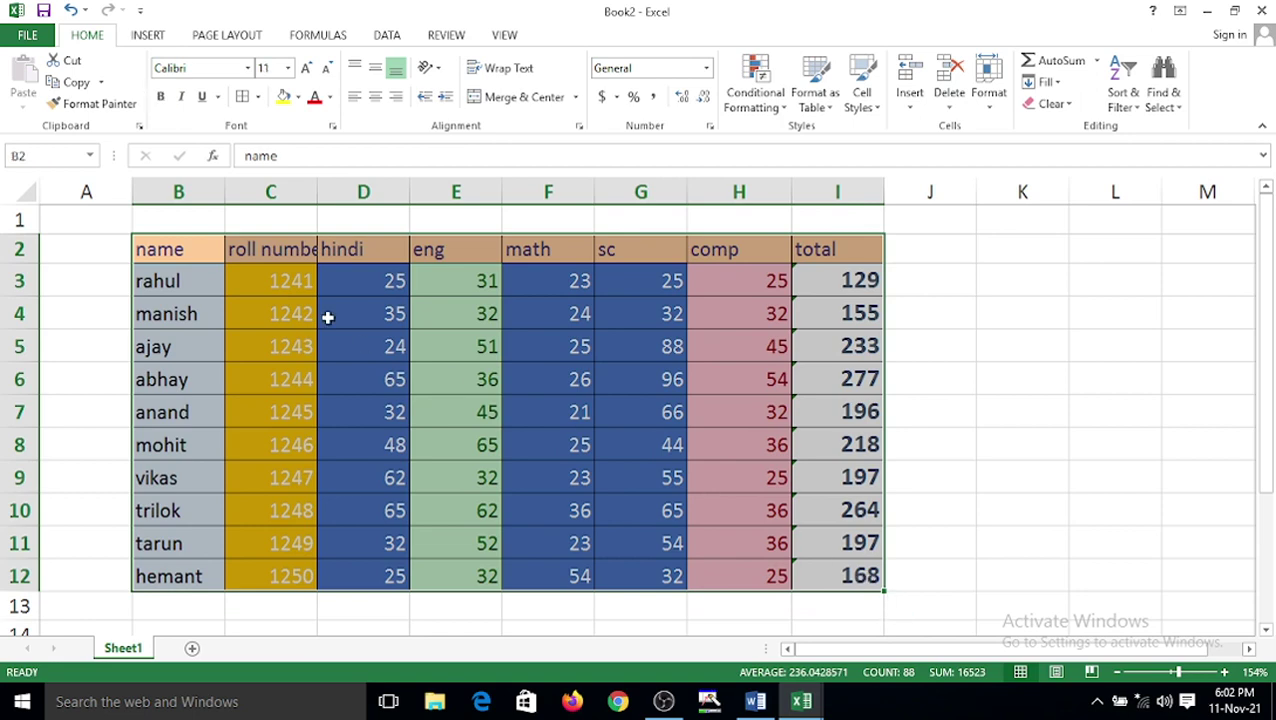
click(228, 36)
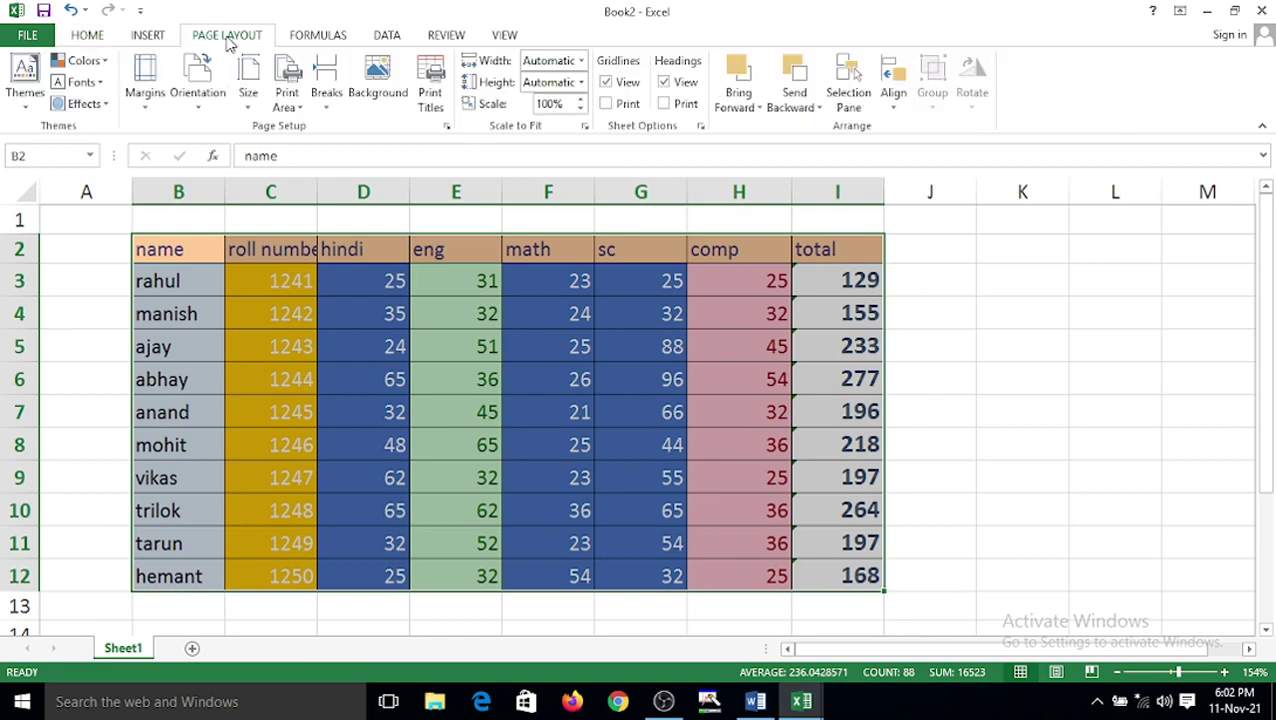
click(28, 110)
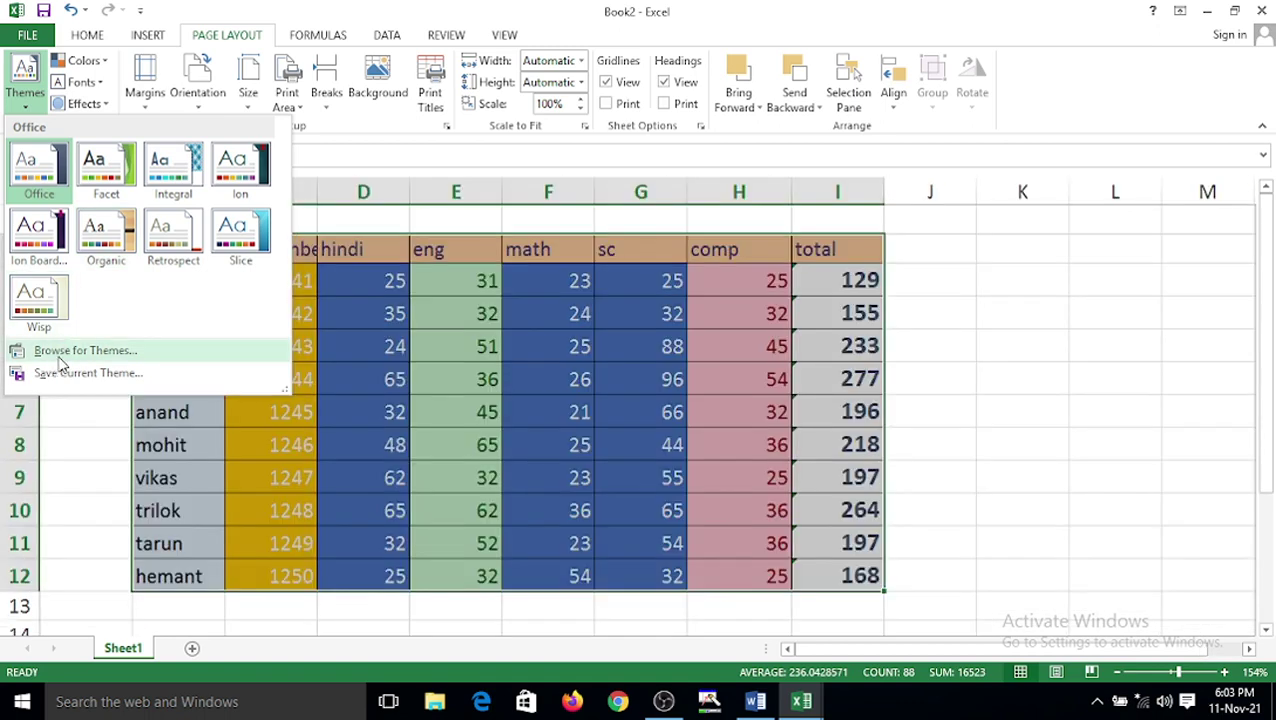
click(60, 354)
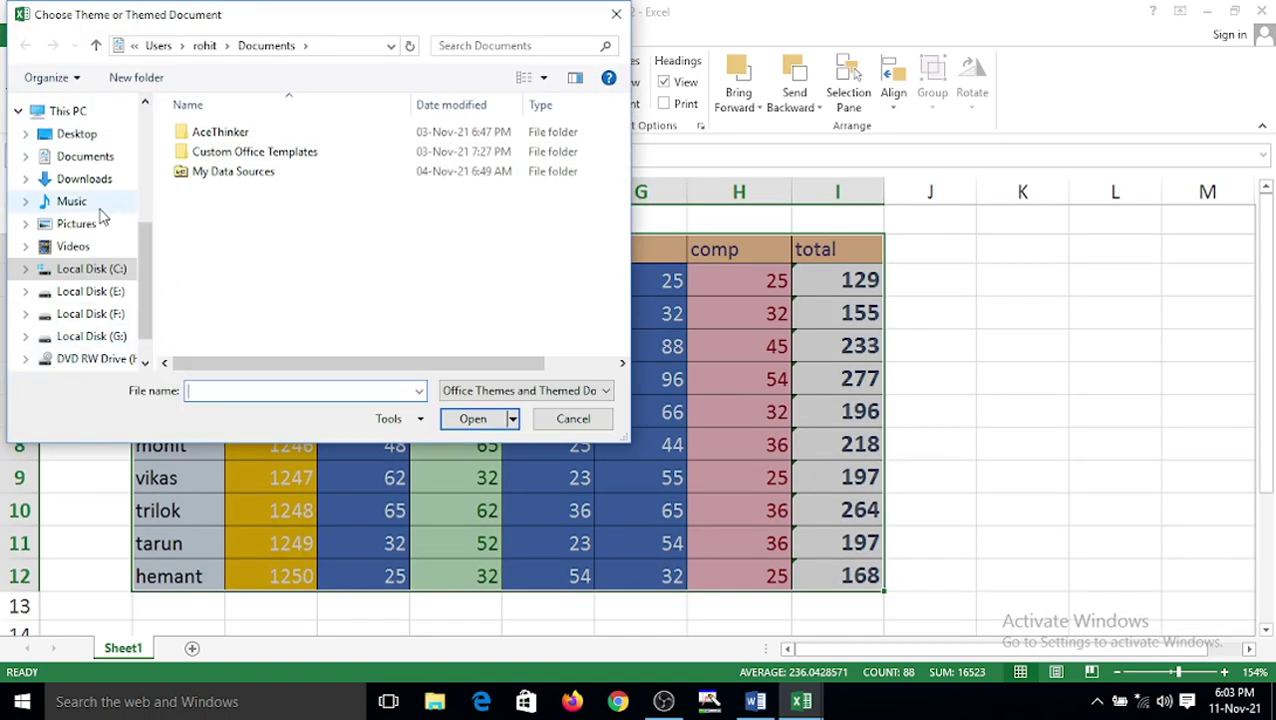
click(570, 417)
- Save the current theme to the Desktop as Theme1
click(28, 108)
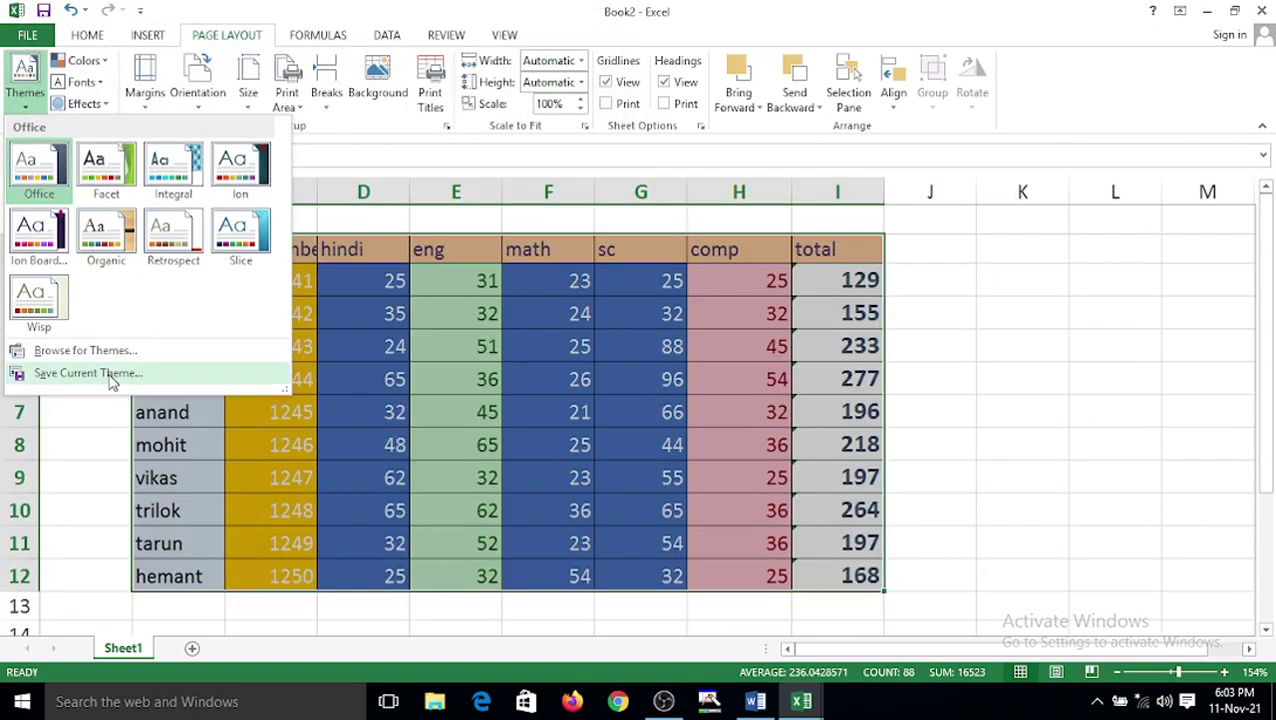
click(108, 374)
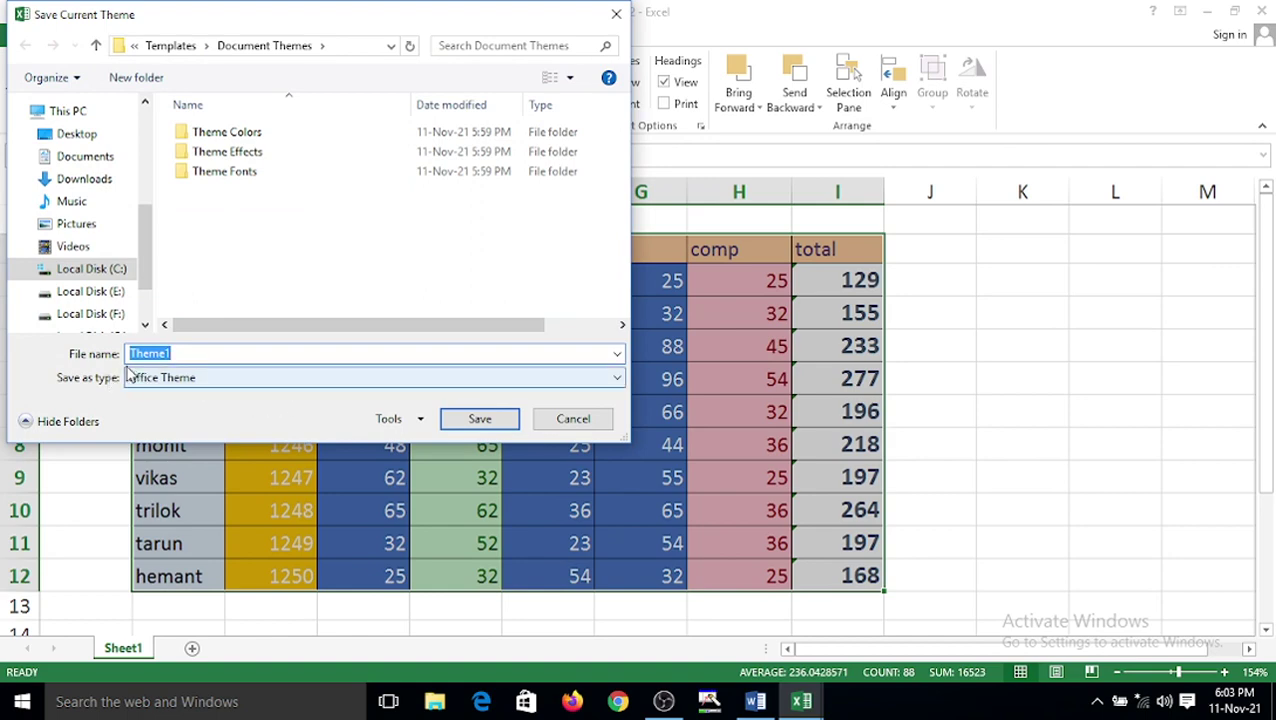
click(94, 134)
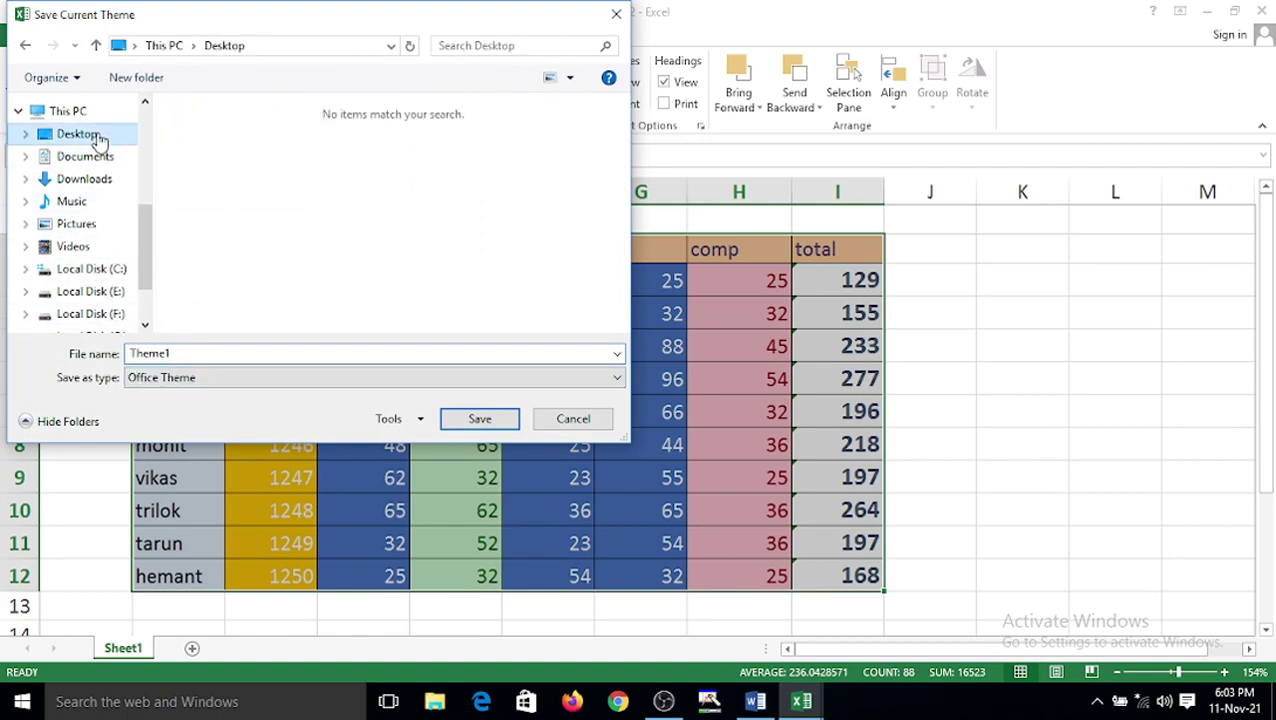
click(481, 420)
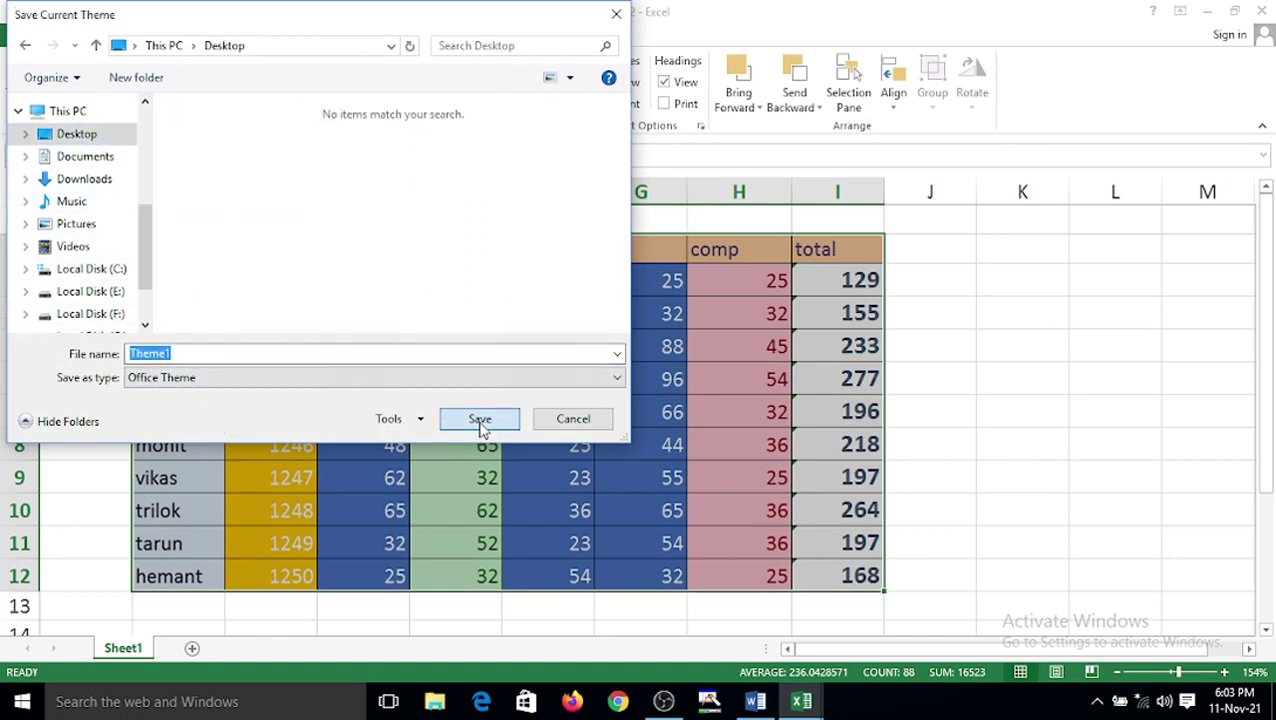
- Minimize the open windows, view the saved Theme1 file from the desktop in PowerPoint, and close the presentation
click(1207, 11)
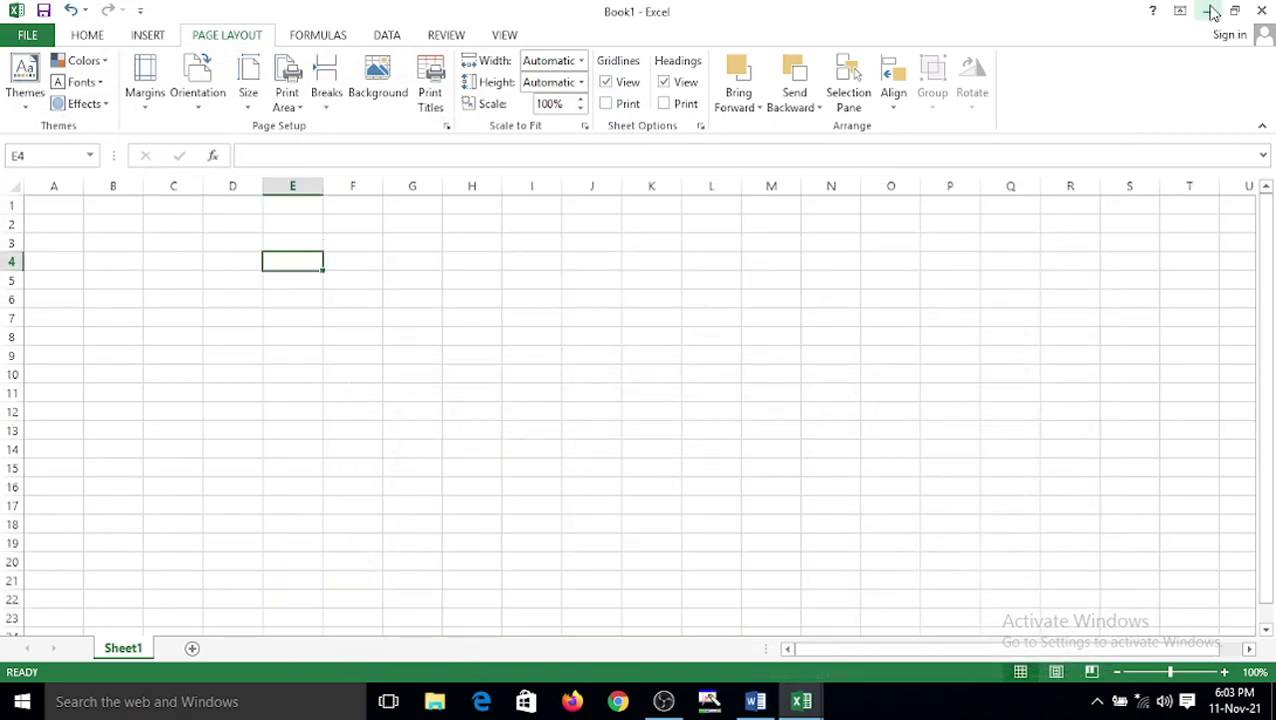
click(1208, 11)
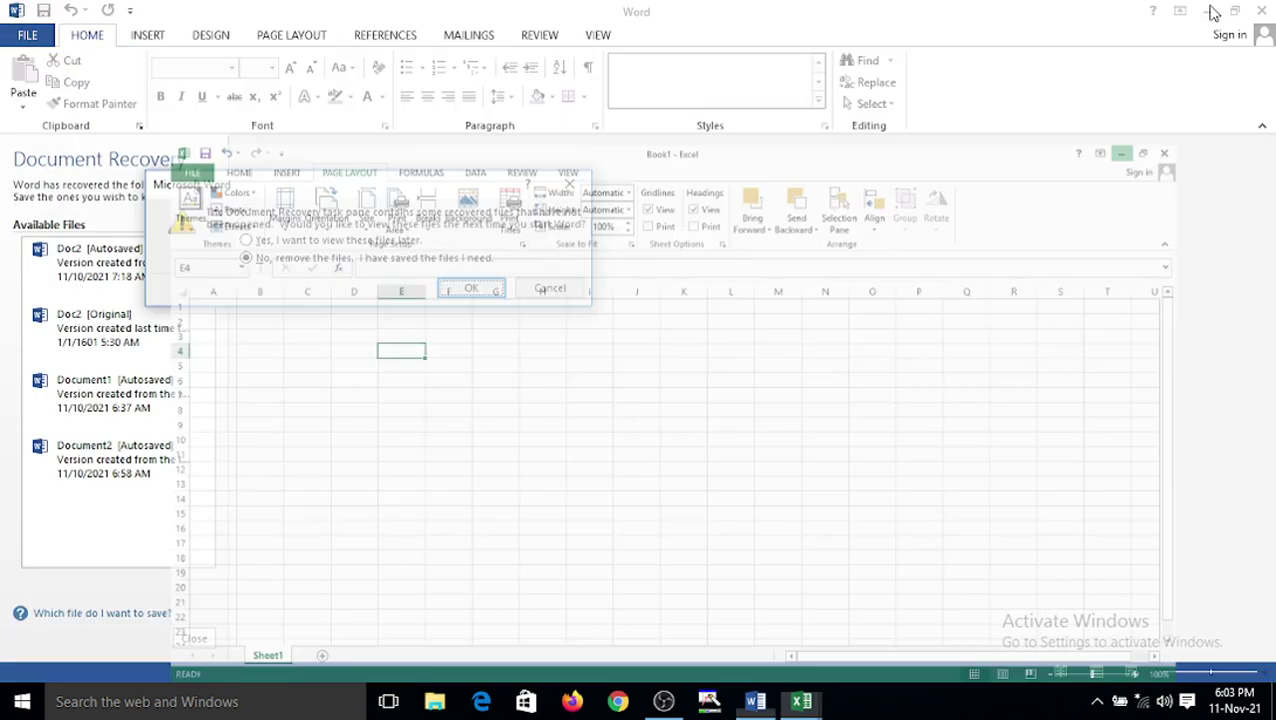
click(570, 288)
click(1207, 11)
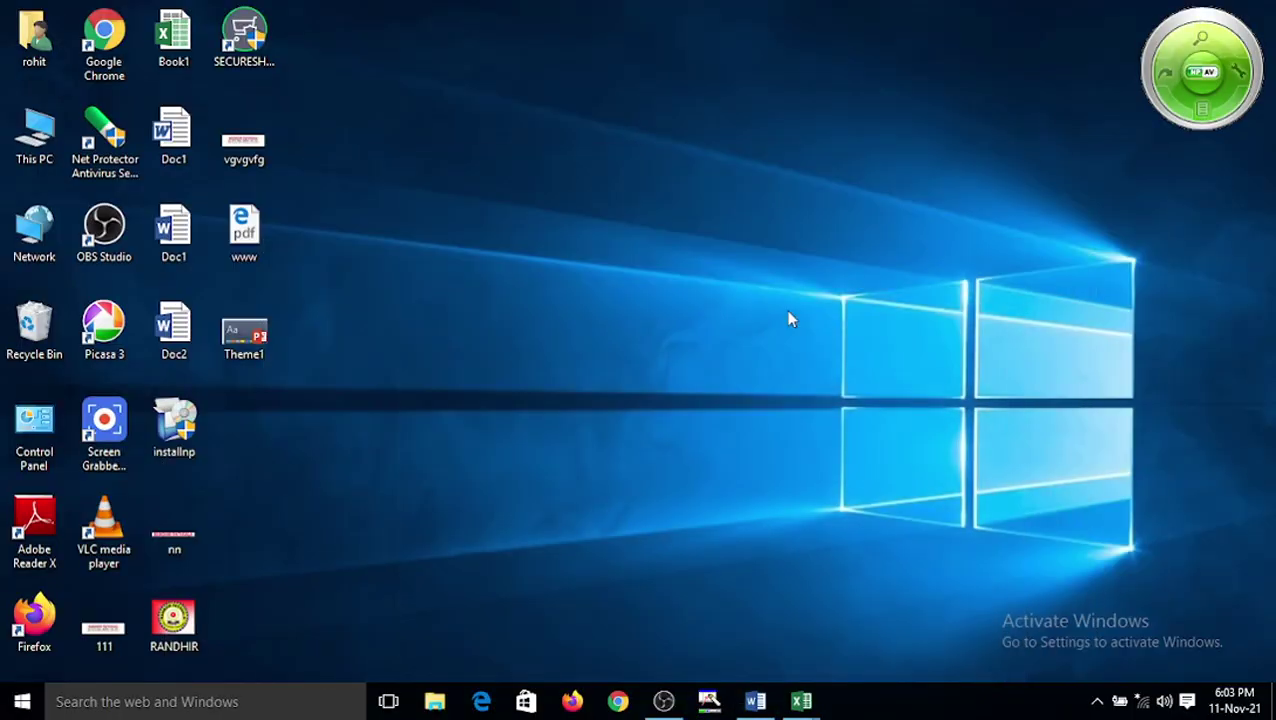
double_click(256, 343)
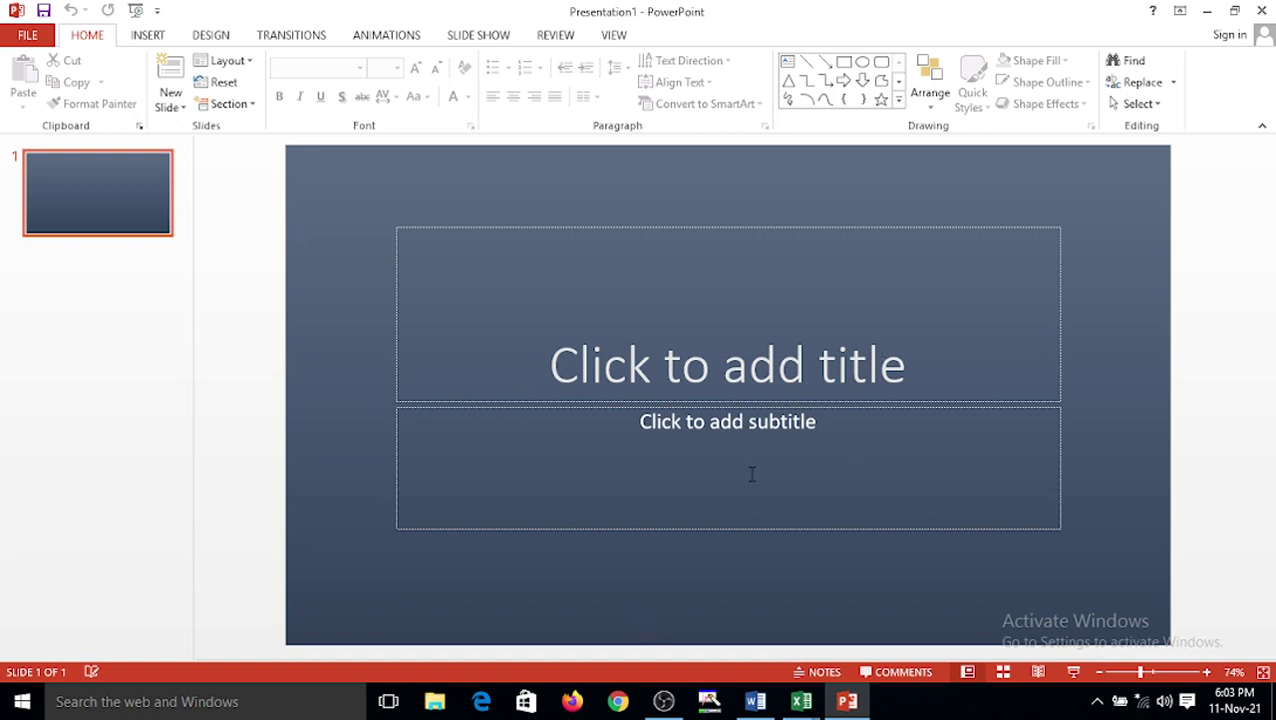
click(1262, 10)
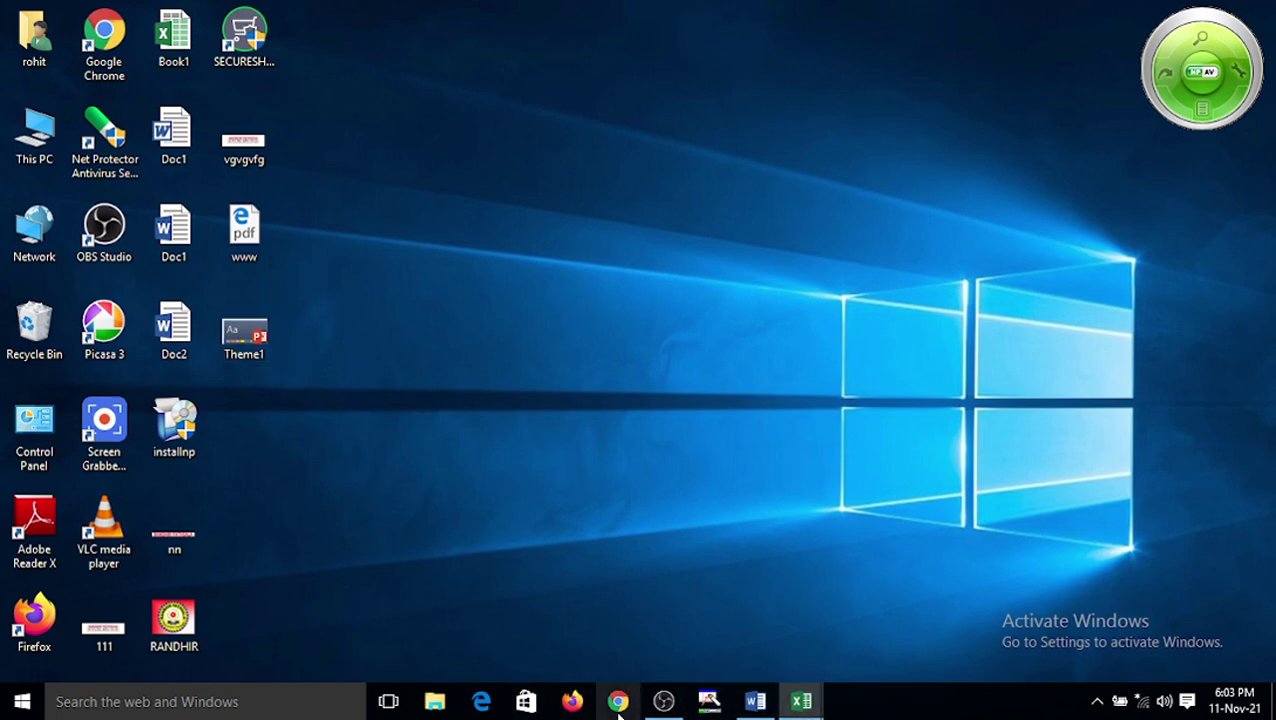
- Switch back to Book2 in Excel and copy the marks table B2:I12 to cell A1 of a new sheet
mouse_move(792, 708)
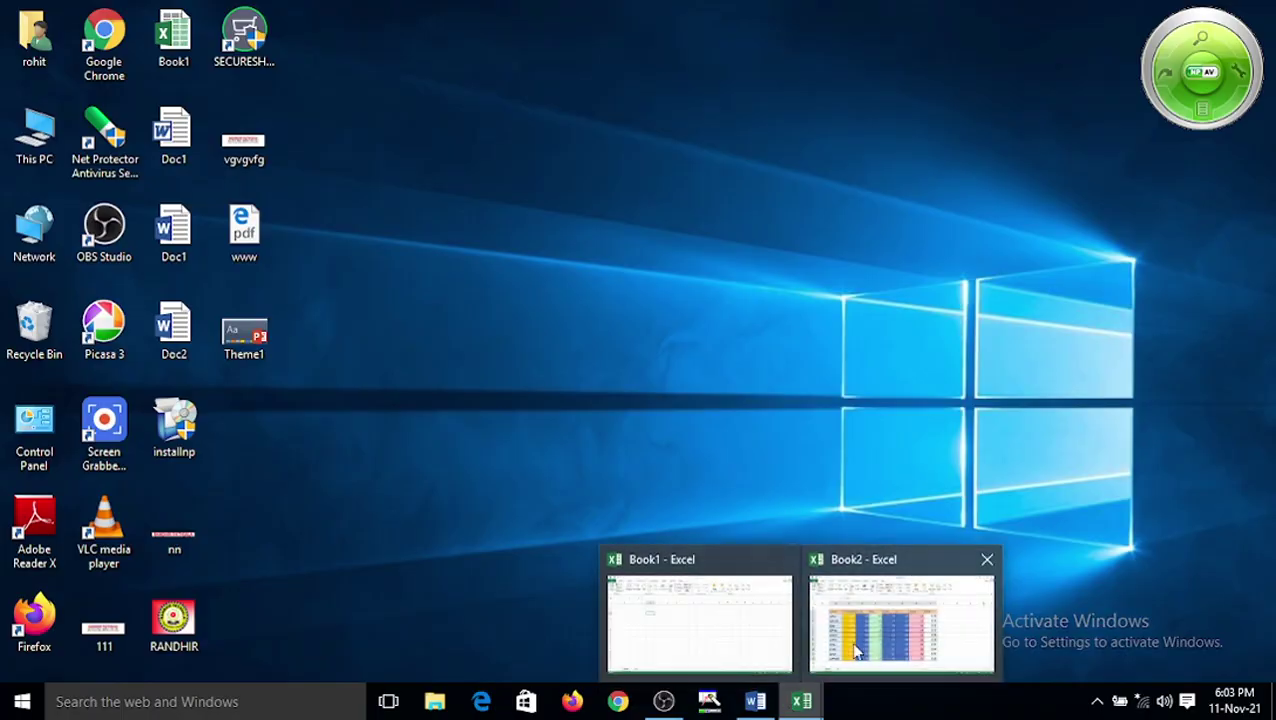
click(855, 648)
click(421, 370)
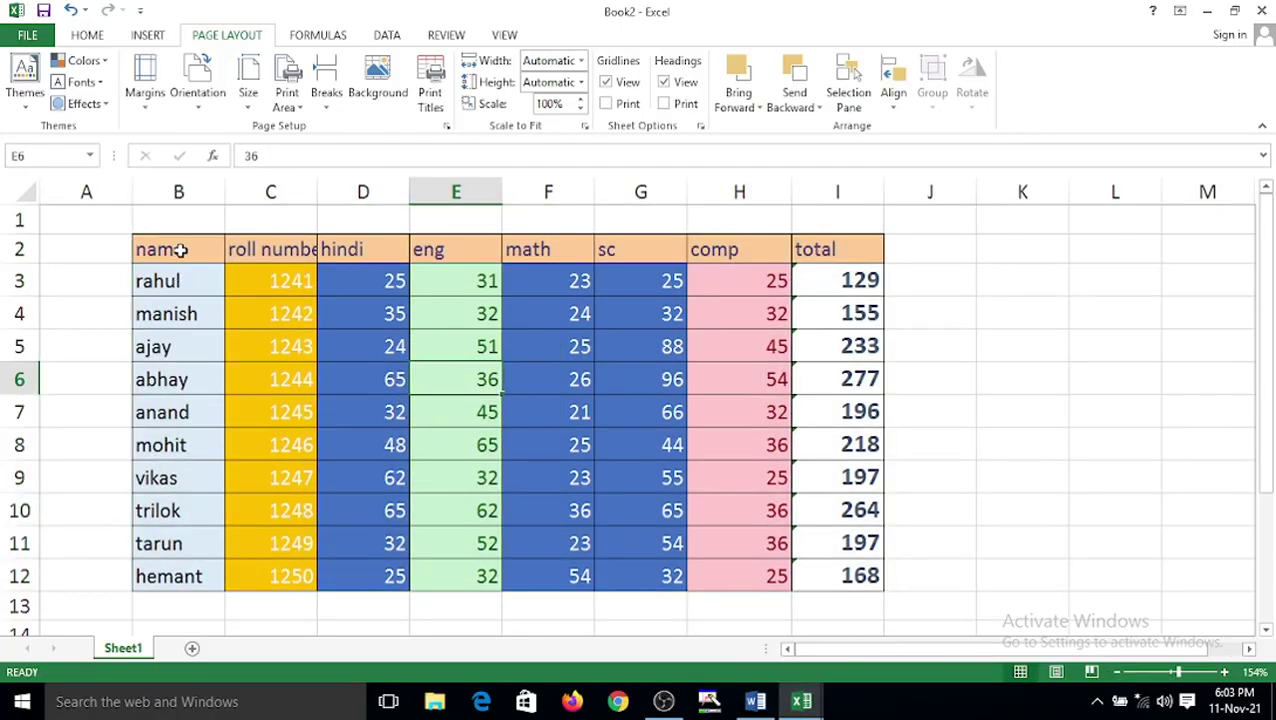
drag(179, 250, 857, 567)
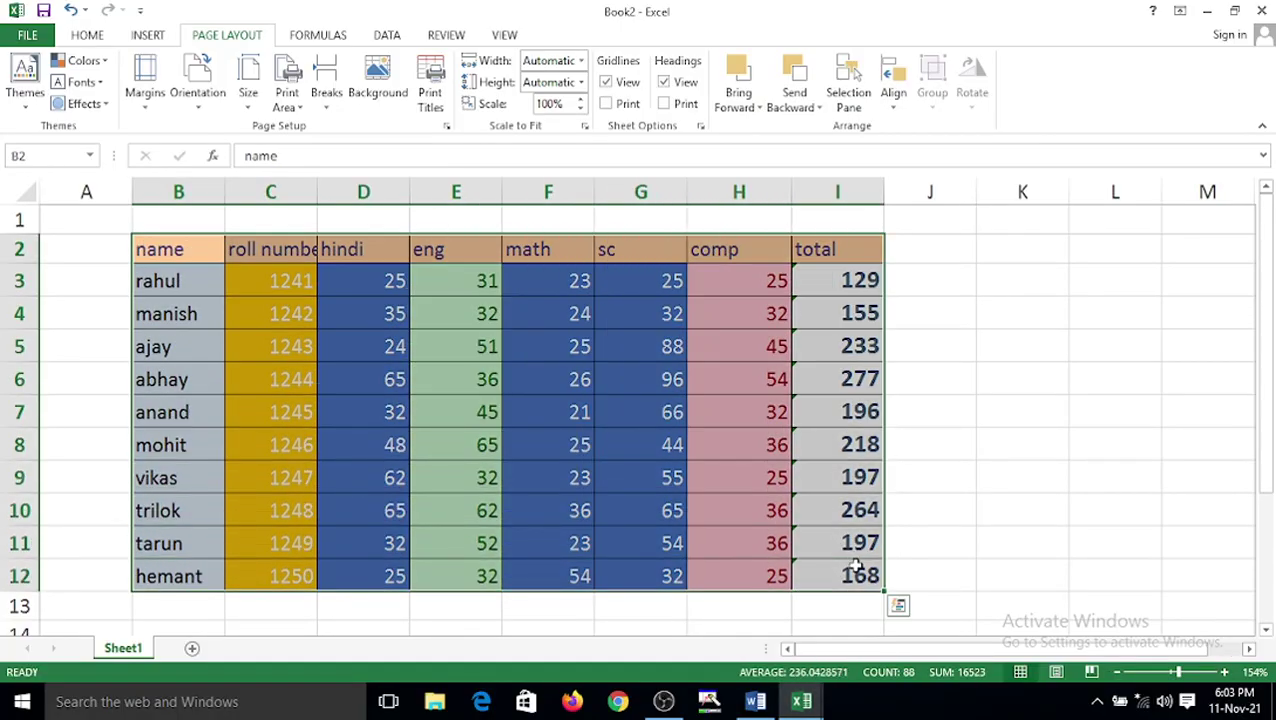
key(ctrl+c)
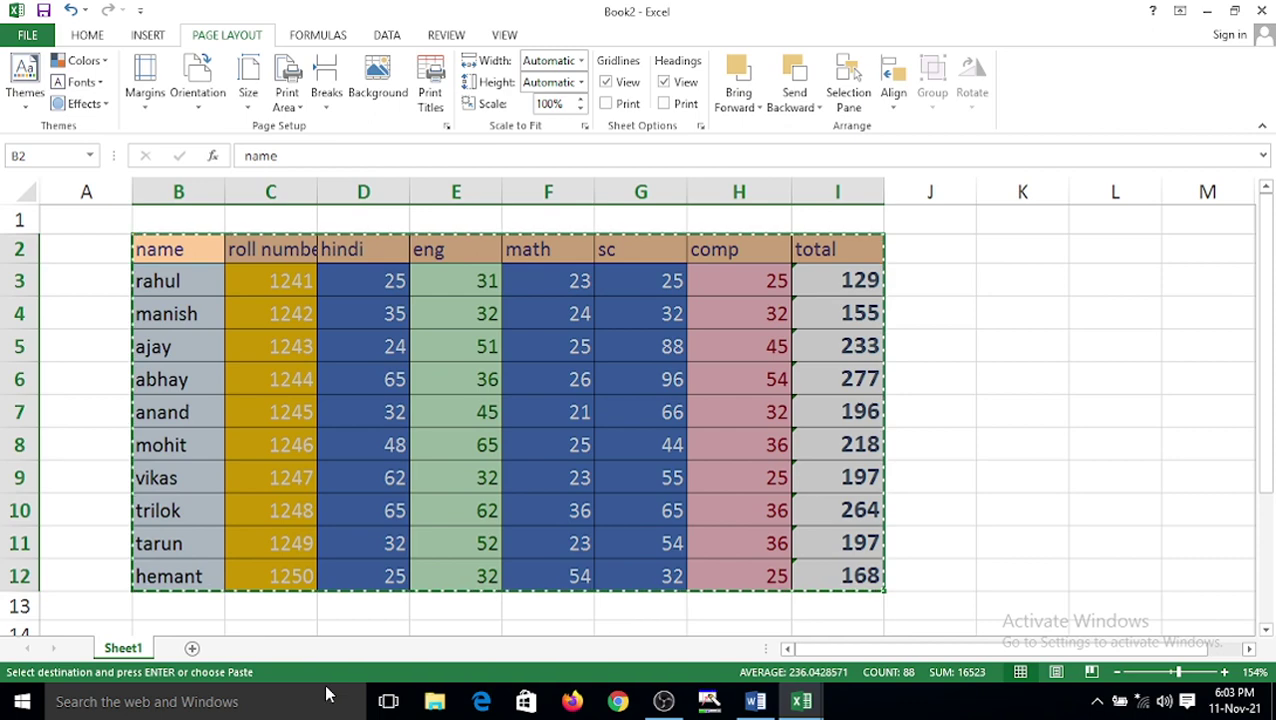
click(192, 648)
key(ctrl+v)
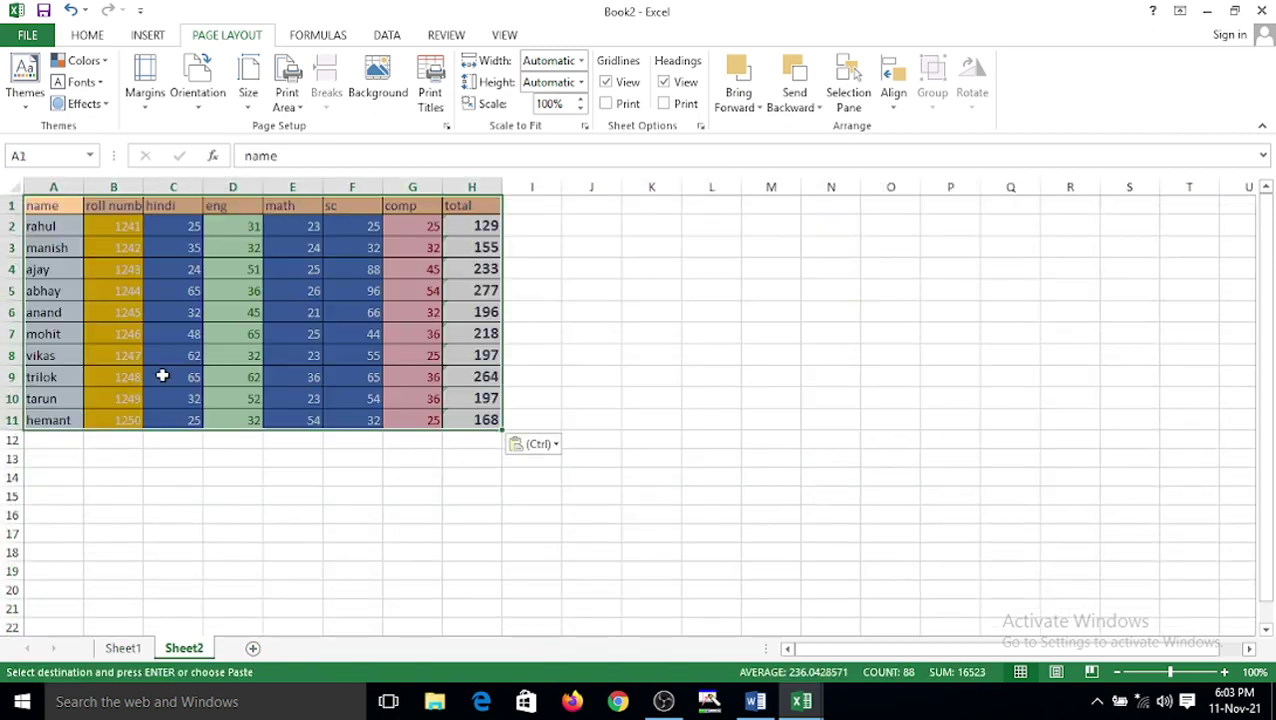
- Reset the copied marks table A1:H11 on Sheet2 to the Normal cell style
click(85, 37)
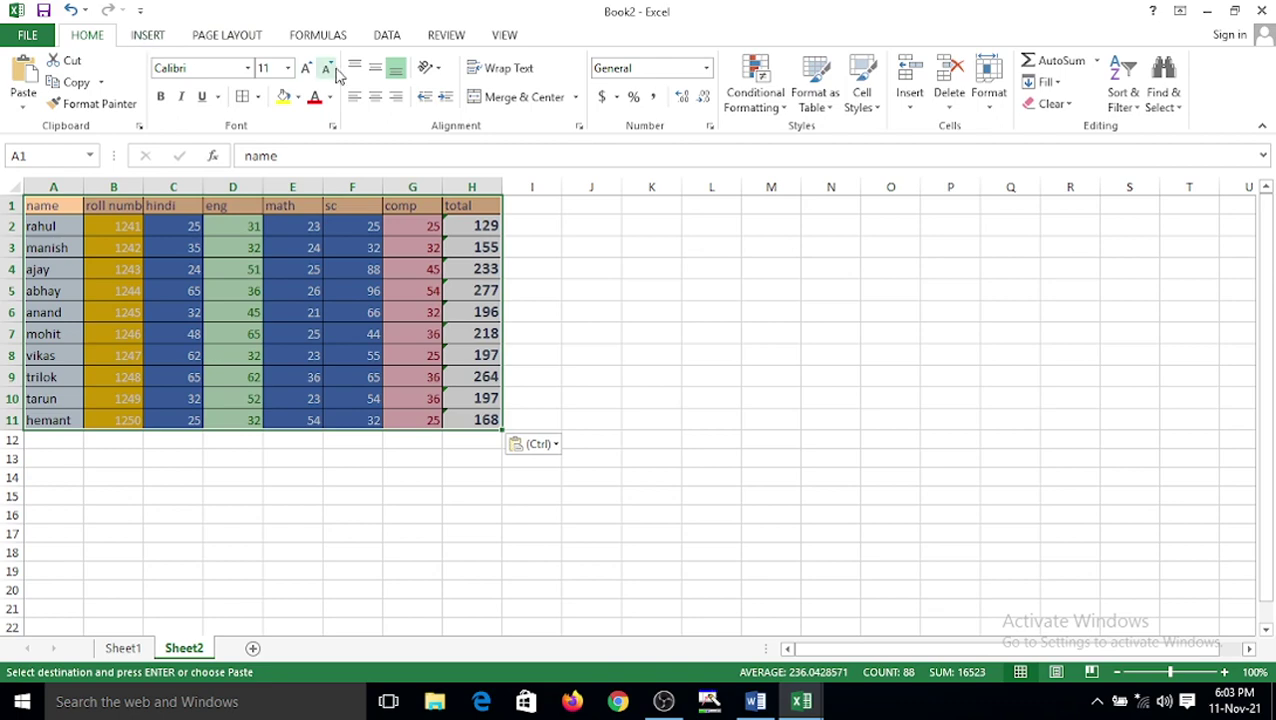
click(862, 88)
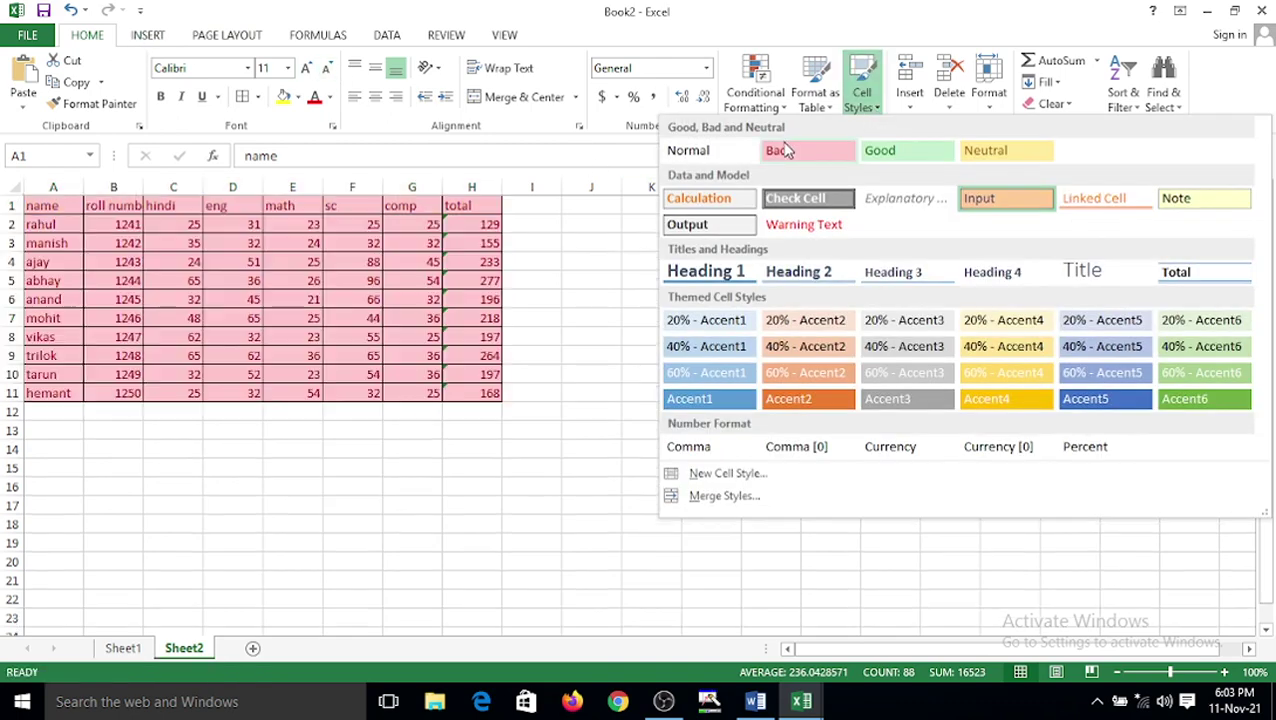
click(727, 152)
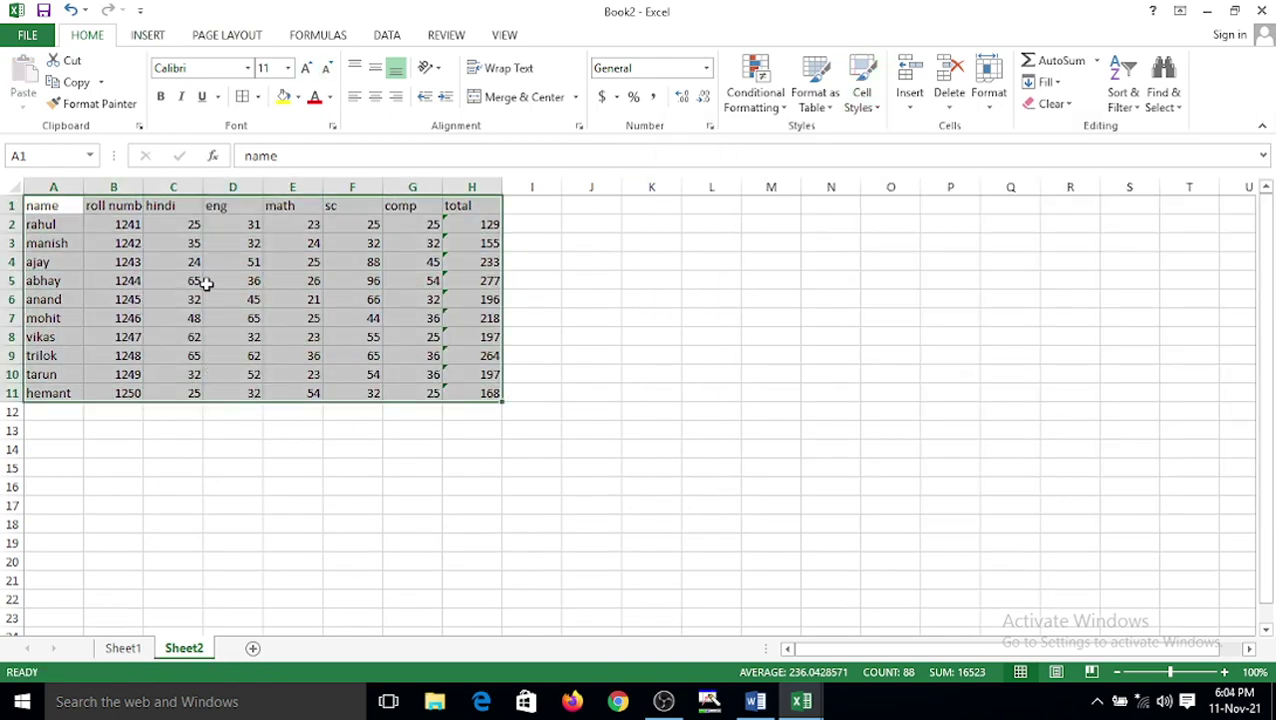
- Apply the saved Theme1 file from the Desktop as the workbook theme
click(205, 38)
click(25, 80)
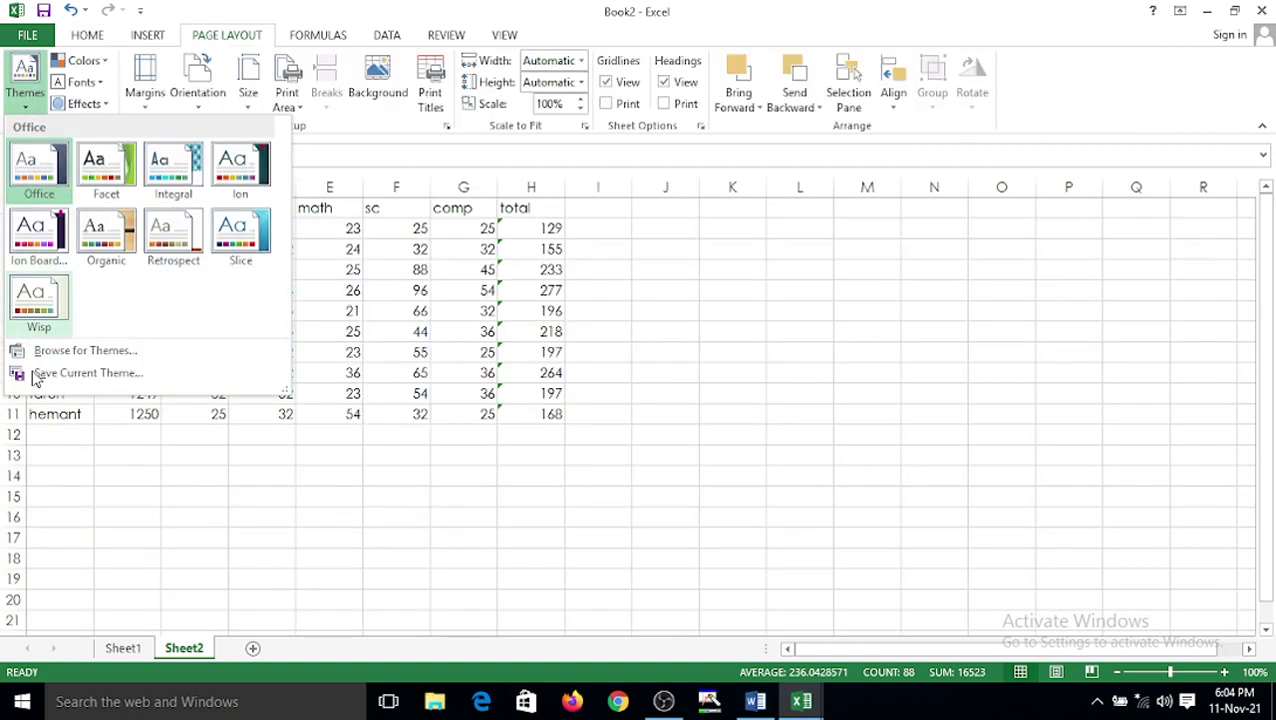
click(56, 353)
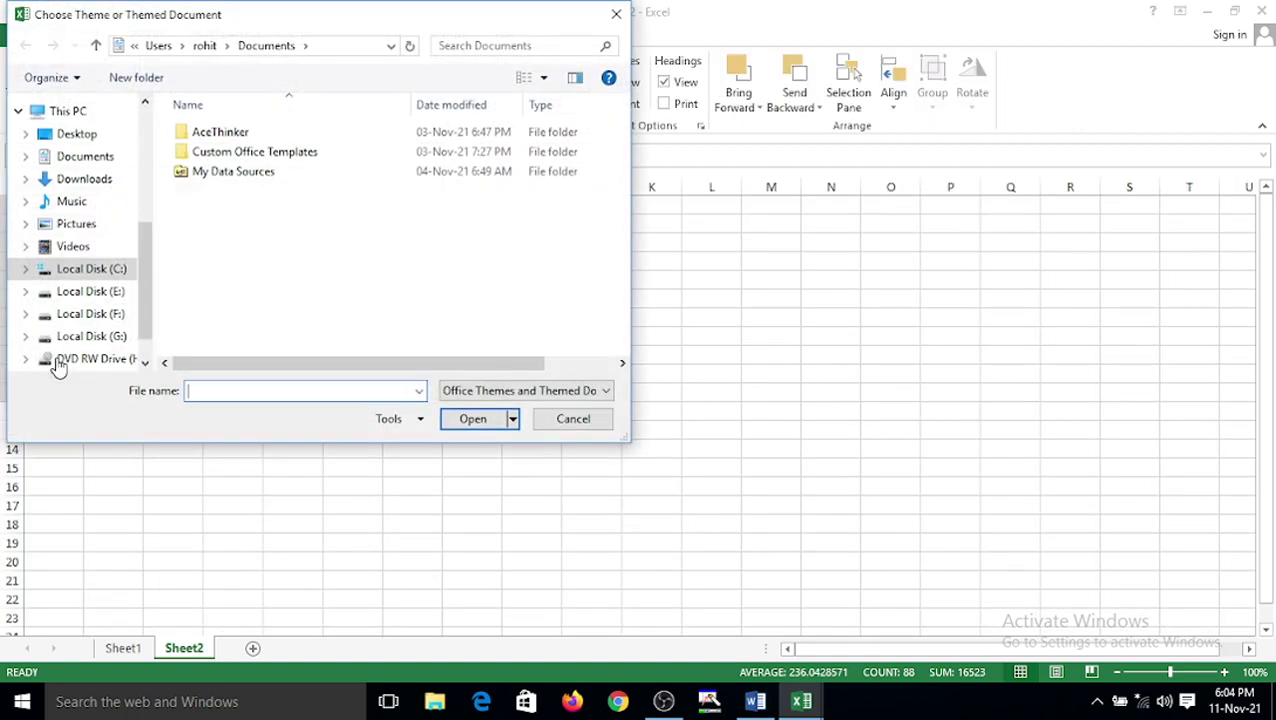
click(86, 135)
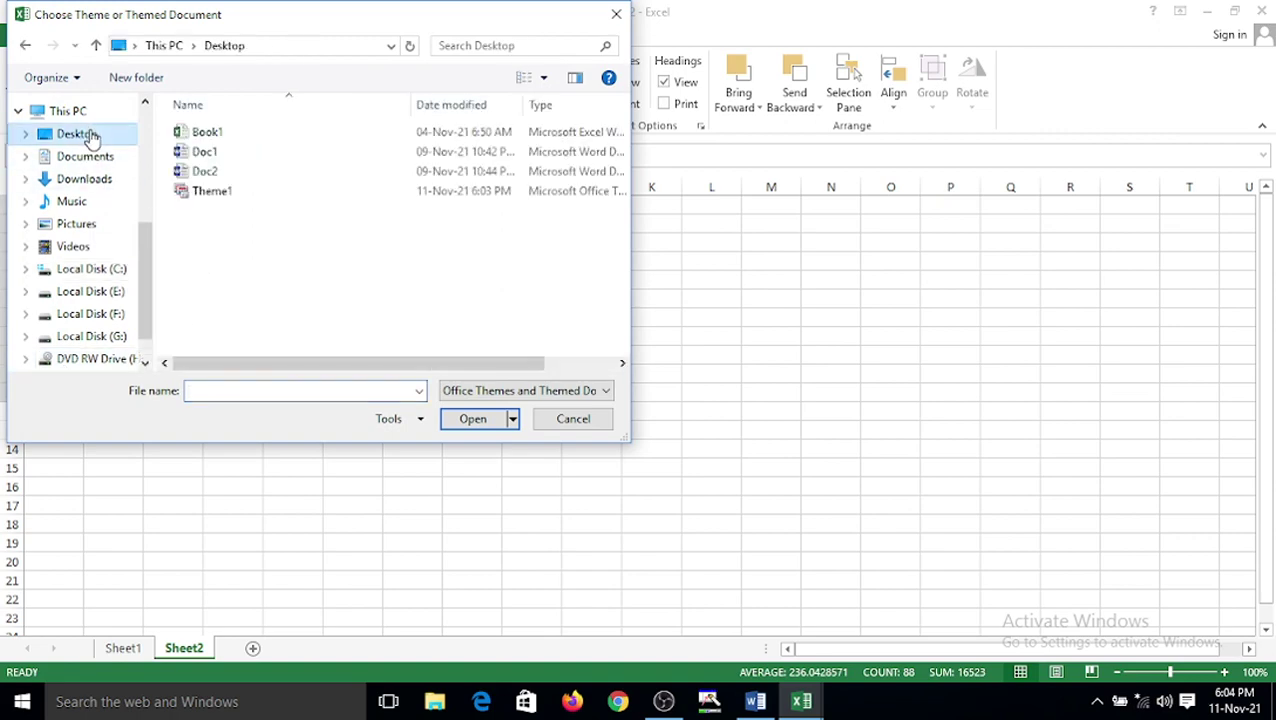
click(212, 193)
click(463, 422)
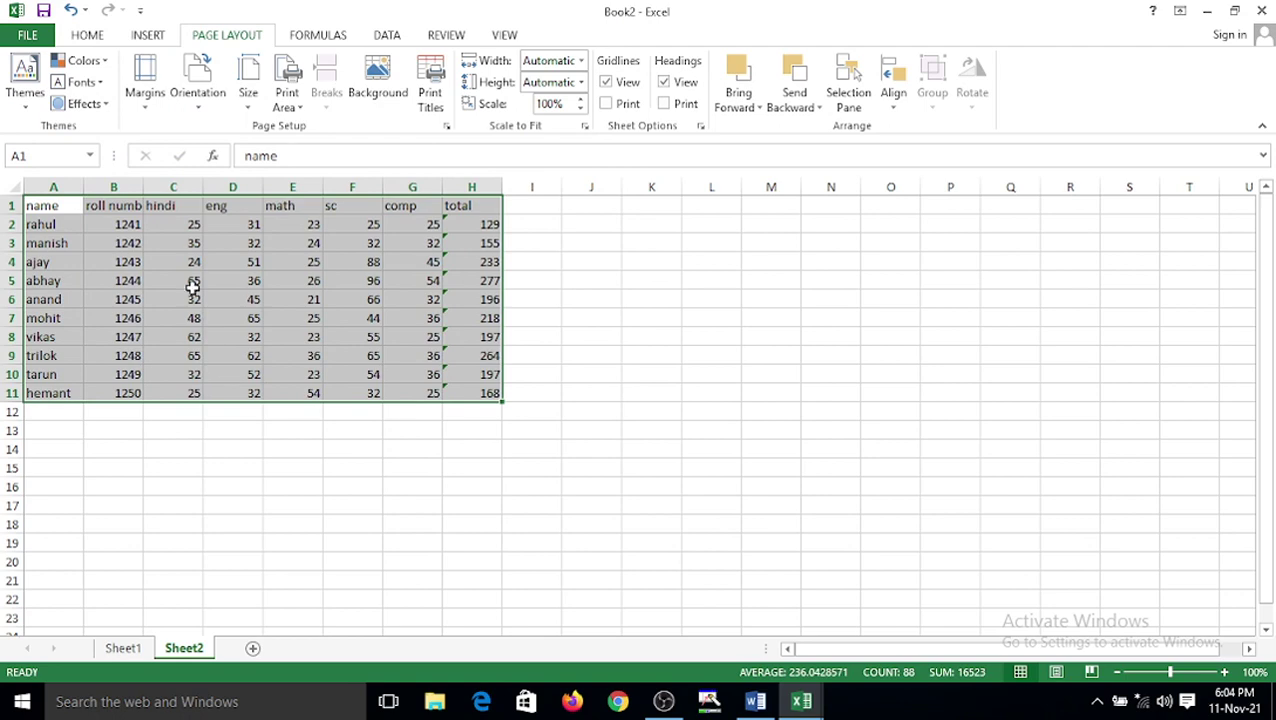
- Select the marks table A1:H11 on Sheet2, return to Sheet1 and view the available themes without choosing one
scroll(191, 287, up, 5)
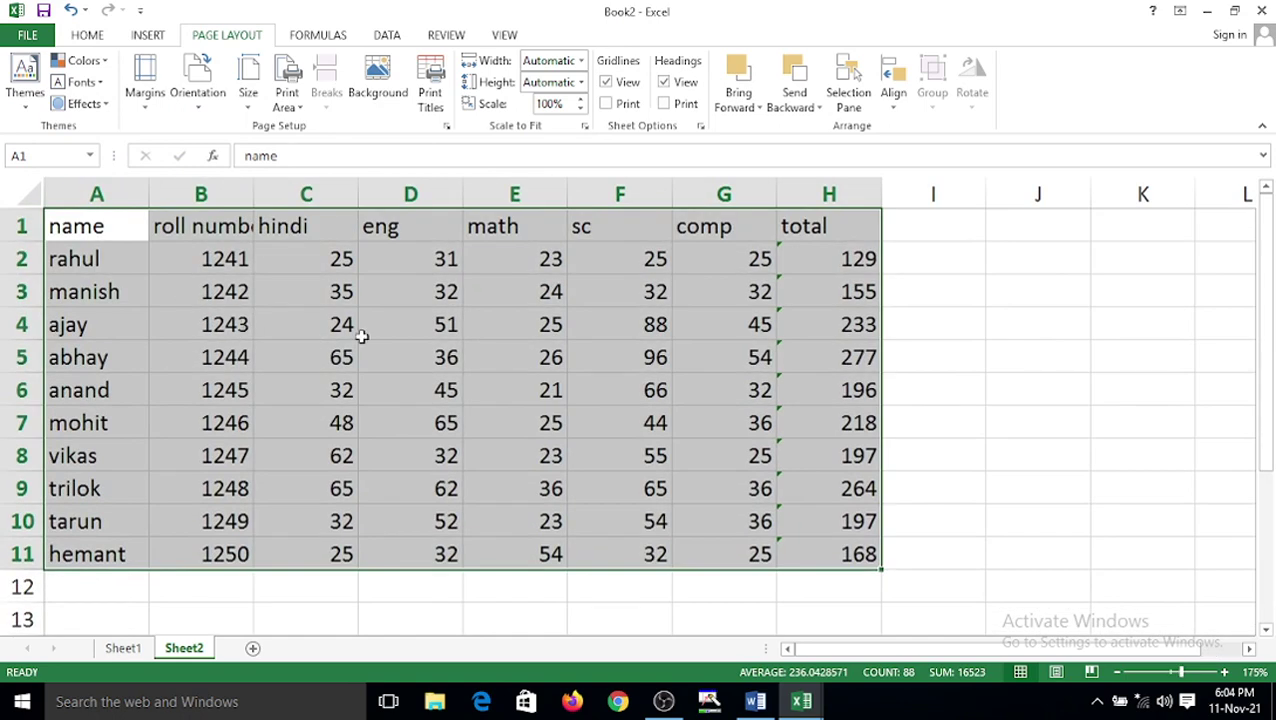
click(388, 298)
drag(108, 230, 876, 562)
click(148, 650)
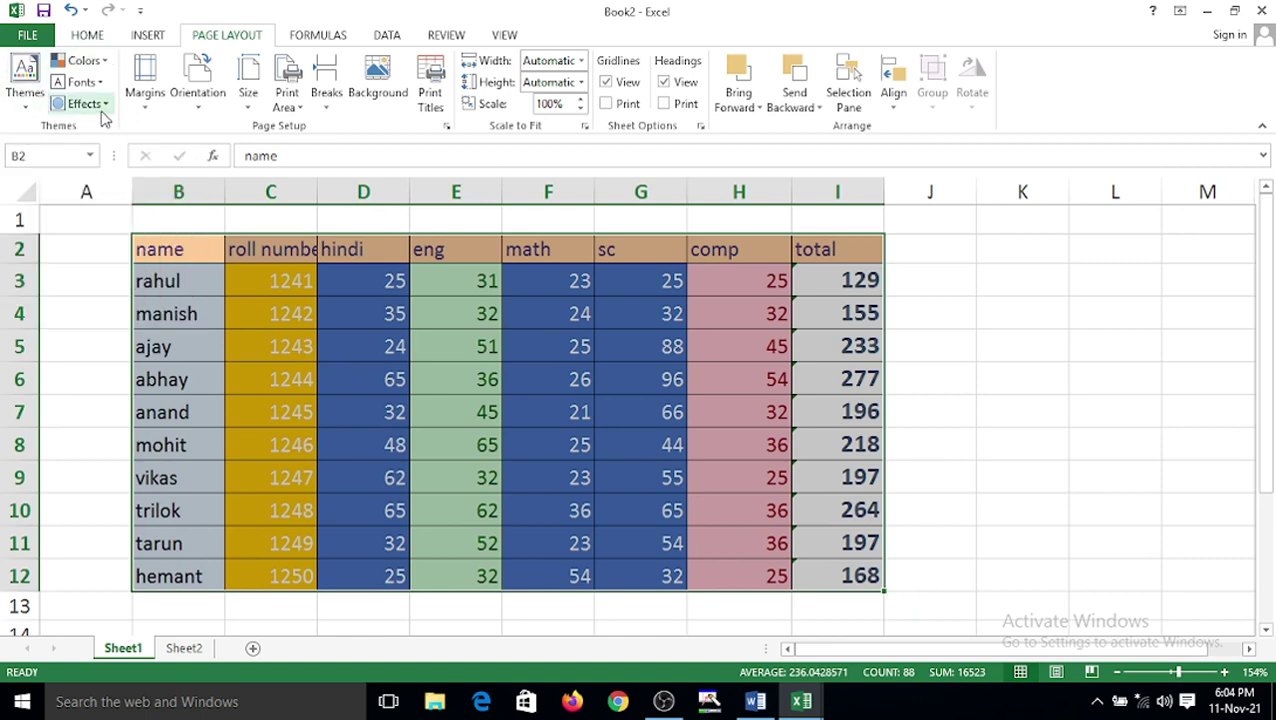
click(27, 112)
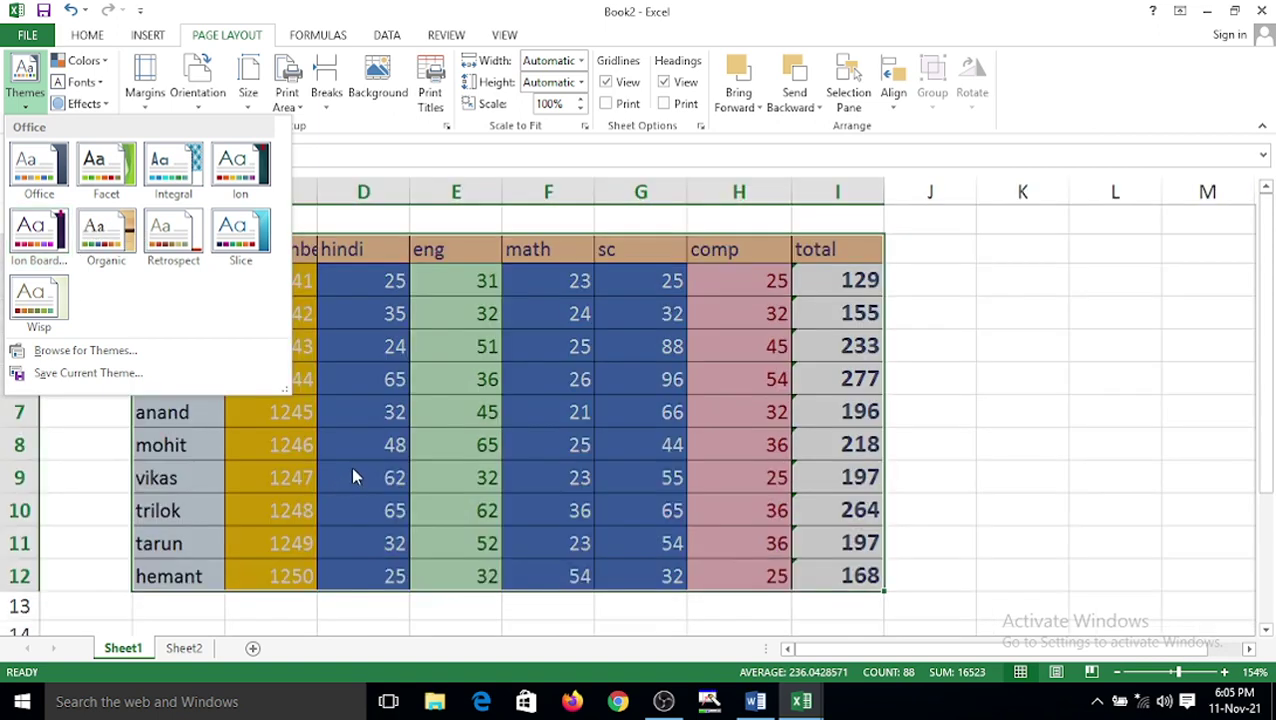
click(68, 215)
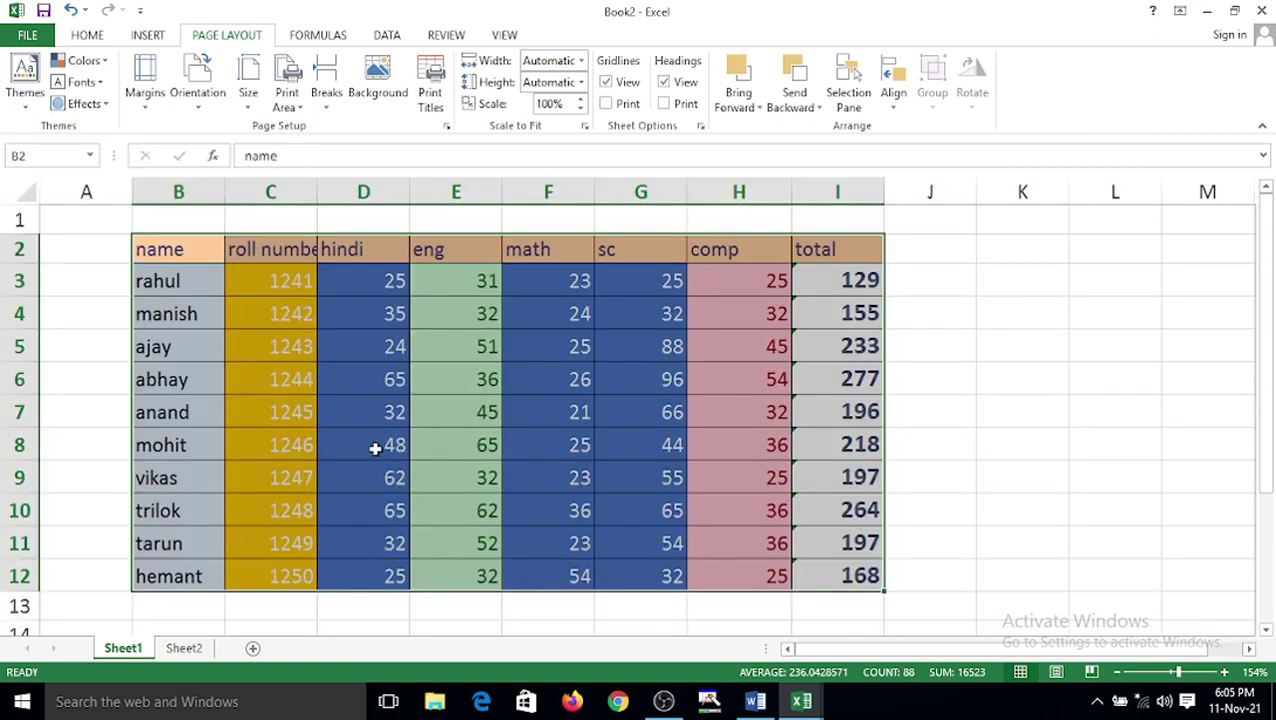
- Apply the Red theme color set to the workbook with the Sheet1 marks table in view
click(104, 64)
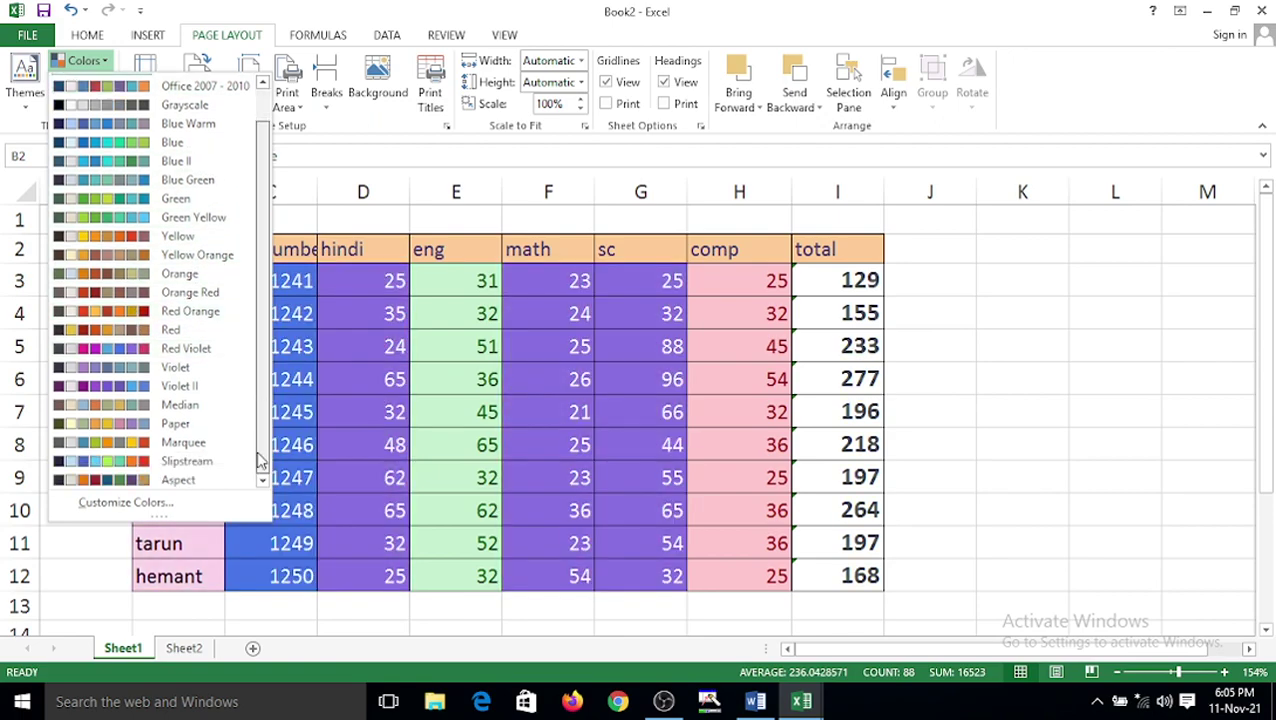
scroll(262, 412, down, 2)
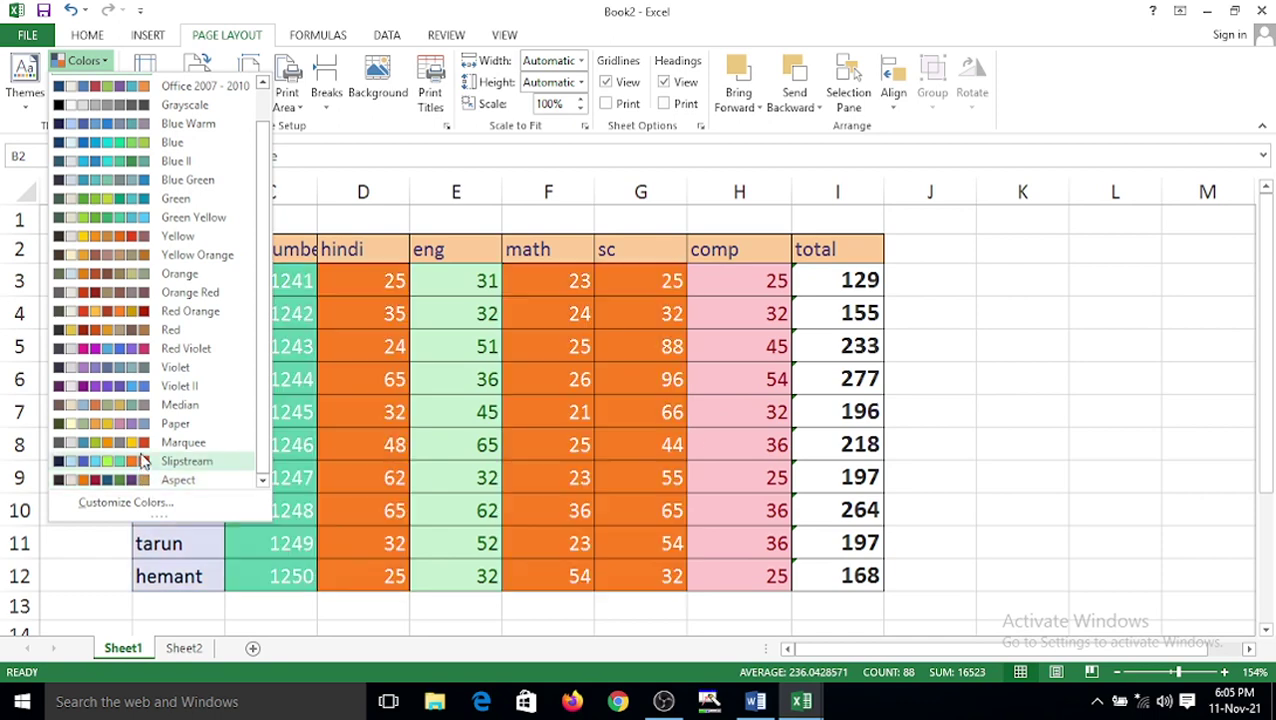
click(152, 331)
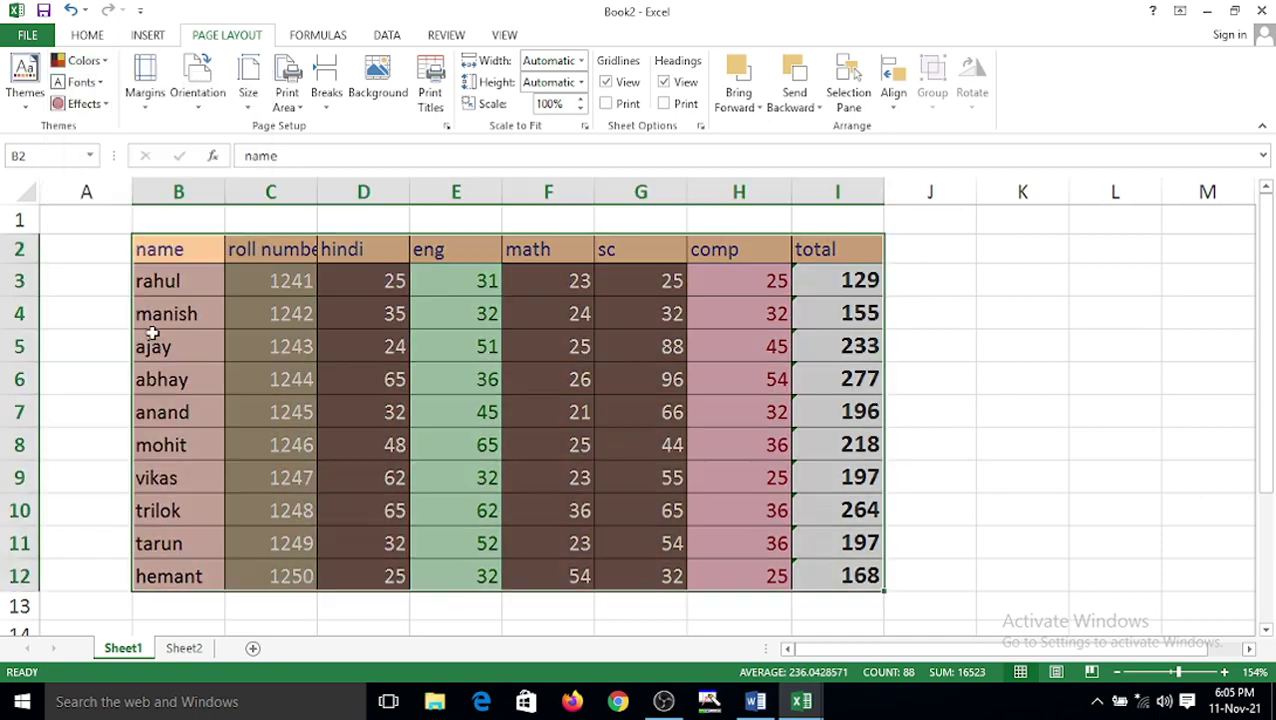
- Select B2:I12 and start a custom theme color set with Text/Background - Dark 1 set to standard orange
click(558, 442)
click(147, 249)
drag(147, 249, 880, 588)
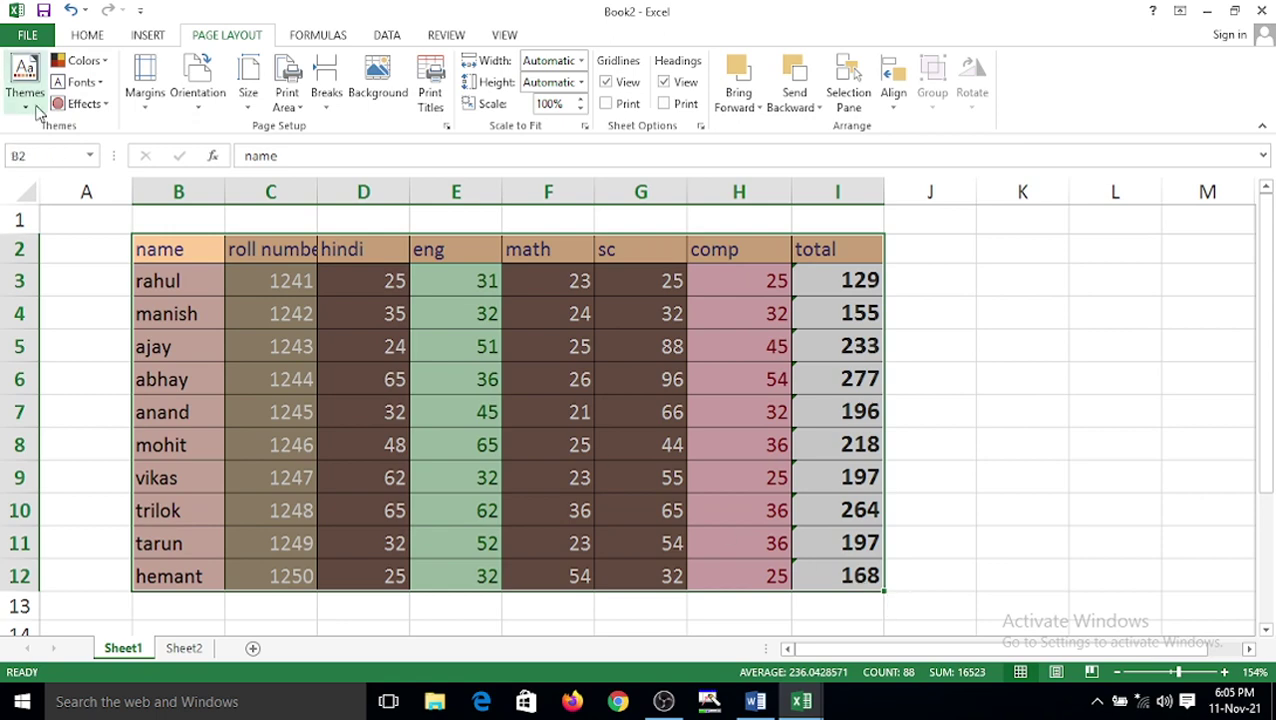
click(100, 64)
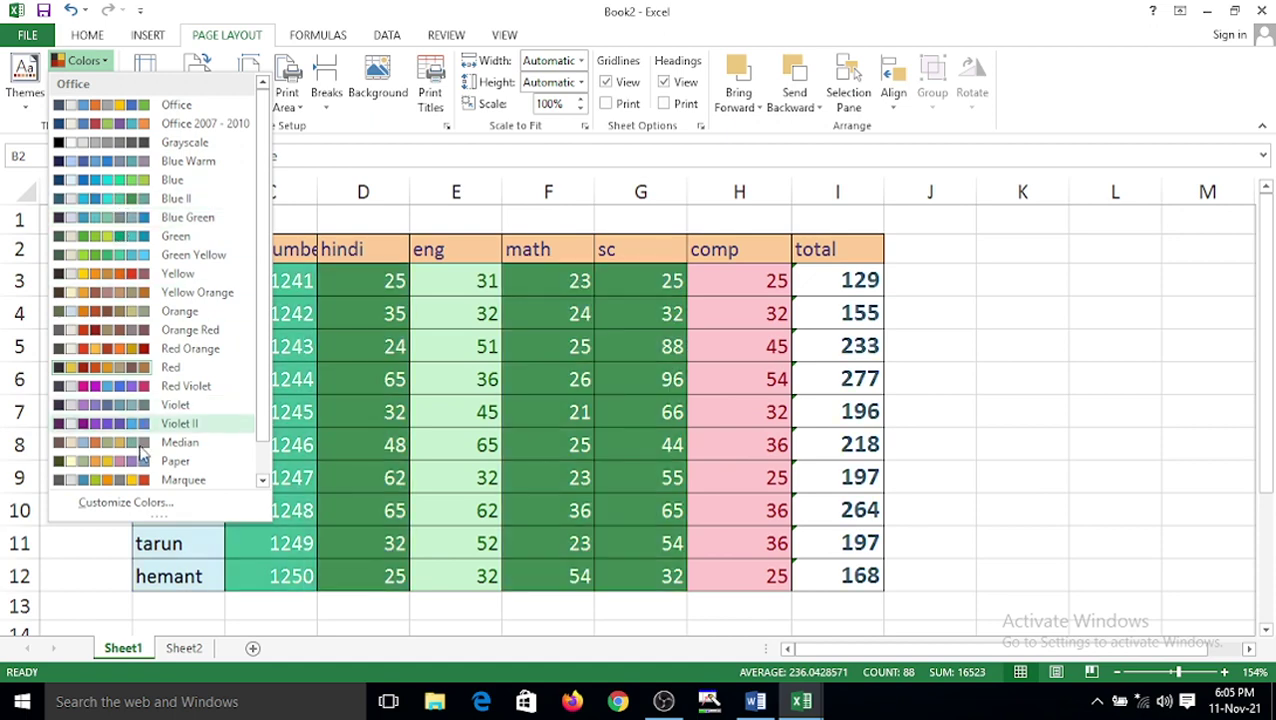
click(149, 507)
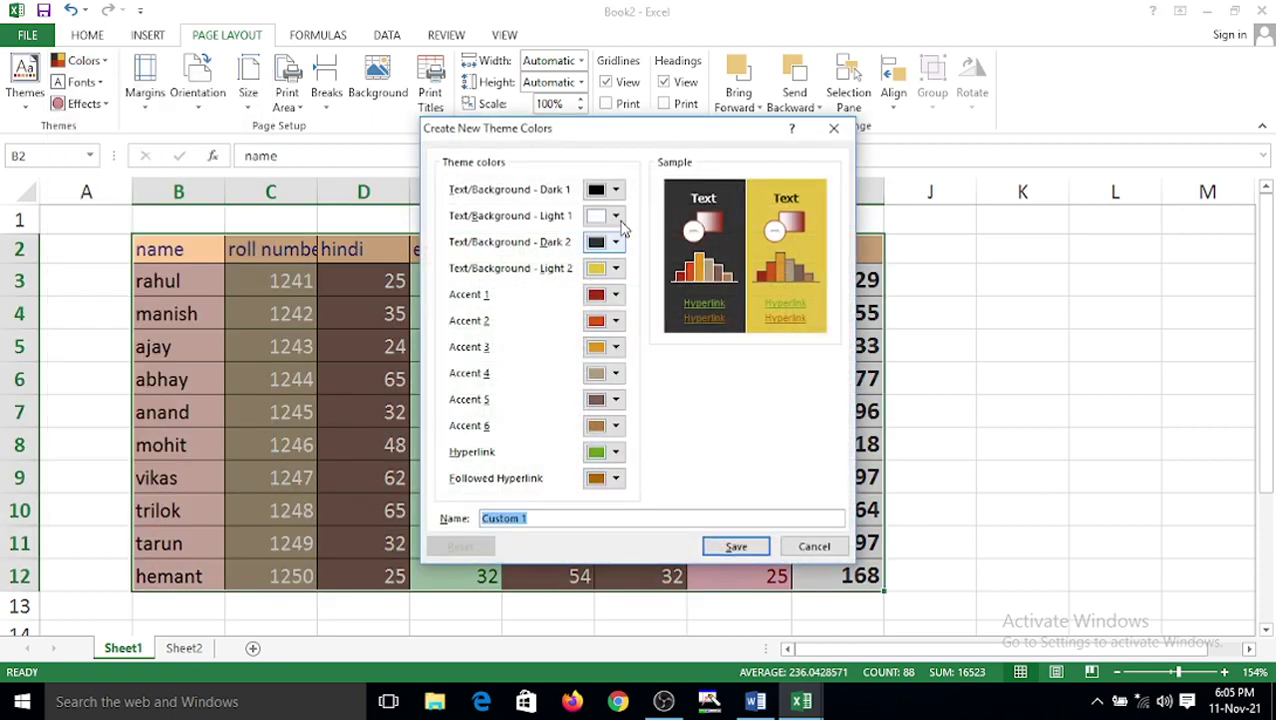
drag(676, 142, 489, 147)
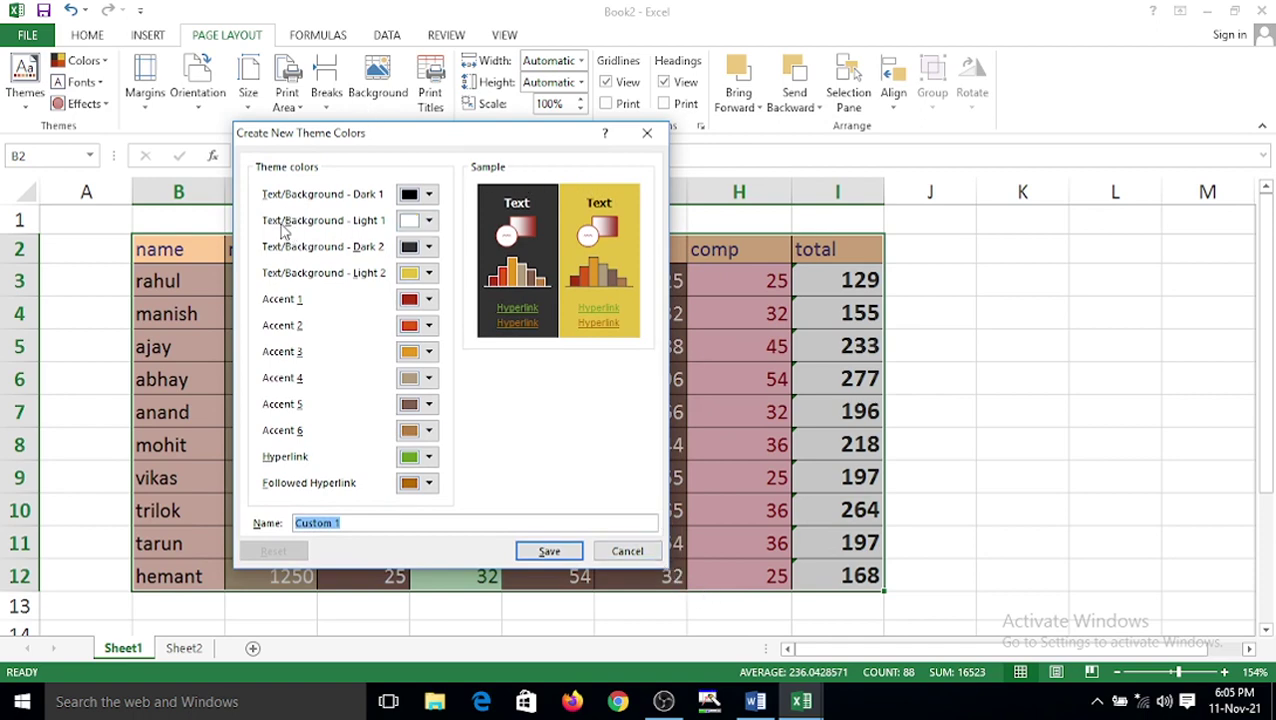
click(428, 194)
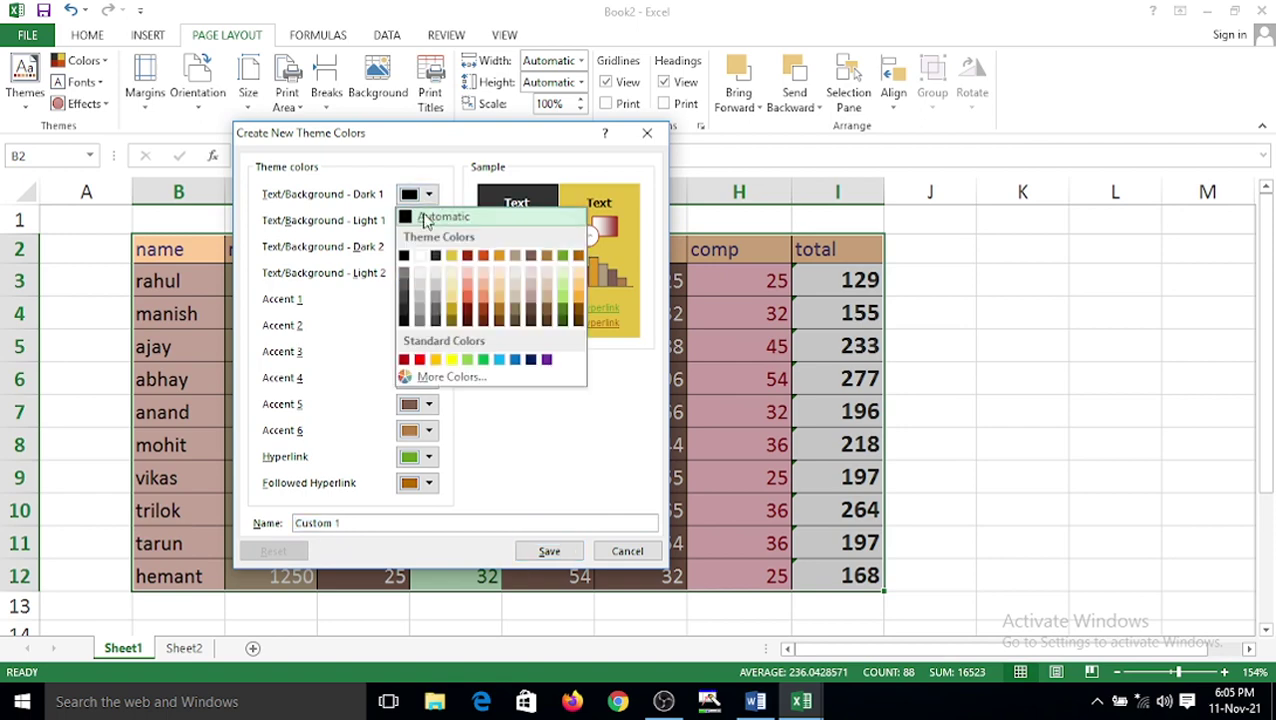
click(435, 359)
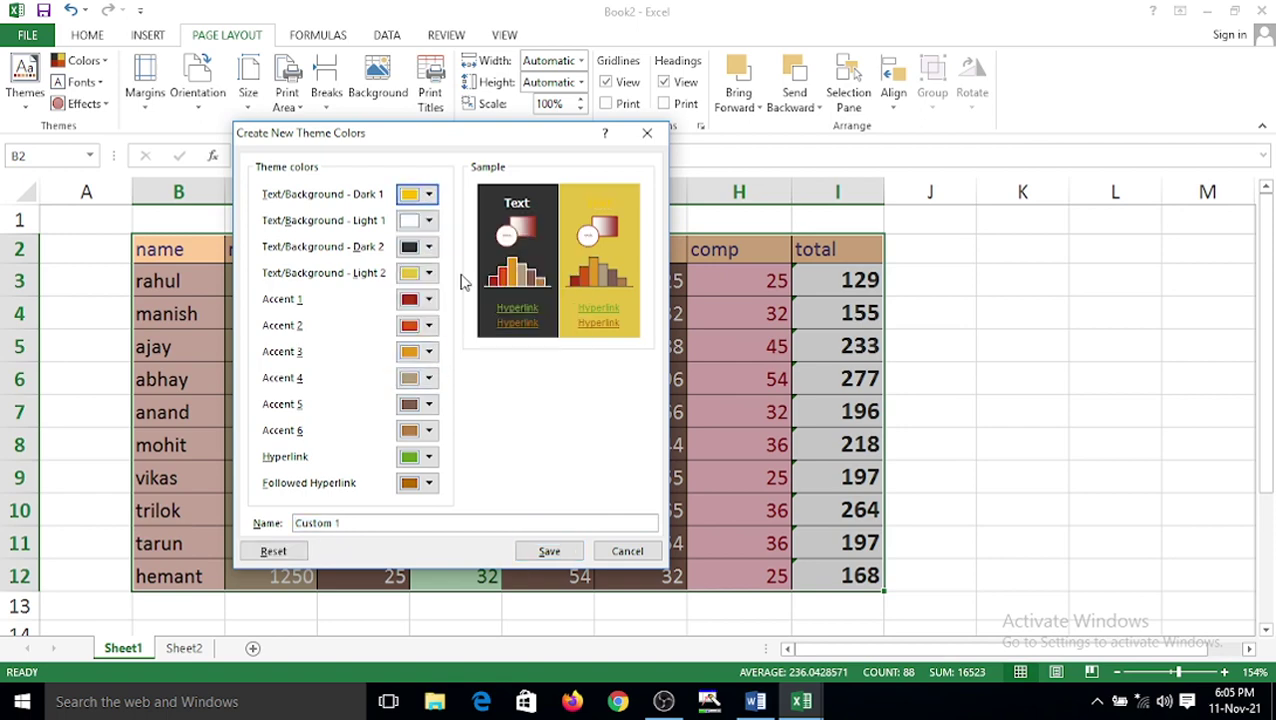
- Set Text/Background - Light 1 to red and Light 2 to light blue, and save the color set as Custom 1
drag(477, 148, 797, 113)
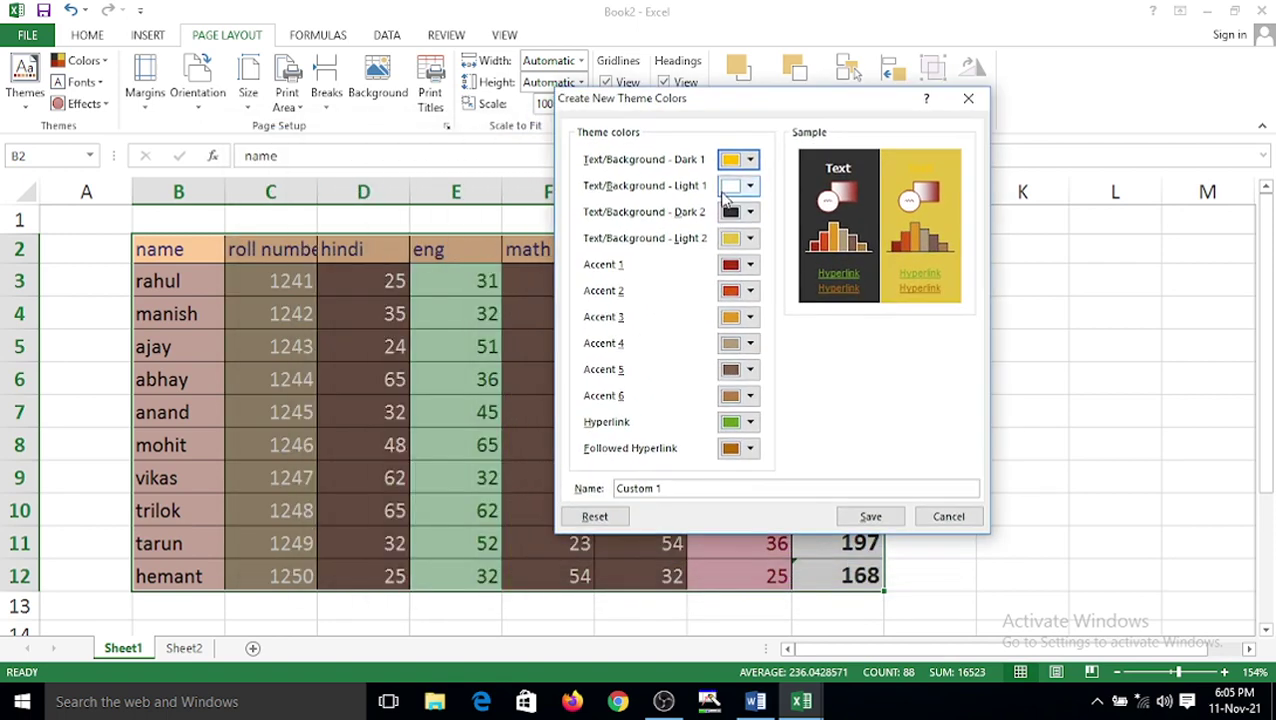
click(729, 194)
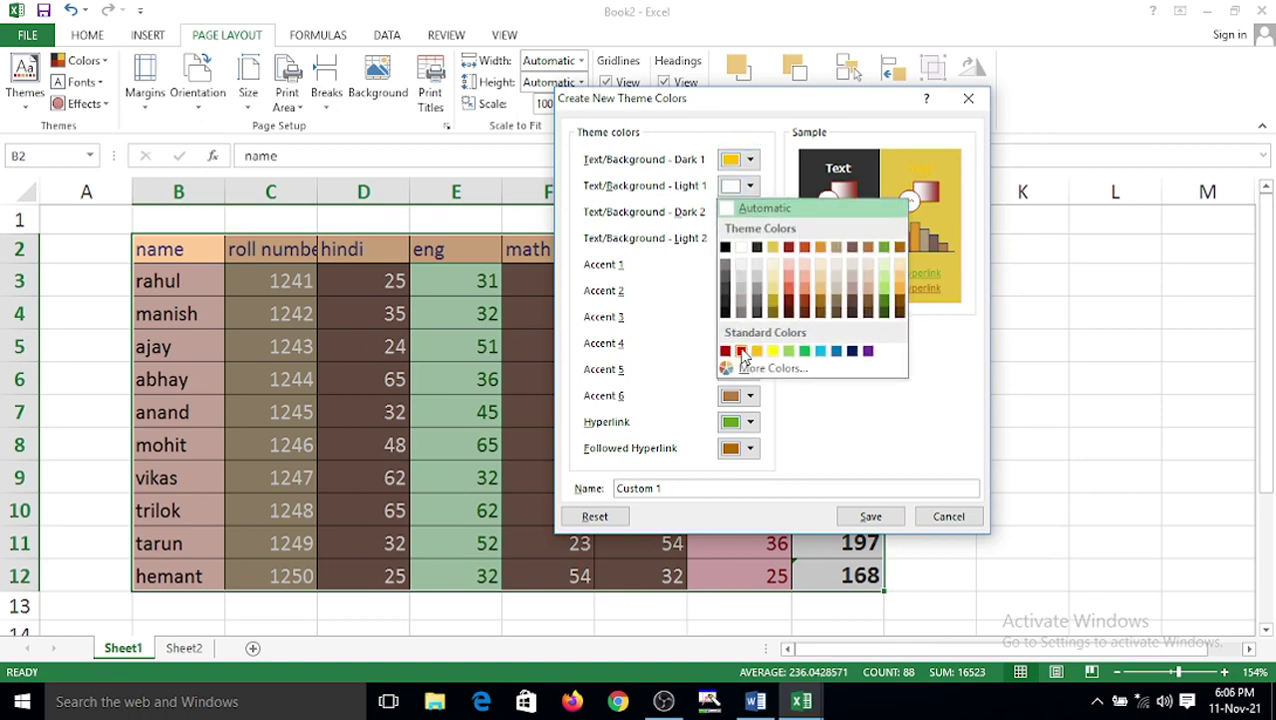
click(740, 348)
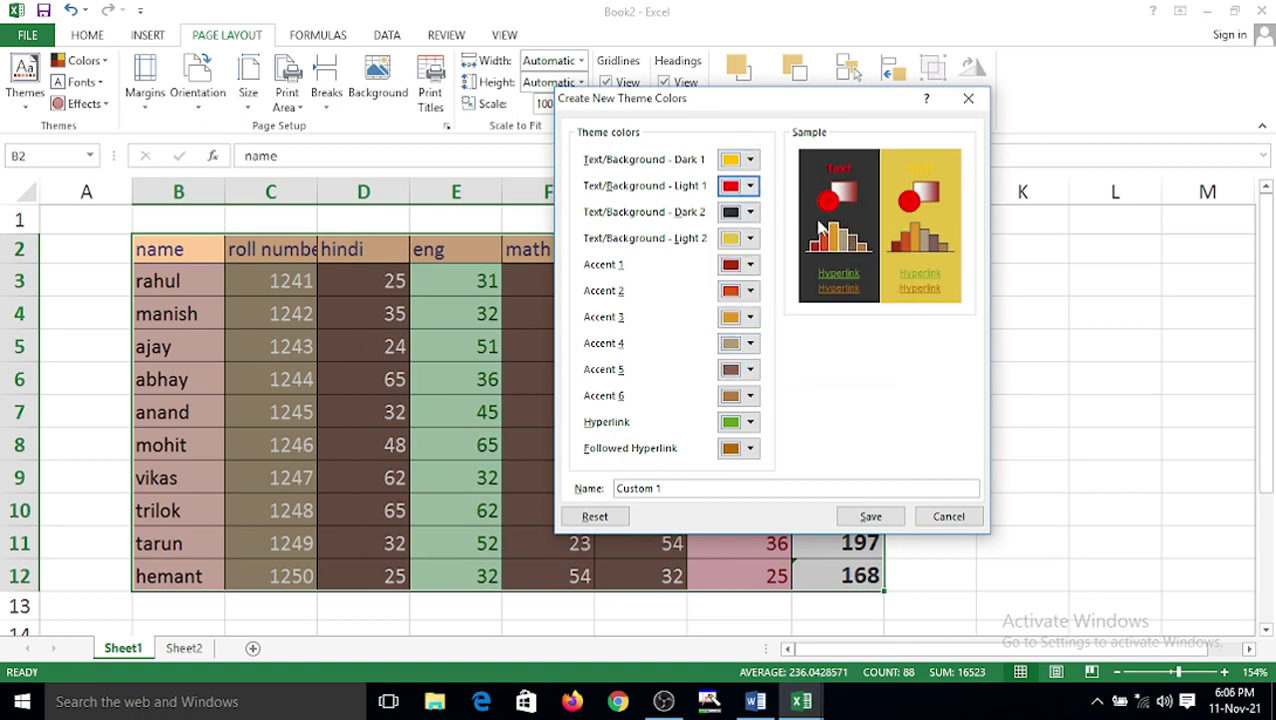
click(749, 239)
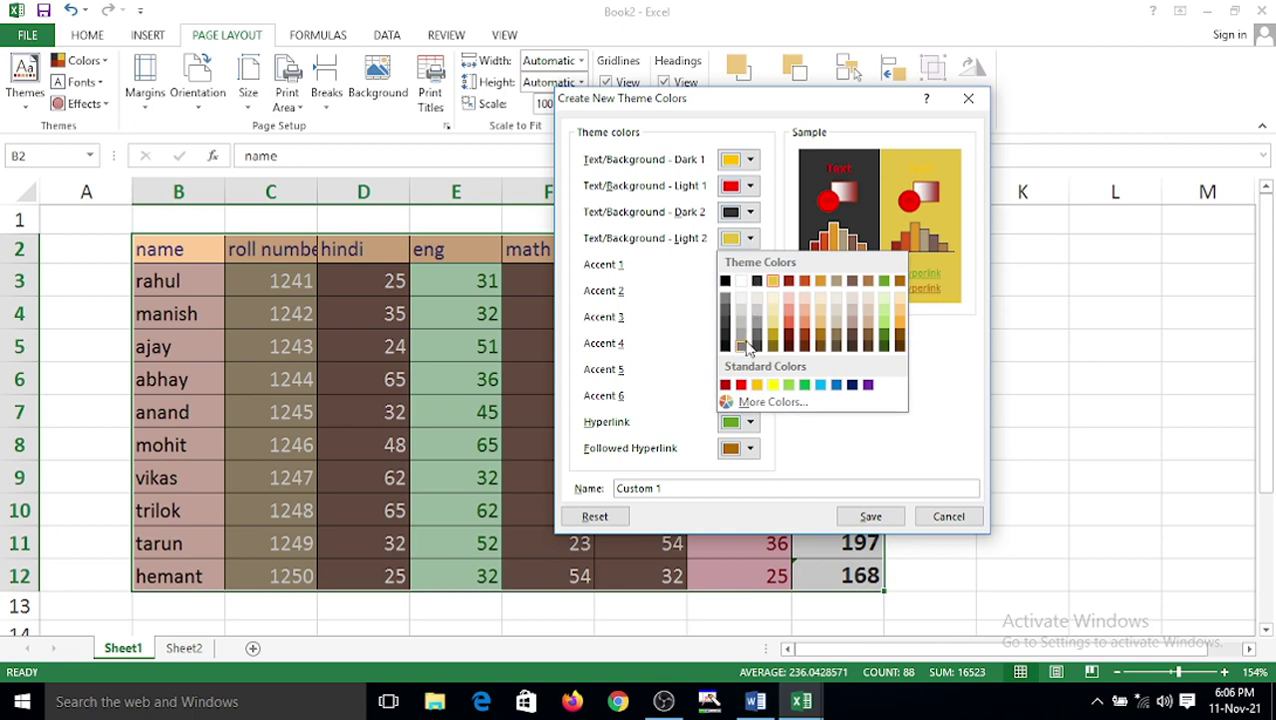
click(820, 385)
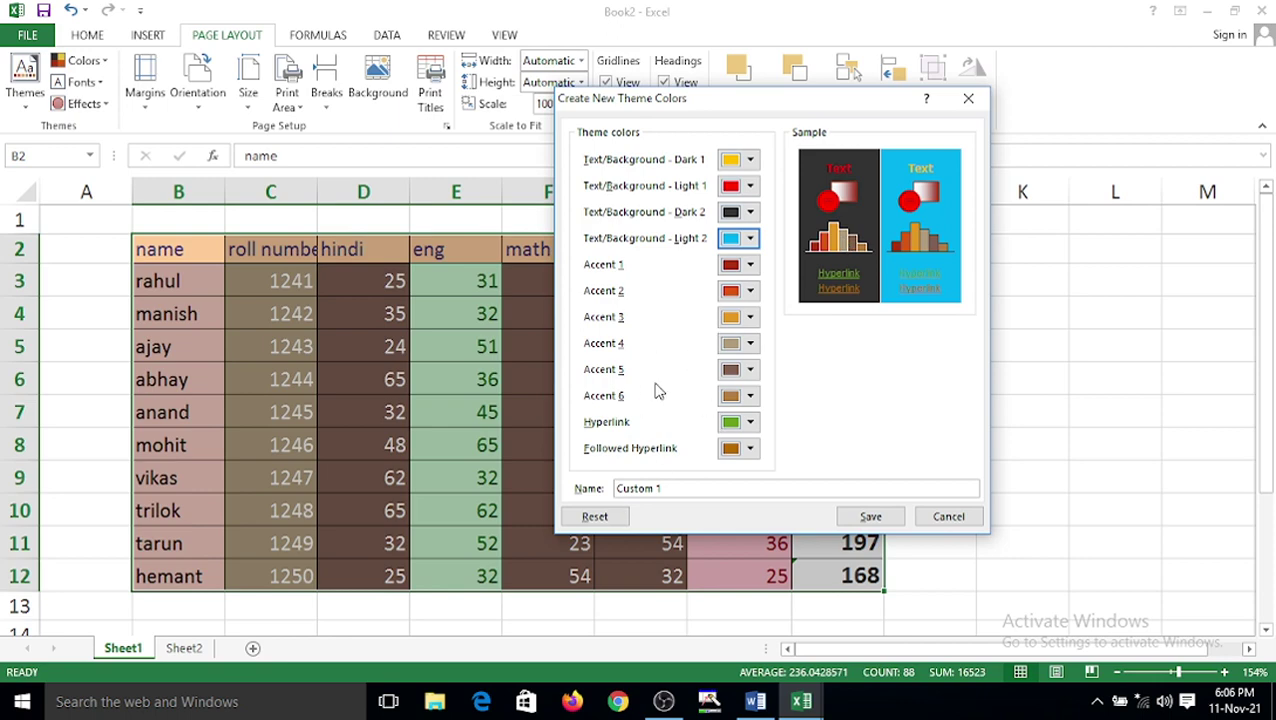
click(881, 516)
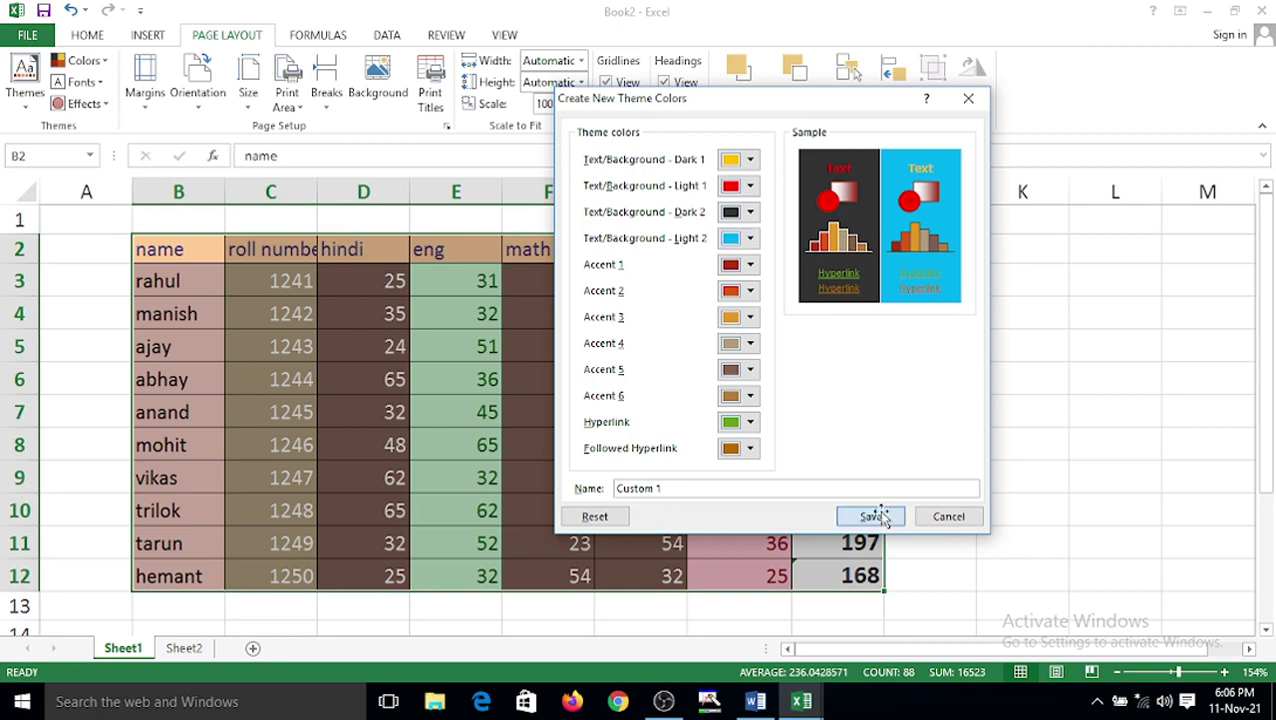
click(812, 378)
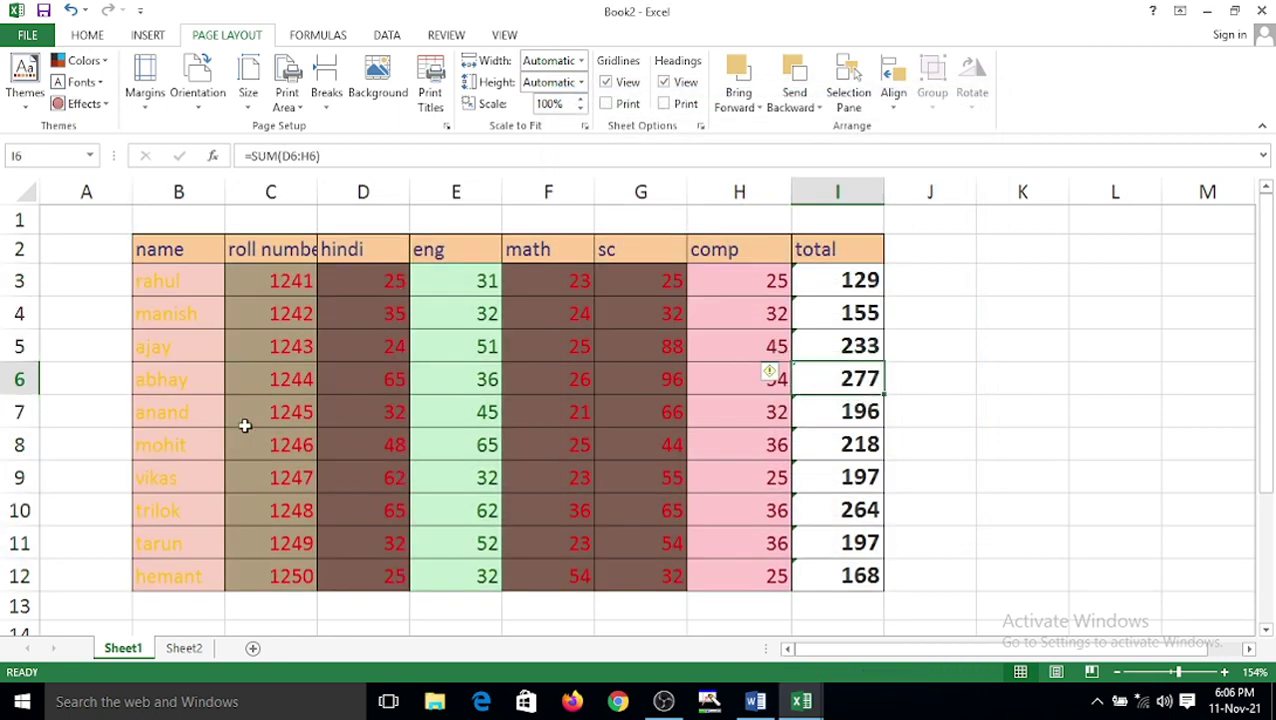
mouse_move(778, 385)
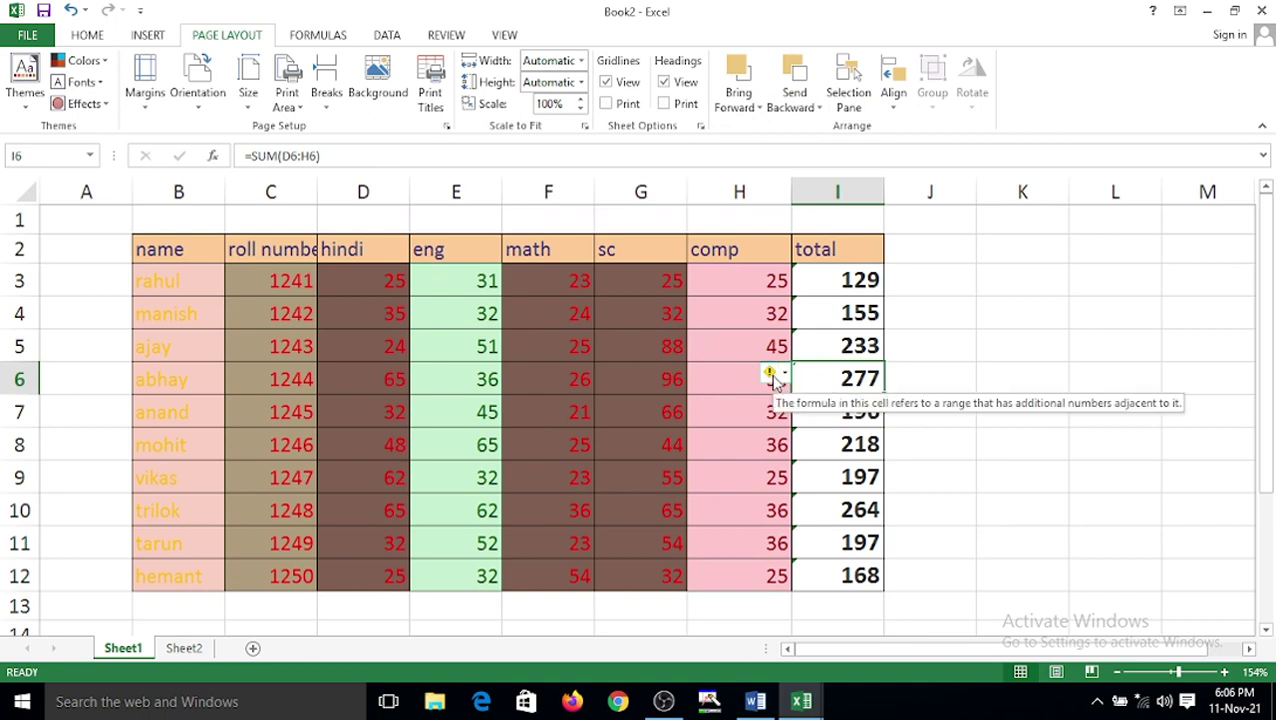
click(398, 312)
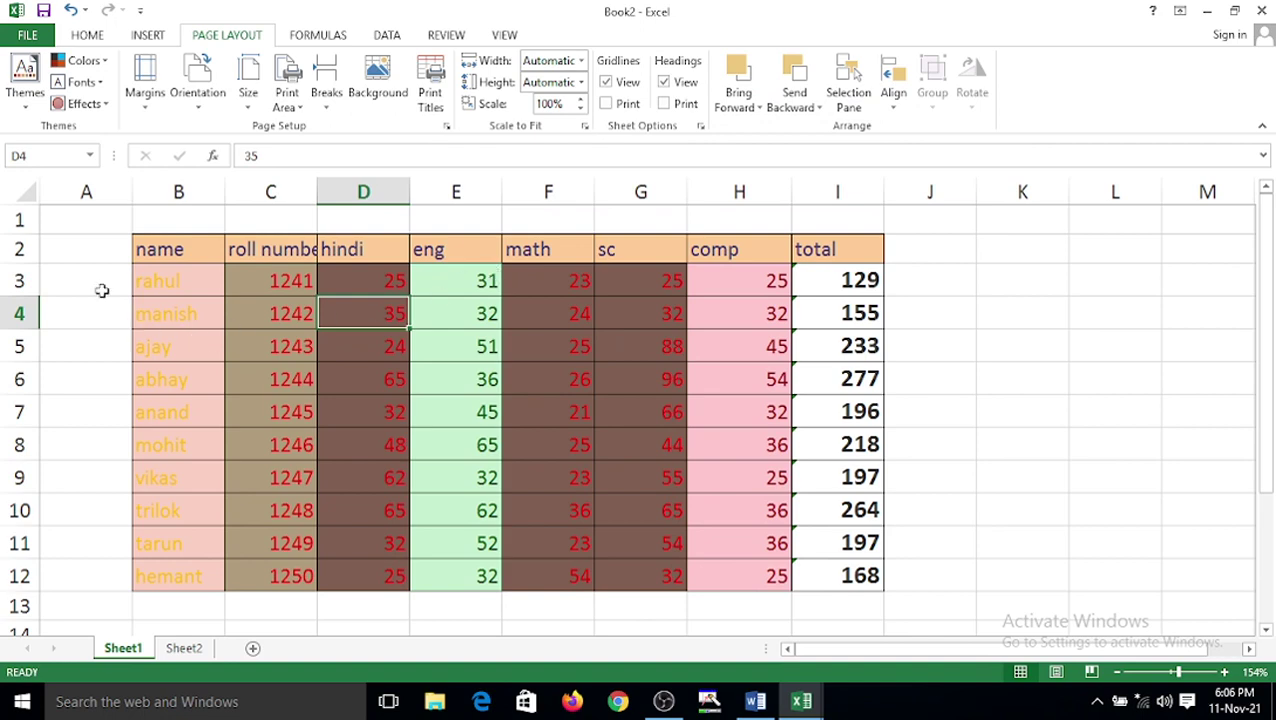
- Change the workbook's theme colors to the built-in Green set
click(100, 62)
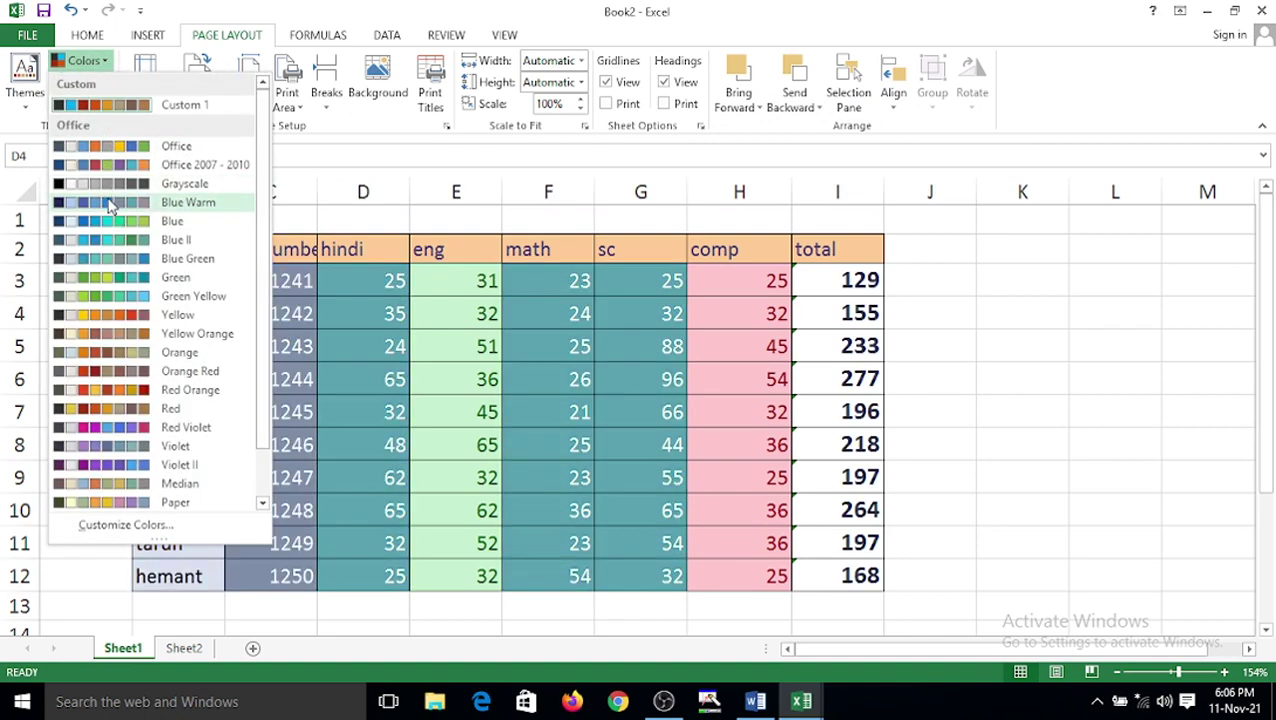
click(171, 277)
click(561, 508)
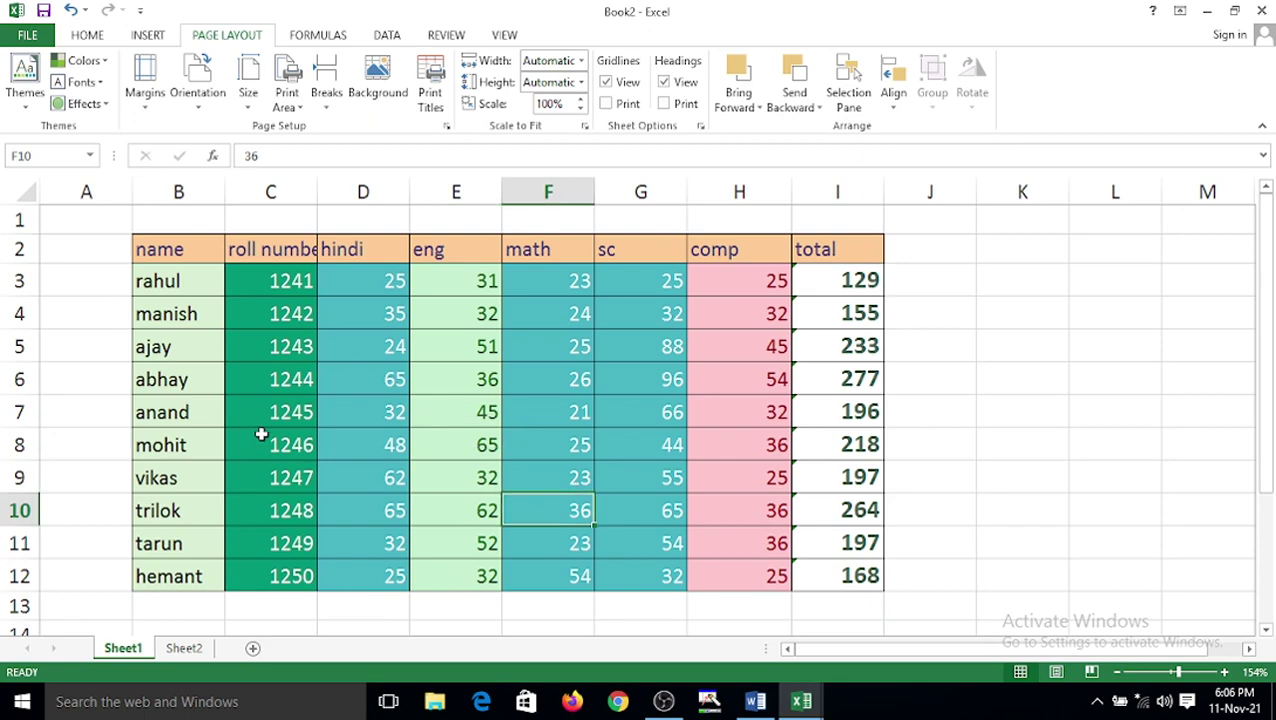
click(100, 63)
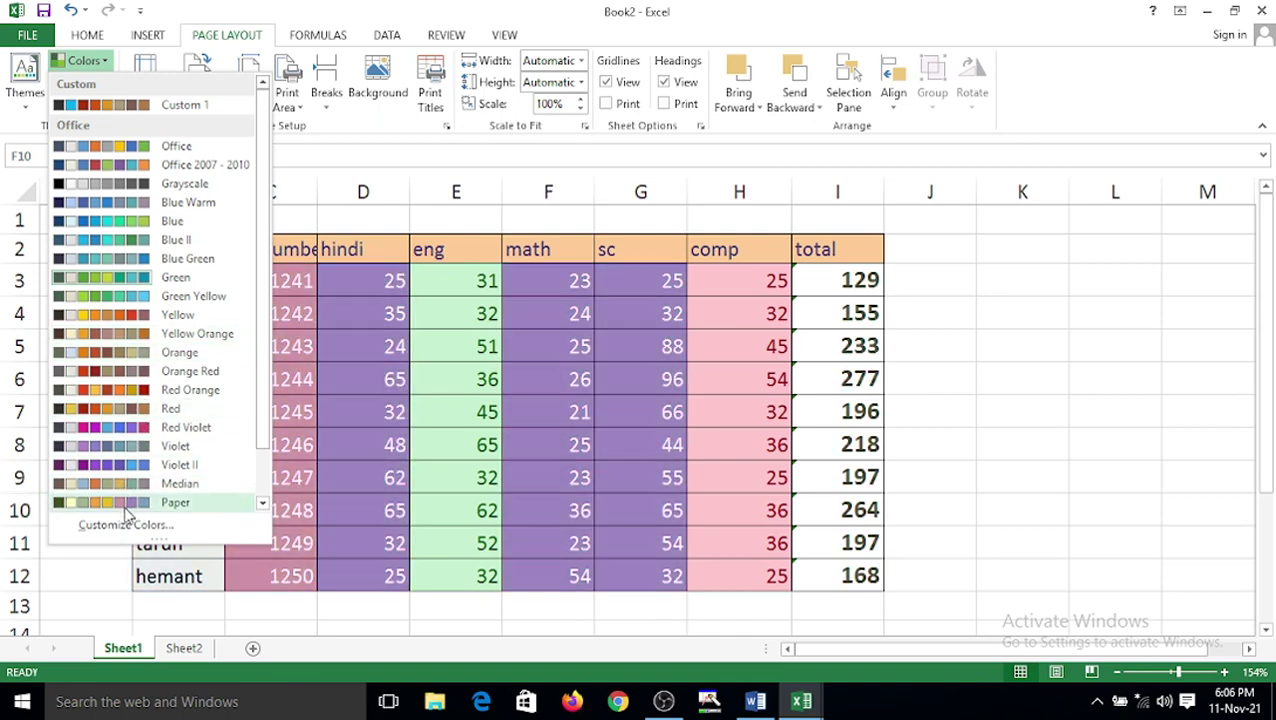
click(448, 348)
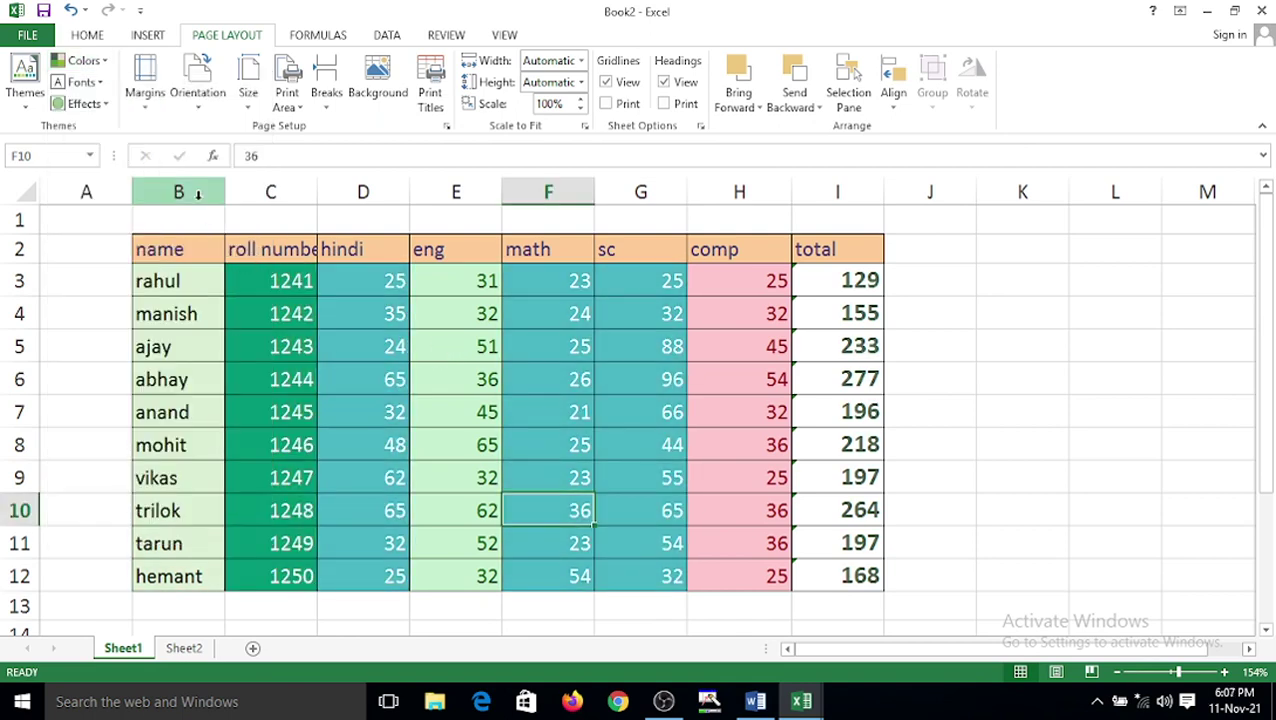
- Start a new custom theme font set with Cartoon Hollow as the heading font
click(99, 89)
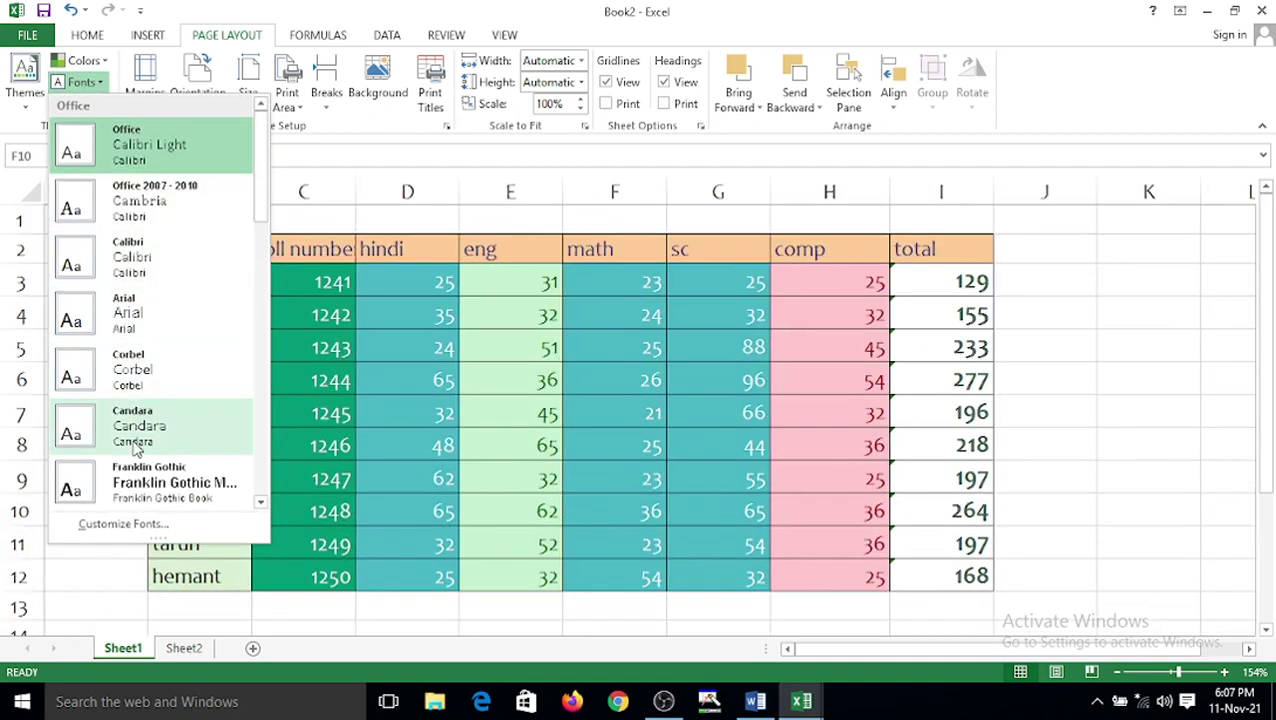
scroll(160, 430, down, 6)
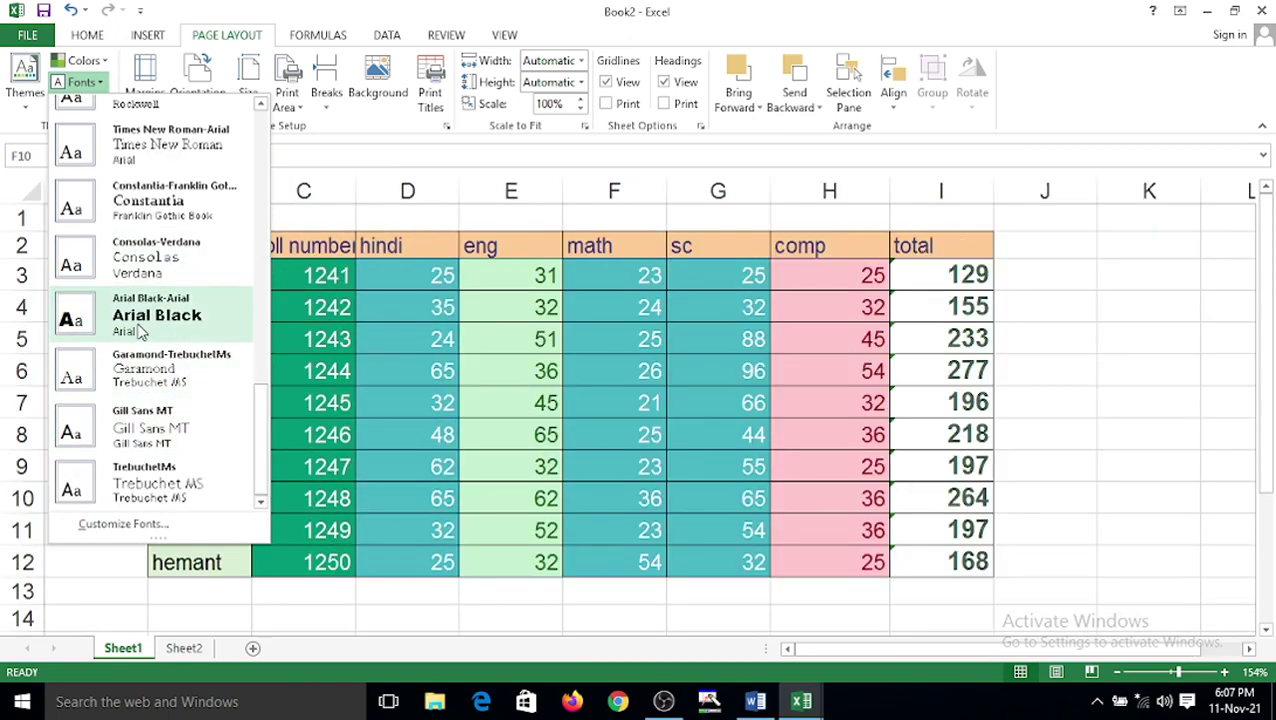
click(115, 524)
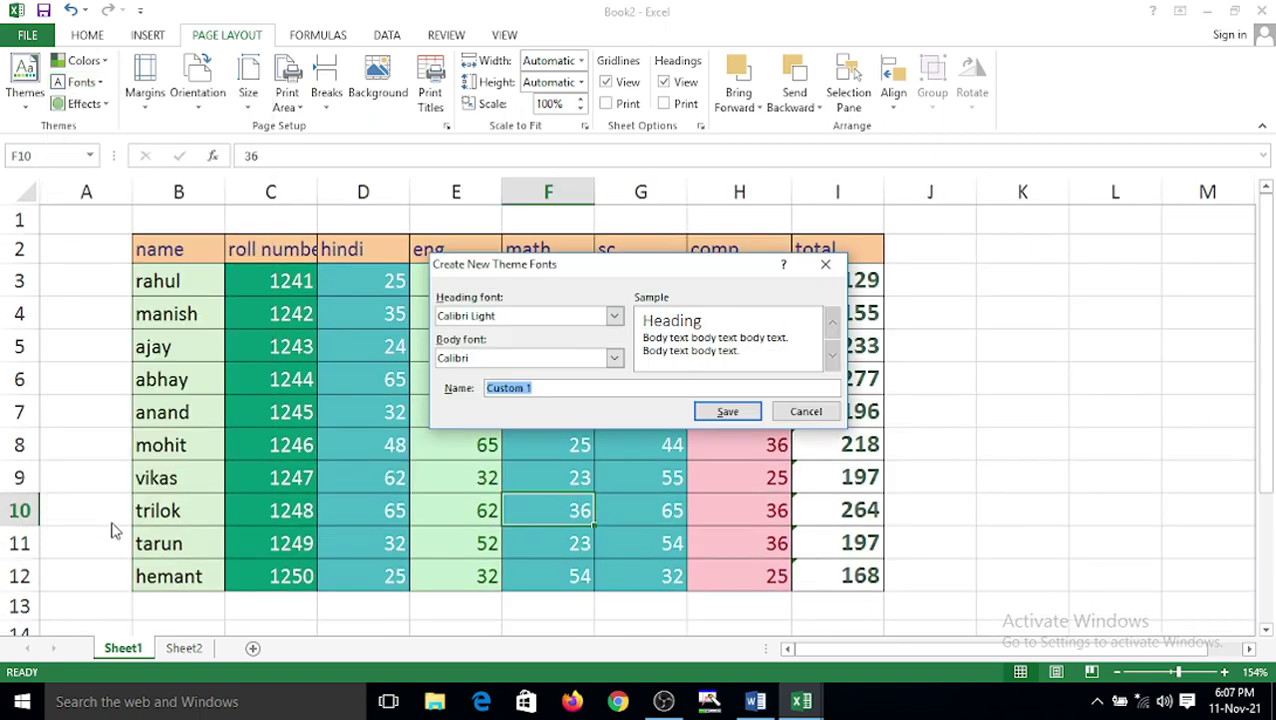
drag(625, 276, 442, 183)
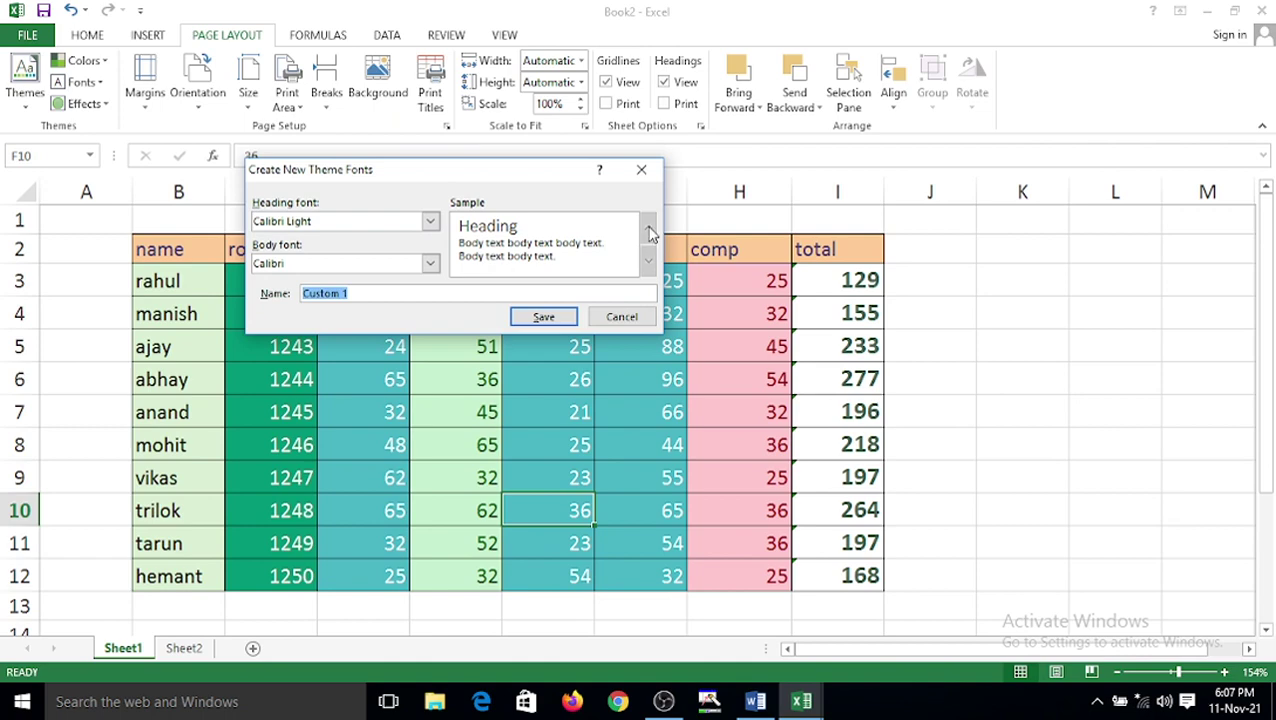
click(430, 221)
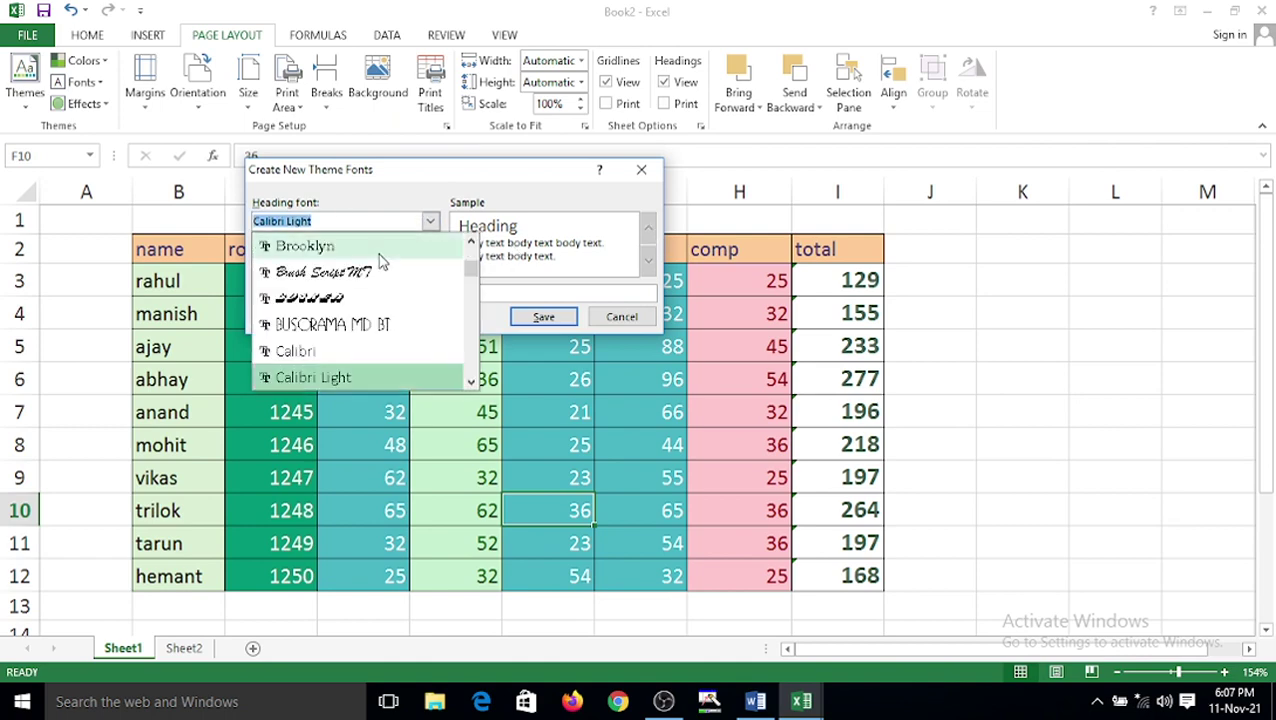
scroll(385, 290, down, 3)
scroll(388, 313, down, 2)
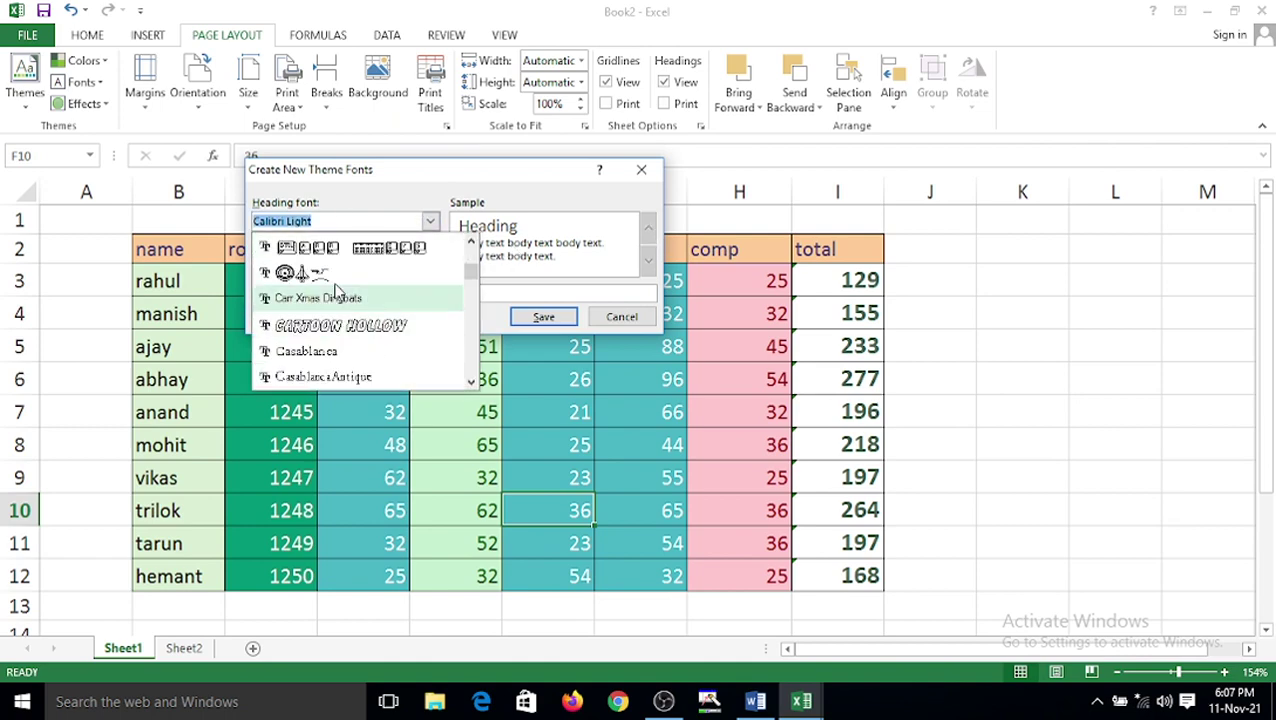
click(355, 330)
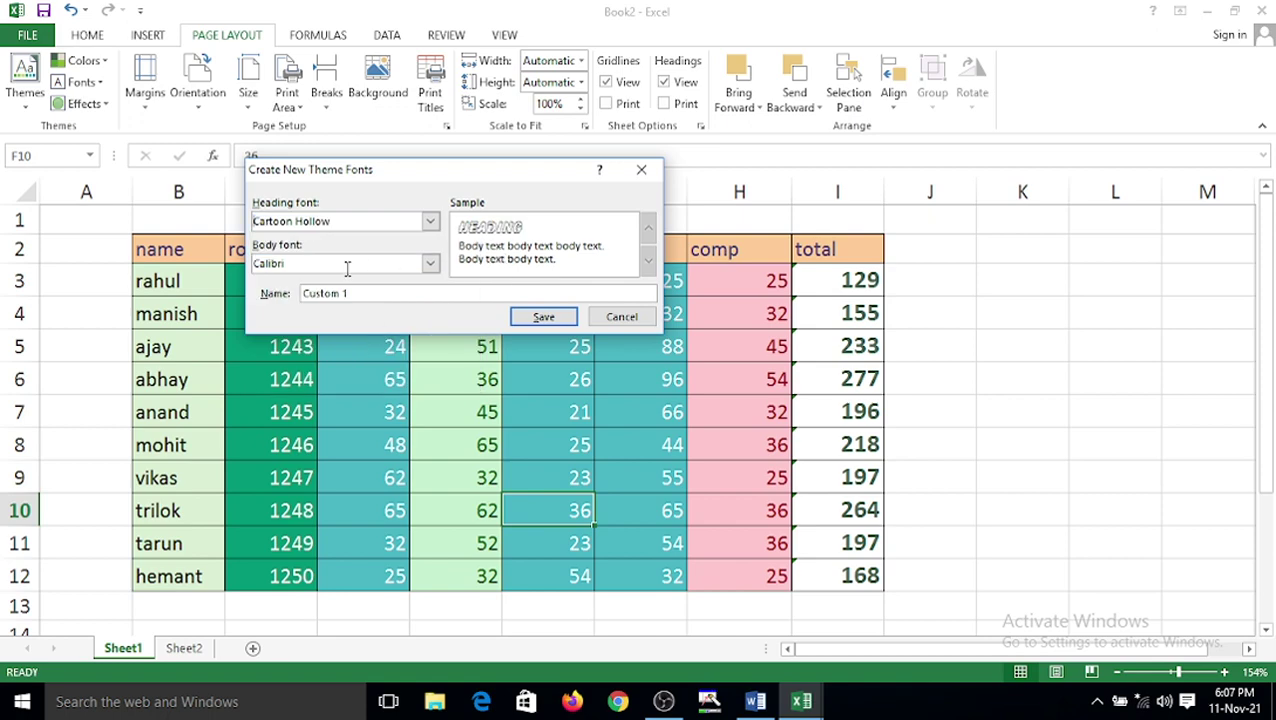
- Set the body font to Busker and save the theme font set as Custom 1
click(430, 263)
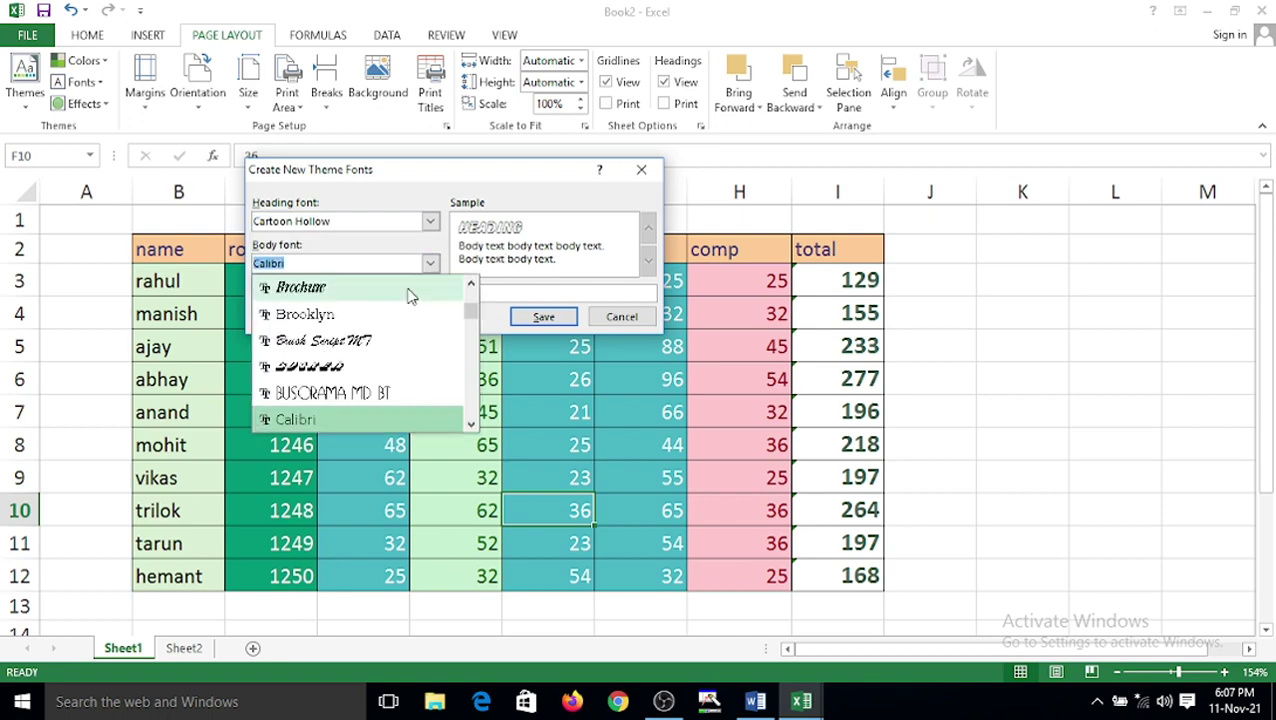
click(311, 368)
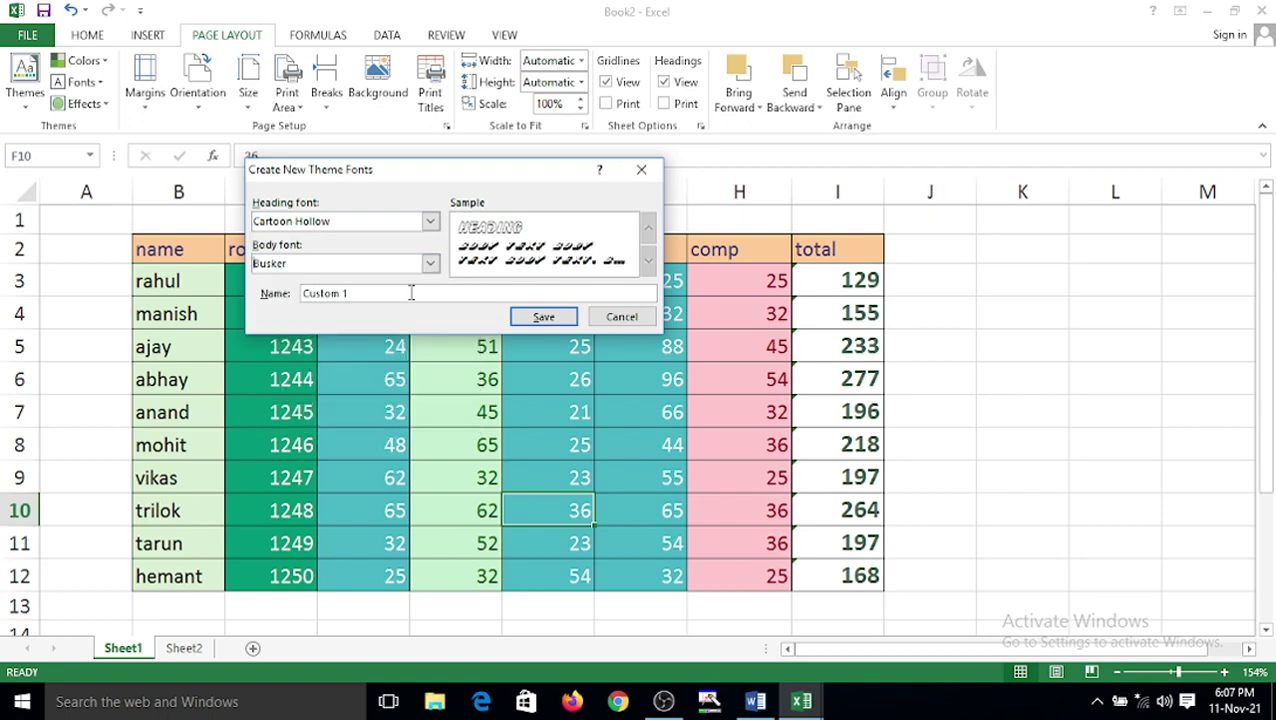
click(541, 317)
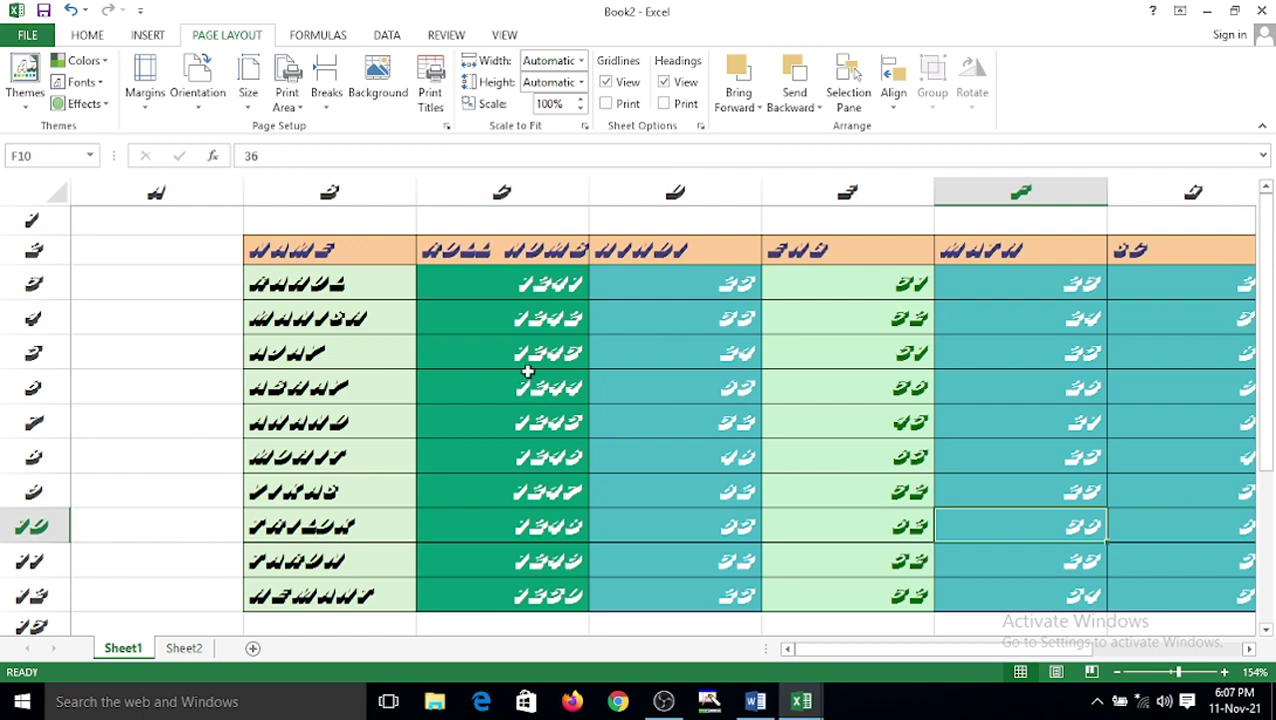
- Change the workbook's theme fonts to the built-in Office set
click(106, 86)
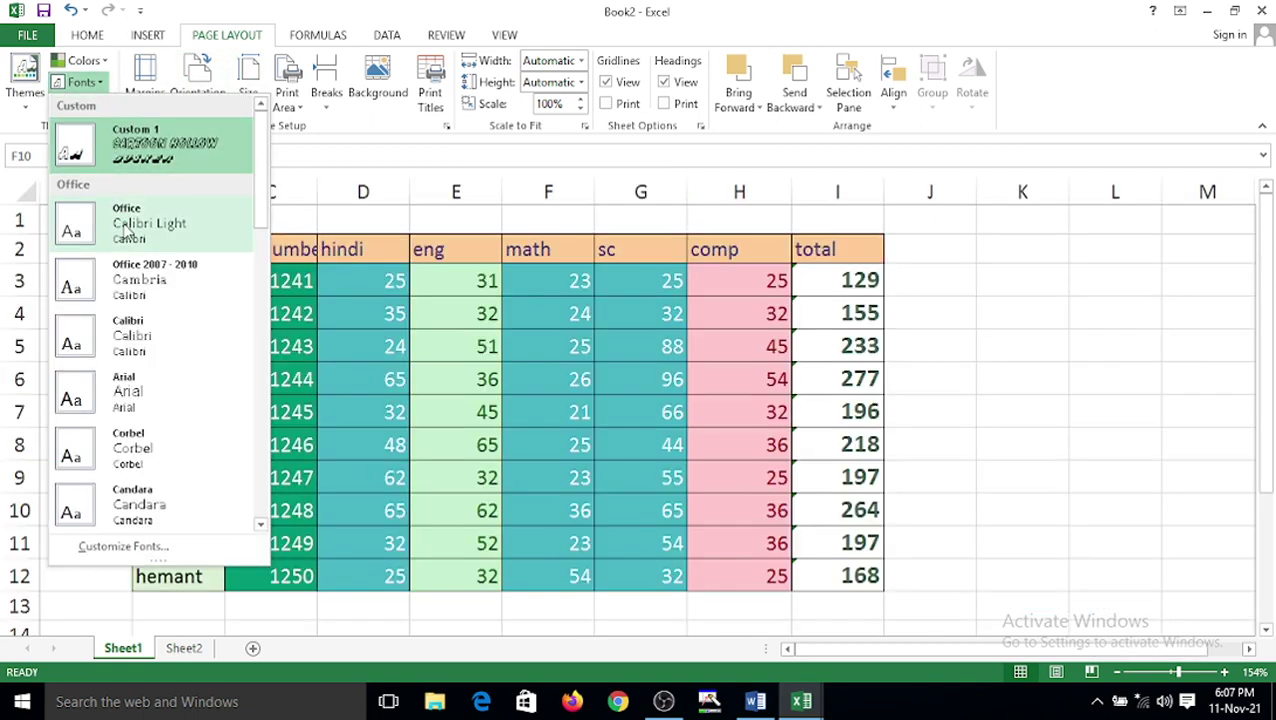
click(124, 222)
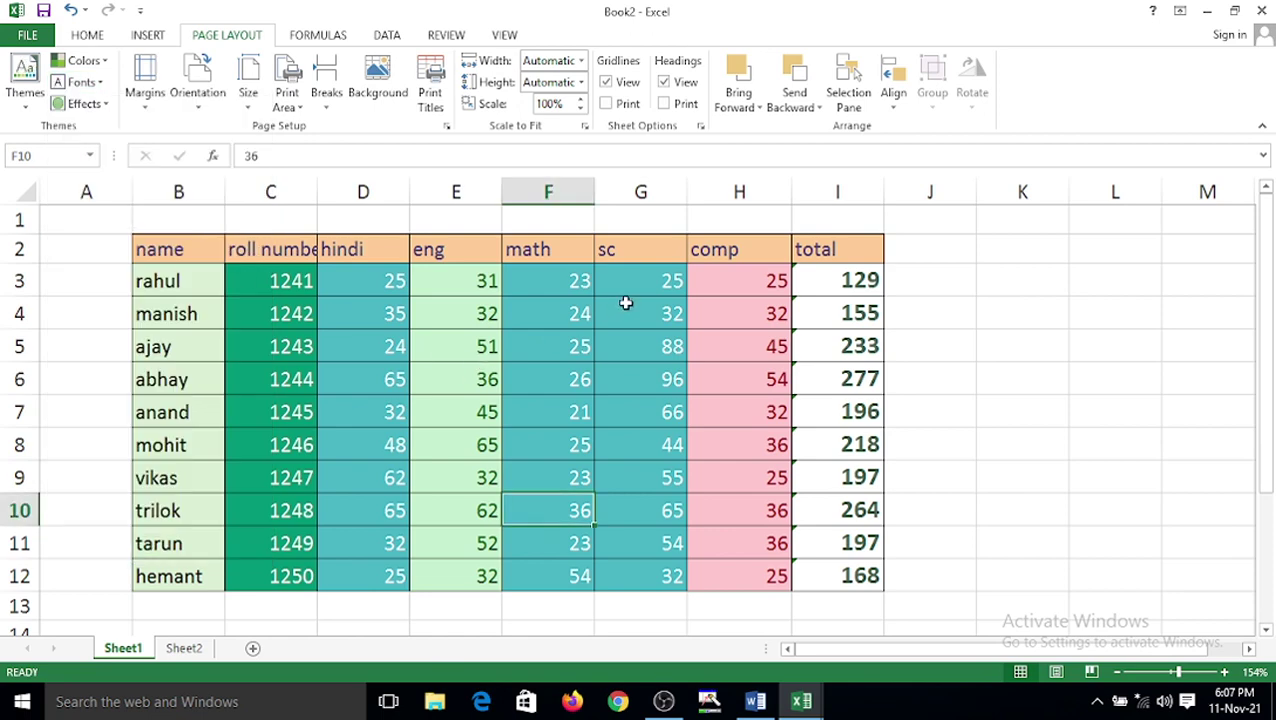
click(665, 704)
click(665, 704)
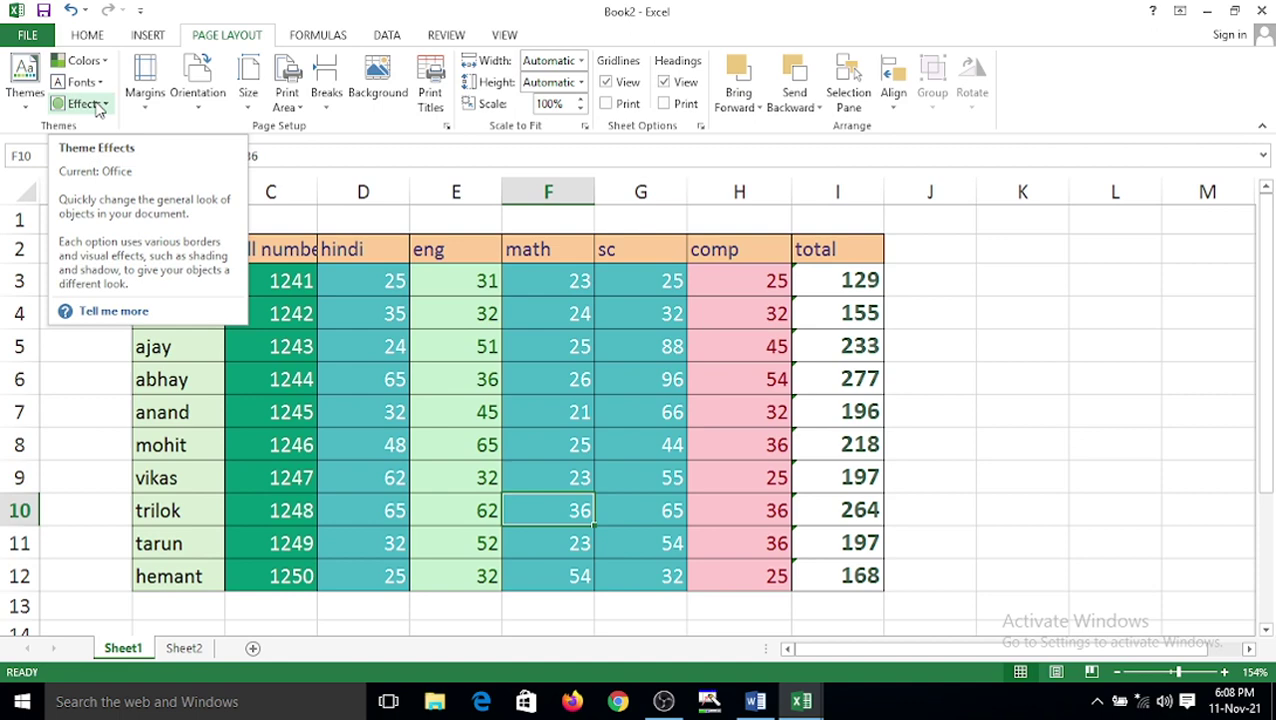
- Select the marks table B2:I12 and preview the available theme font sets on it without applying one
click(399, 381)
drag(150, 250, 838, 573)
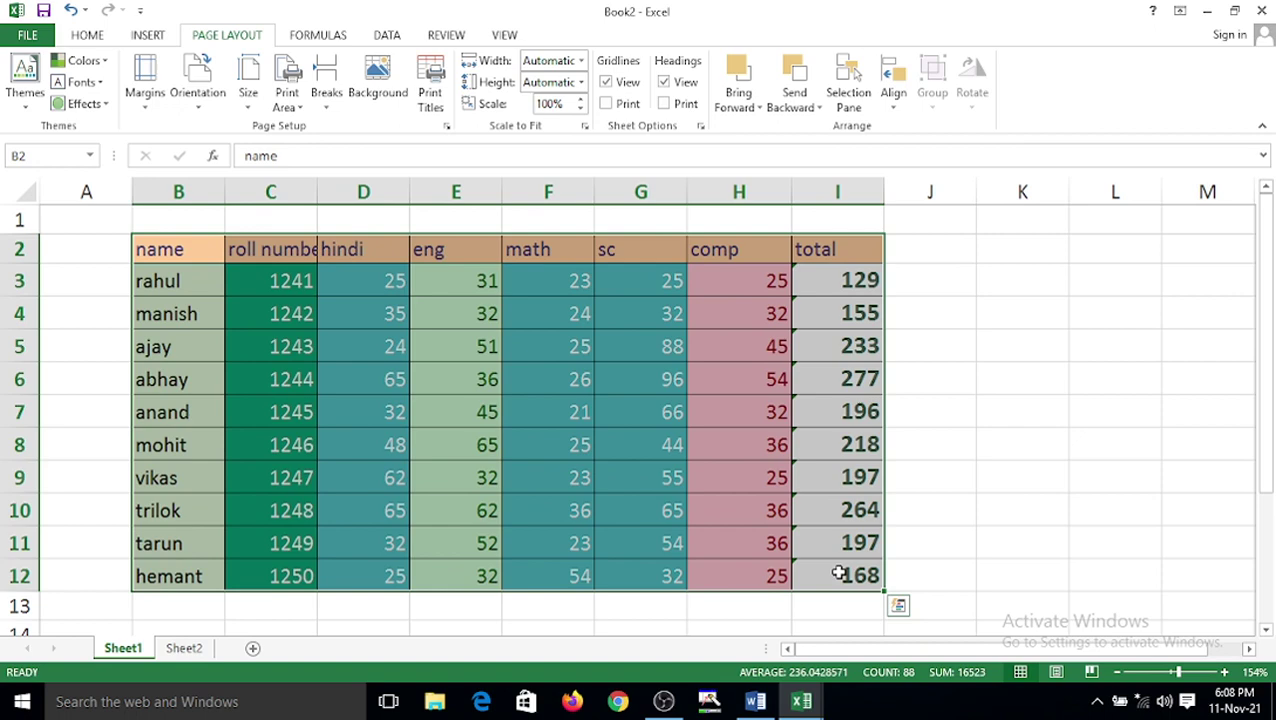
click(84, 82)
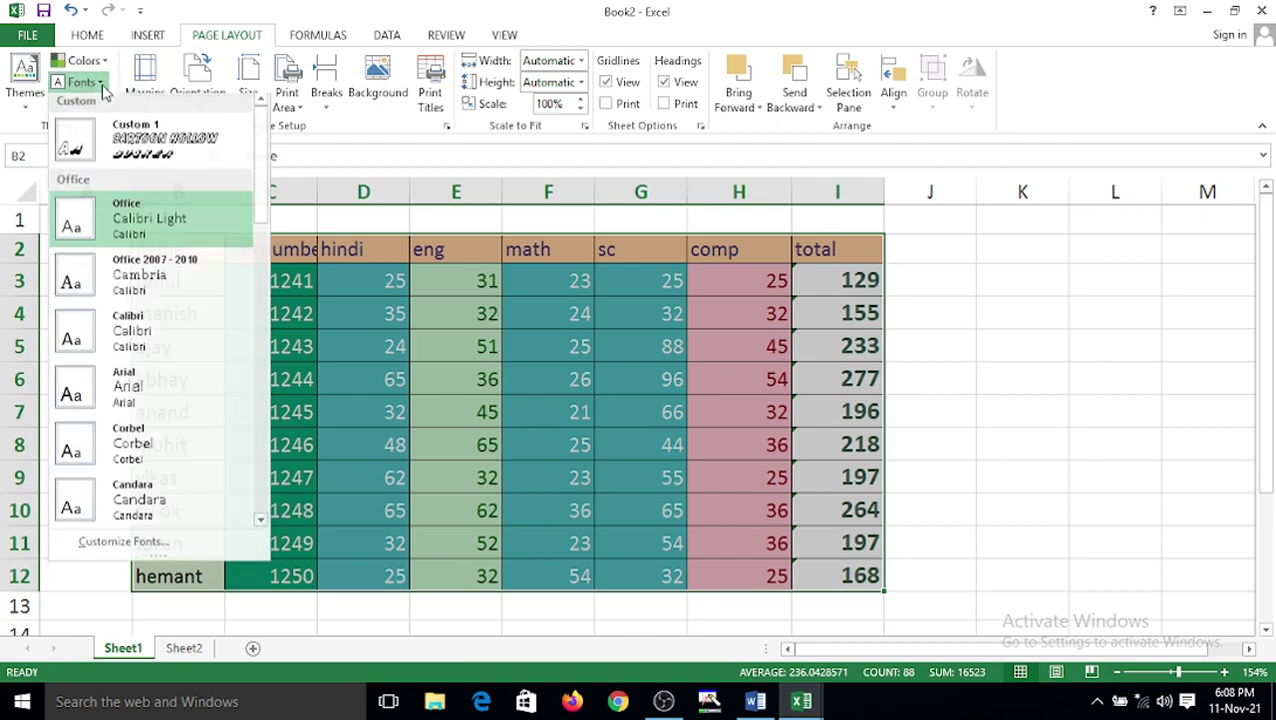
scroll(210, 380, down, 5)
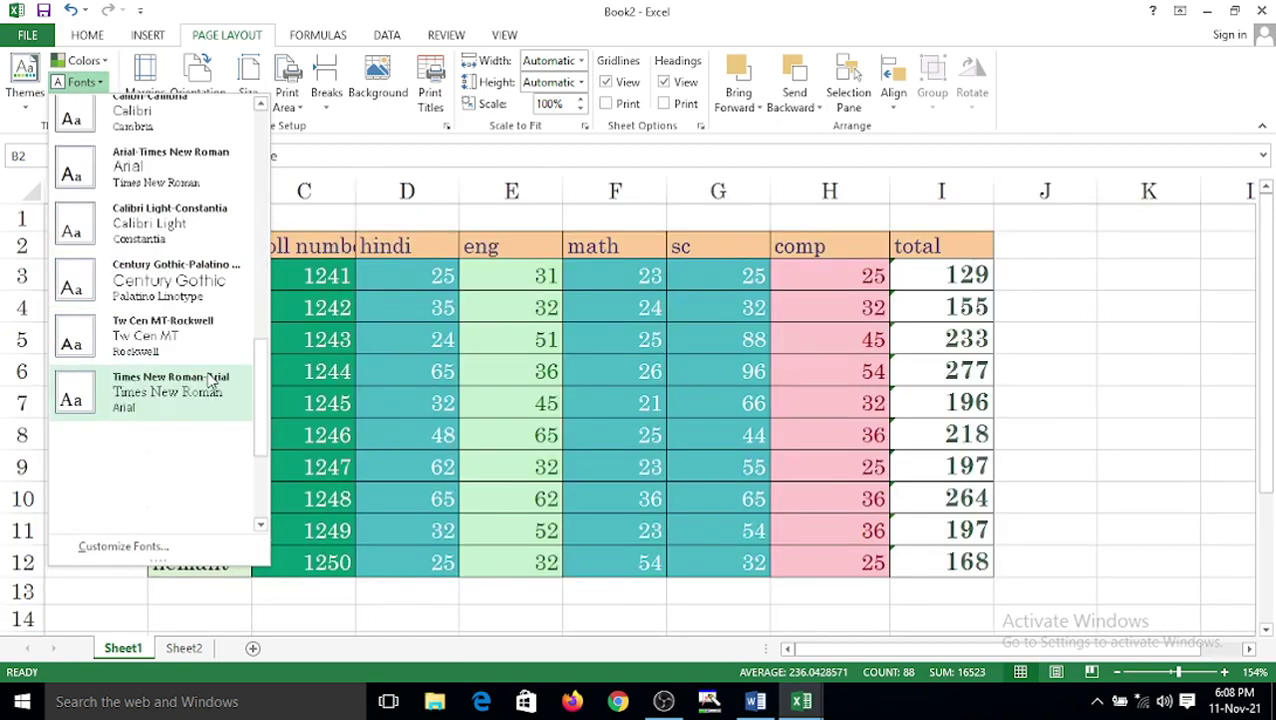
scroll(210, 380, down, 2)
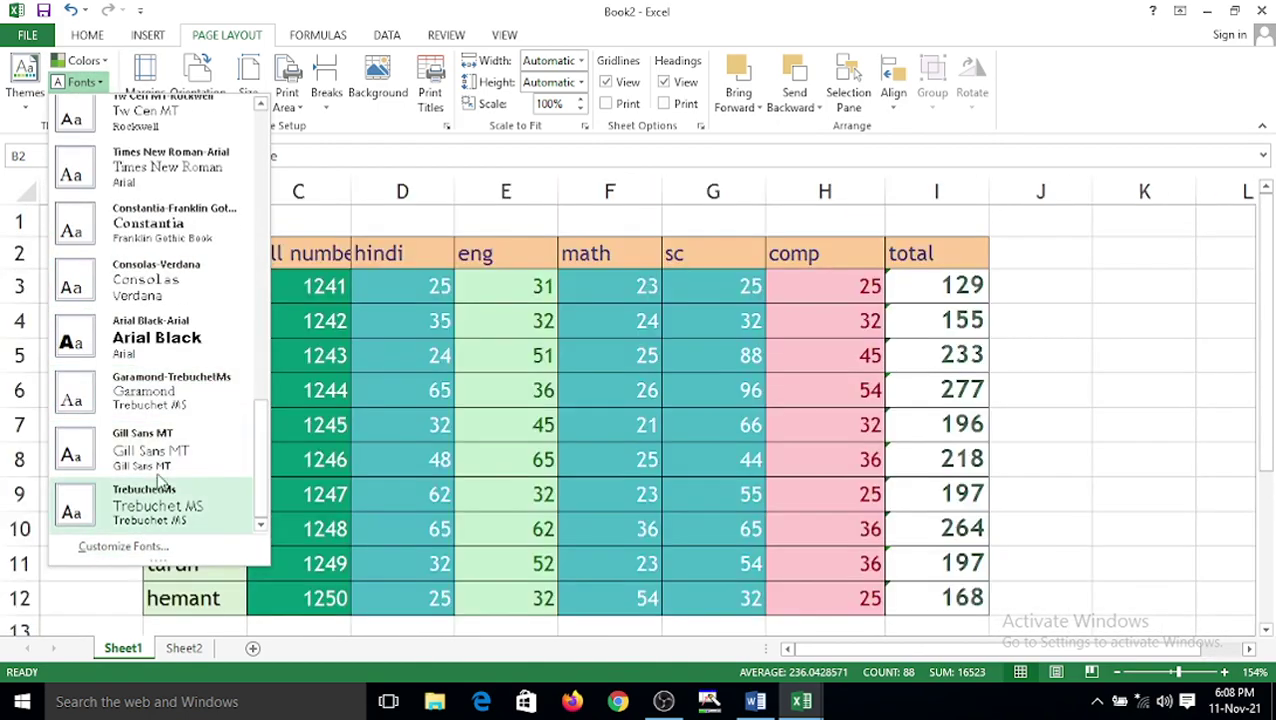
scroll(168, 365, up, 10)
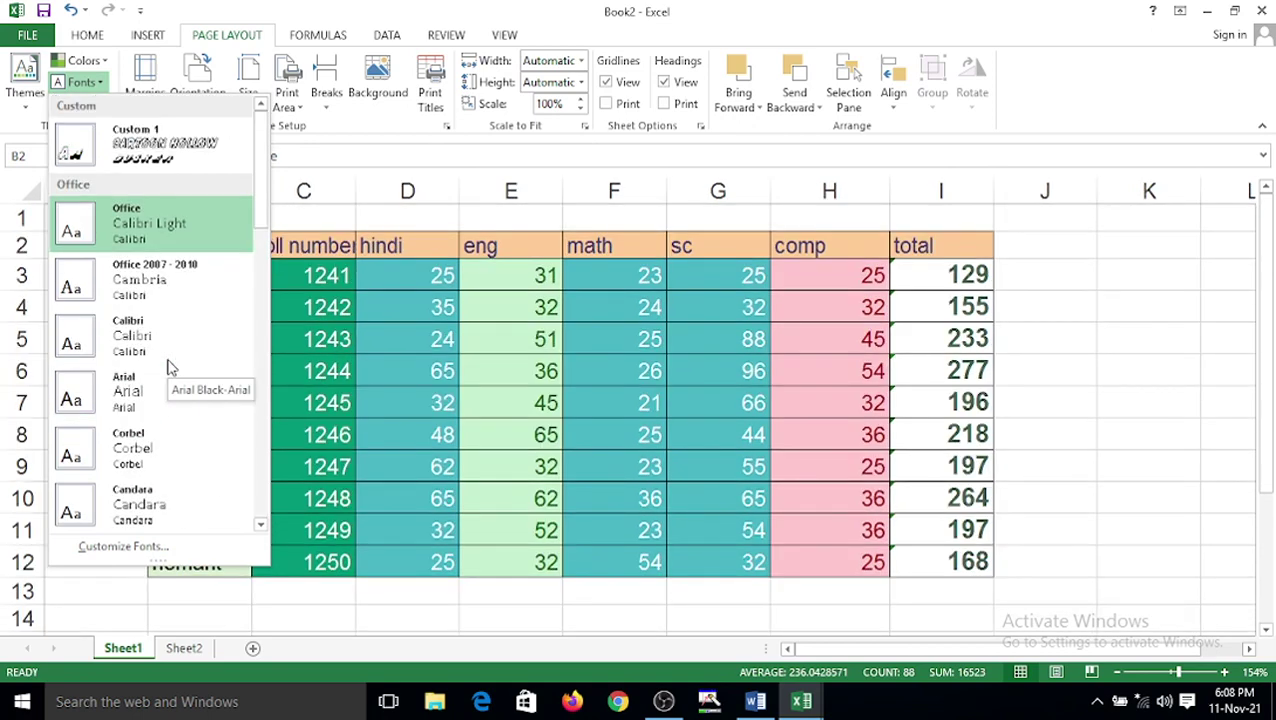
click(281, 536)
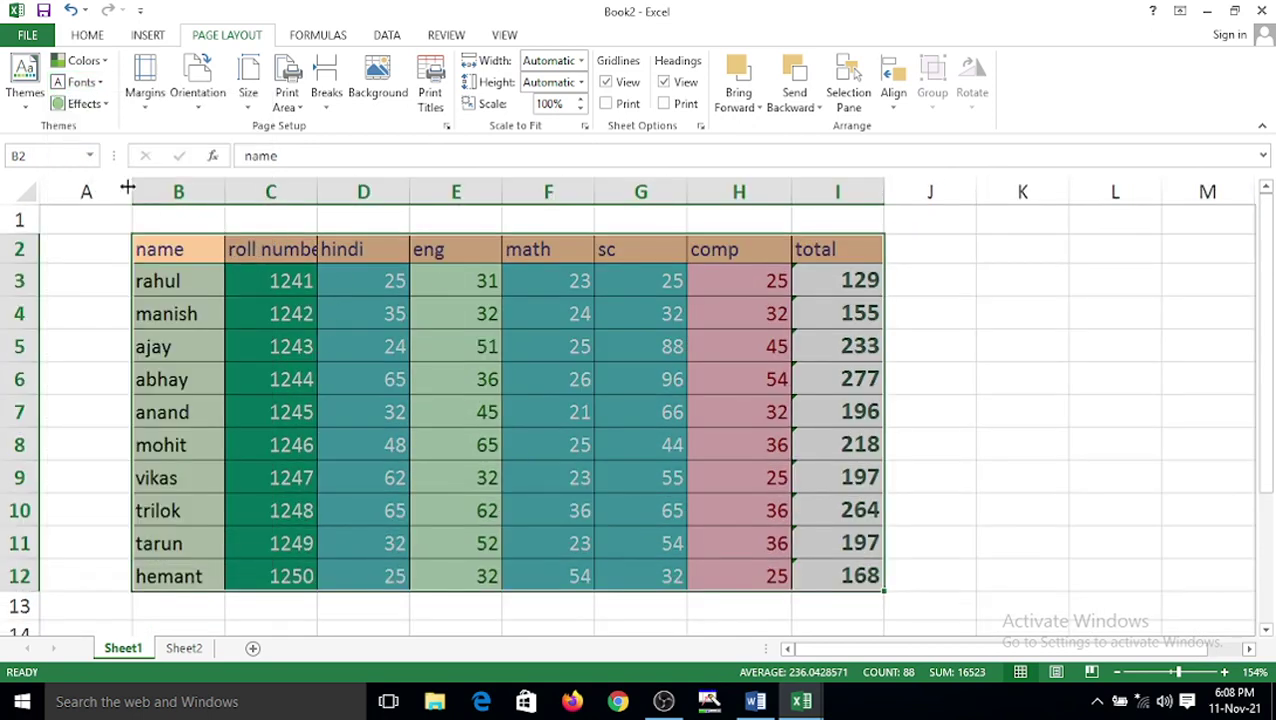
- Browse the individual cell fonts and preview them on the selected marks table without applying one
click(92, 36)
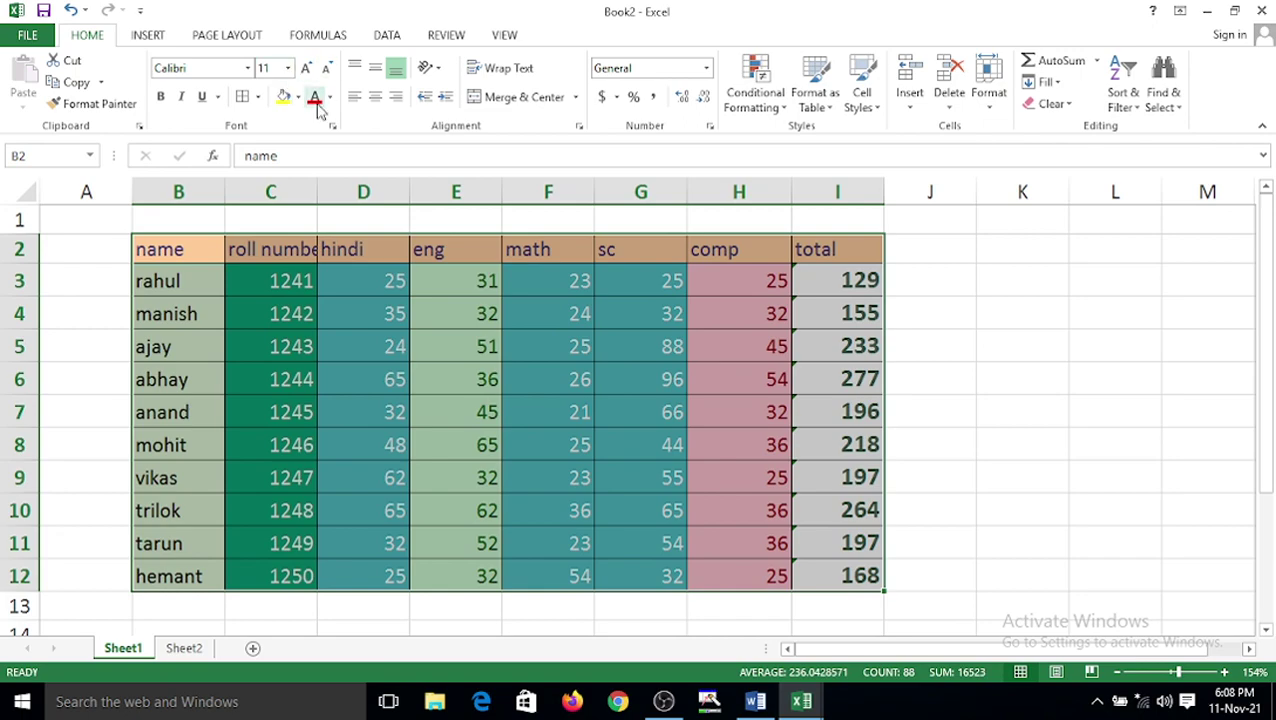
click(248, 68)
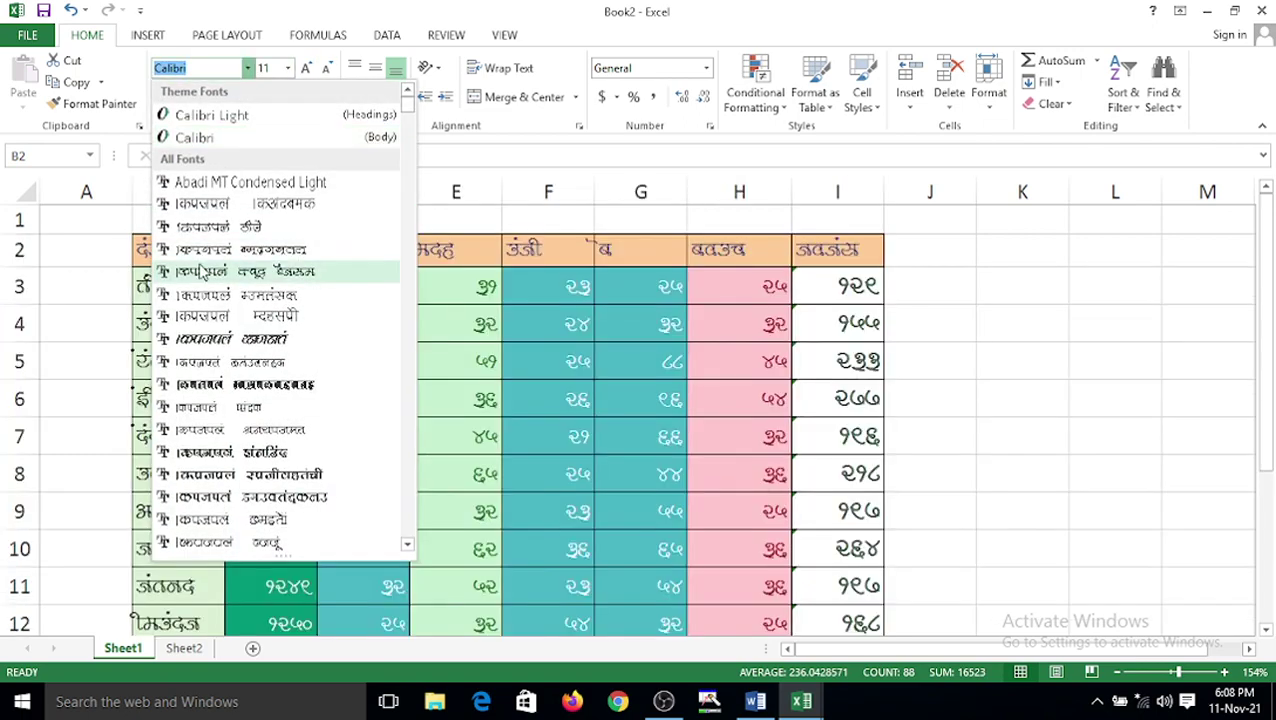
scroll(250, 347, down, 5)
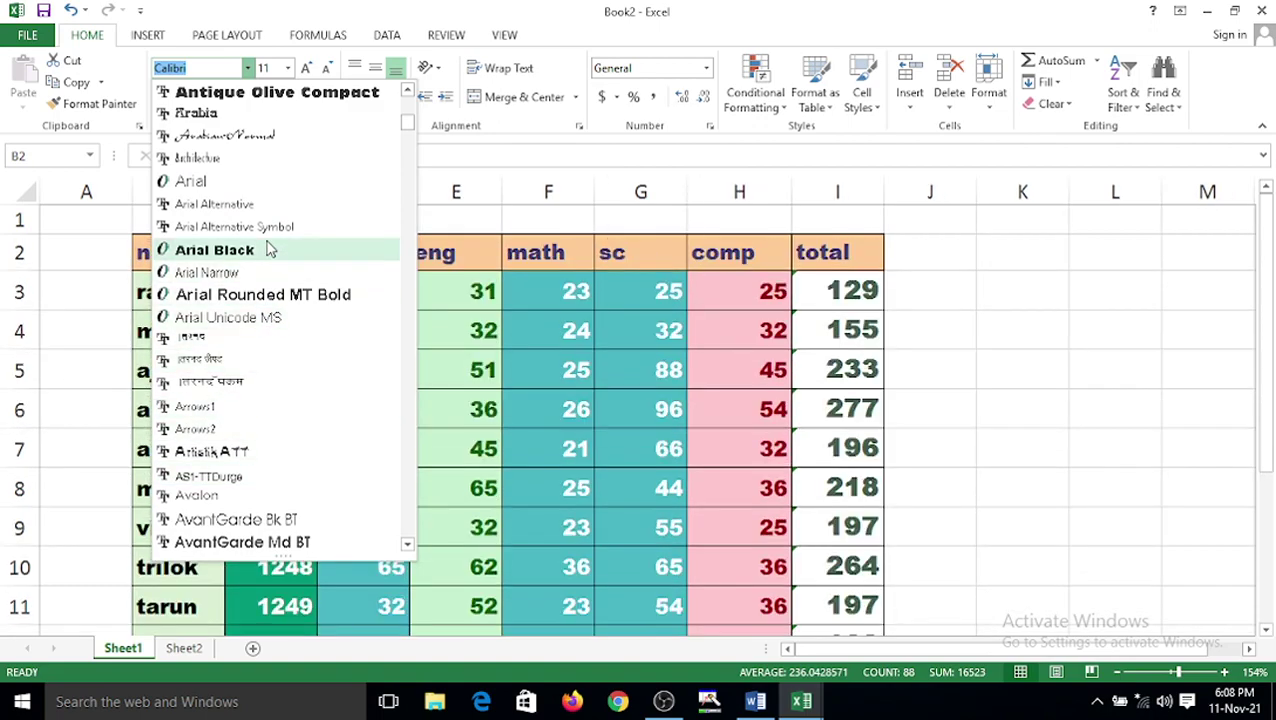
scroll(277, 228, down, 10)
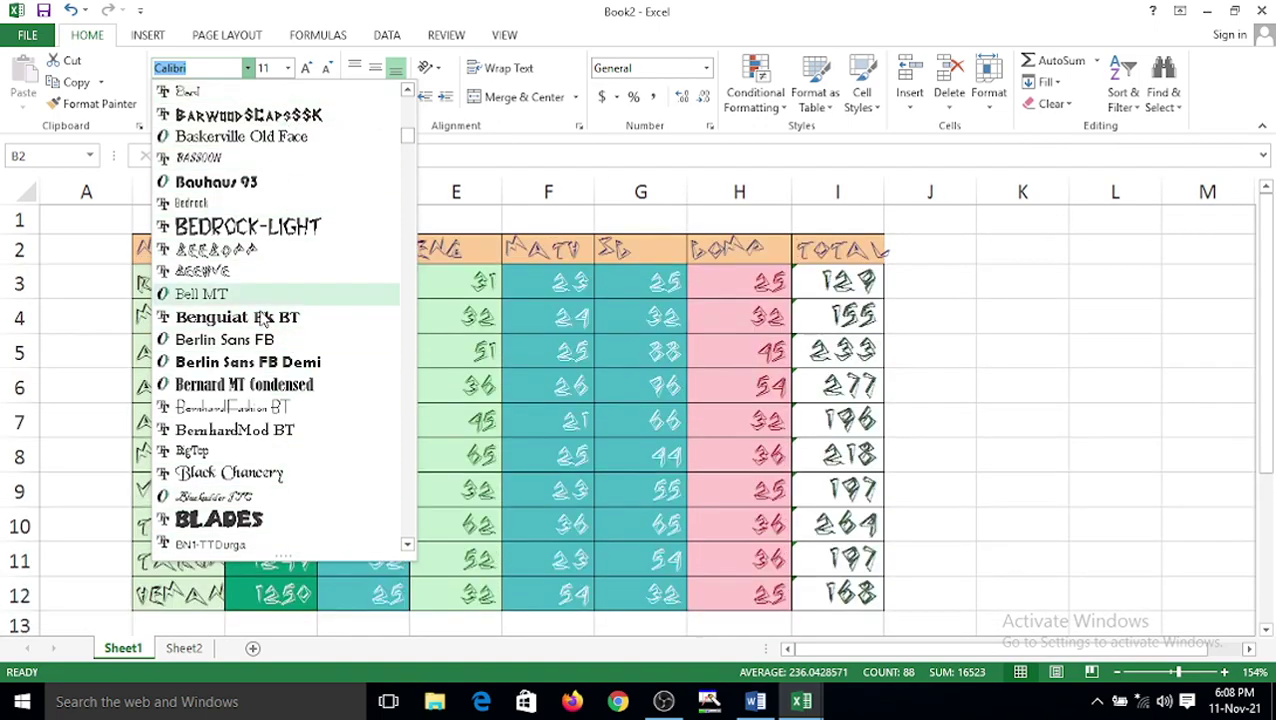
scroll(293, 130, down, 5)
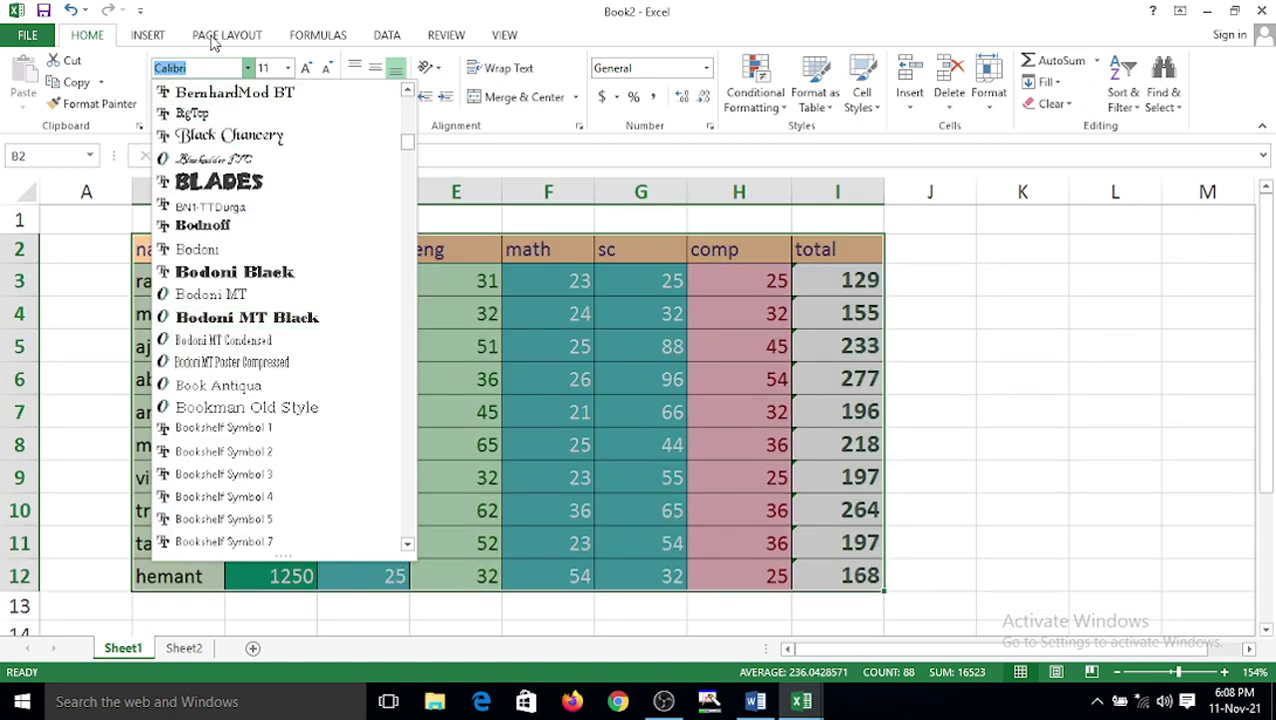
click(208, 34)
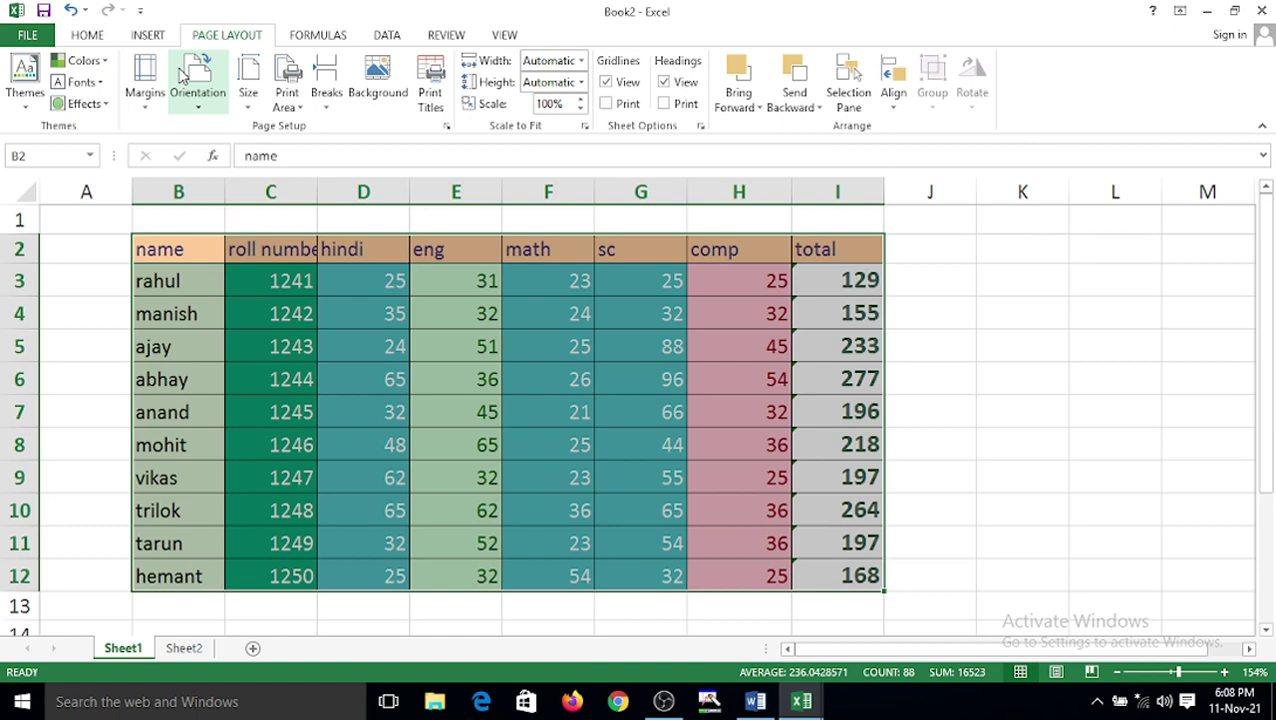
click(90, 36)
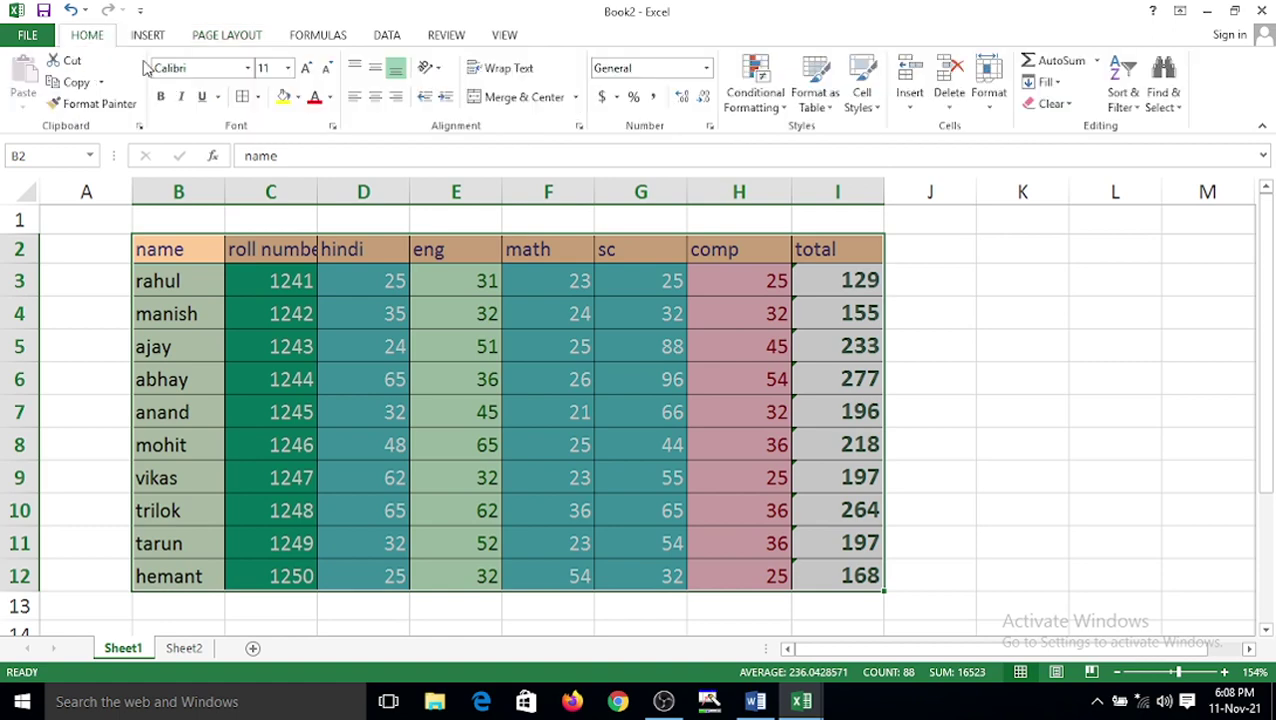
click(247, 68)
scroll(245, 300, down, 15)
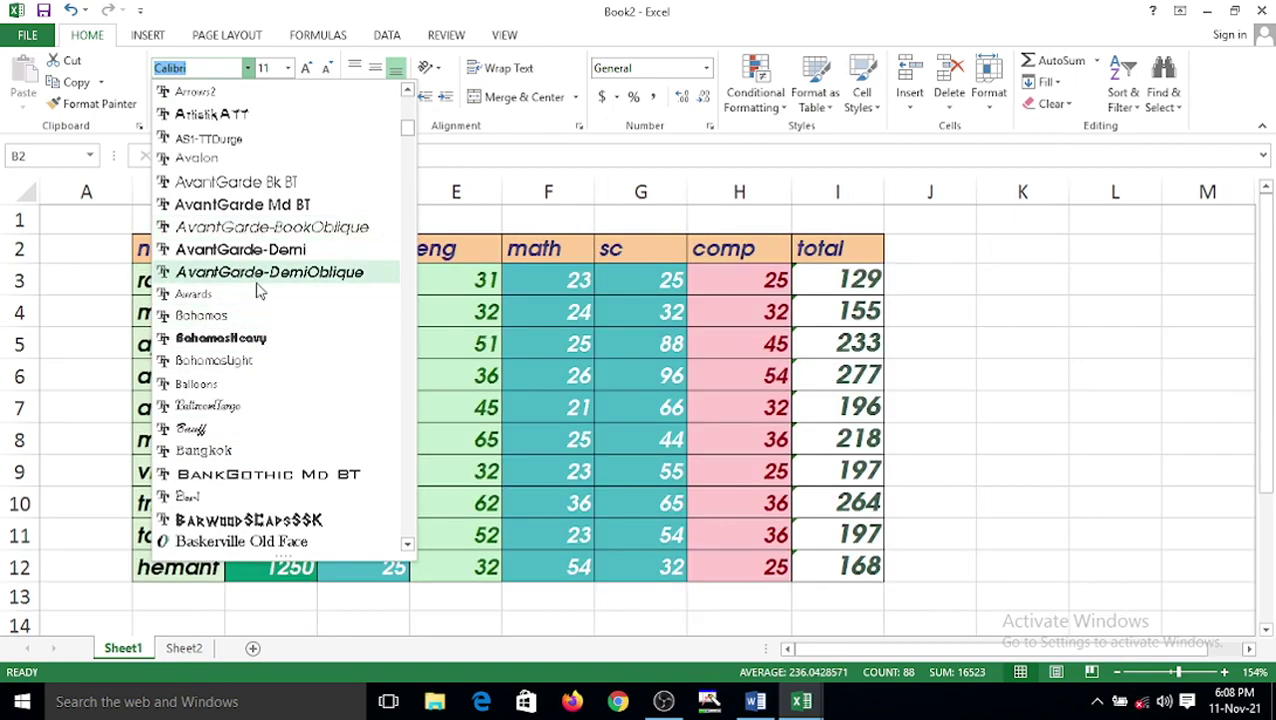
scroll(256, 285, down, 6)
scroll(268, 360, up, 9)
scroll(268, 360, up, 1)
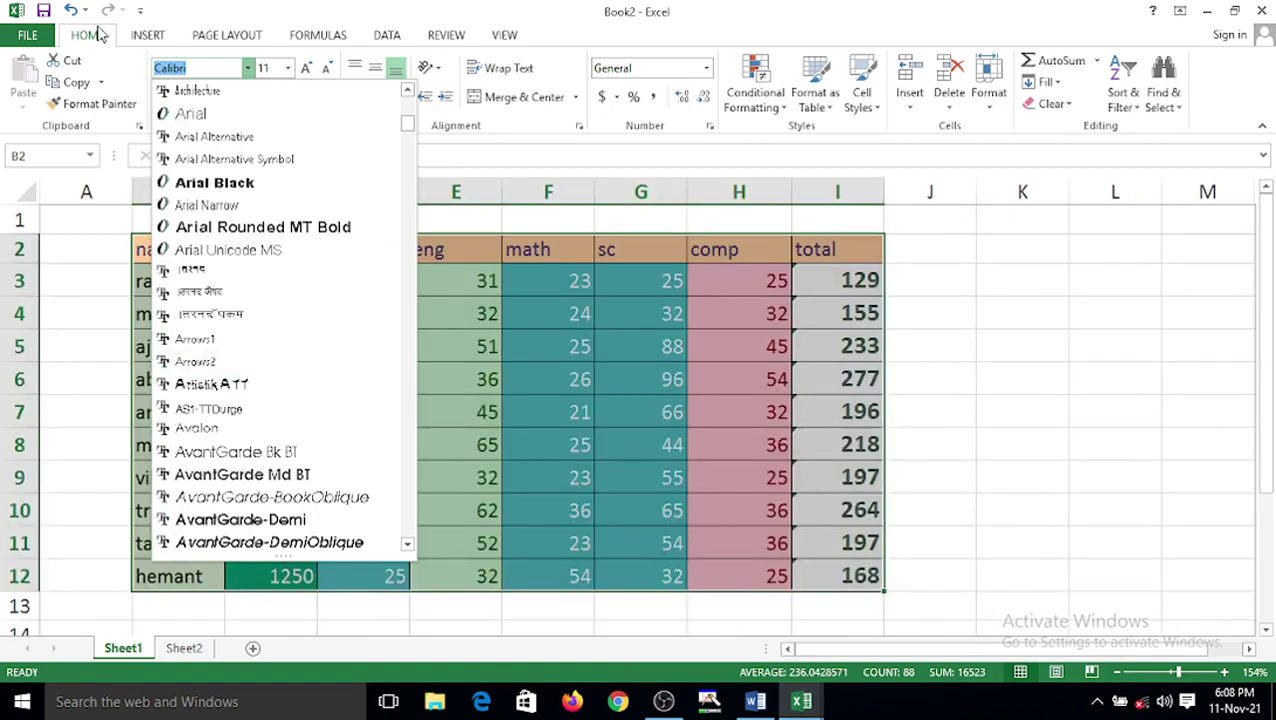
- Apply the Subtle Solids theme effects to the workbook and deselect the marks table
click(147, 35)
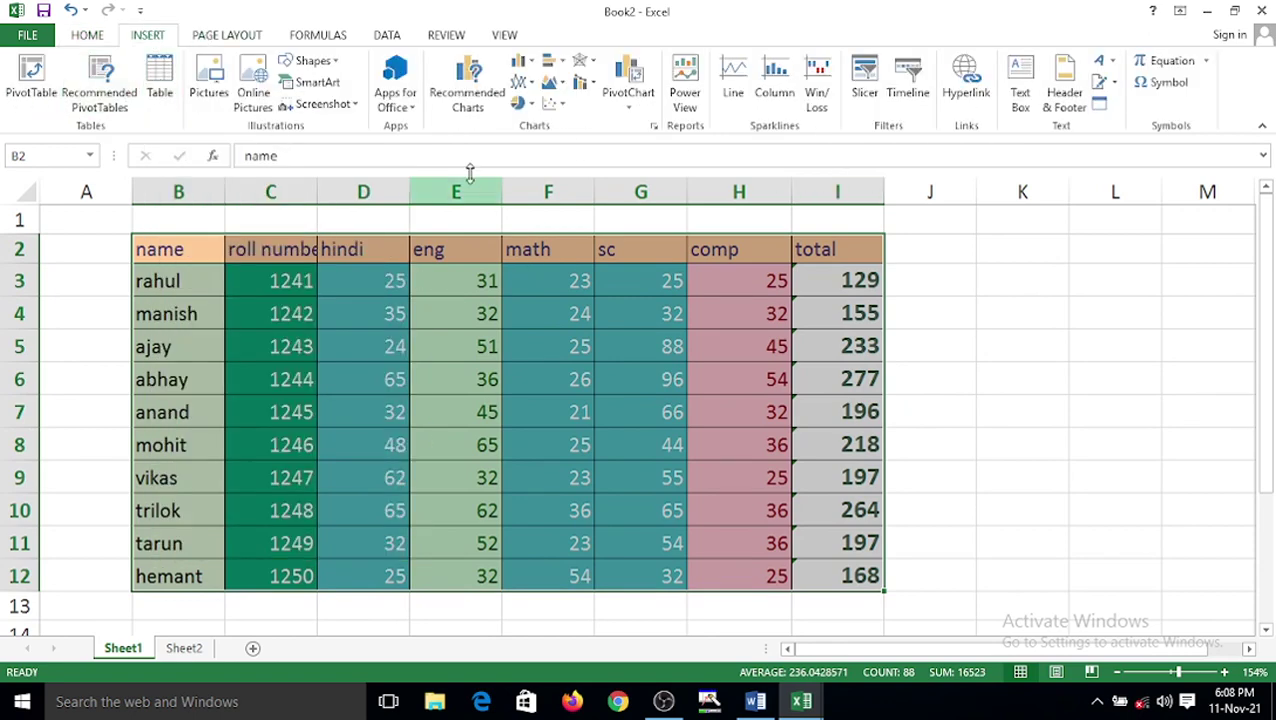
click(227, 36)
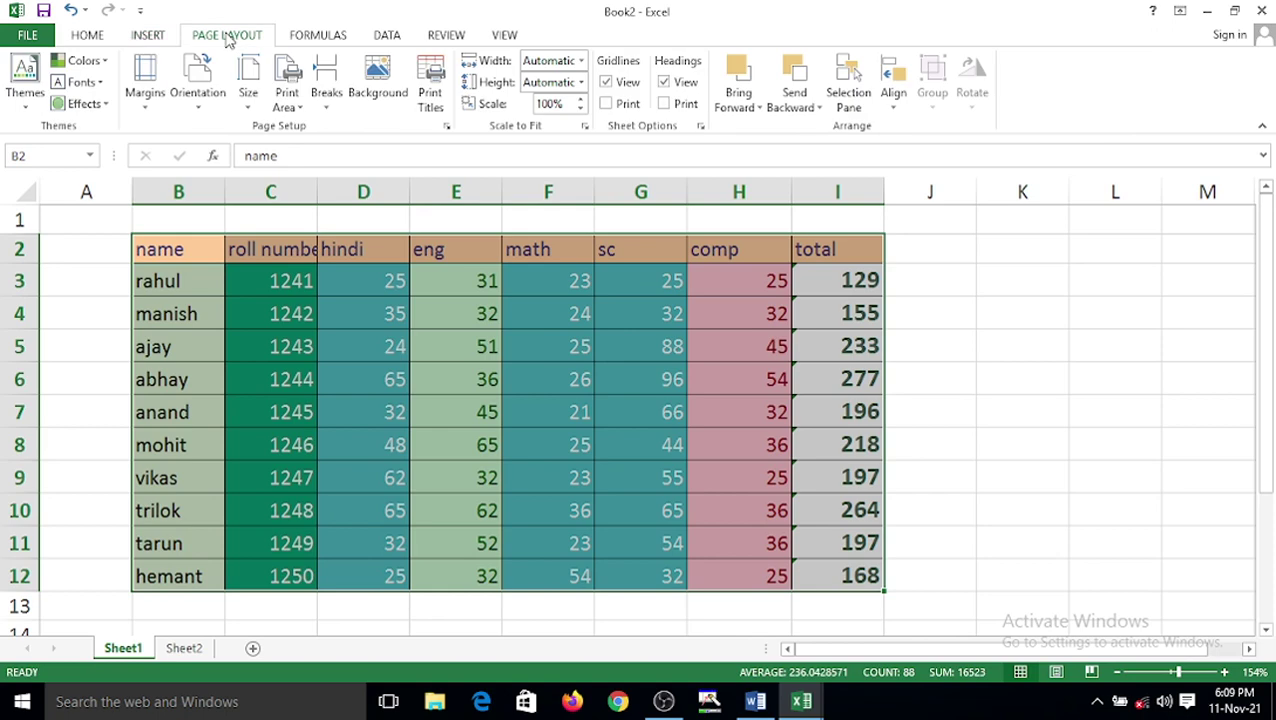
click(104, 106)
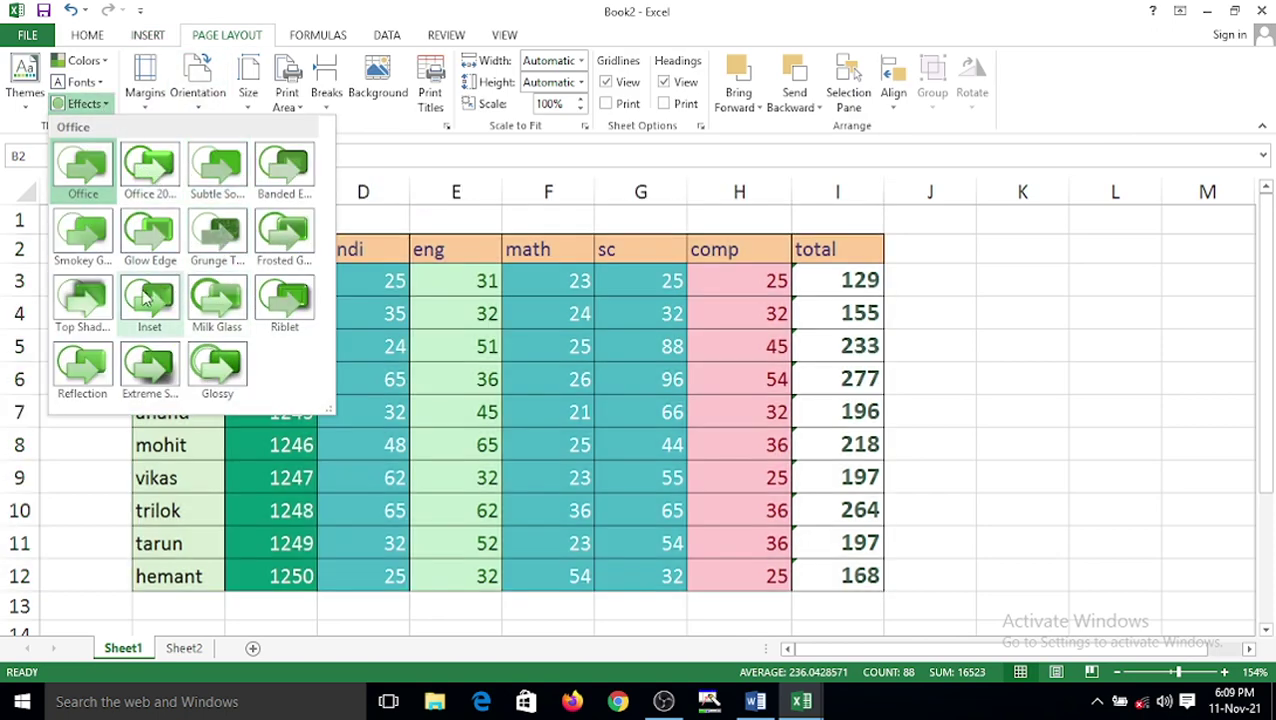
click(233, 174)
click(510, 368)
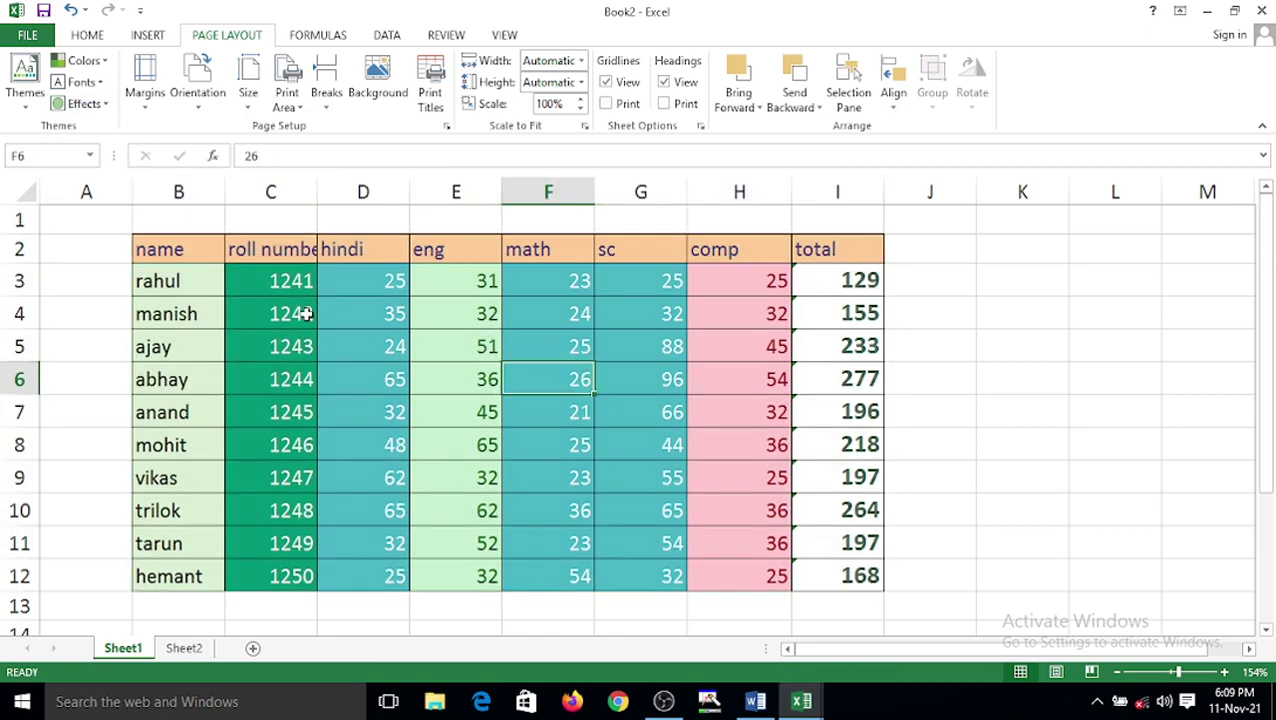
- Select the marks table B2:I12 and change the workbook's theme effects to Glossy
drag(168, 237, 860, 578)
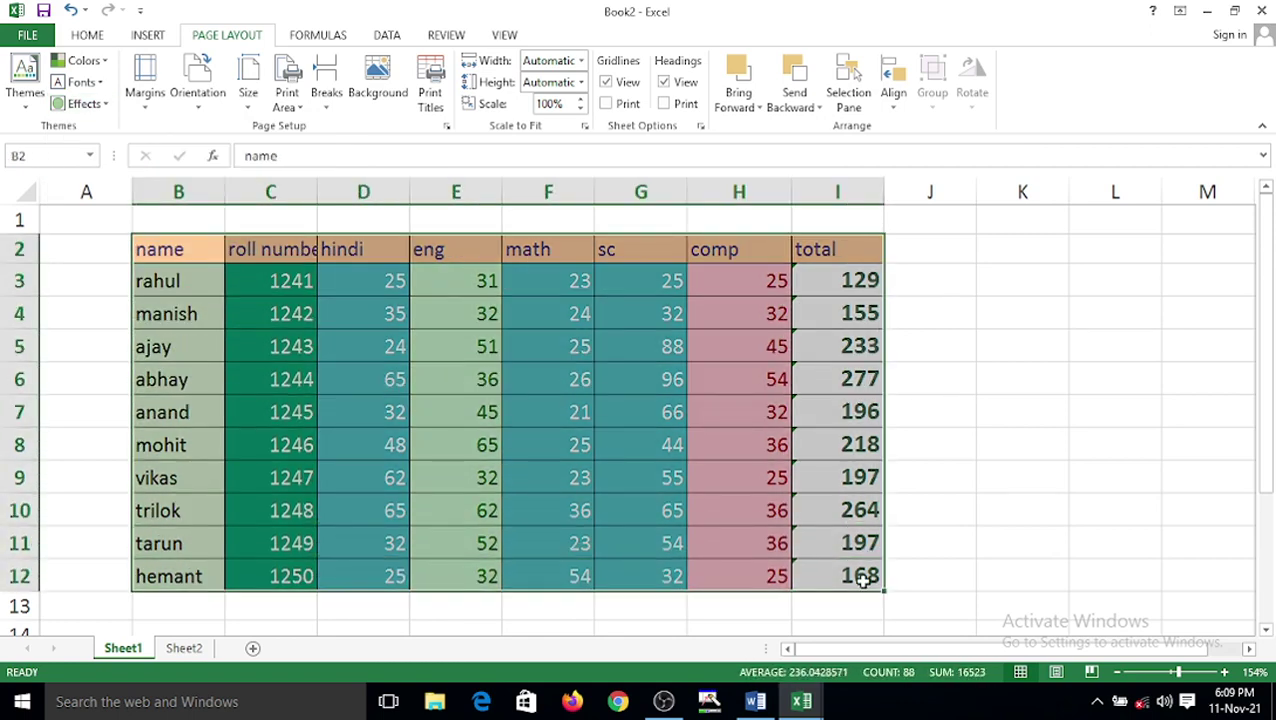
click(84, 103)
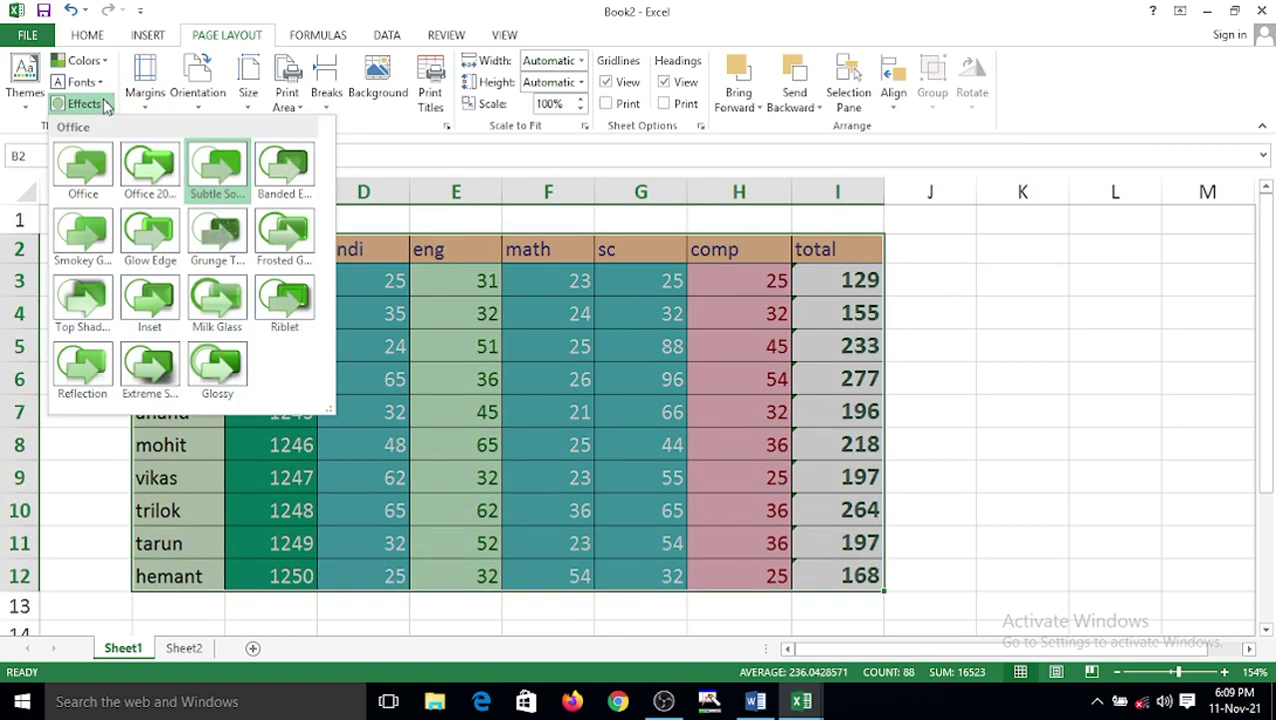
click(217, 380)
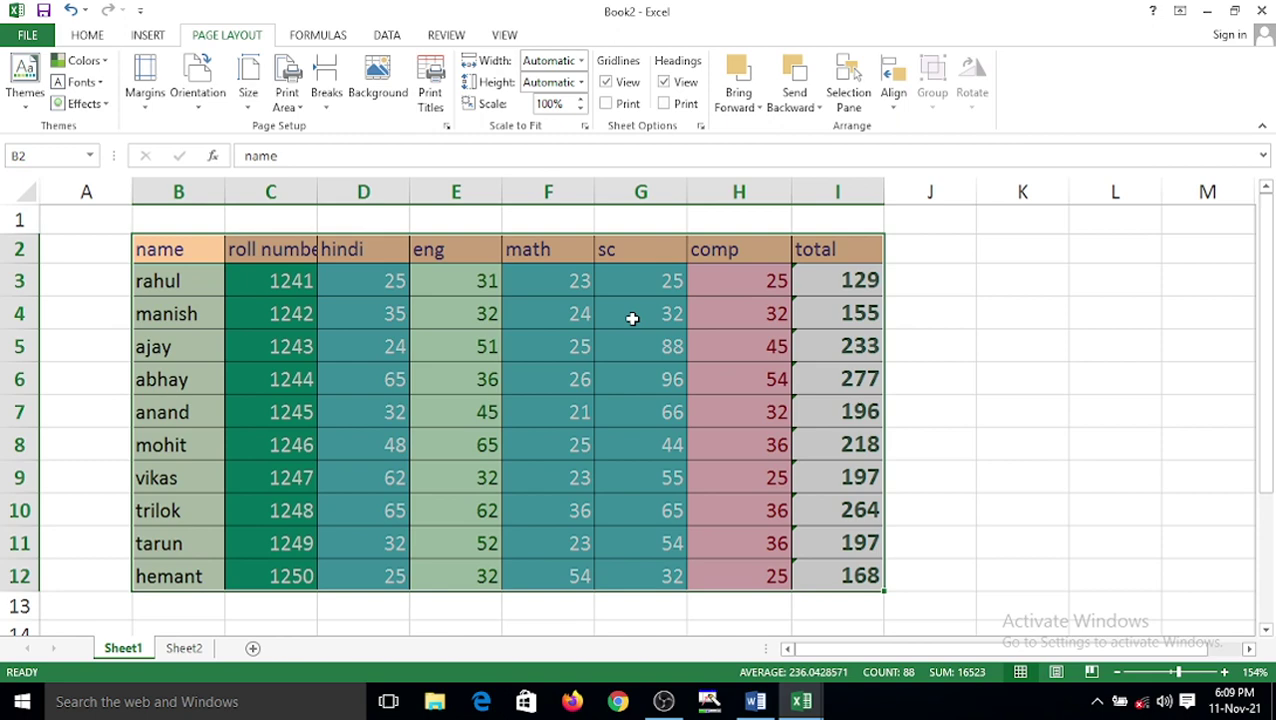
- Switch to Word and close the document recovery list, choosing to remove the recovered files
click(757, 703)
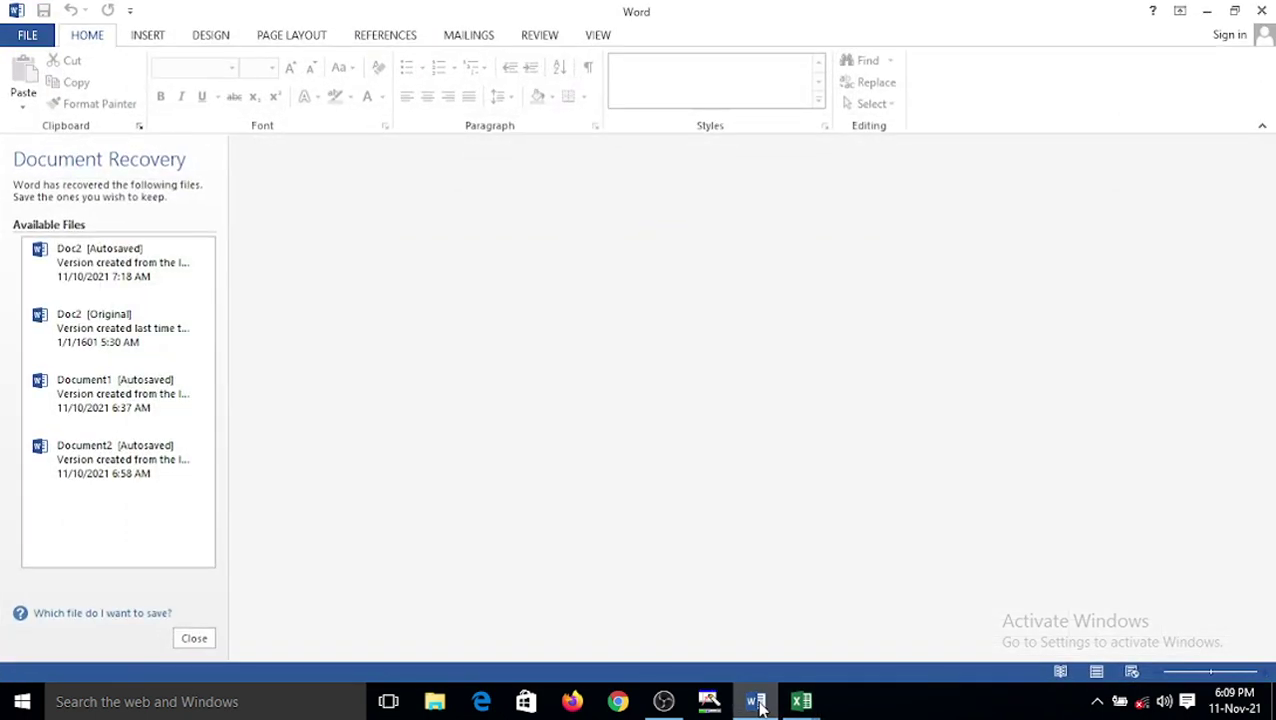
click(205, 639)
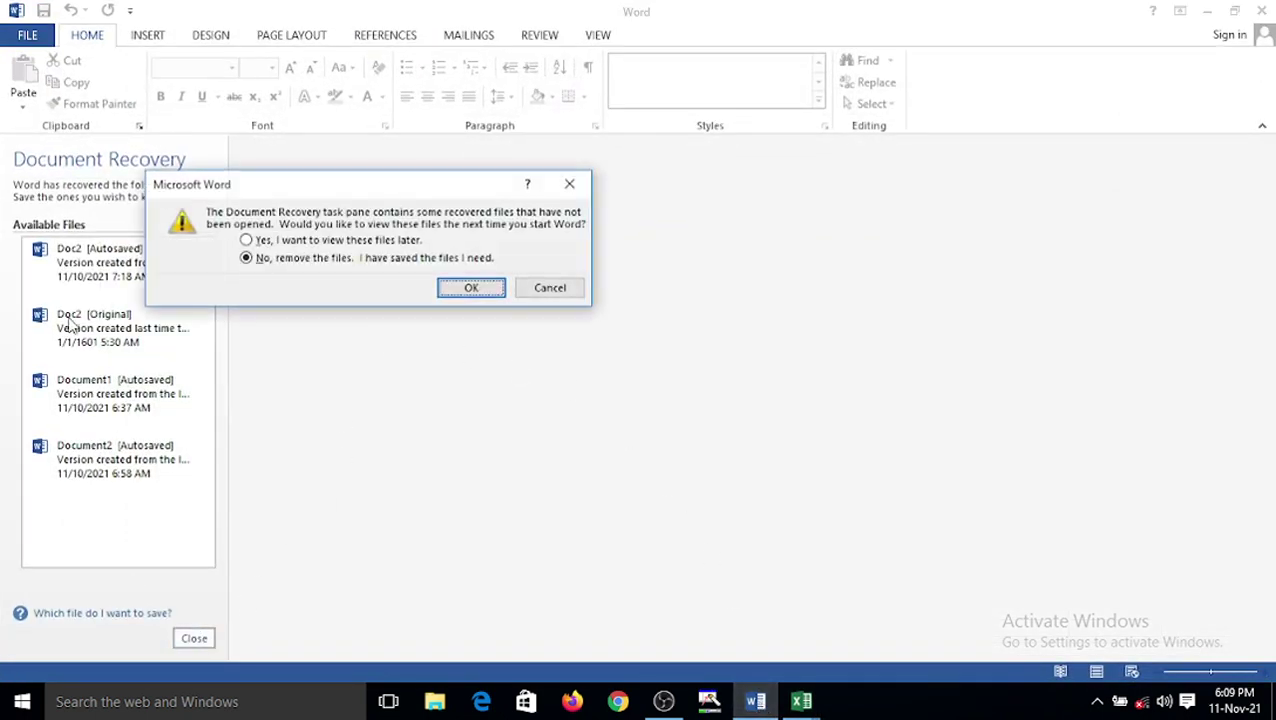
click(452, 290)
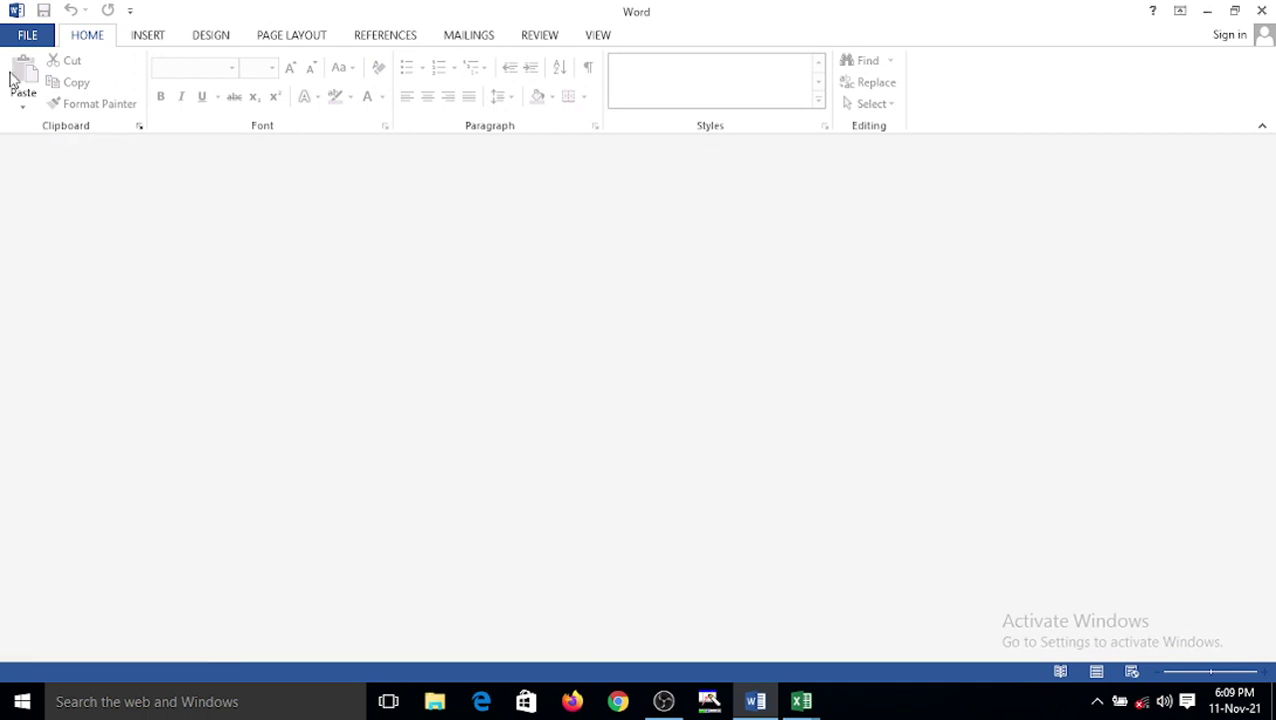
- Create a new blank Word document
click(43, 34)
click(46, 120)
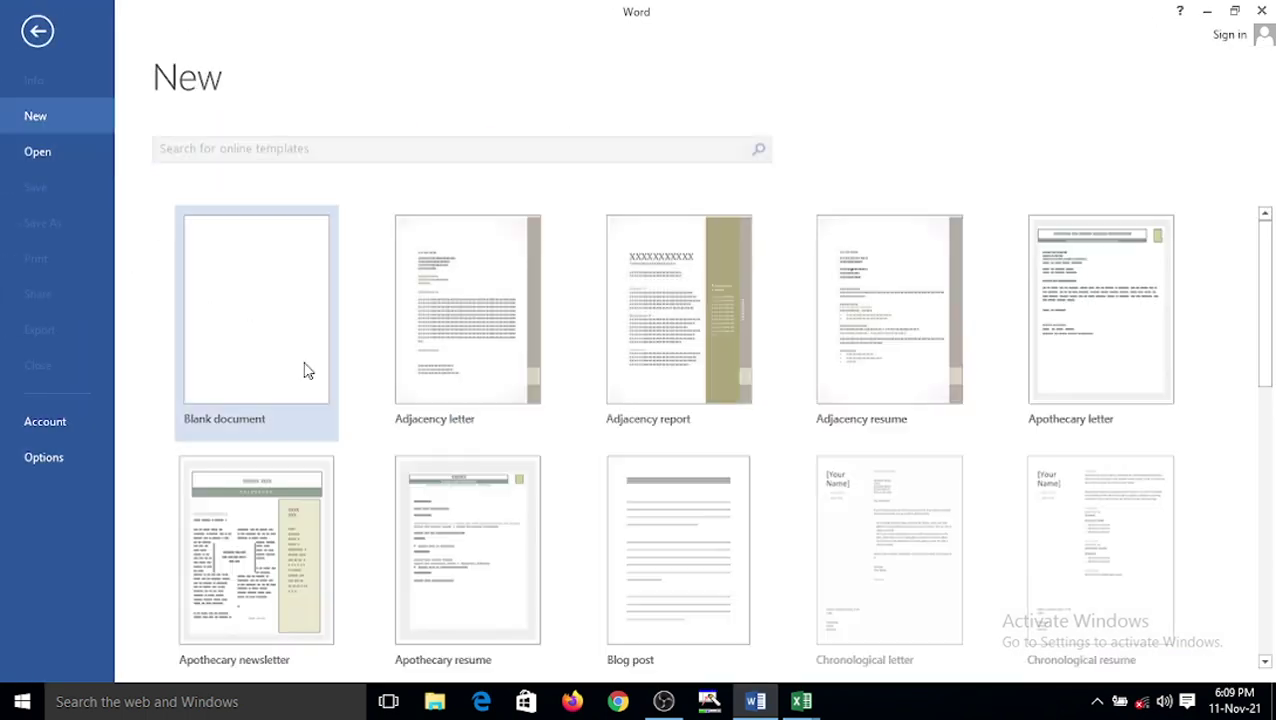
click(310, 367)
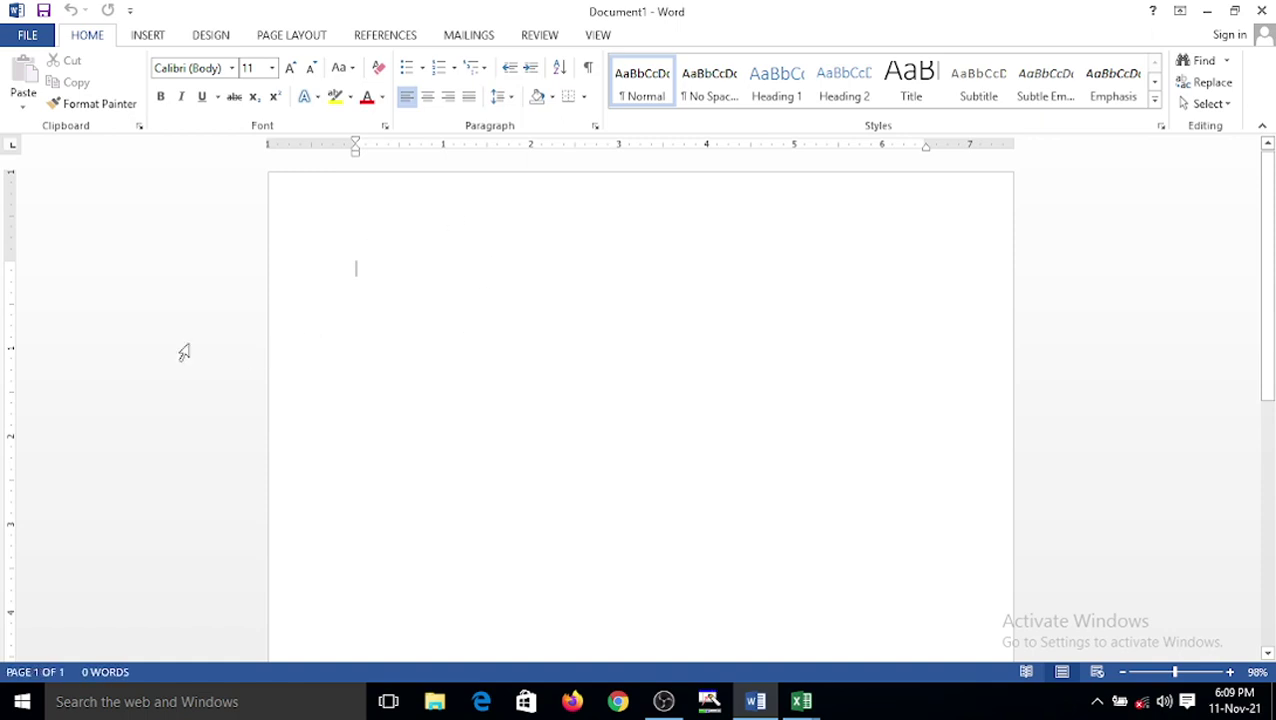
- Reduce the blank page's top margin slightly and move the paragraph's left indent about 0.2 inch into the left margin
mouse_move(14, 262)
mouse_down()
mouse_move(14, 220)
mouse_move(16, 244)
mouse_up()
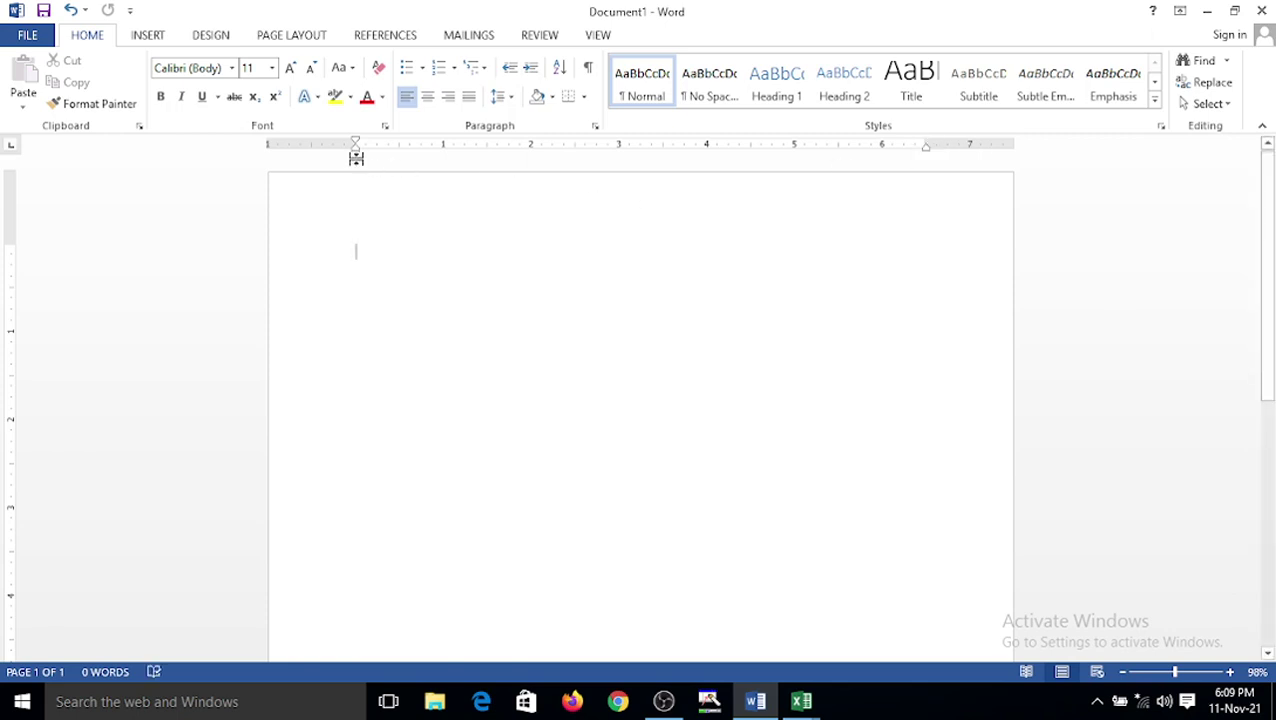
drag(356, 153, 341, 164)
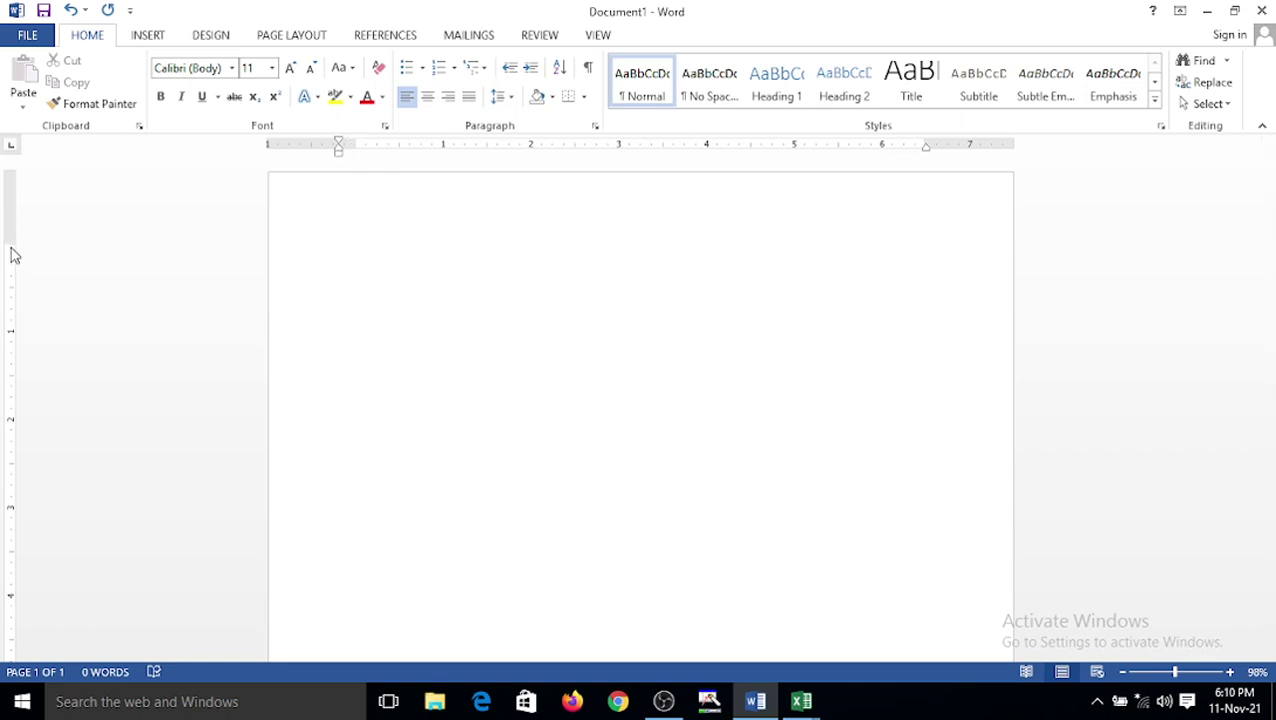
scroll(296, 456, down, 8)
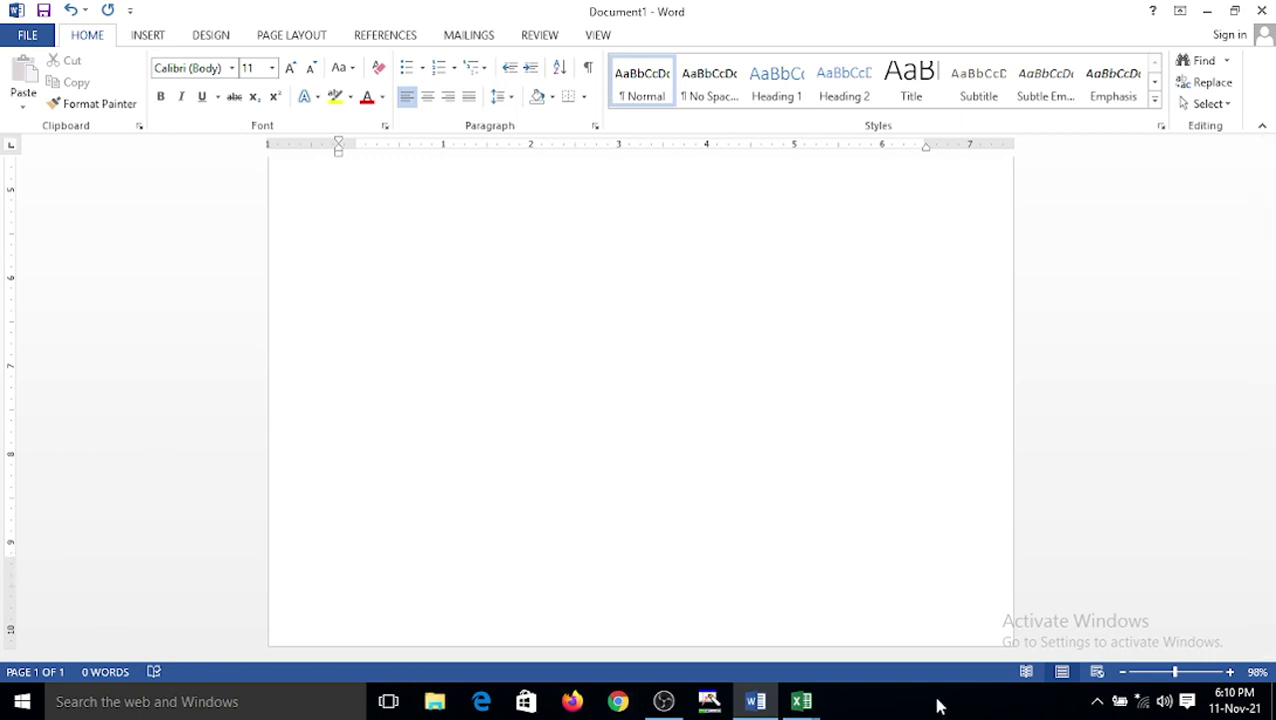
scroll(724, 412, up, 5)
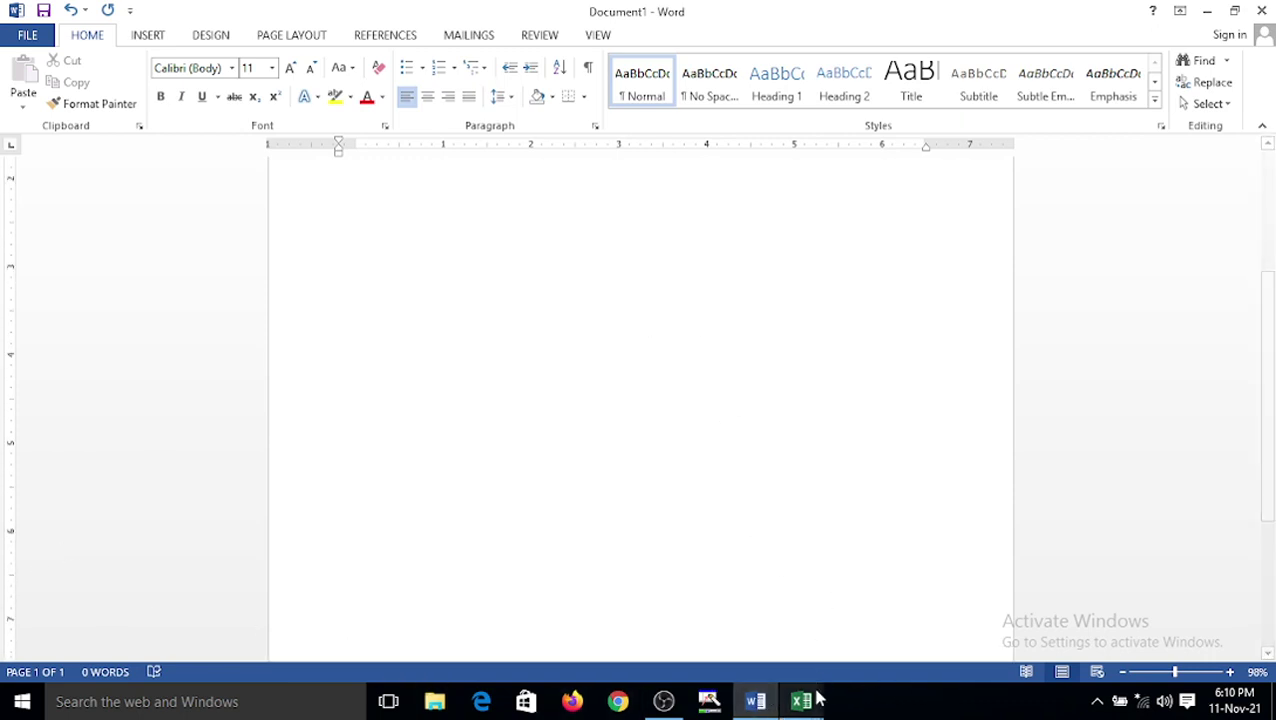
- Switch back to the Book2 workbook in Excel and enlarge the marks table view to 175%
mouse_move(806, 698)
click(849, 635)
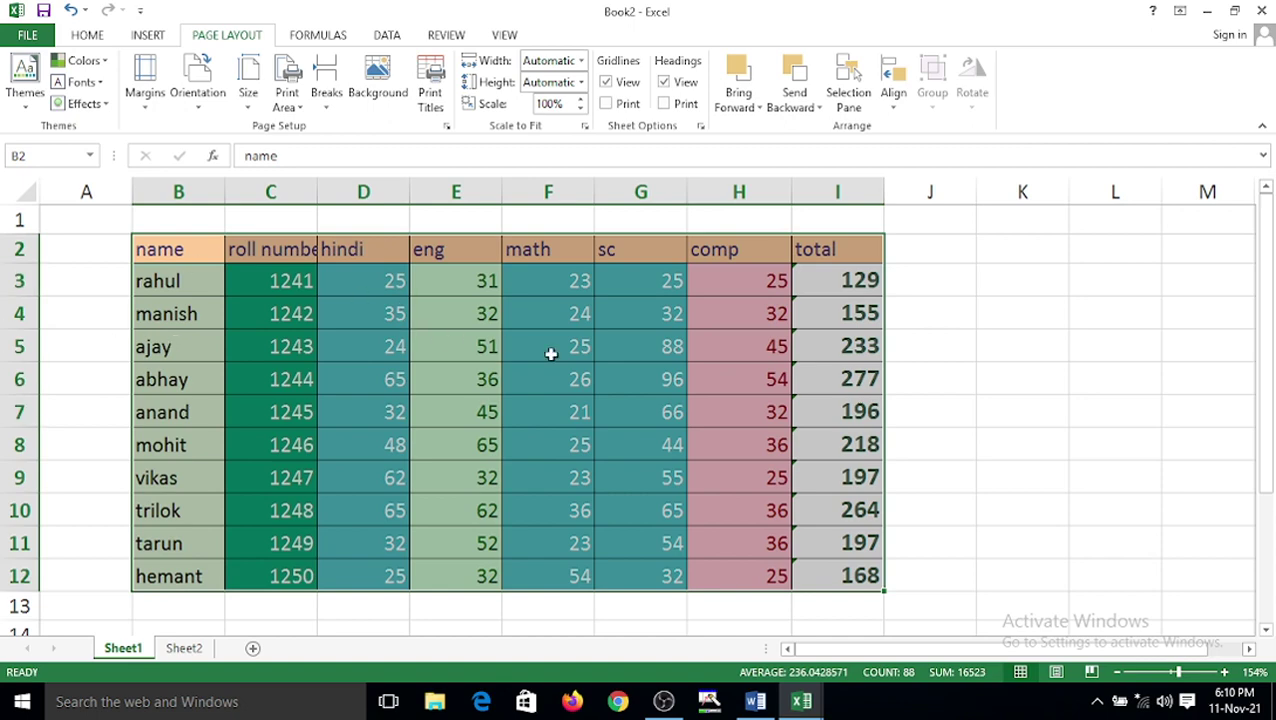
ctrl+scroll(551, 354, up, 2)
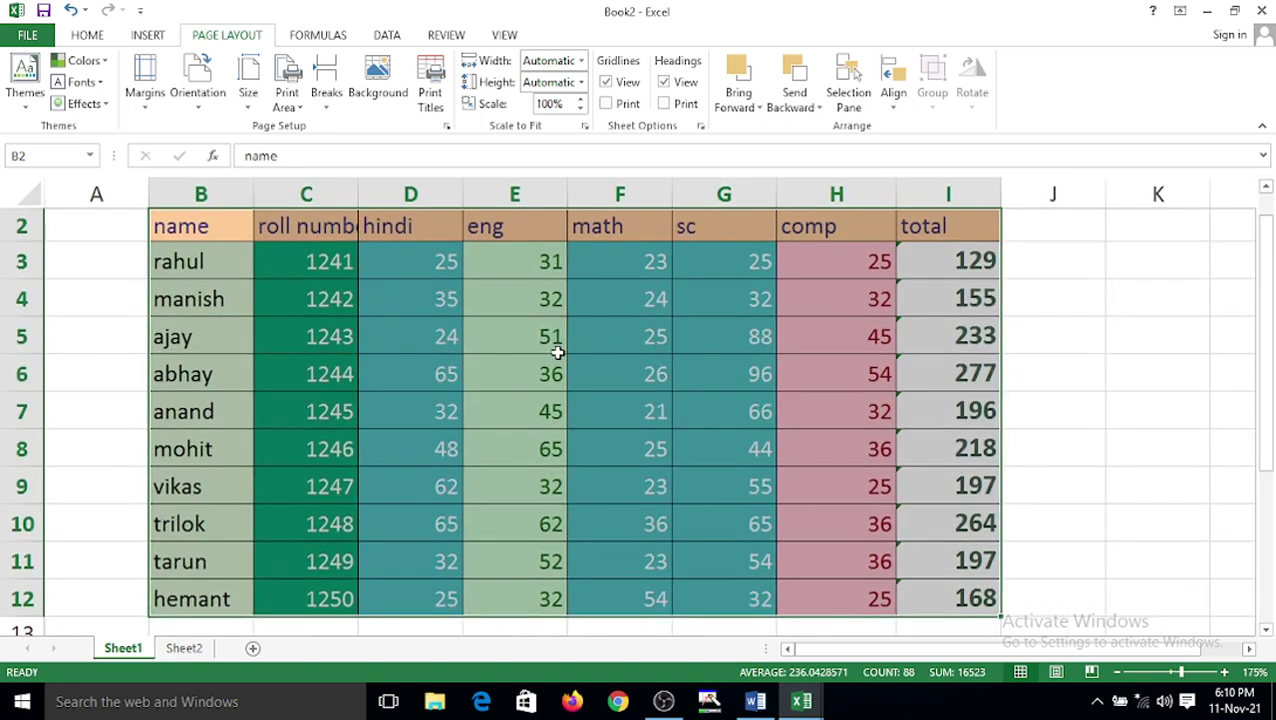
drag(100, 224, 950, 221)
mouse_move(100, 256)
mouse_down()
mouse_move(114, 510)
mouse_move(97, 393)
mouse_move(100, 258)
mouse_up()
click(400, 332)
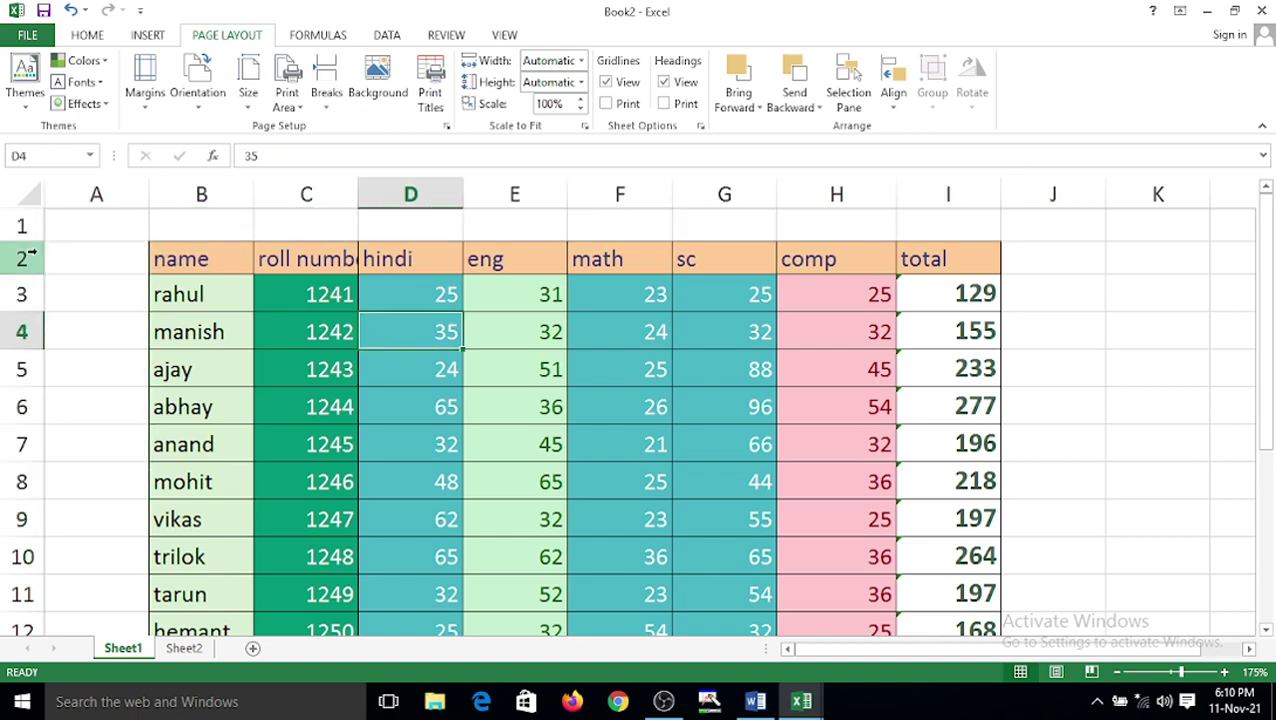
scroll(245, 322, down, 1)
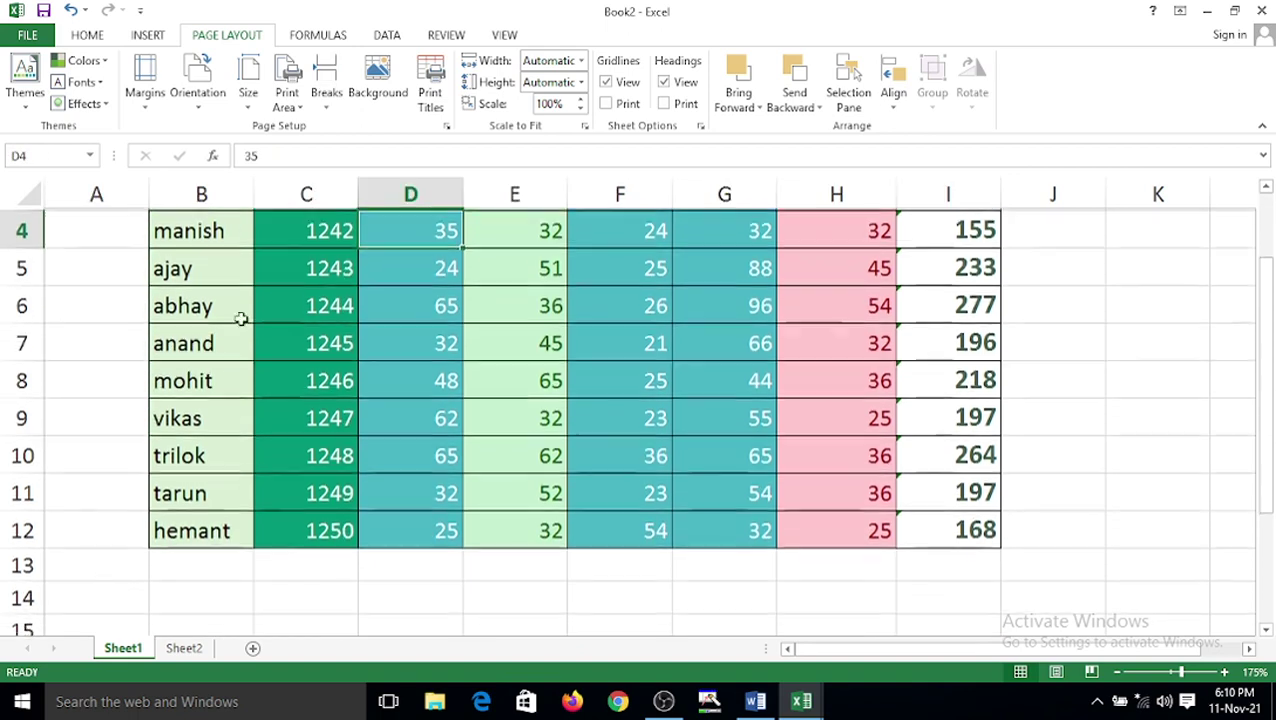
scroll(72, 364, up, 1)
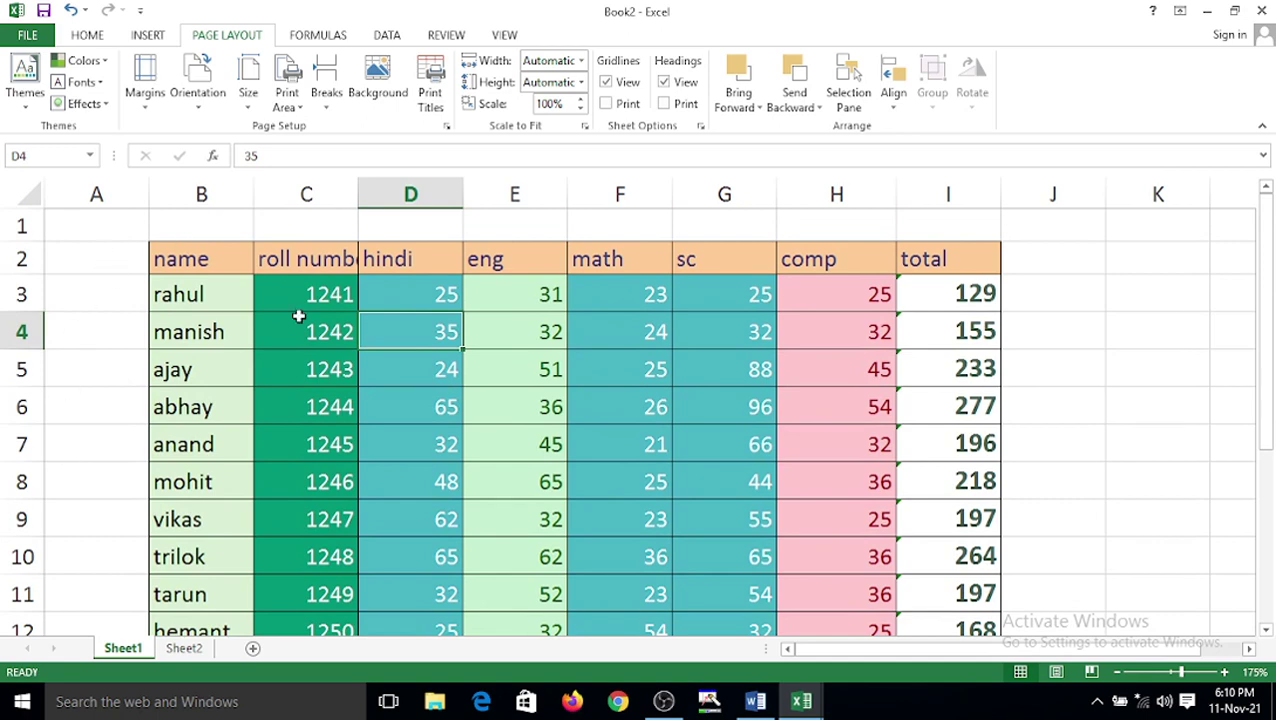
- Move the whole marks table from B2:I12 so that it starts in cell A1
drag(201, 260, 974, 563)
scroll(833, 481, up, 1)
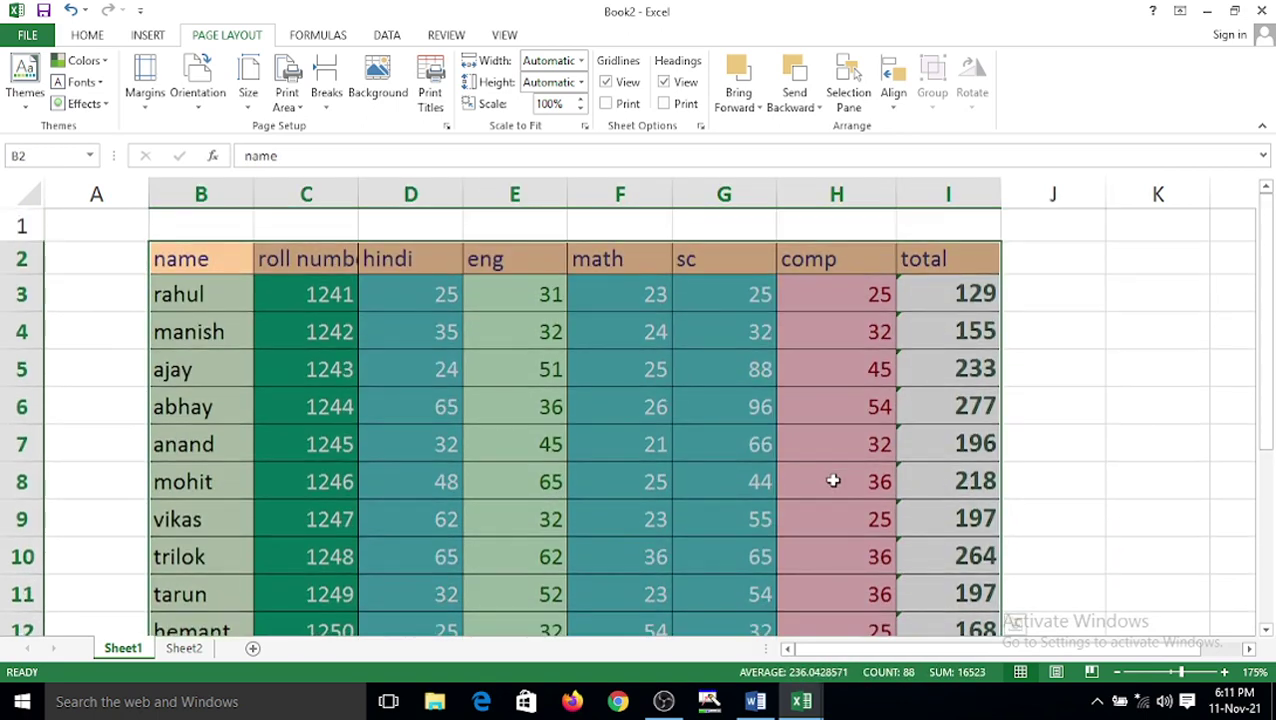
key(ctrl+c)
click(114, 221)
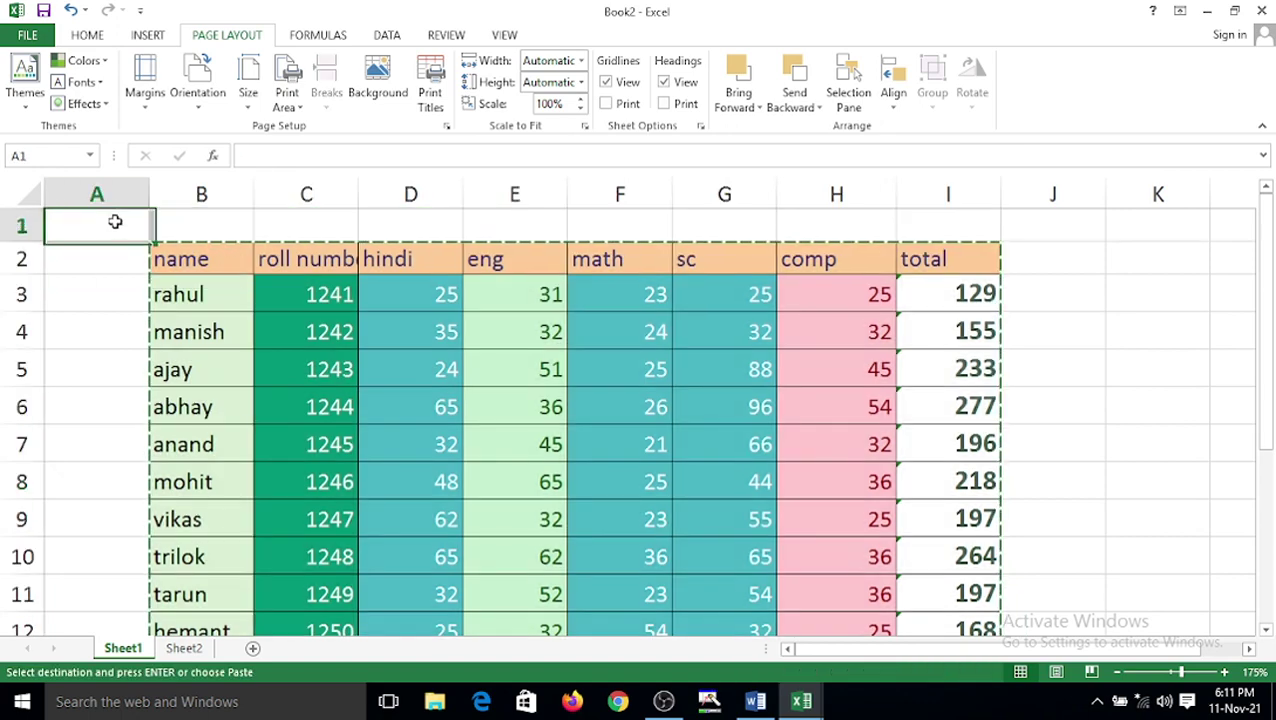
key(ctrl+v)
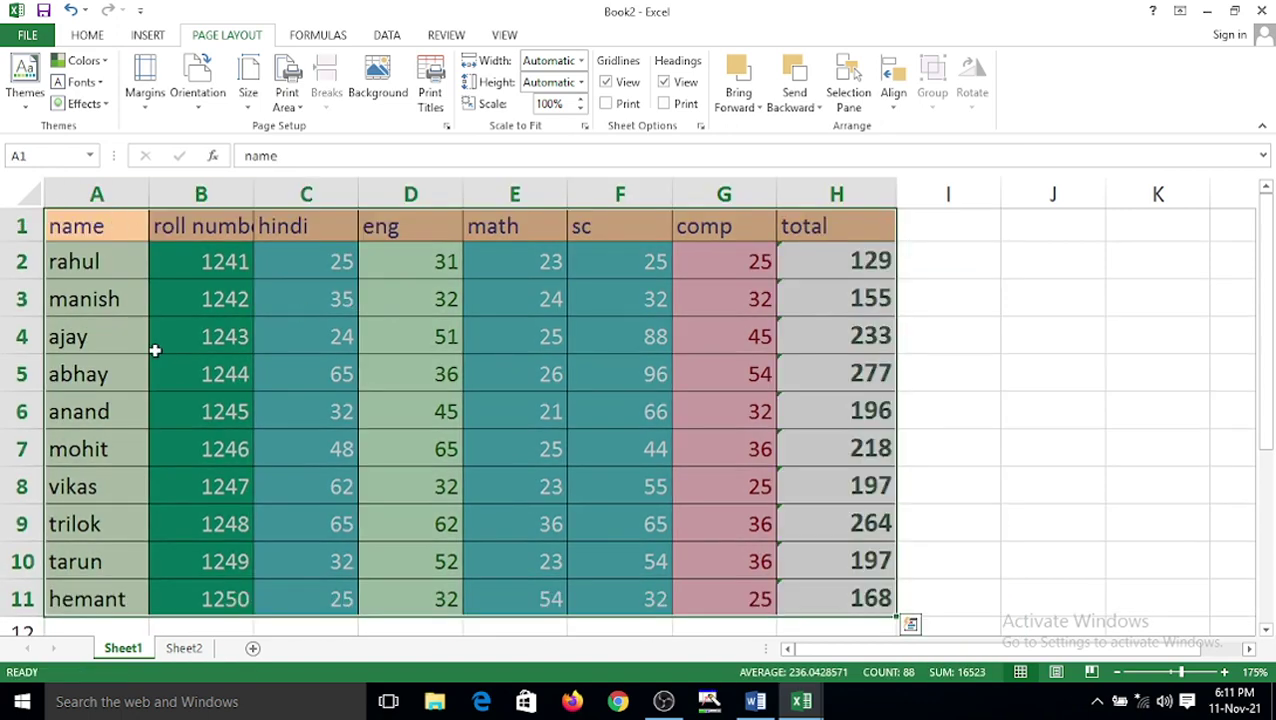
scroll(650, 470, down, 4)
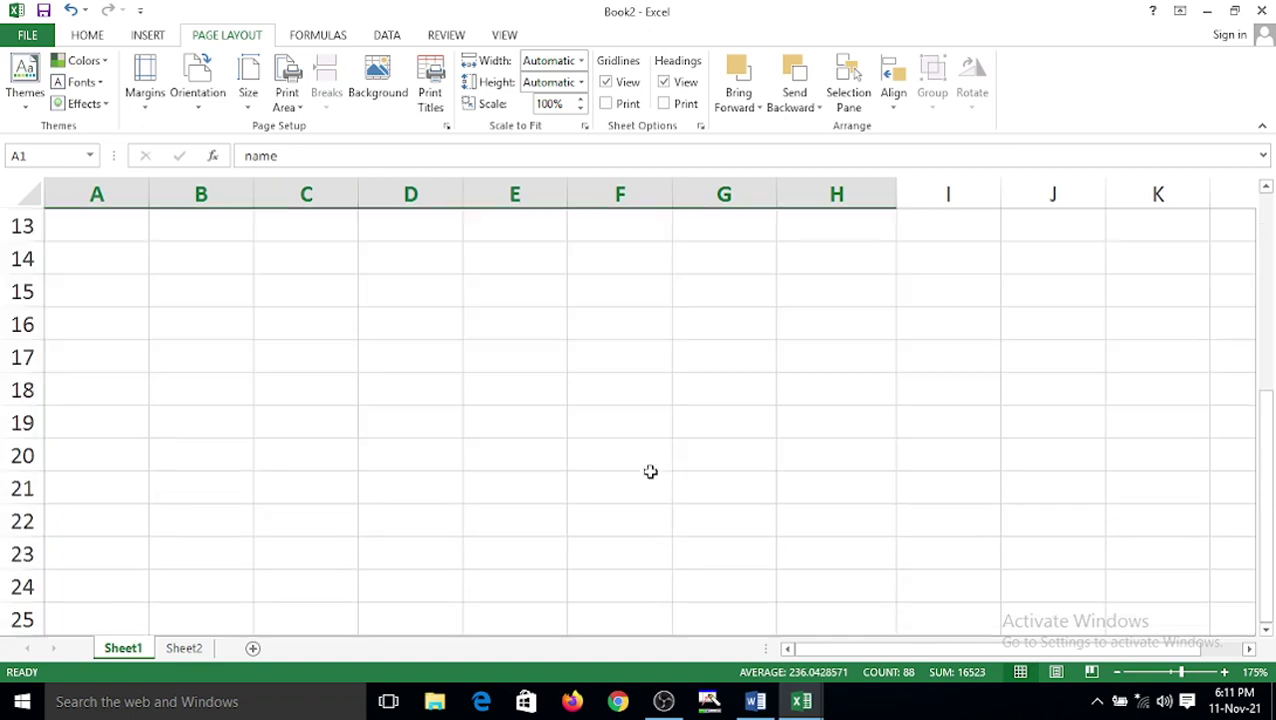
scroll(650, 471, up, 4)
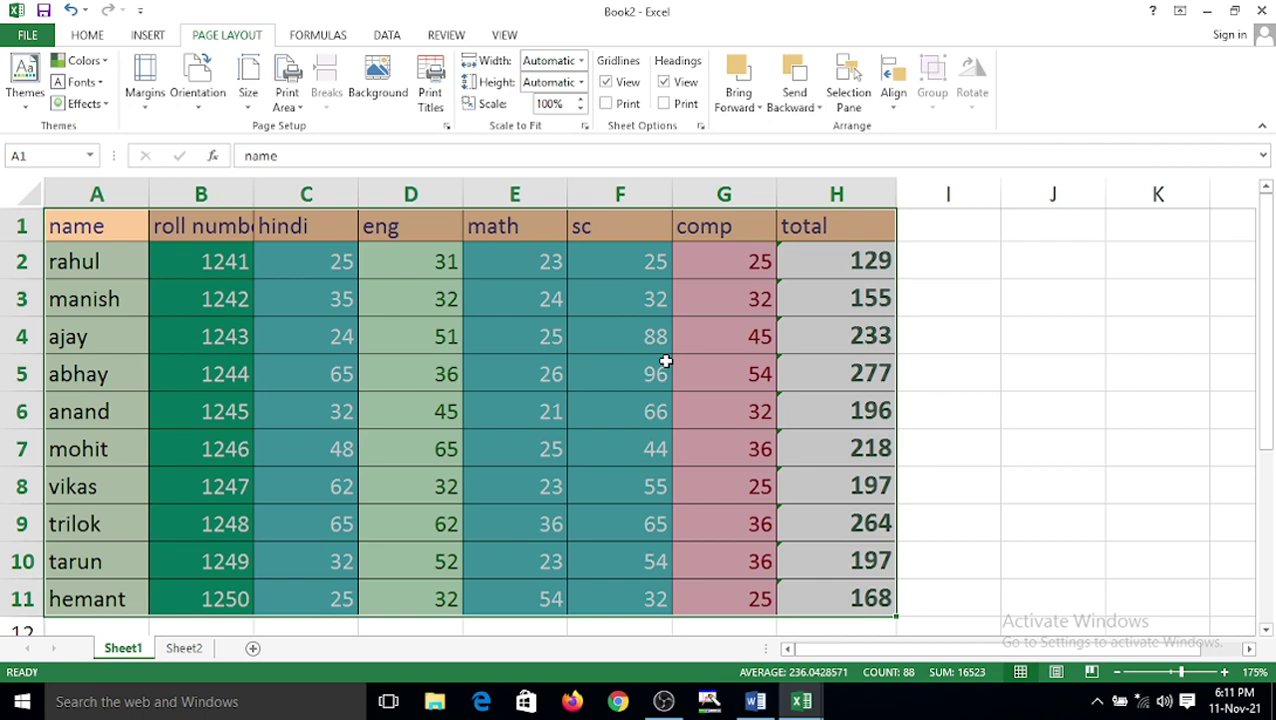
- Copy the marks table and paste it three times beneath the original, at cells A12, A23 and A34
scroll(686, 450, down, 4)
scroll(635, 447, up, 4)
scroll(576, 462, down, 5)
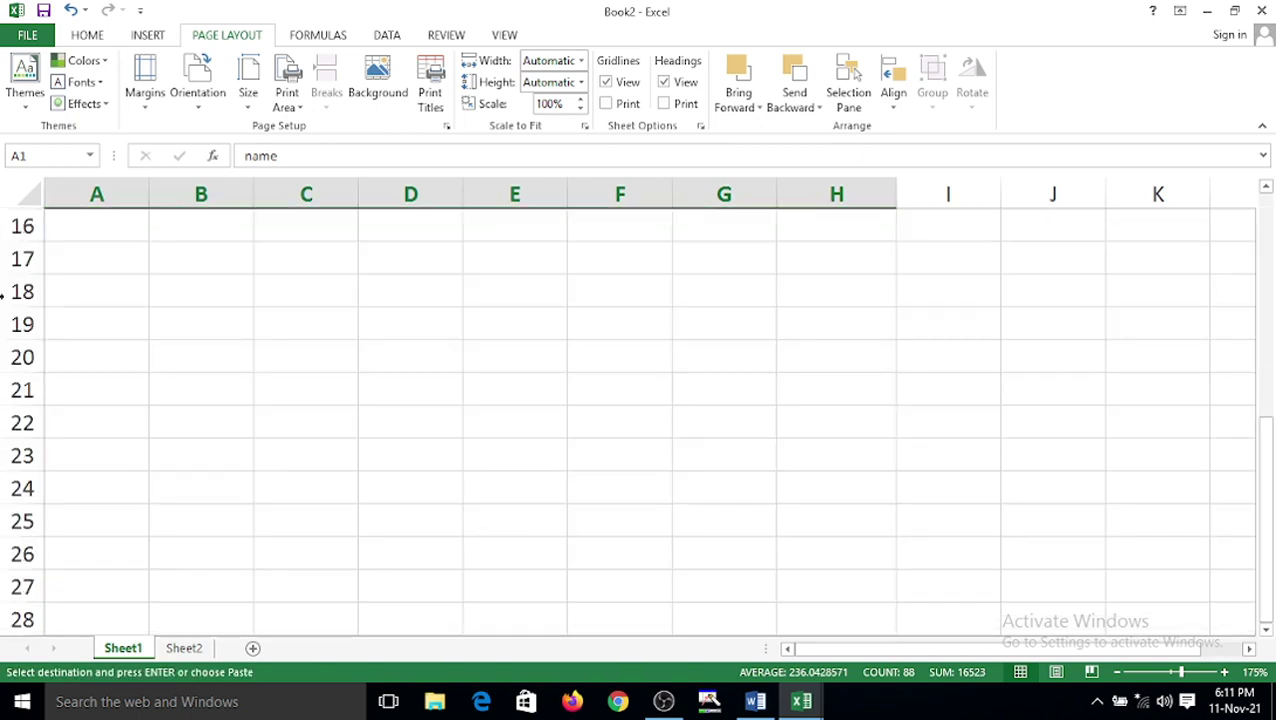
scroll(88, 259, up, 3)
click(82, 417)
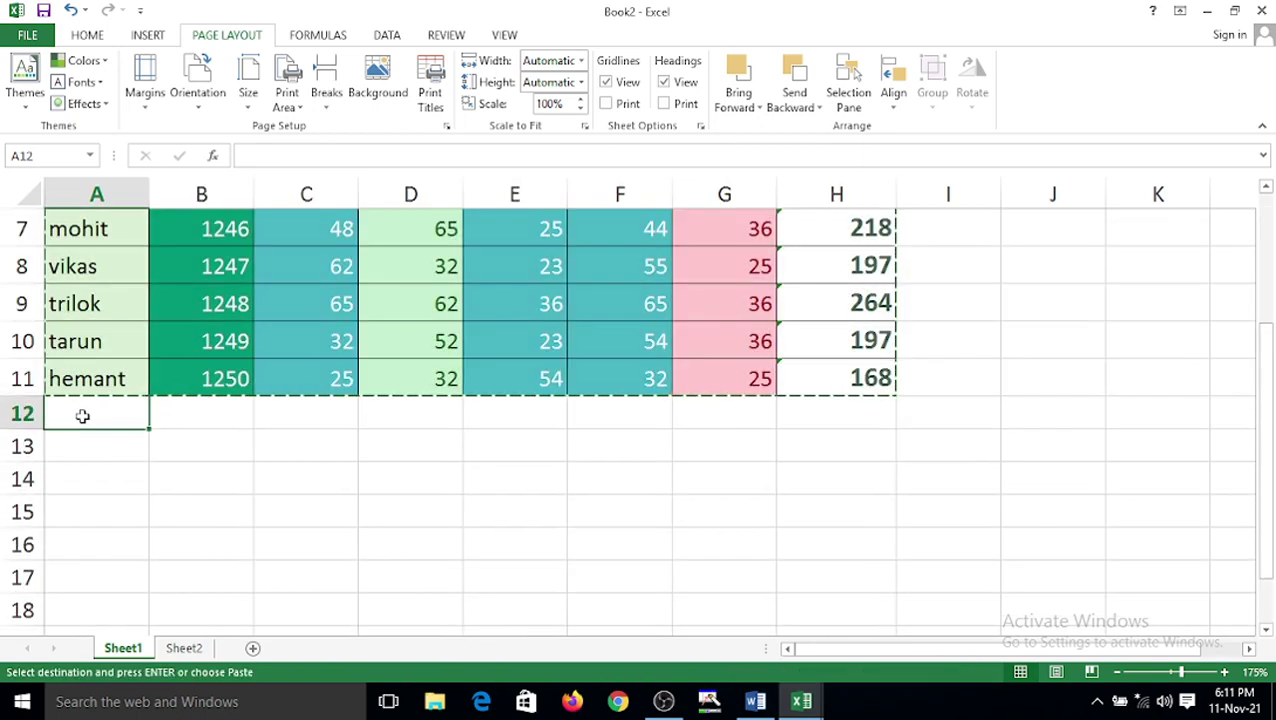
key(ctrl+v)
scroll(82, 416, down, 3)
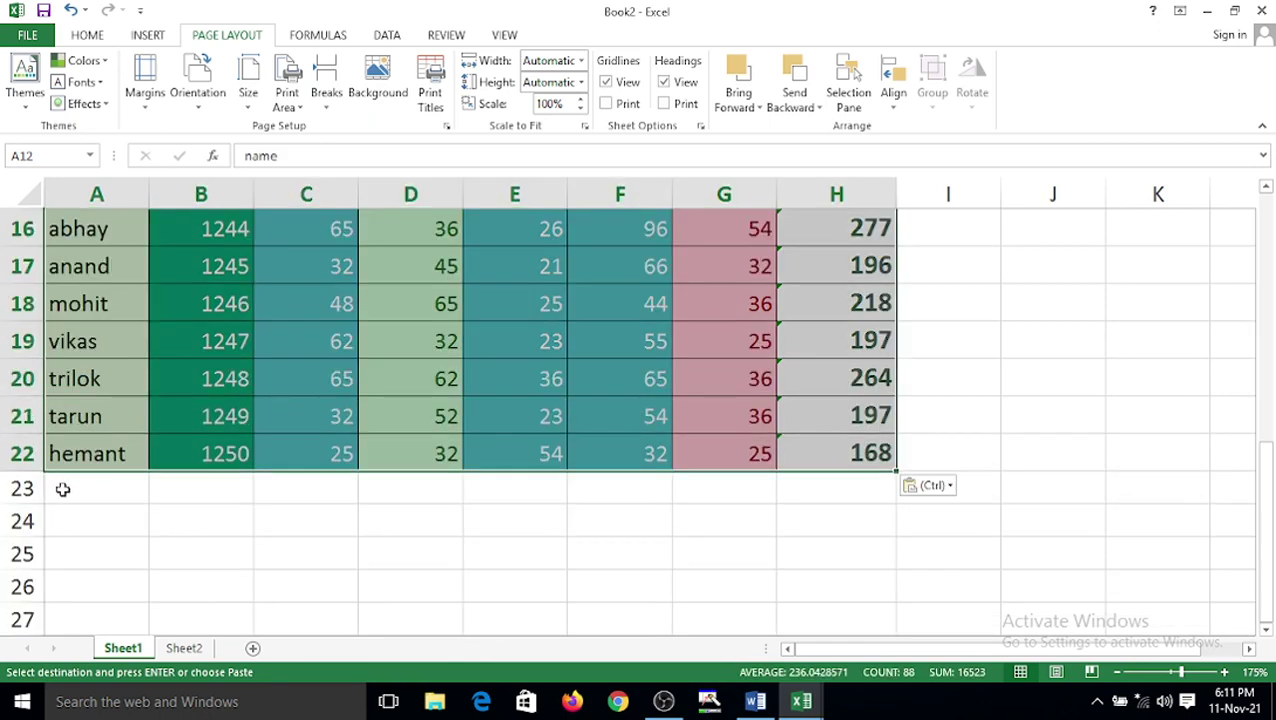
click(57, 489)
key(ctrl+v)
scroll(80, 500, down, 4)
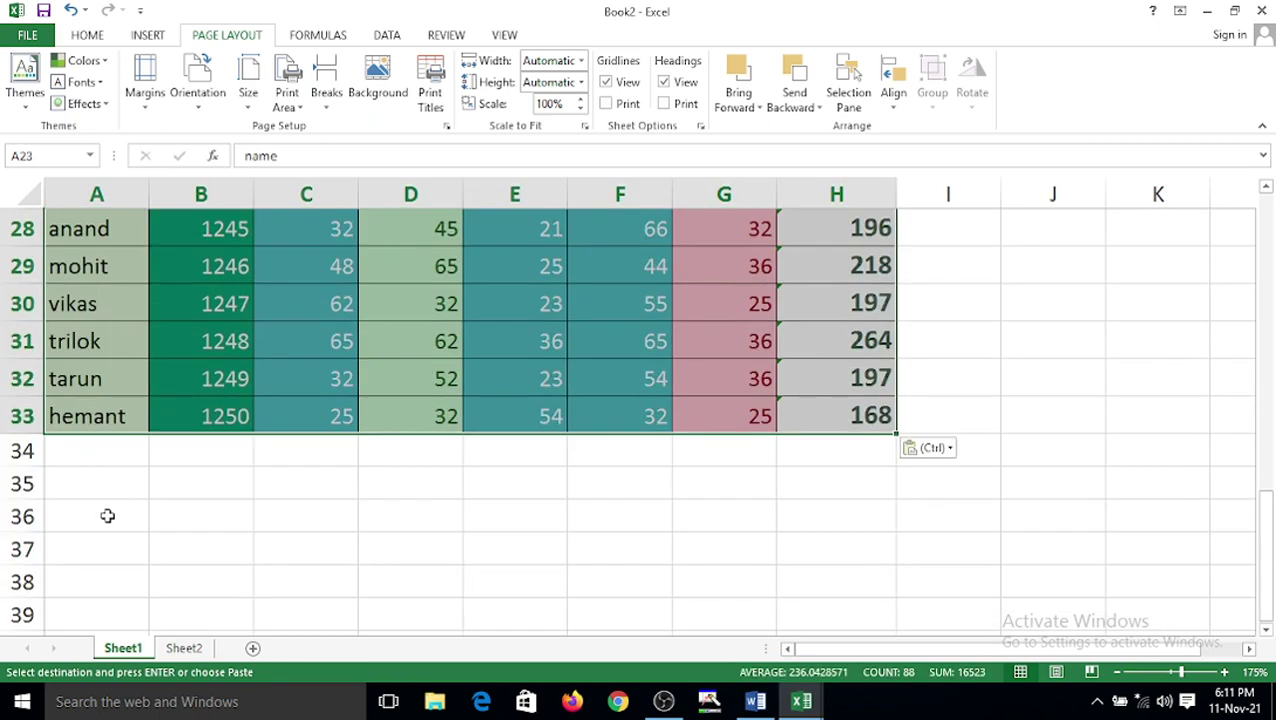
click(94, 451)
key(ctrl+v)
scroll(305, 478, up, 9)
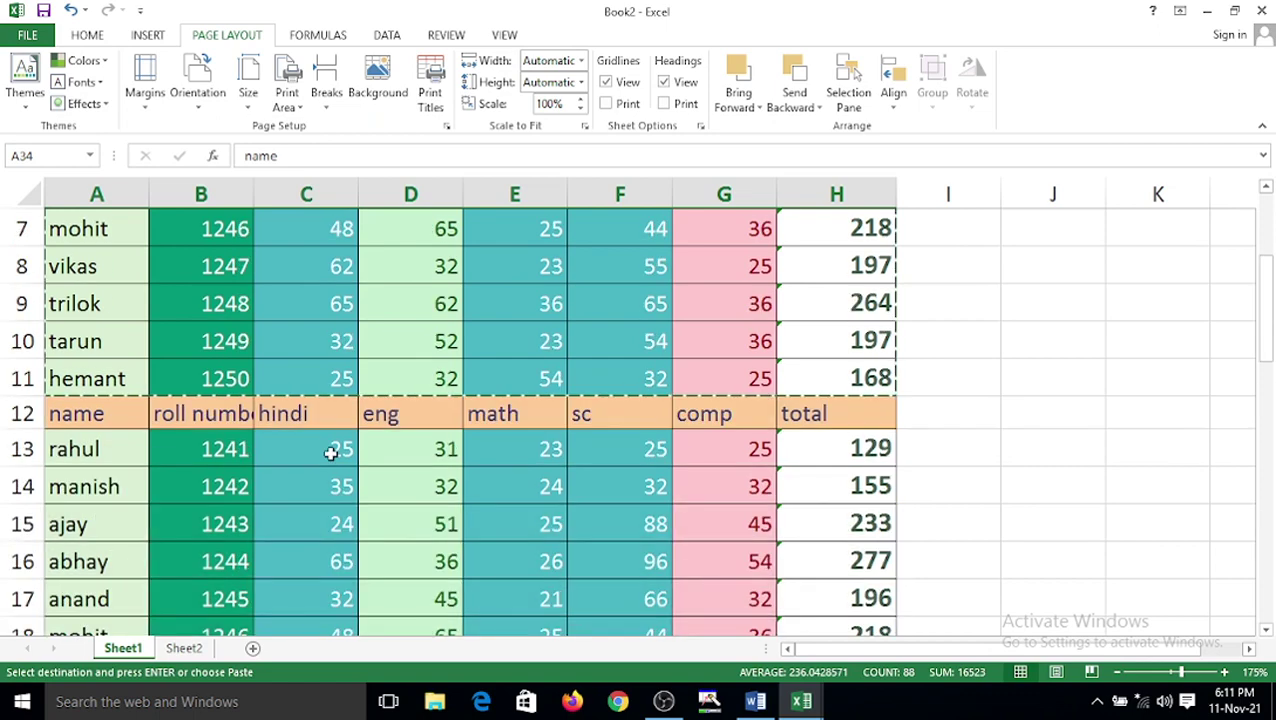
- Delete the repeated header row at row 12
scroll(330, 453, down, 2)
click(495, 390)
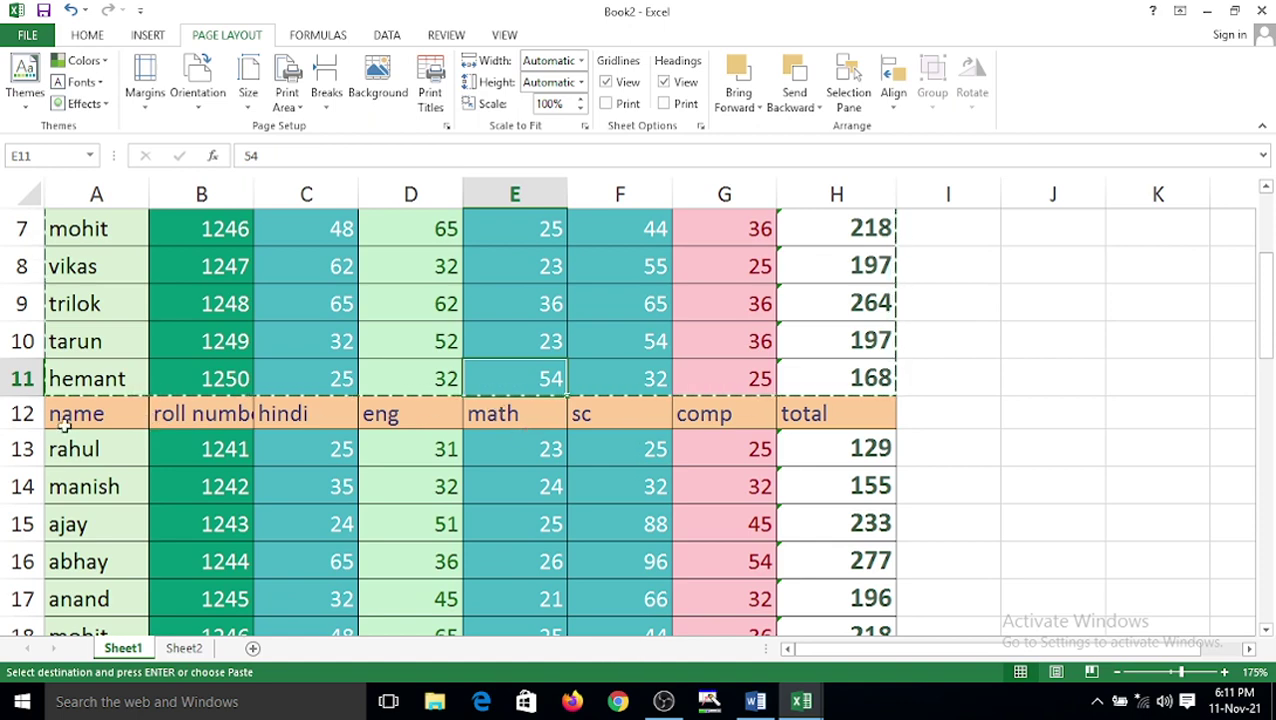
click(18, 413)
right_click(18, 413)
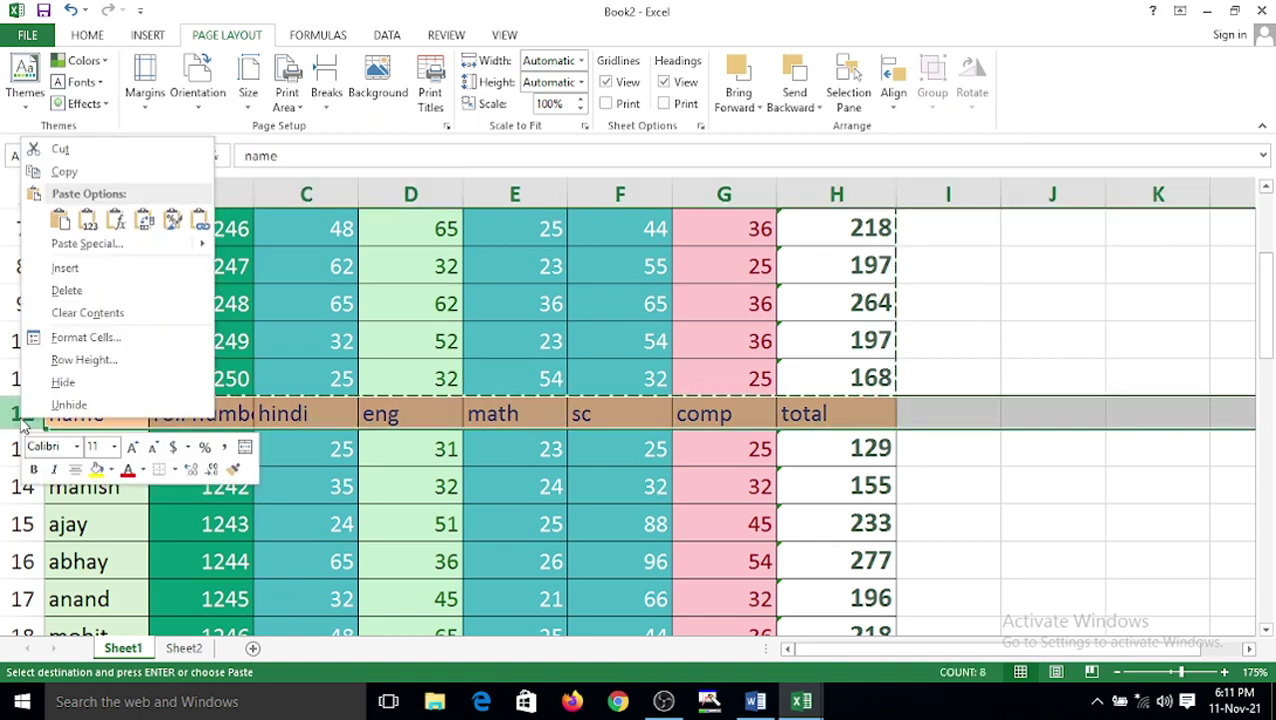
click(64, 291)
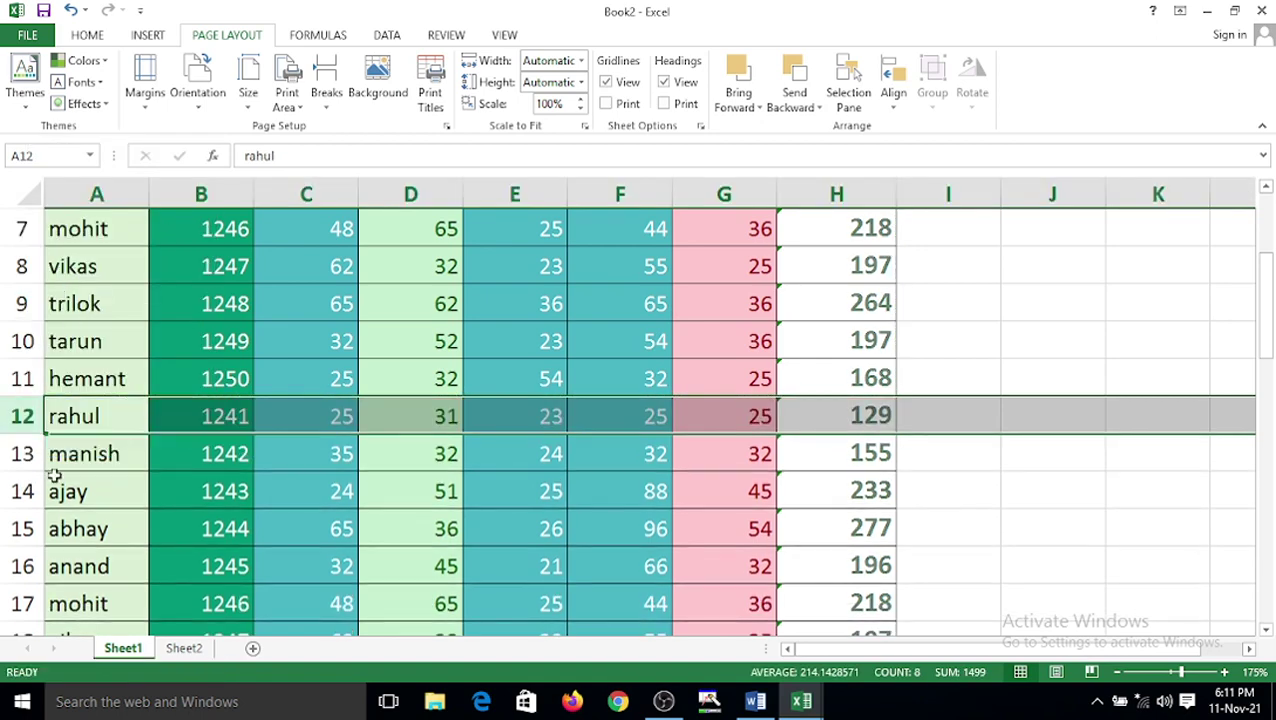
- Delete the repeated header row at row 22
scroll(57, 480, down, 5)
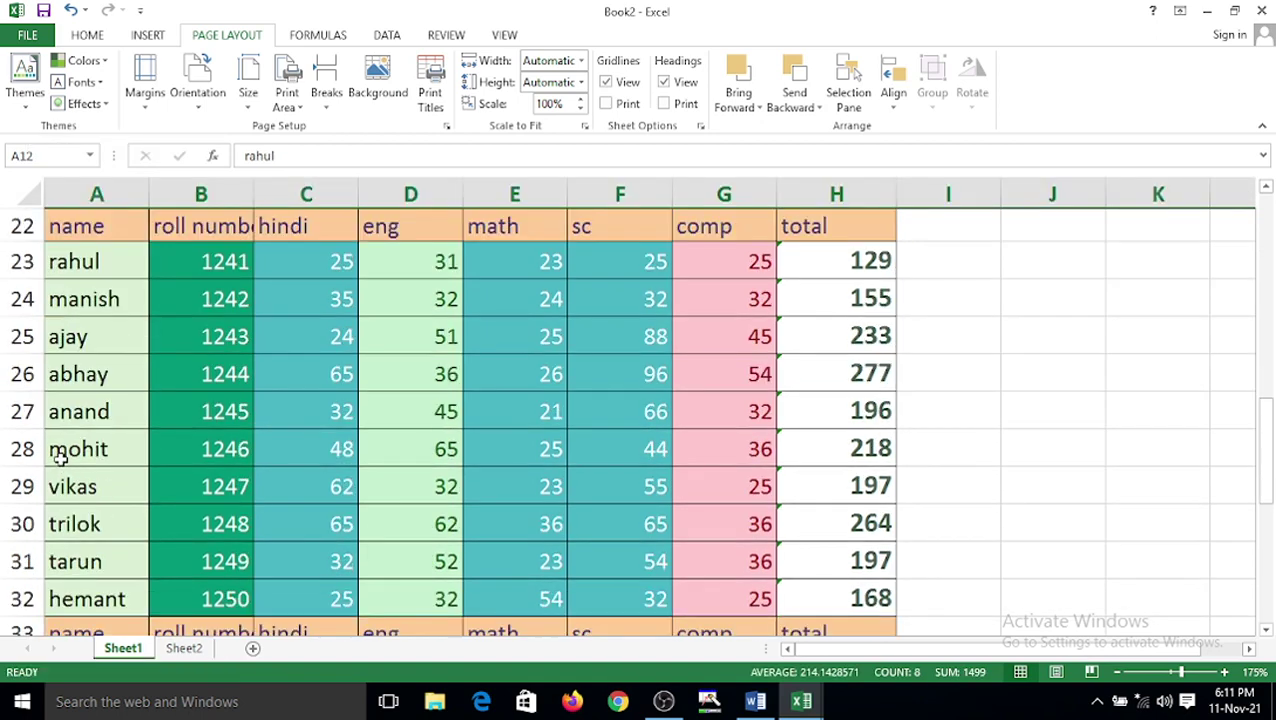
click(18, 226)
right_click(18, 226)
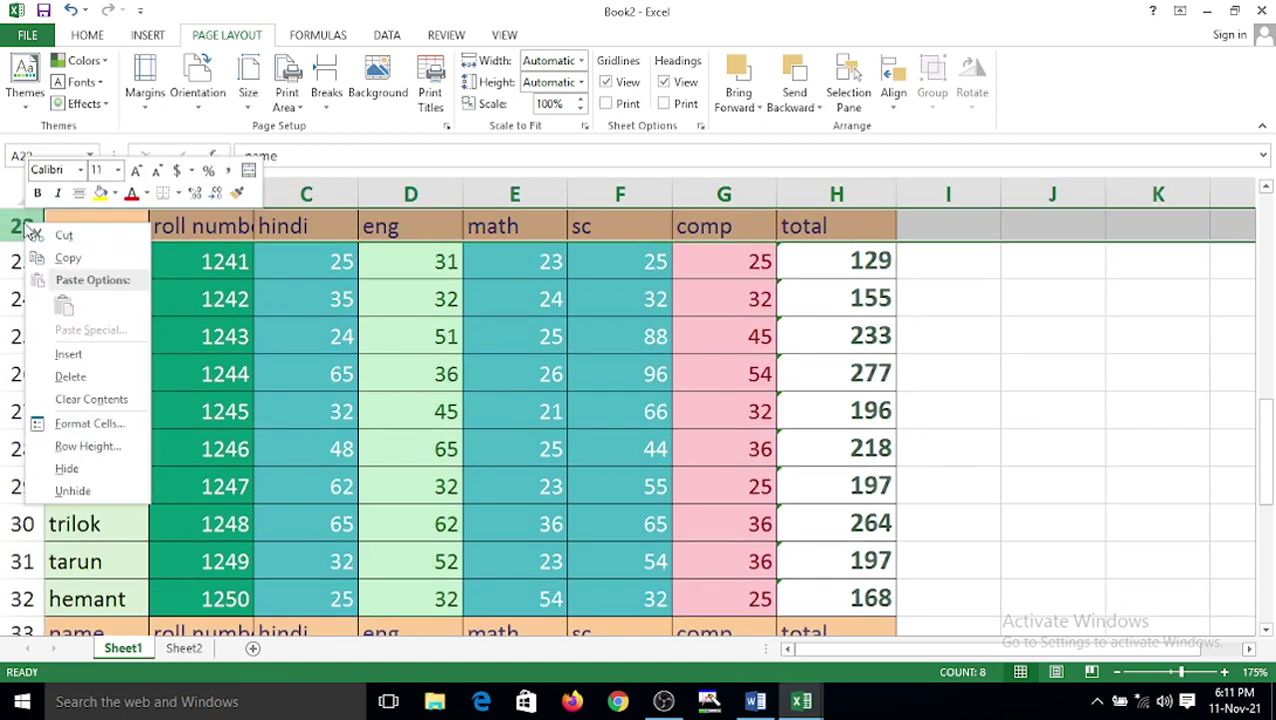
click(72, 378)
- Delete the repeated header row at row 32
scroll(242, 293, up, 3)
scroll(131, 413, down, 6)
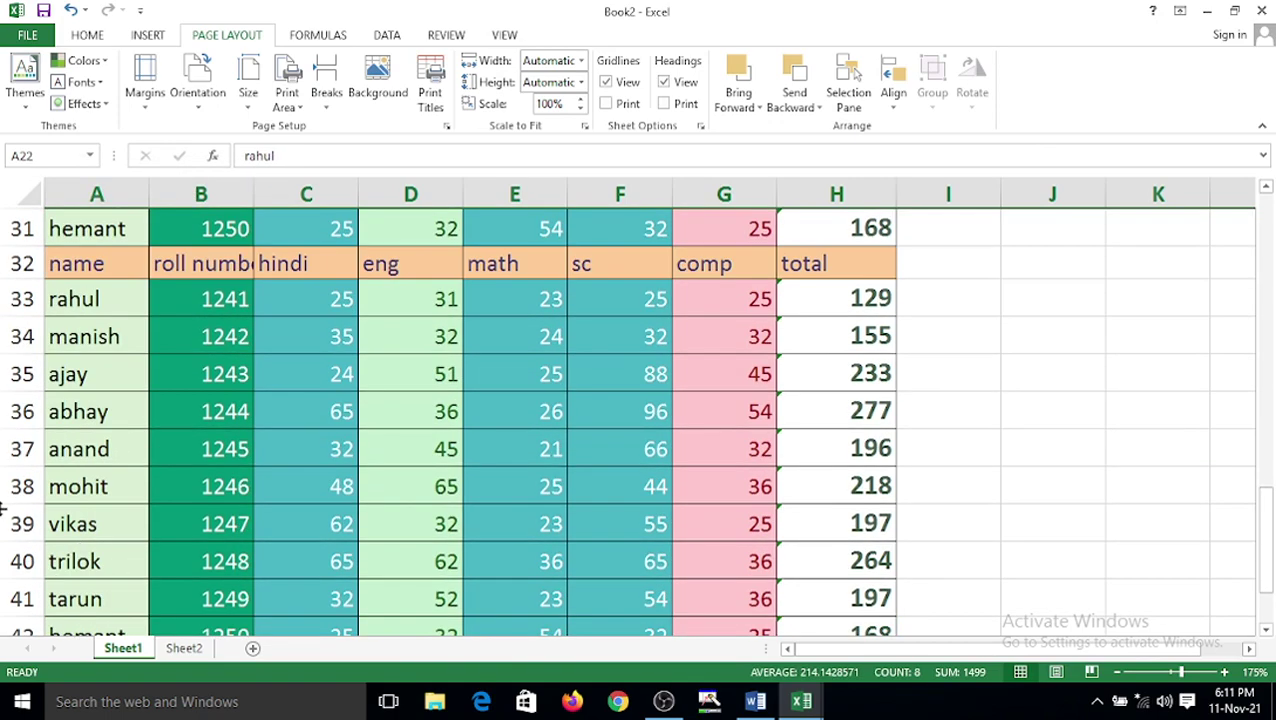
click(24, 264)
right_click(24, 264)
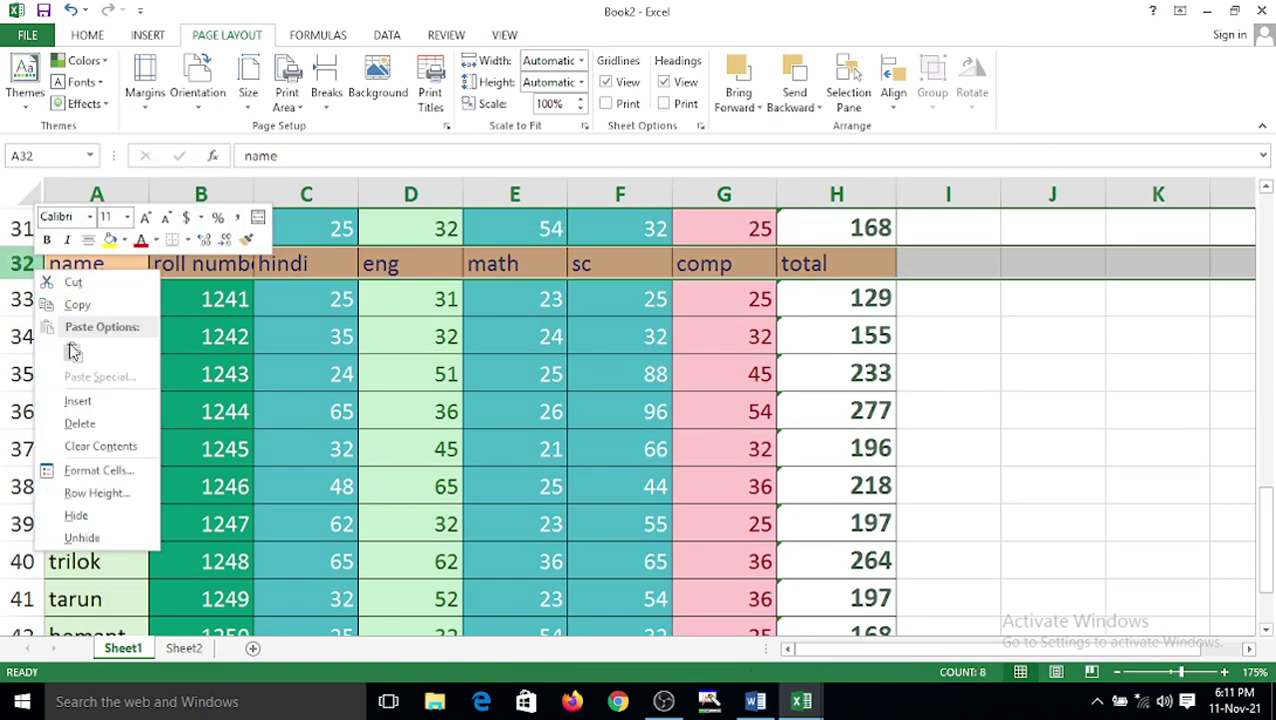
click(80, 424)
scroll(171, 361, down, 5)
scroll(174, 360, up, 8)
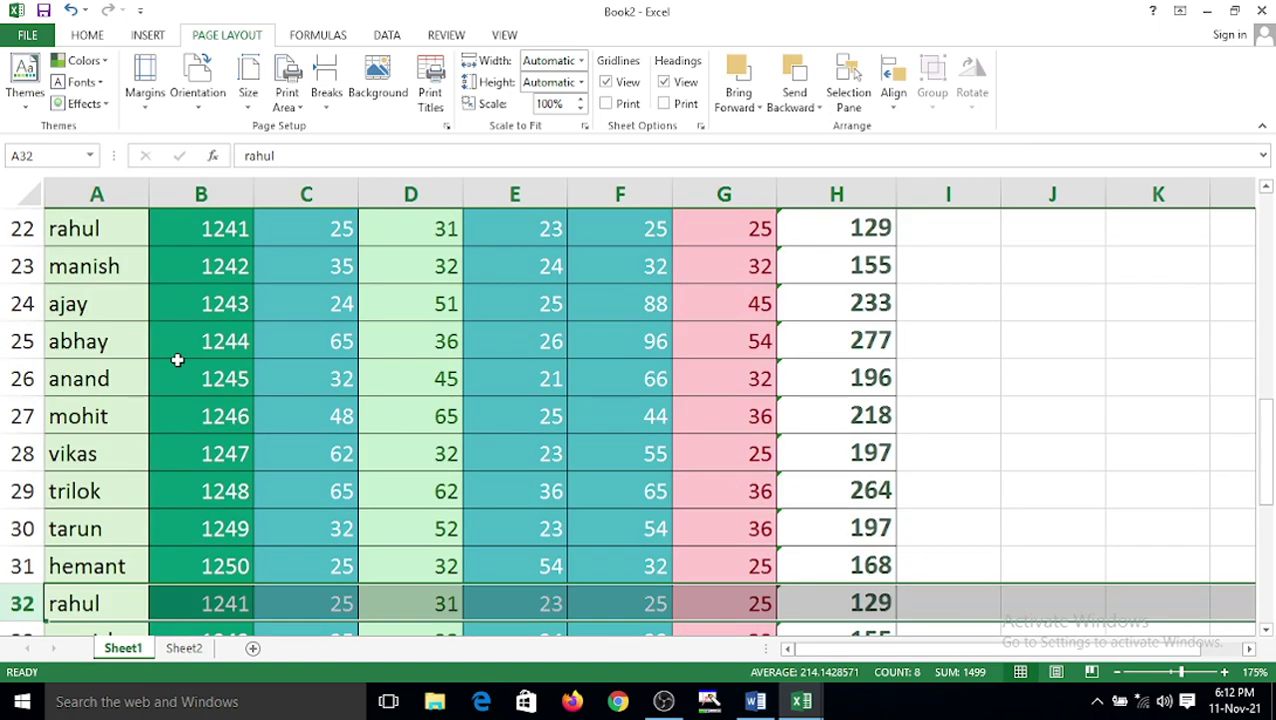
- Examine how the extended marks table fits the page in the print preview, and return to the worksheet
click(268, 384)
scroll(265, 330, up, 7)
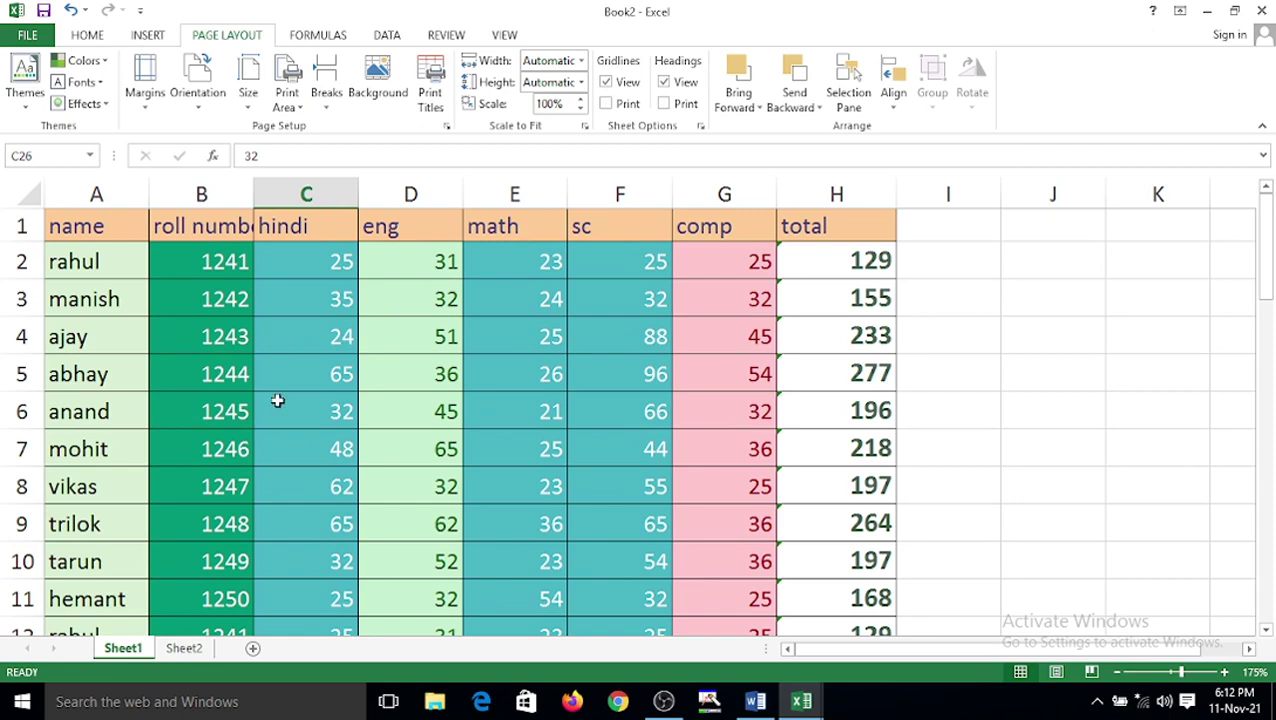
click(29, 37)
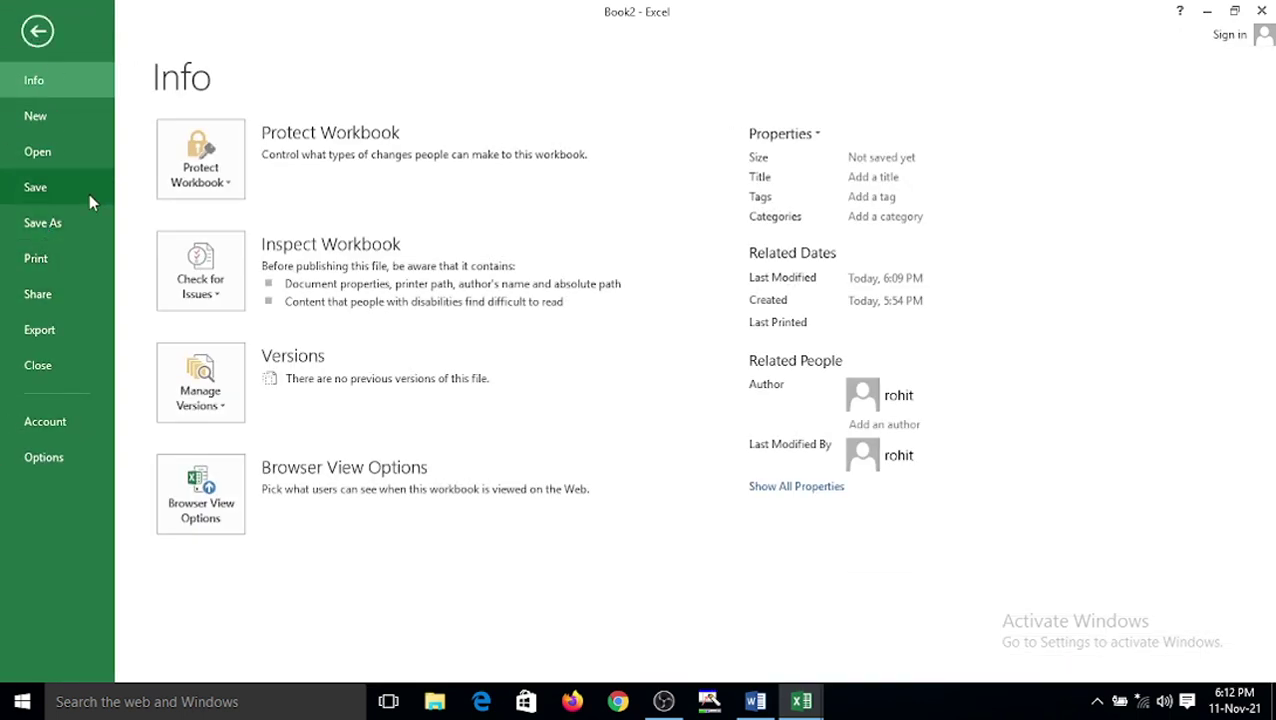
click(36, 260)
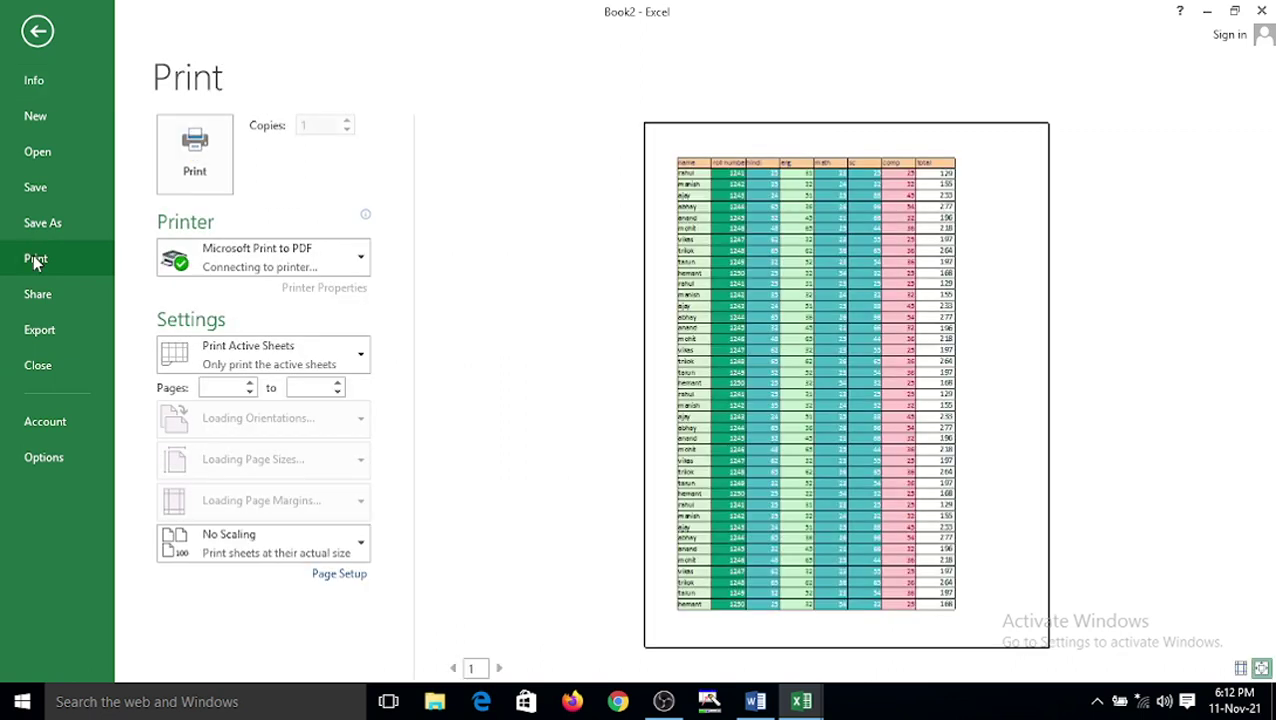
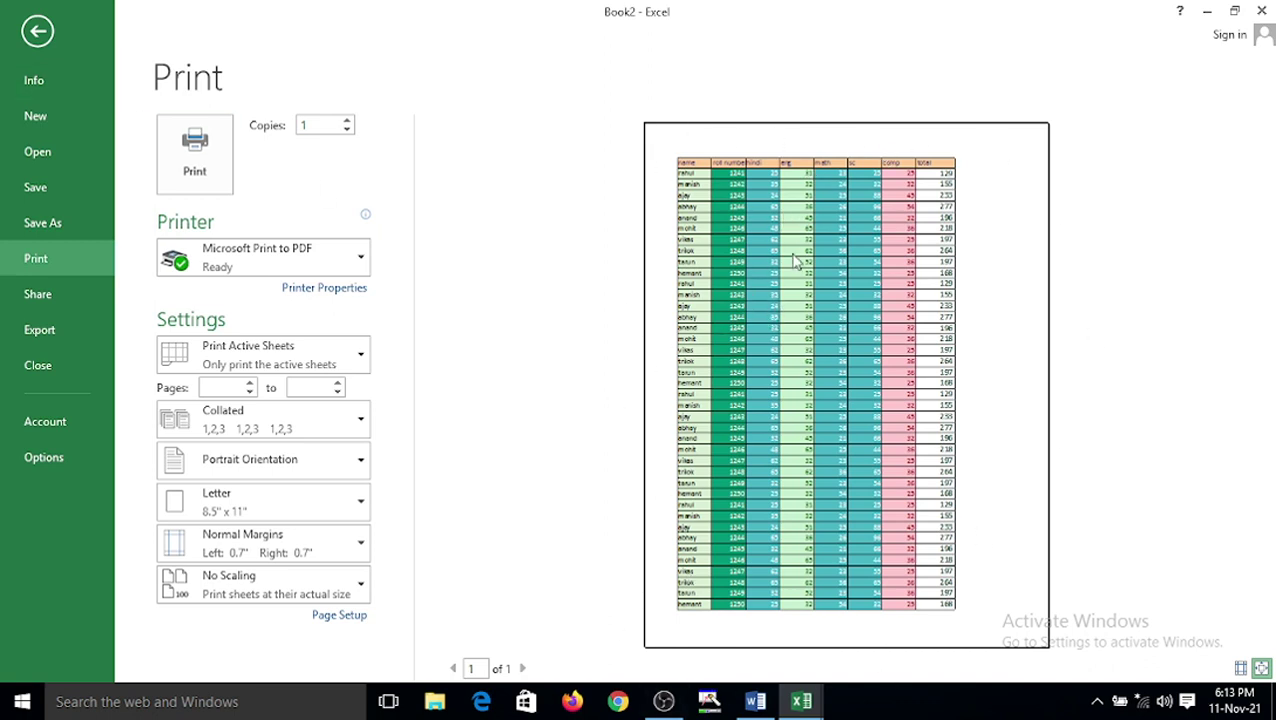
click(37, 30)
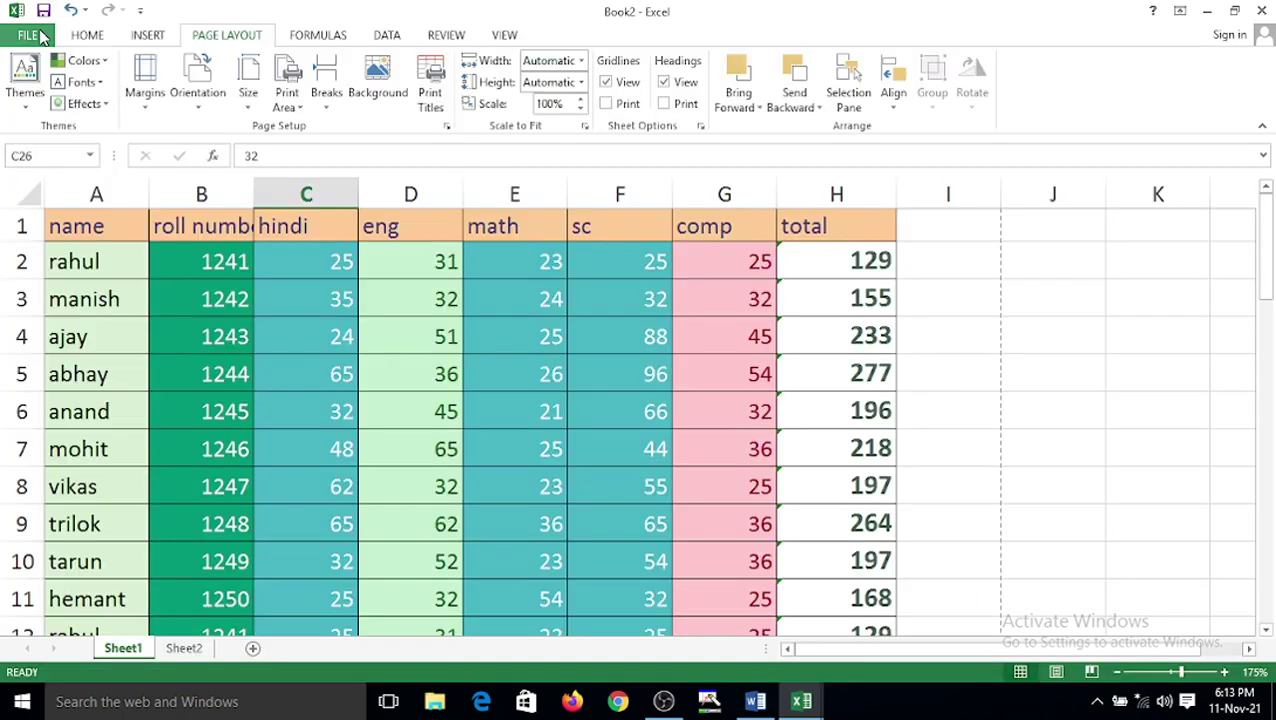
- Set the page margins of Sheet1 to the Narrow preset
click(147, 108)
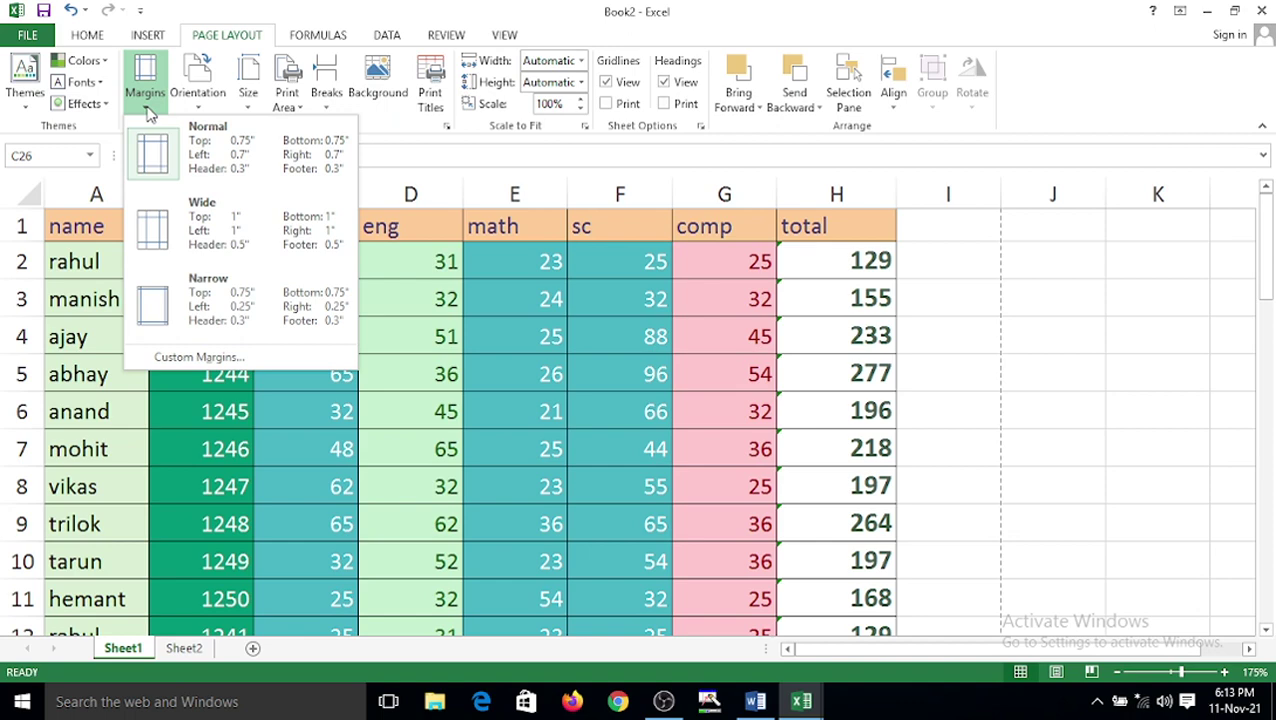
click(207, 300)
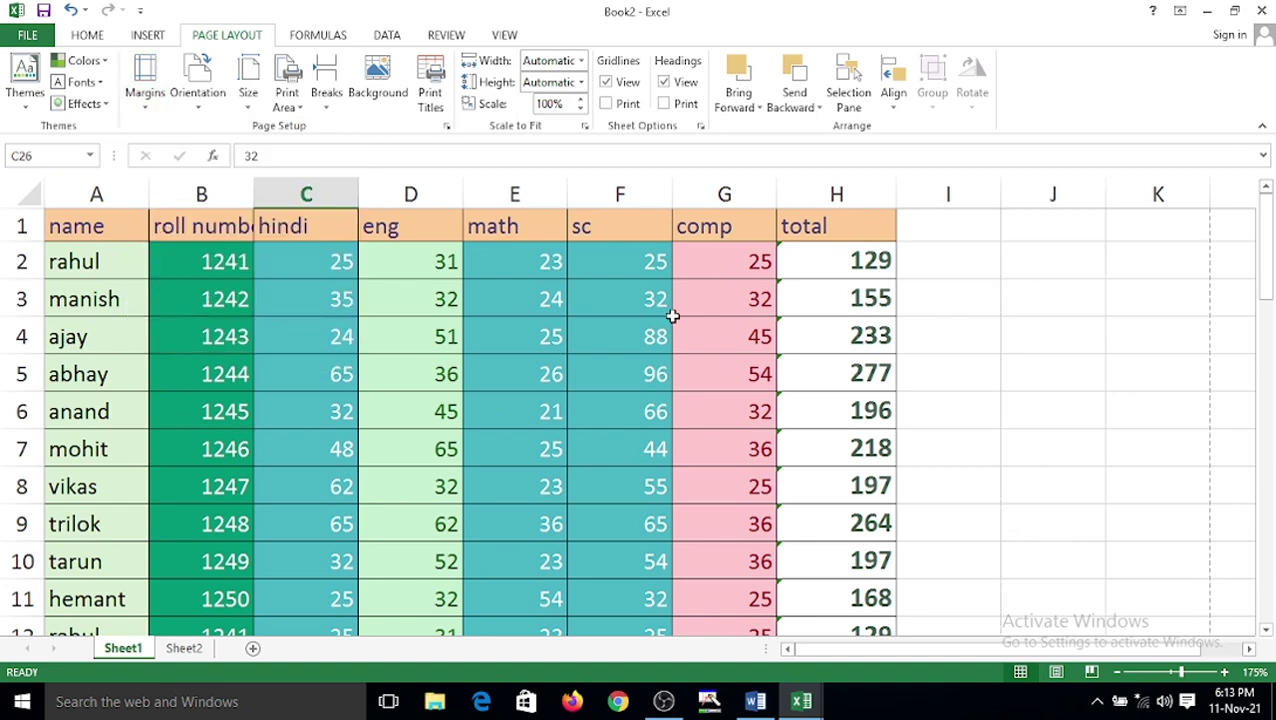
scroll(521, 450, down, 9)
scroll(604, 410, up, 3)
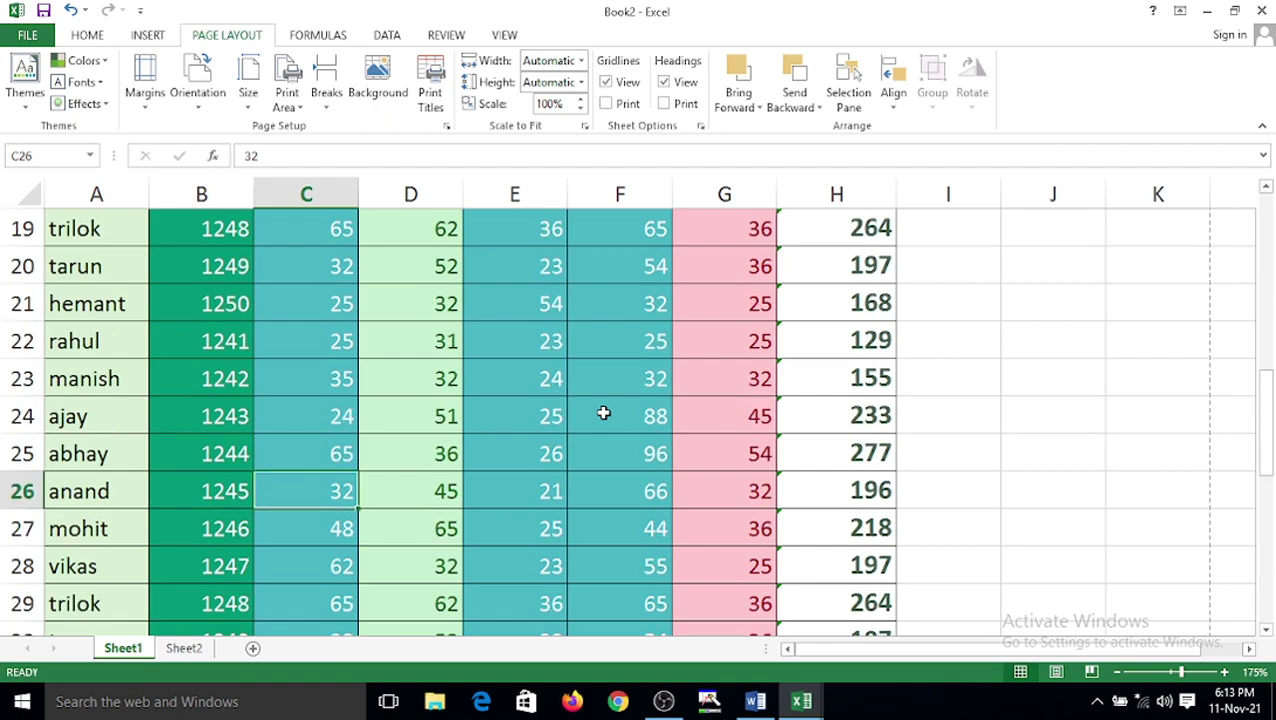
scroll(604, 413, down, 7)
scroll(631, 426, up, 6)
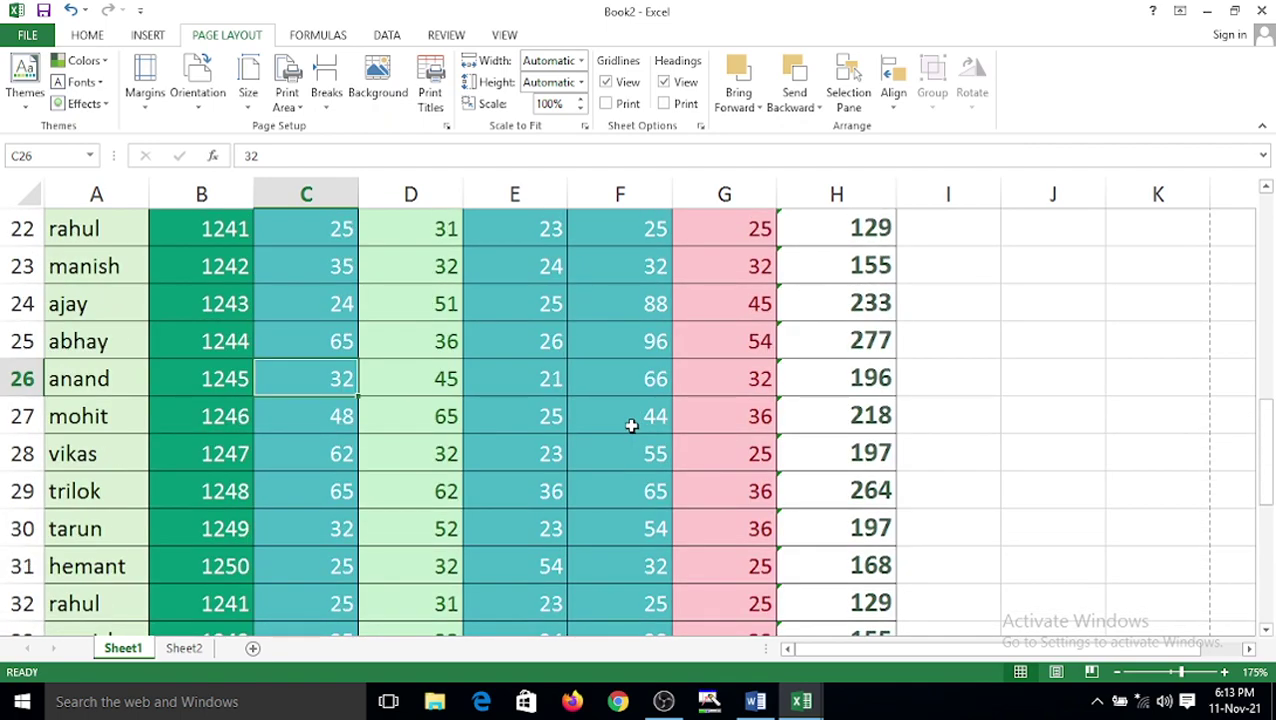
scroll(631, 426, up, 7)
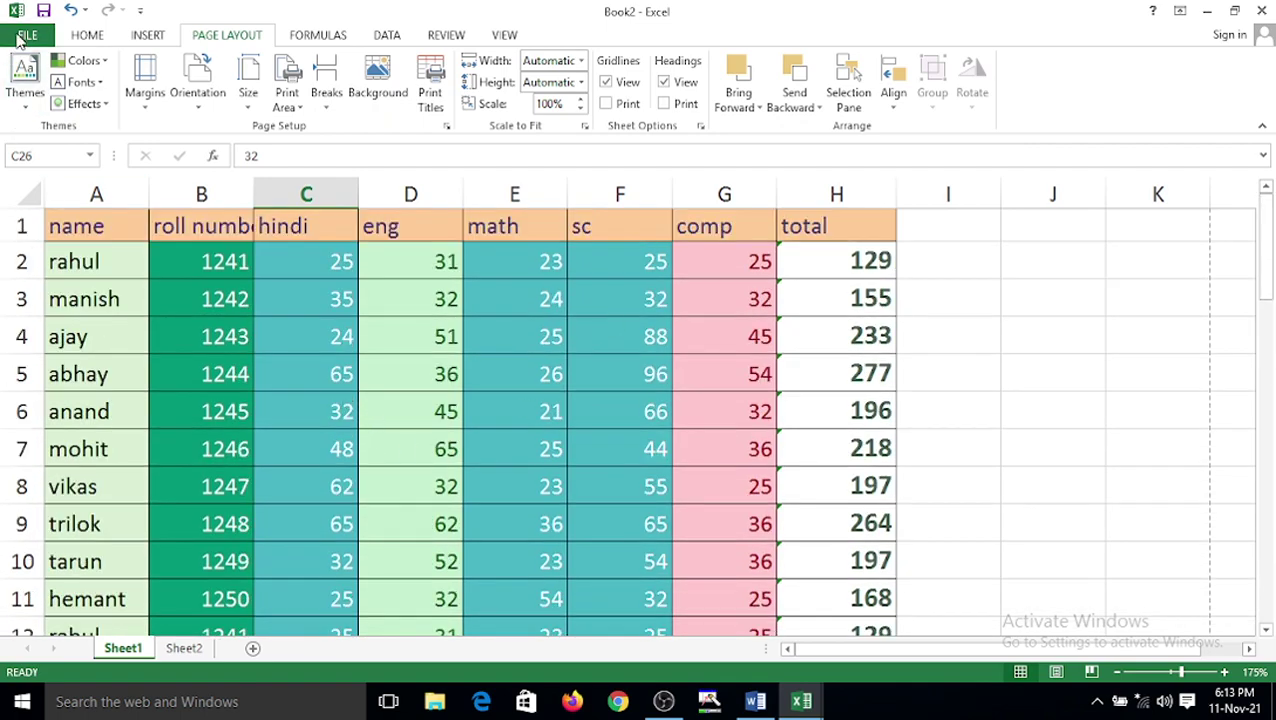
- Check the narrow-margin page layout in the print preview and return to the worksheet
click(24, 36)
click(36, 259)
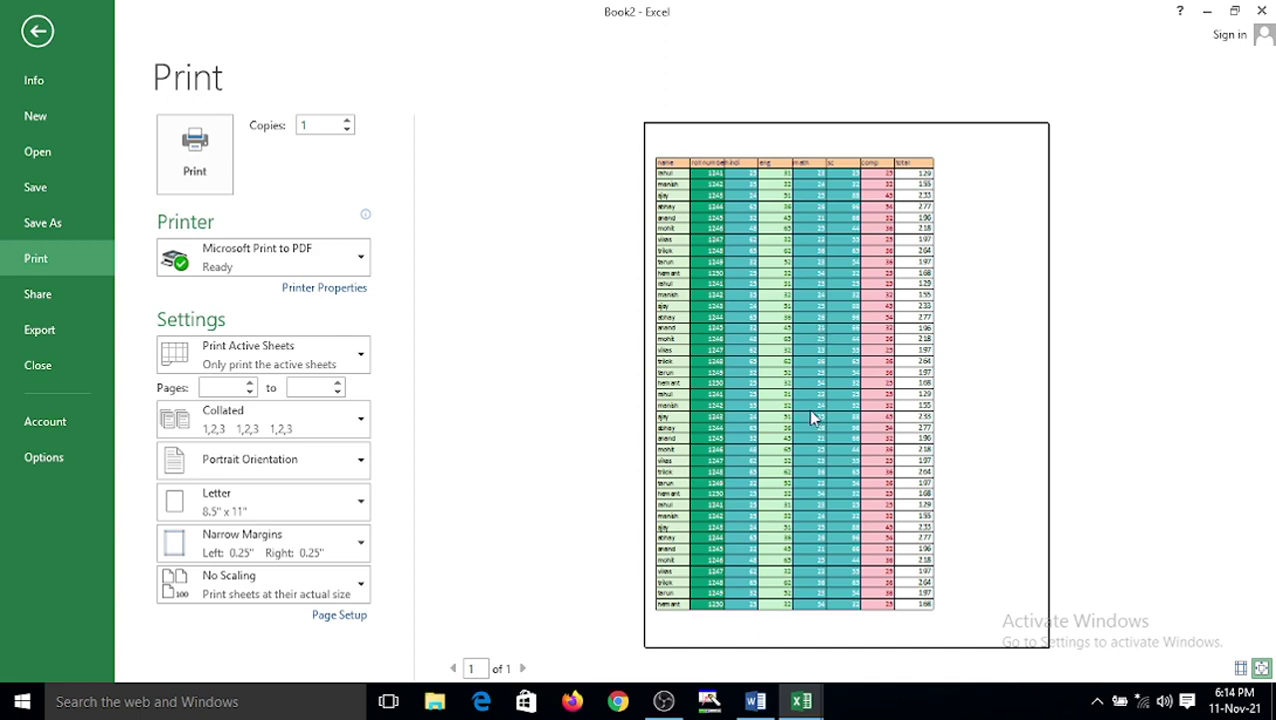
click(663, 701)
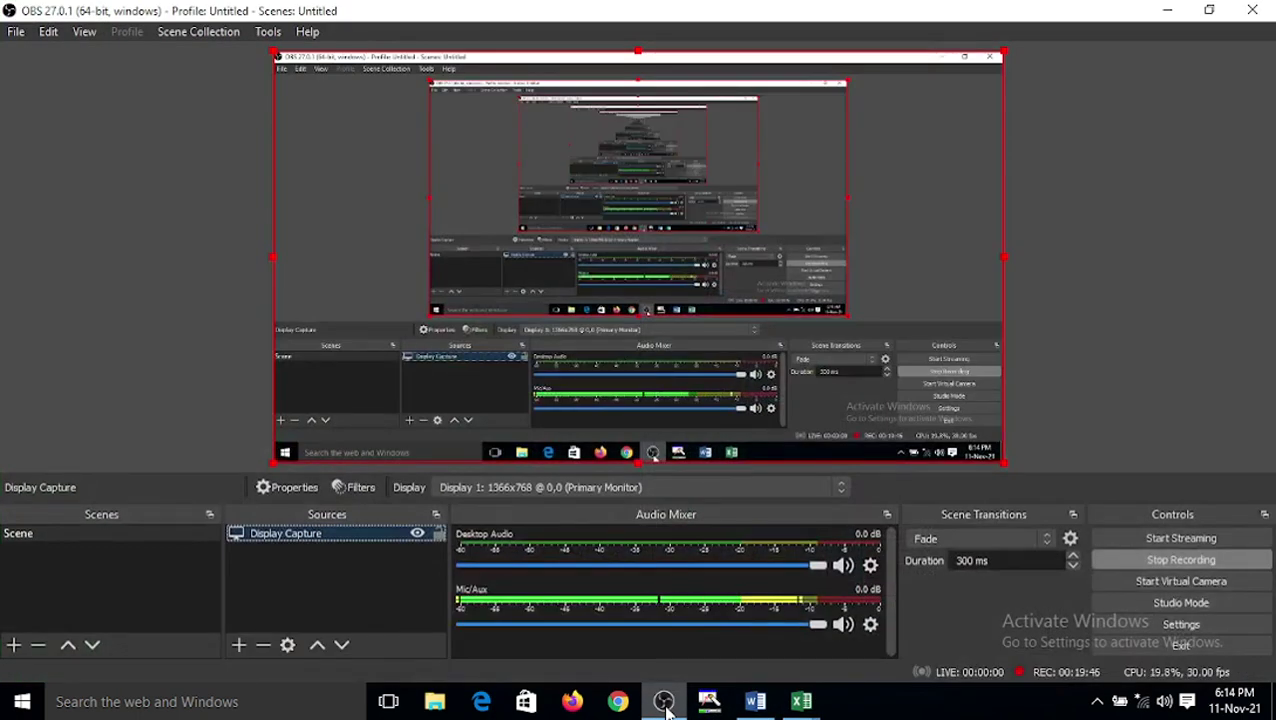
click(663, 701)
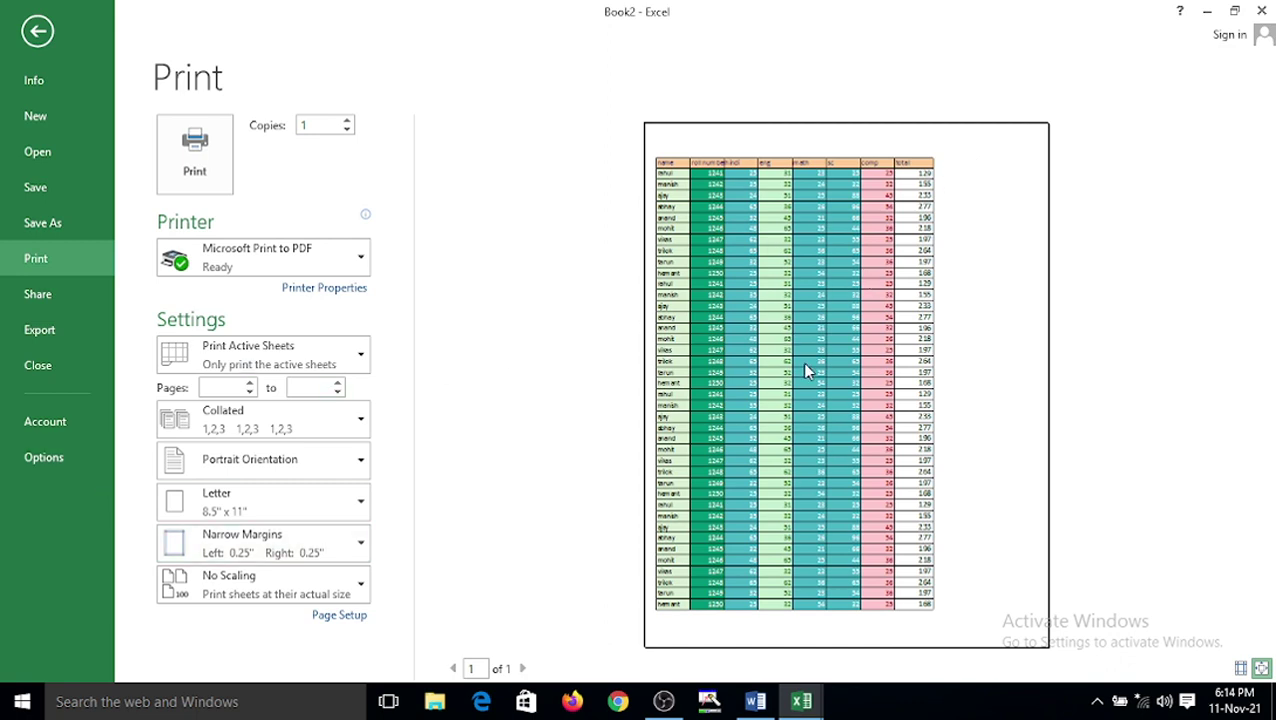
click(37, 30)
- Open the custom margin settings for Sheet1 and raise the top margin to 2 inches
click(163, 105)
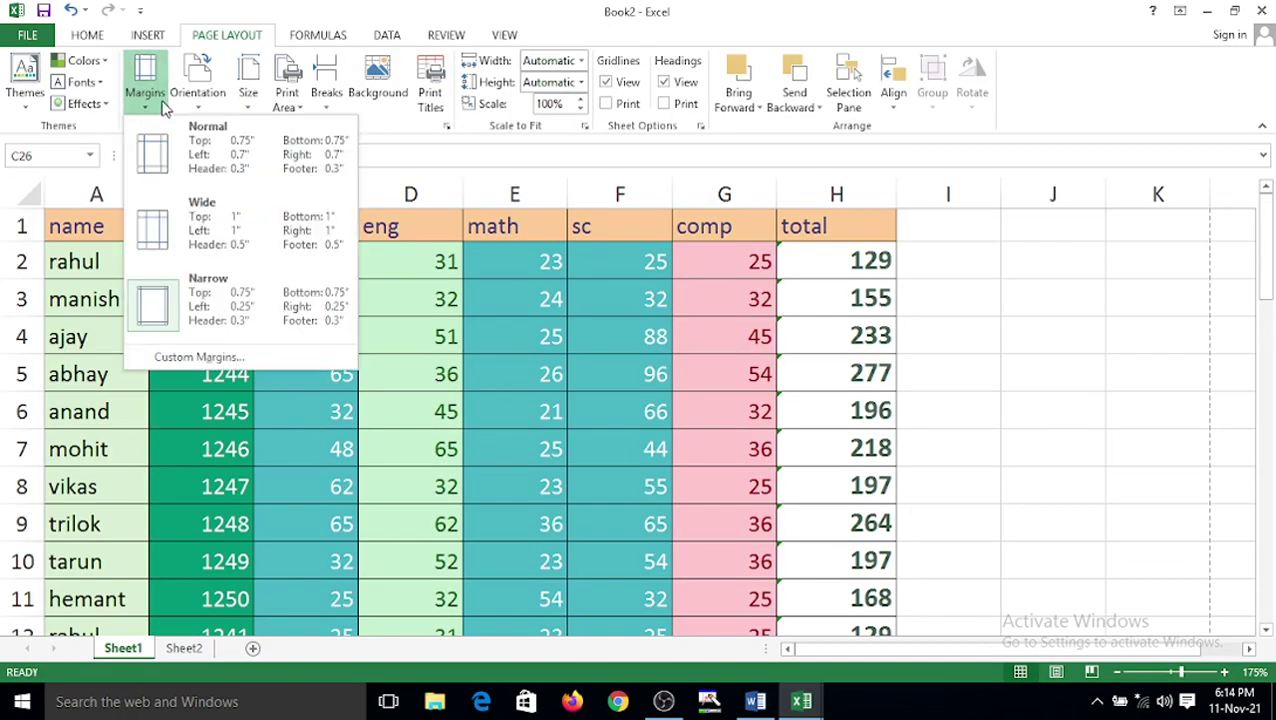
click(180, 364)
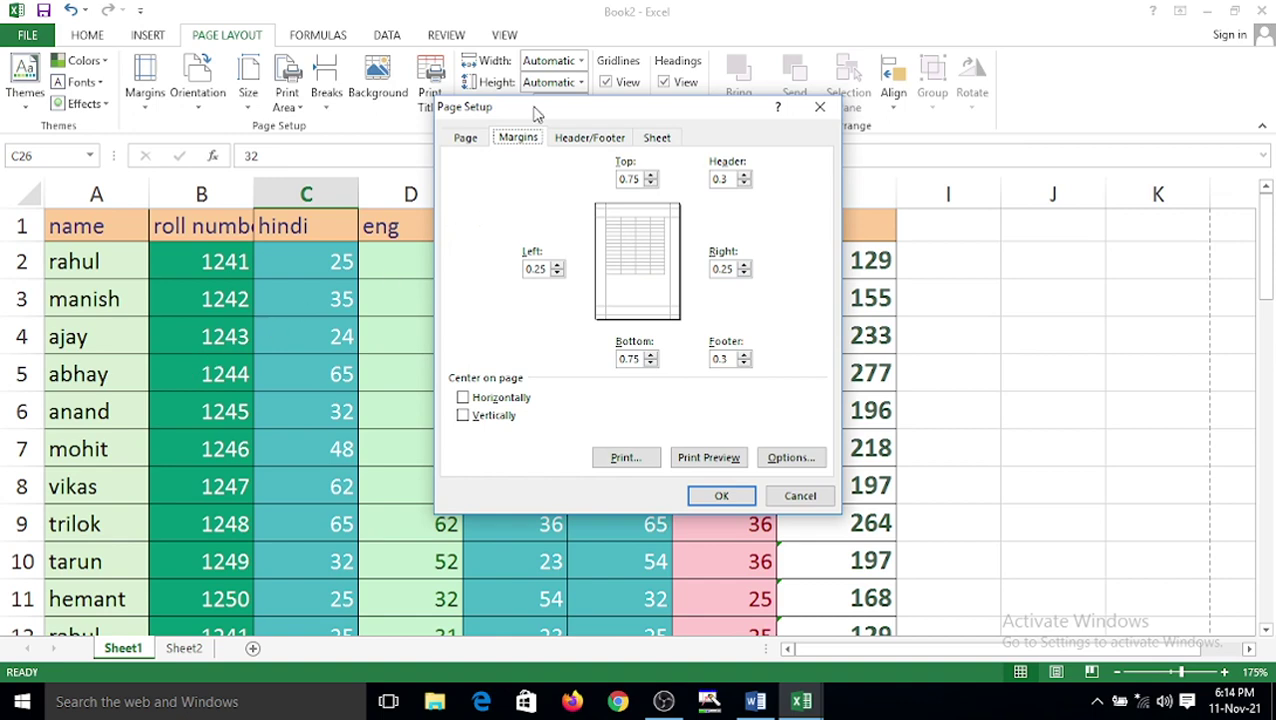
drag(537, 112, 292, 148)
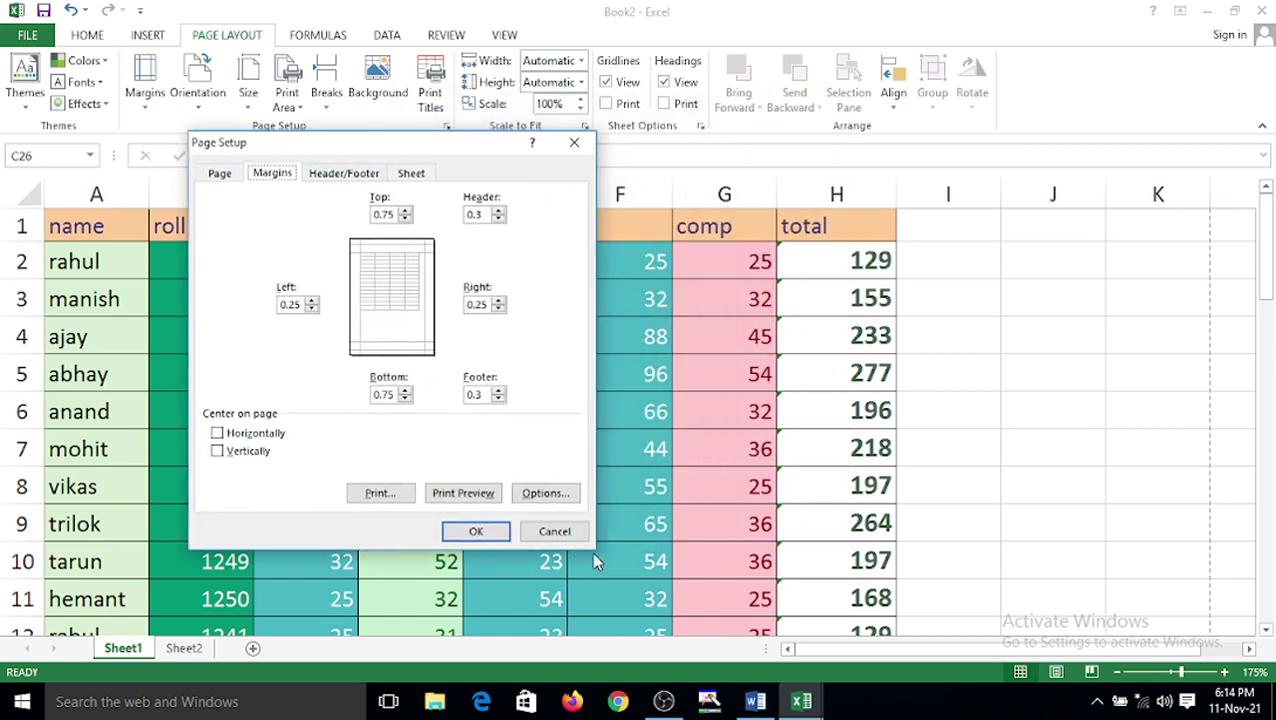
click(481, 394)
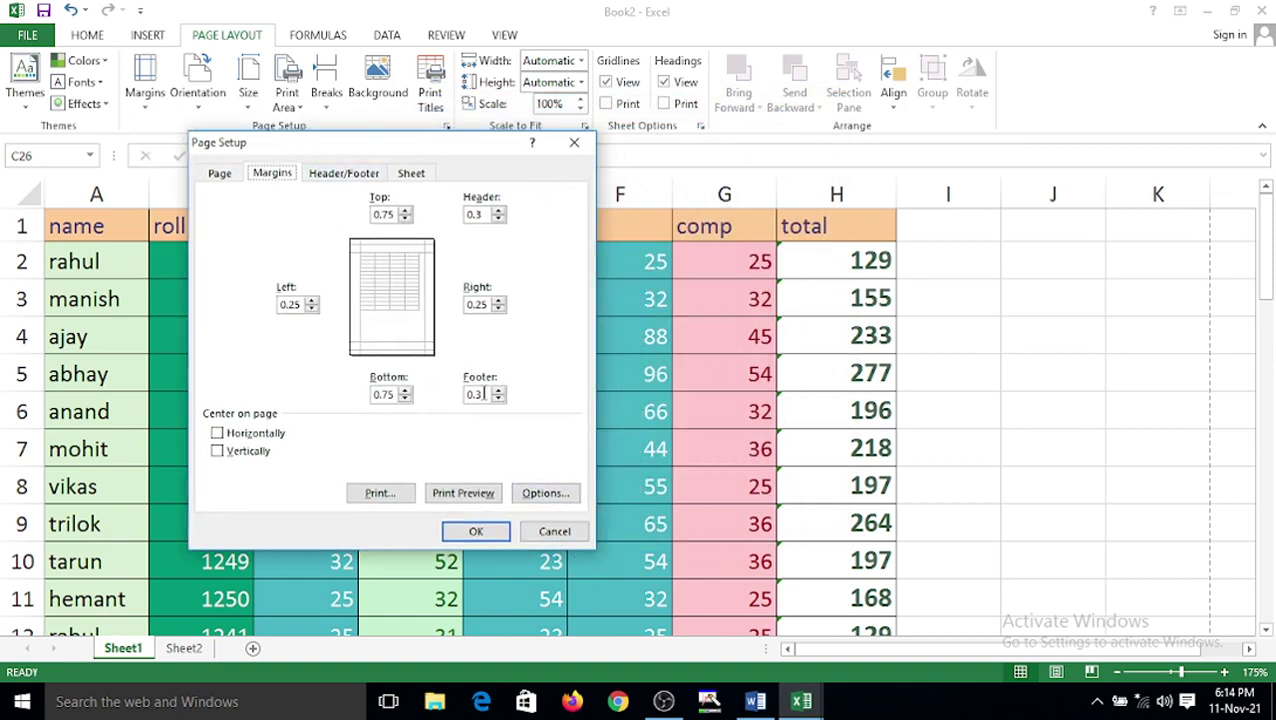
click(404, 210)
click(404, 210)
click(404, 210)
click(405, 211)
click(405, 211)
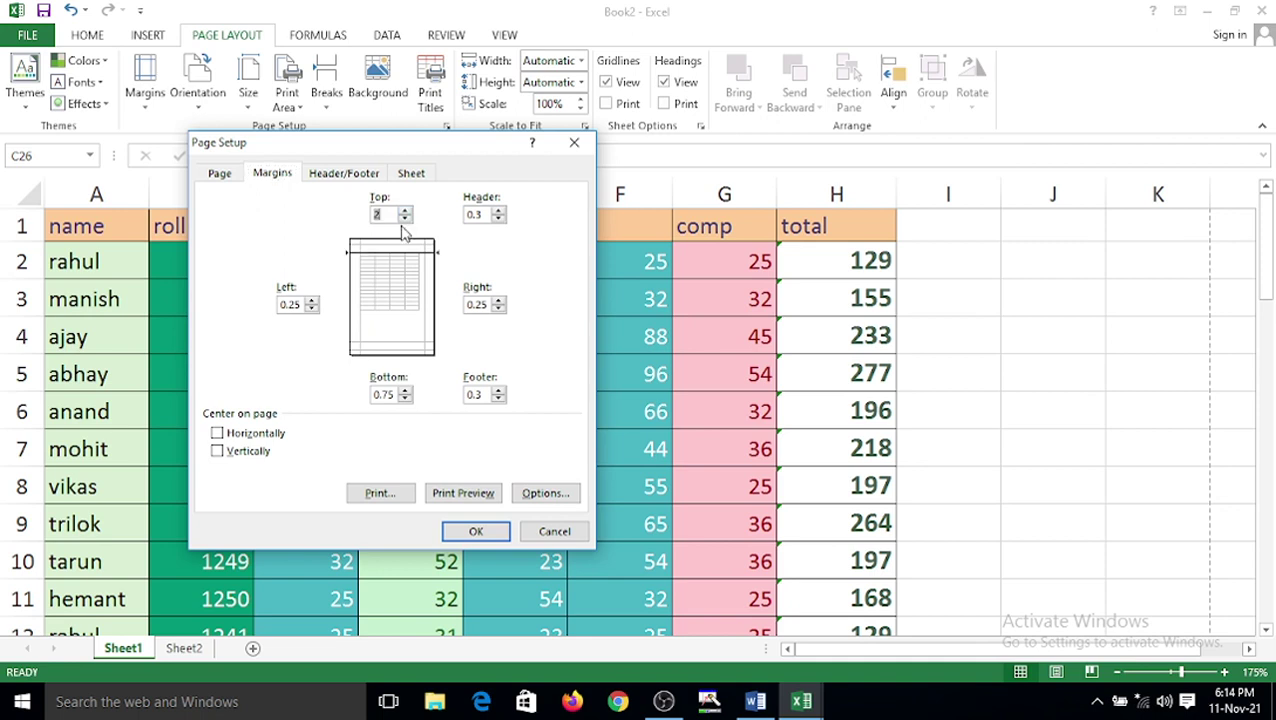
- Reduce the top margin to 0.5 inches and the header margin to 0
click(406, 219)
click(406, 219)
click(406, 219)
click(406, 219)
click(406, 219)
click(406, 219)
click(406, 219)
click(406, 219)
click(405, 211)
click(499, 220)
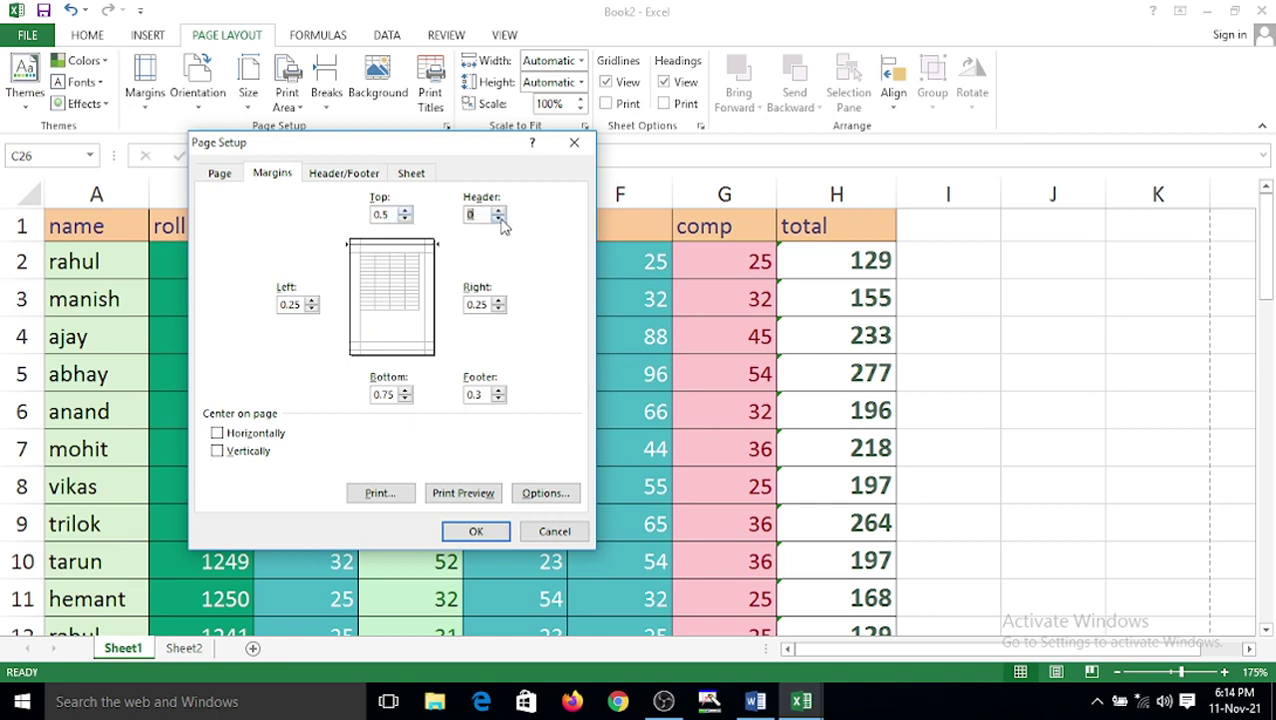
- Set the right margin to 0.25 inches and the left margin to 0.75 inches
click(499, 309)
click(499, 300)
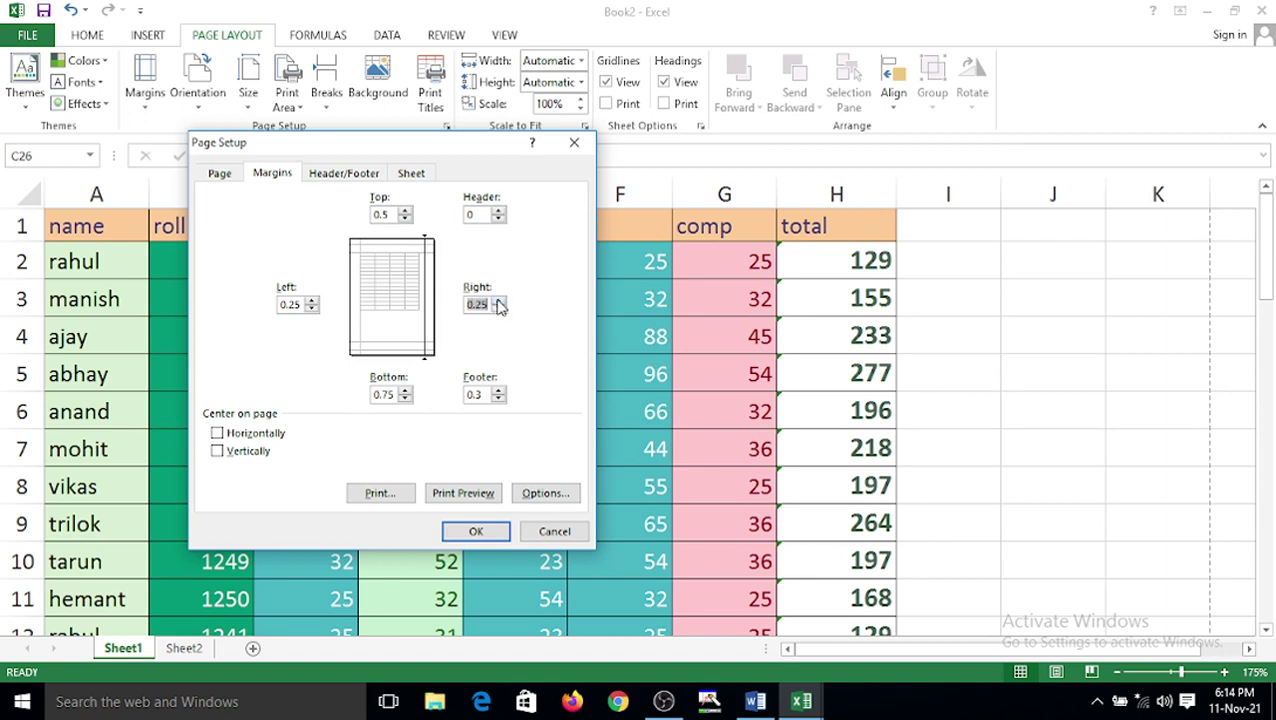
click(312, 300)
click(312, 300)
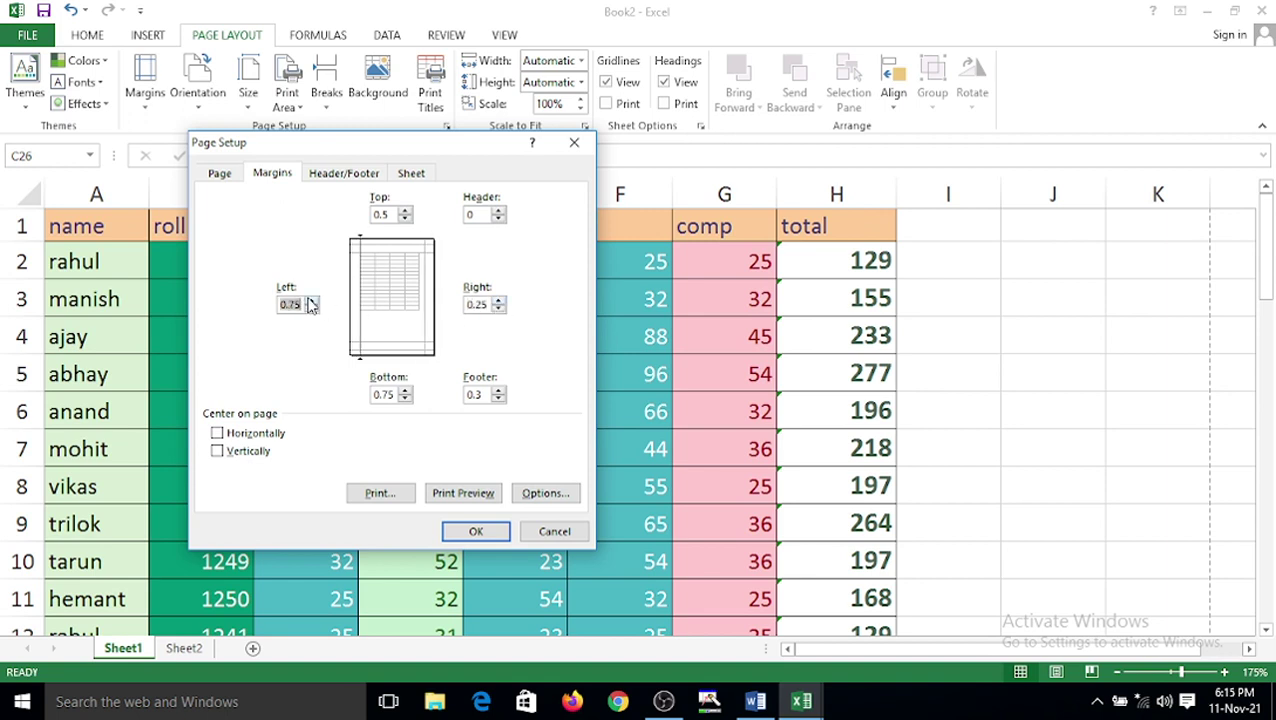
click(312, 300)
click(312, 300)
click(312, 309)
click(313, 310)
- Set the top, right, left and bottom page margins to 0 and apply the custom margins
click(405, 218)
click(405, 220)
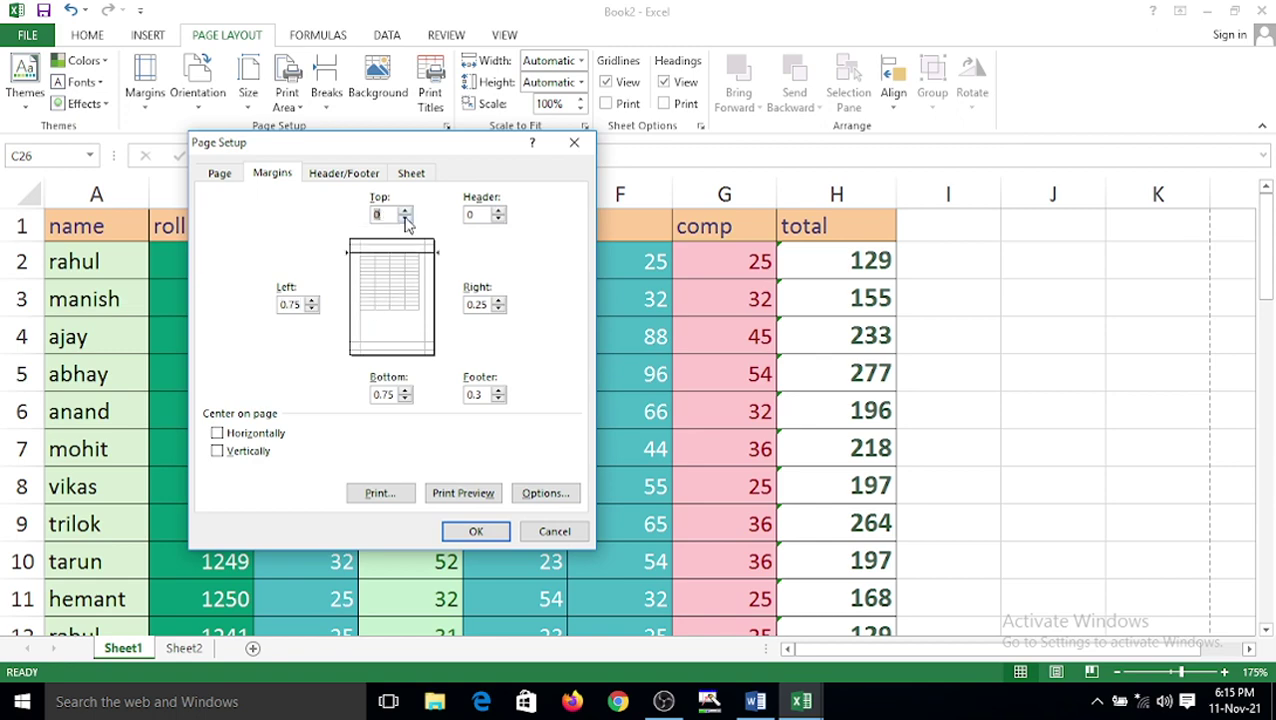
click(499, 310)
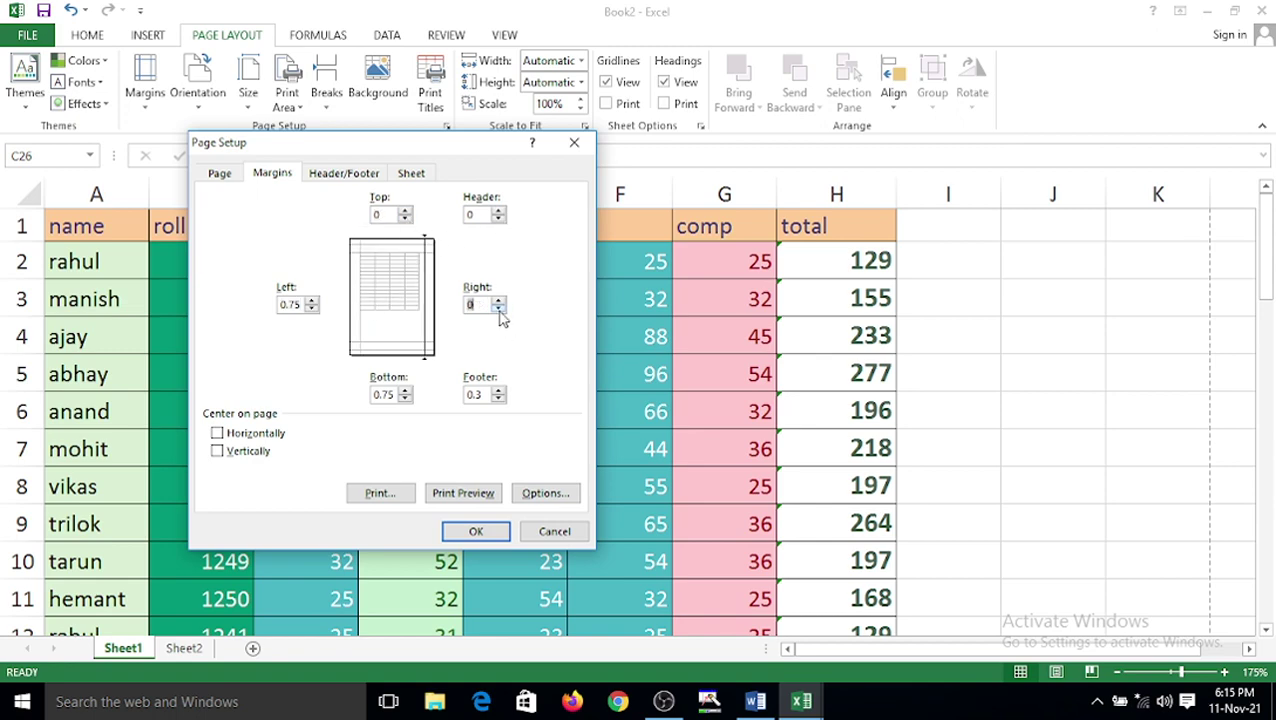
click(312, 302)
click(312, 309)
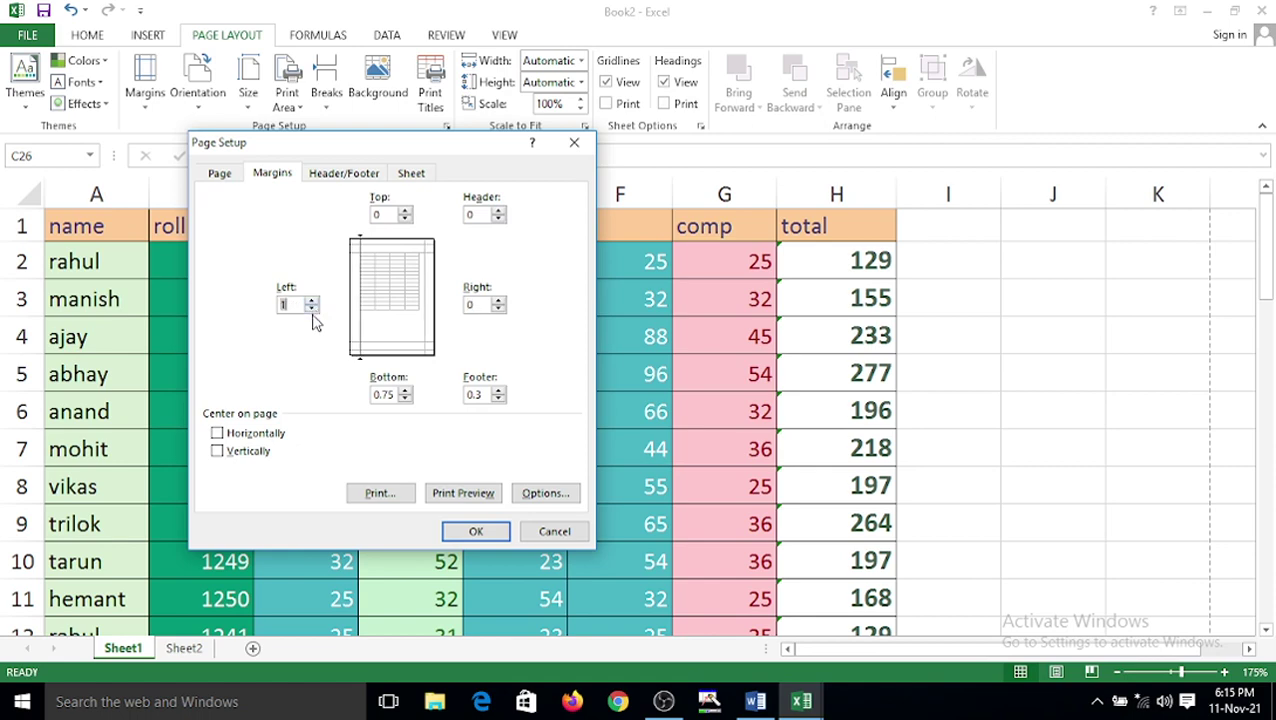
click(312, 309)
click(312, 309)
click(312, 309)
click(405, 399)
click(405, 399)
click(405, 399)
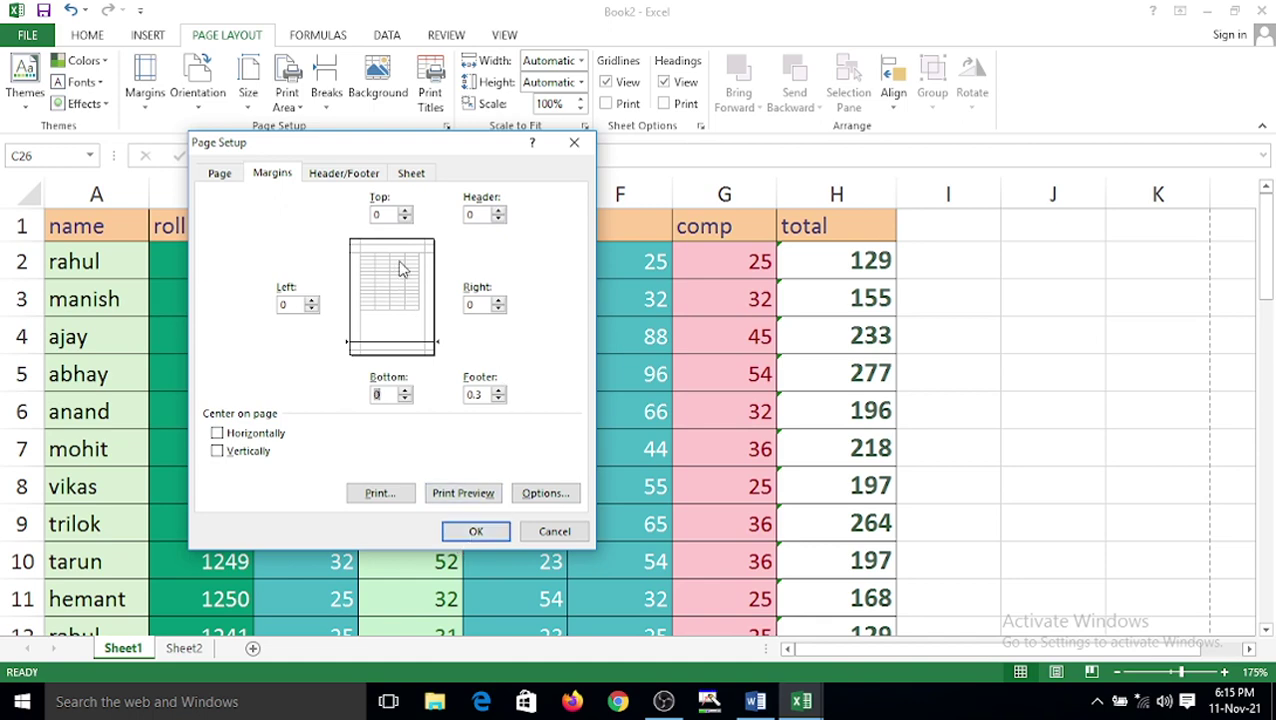
click(476, 532)
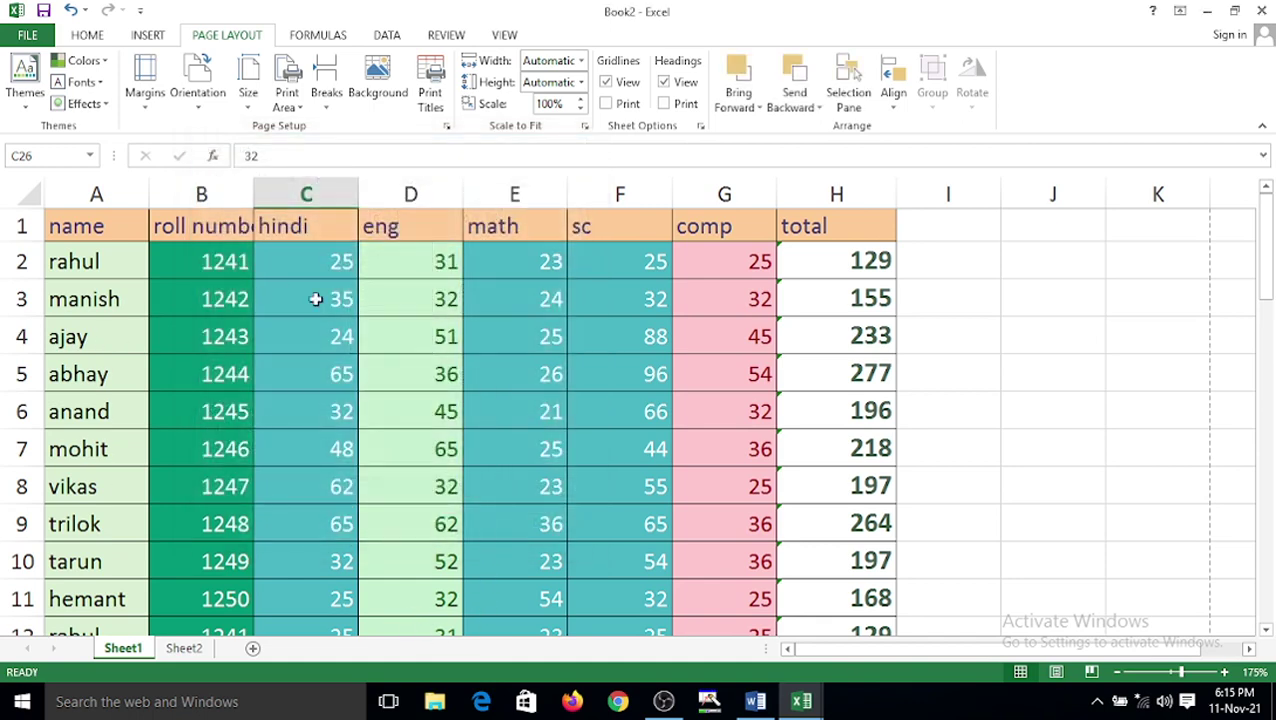
- Check how the marks table sits on the page with zero margins in the print preview, and return to the worksheet
scroll(256, 515, down, 6)
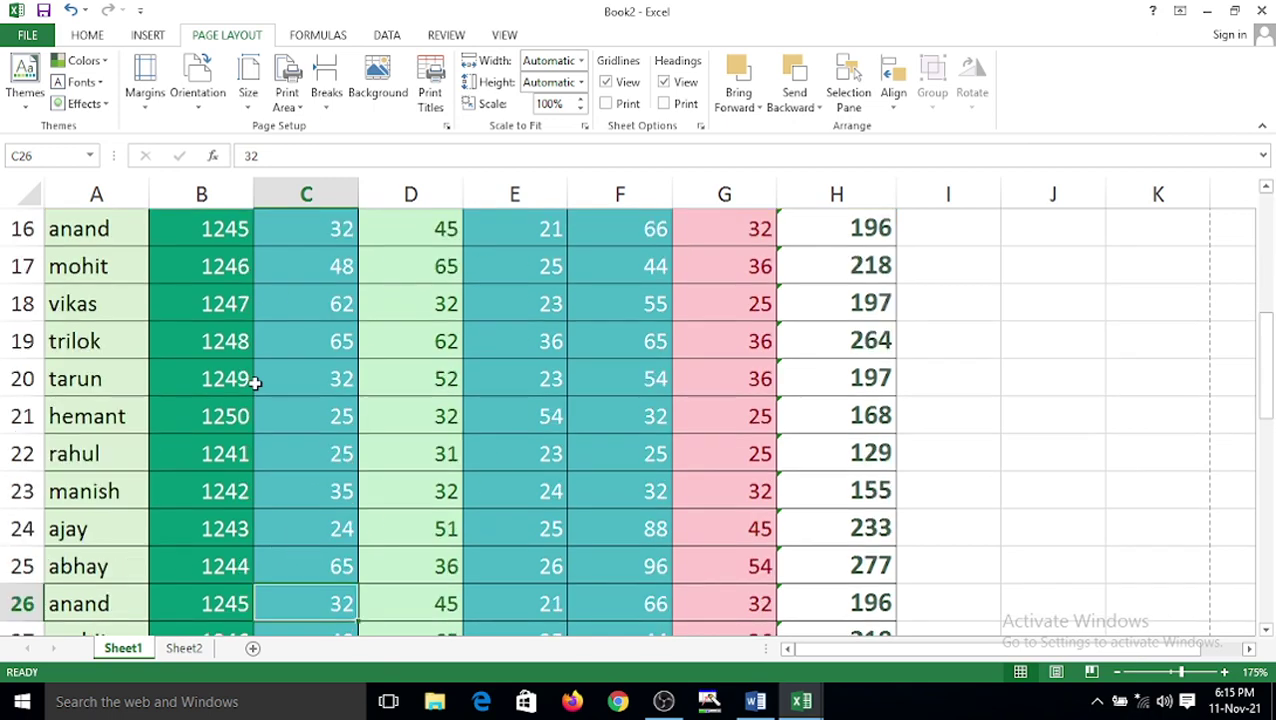
scroll(427, 399, up, 6)
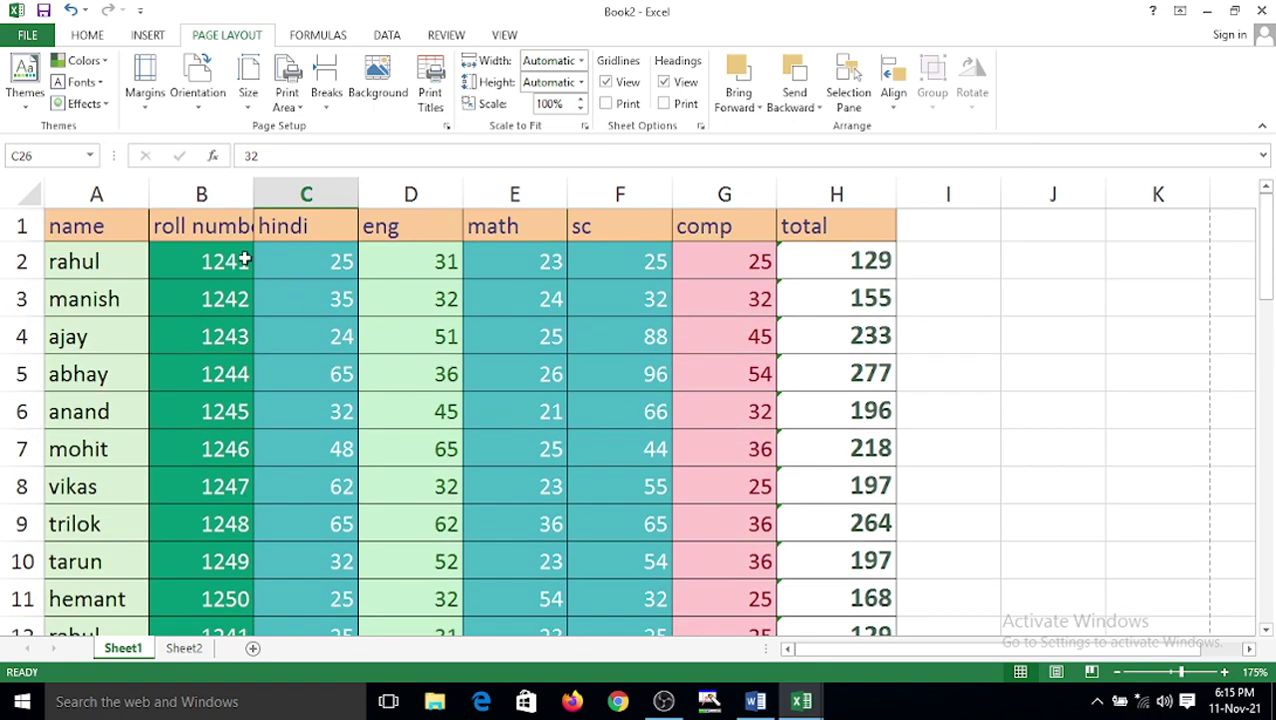
click(28, 36)
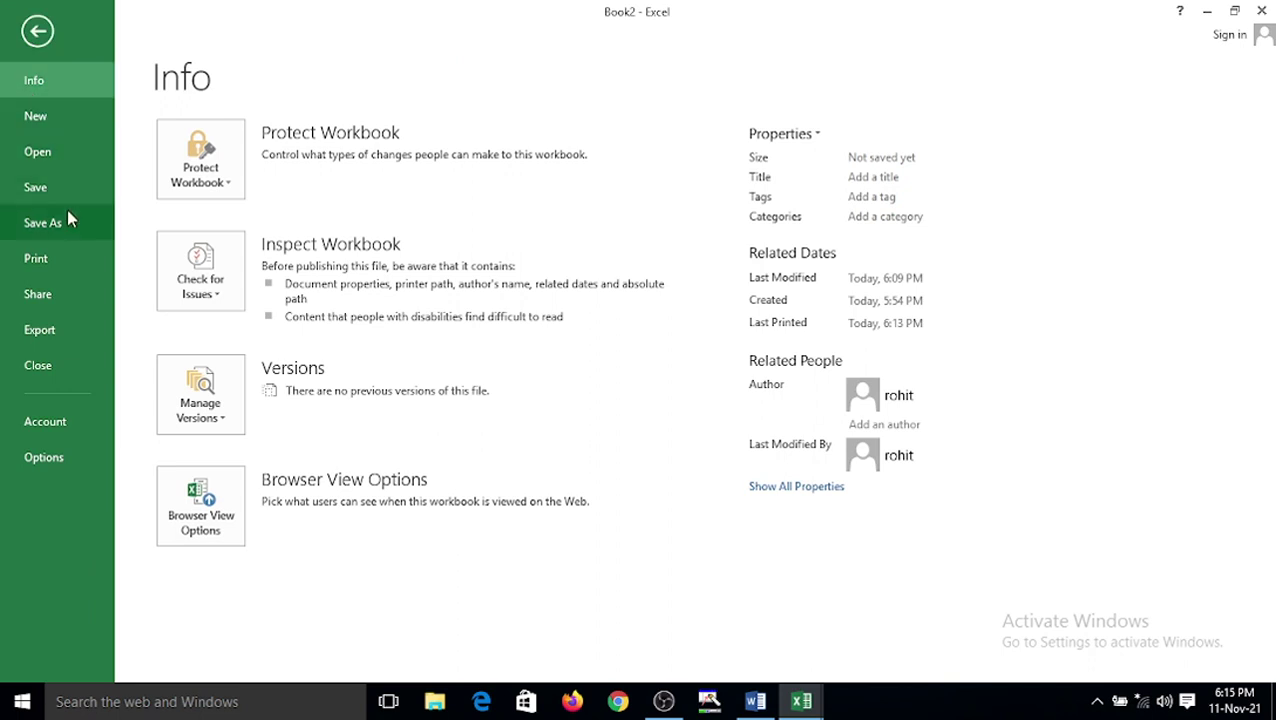
click(71, 264)
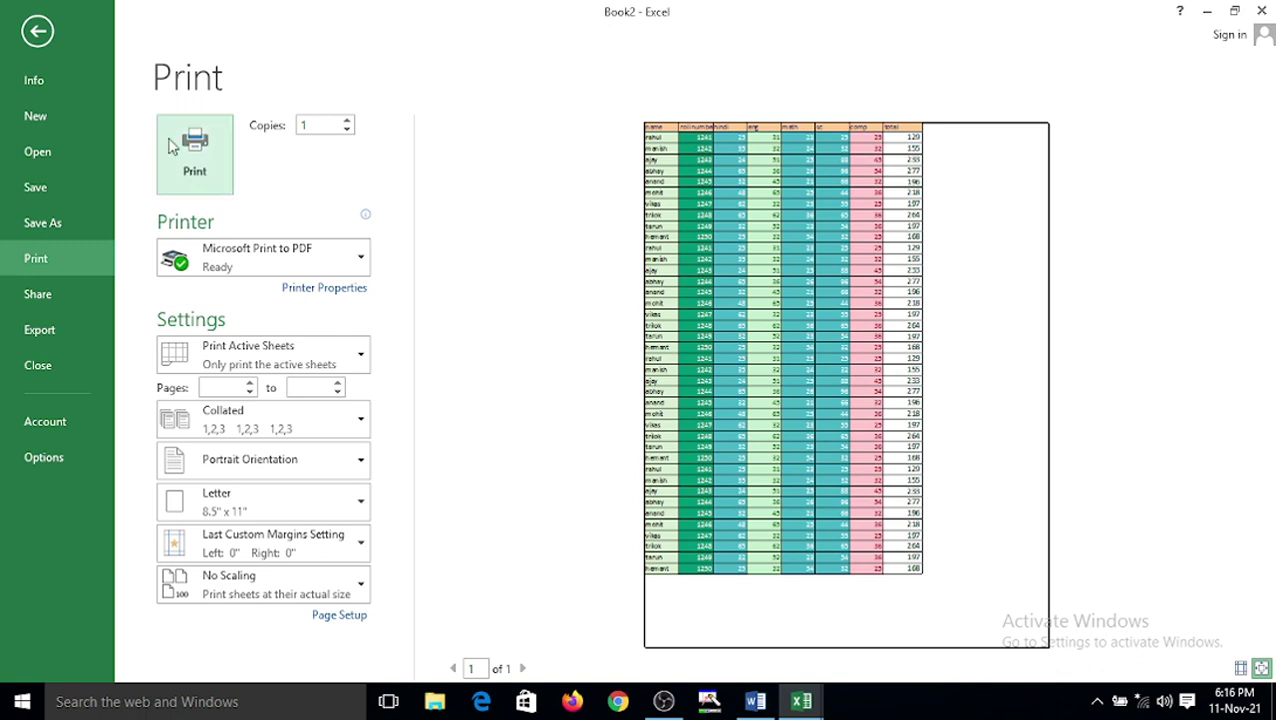
click(44, 37)
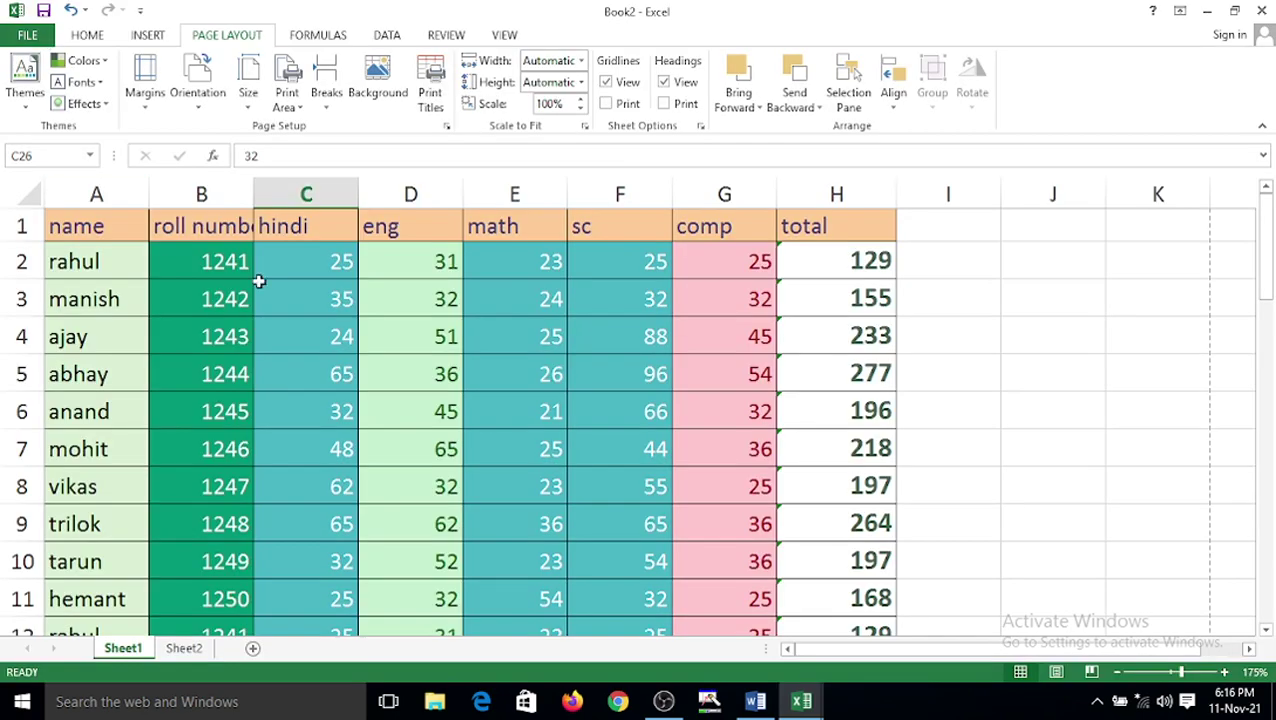
- Restore the Narrow margin preset, check the layout in the print preview and return to the worksheet
click(145, 112)
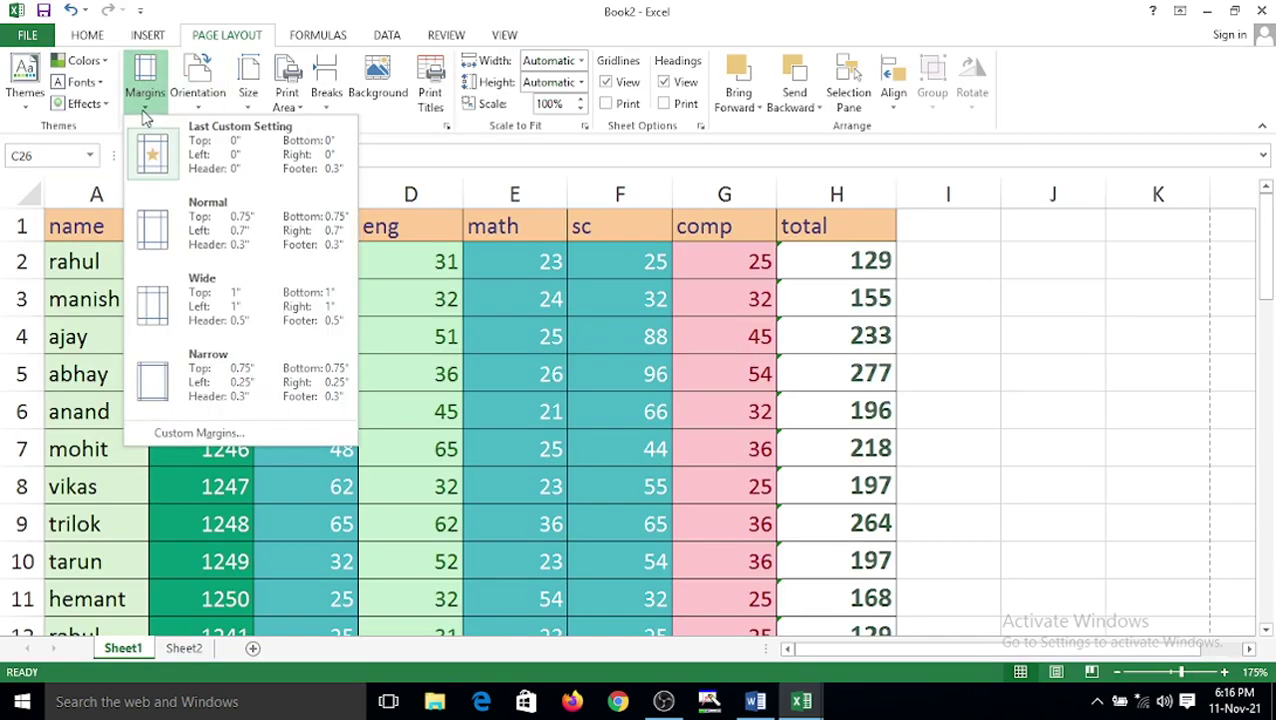
click(196, 370)
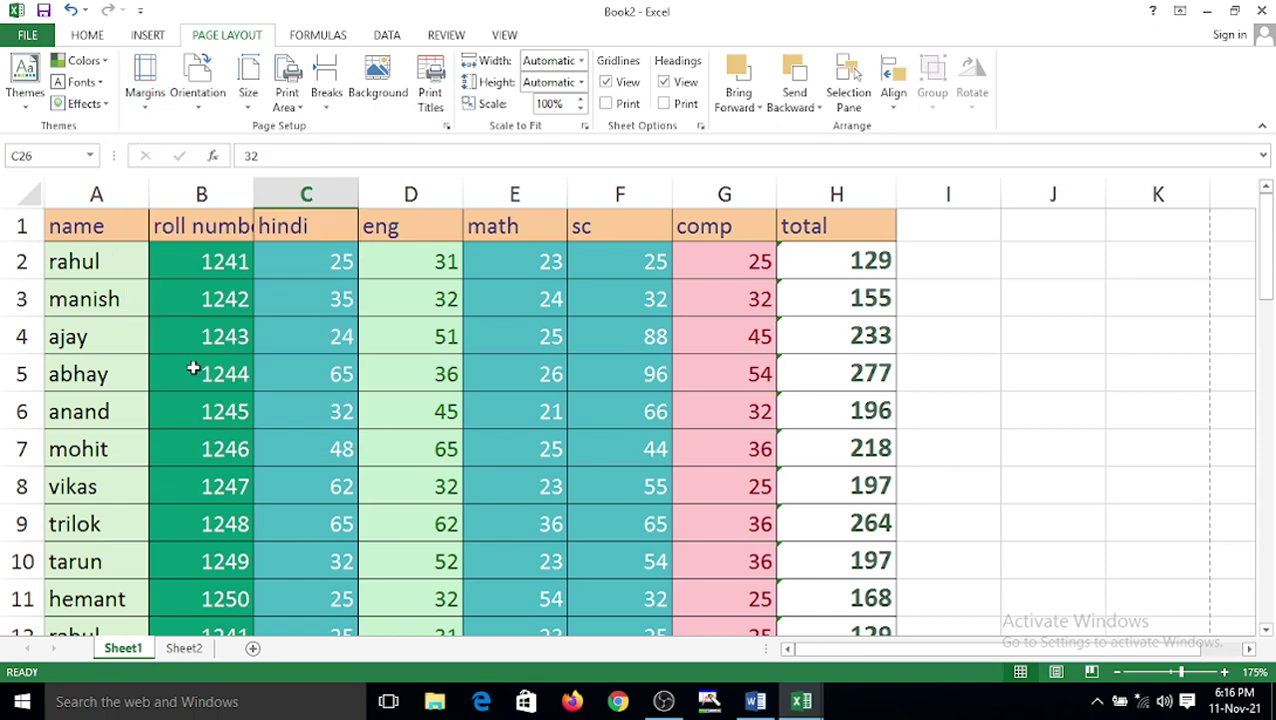
click(27, 36)
click(53, 256)
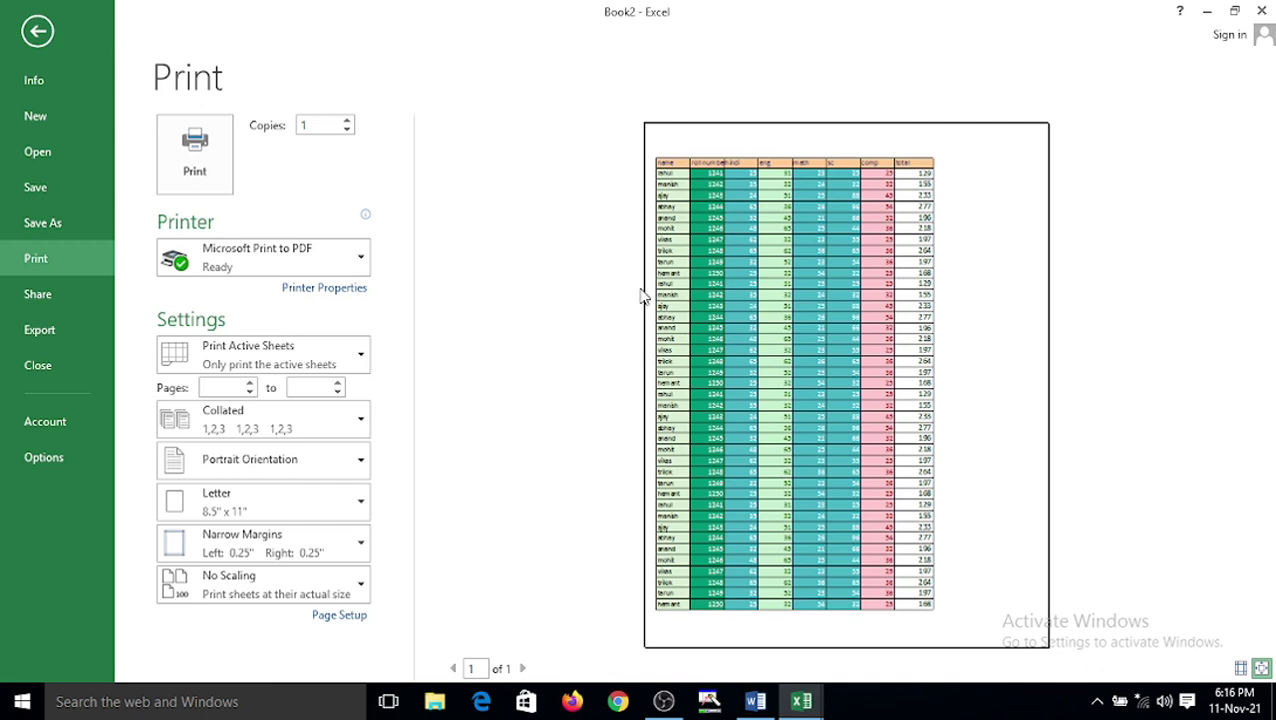
click(37, 31)
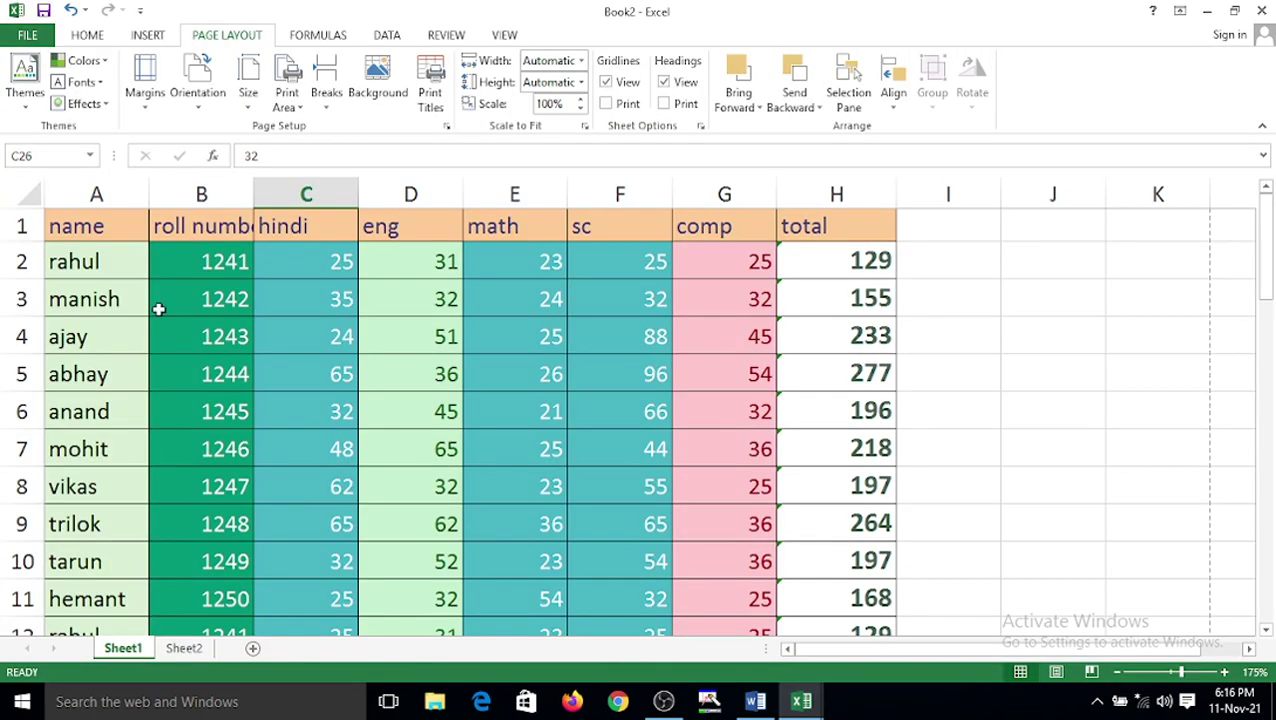
- Inspect the print preview enlarged and with the margin guides shown, and go back to the whole-page view
scroll(157, 305, down, 7)
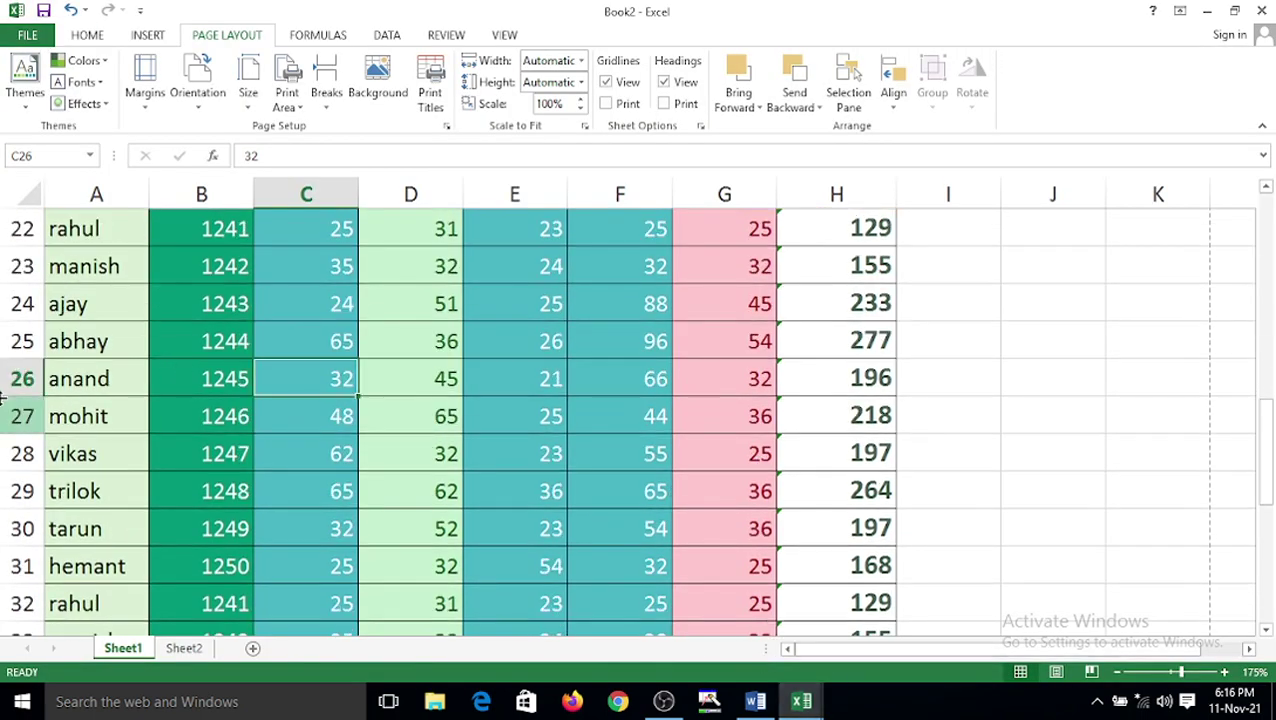
scroll(142, 413, up, 7)
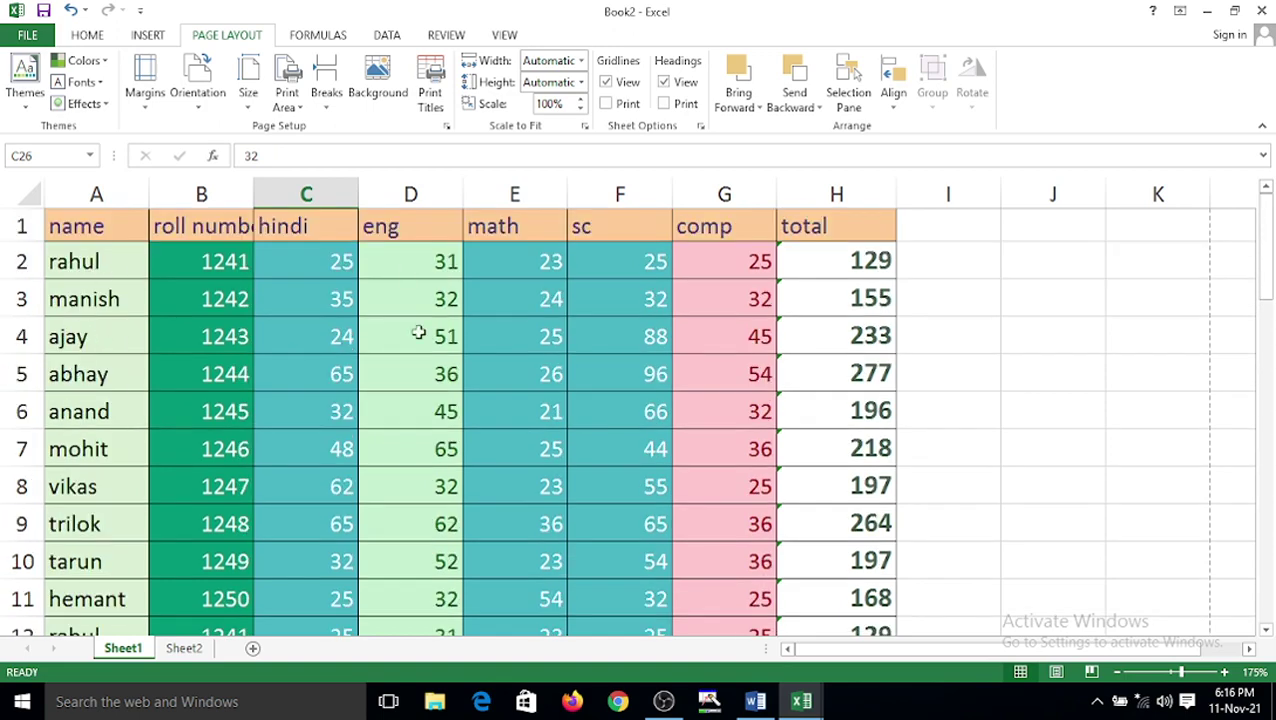
click(27, 35)
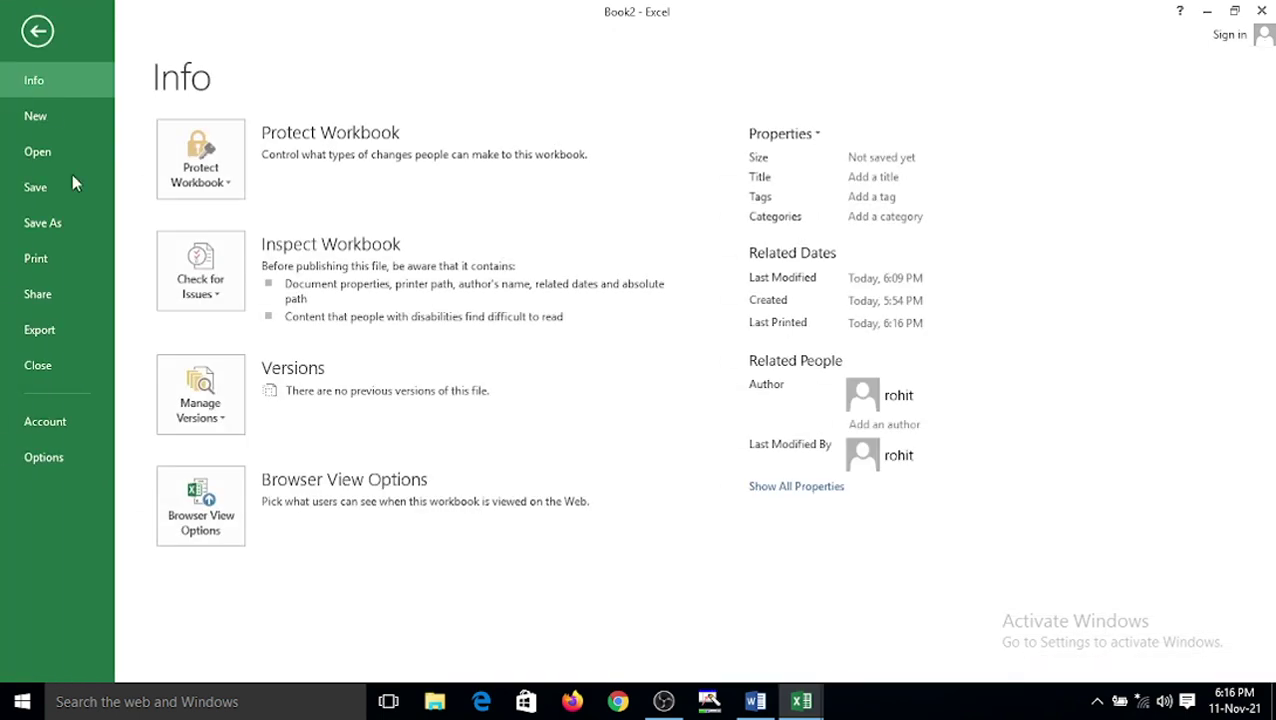
click(33, 262)
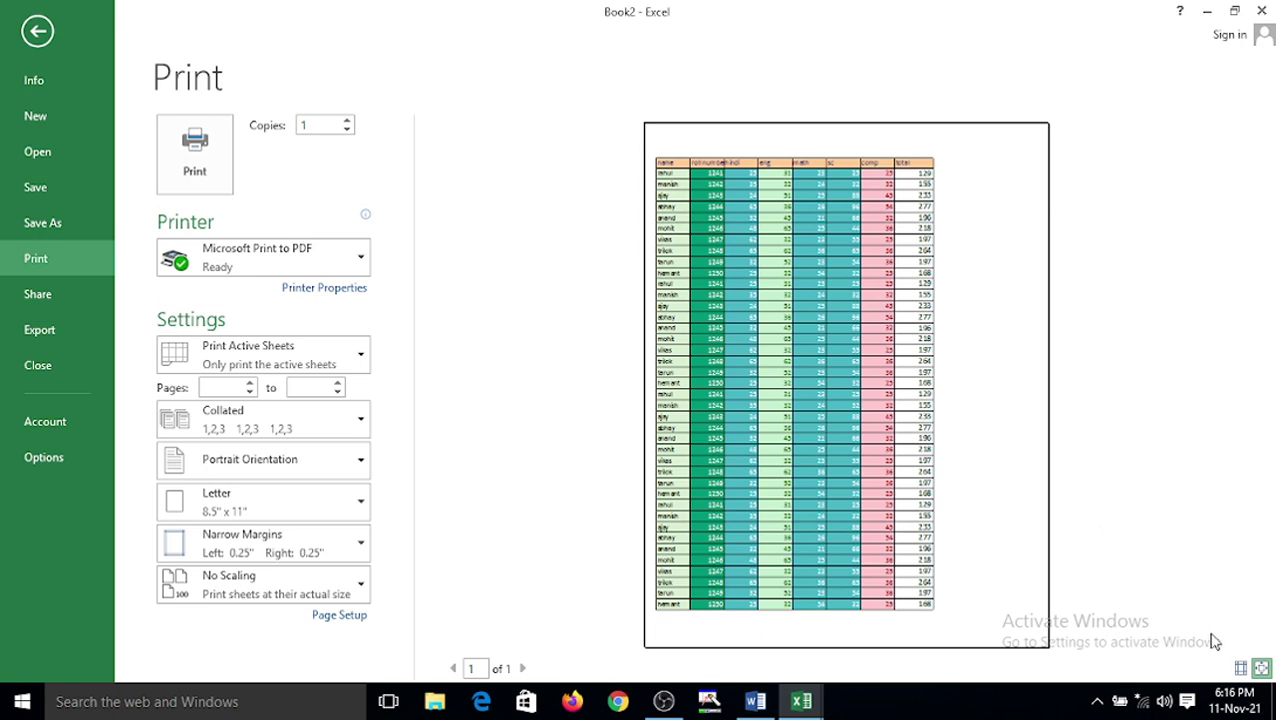
click(1258, 670)
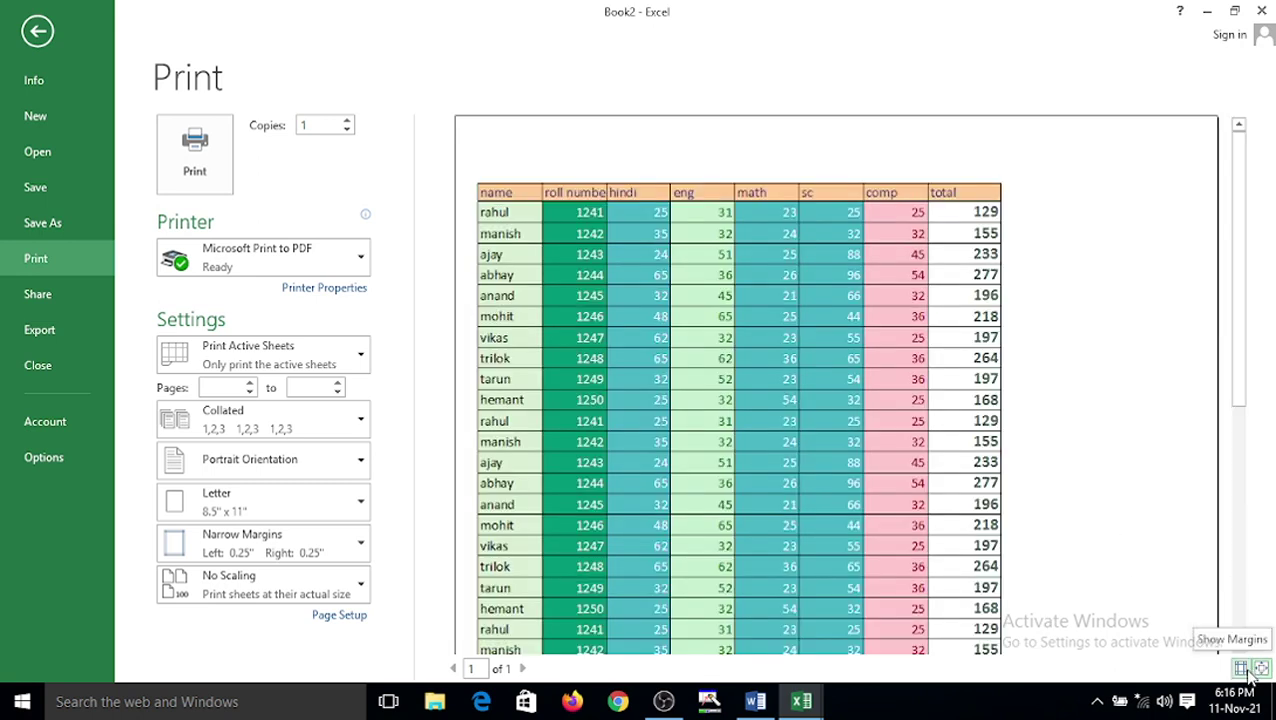
click(1242, 669)
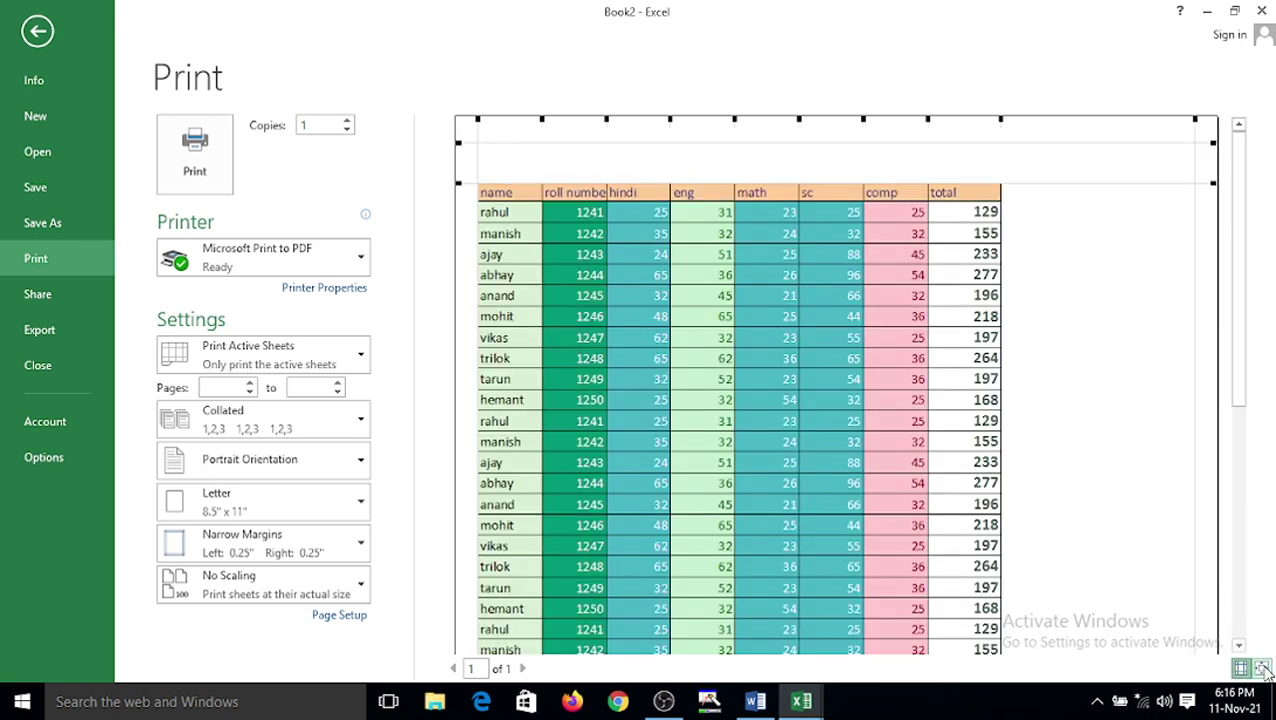
click(1262, 669)
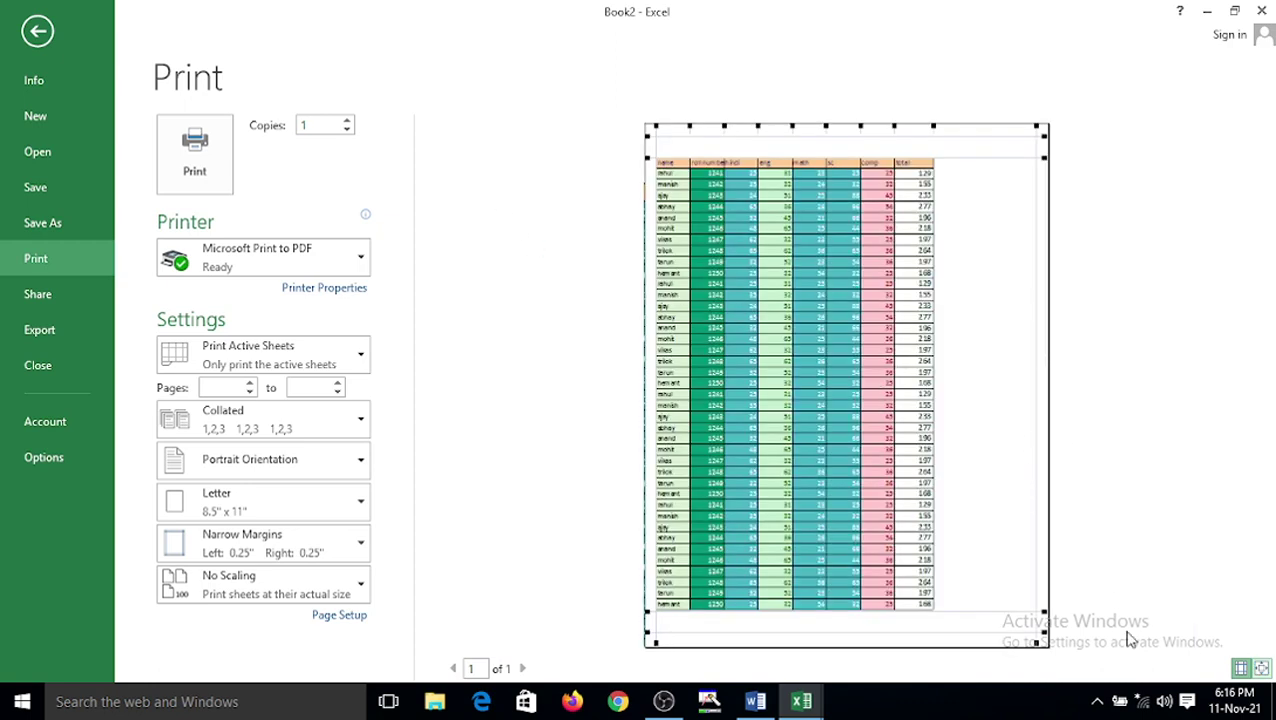
- Enlarge the print preview with the margin guides hidden, look down the page, and return to the worksheet
click(1260, 669)
click(1241, 670)
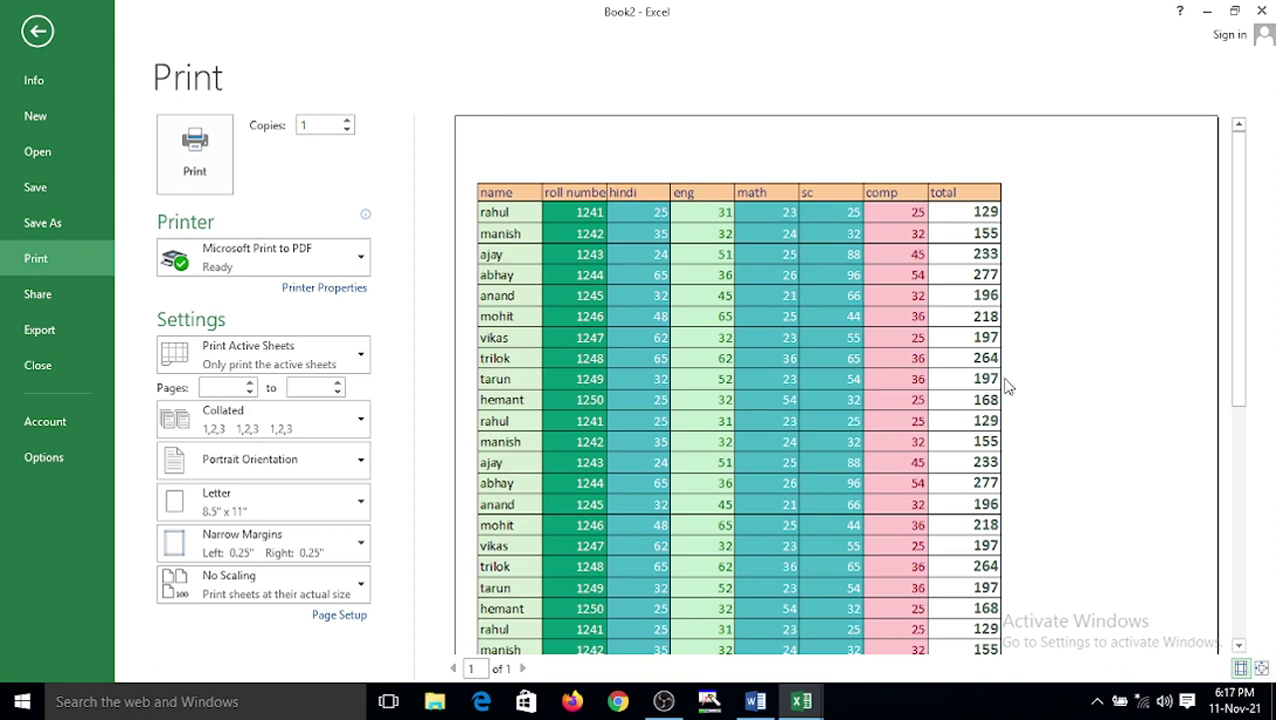
click(1238, 645)
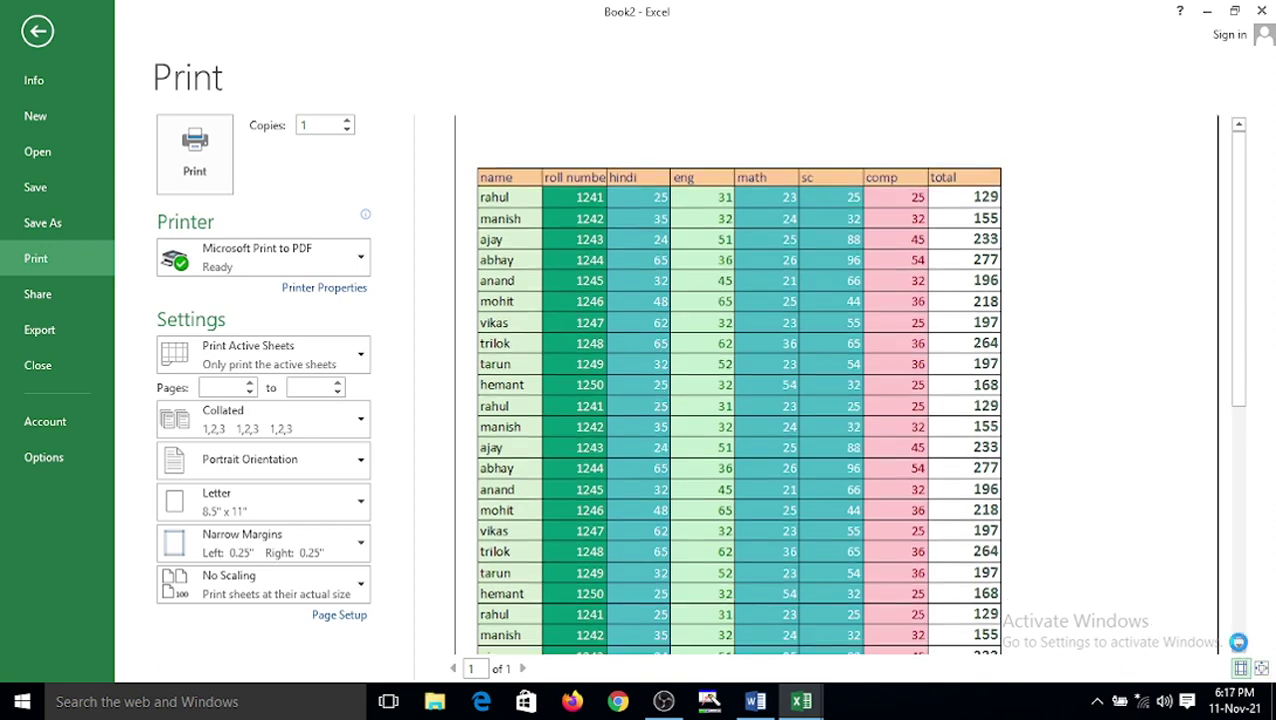
scroll(770, 425, down, 1)
click(37, 31)
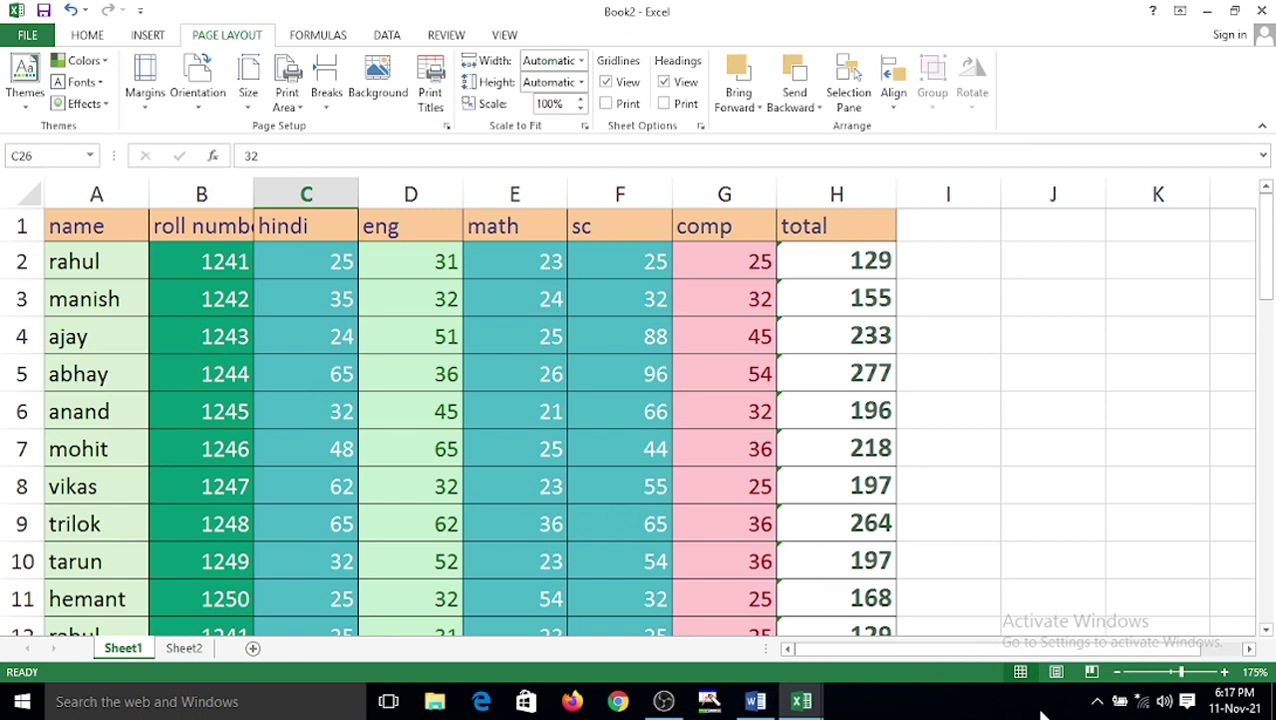
- Reduce the top margin to about 0.51 inches on the ruler in Page Layout view, and return to Normal view
click(1057, 673)
scroll(1034, 361, up, 3)
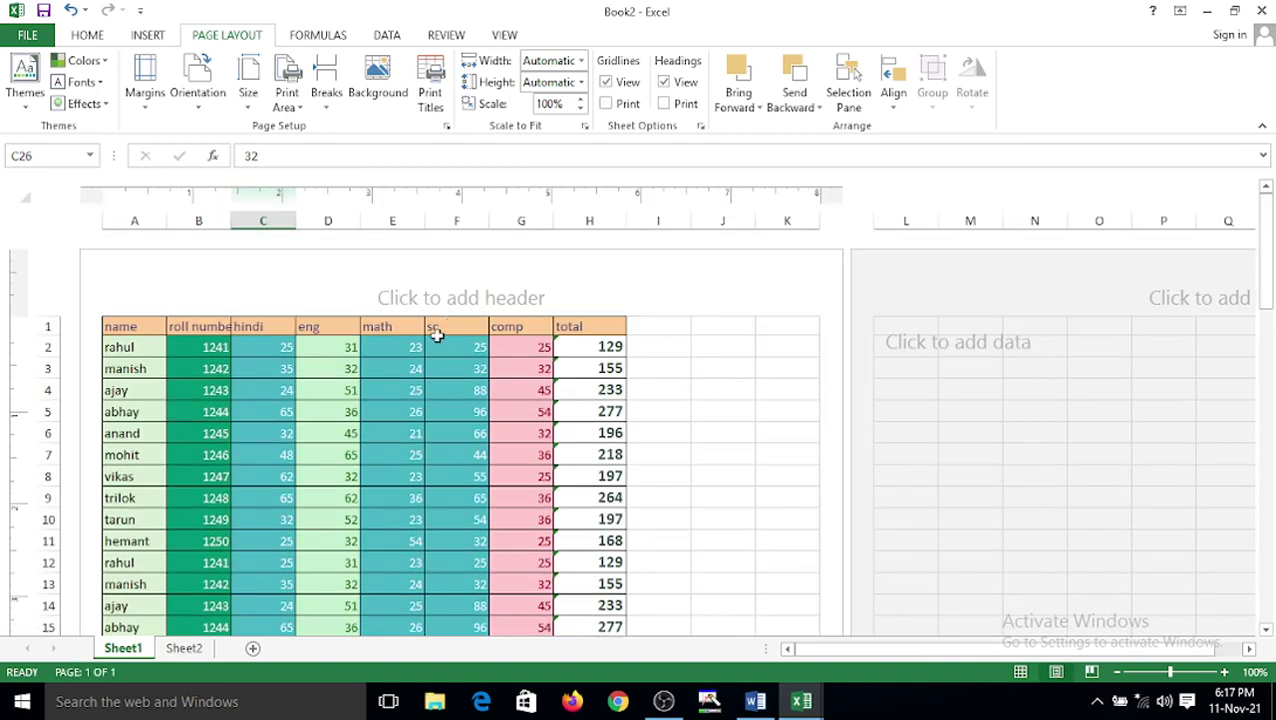
scroll(513, 353, down, 5)
scroll(496, 447, up, 5)
drag(18, 316, 18, 294)
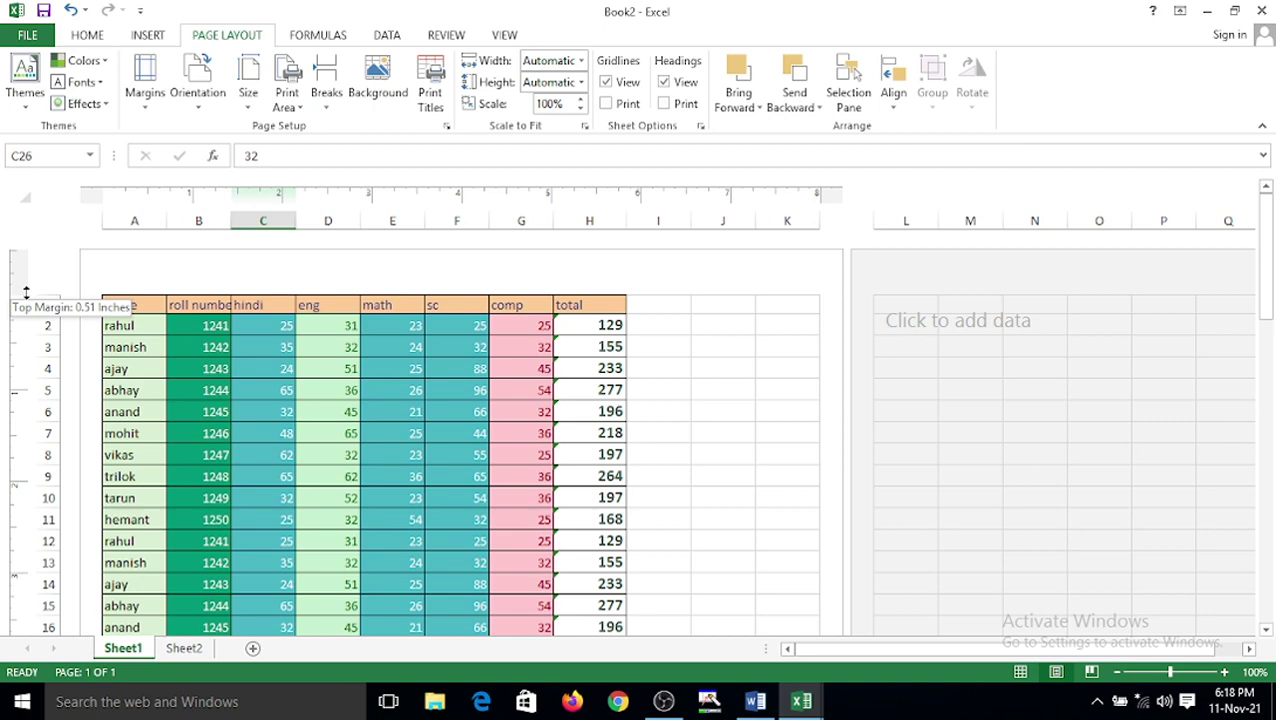
click(1031, 674)
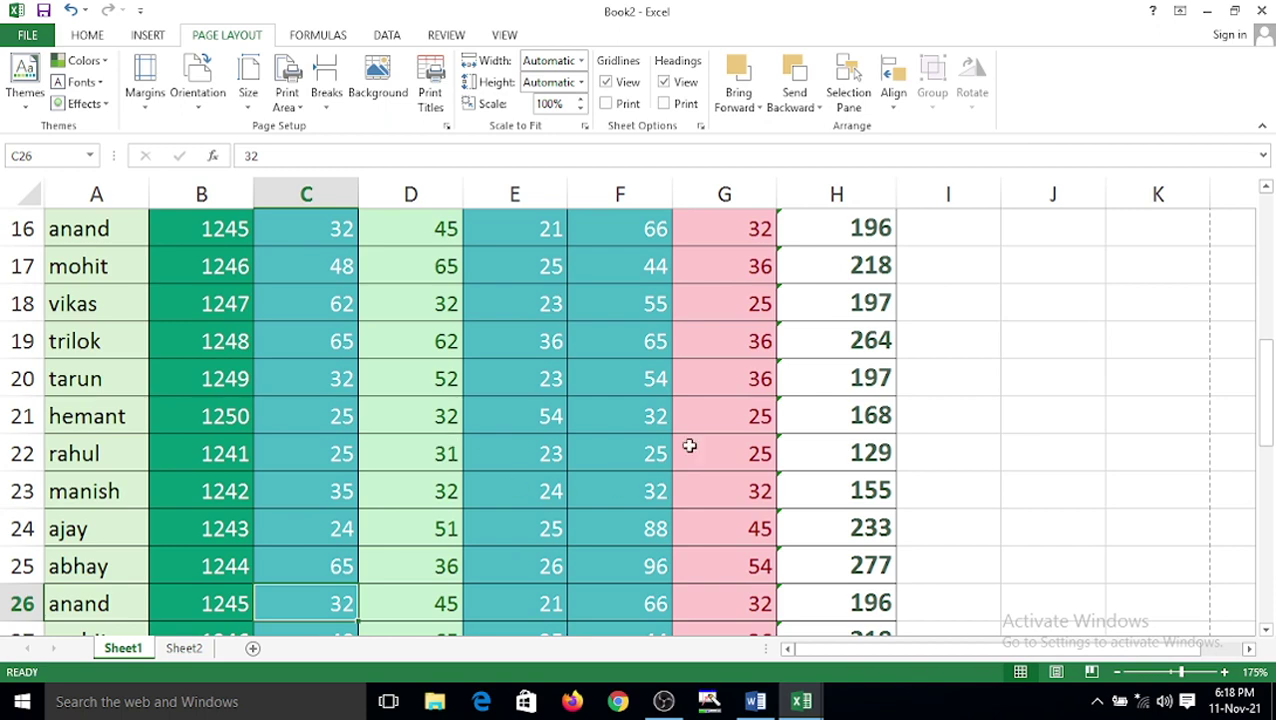
scroll(433, 461, up, 5)
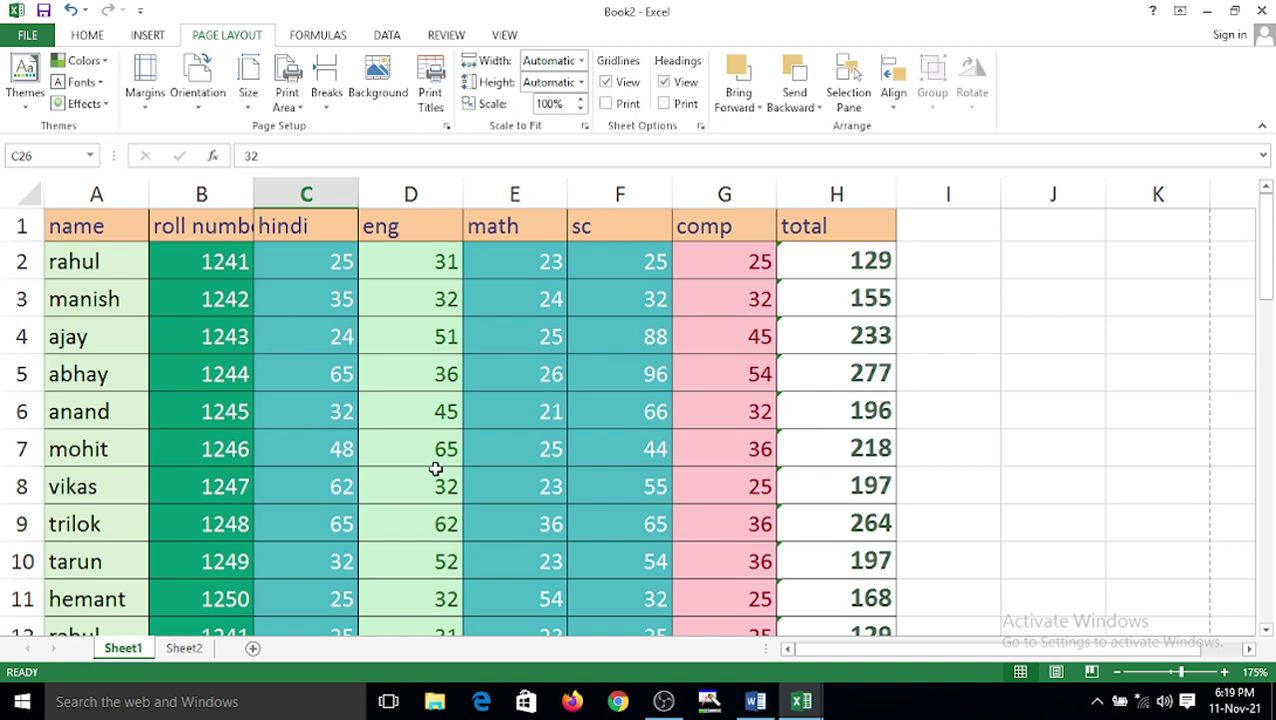
drag(410, 380, 440, 340)
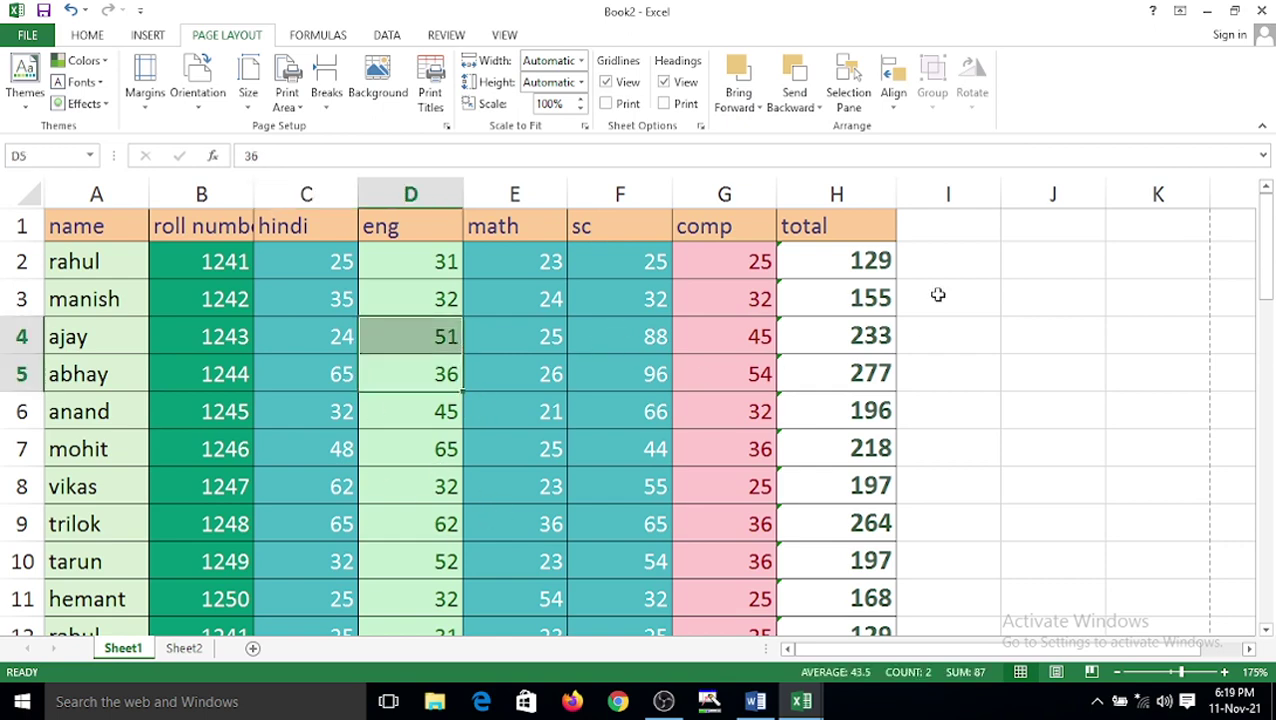
scroll(558, 345, down, 5)
scroll(561, 345, up, 5)
click(214, 116)
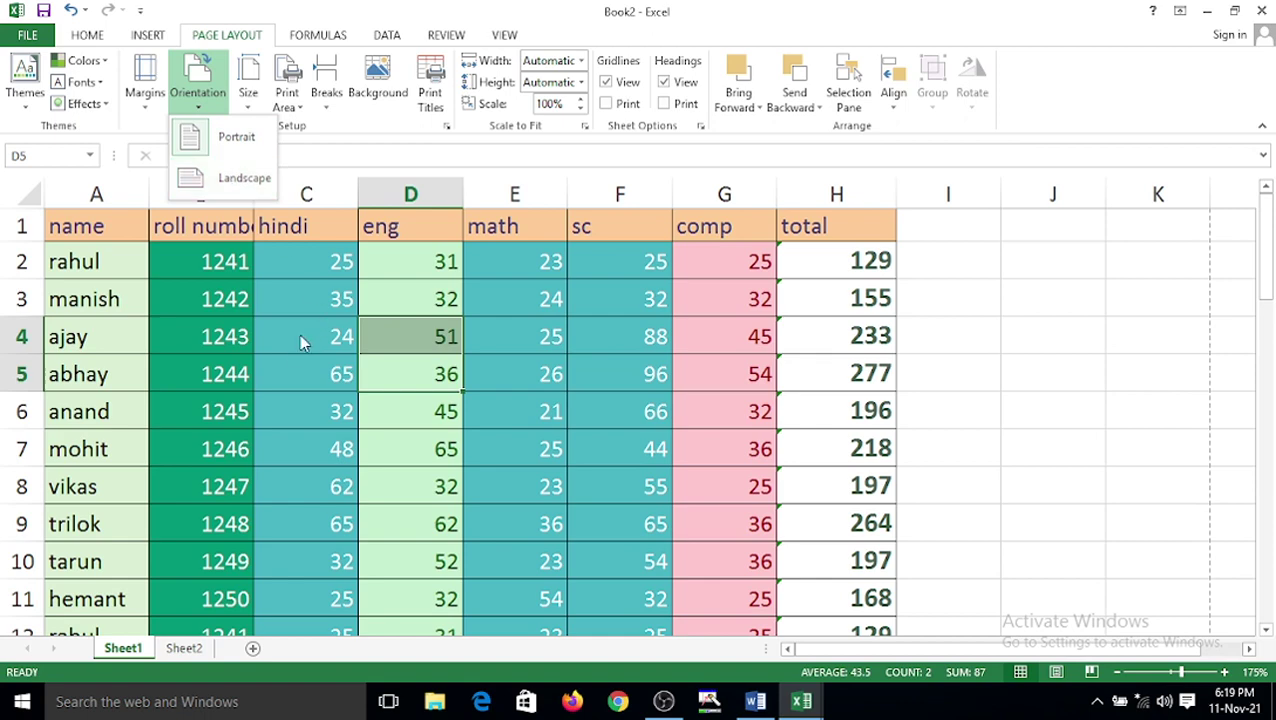
click(195, 107)
click(200, 107)
click(210, 350)
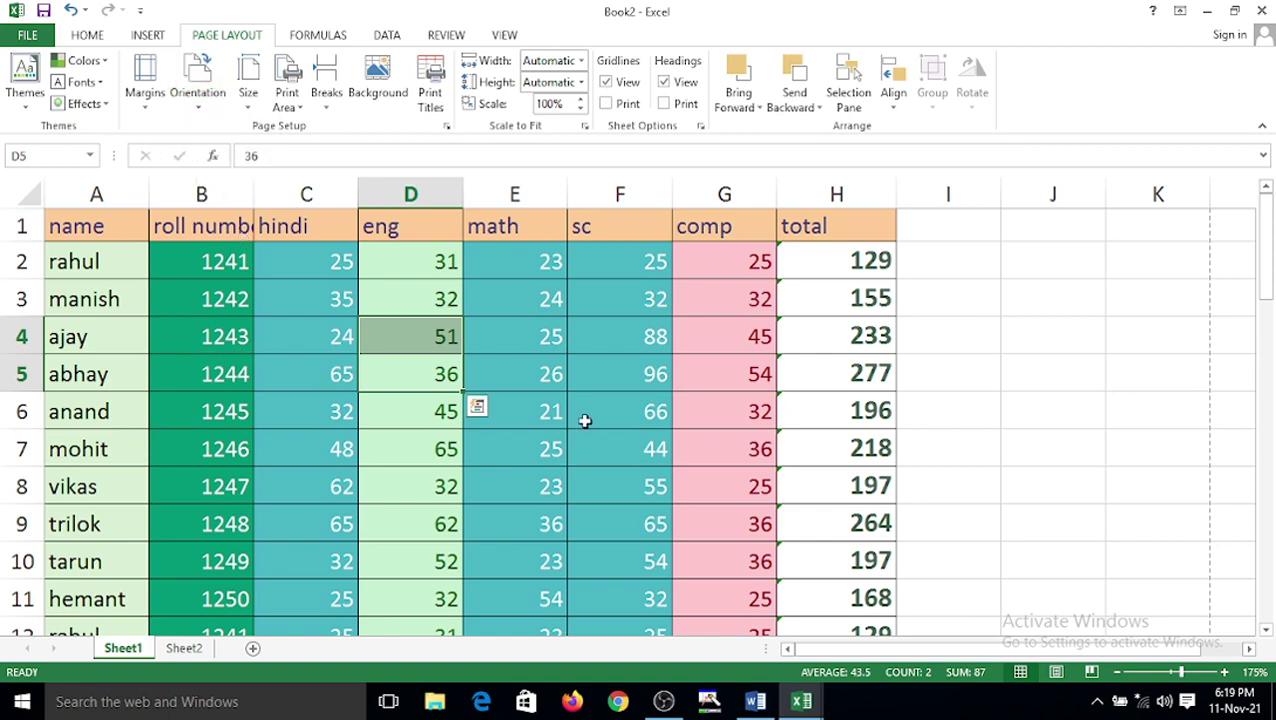
scroll(600, 400, down, 4)
scroll(253, 373, up, 3)
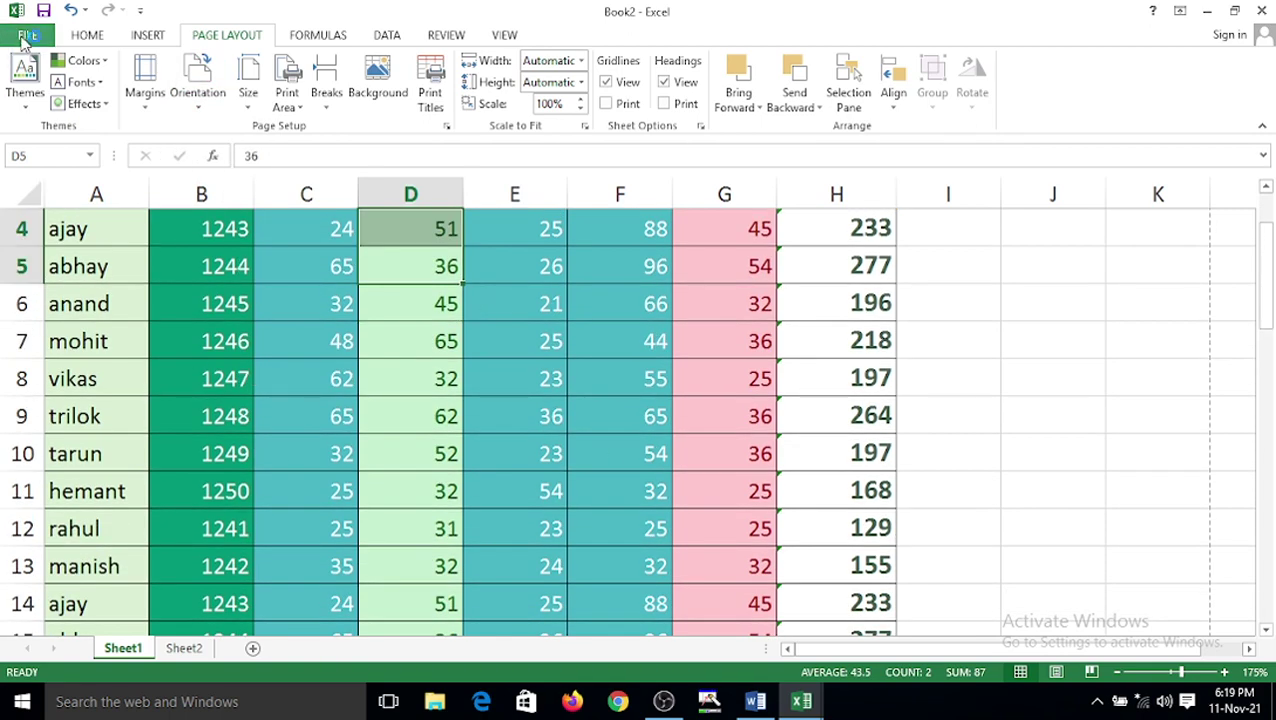
- Check the whole portrait page of the marks table in the print preview and return to the worksheet
click(22, 35)
click(38, 270)
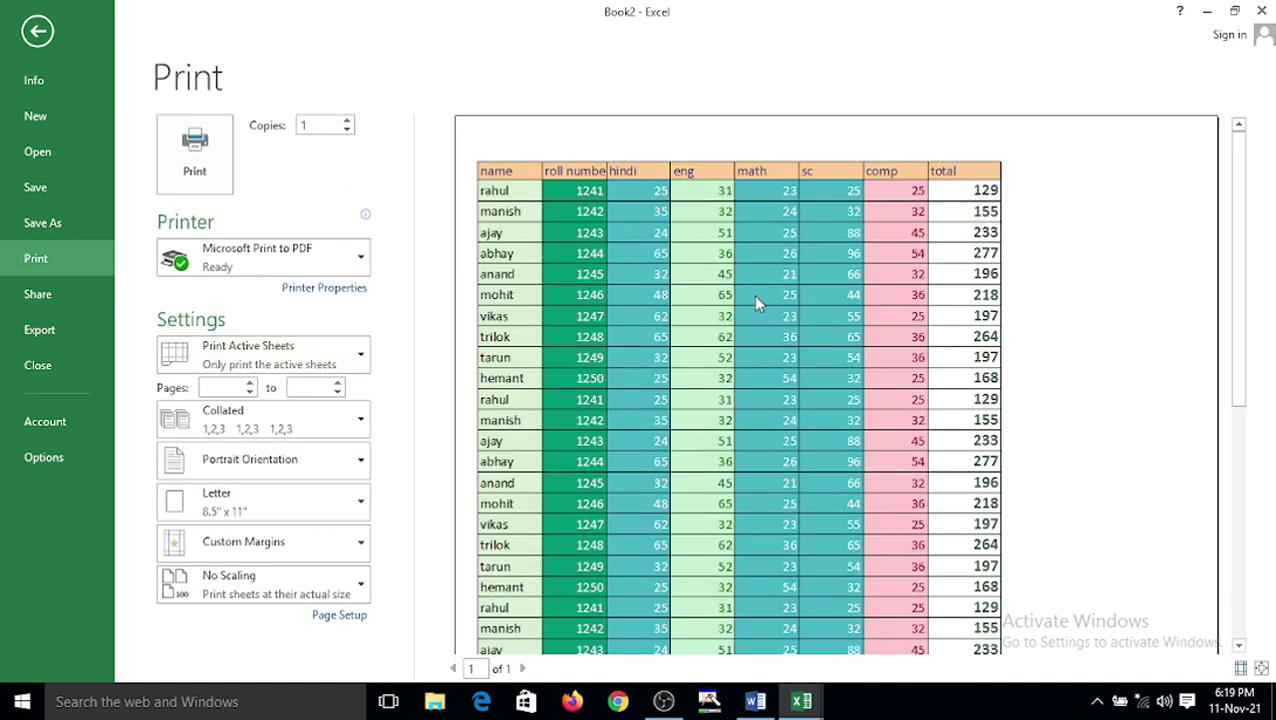
scroll(800, 270, down, 5)
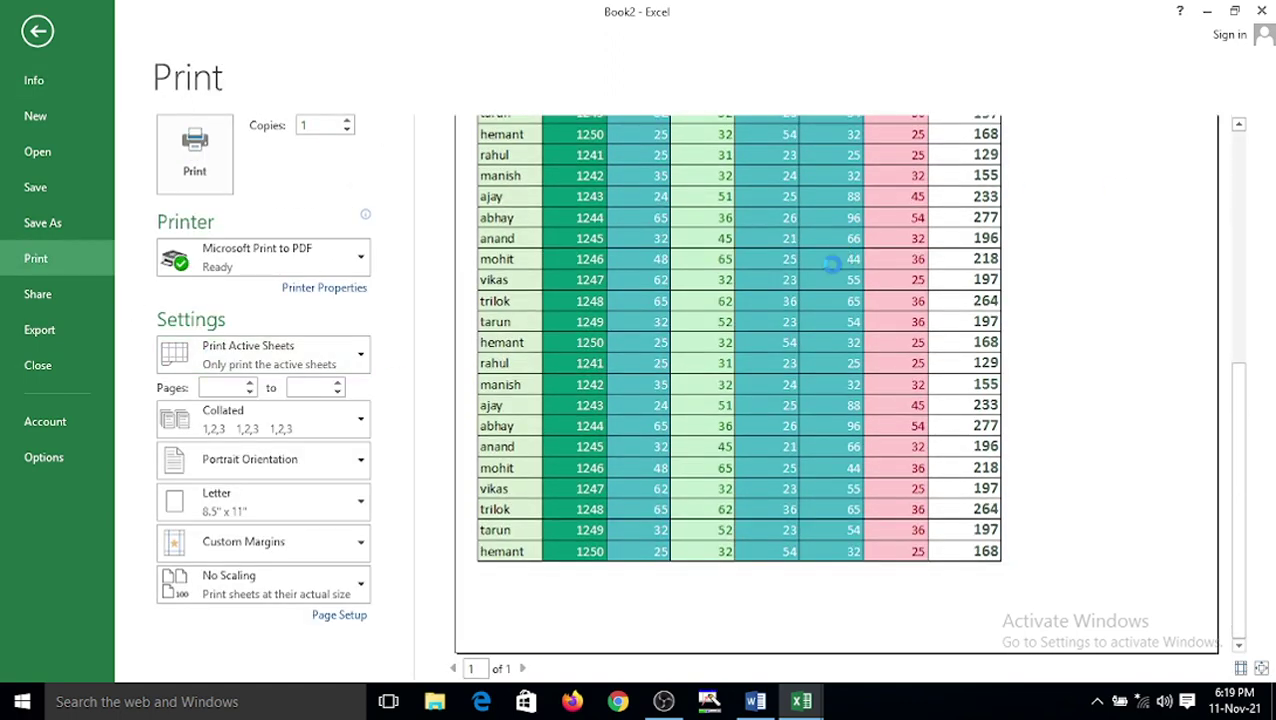
scroll(829, 270, up, 5)
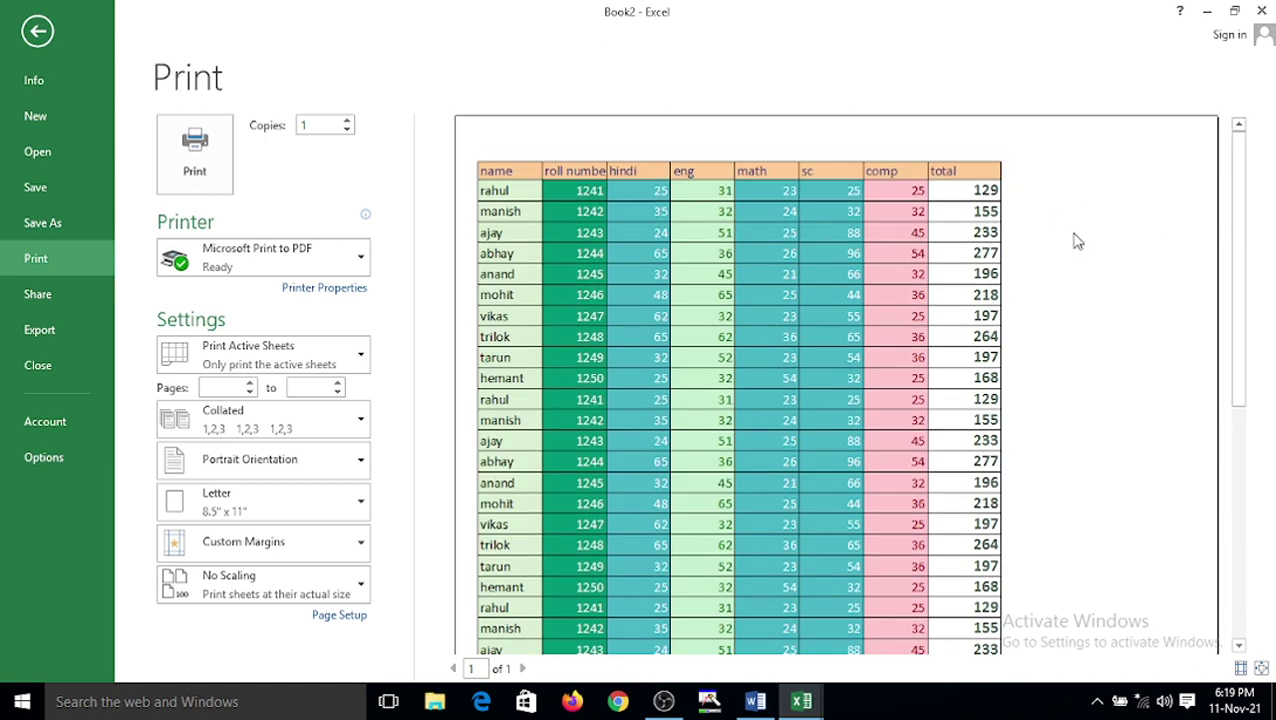
click(37, 31)
click(470, 378)
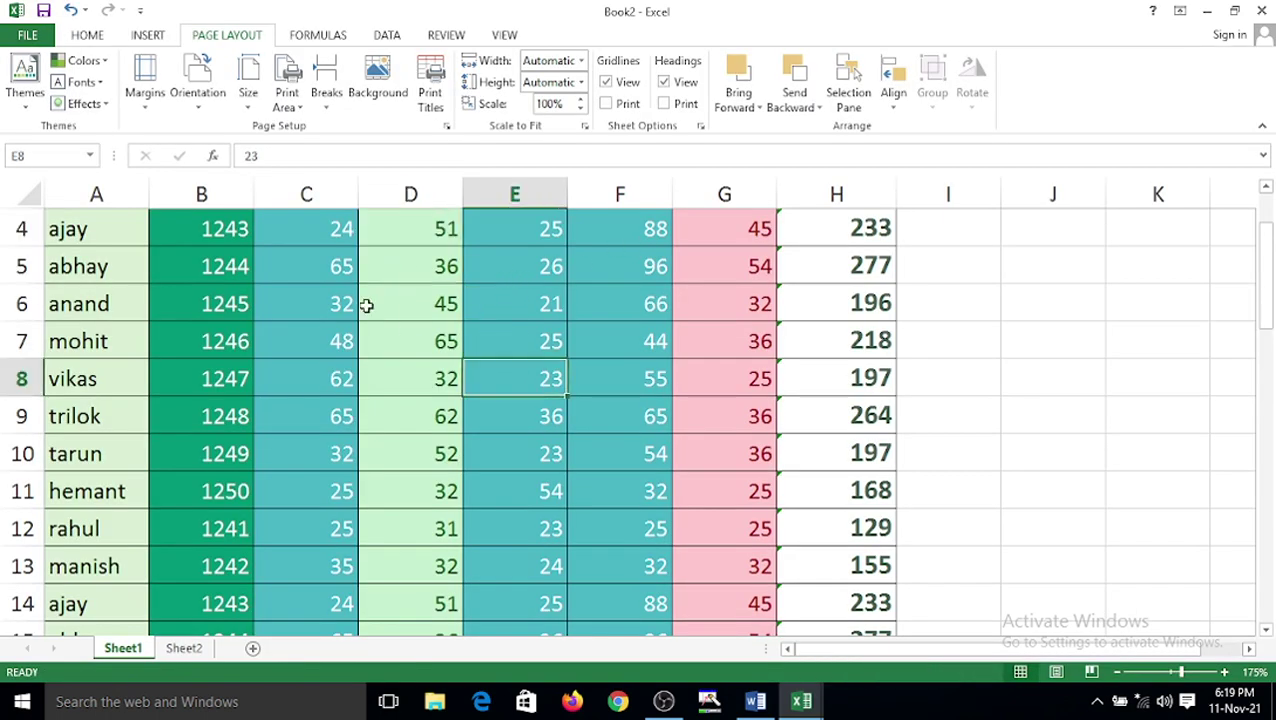
drag(222, 228, 764, 583)
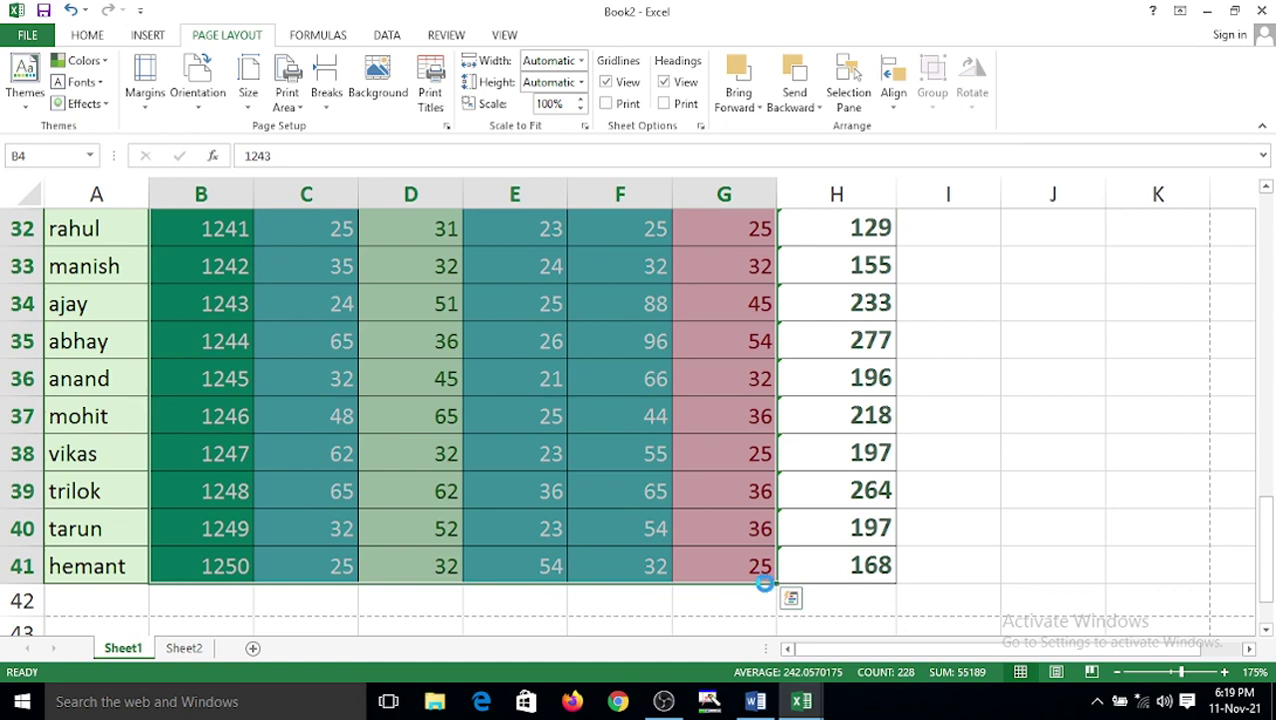
key(ctrl+c)
scroll(931, 461, up, 10)
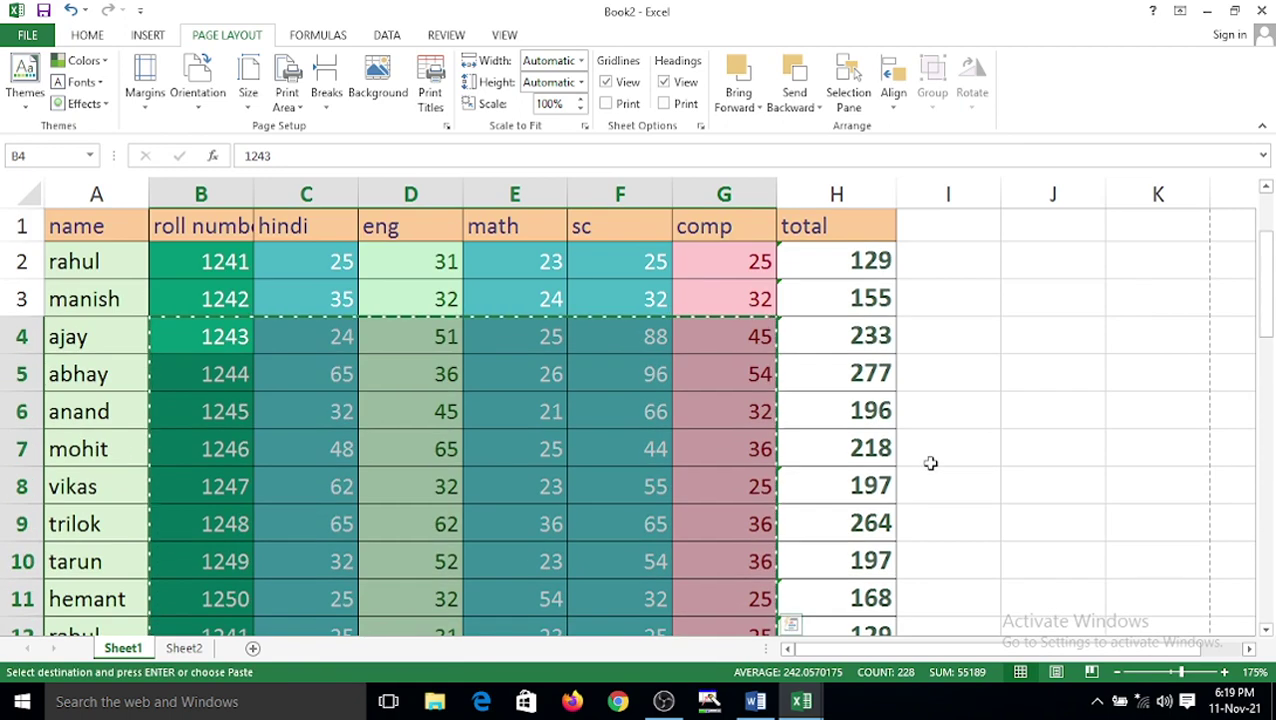
click(918, 256)
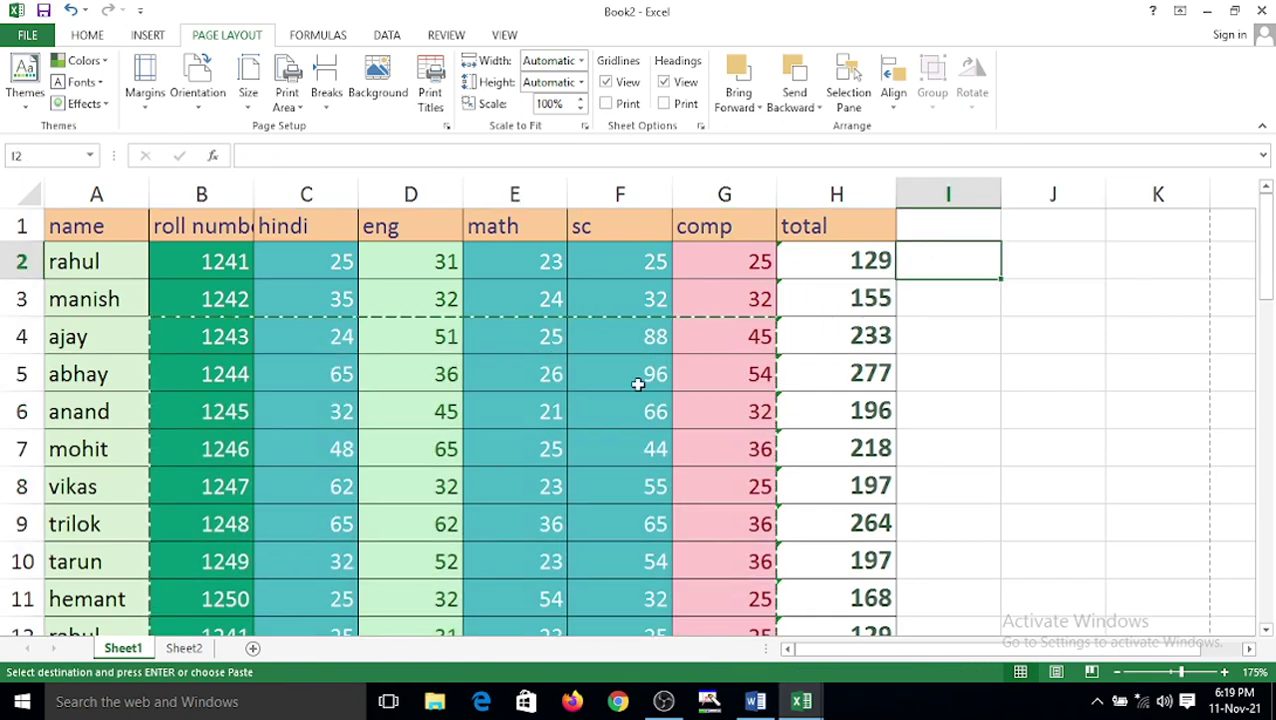
- Copy the roll number to comp columns with their headers, B1:G41, and paste them starting at cell I1
drag(166, 219, 723, 573)
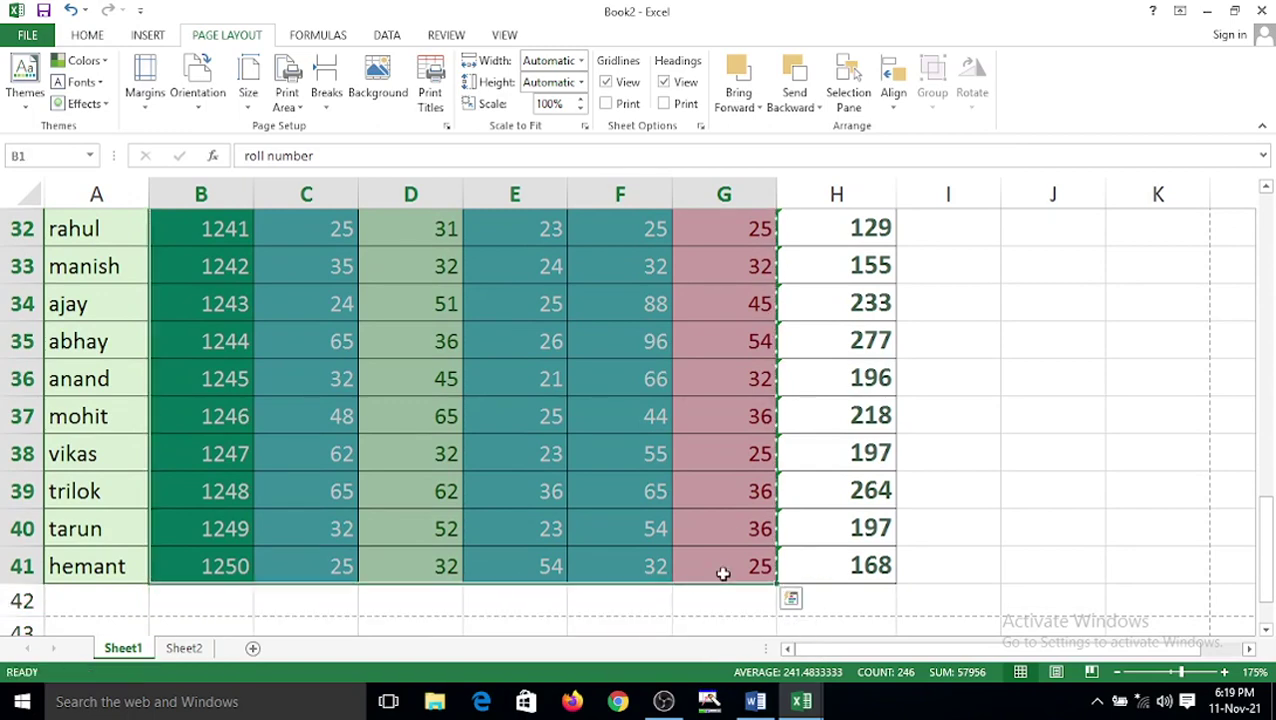
scroll(900, 380, up, 10)
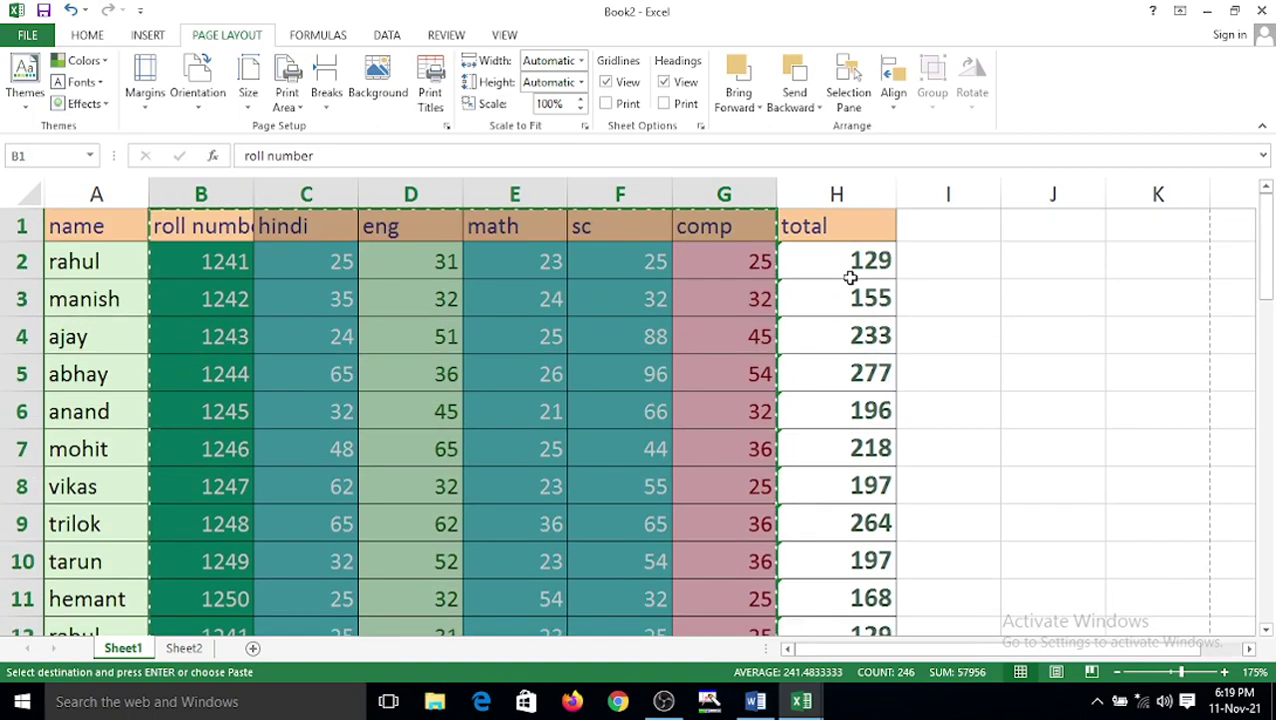
click(925, 218)
key(ctrl+v)
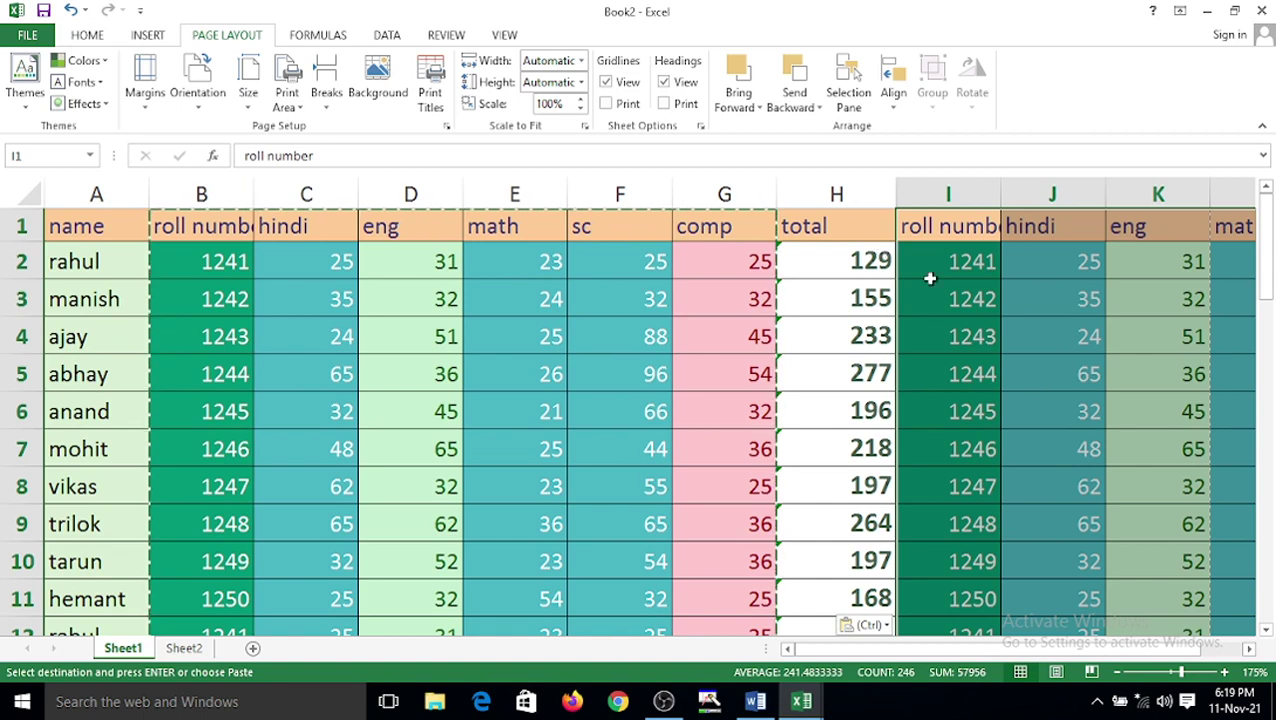
- Change the page orientation of the widened marks table to Landscape
click(830, 651)
drag(830, 651, 1147, 648)
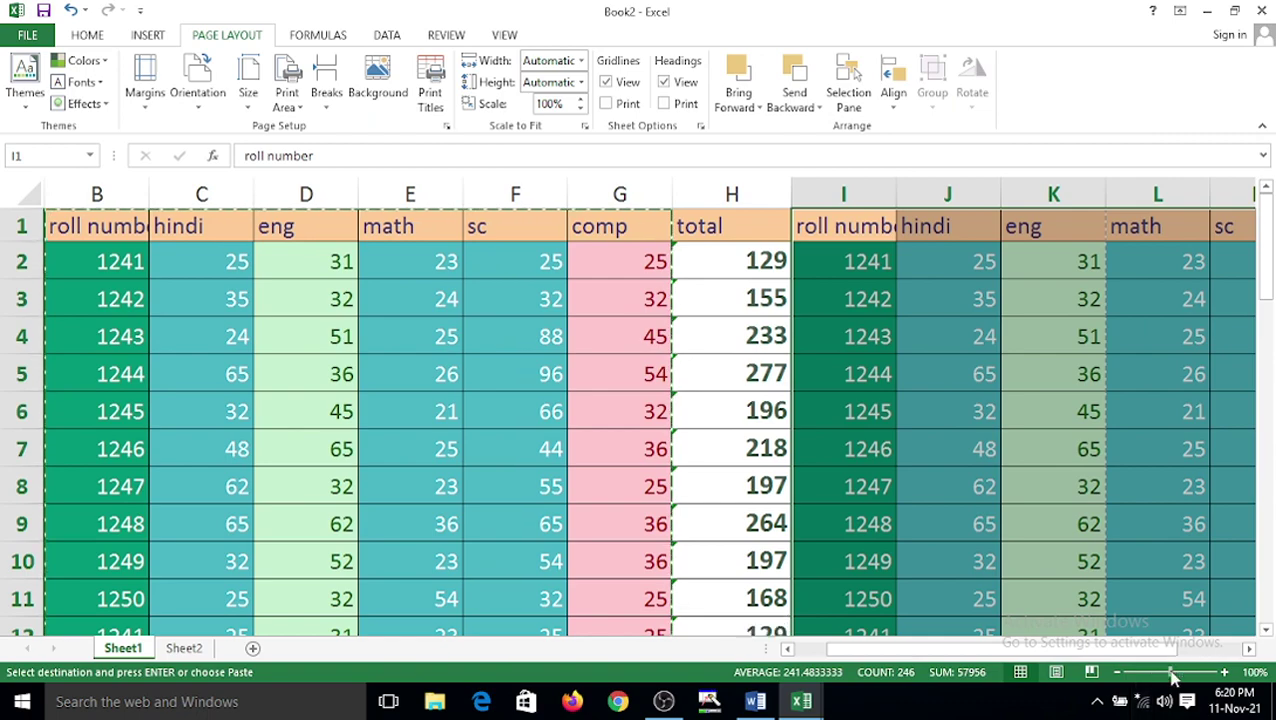
drag(1180, 672, 1170, 672)
click(995, 292)
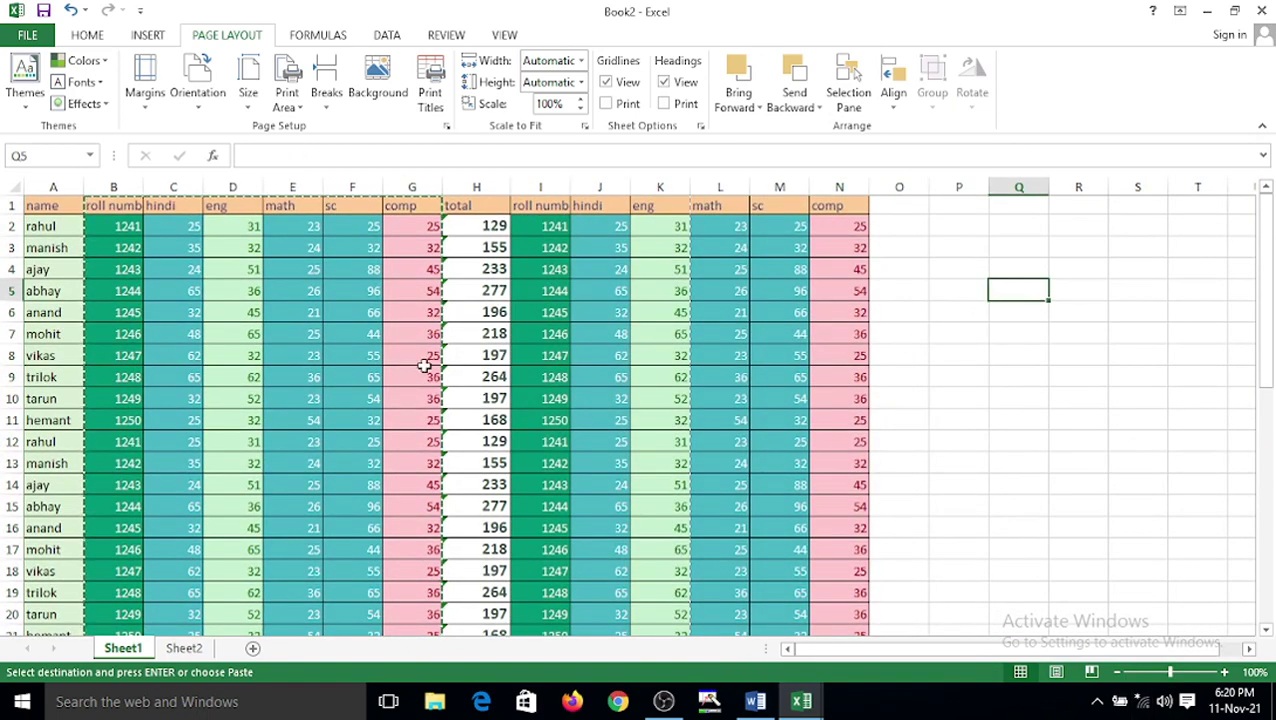
scroll(427, 361, down, 3)
scroll(458, 401, up, 3)
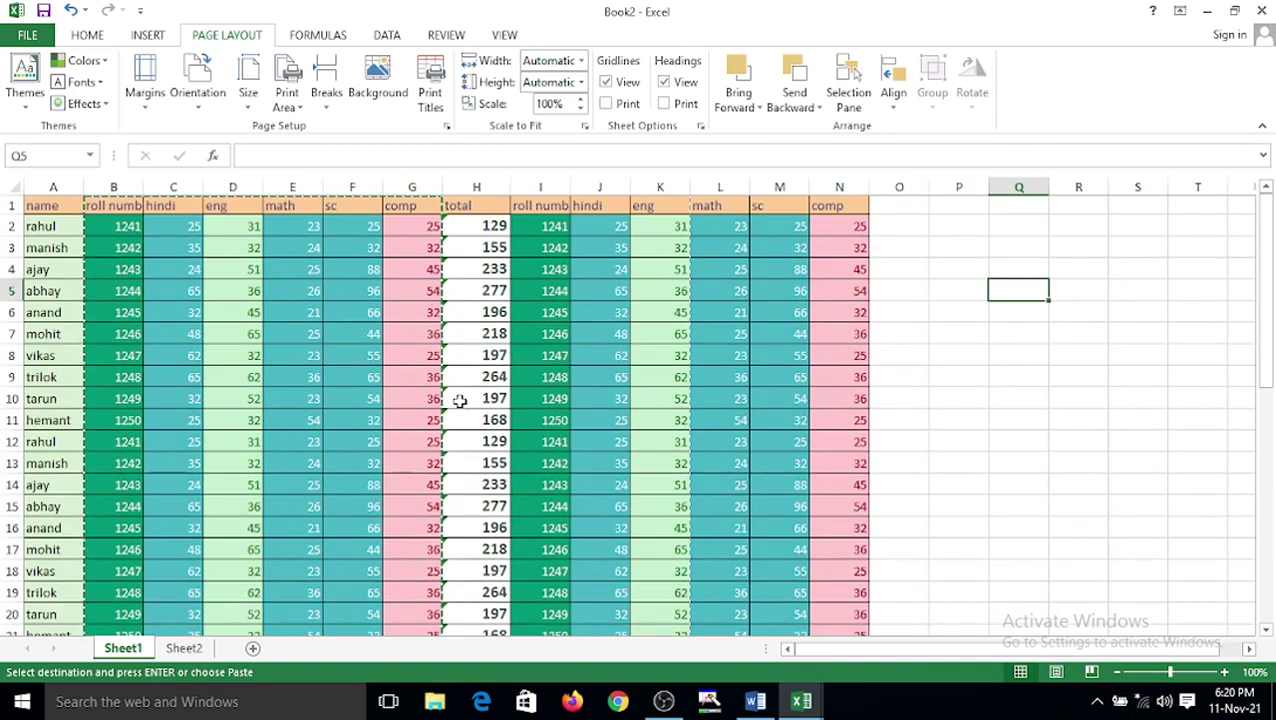
click(250, 313)
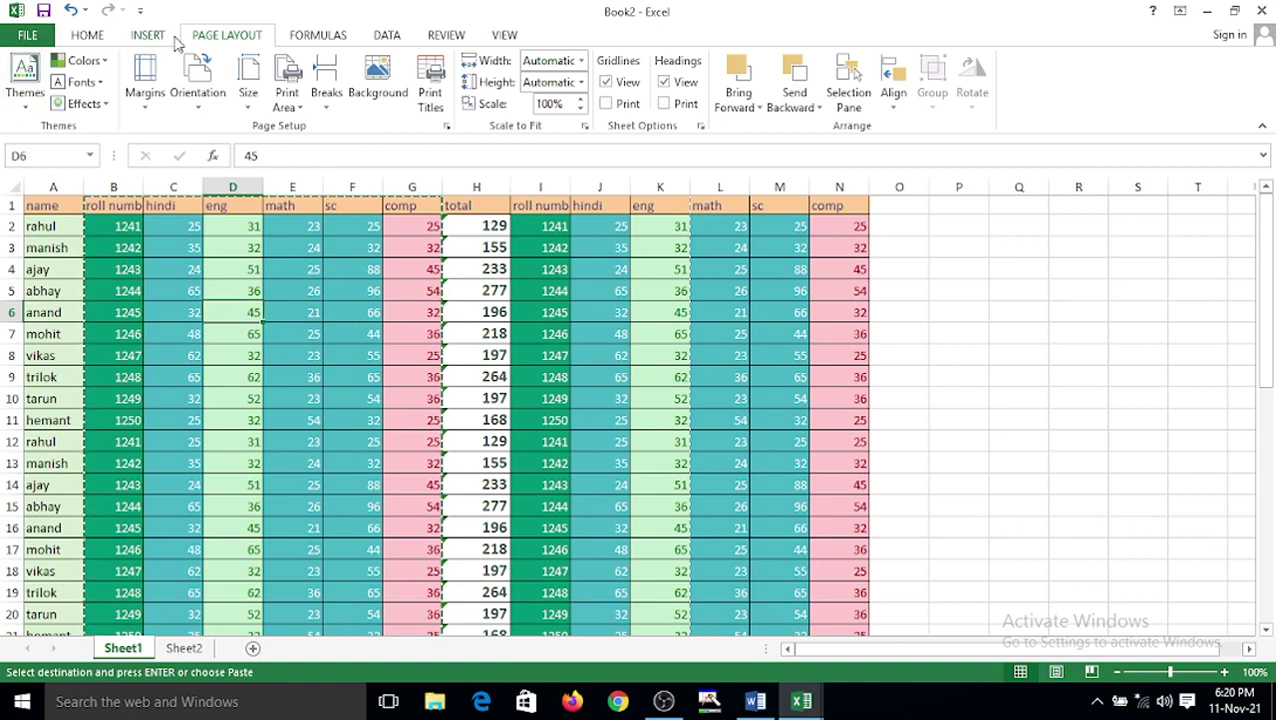
click(199, 114)
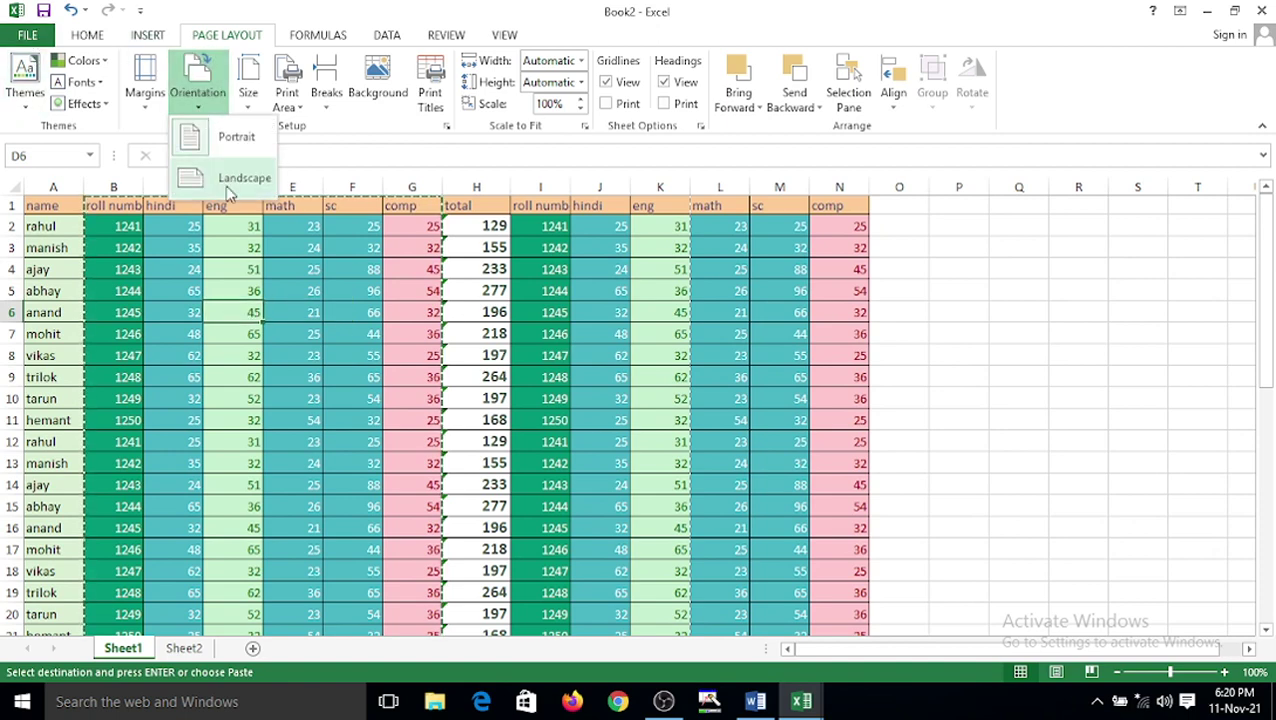
click(205, 178)
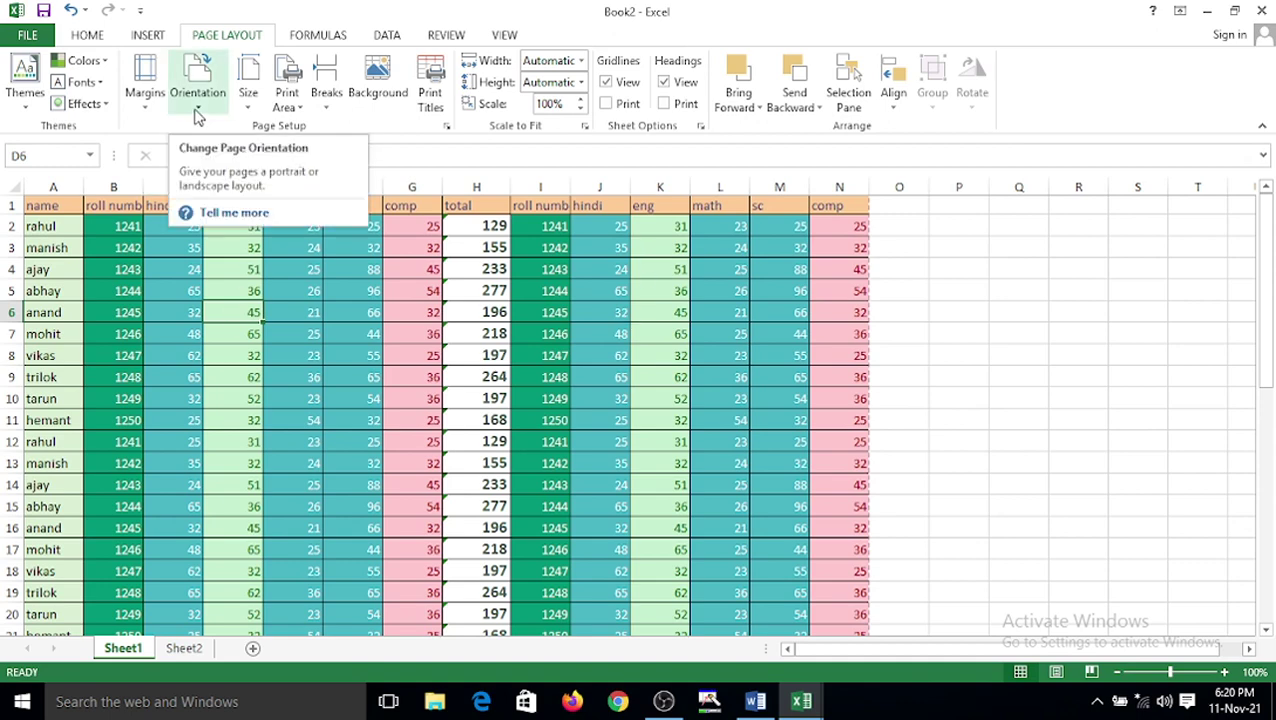
click(358, 418)
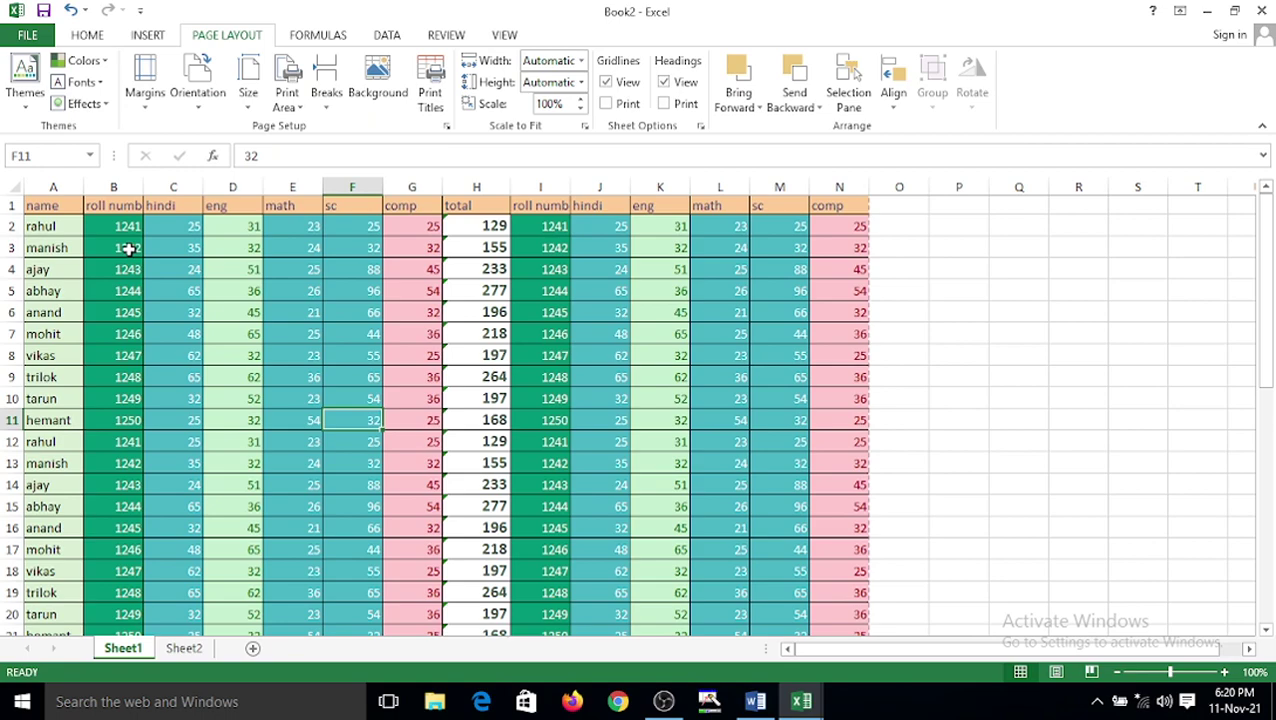
- Open the print preview and inspect the enlarged landscape page down to its end and across to the last column
click(27, 36)
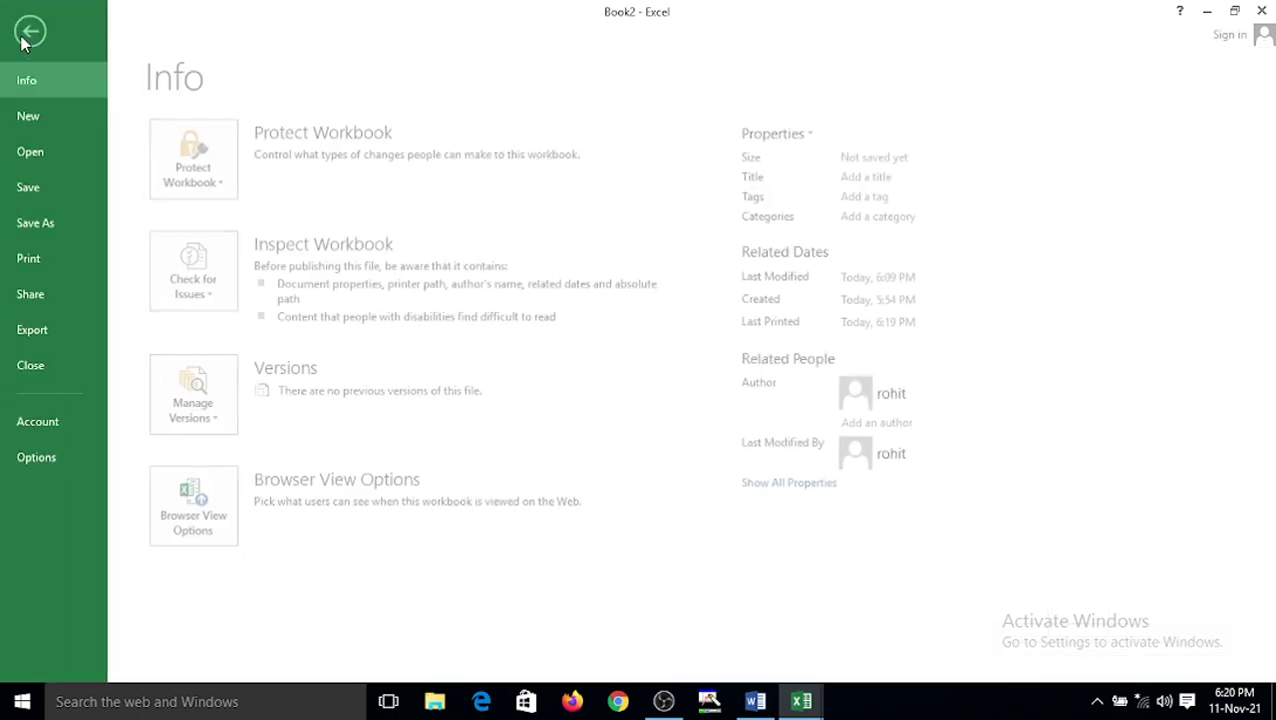
click(47, 261)
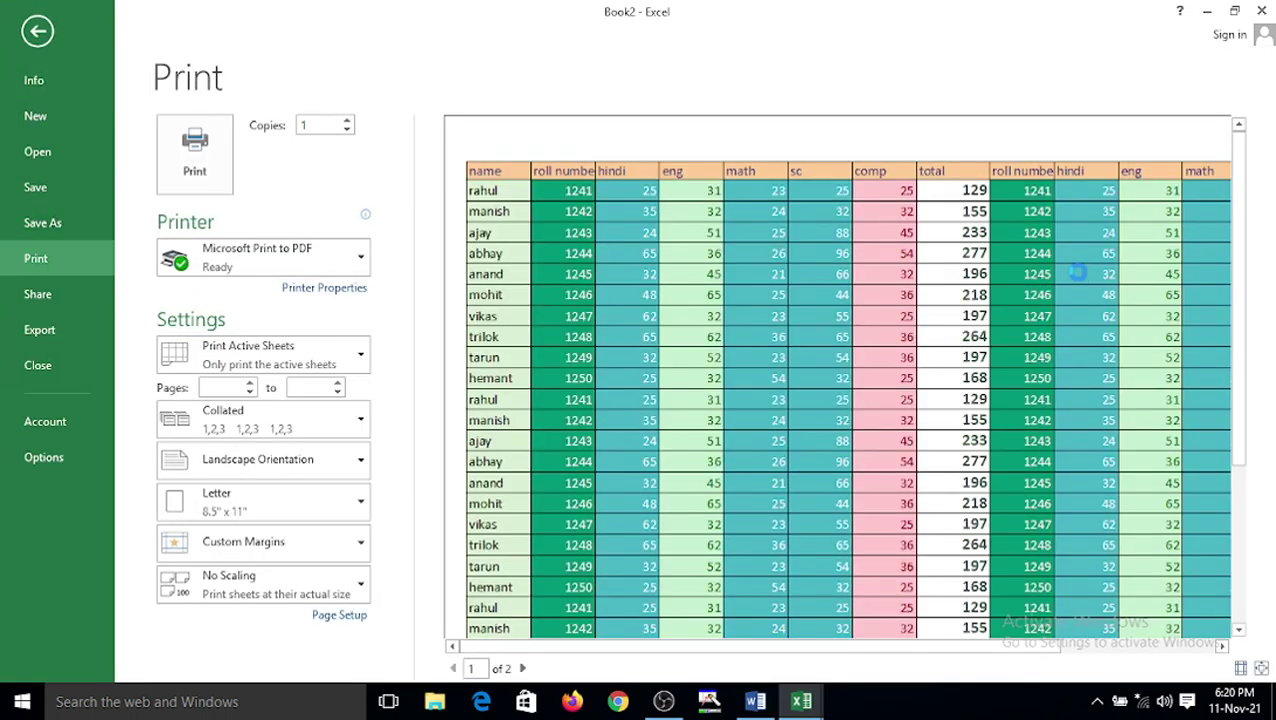
scroll(1075, 270, down, 5)
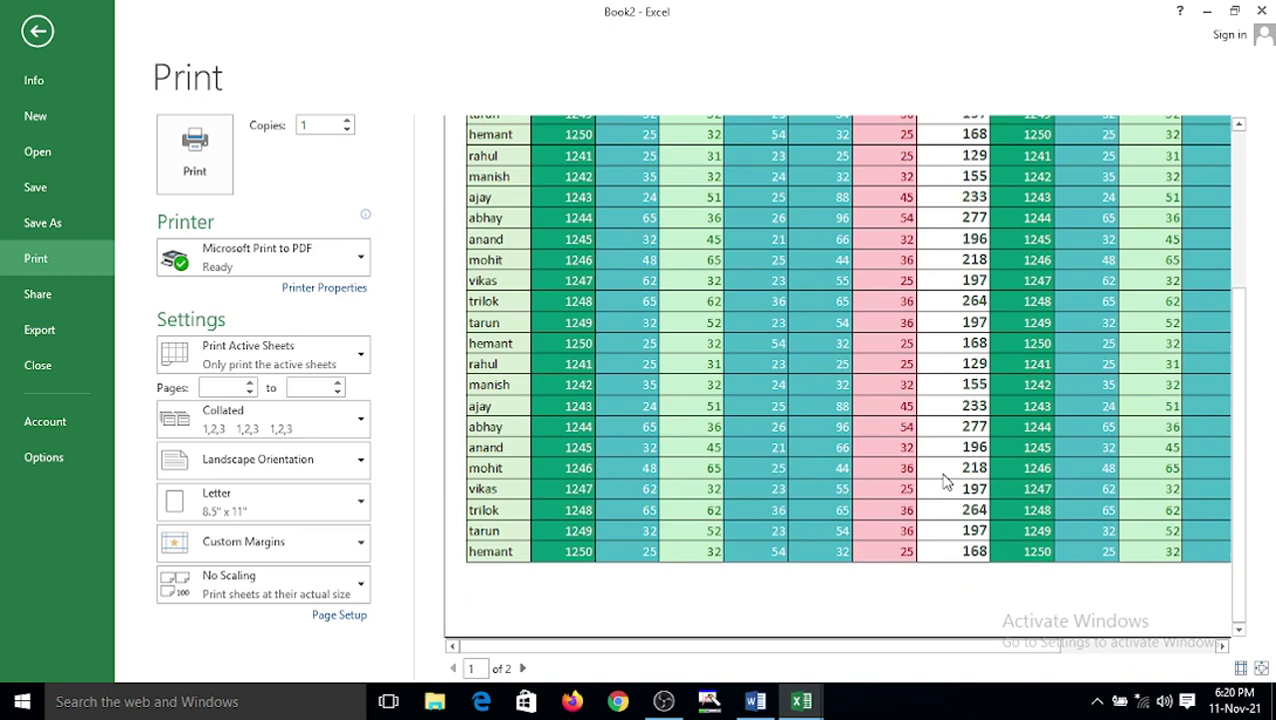
scroll(906, 427, up, 5)
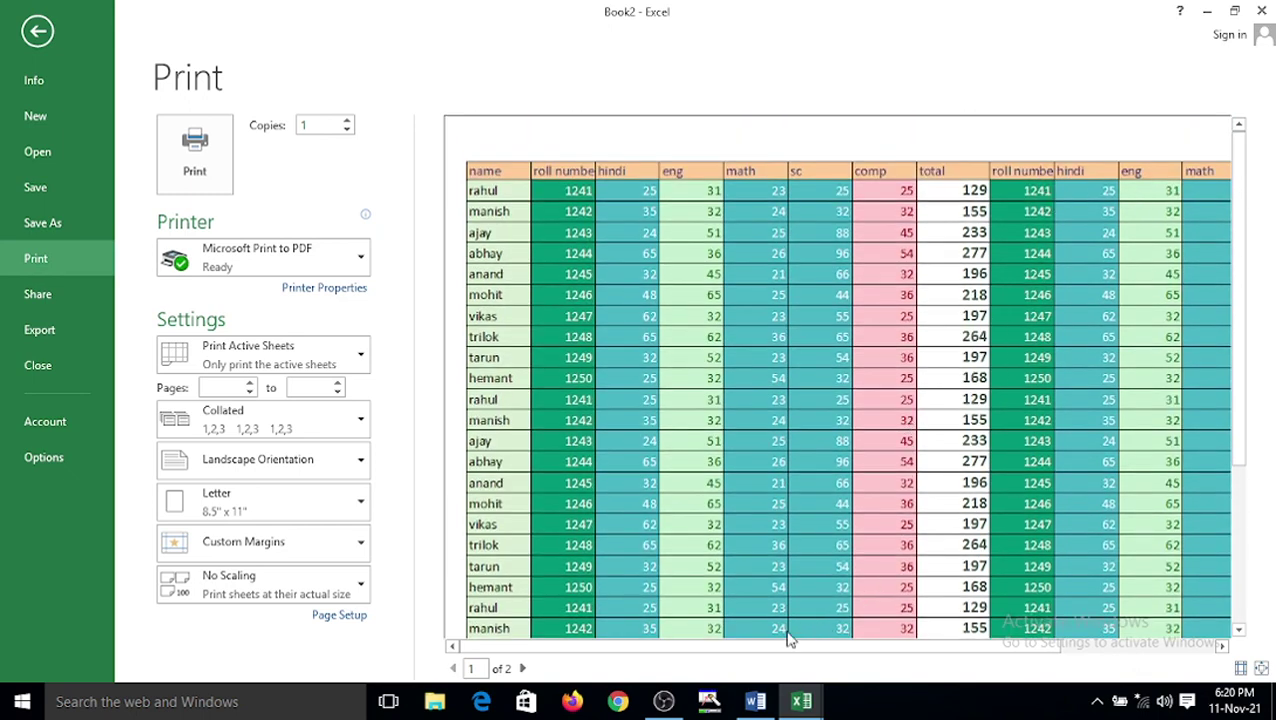
scroll(940, 649, right, 5)
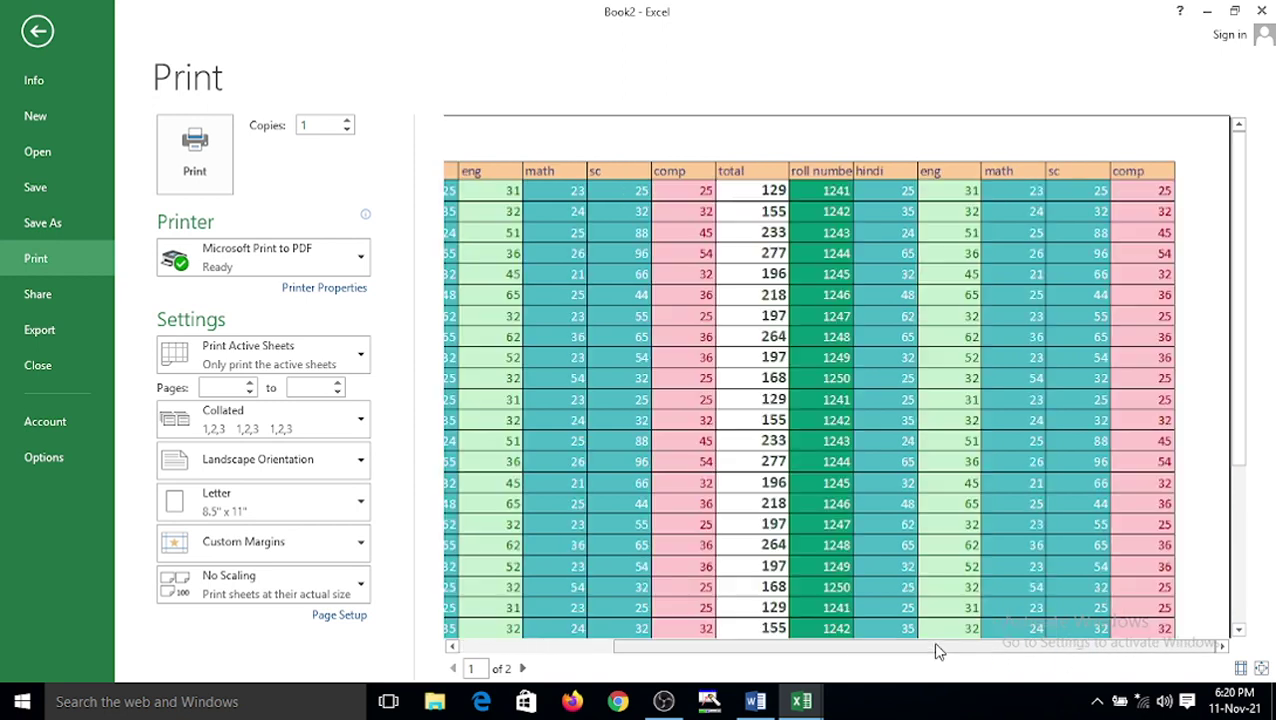
drag(994, 648, 745, 678)
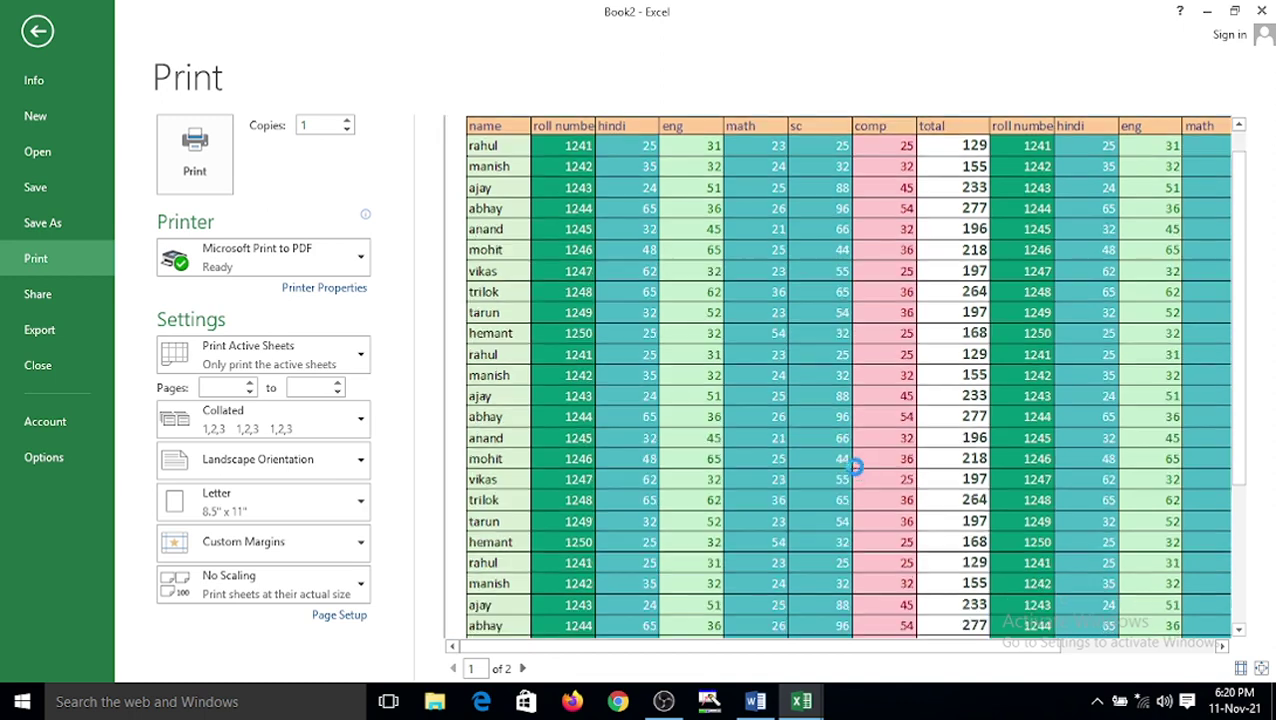
- Show the margin guides in the print preview and reduce the view to the whole page
scroll(849, 464, down, 5)
click(1241, 669)
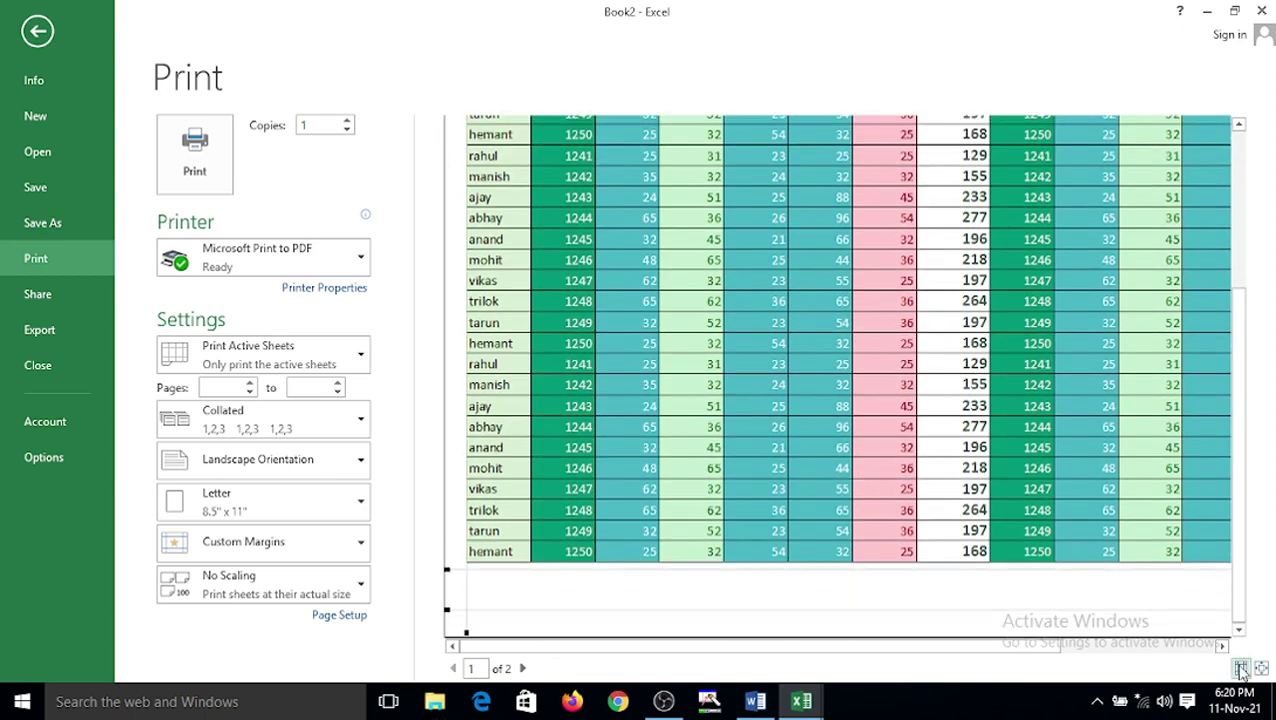
scroll(783, 447, up, 5)
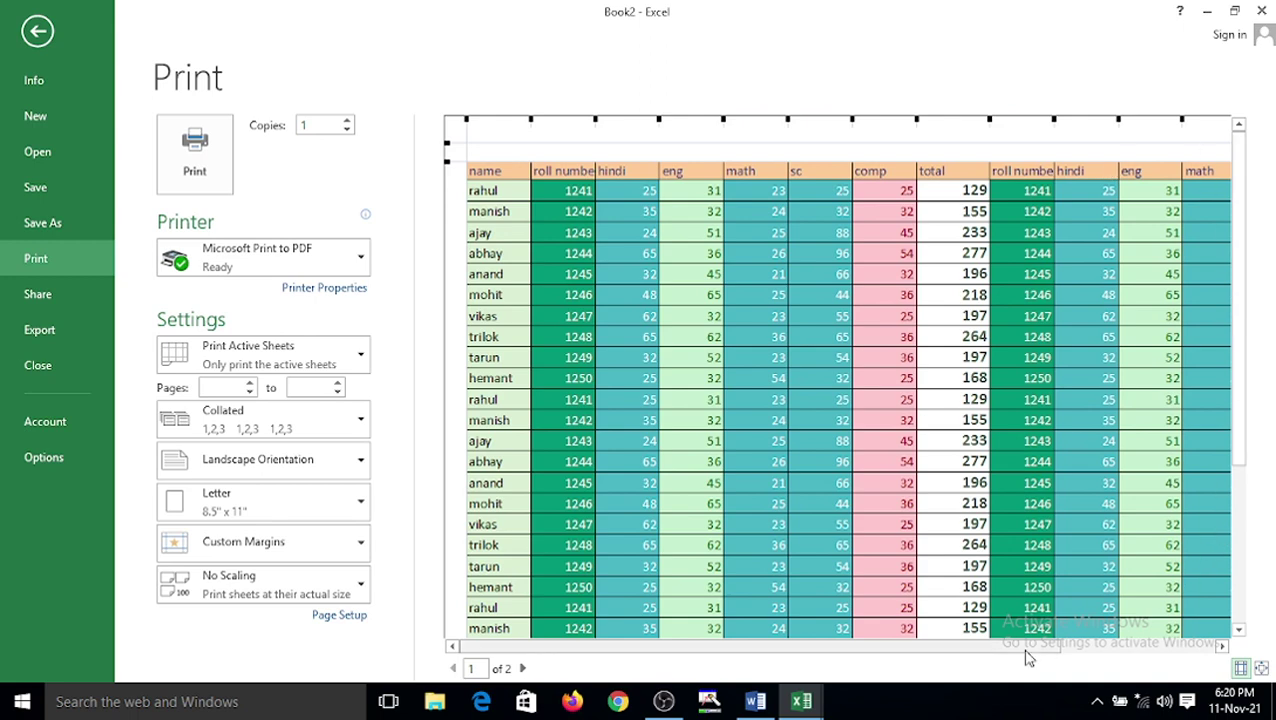
drag(1017, 646, 1268, 648)
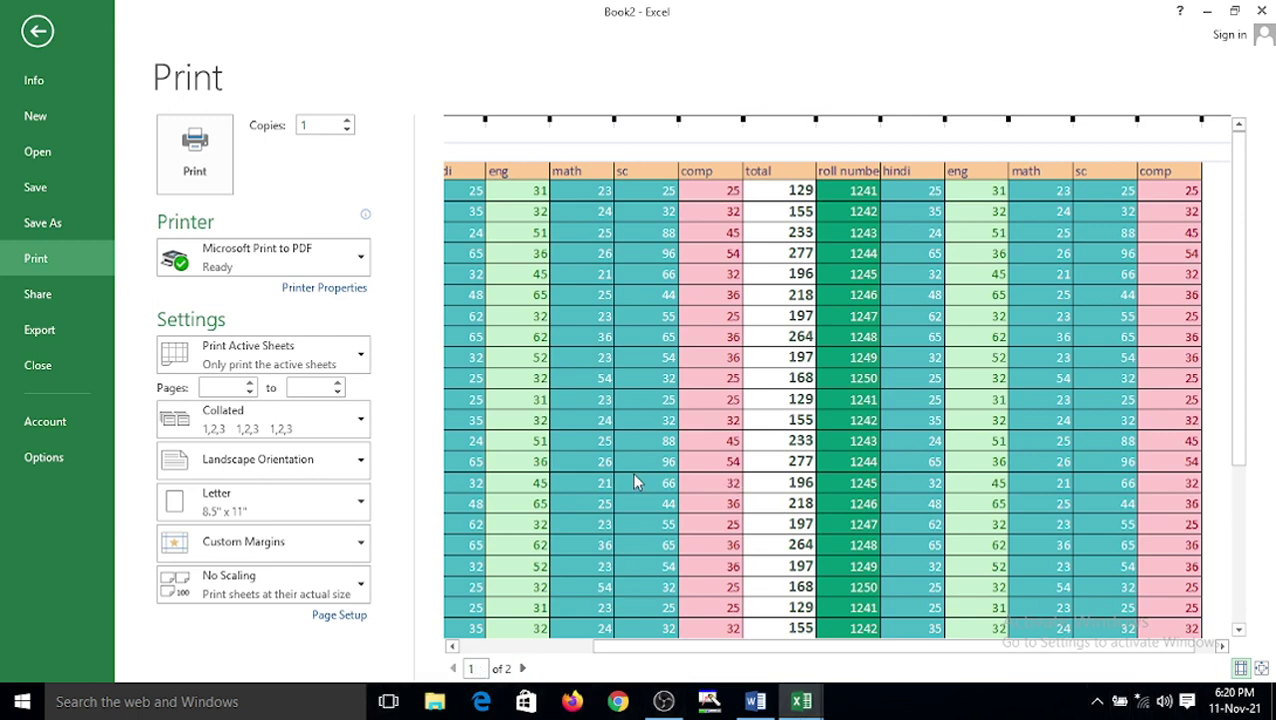
click(712, 420)
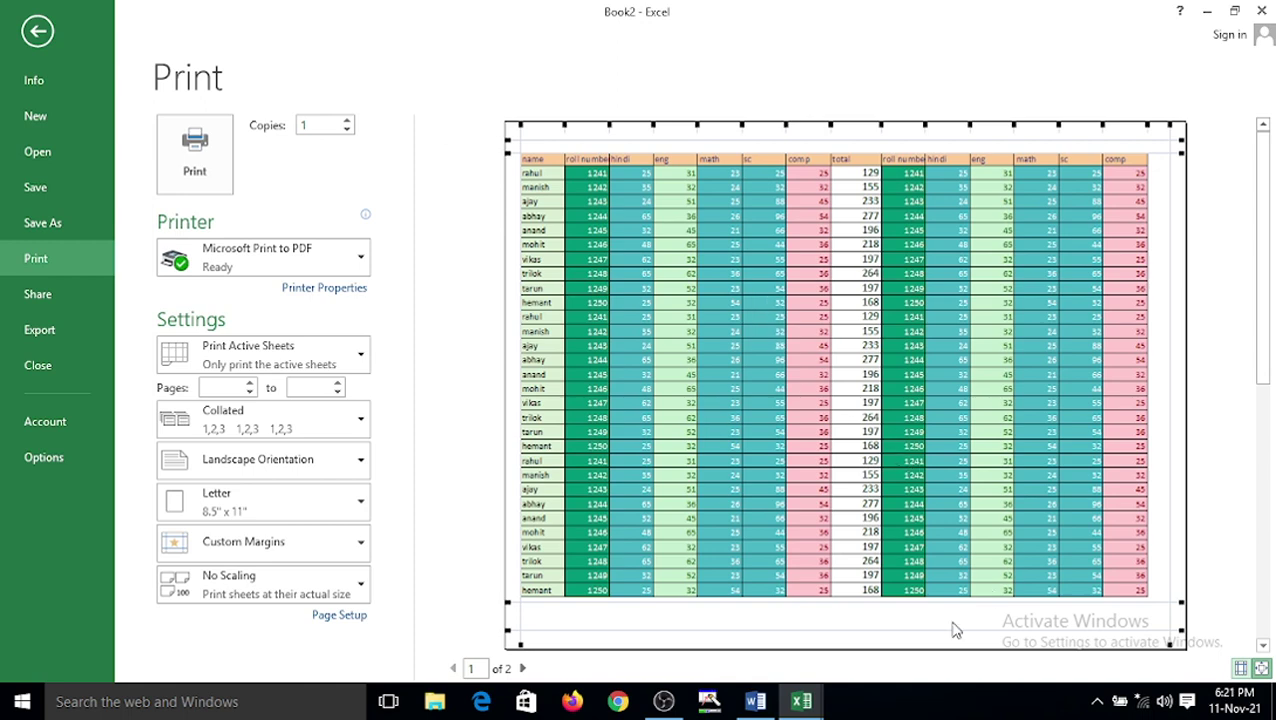
- Narrow the repeated eng, math and comp columns with the column guides in the print preview, and check the second page
scroll(675, 458, down, 2)
scroll(677, 455, up, 1)
scroll(684, 441, down, 1)
scroll(746, 398, up, 1)
click(1050, 190)
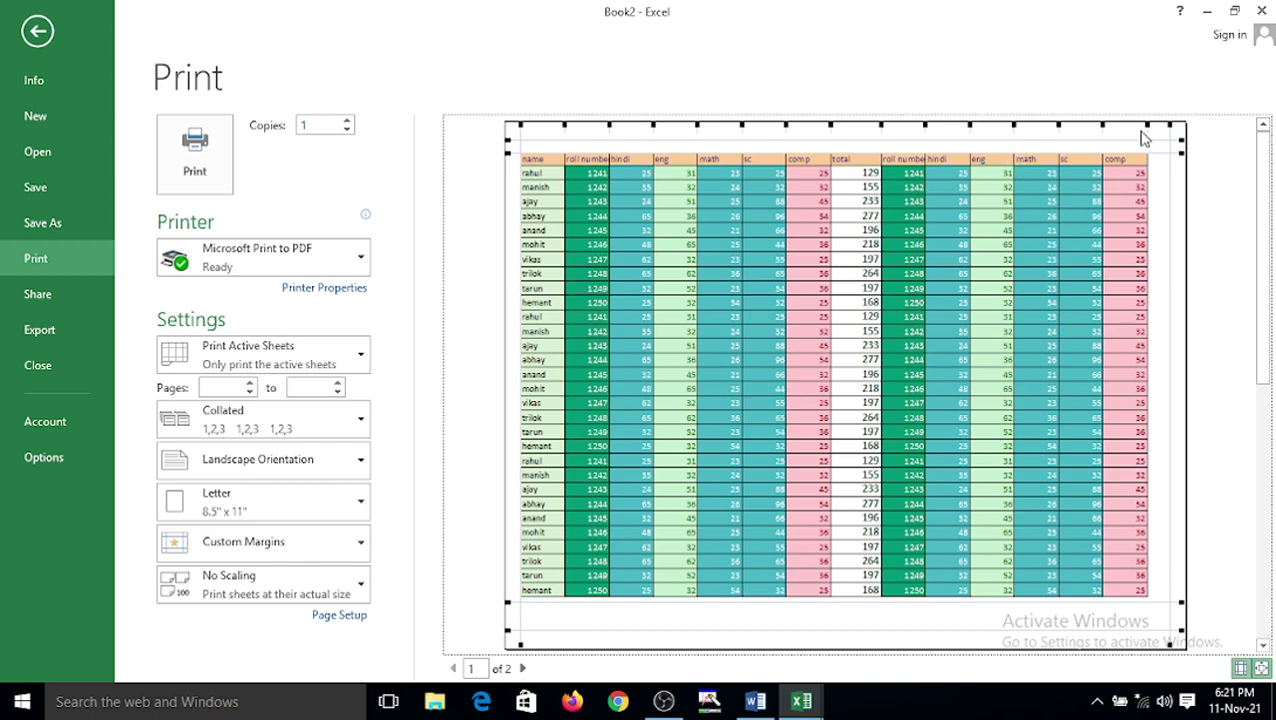
drag(1148, 125, 994, 124)
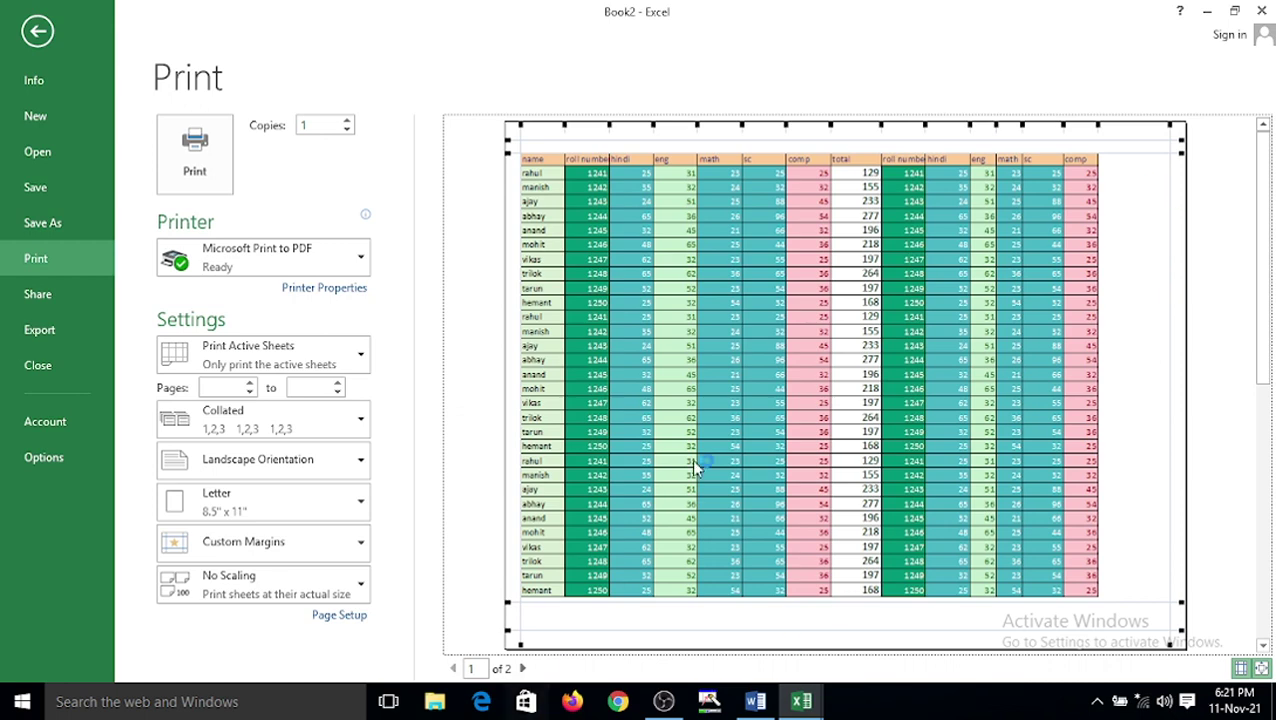
scroll(692, 460, down, 2)
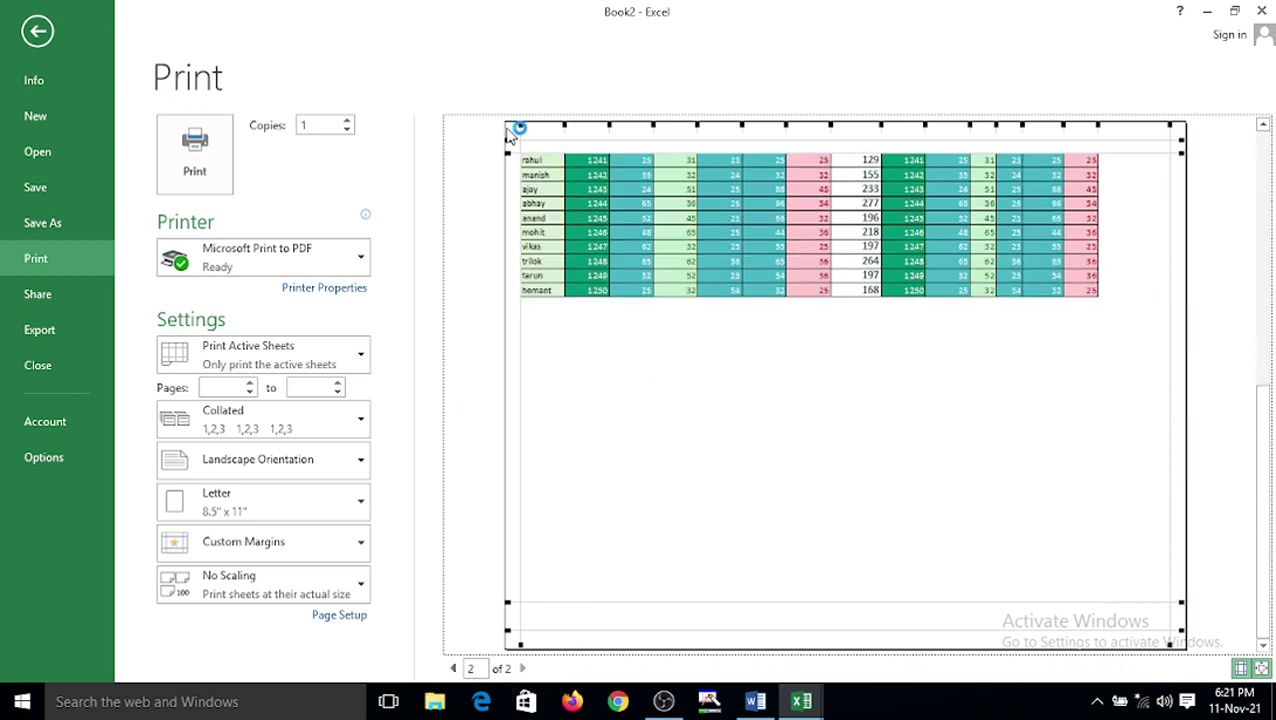
- Move the header, top and bottom margin guides towards the page edges in the print preview, and check the second page
drag(505, 136, 508, 122)
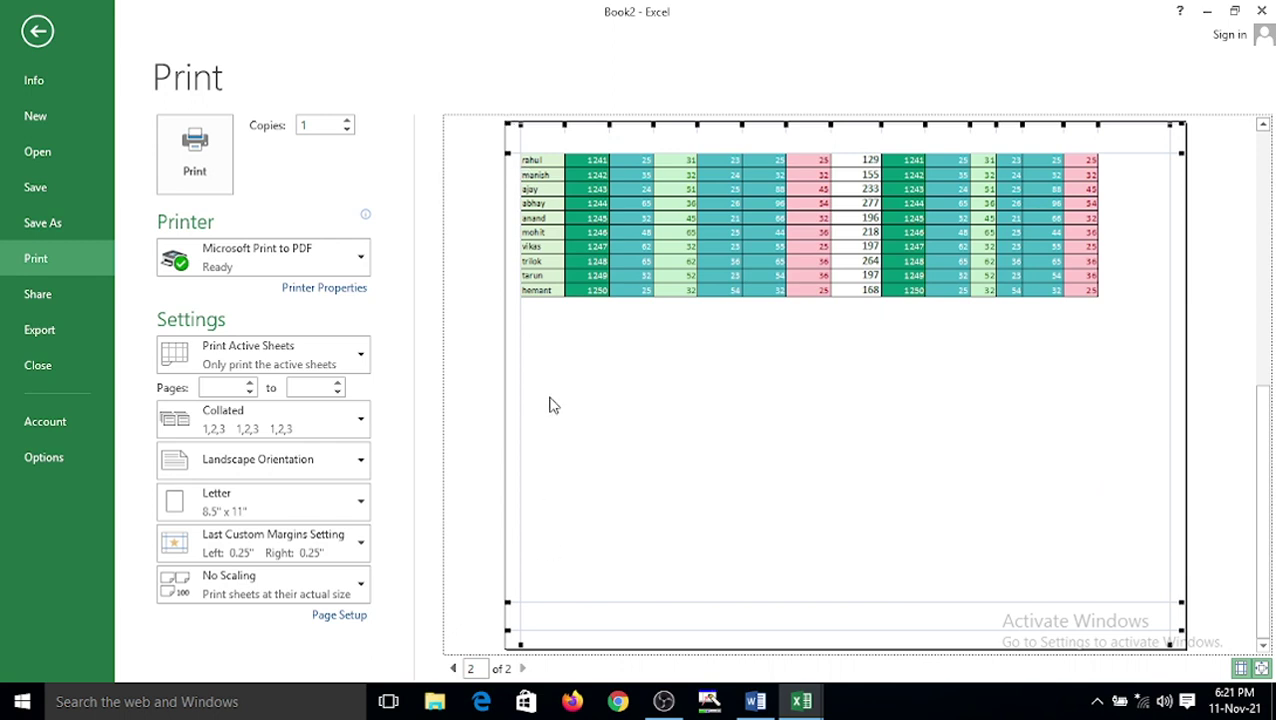
scroll(598, 540, up, 2)
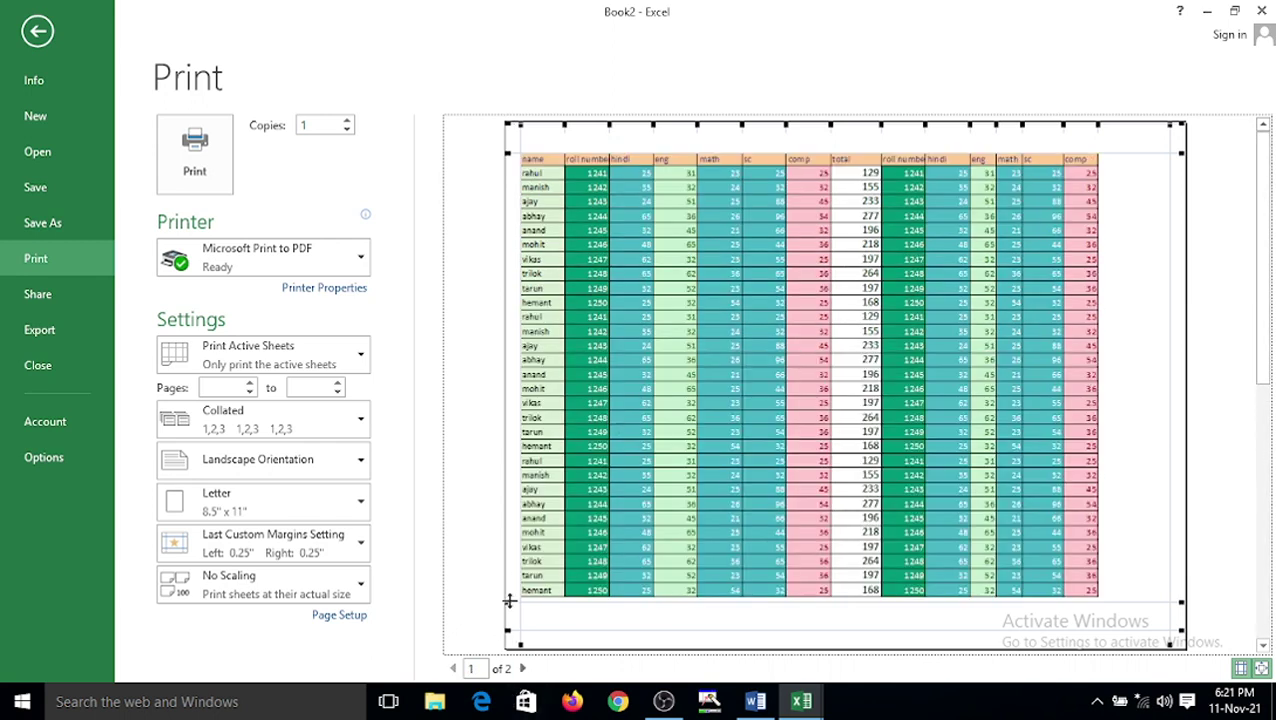
drag(508, 648, 507, 650)
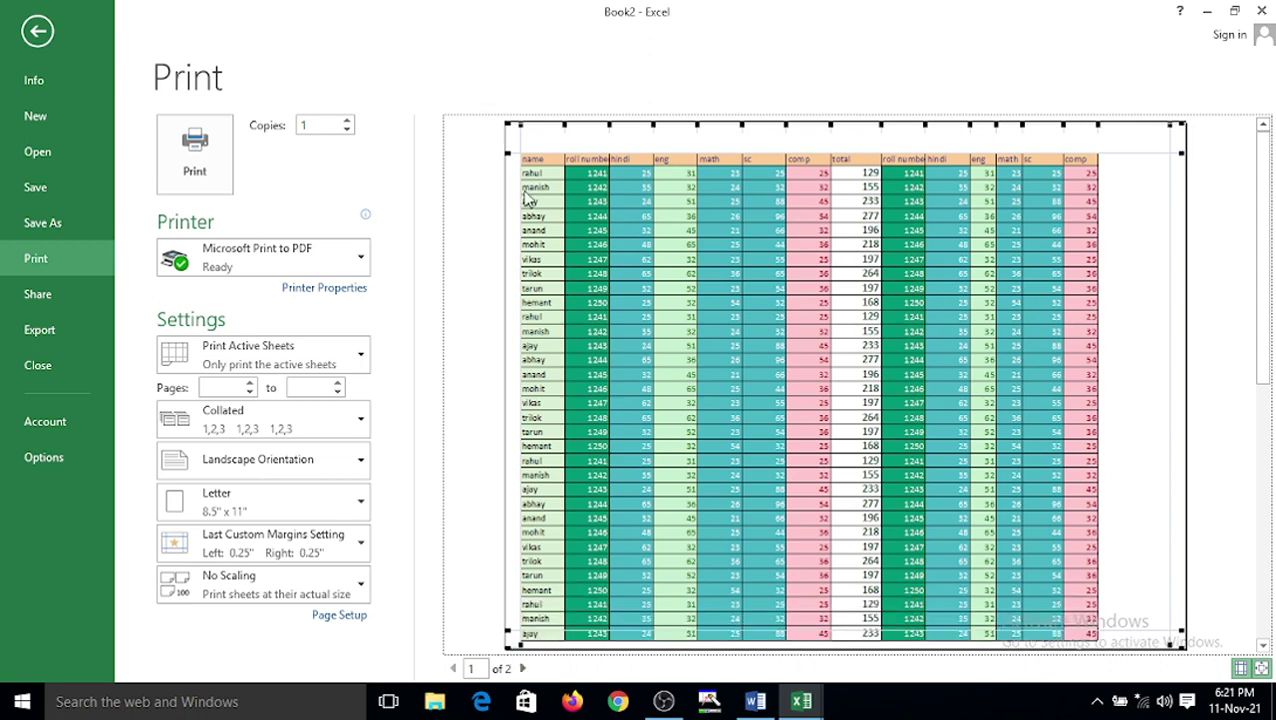
drag(506, 152, 510, 120)
drag(507, 155, 507, 131)
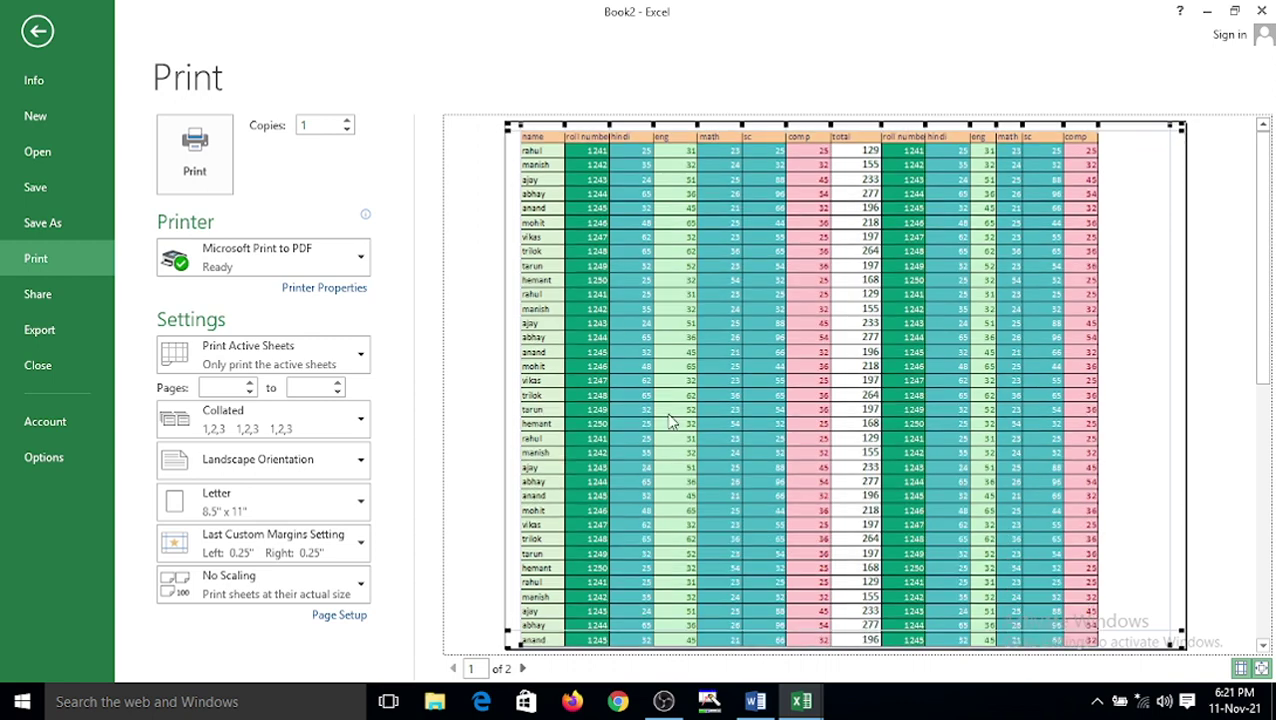
scroll(672, 421, down, 2)
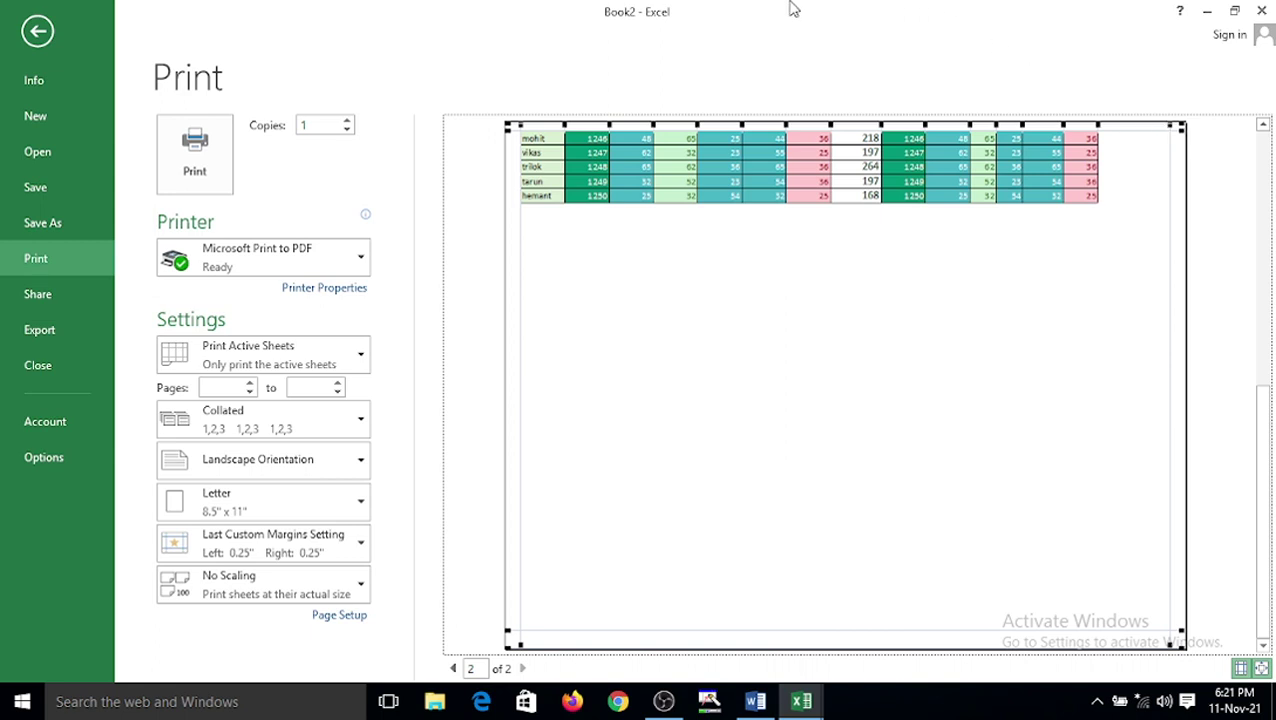
- Leave the print preview and change the sheet's page orientation to Portrait
click(30, 35)
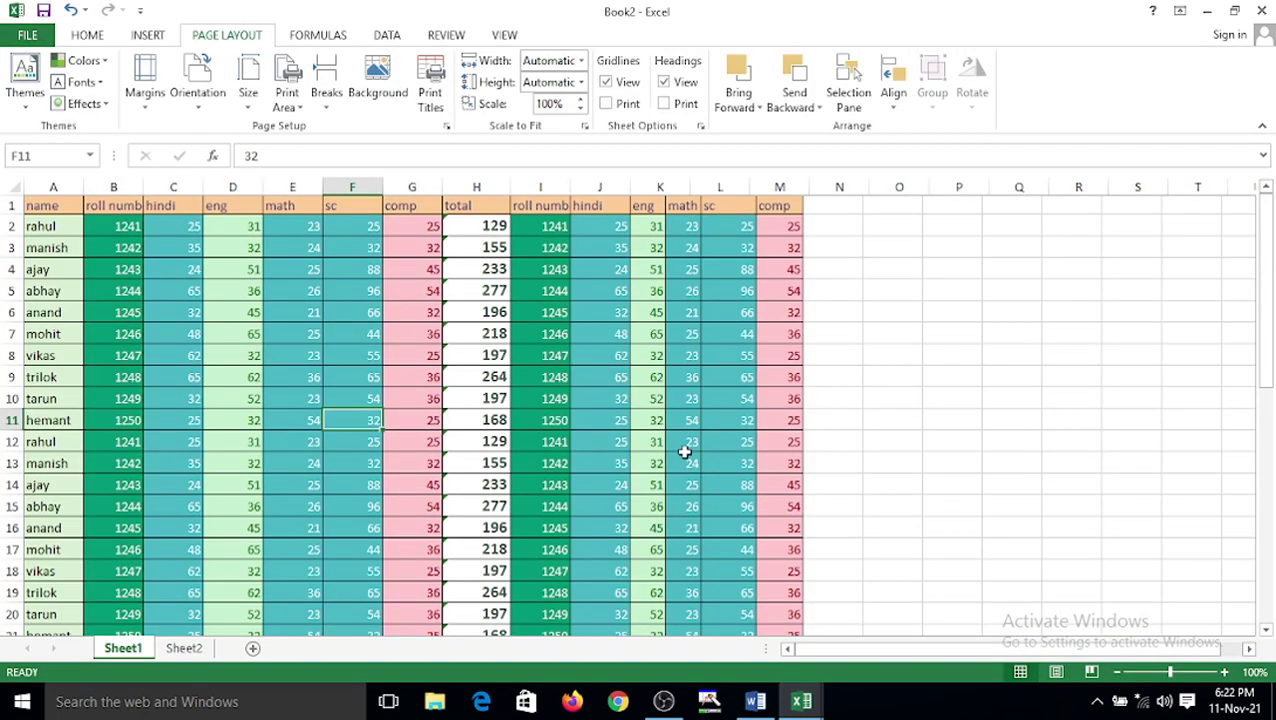
click(197, 95)
click(213, 145)
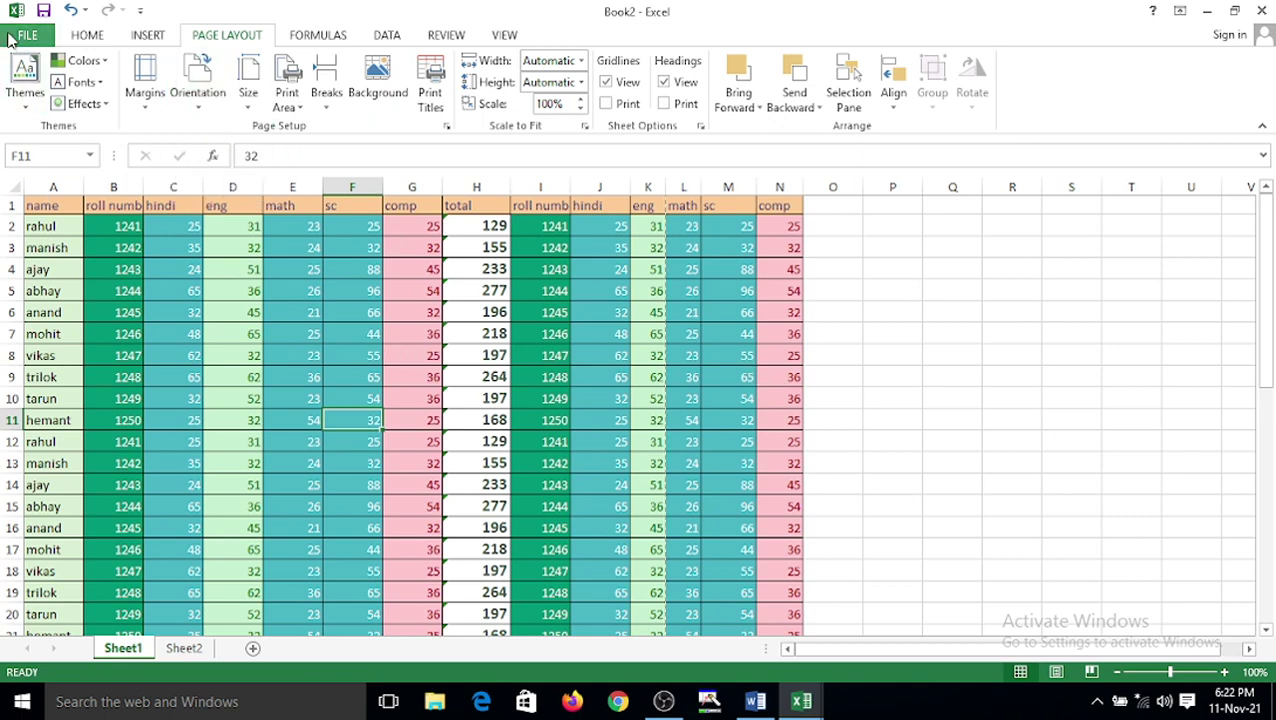
- Open the print preview of the portrait layout and examine how the table's columns split across both pages
key(alt+space)
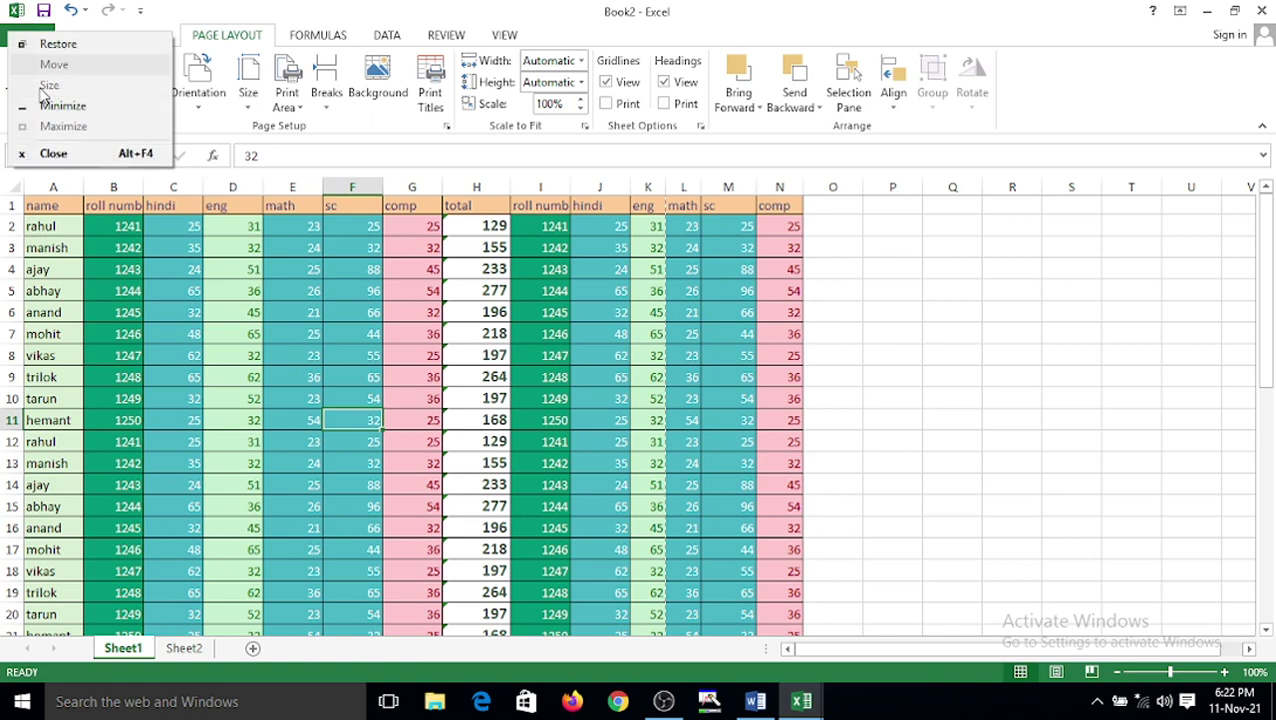
click(131, 334)
click(31, 44)
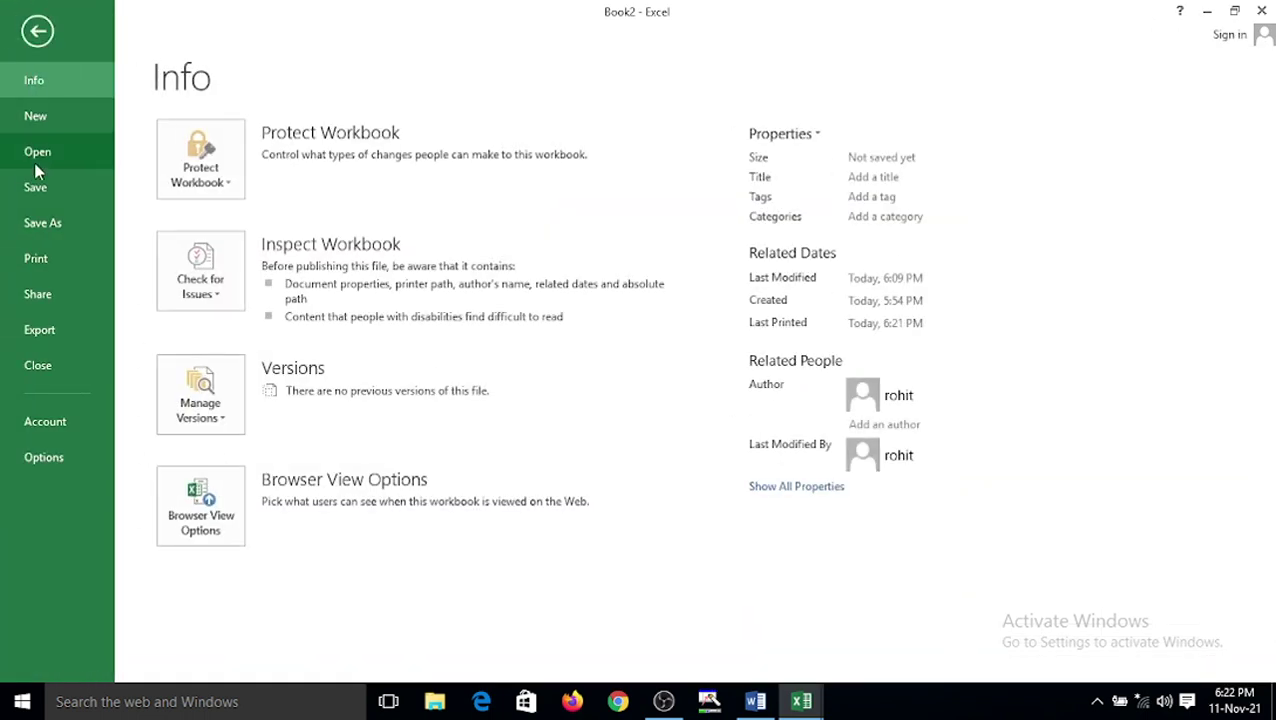
click(44, 255)
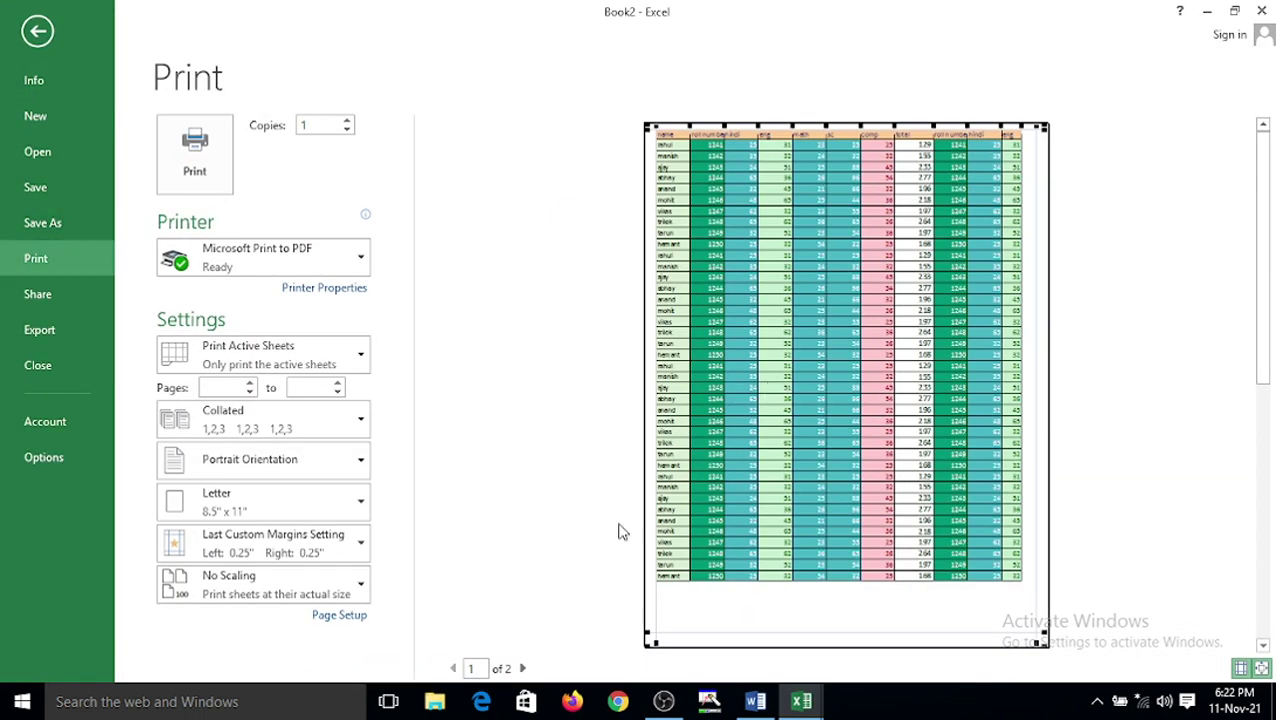
scroll(874, 358, down, 1)
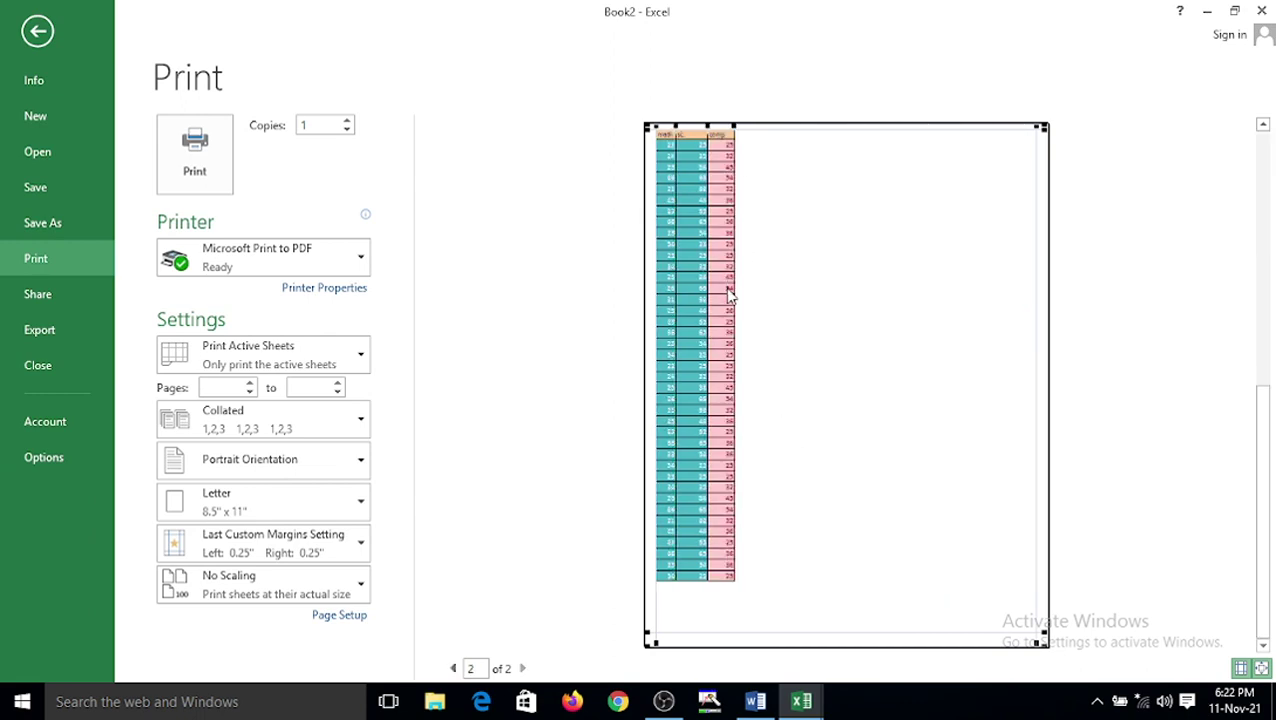
scroll(745, 335, up, 1)
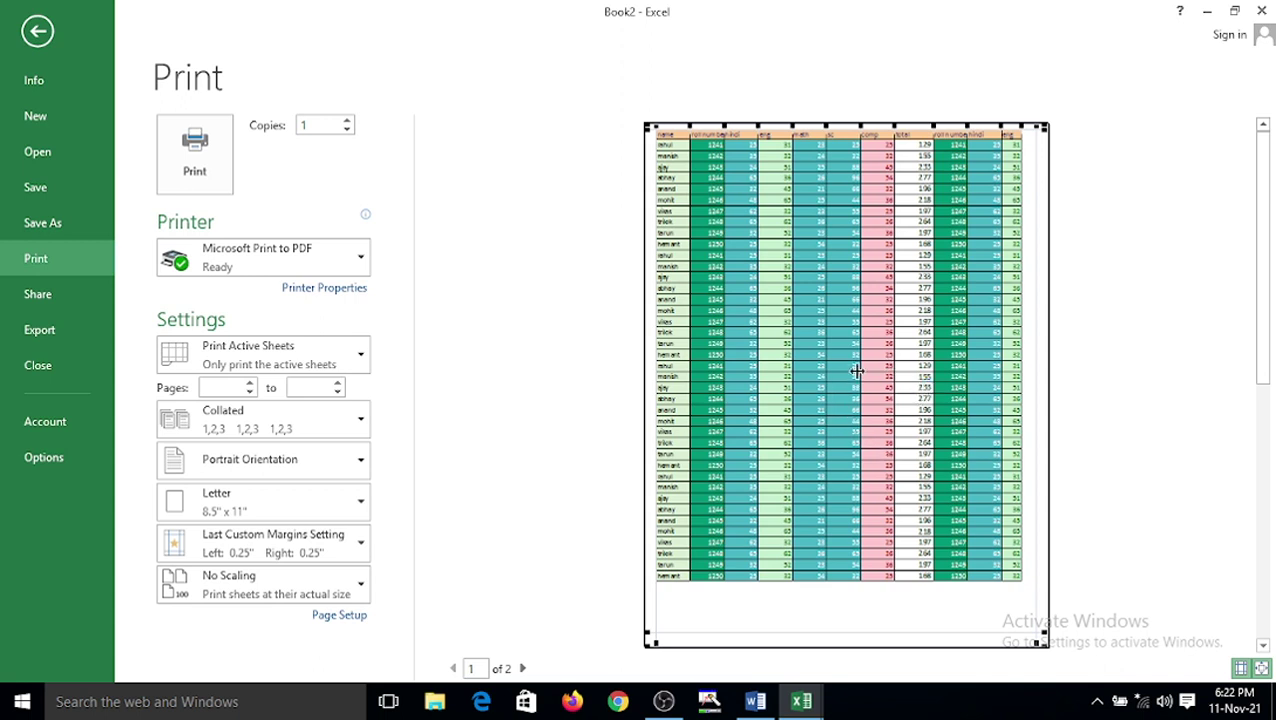
- Narrow the first hindi, eng, math, sc and comp columns with the guides in the enlarged print preview, and check the page down to its end
click(785, 282)
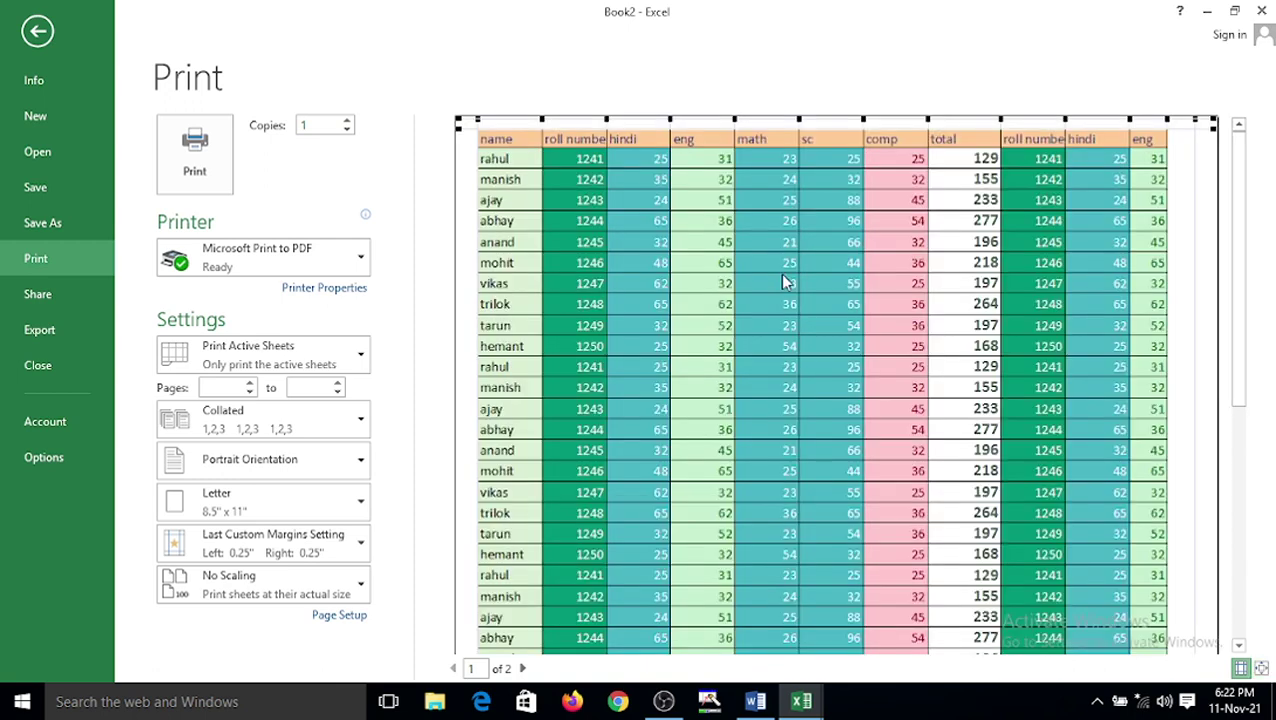
mouse_move(735, 121)
mouse_down()
mouse_move(711, 122)
mouse_move(738, 122)
mouse_up()
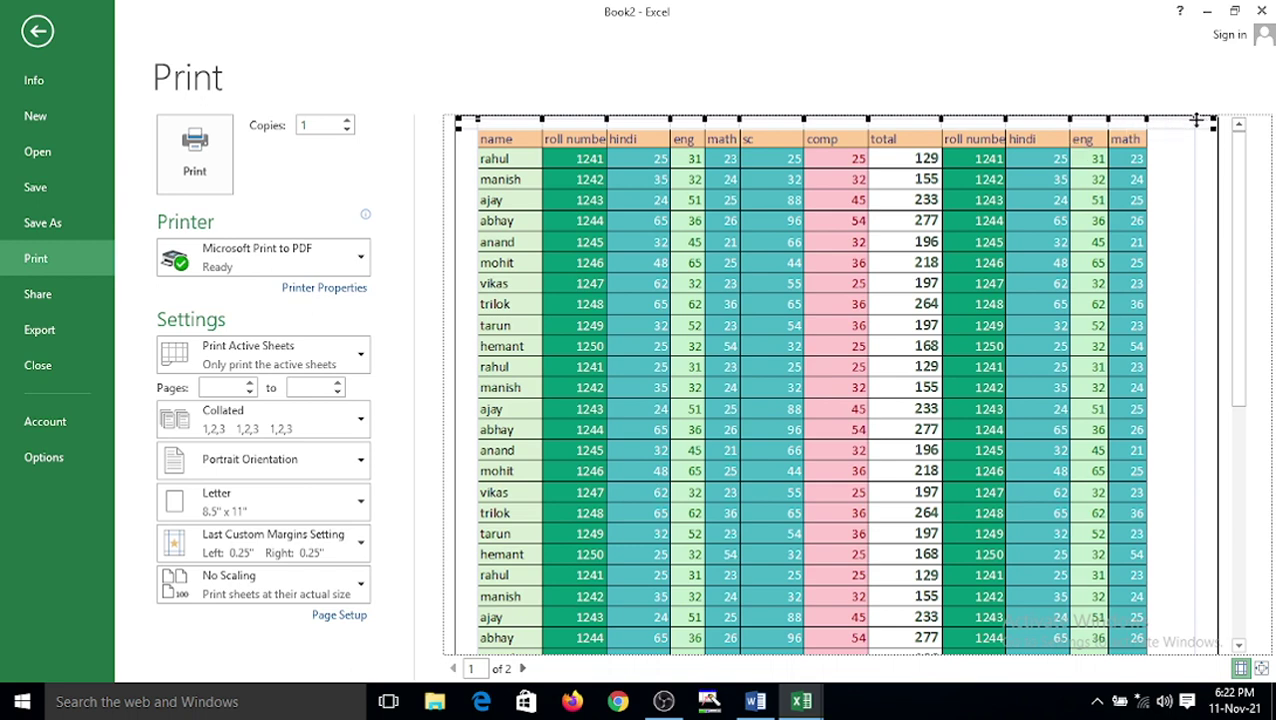
drag(1199, 120, 1157, 138)
drag(669, 121, 643, 122)
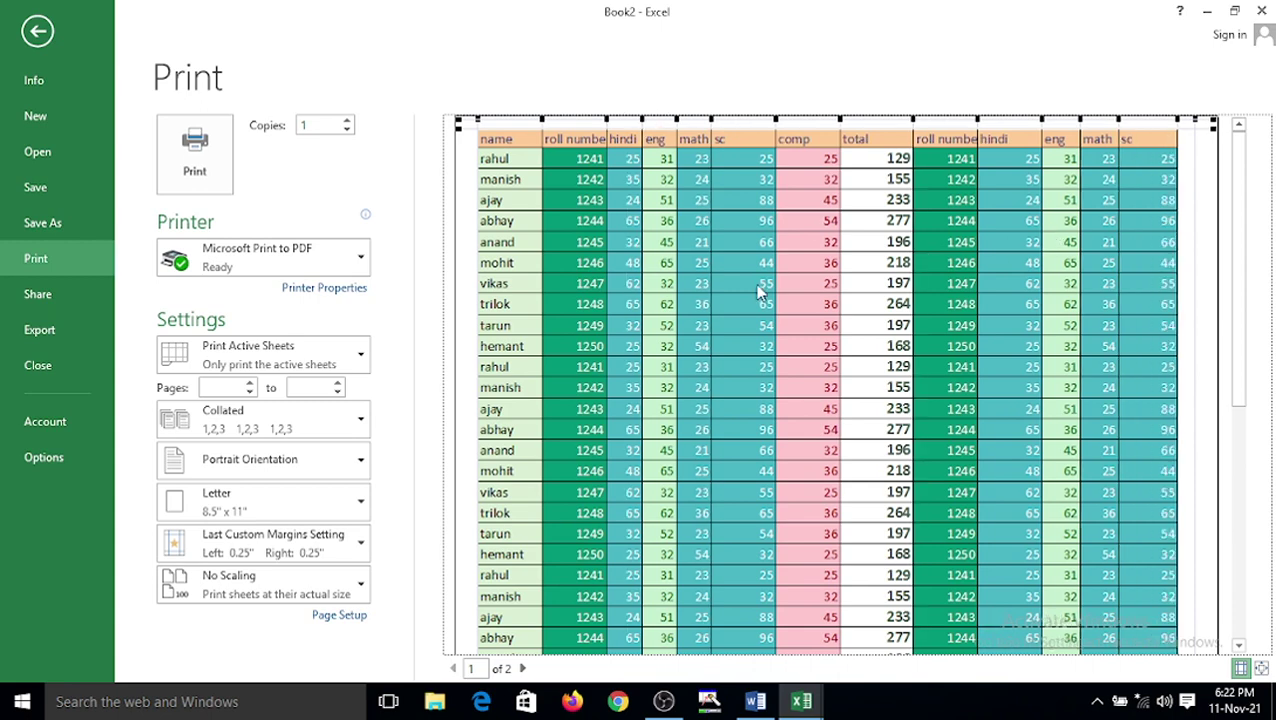
drag(775, 120, 736, 126)
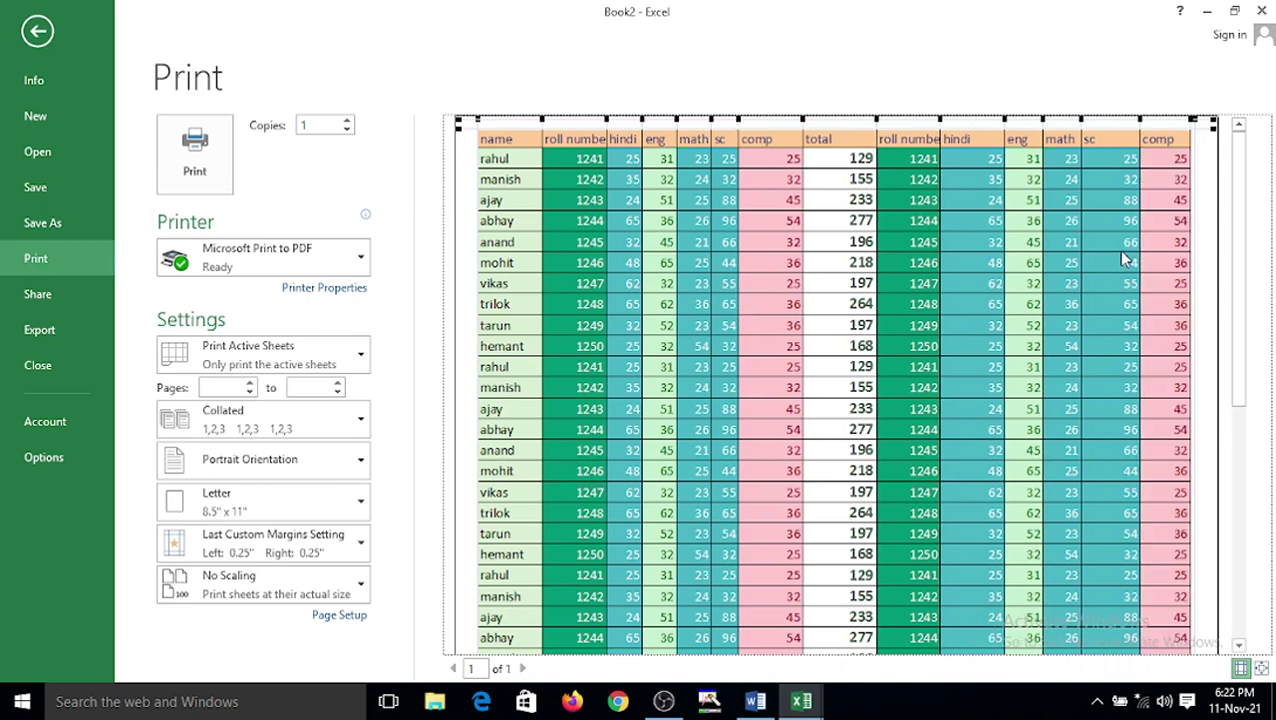
scroll(1122, 259, down, 6)
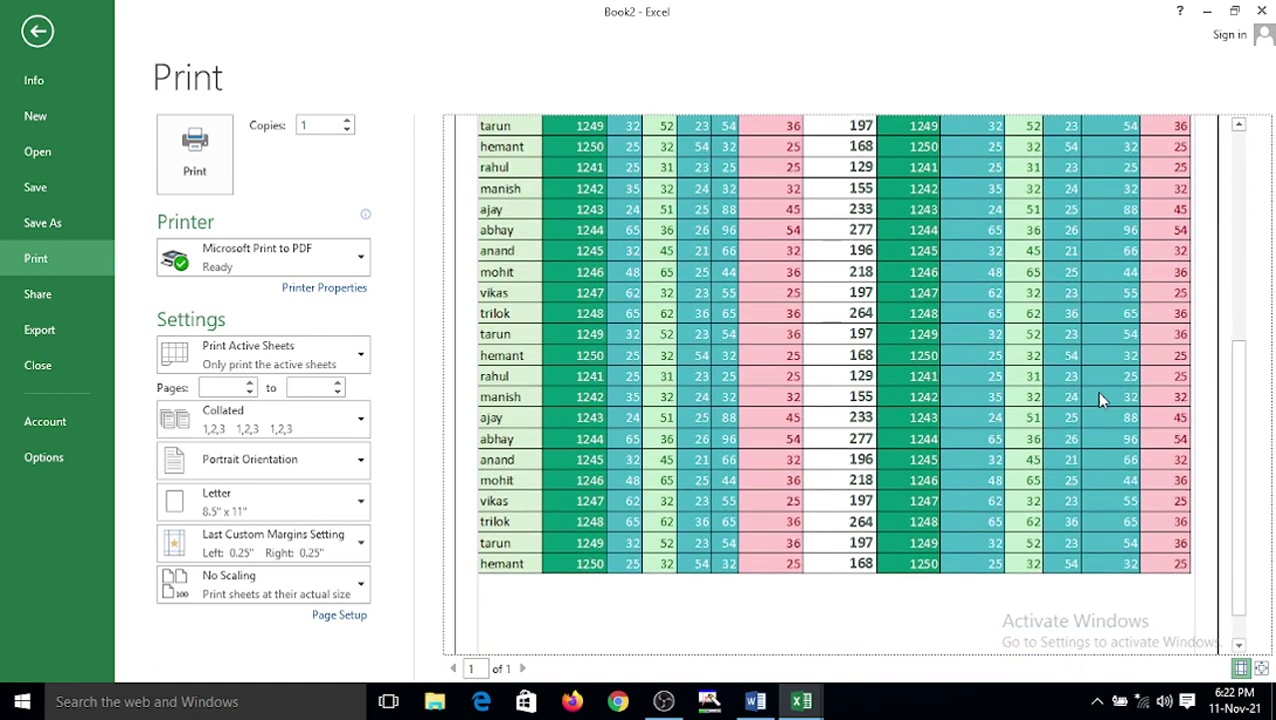
scroll(1098, 398, up, 6)
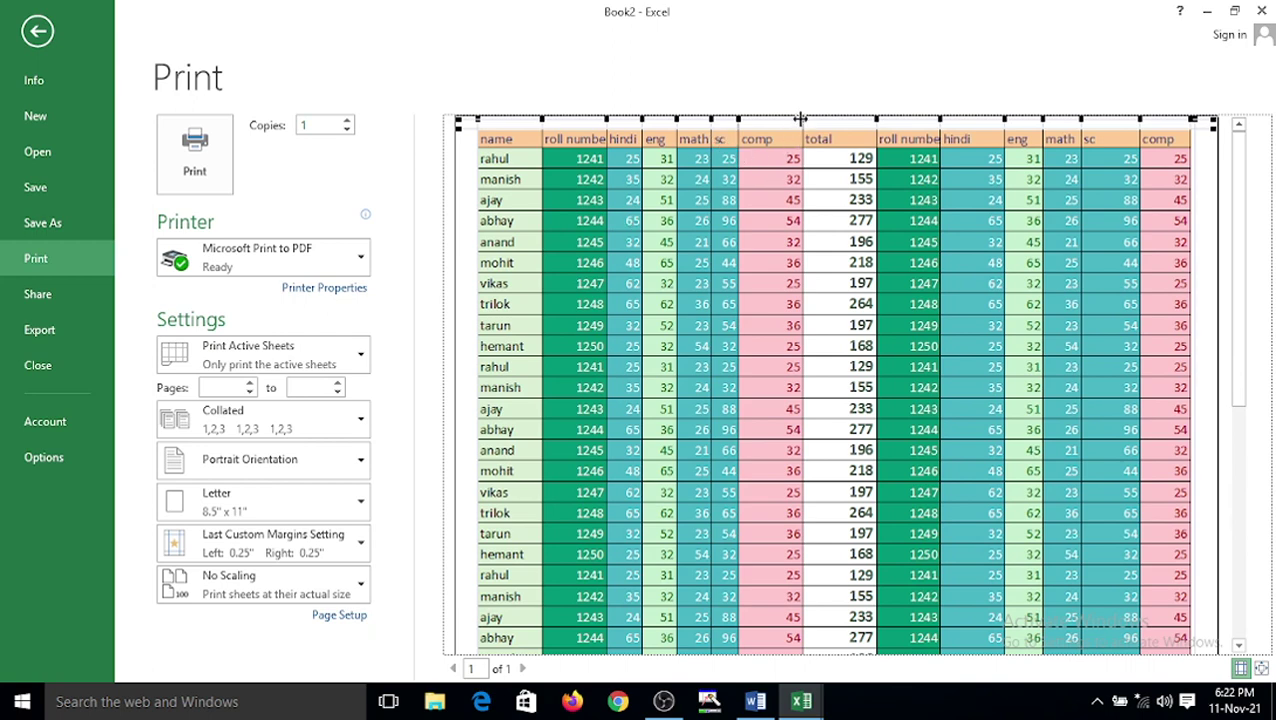
drag(800, 118, 776, 118)
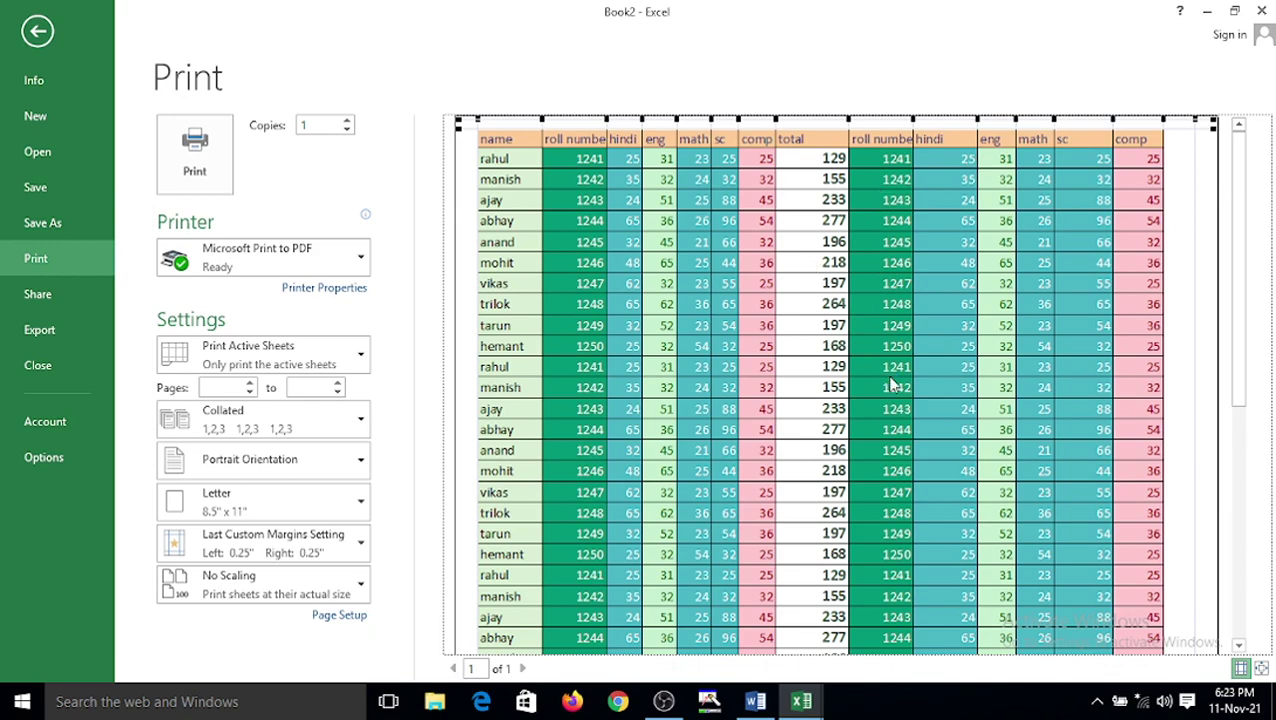
scroll(892, 380, down, 5)
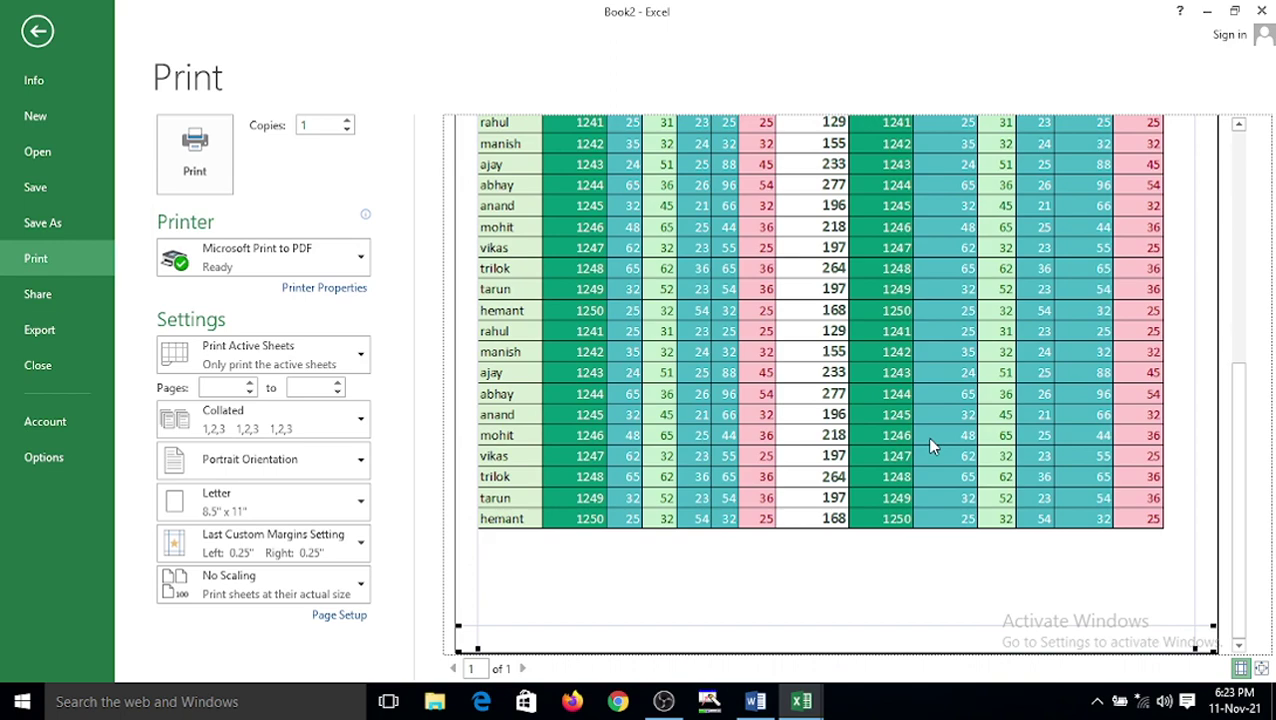
- Return to the worksheet and set the page orientation back to Landscape
click(37, 31)
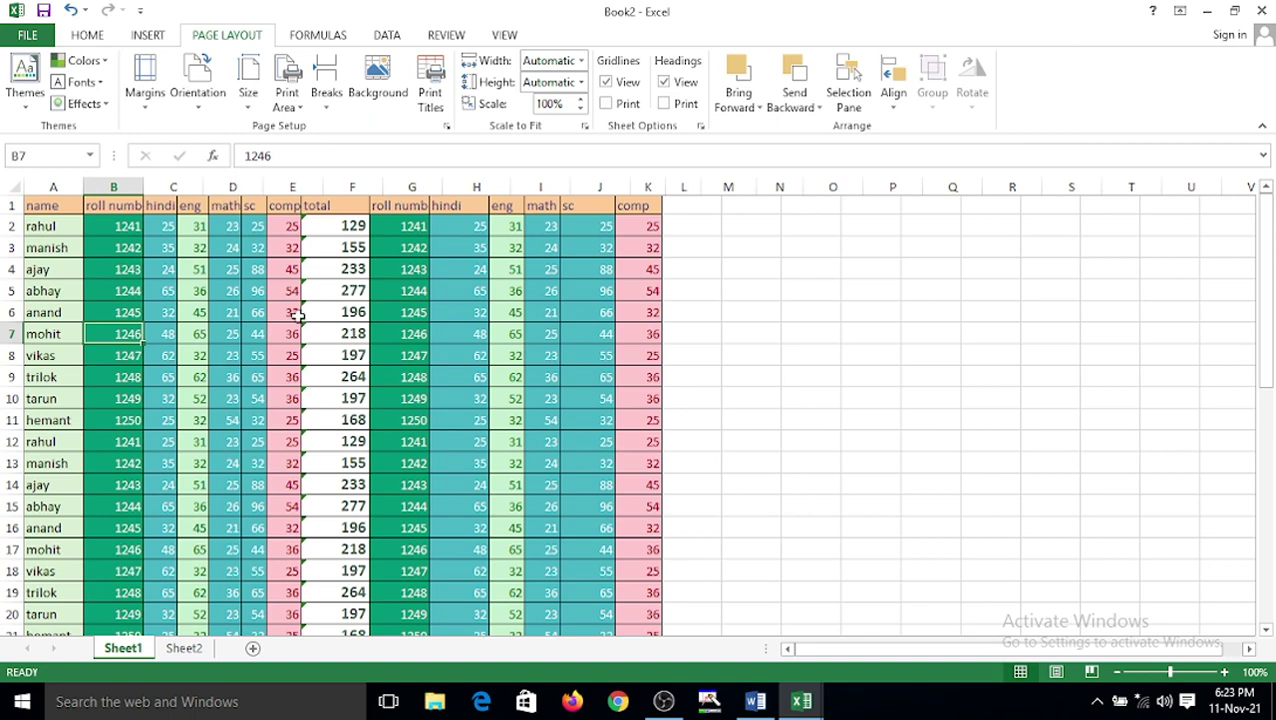
click(199, 88)
click(226, 176)
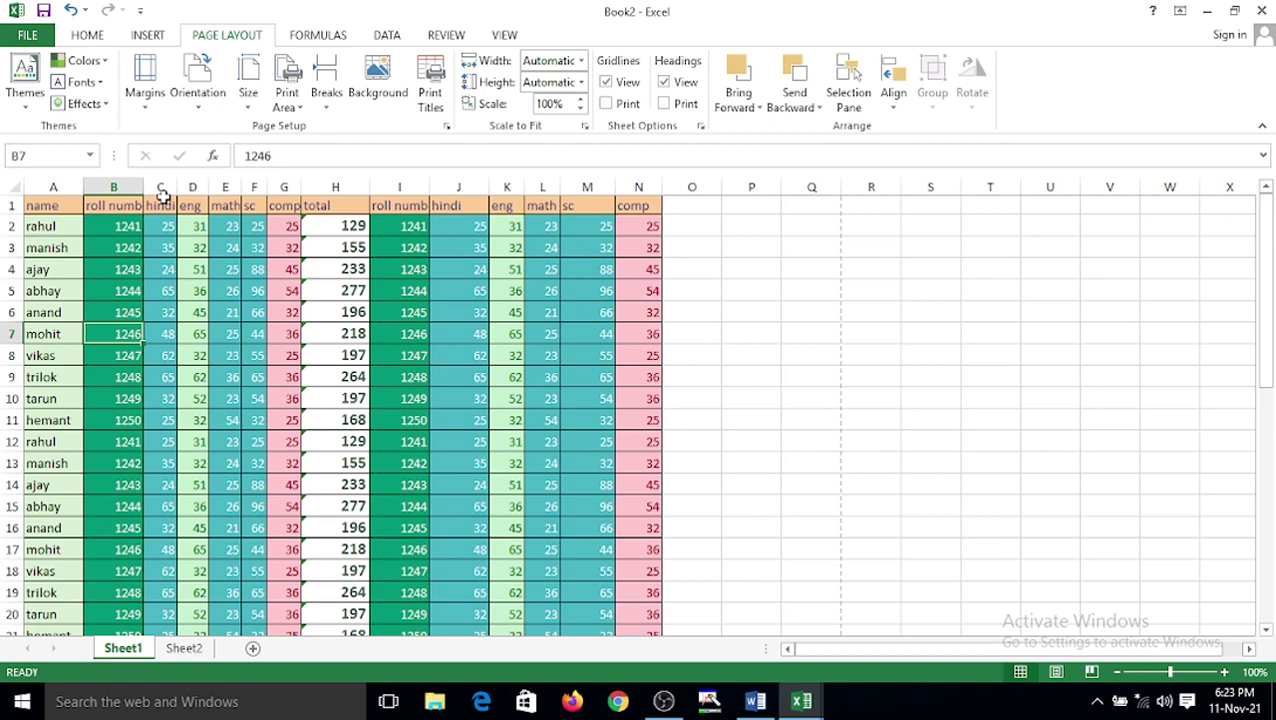
- View the landscape layout with the narrowed columns in the print preview, and return to the worksheet
click(27, 35)
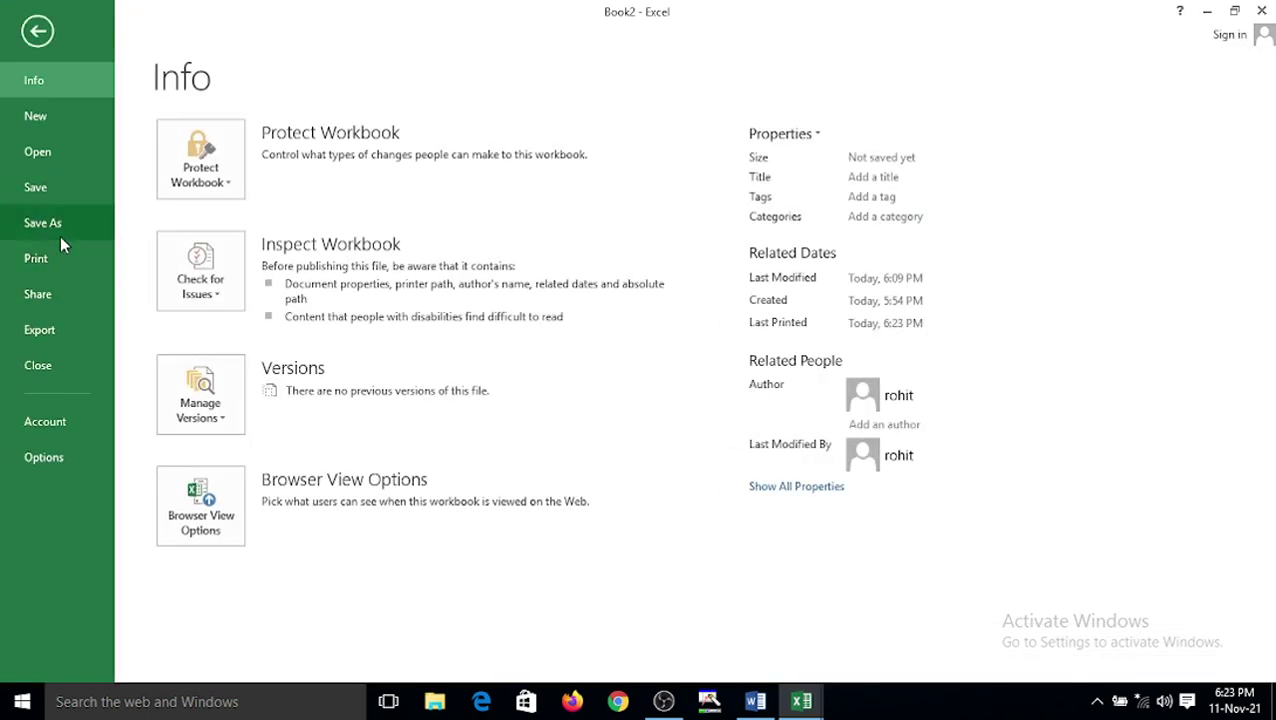
click(40, 258)
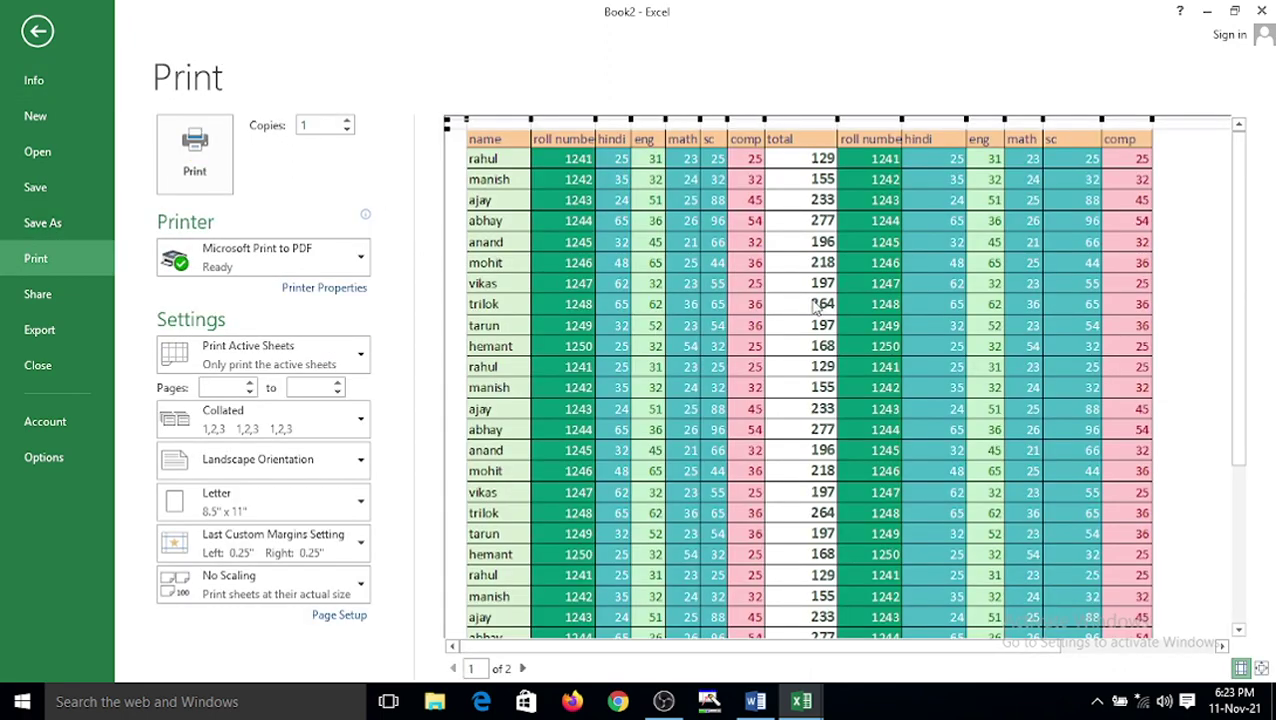
click(910, 348)
scroll(910, 348, up, 5)
click(37, 36)
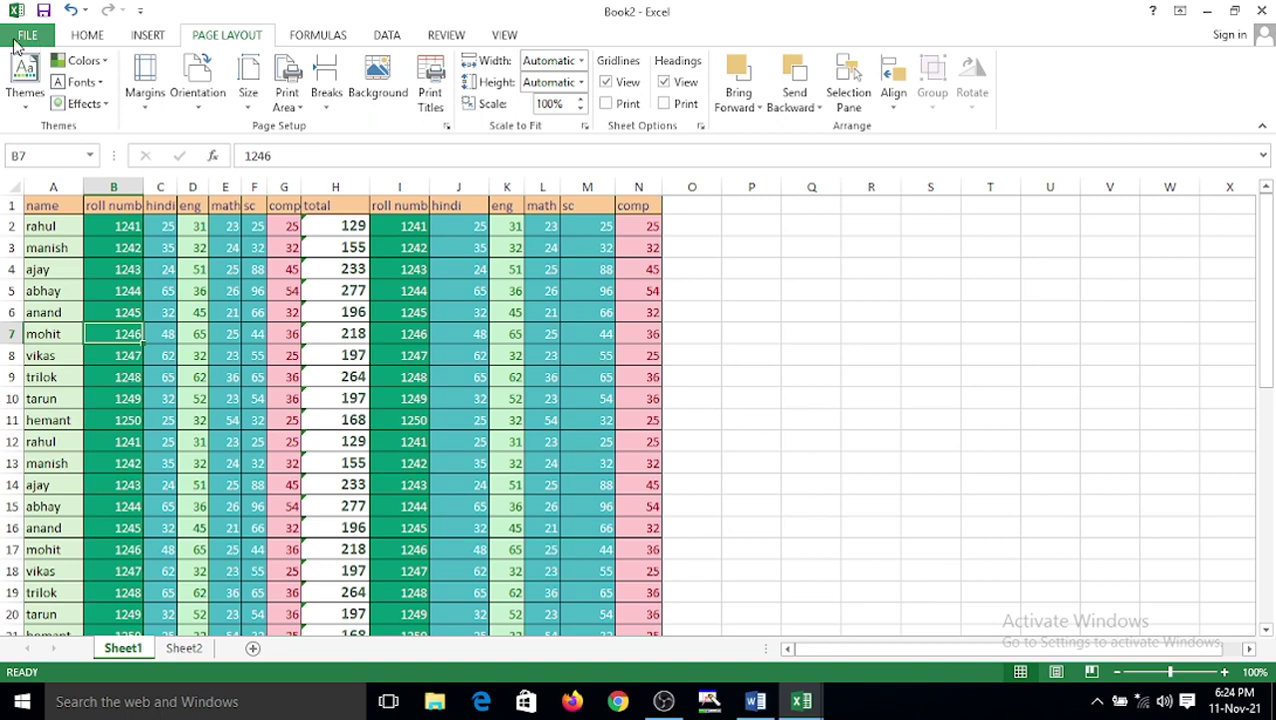
- Set the paper size to A5, review the available paper sizes, and view the print area options
click(247, 100)
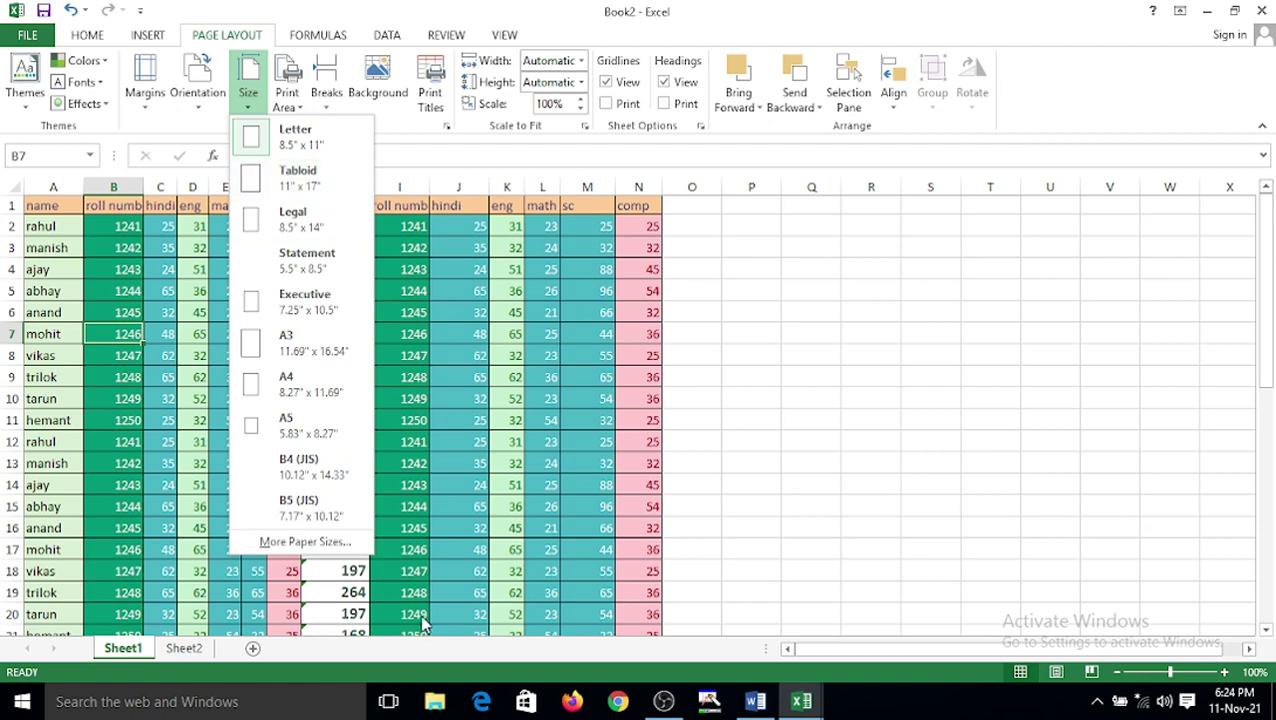
click(305, 423)
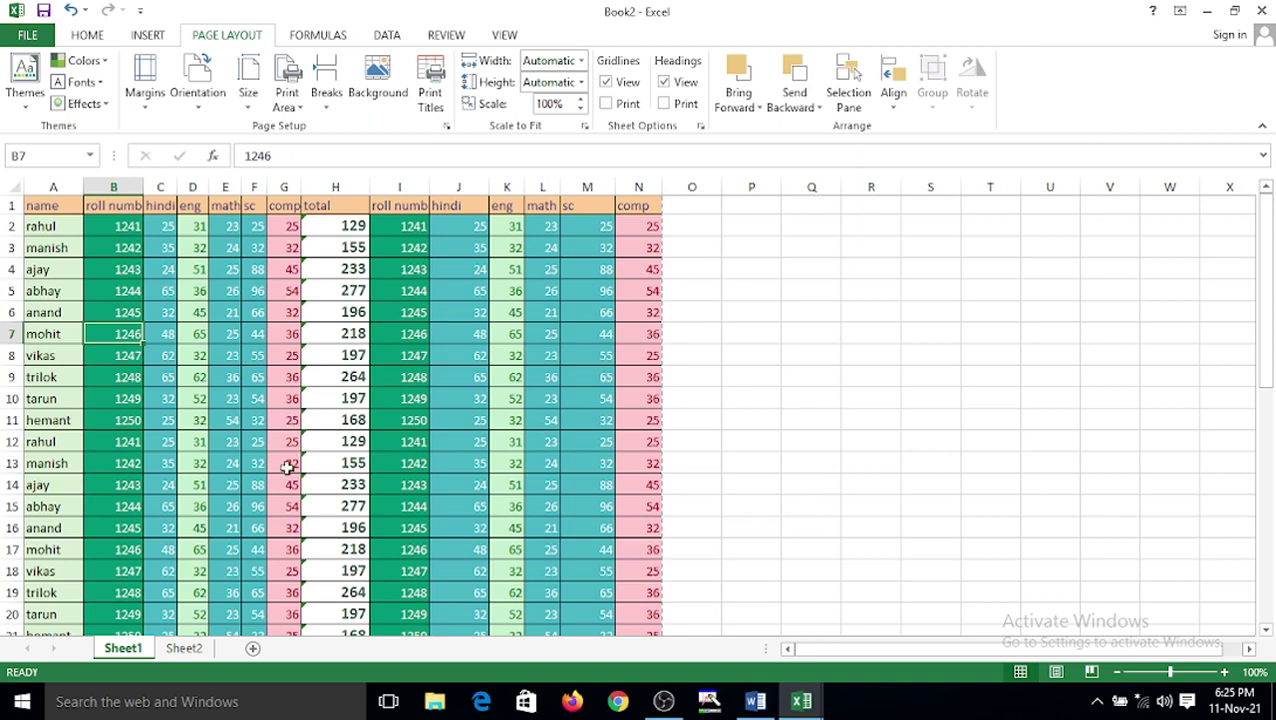
click(248, 110)
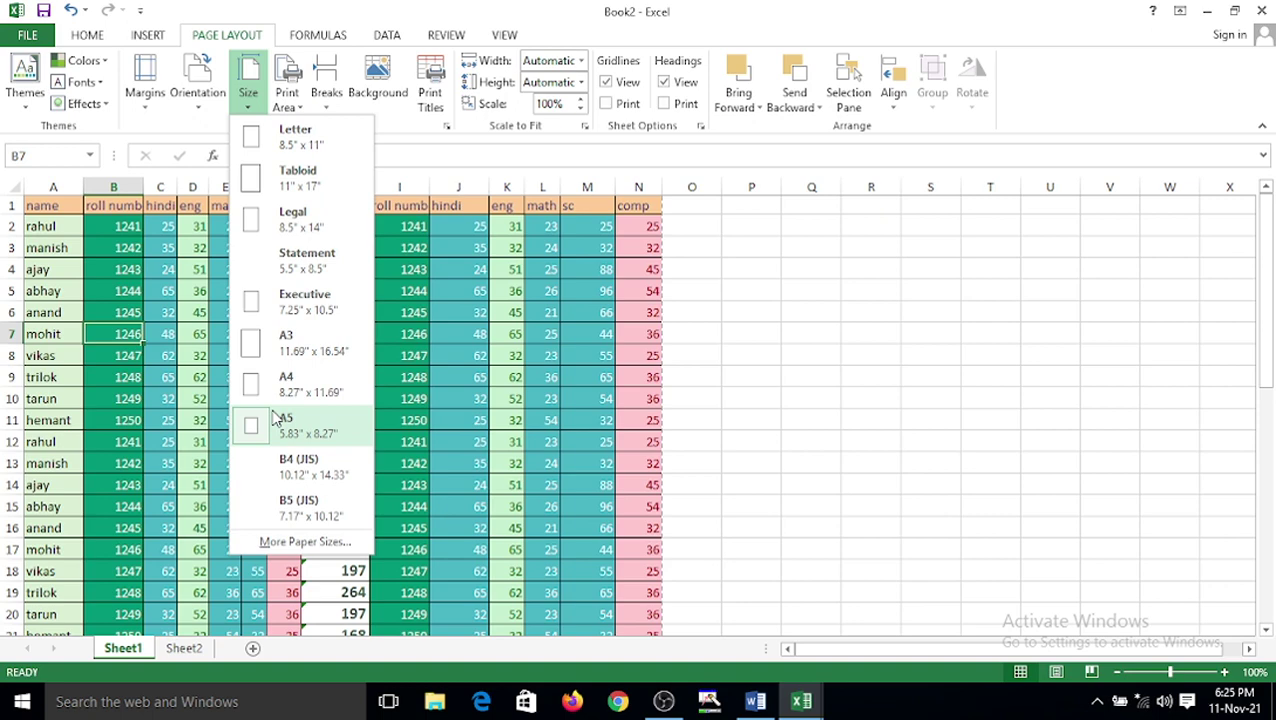
click(637, 379)
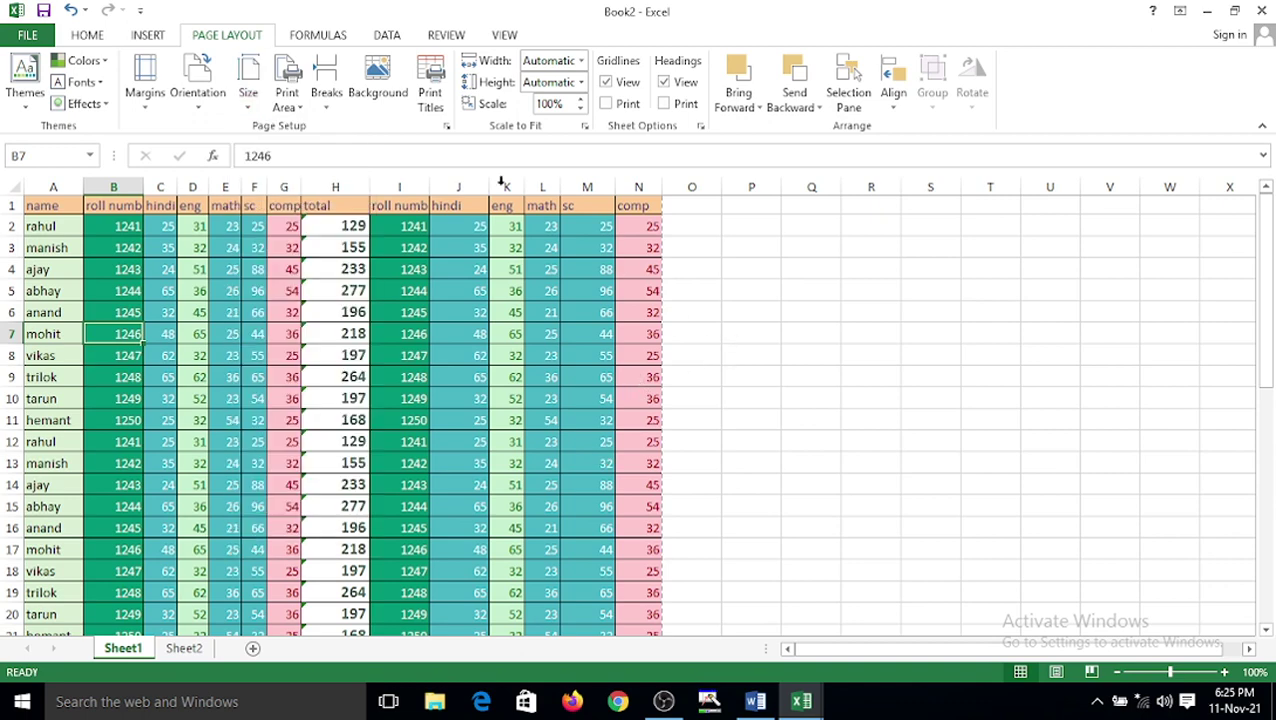
click(286, 110)
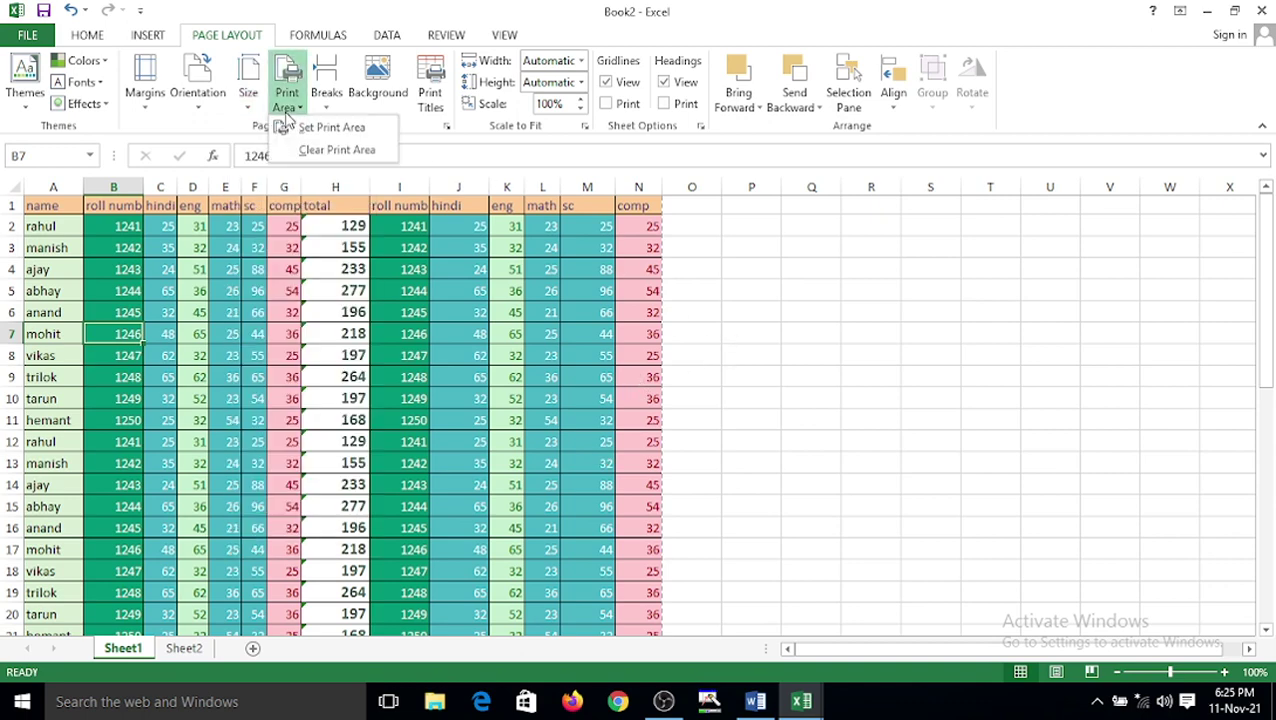
click(440, 391)
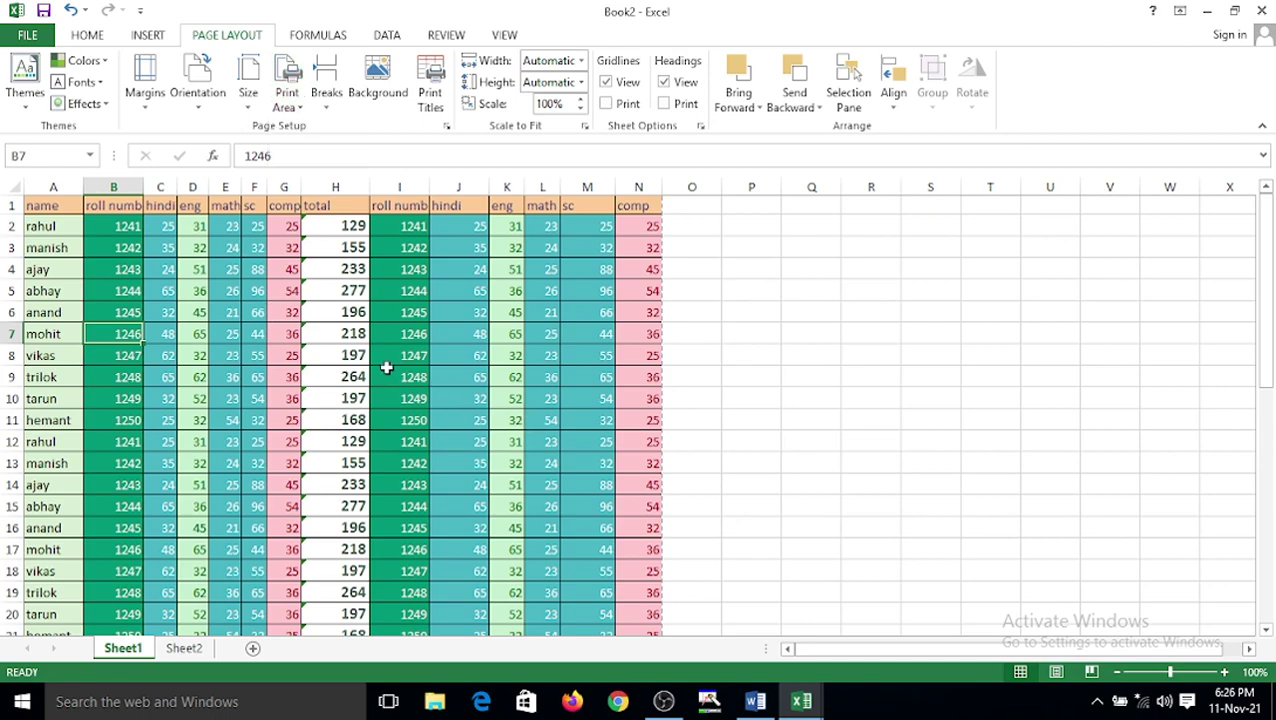
- Copy the table range B1:N41 and paste it beside the existing data starting at cell O1
drag(104, 208, 636, 530)
key(ctrl+c)
scroll(806, 410, up, 8)
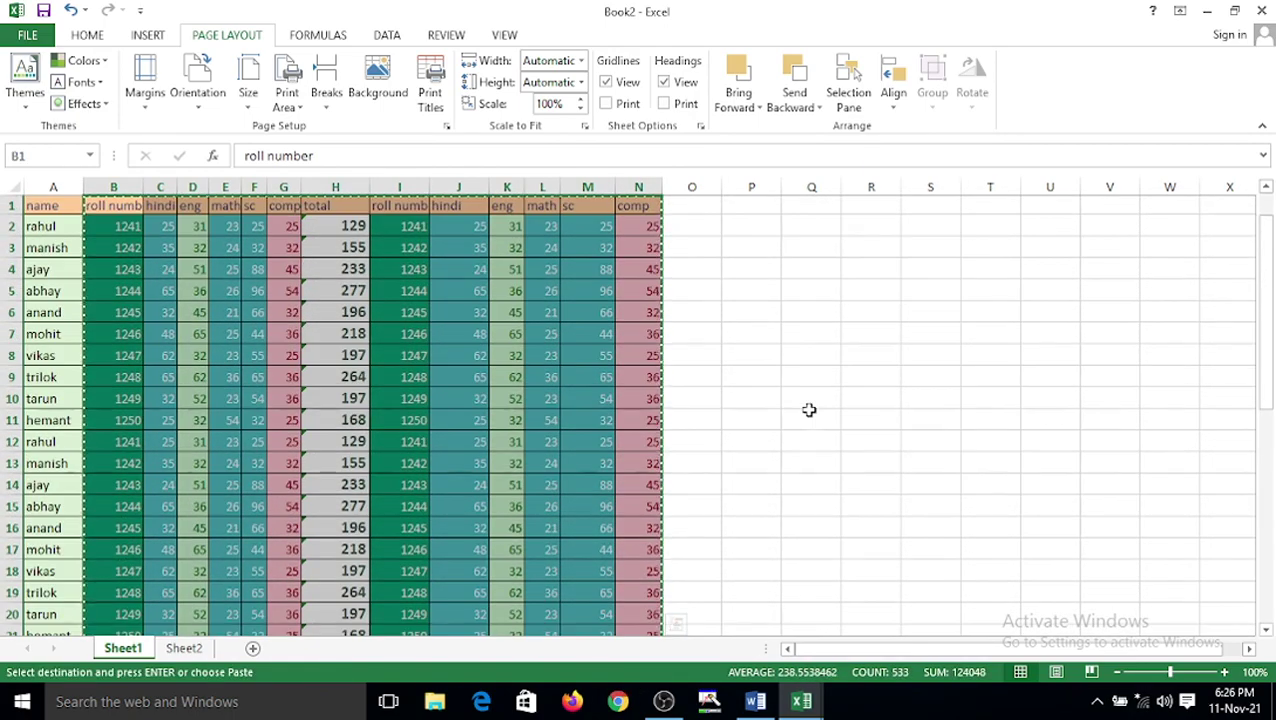
click(698, 204)
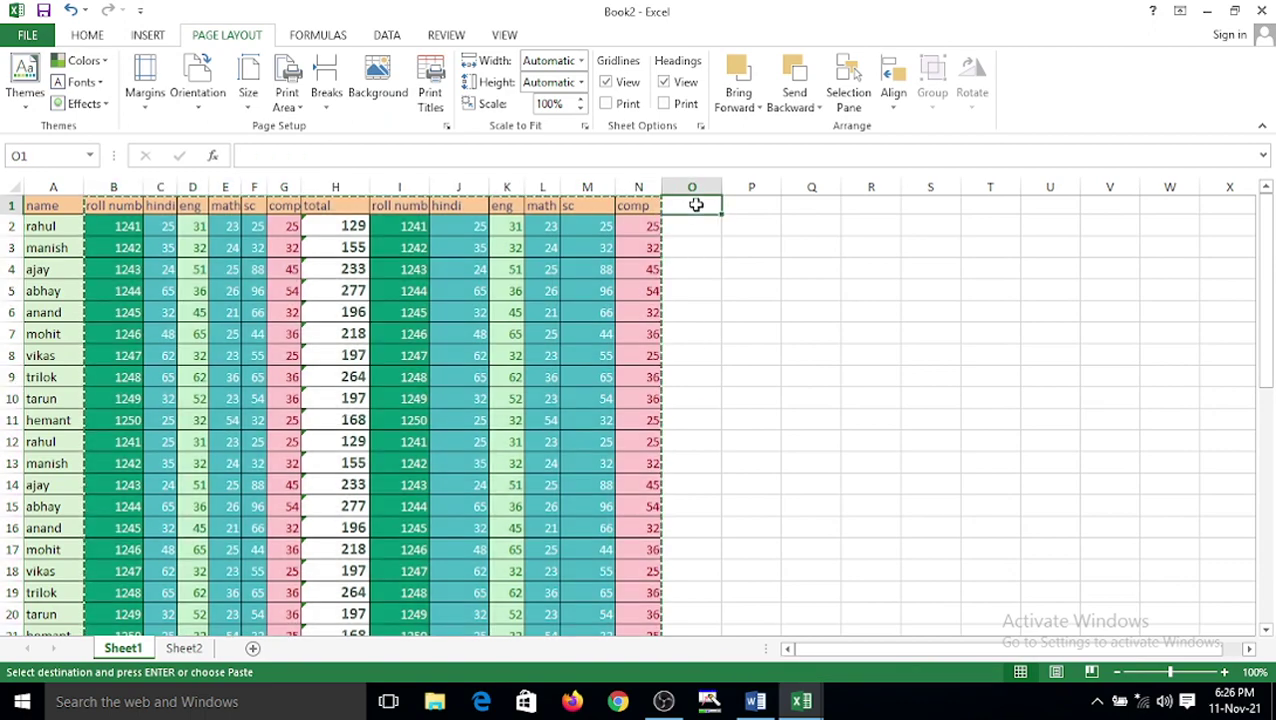
key(ctrl+v)
scroll(852, 401, down, 13)
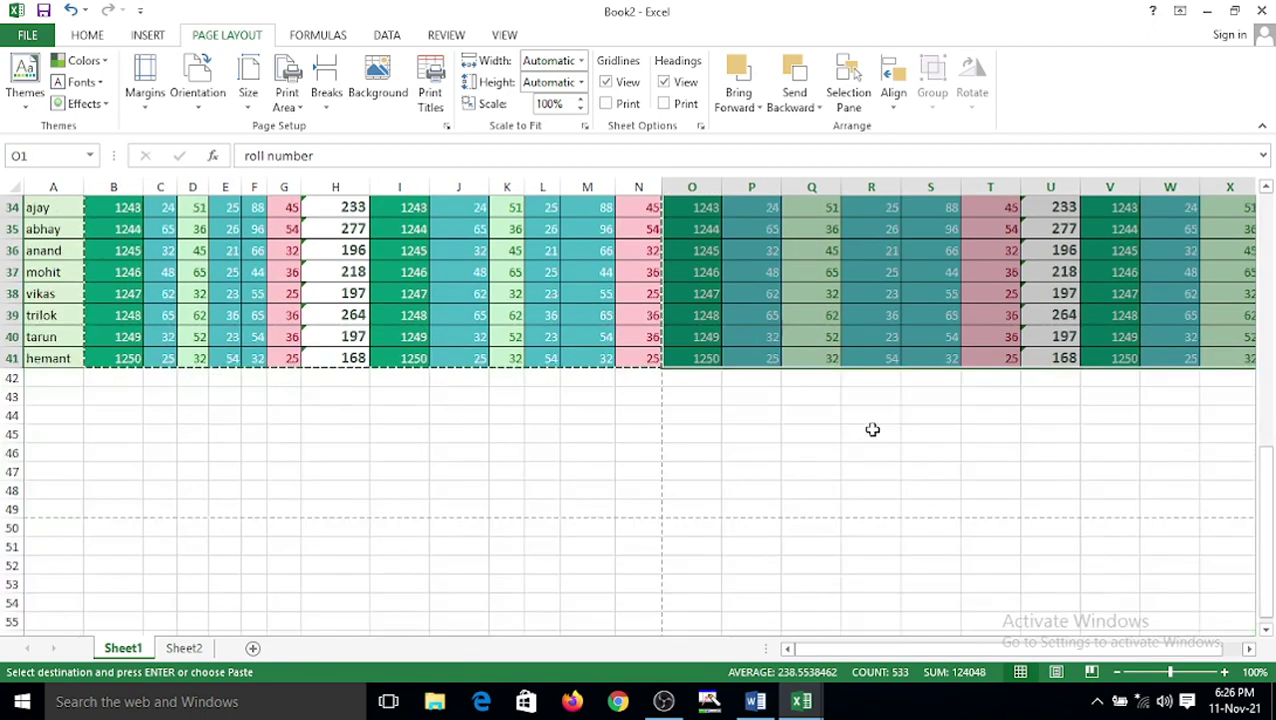
scroll(883, 421, up, 9)
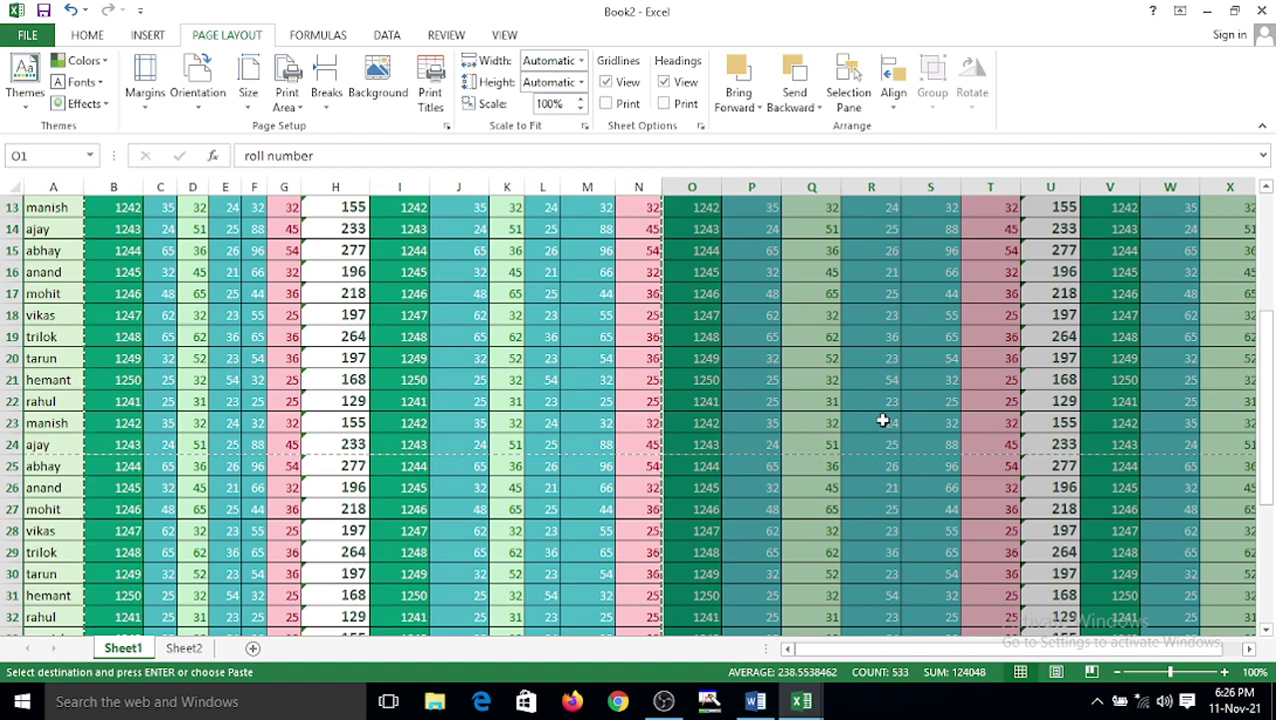
- Select the range A2:L13 in the marks table and view the print area options
click(883, 421)
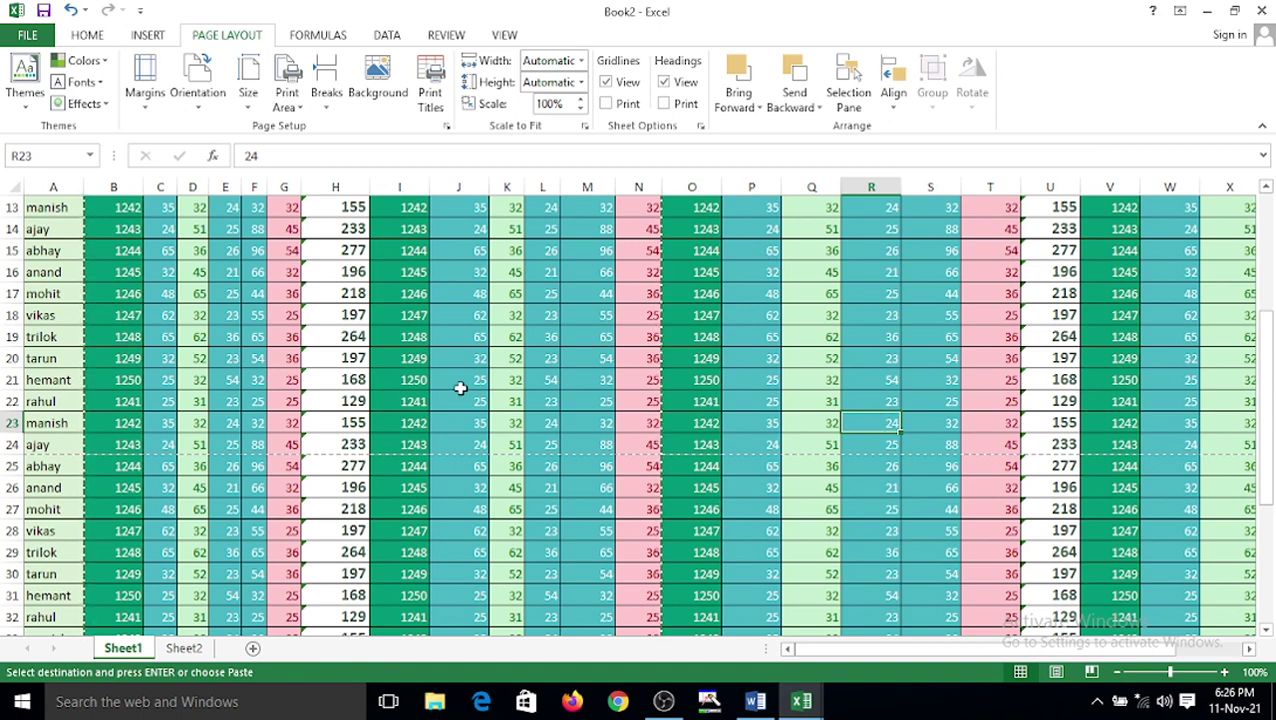
click(478, 444)
scroll(521, 387, up, 4)
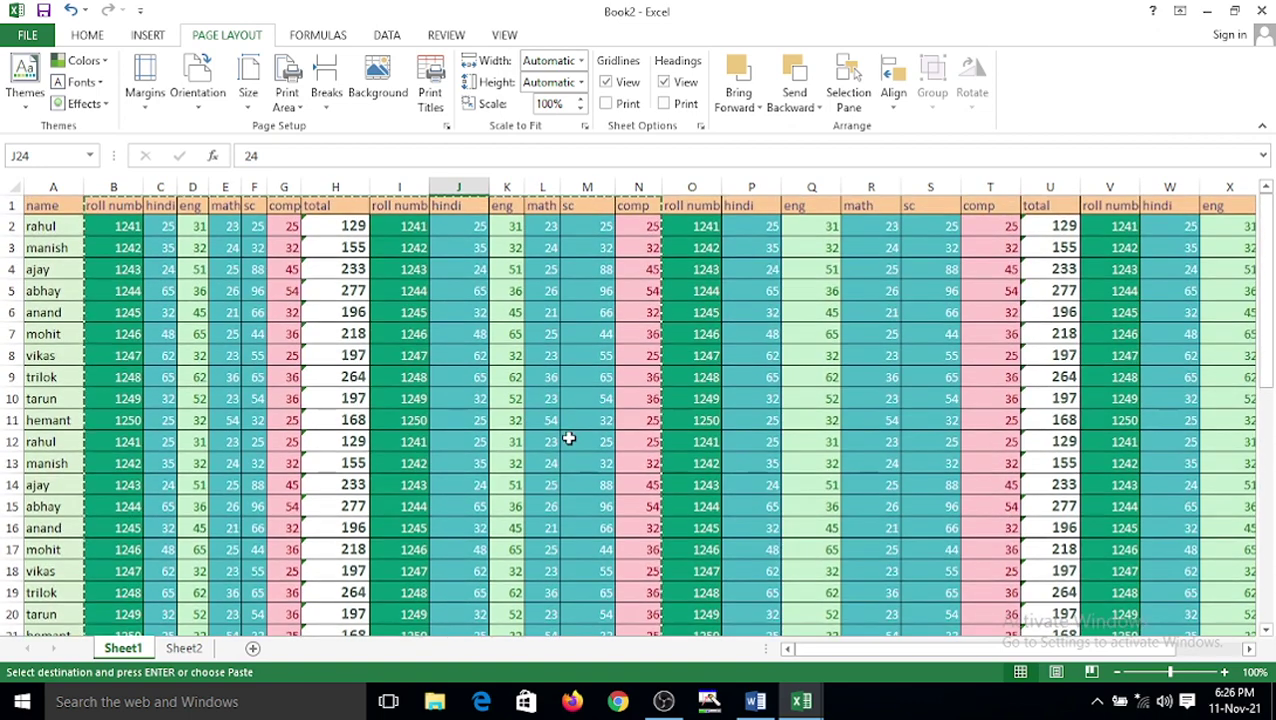
click(254, 310)
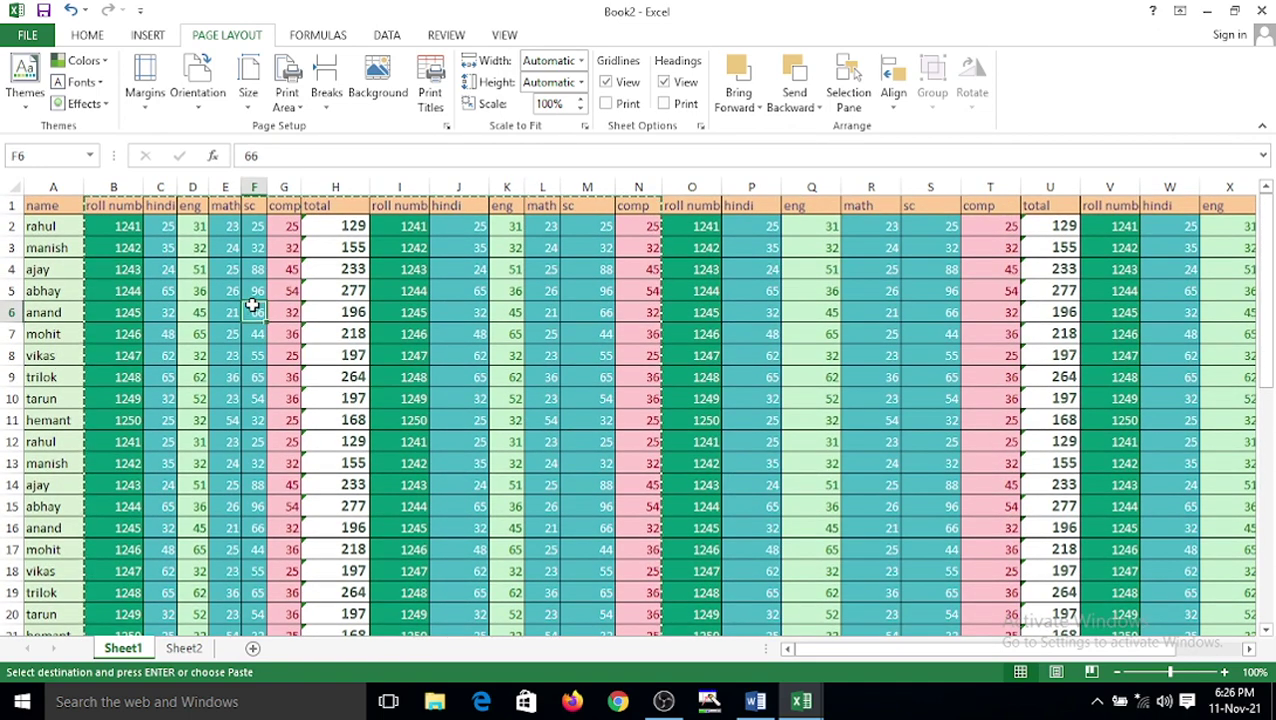
drag(80, 232, 550, 465)
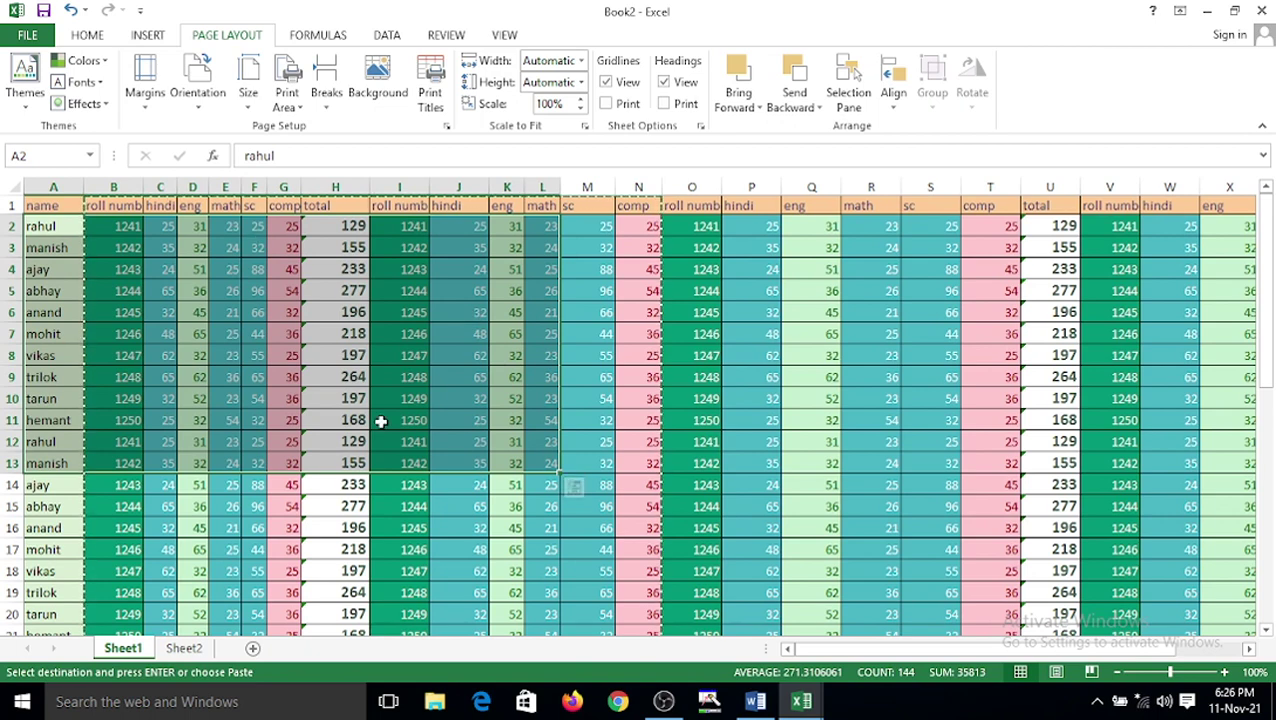
click(296, 108)
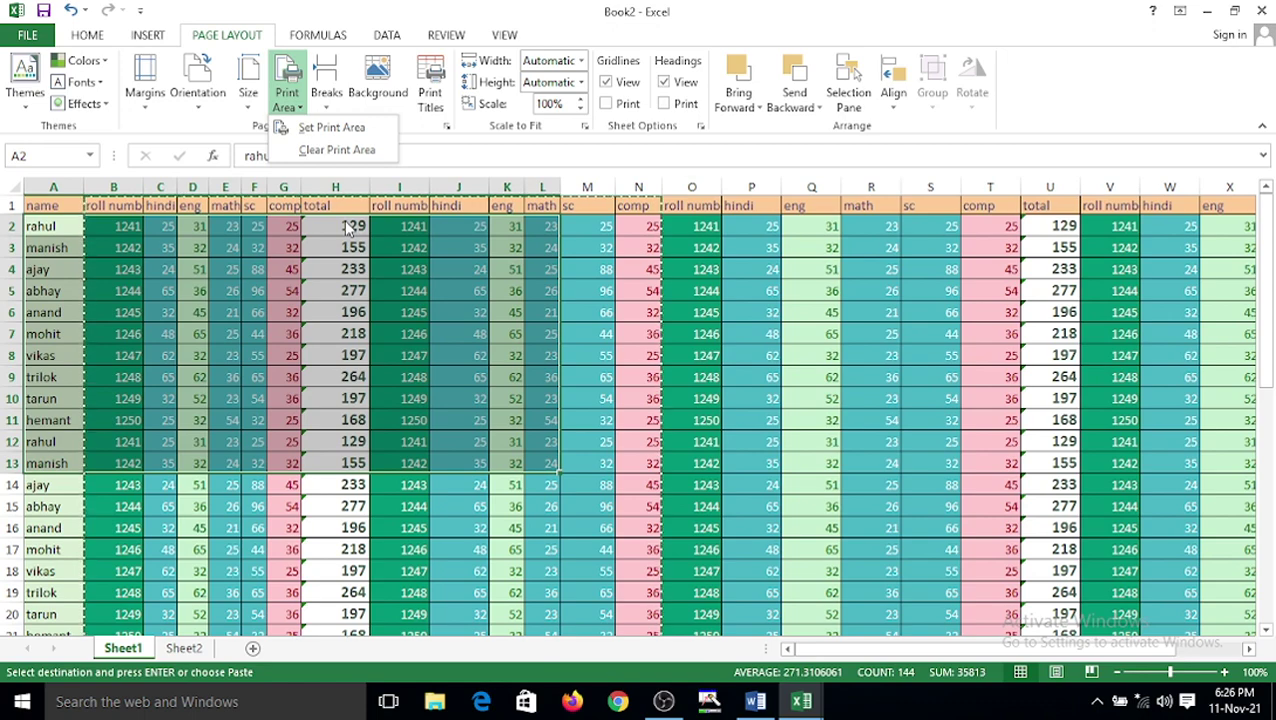
key(ctrl+v)
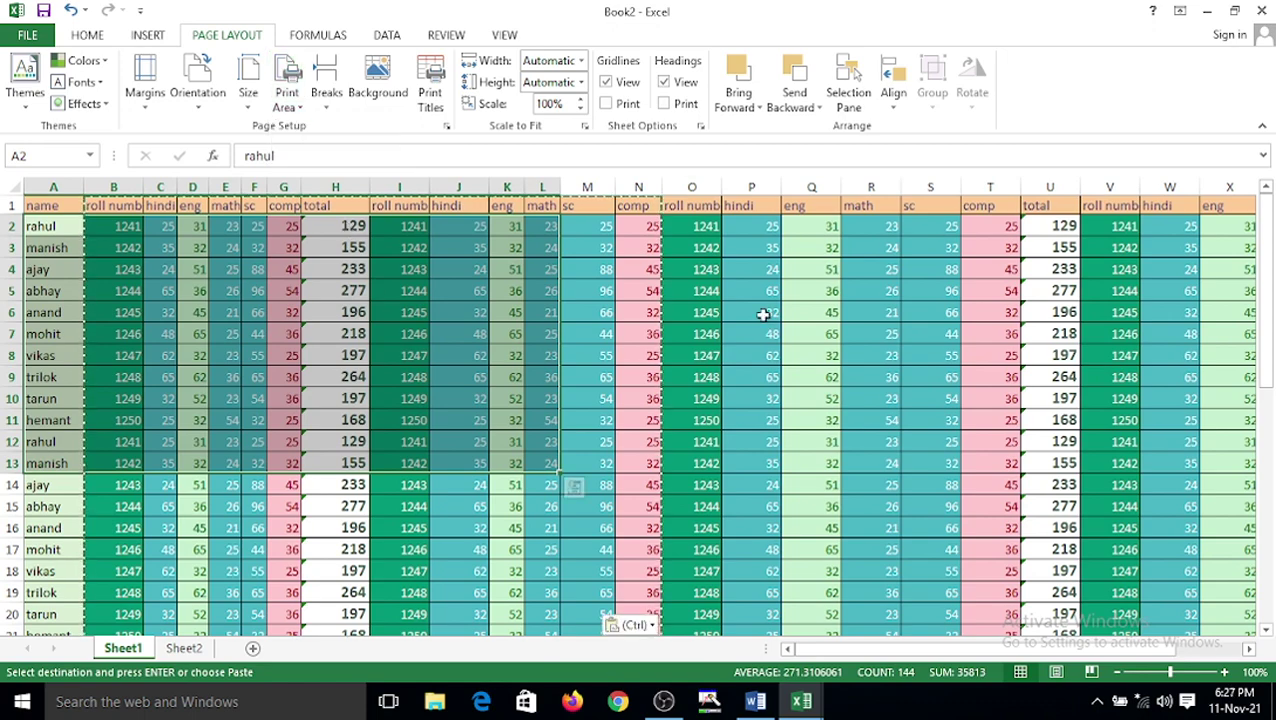
- Set the range B3:O16 as the print area
click(386, 377)
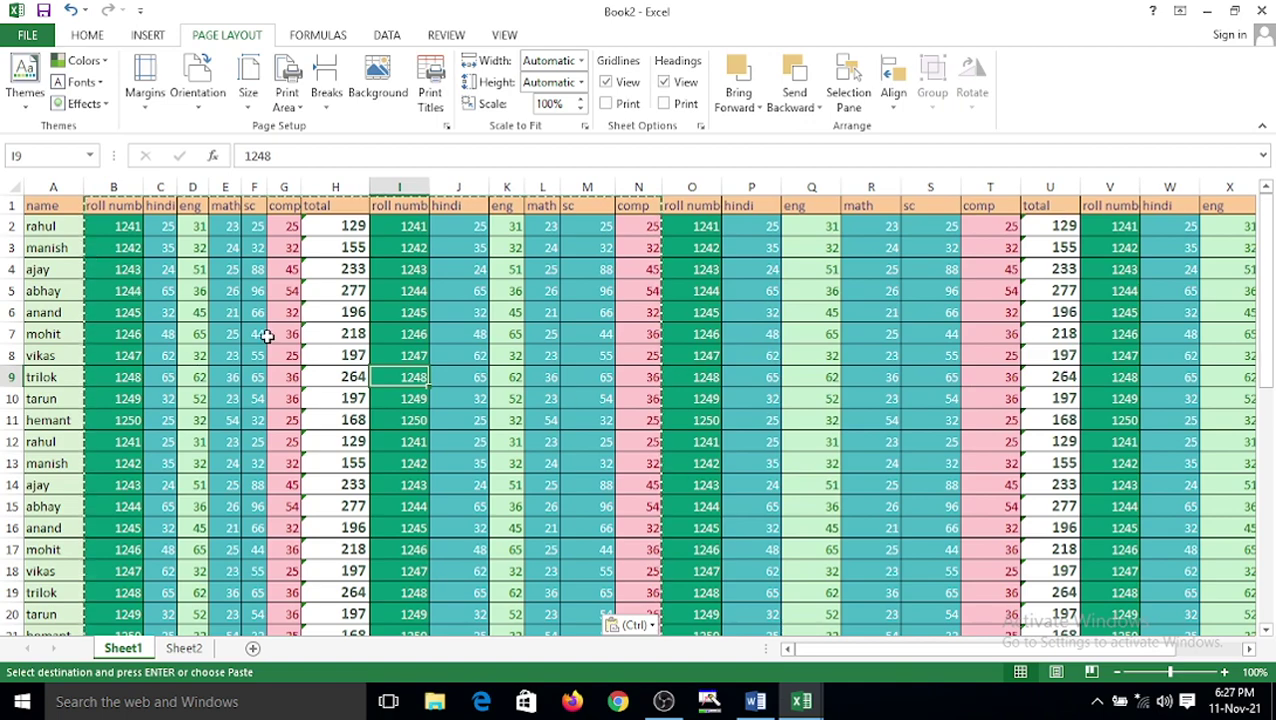
drag(94, 248, 706, 527)
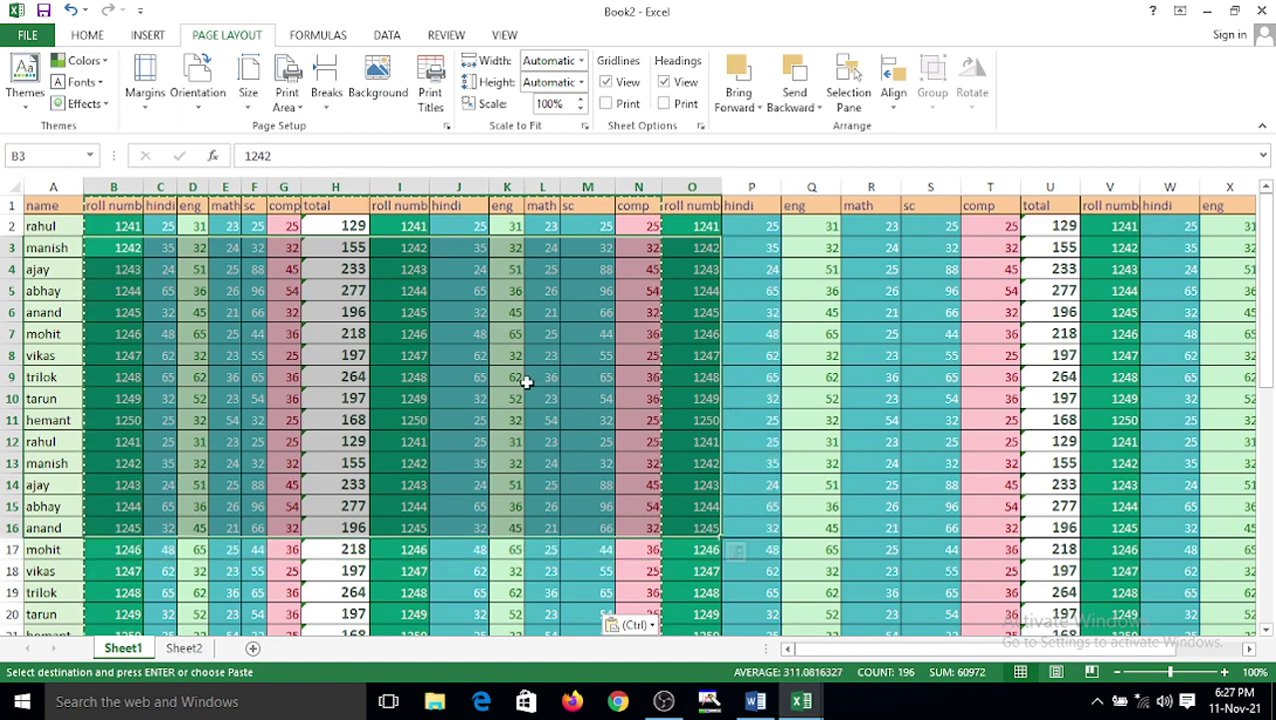
click(303, 104)
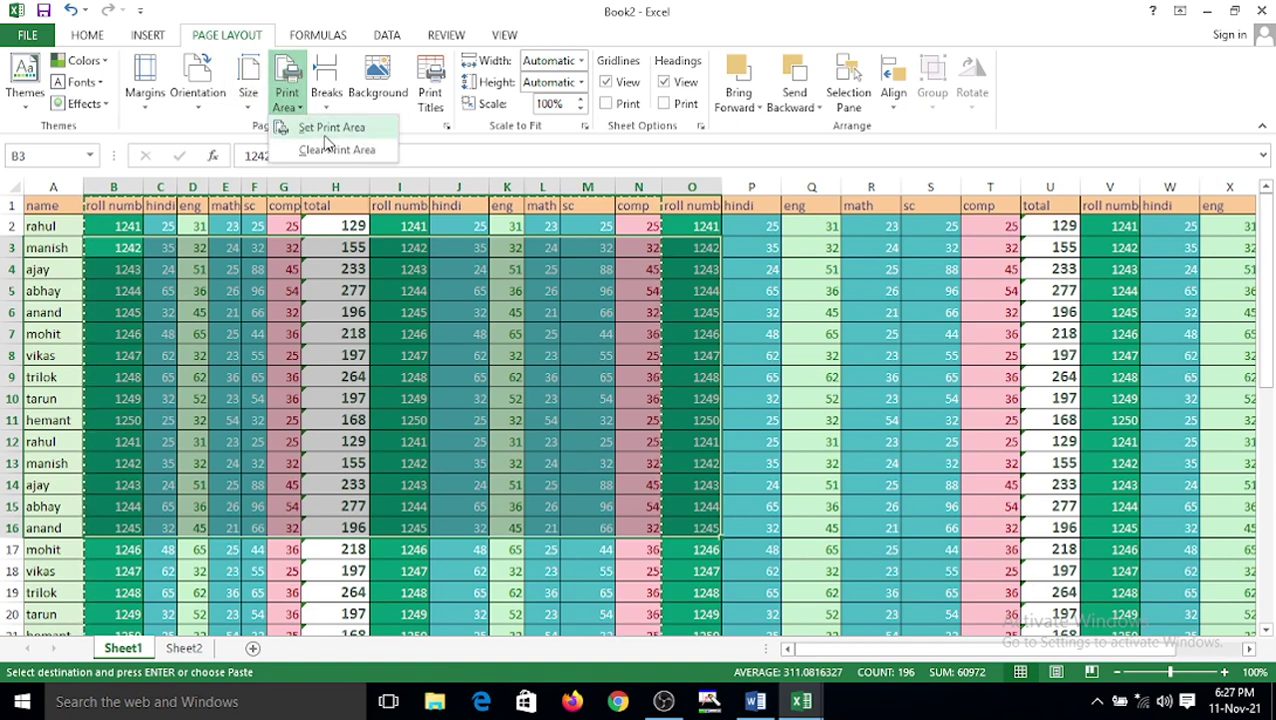
click(326, 130)
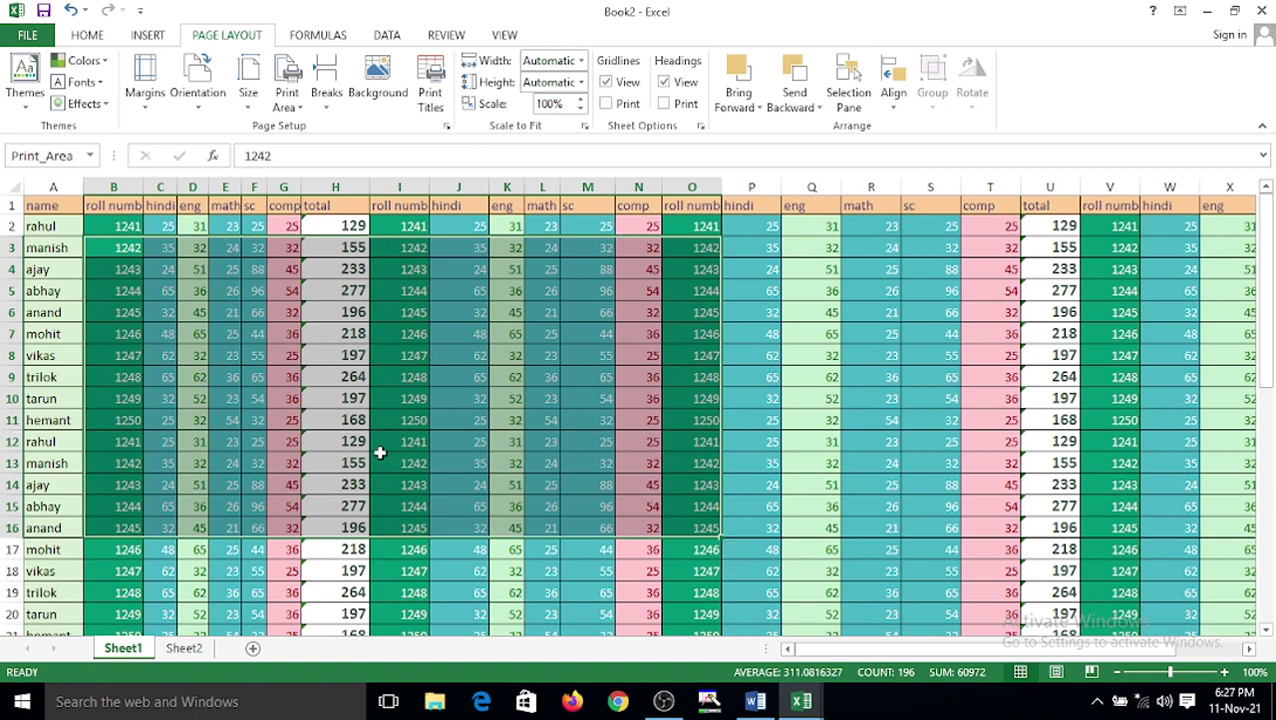
click(862, 398)
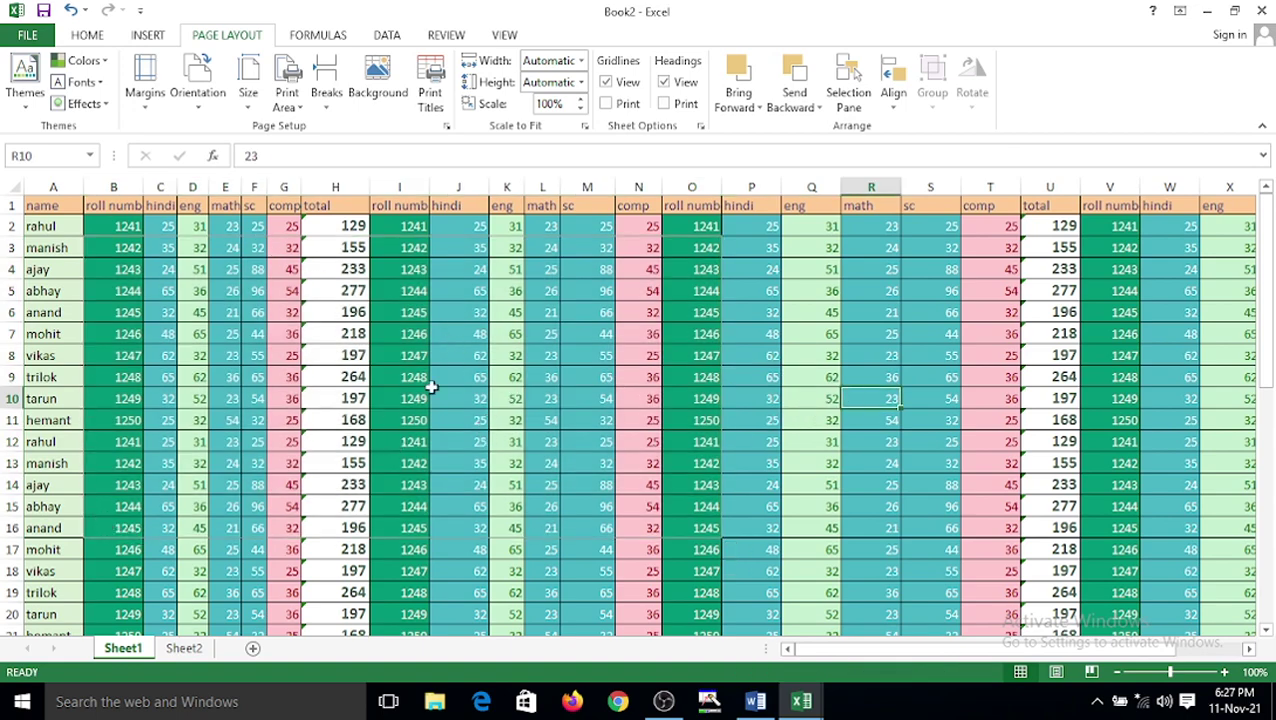
- View the B3:O16 print area in the print preview and return to the worksheet
click(27, 35)
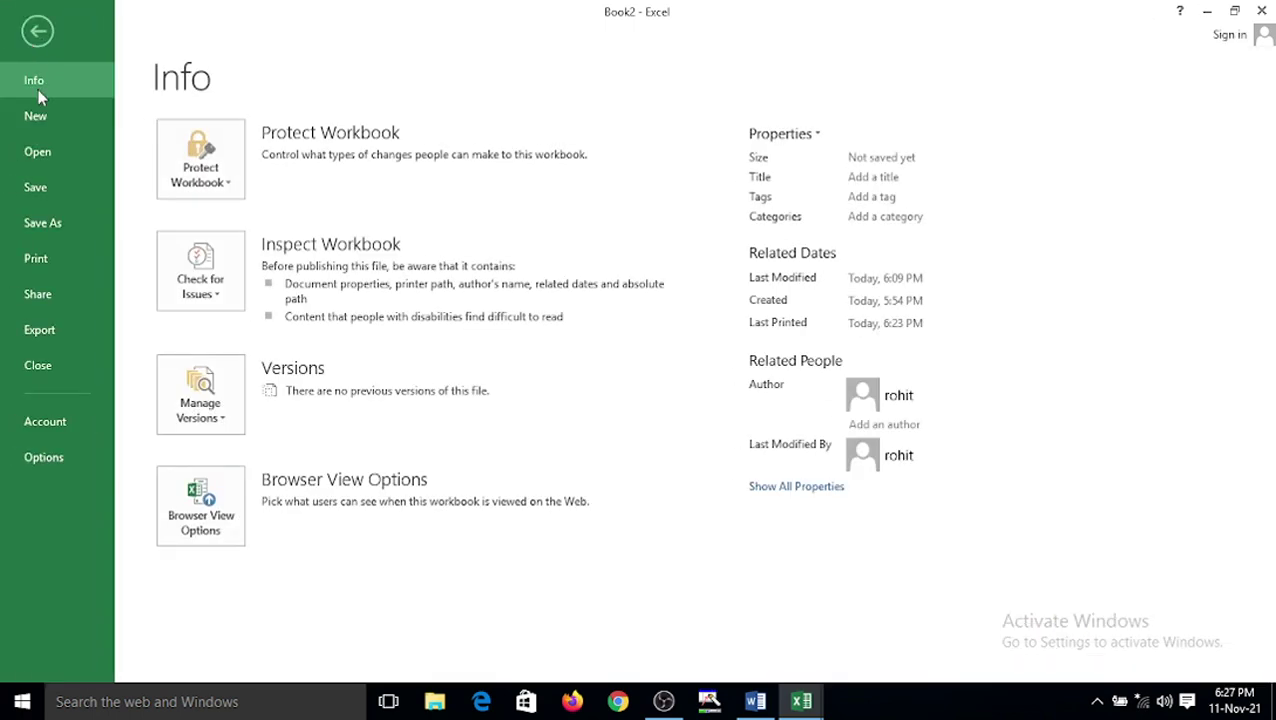
click(46, 258)
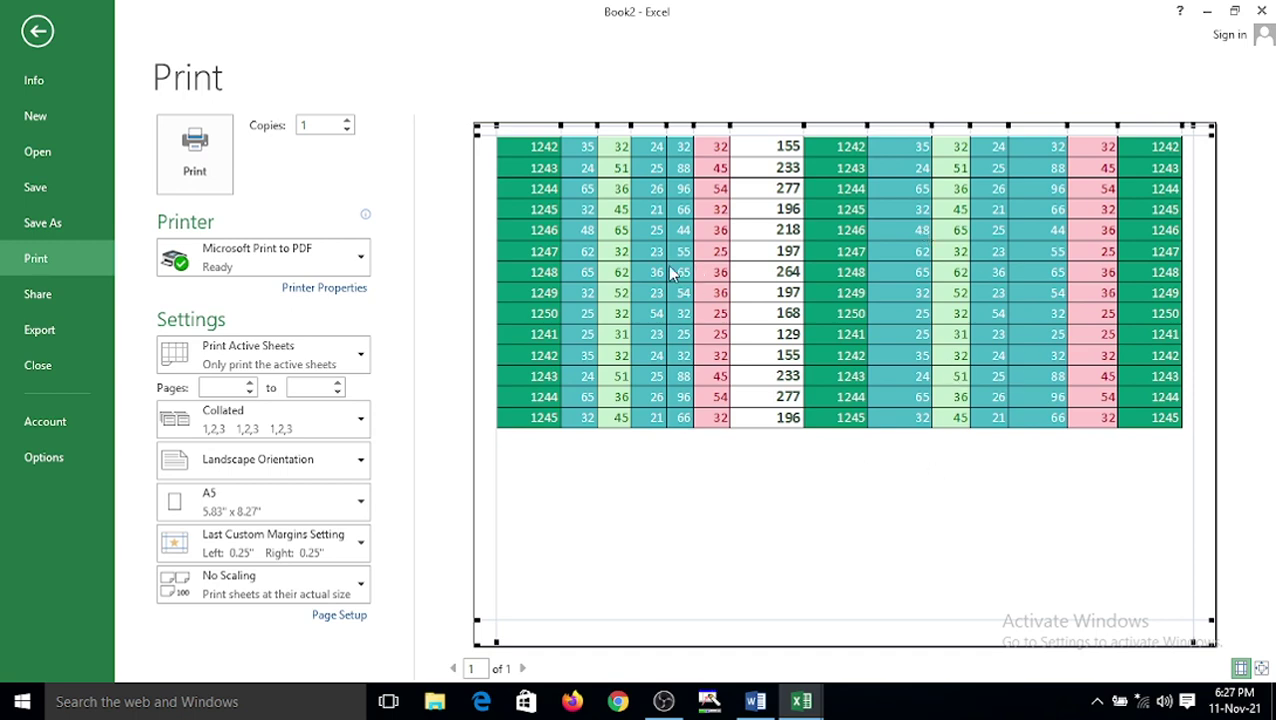
click(37, 31)
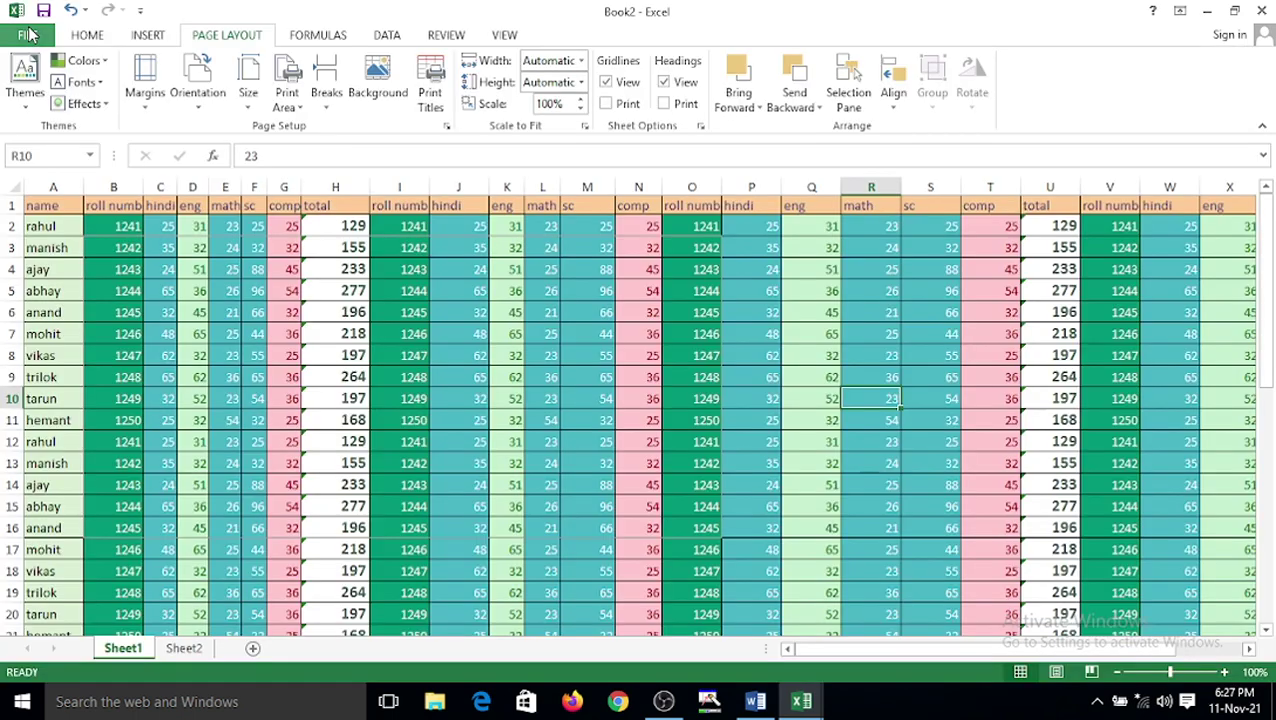
- Set the range O6:V17 as the print area
mouse_move(688, 319)
mouse_down()
mouse_move(1057, 558)
mouse_move(1130, 548)
mouse_up()
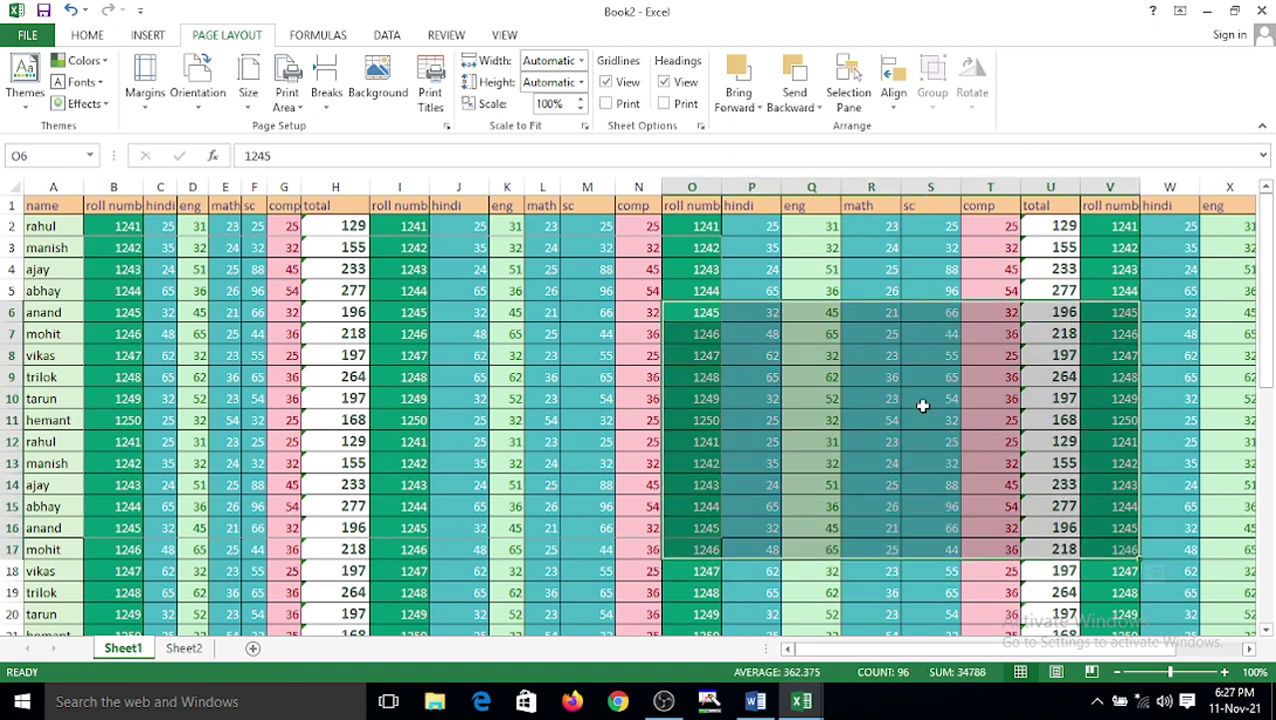
click(295, 100)
click(330, 124)
click(600, 335)
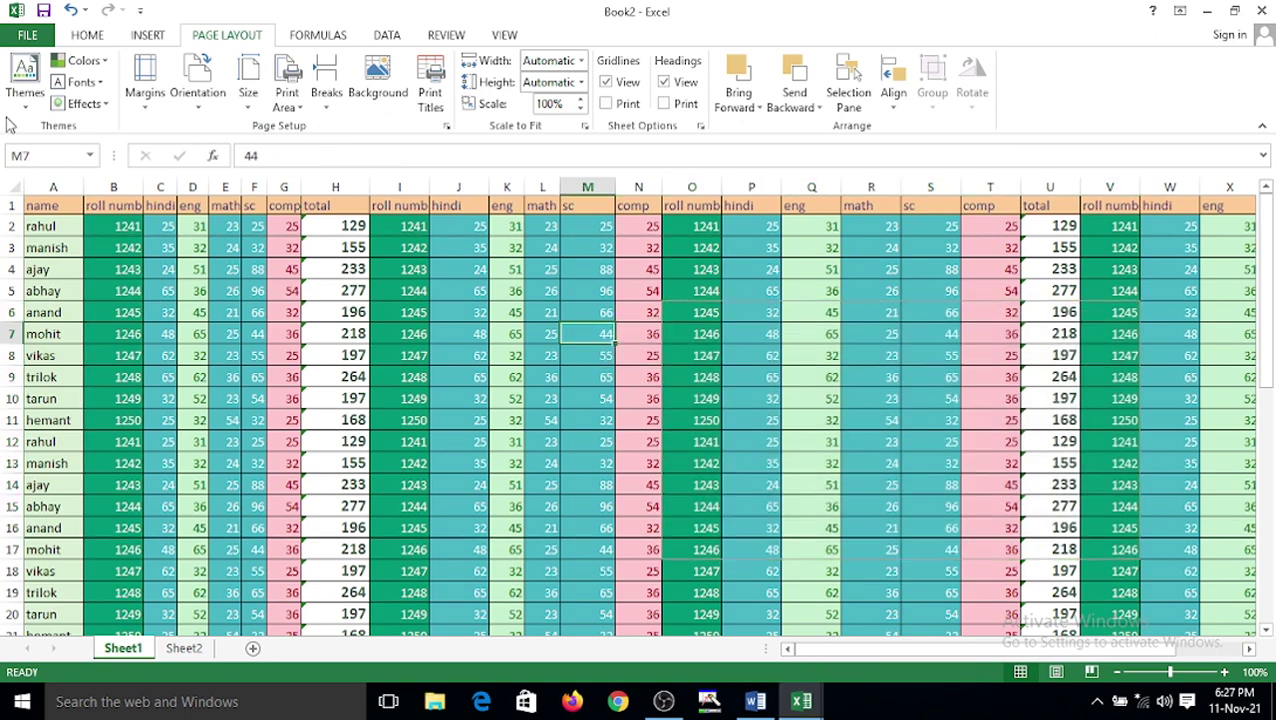
- View the O6:V17 print area in the print preview and return to the worksheet
click(28, 38)
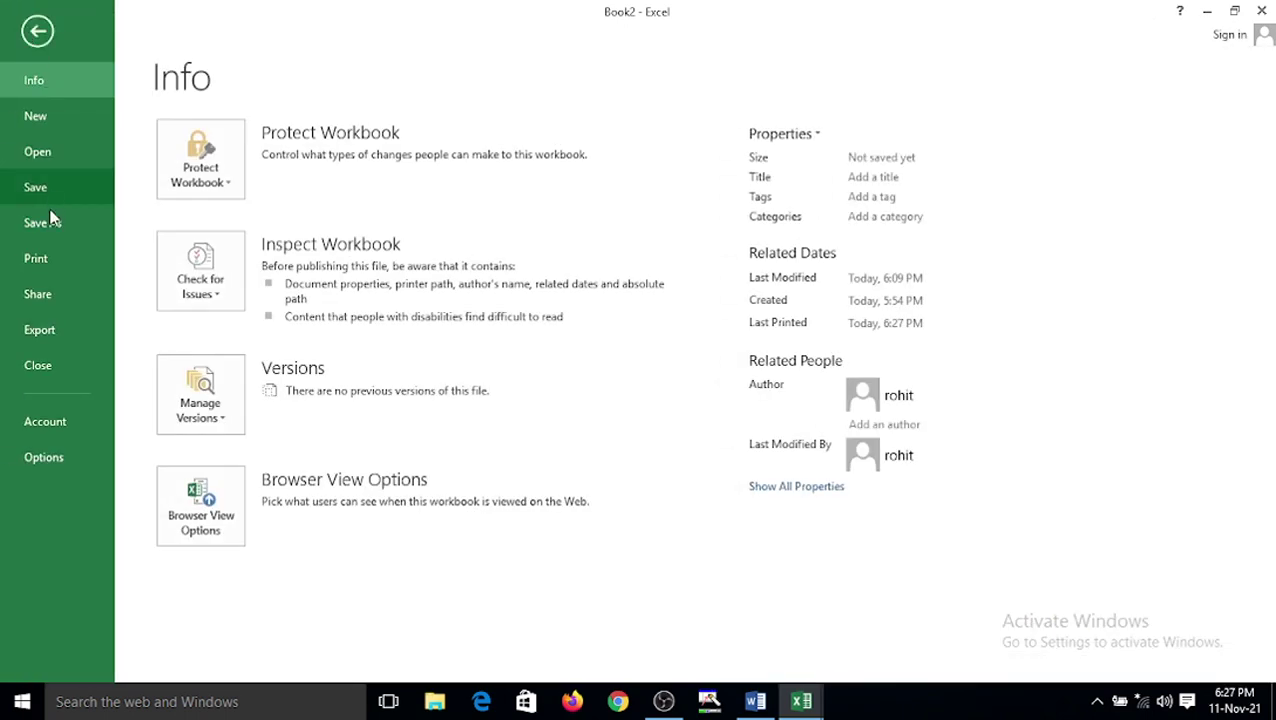
click(54, 258)
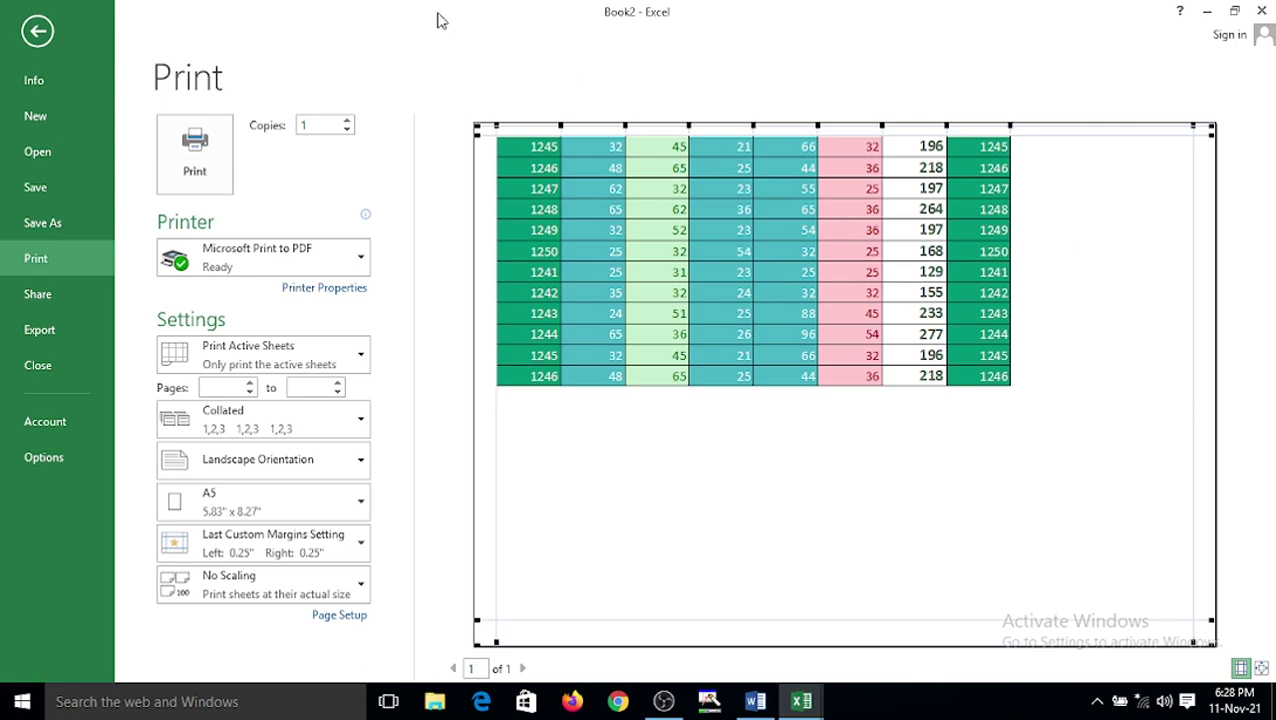
click(37, 31)
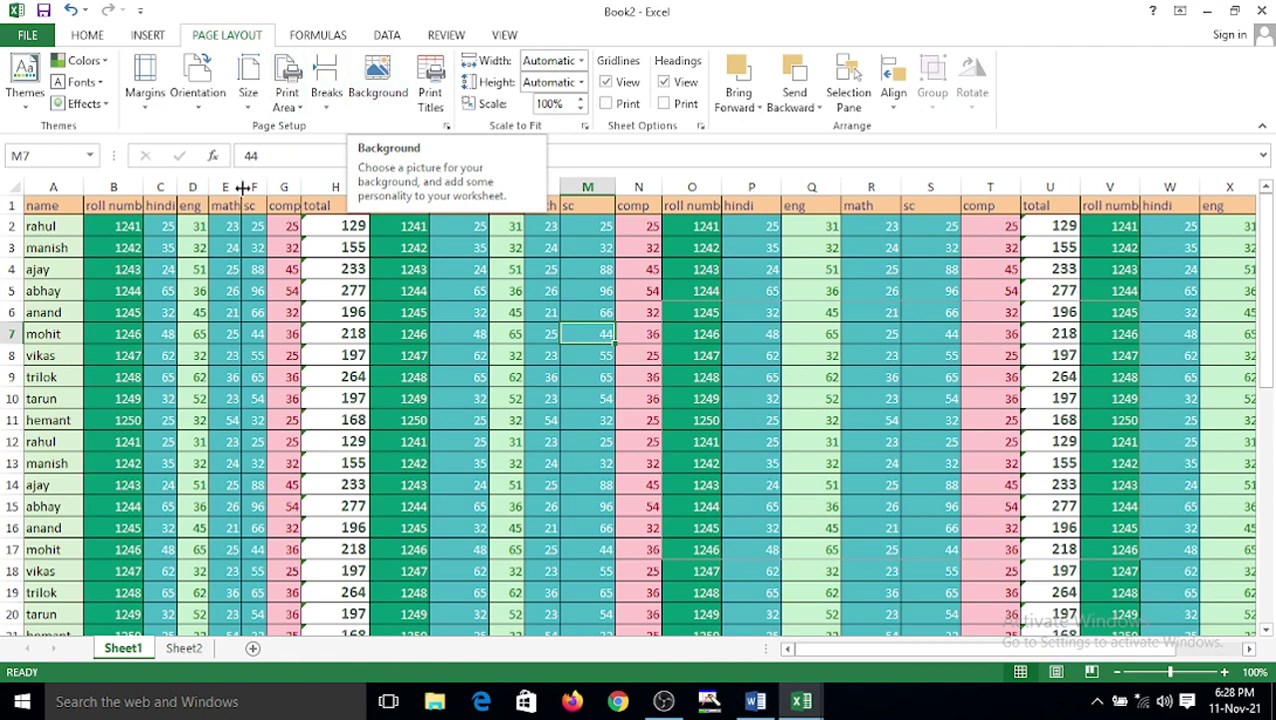
click(399, 269)
drag(209, 270, 880, 550)
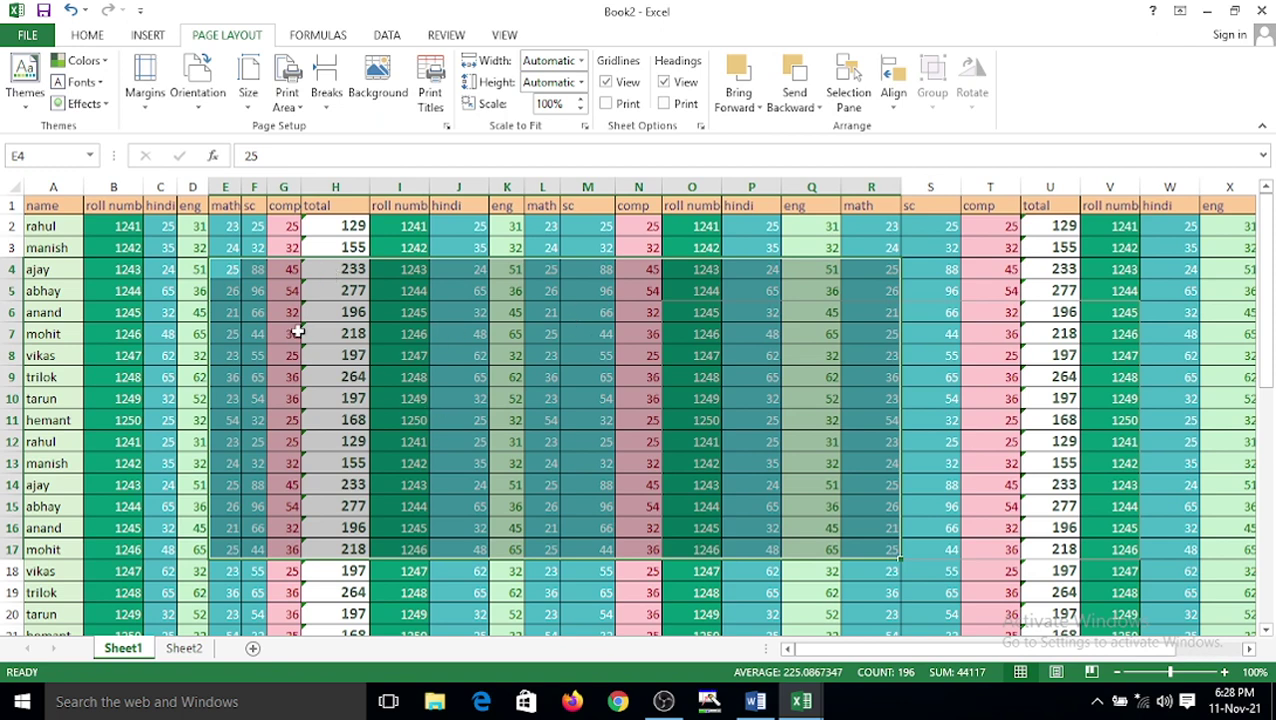
drag(116, 274, 464, 589)
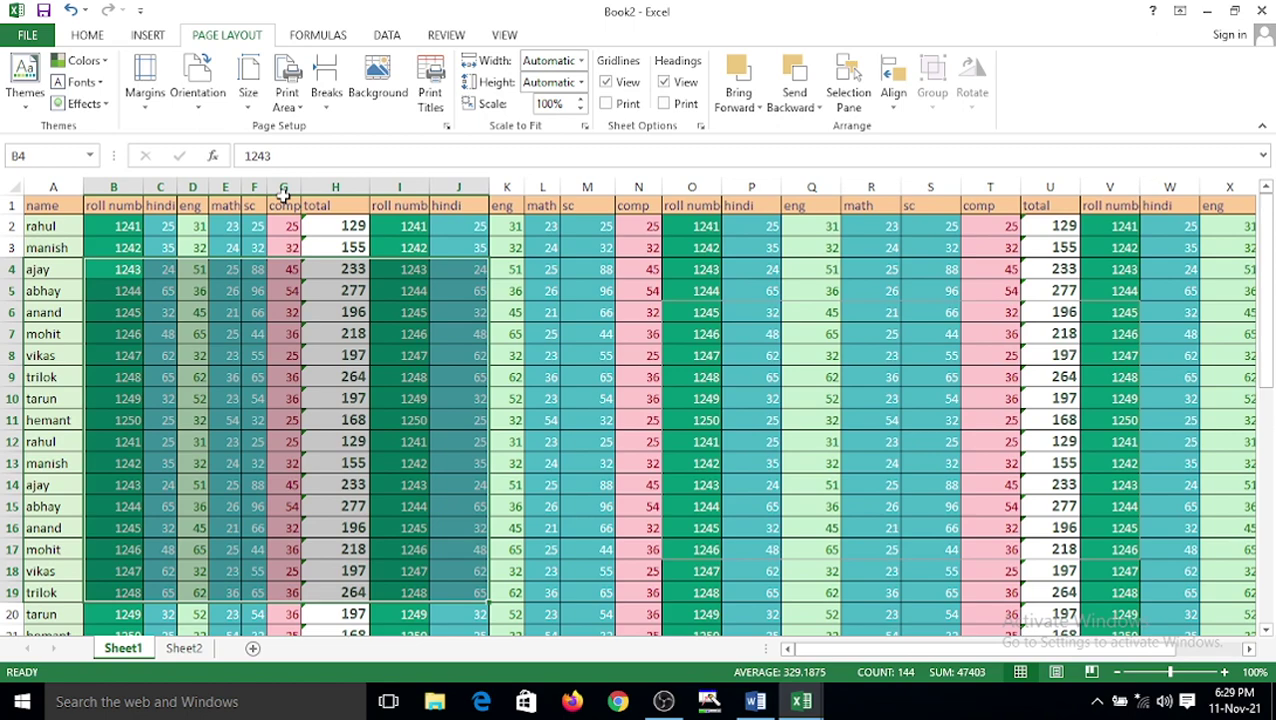
click(580, 398)
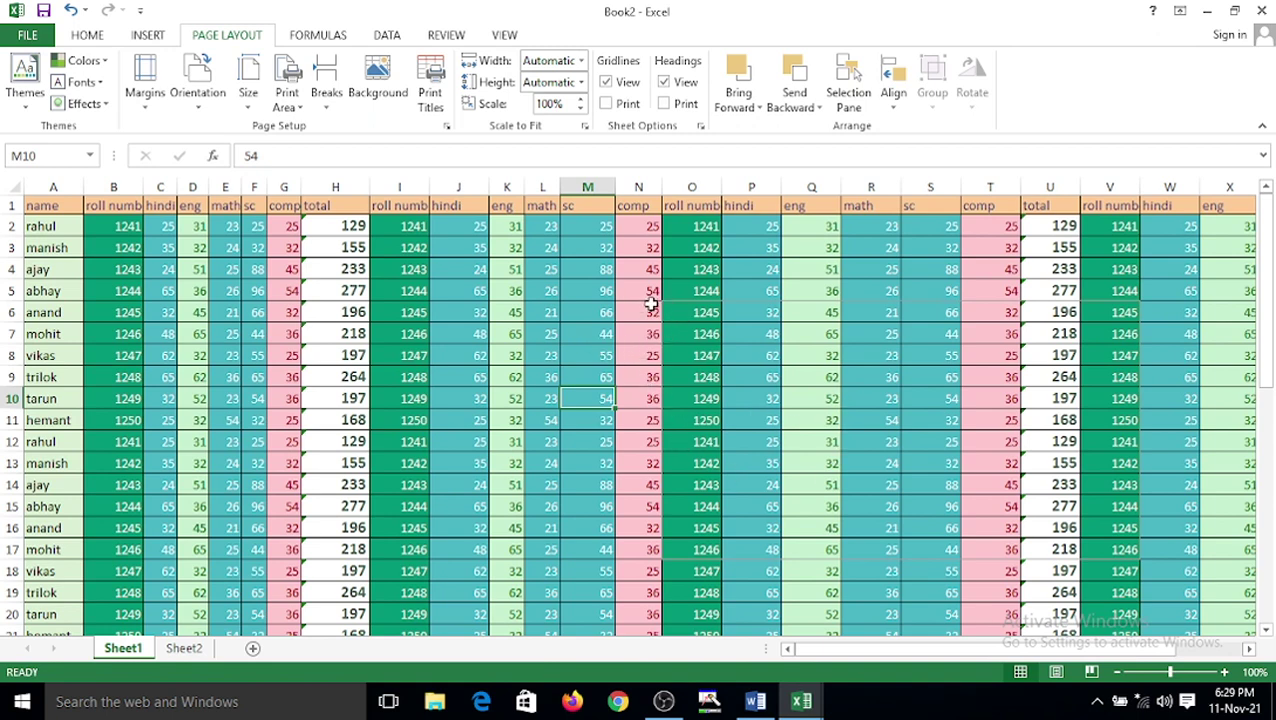
- Select the range N6:W22 and clear the sheet's print area
drag(651, 305, 1210, 622)
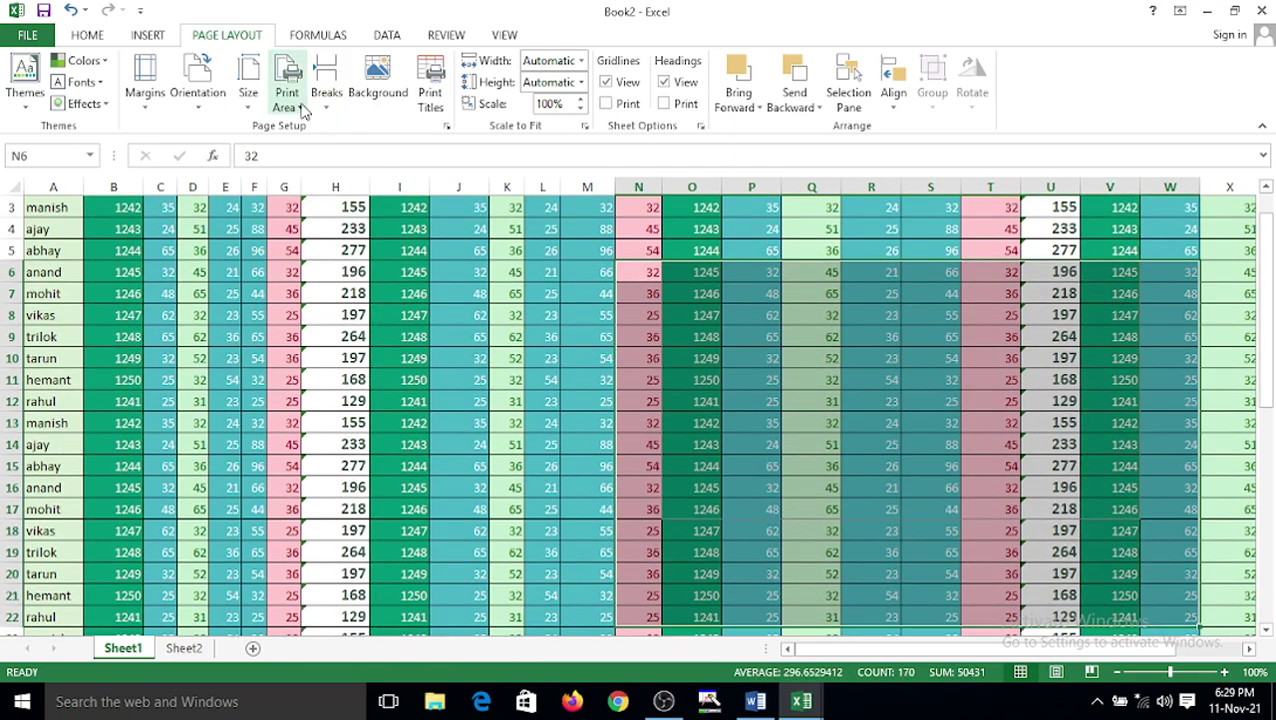
click(302, 110)
click(307, 151)
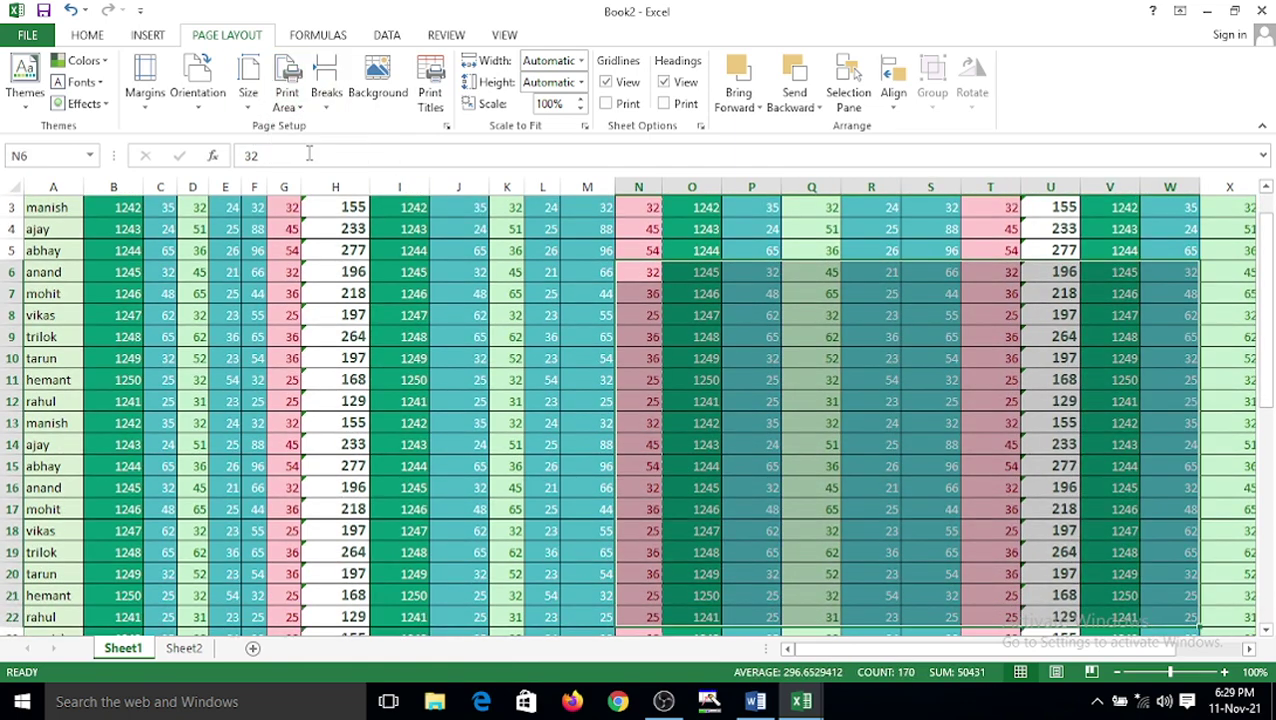
click(355, 357)
scroll(477, 354, up, 1)
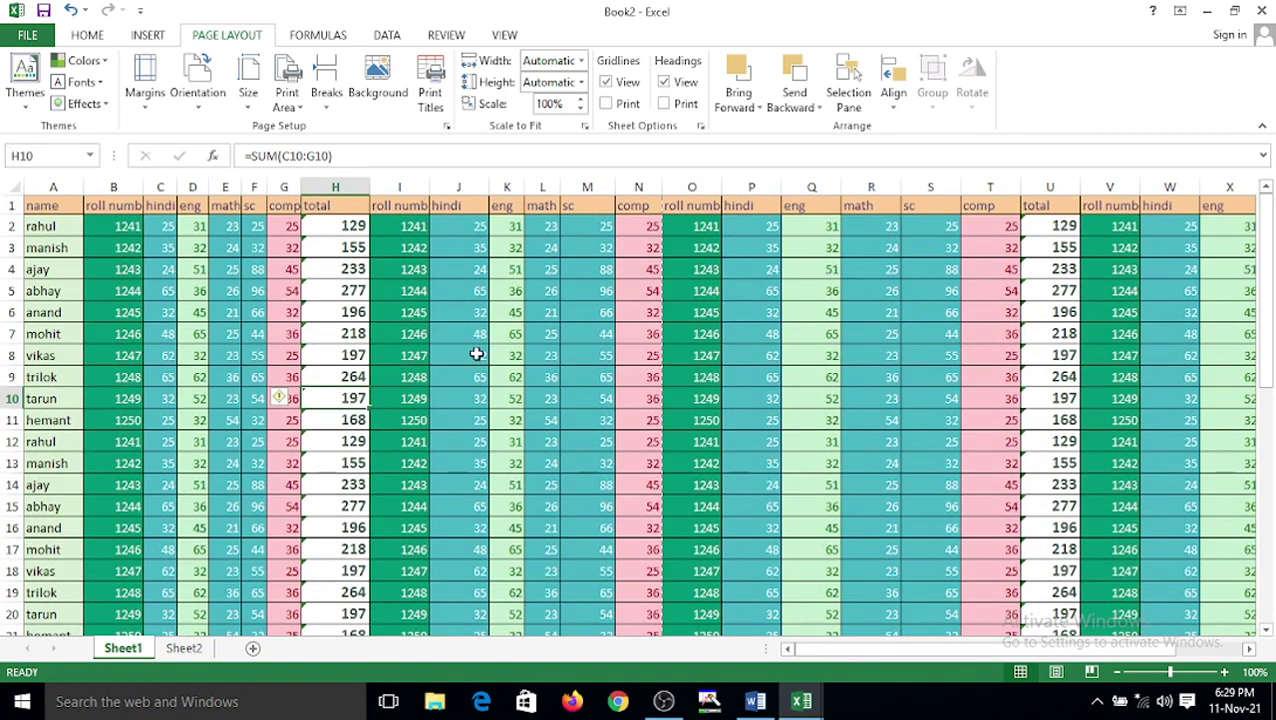
- Select the whole marks table, view the page break options, and clear the print area again
click(352, 332)
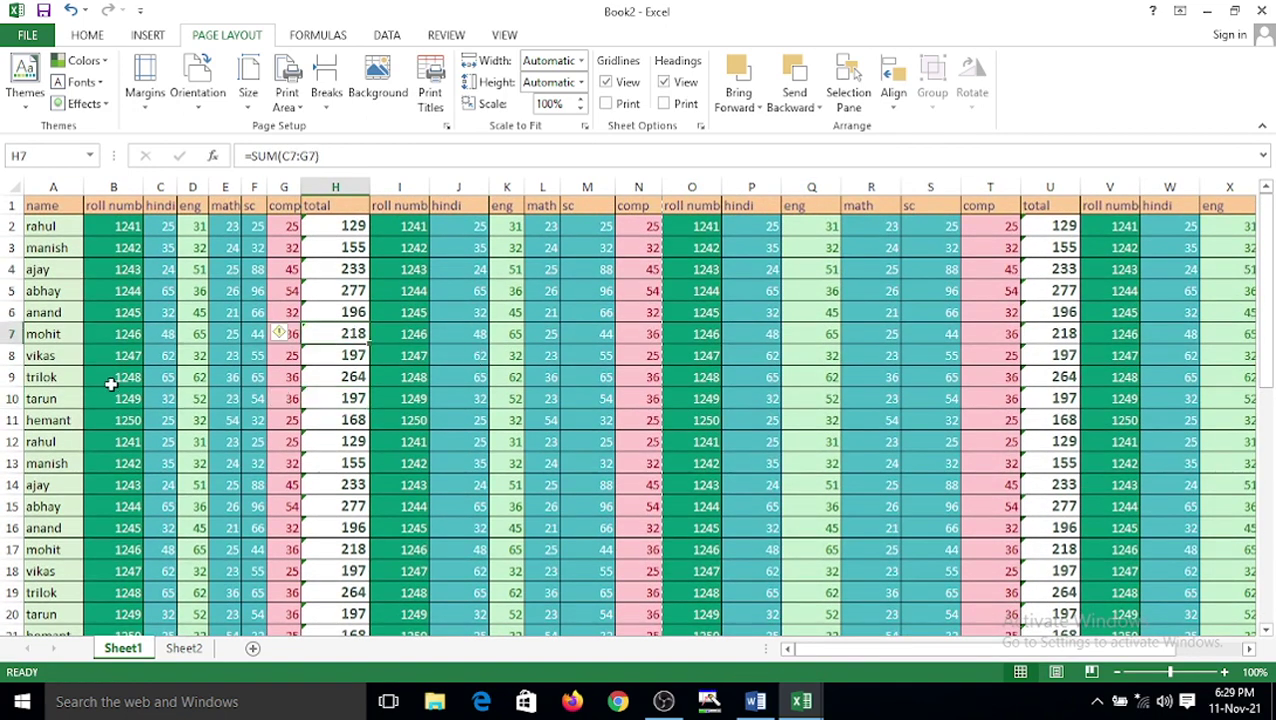
key(ctrl+a)
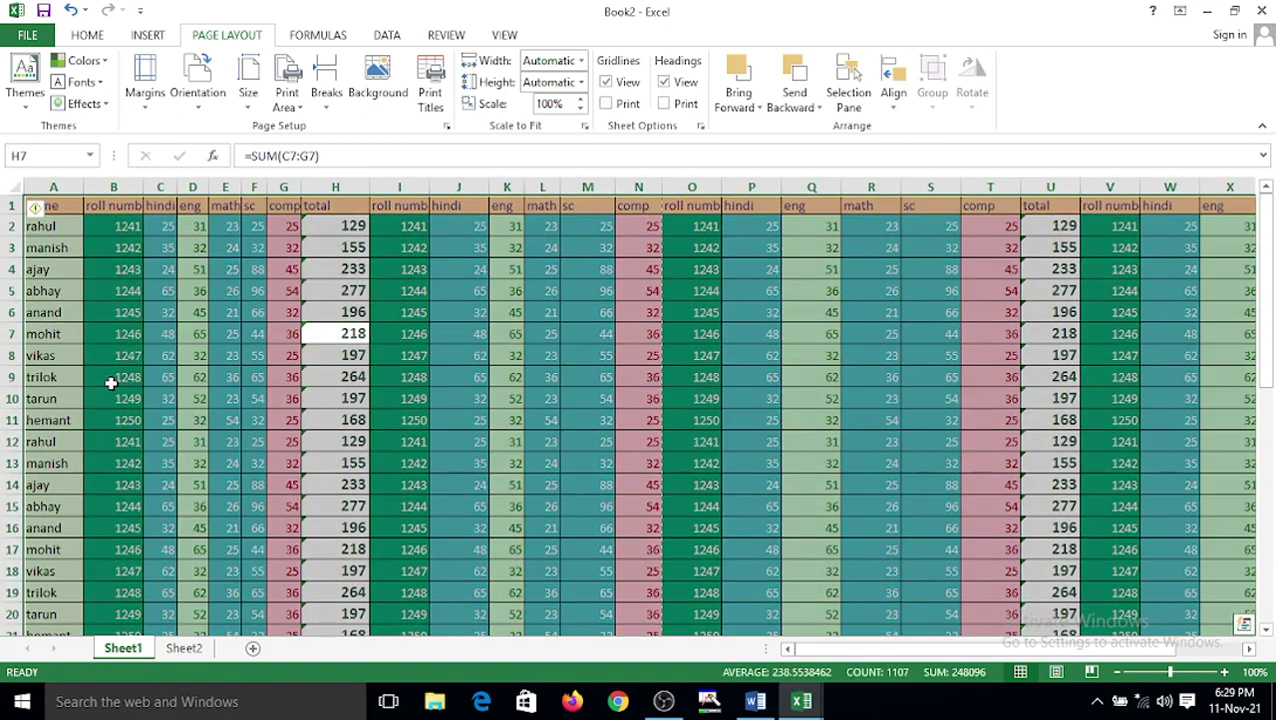
click(326, 100)
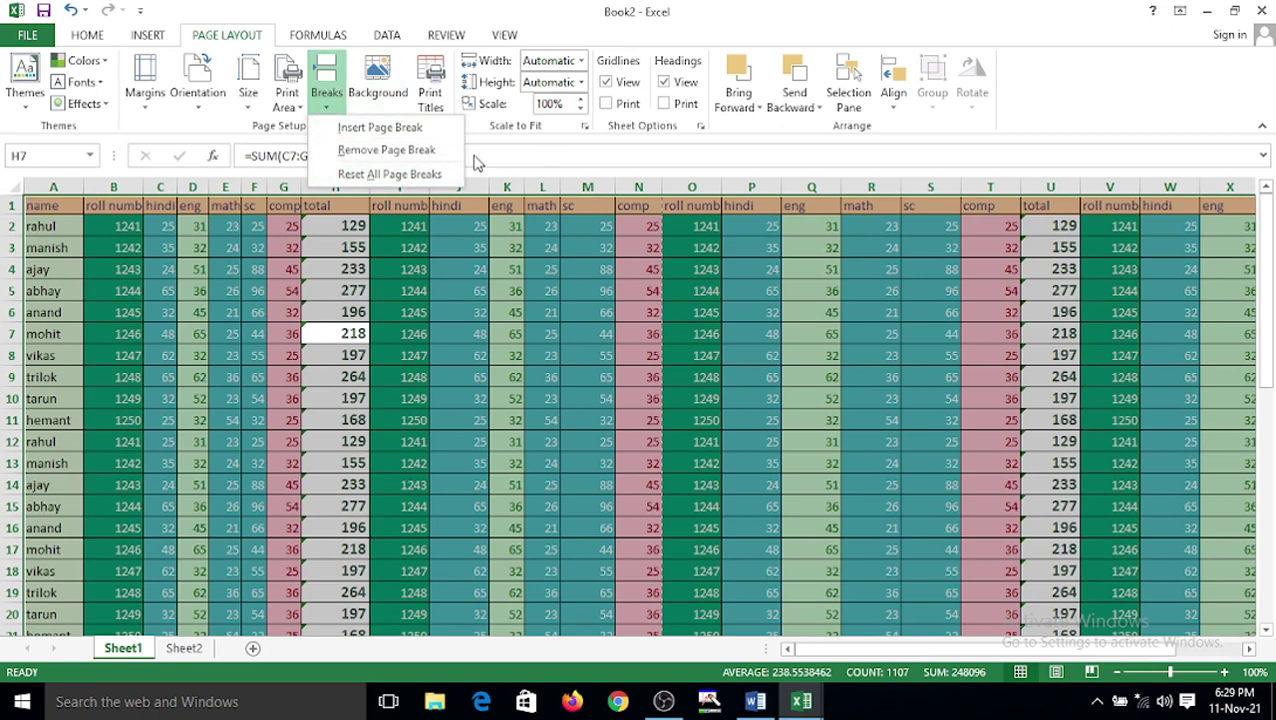
click(286, 105)
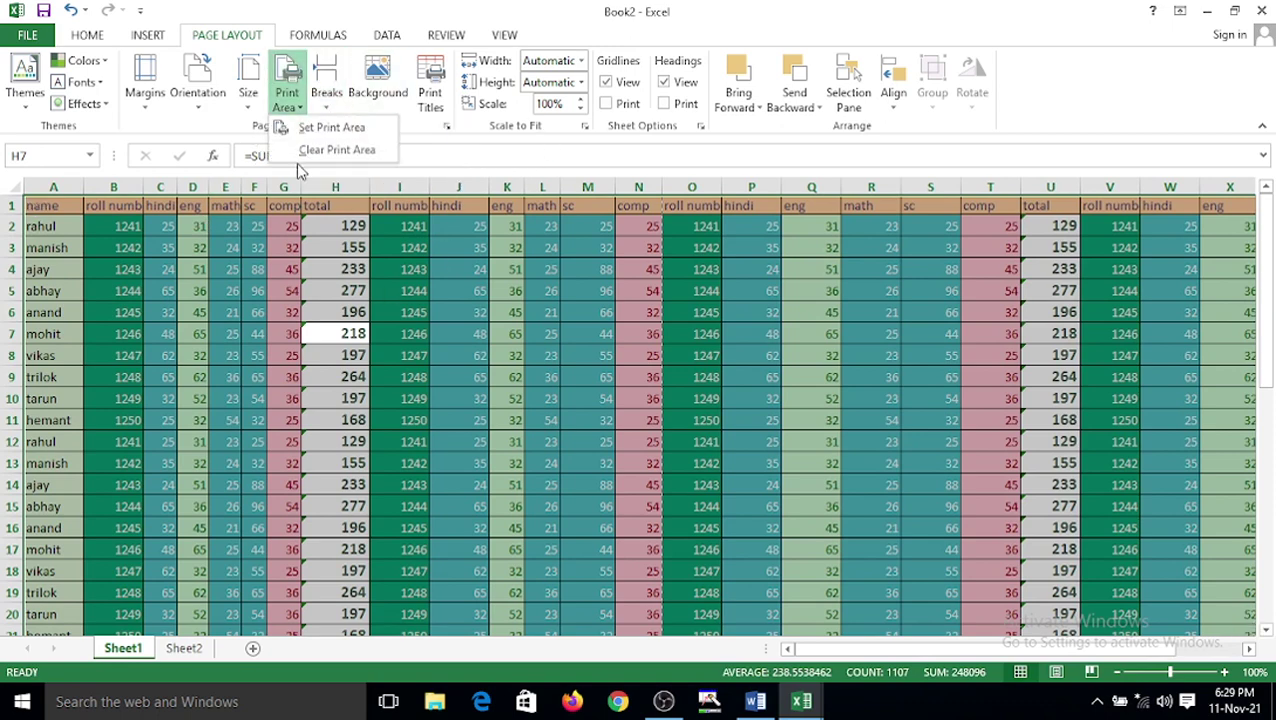
click(310, 150)
click(192, 334)
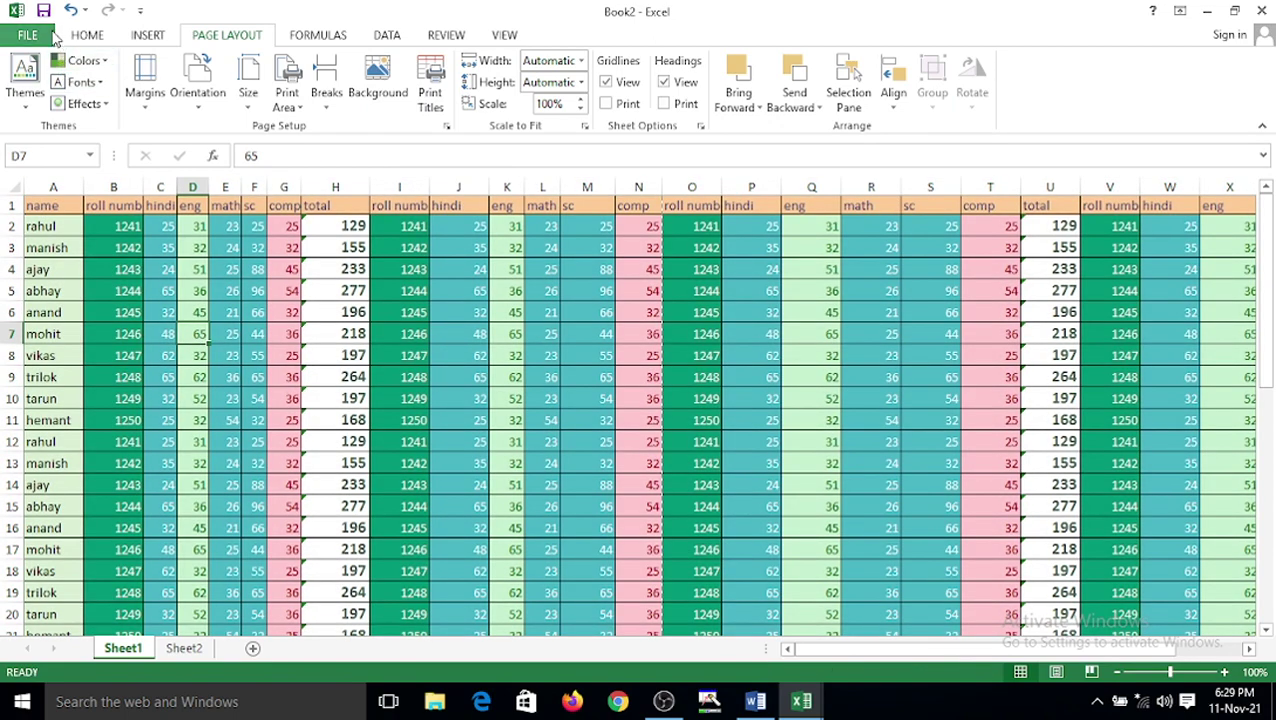
- Page through the full table in the print preview up to page 6 and return to the worksheet
click(54, 36)
click(38, 262)
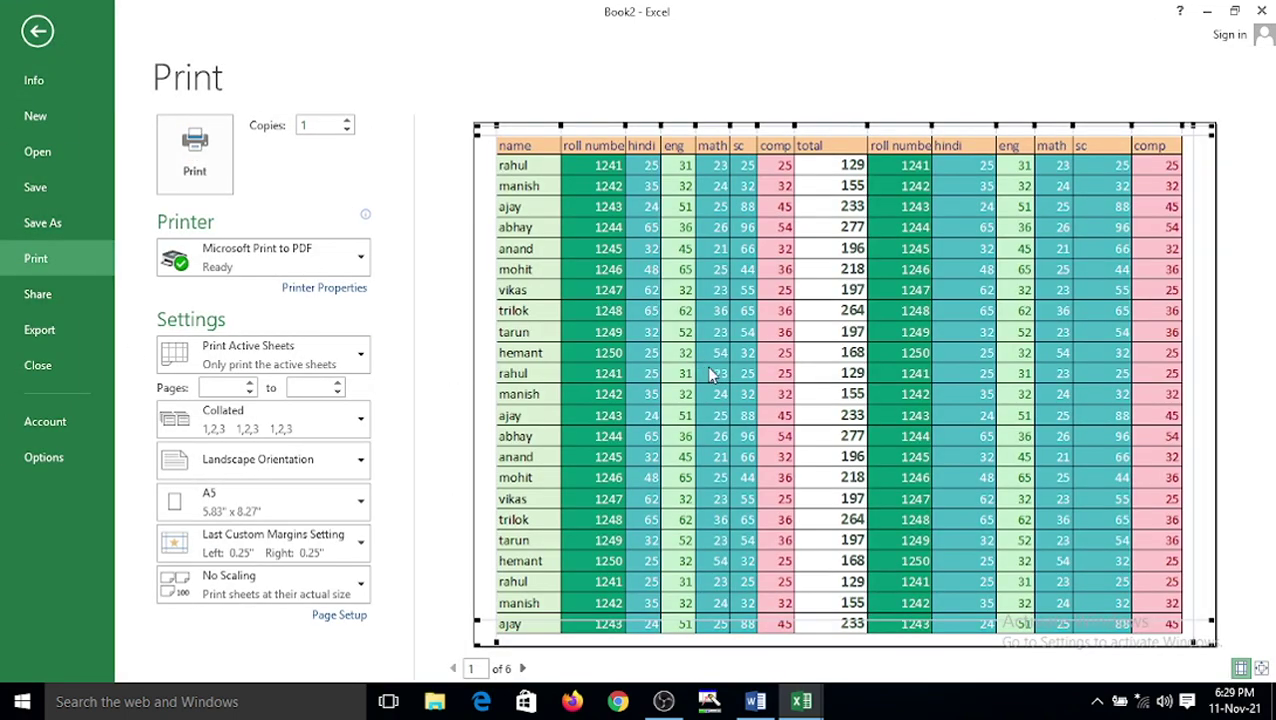
click(706, 417)
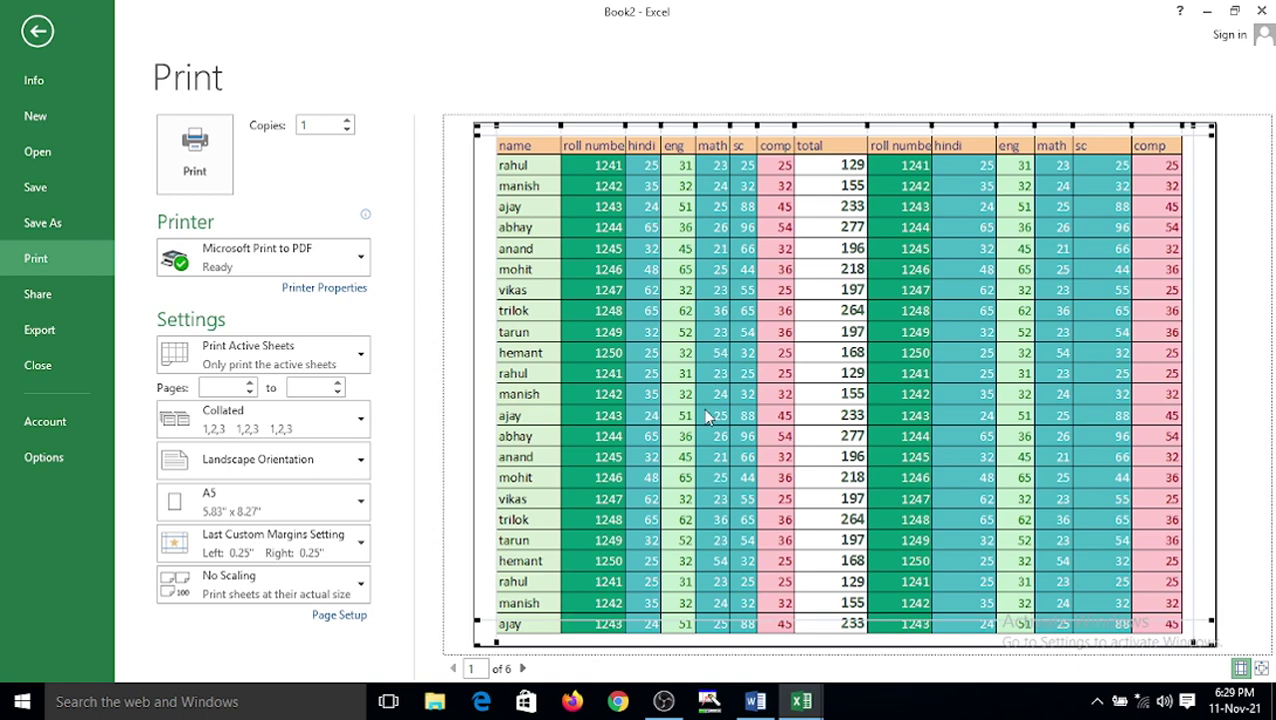
click(522, 668)
click(522, 668)
click(522, 668)
click(522, 668)
click(522, 668)
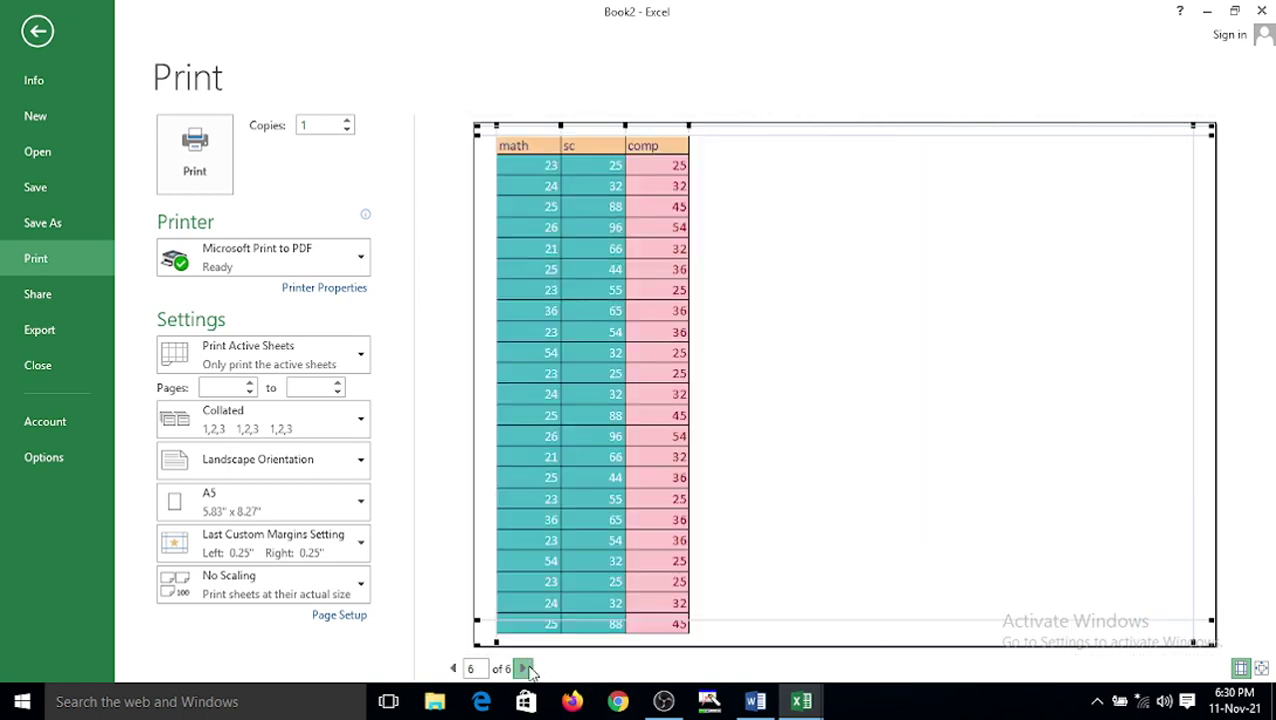
click(522, 668)
click(37, 31)
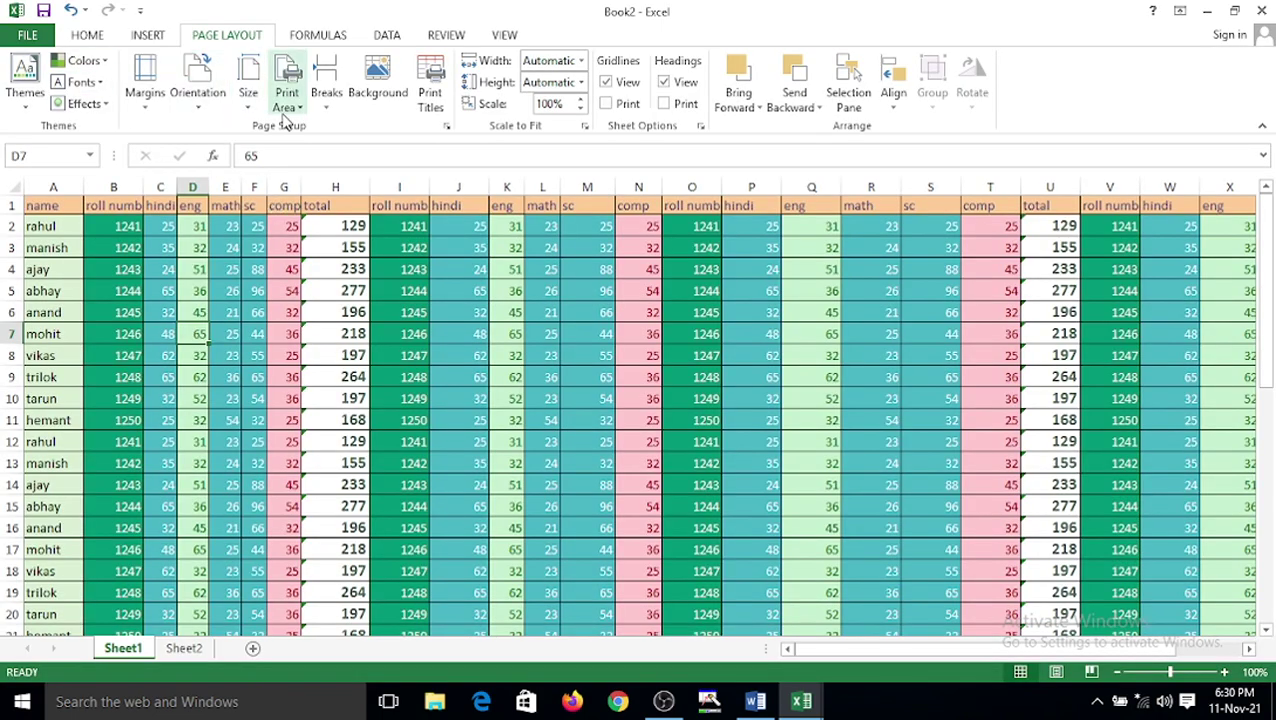
click(590, 352)
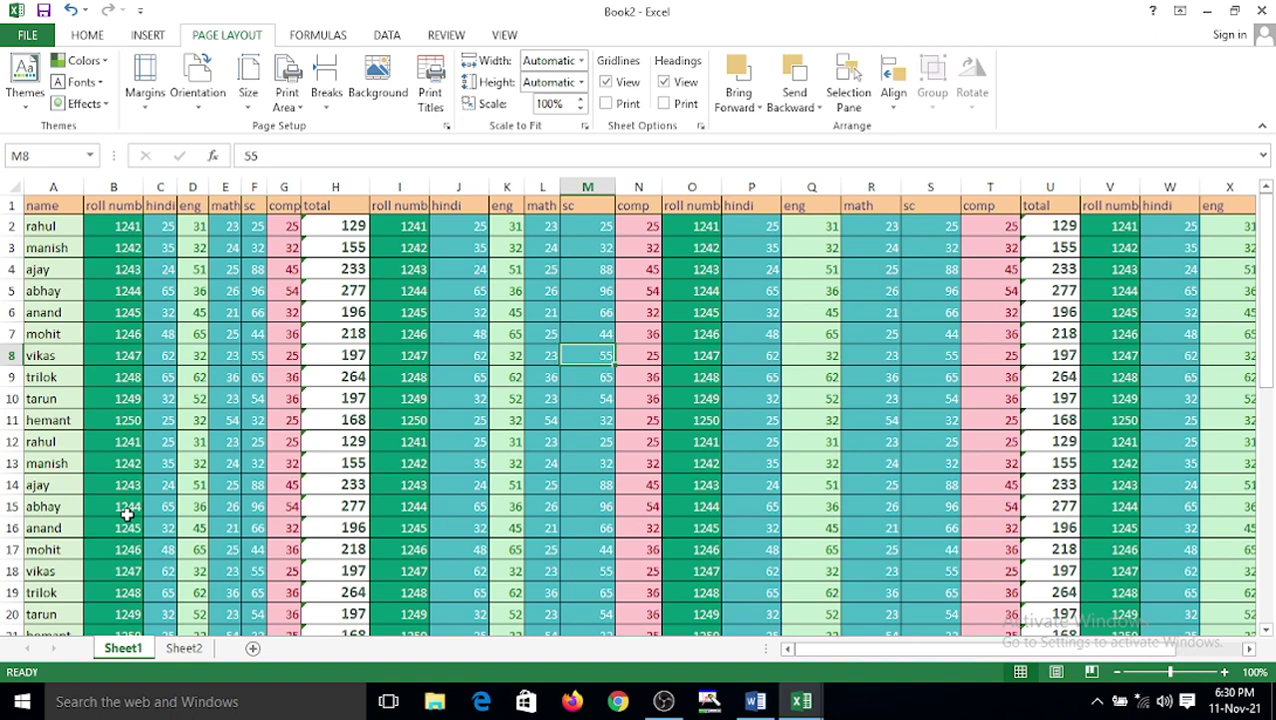
- Insert a page break at cell I10 of the marks table
click(404, 396)
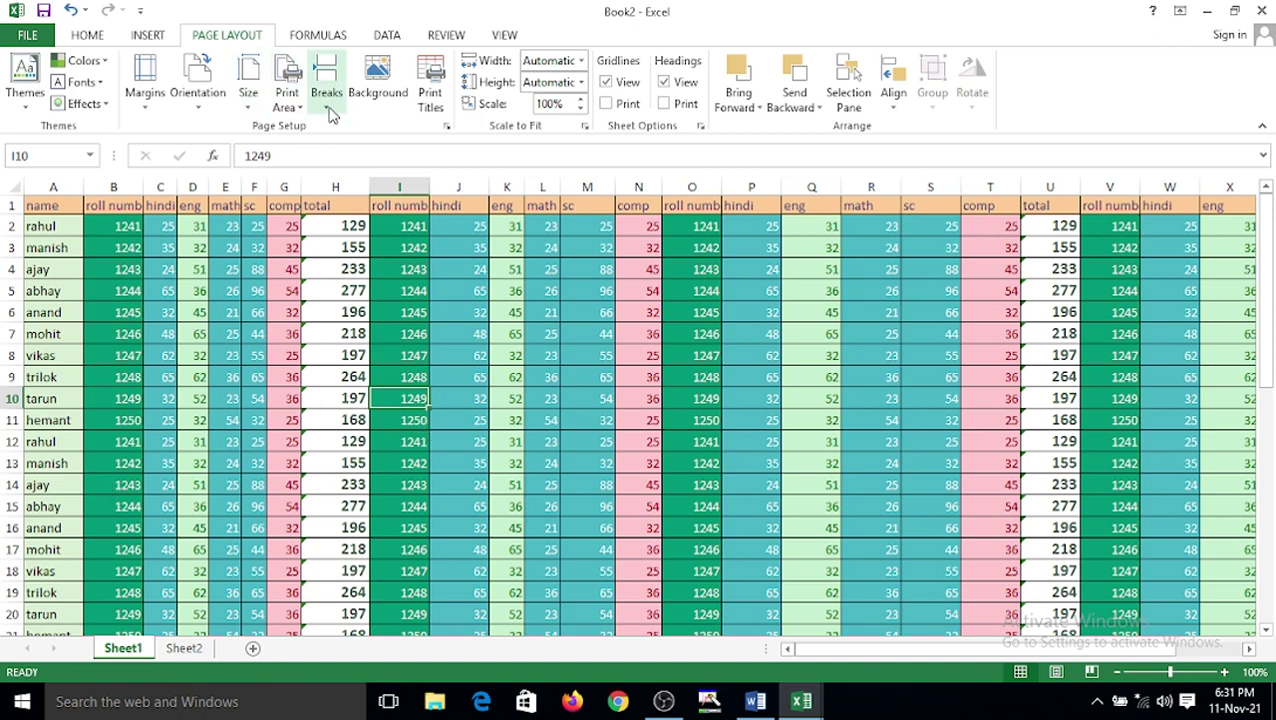
click(291, 400)
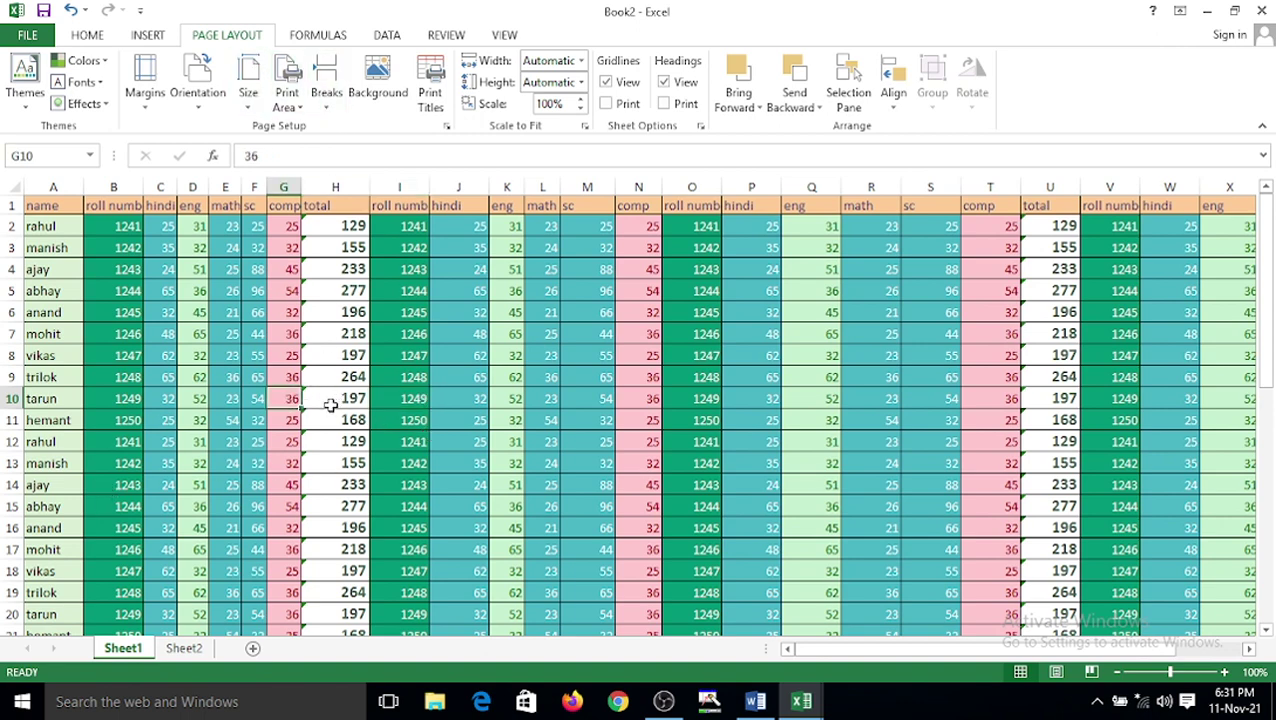
click(333, 400)
click(388, 400)
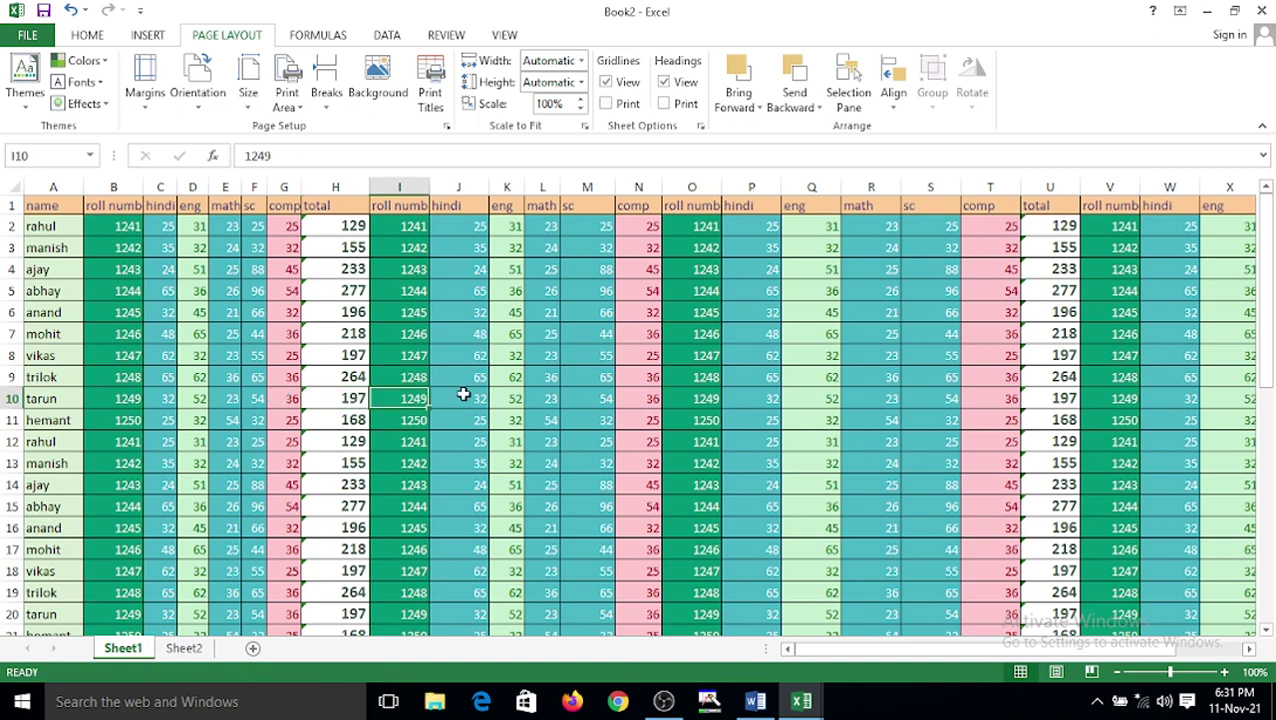
click(329, 108)
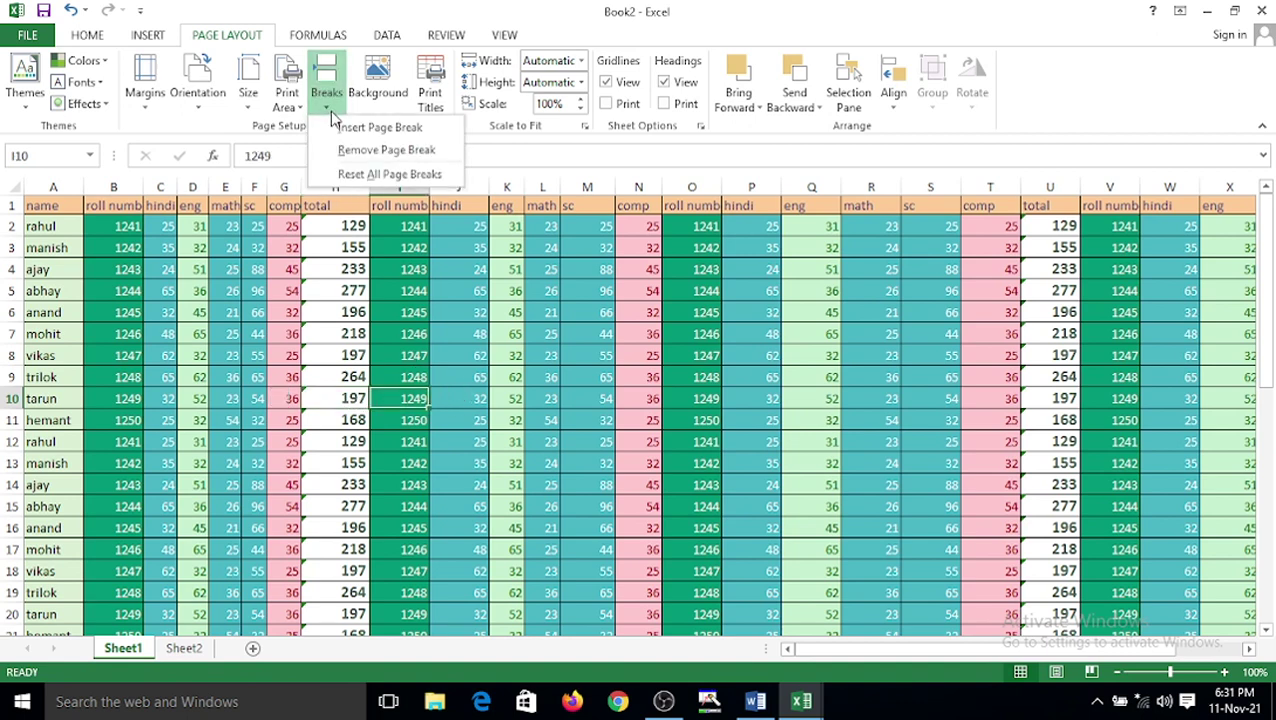
click(378, 128)
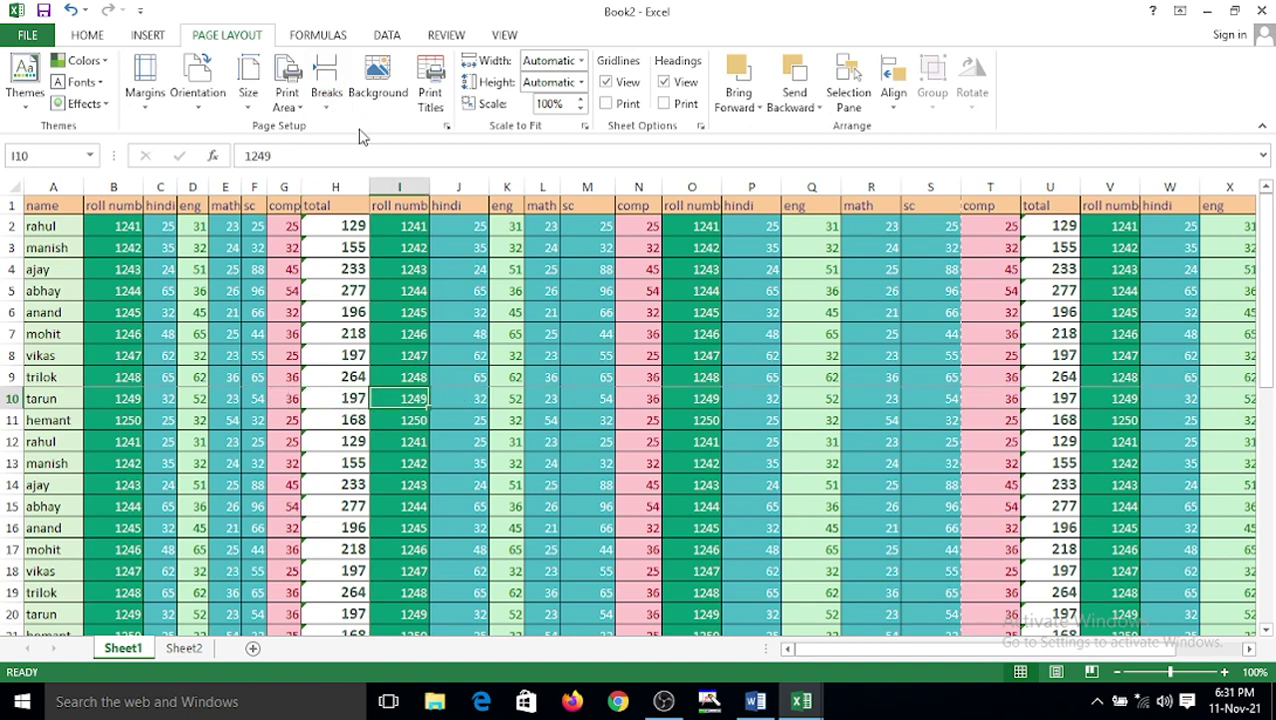
- Open the screen annotation pen and trace the page break above row 10 with a red freehand line
ctrl+scroll(372, 425, up, 3)
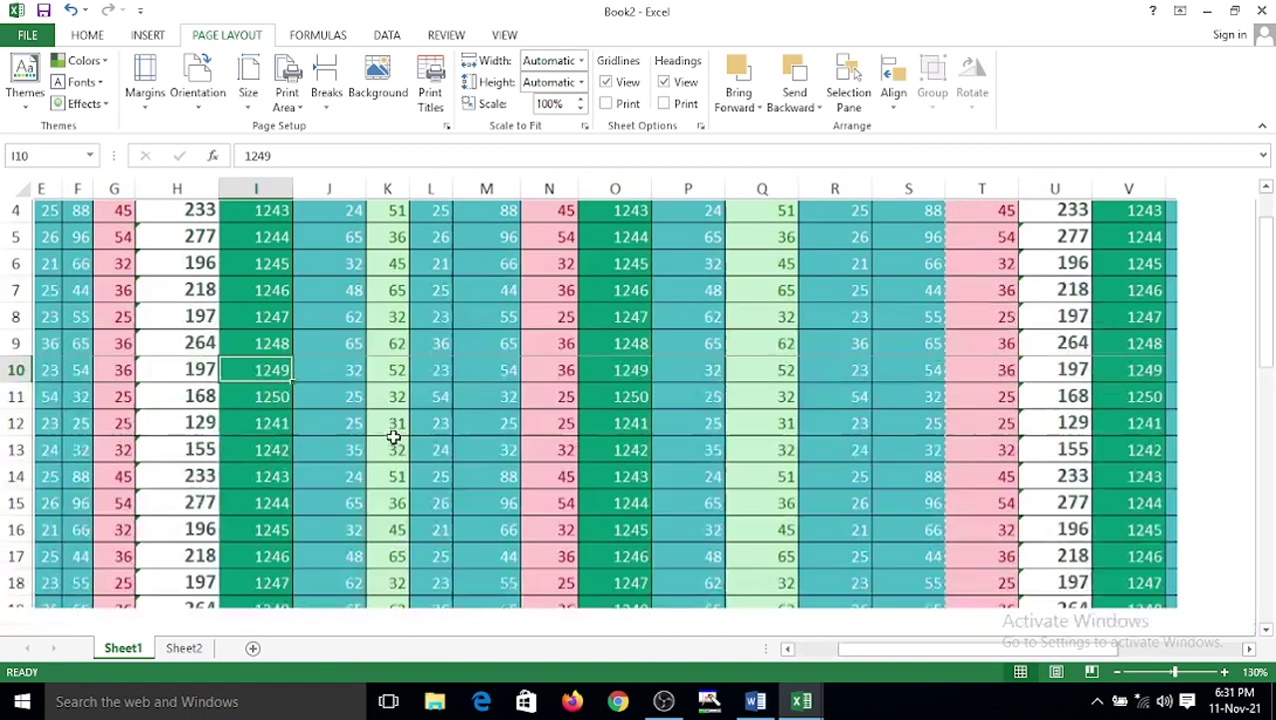
scroll(402, 456, up, 2)
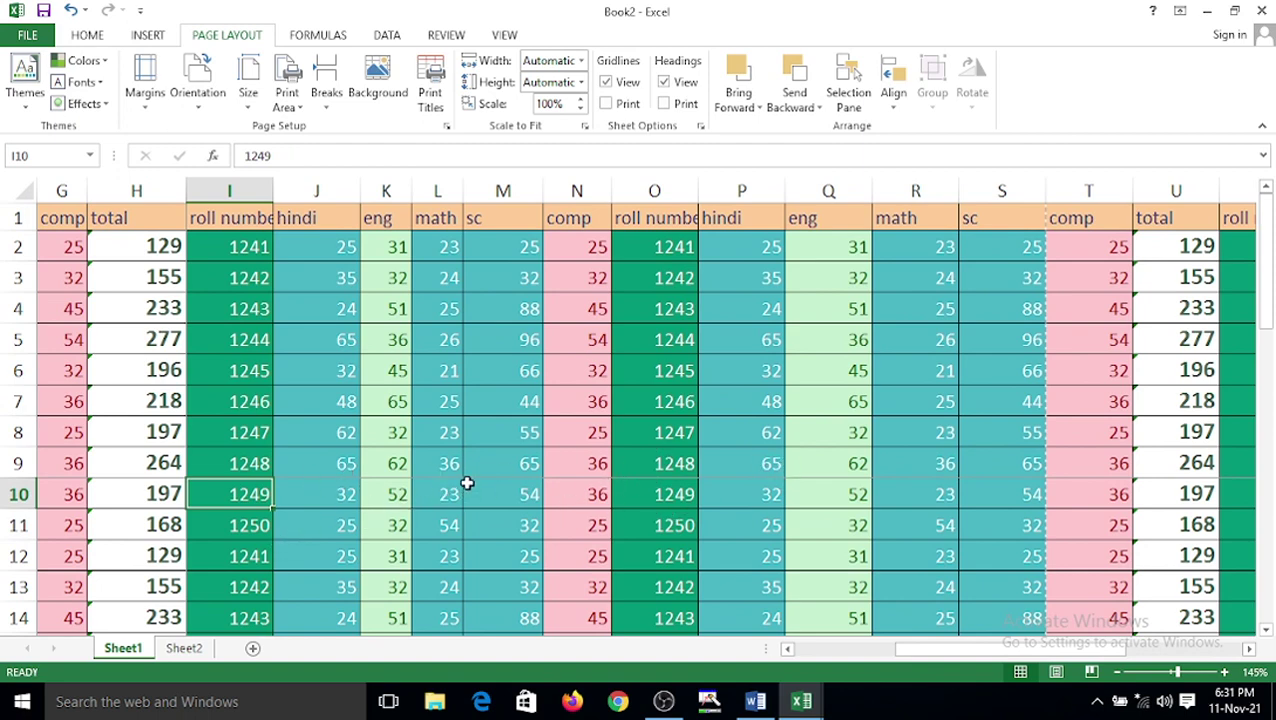
click(712, 703)
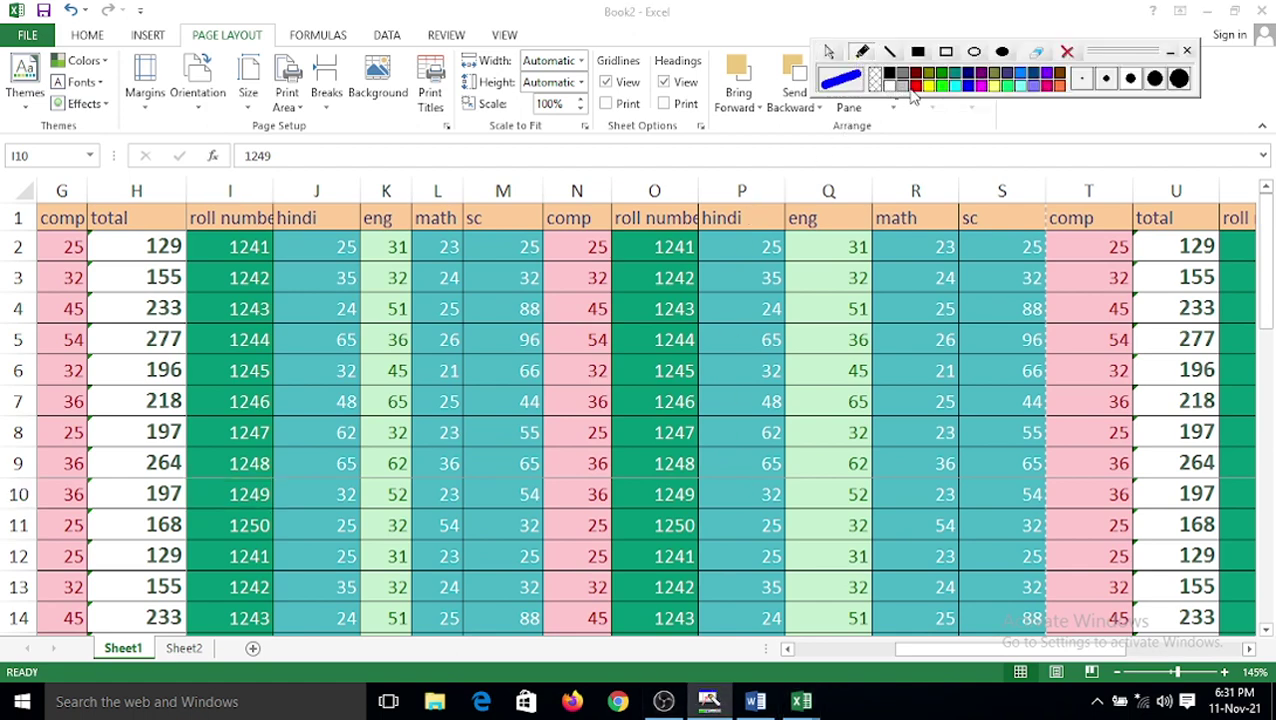
click(914, 86)
drag(263, 482, 1095, 483)
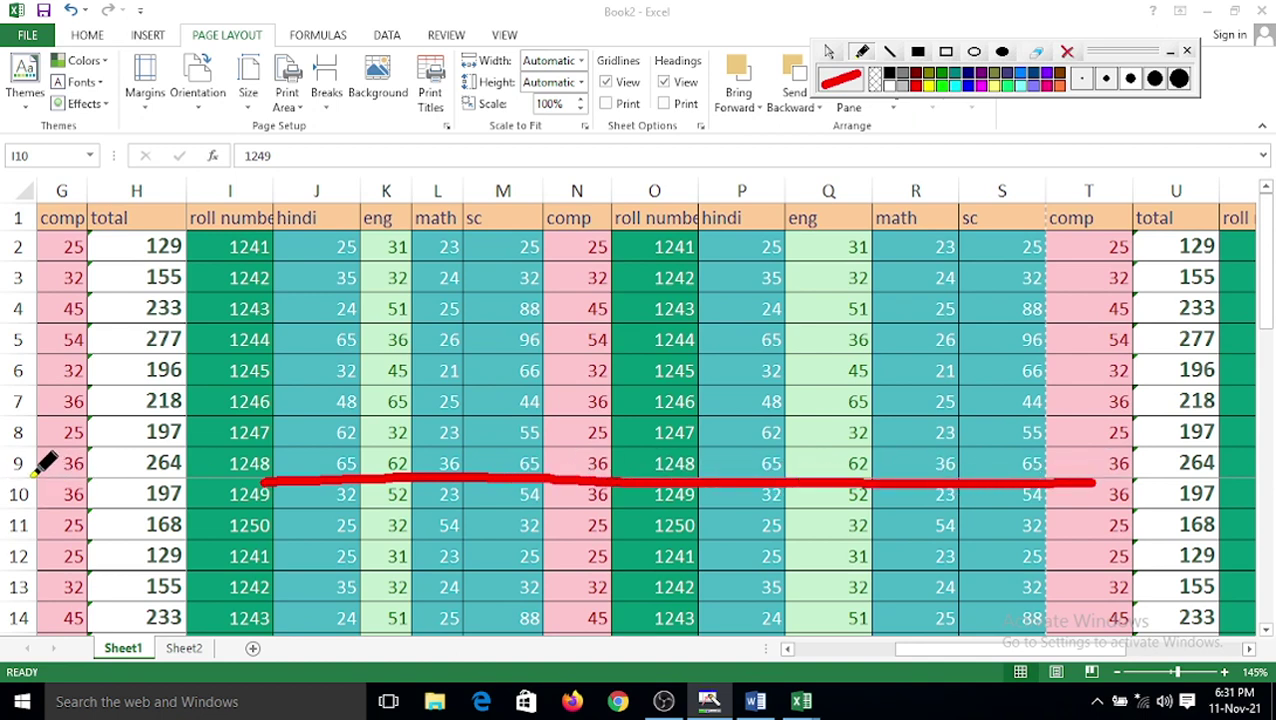
drag(28, 474, 322, 472)
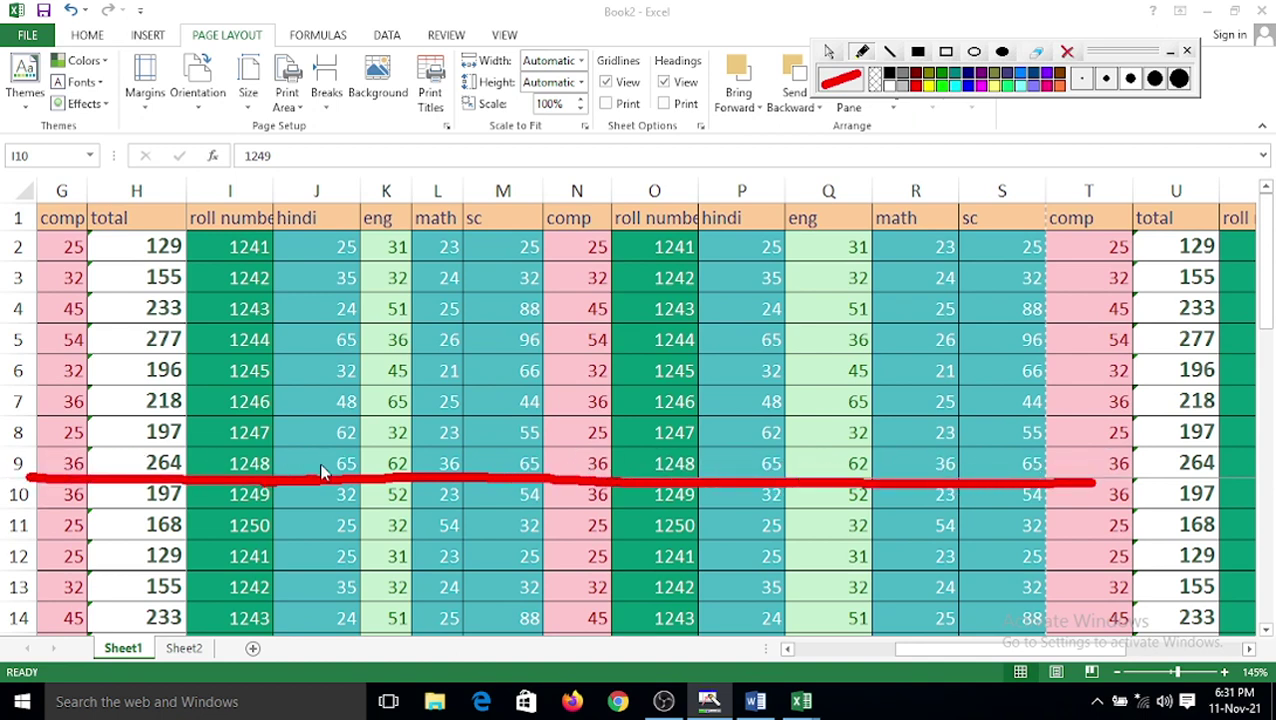
click(829, 52)
click(825, 309)
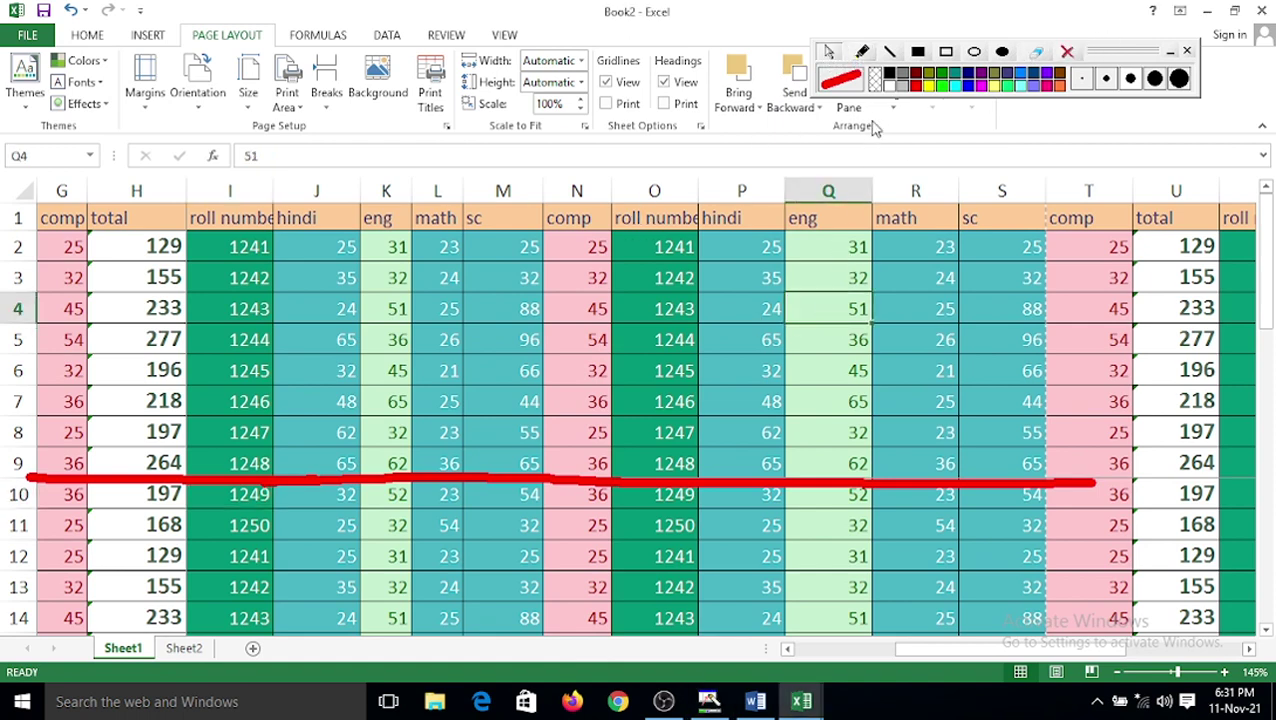
click(862, 51)
click(800, 320)
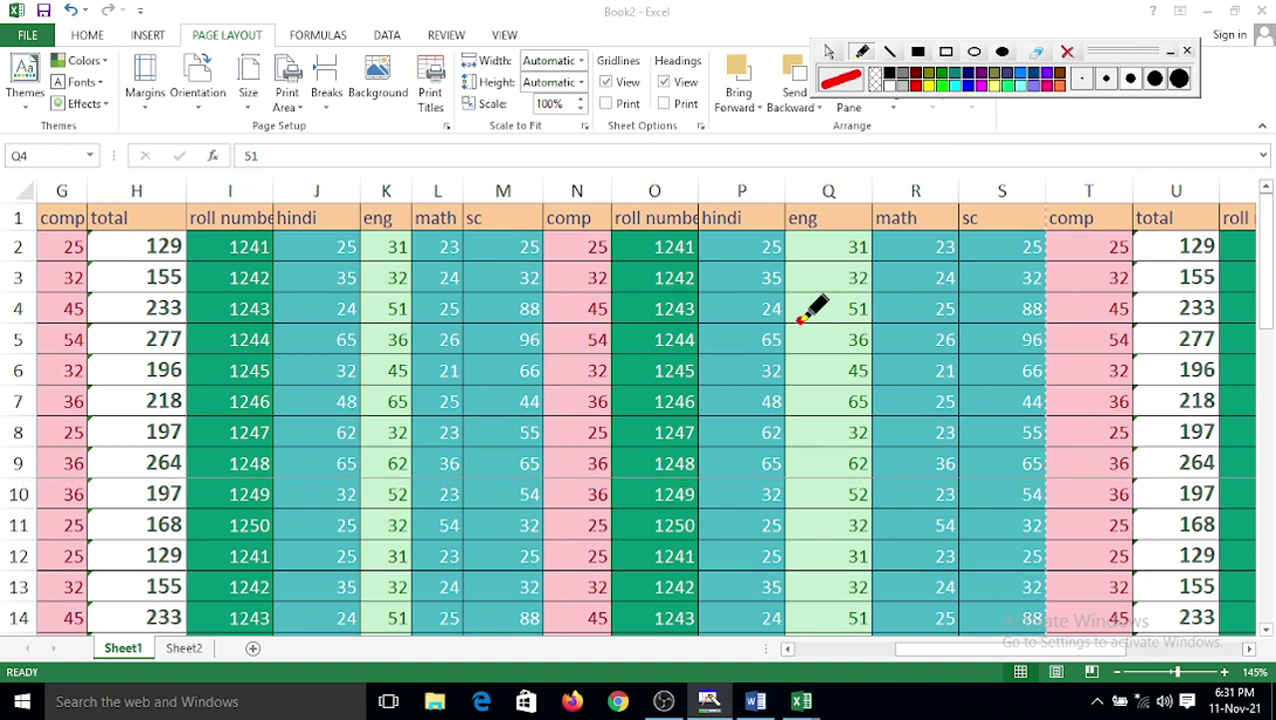
click(829, 51)
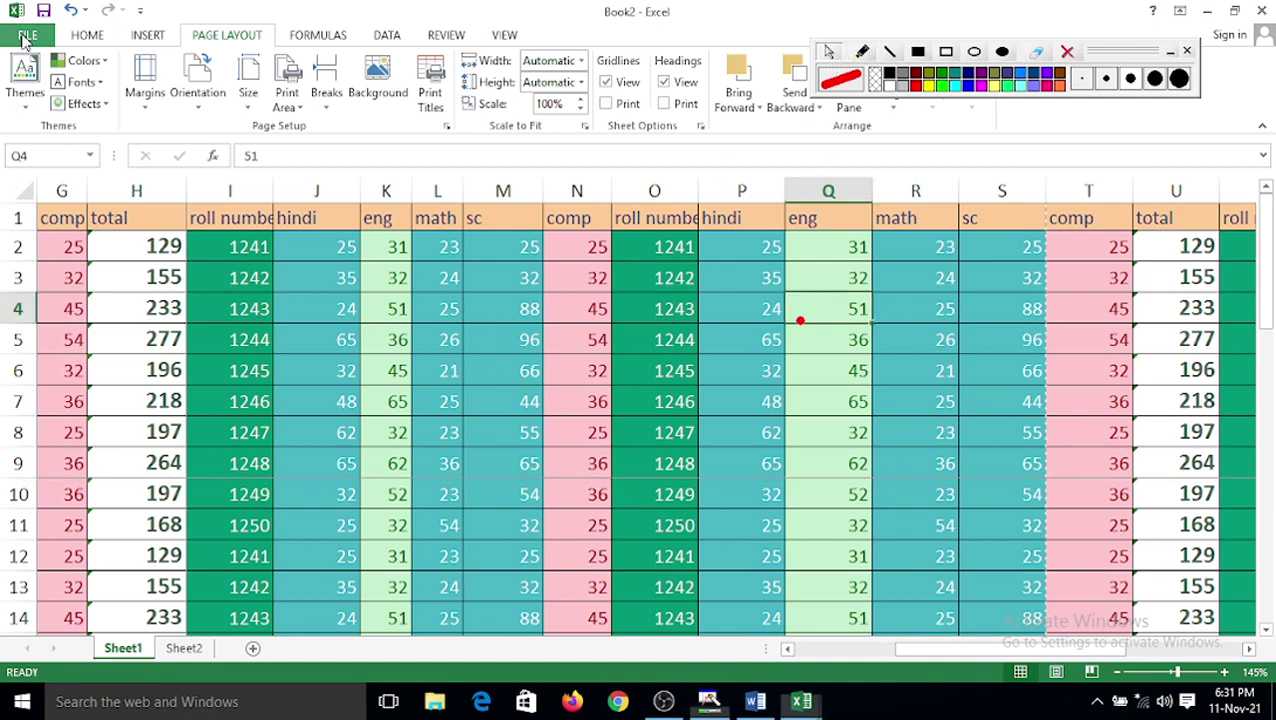
- Page through the print preview up to page 4 and back to page 1, and return to the worksheet
click(27, 38)
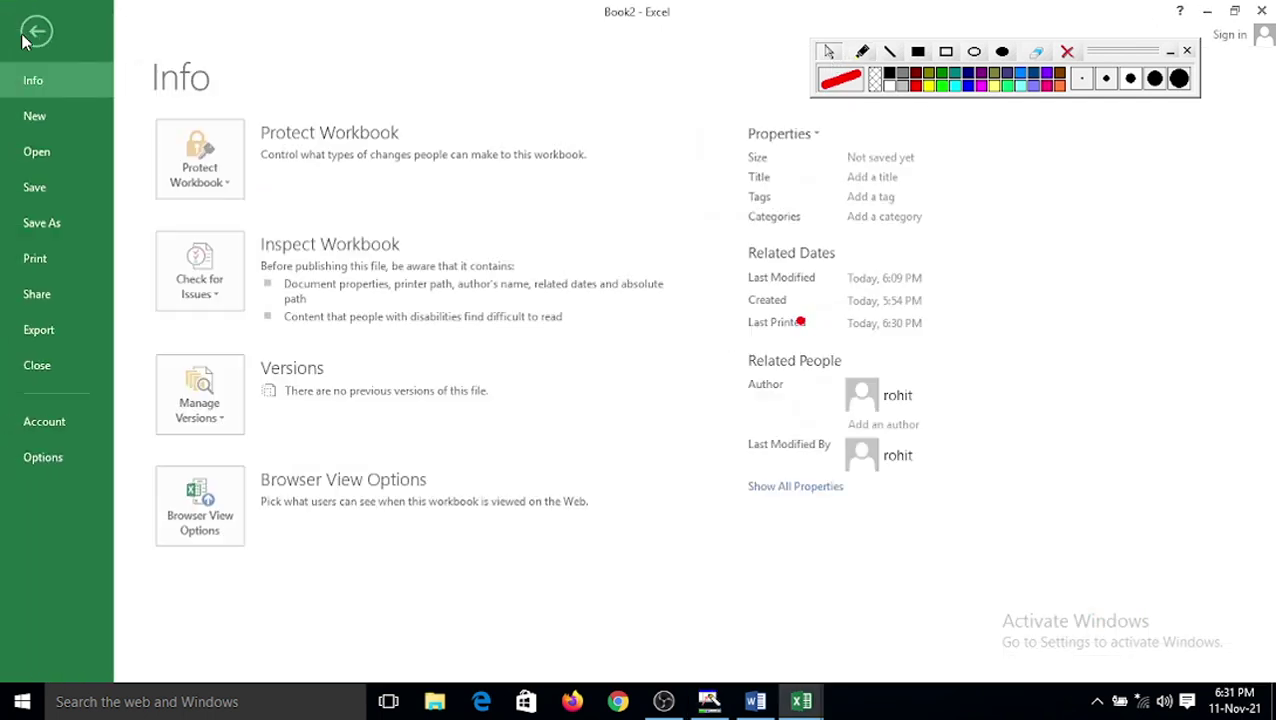
click(55, 263)
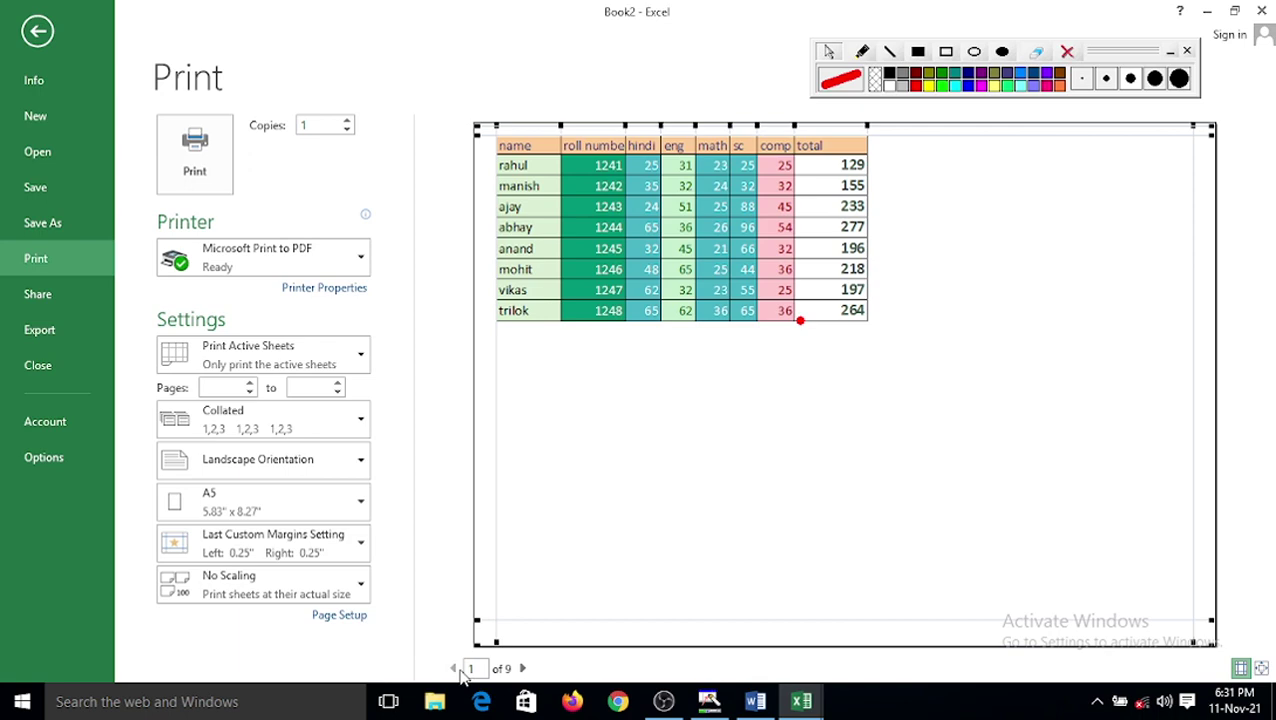
click(522, 668)
click(522, 668)
click(522, 668)
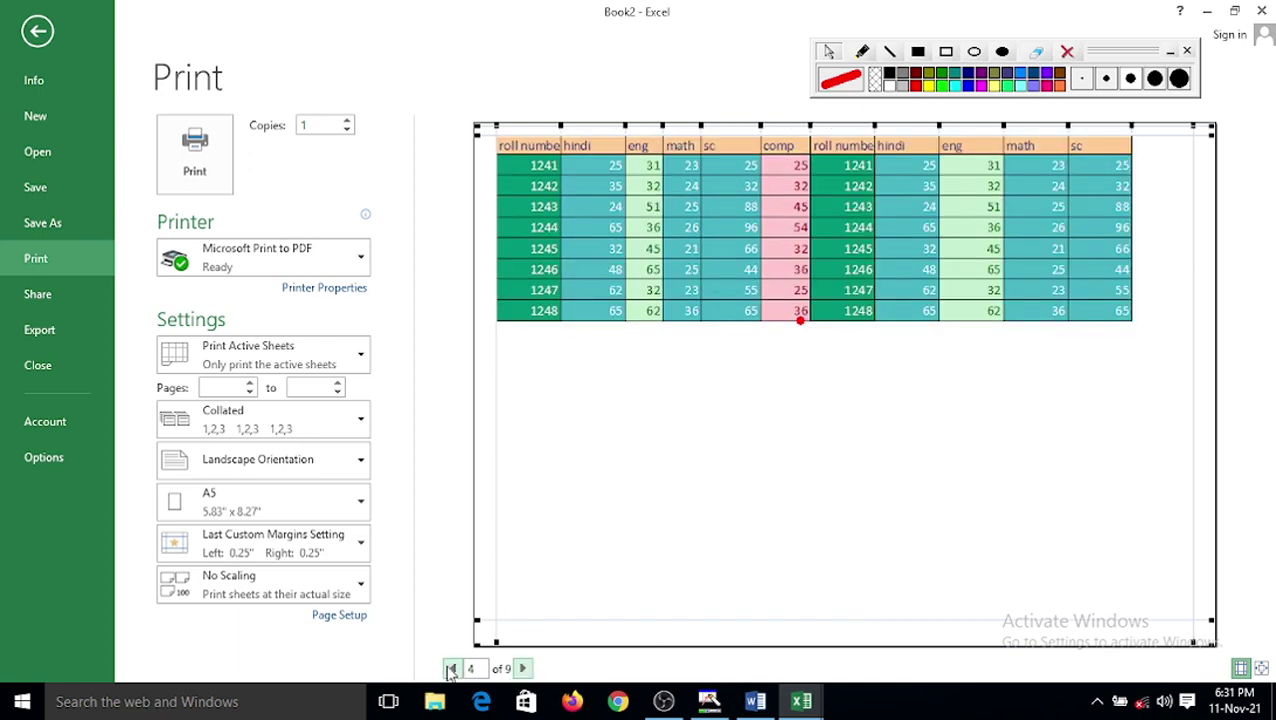
click(453, 668)
click(453, 668)
click(453, 668)
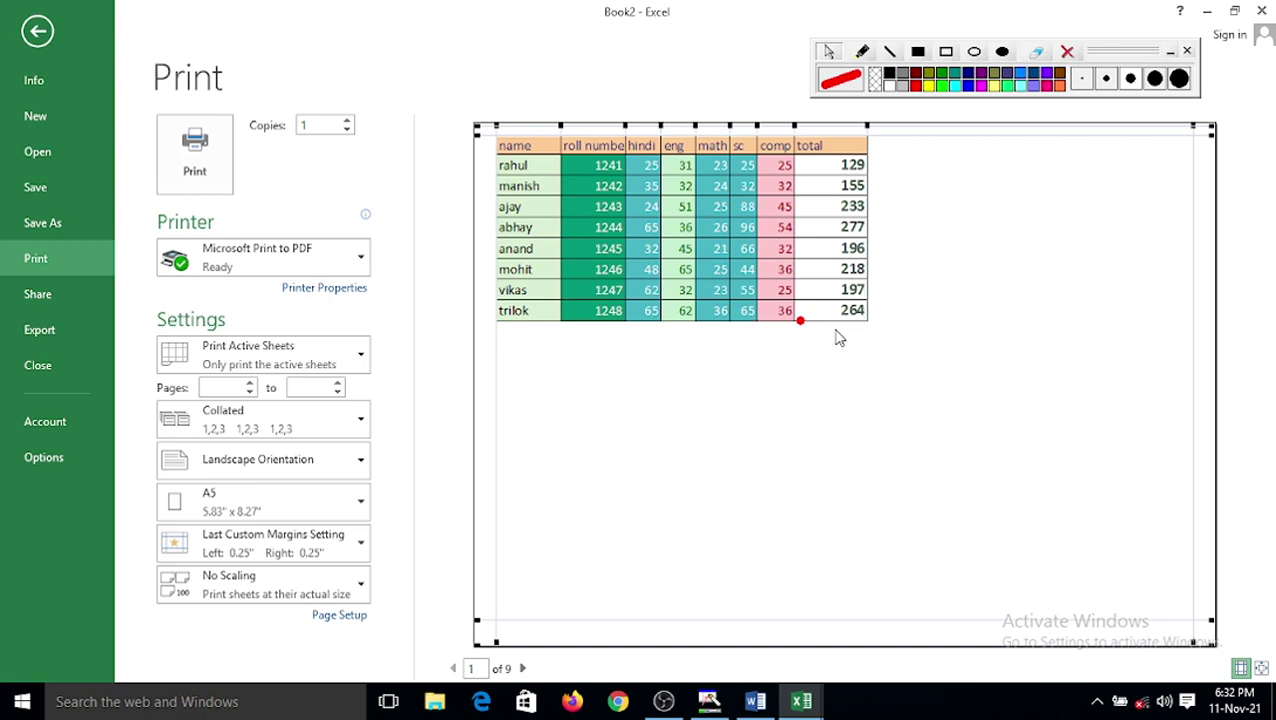
click(38, 32)
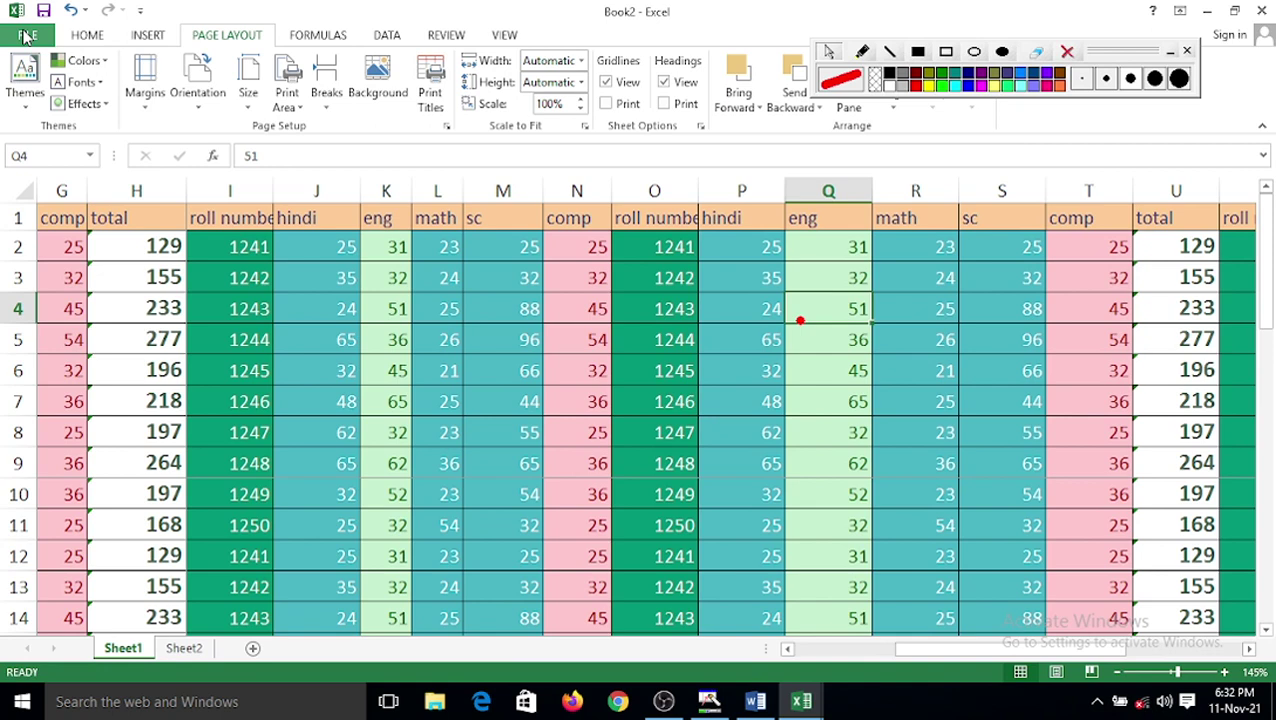
- Insert a second page break at cell J8 of the marks table
click(348, 430)
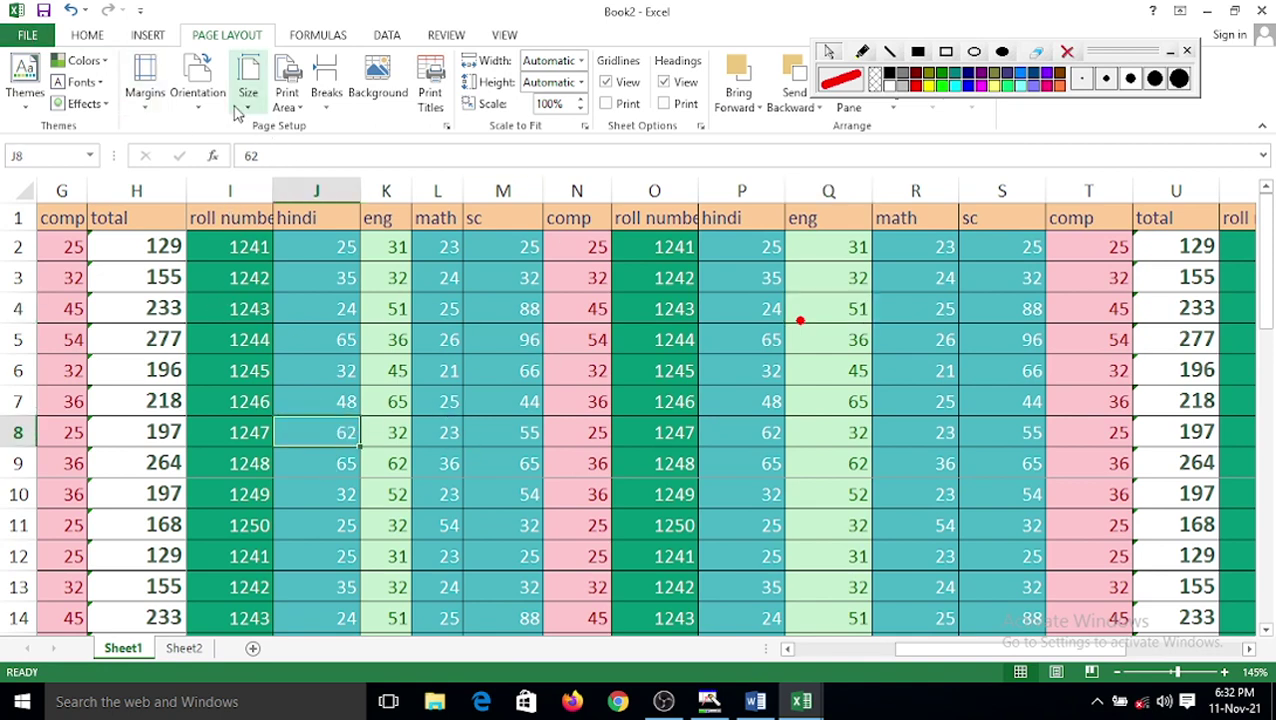
click(326, 100)
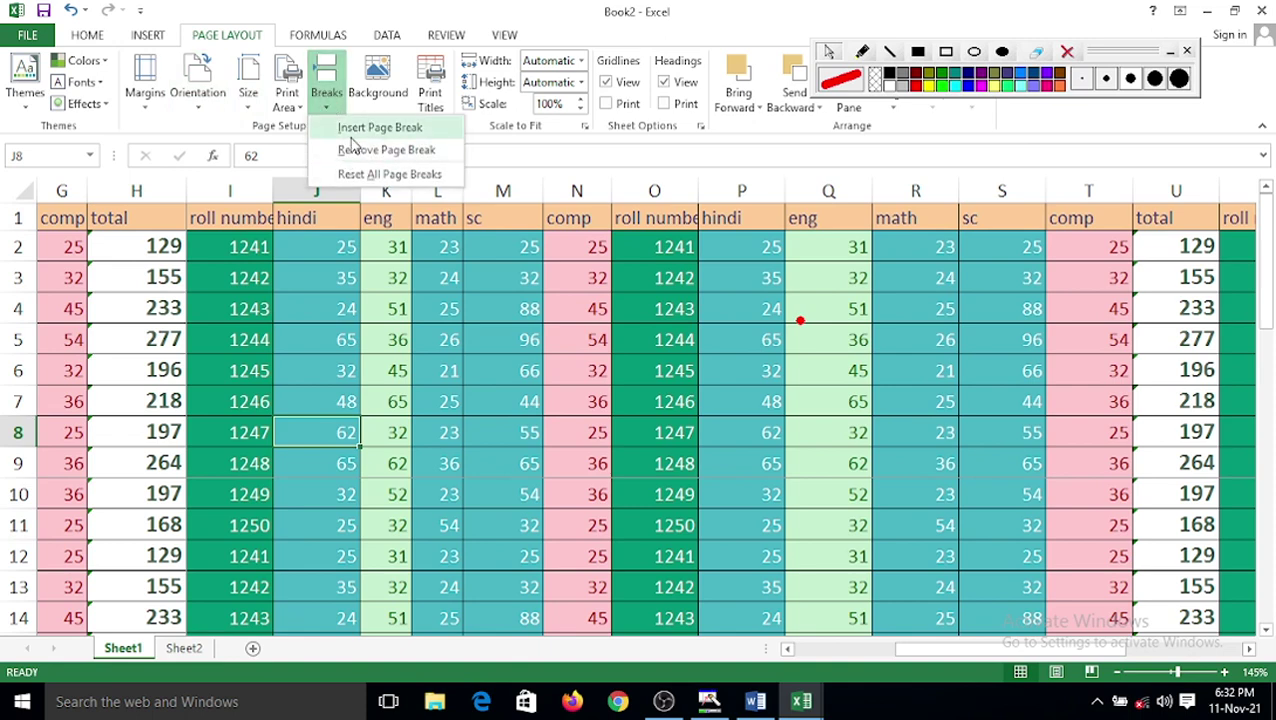
click(352, 149)
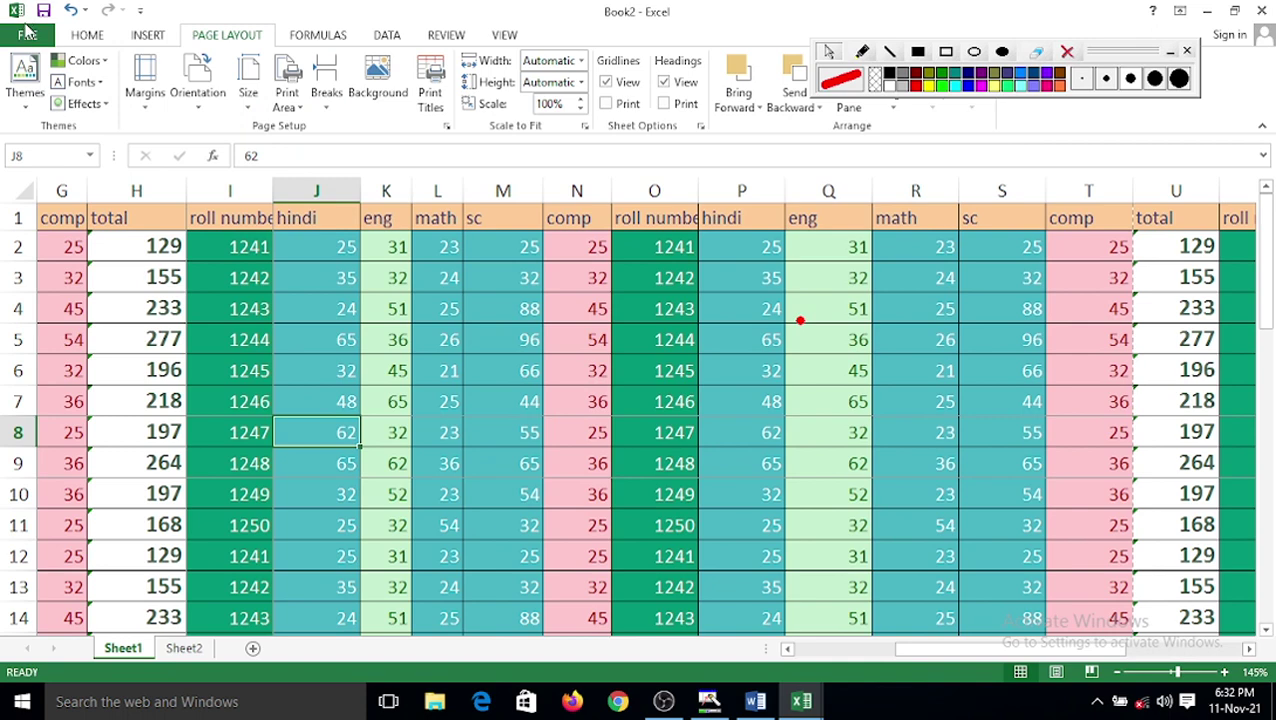
- Page through the print preview up to page 8 to check the split, and return to the worksheet
click(27, 32)
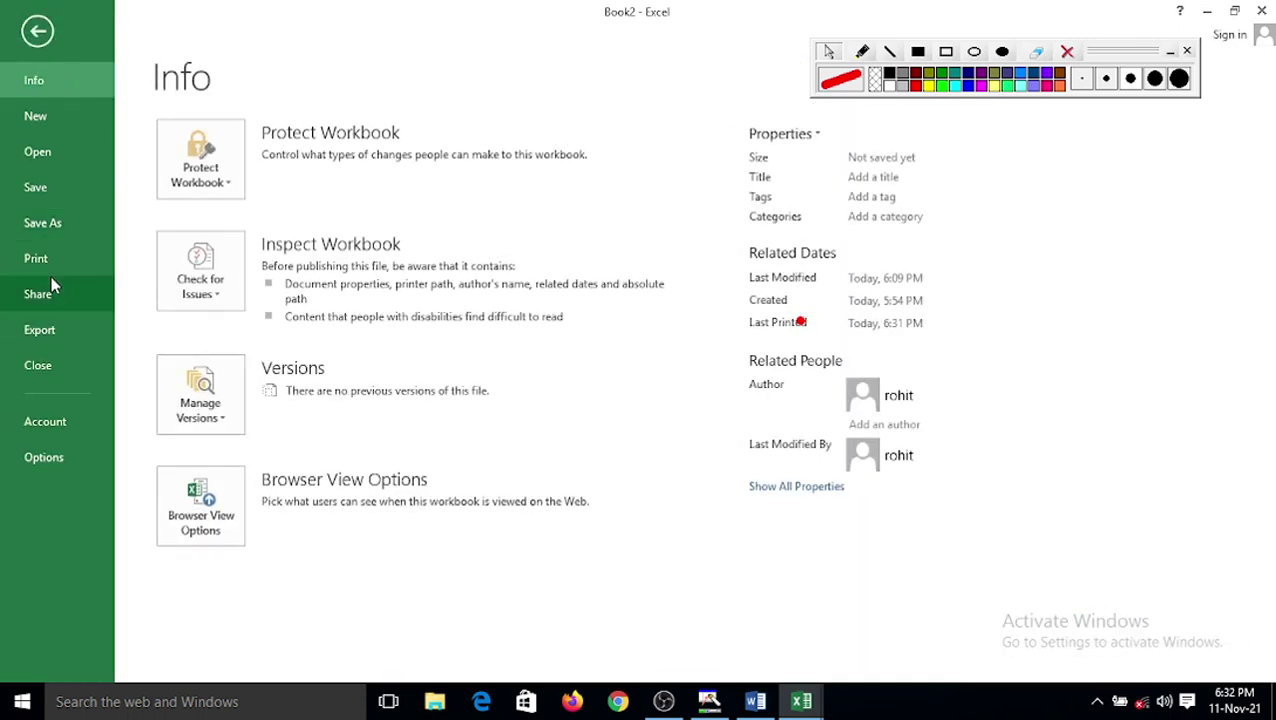
click(36, 258)
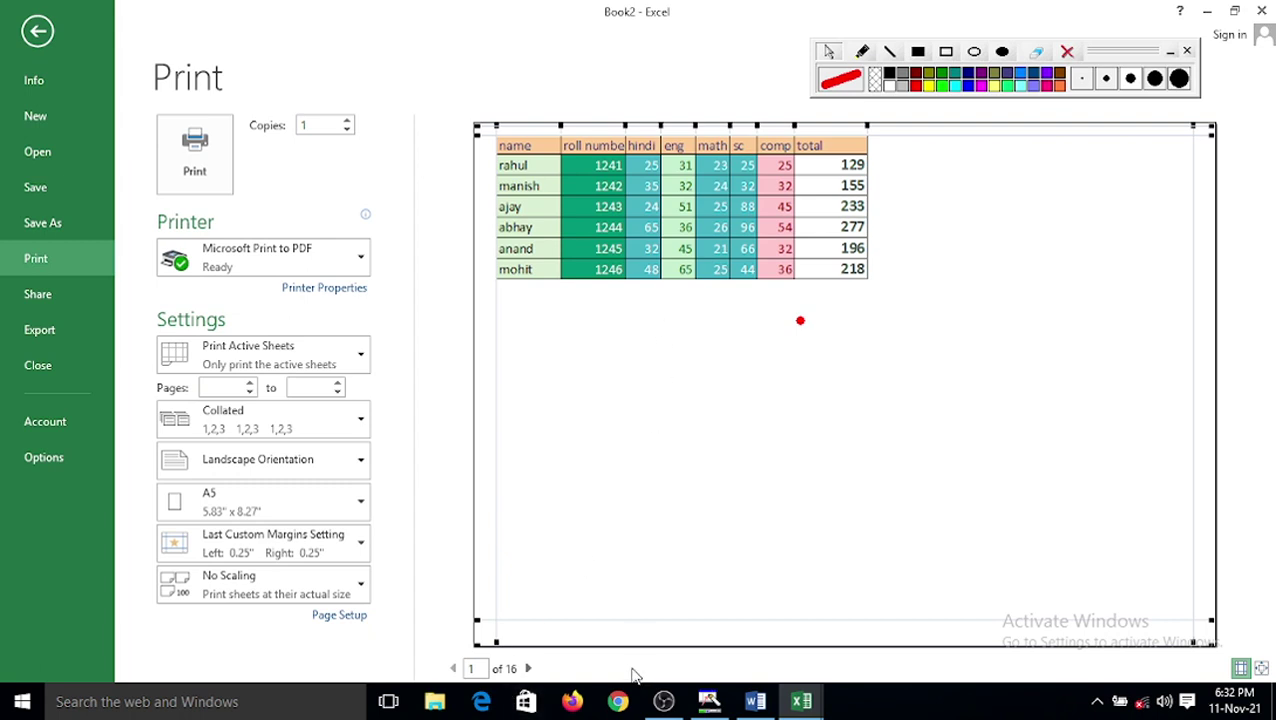
click(528, 668)
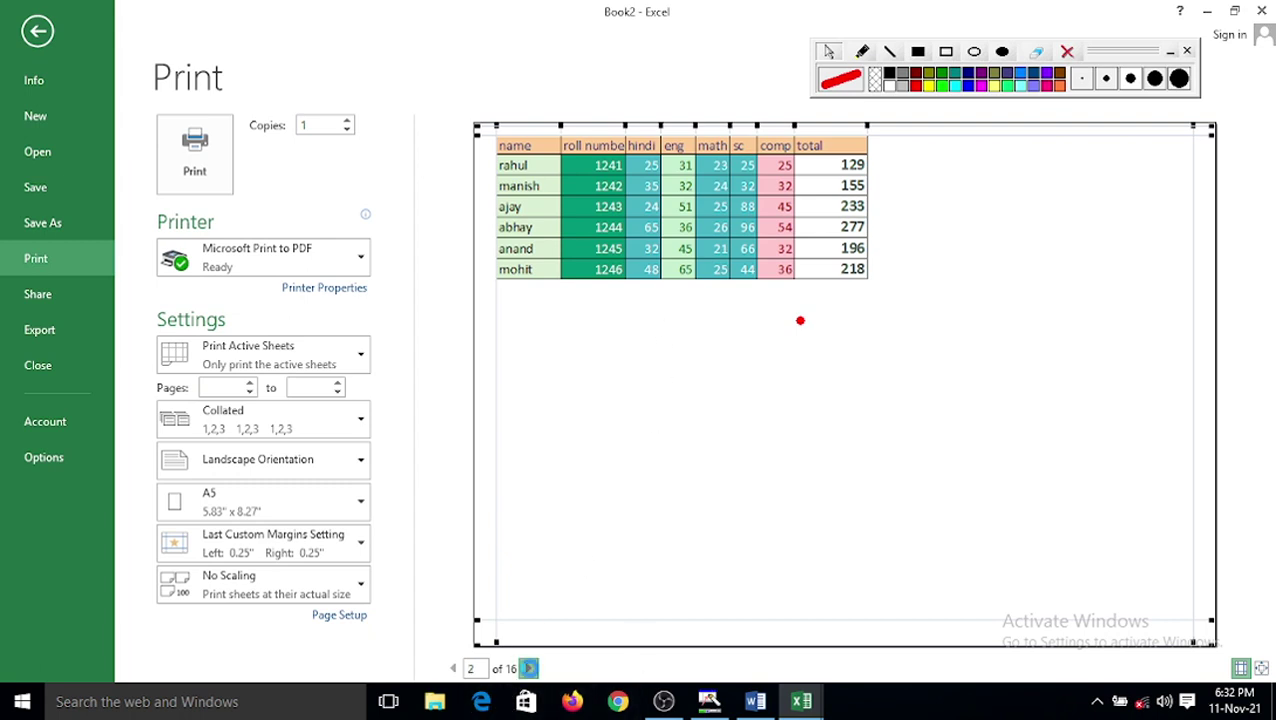
click(528, 668)
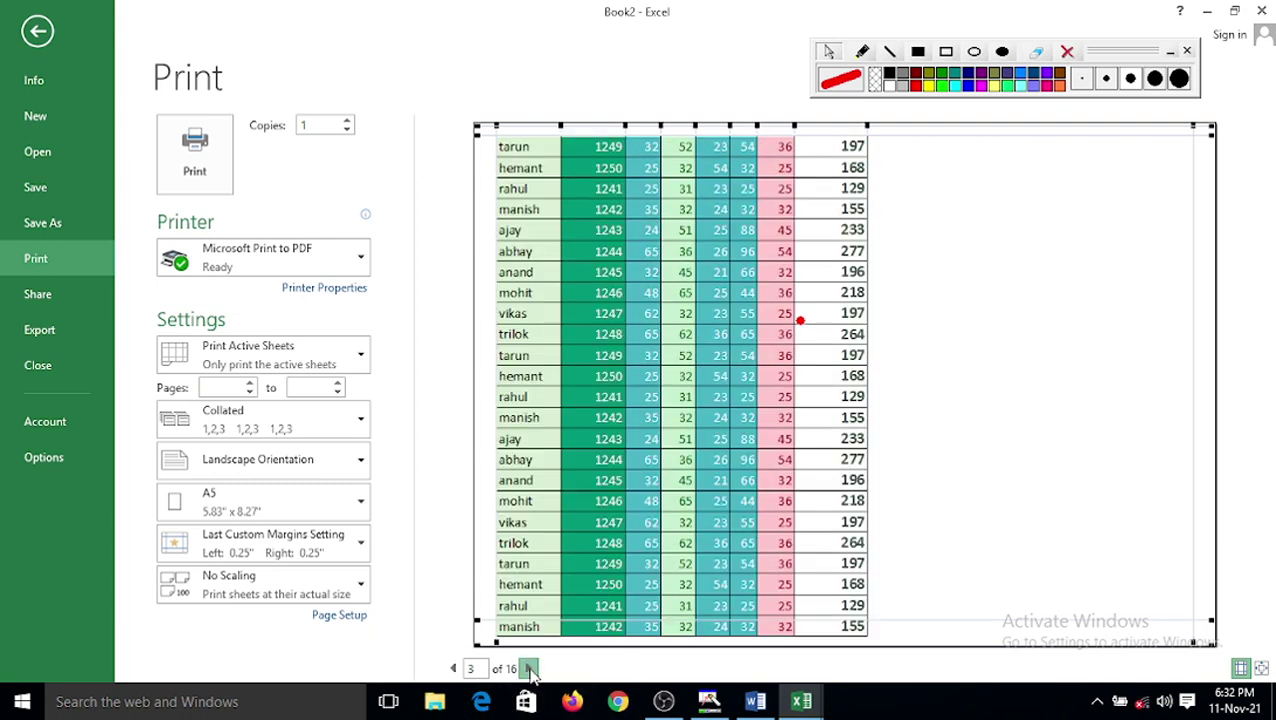
click(528, 668)
click(528, 668)
click(528, 668)
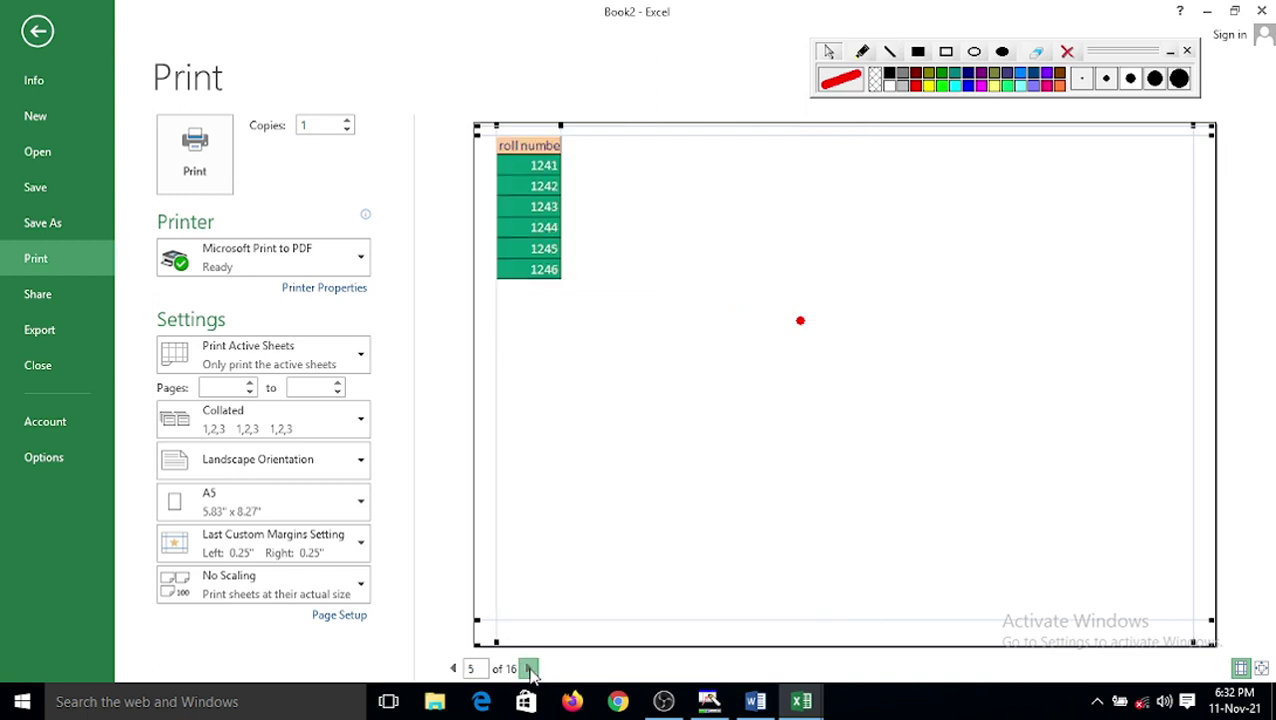
click(528, 668)
click(528, 668)
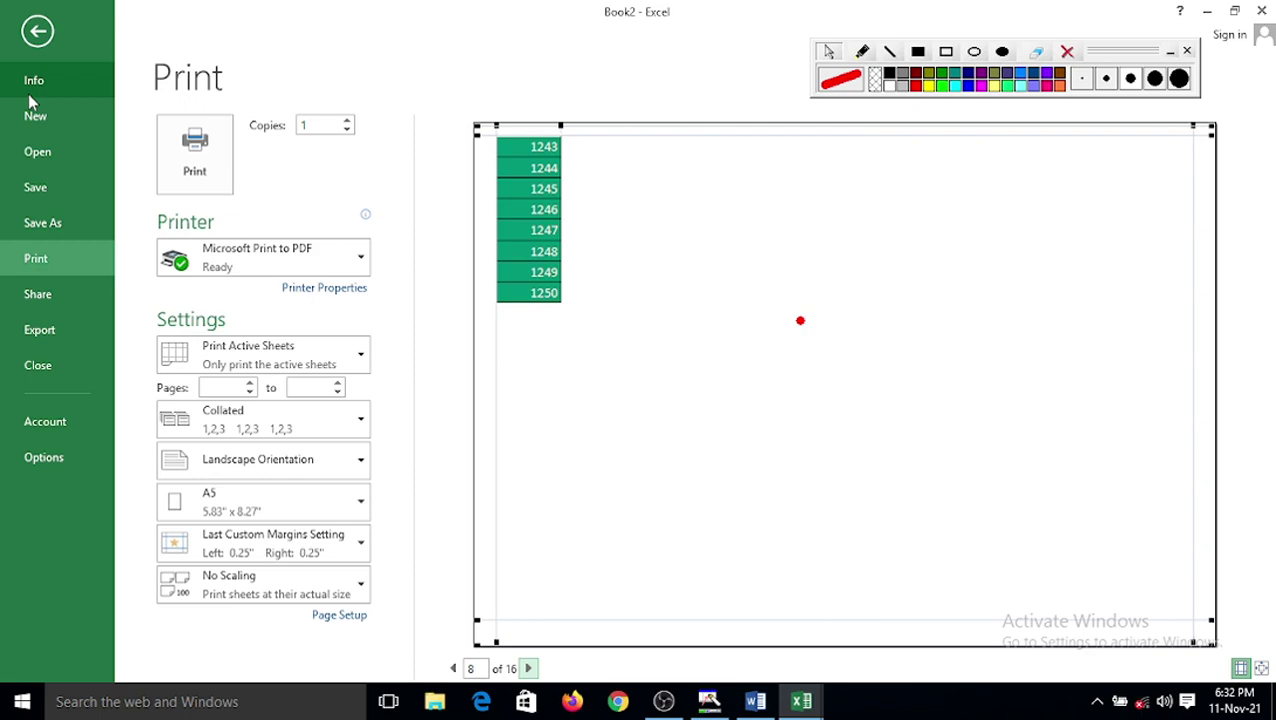
click(38, 32)
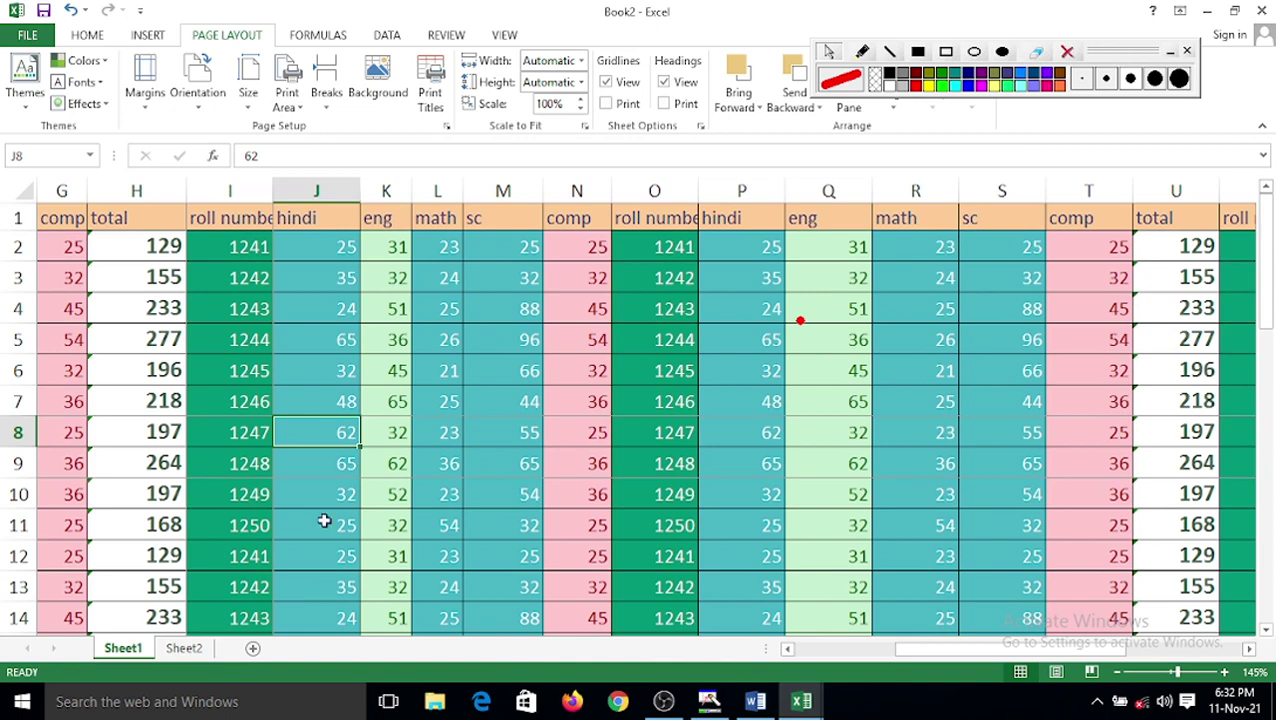
- Try to remove the inserted page breaks with Remove Page Break while the whole marks table is selected
scroll(305, 476, down, 5)
click(429, 500)
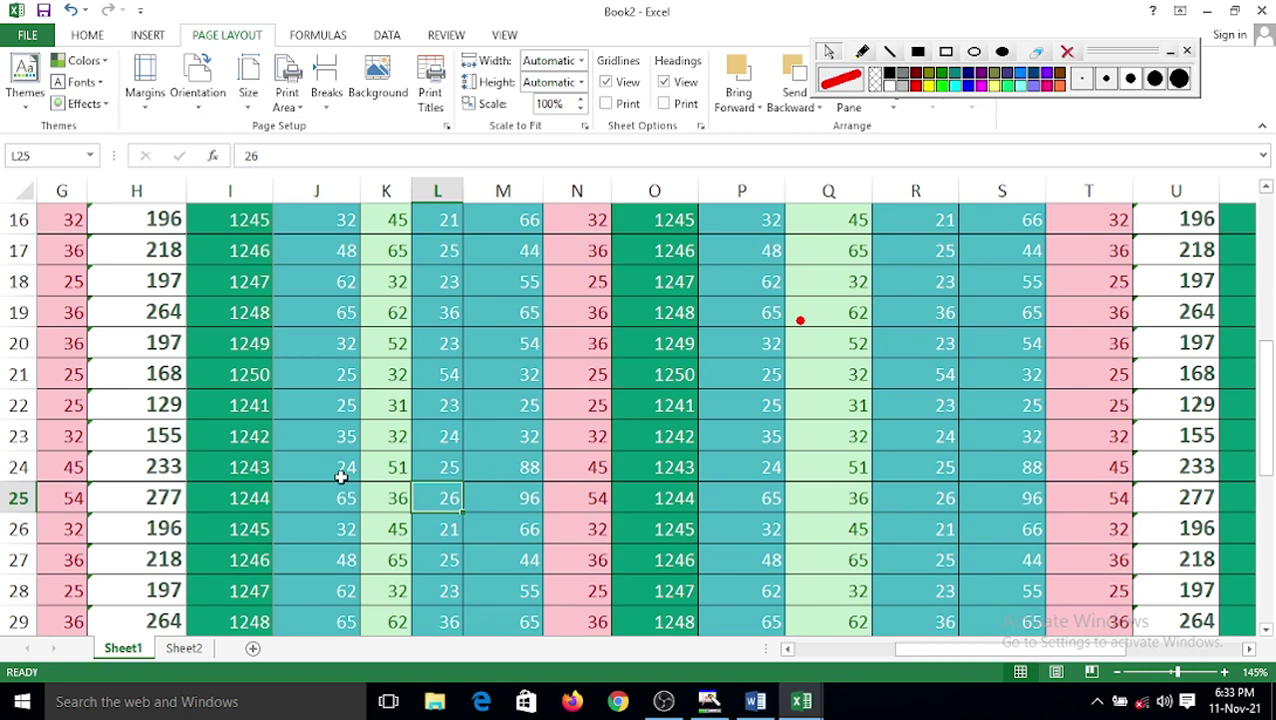
key(ctrl+a)
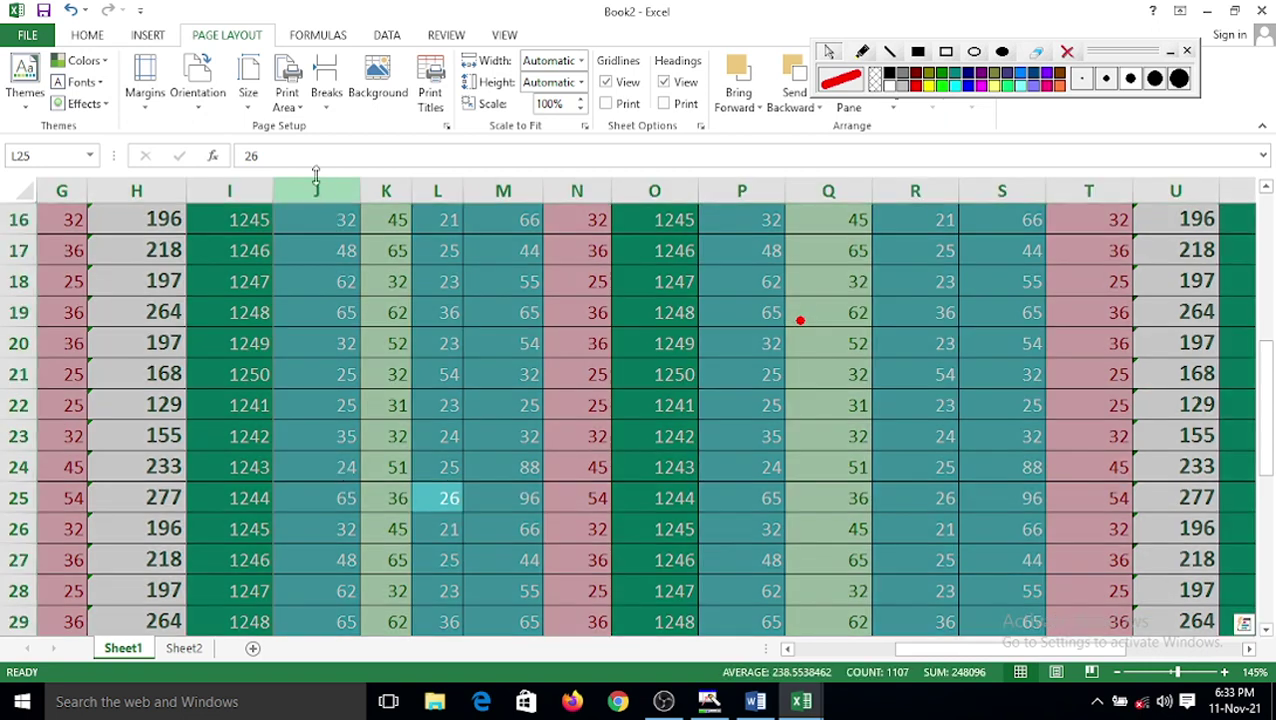
click(326, 104)
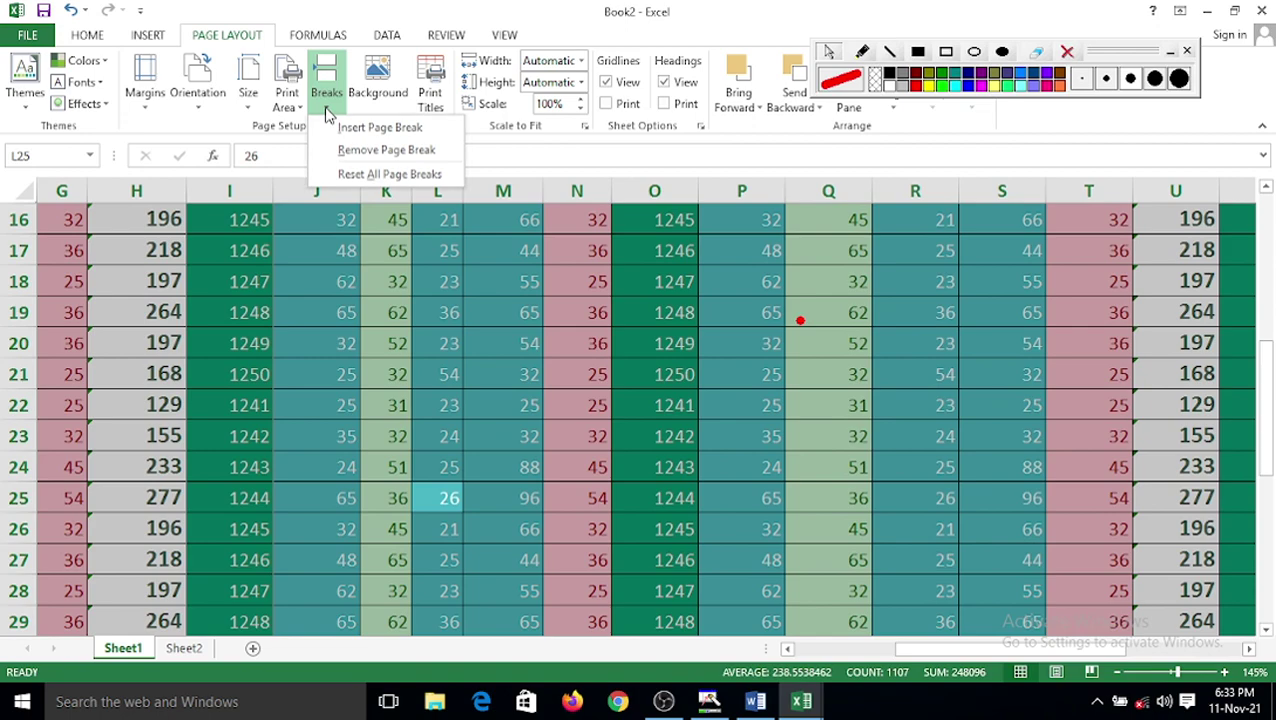
click(386, 152)
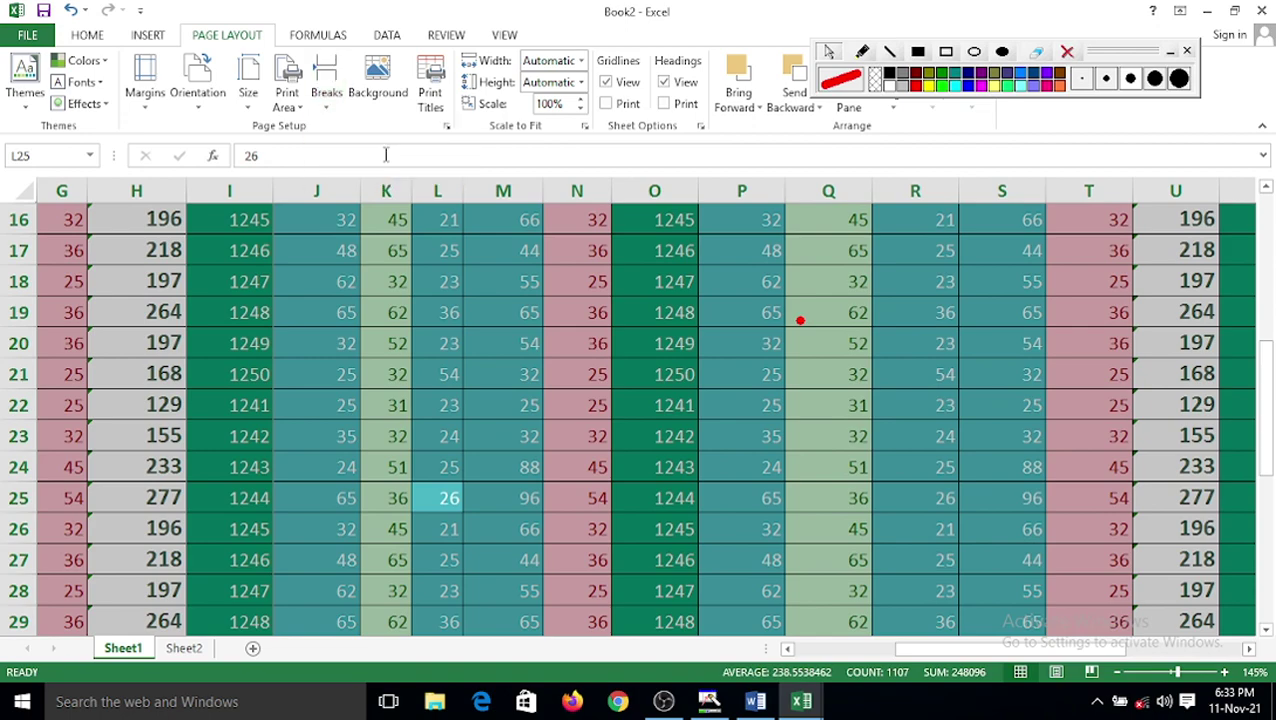
click(425, 405)
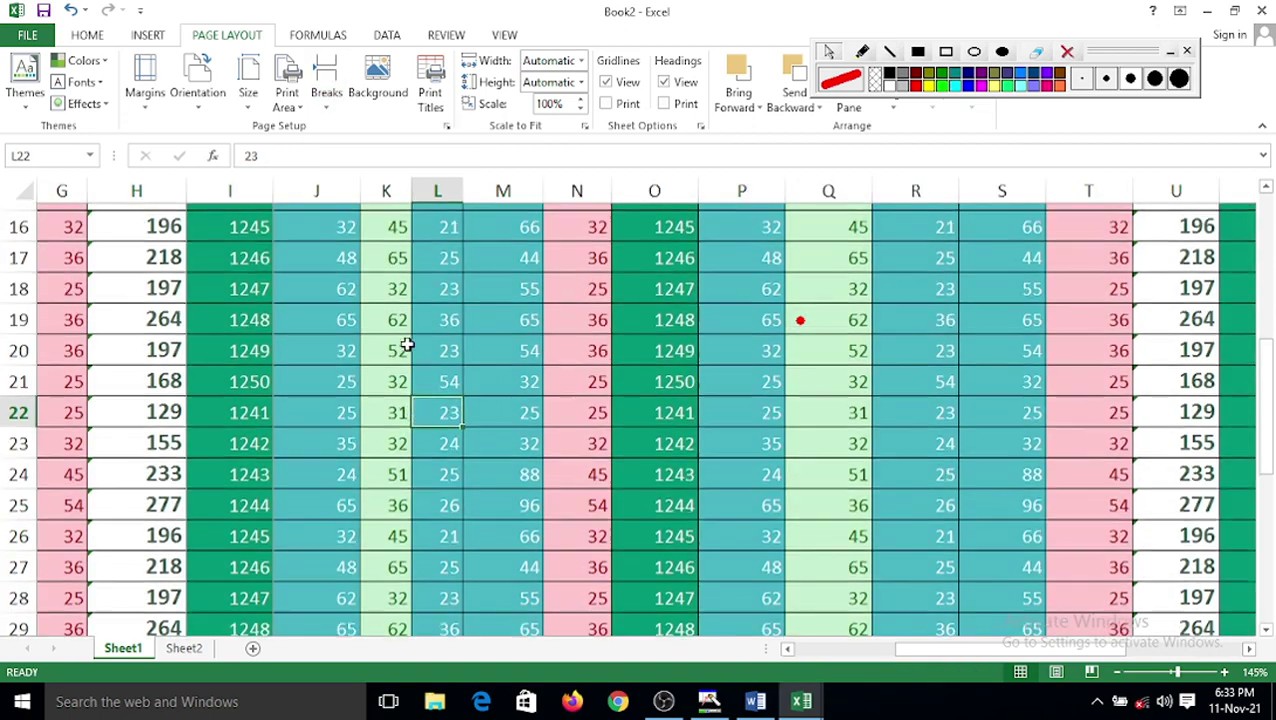
scroll(245, 402, up, 5)
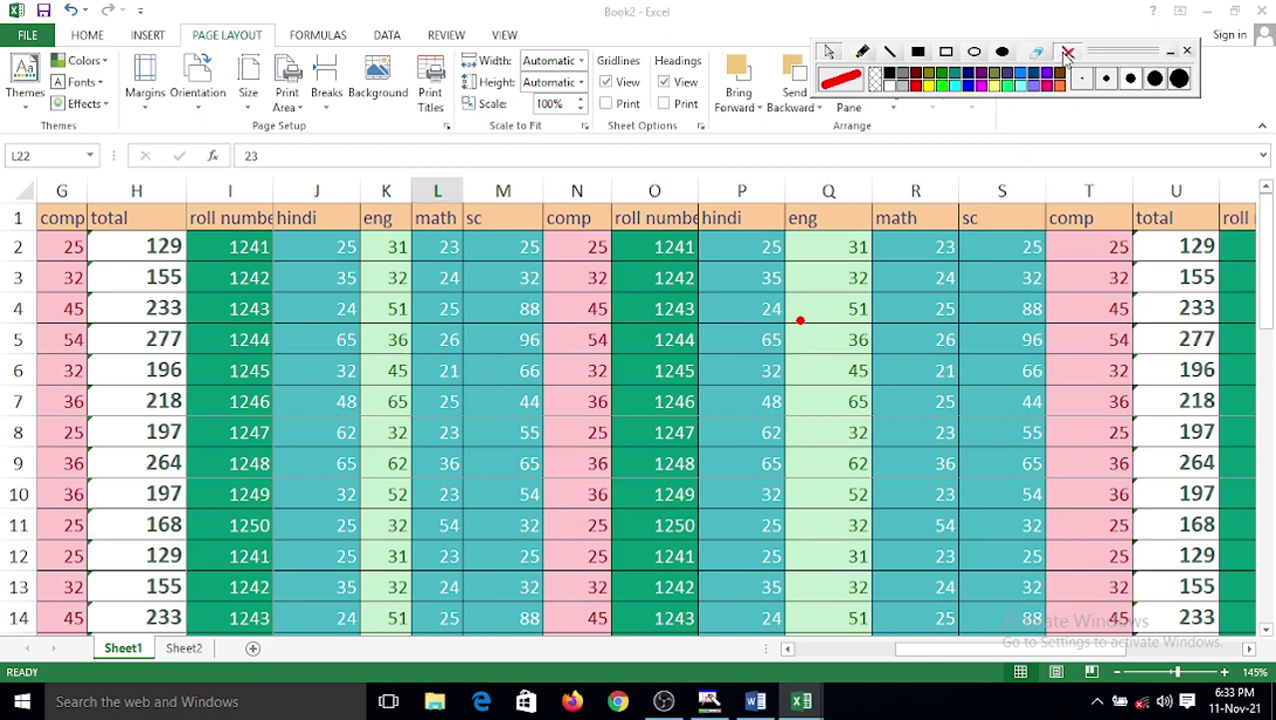
- Clear the red pen mark from the screen by closing the annotation tool
click(862, 51)
click(828, 51)
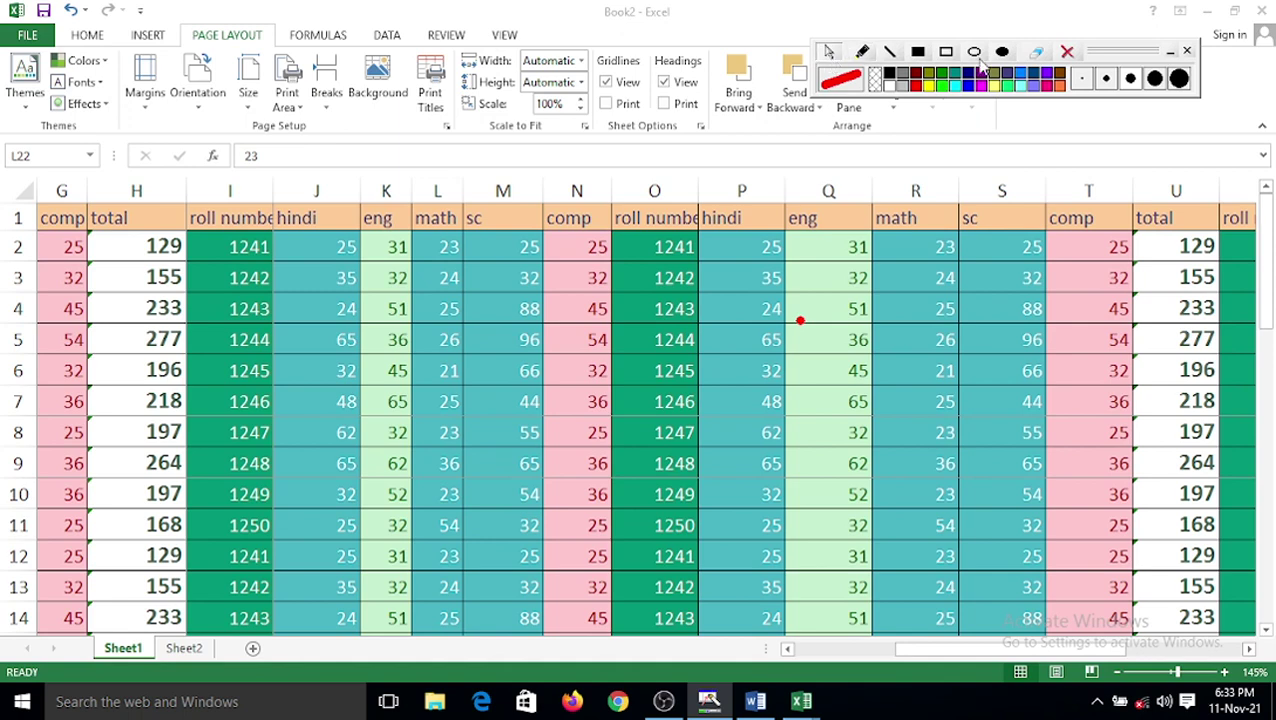
click(1036, 51)
click(829, 51)
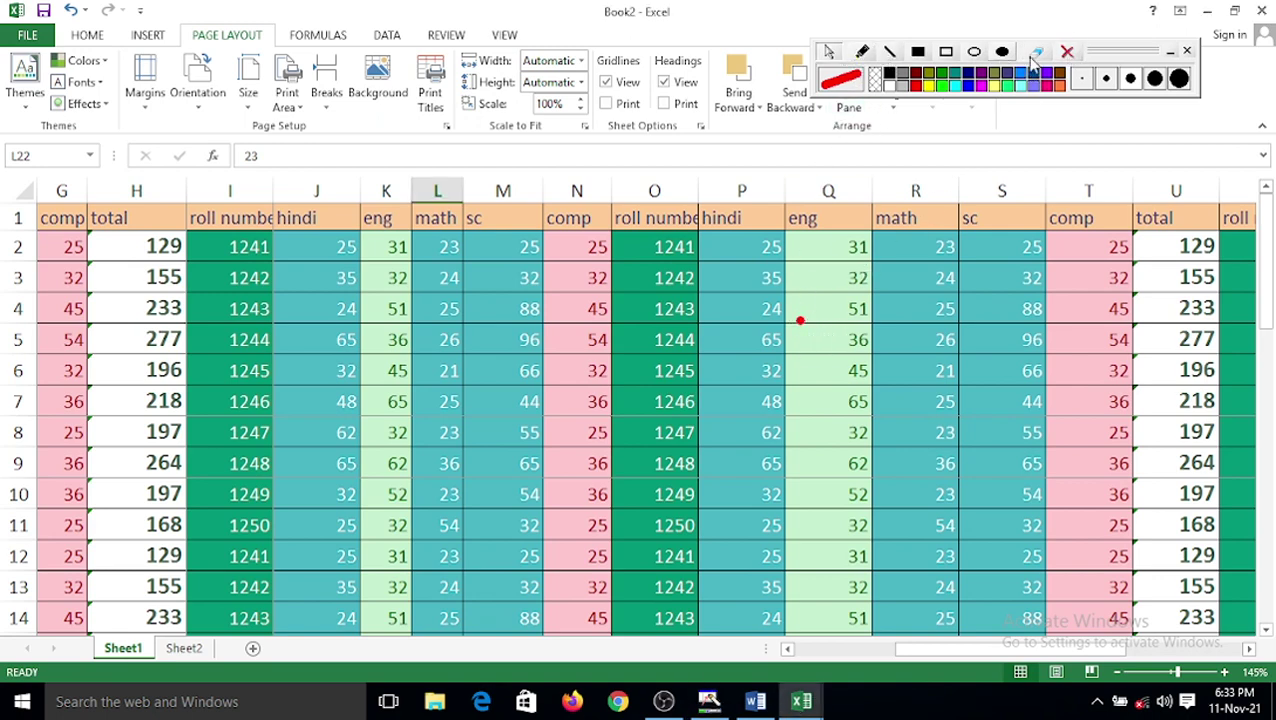
click(1187, 51)
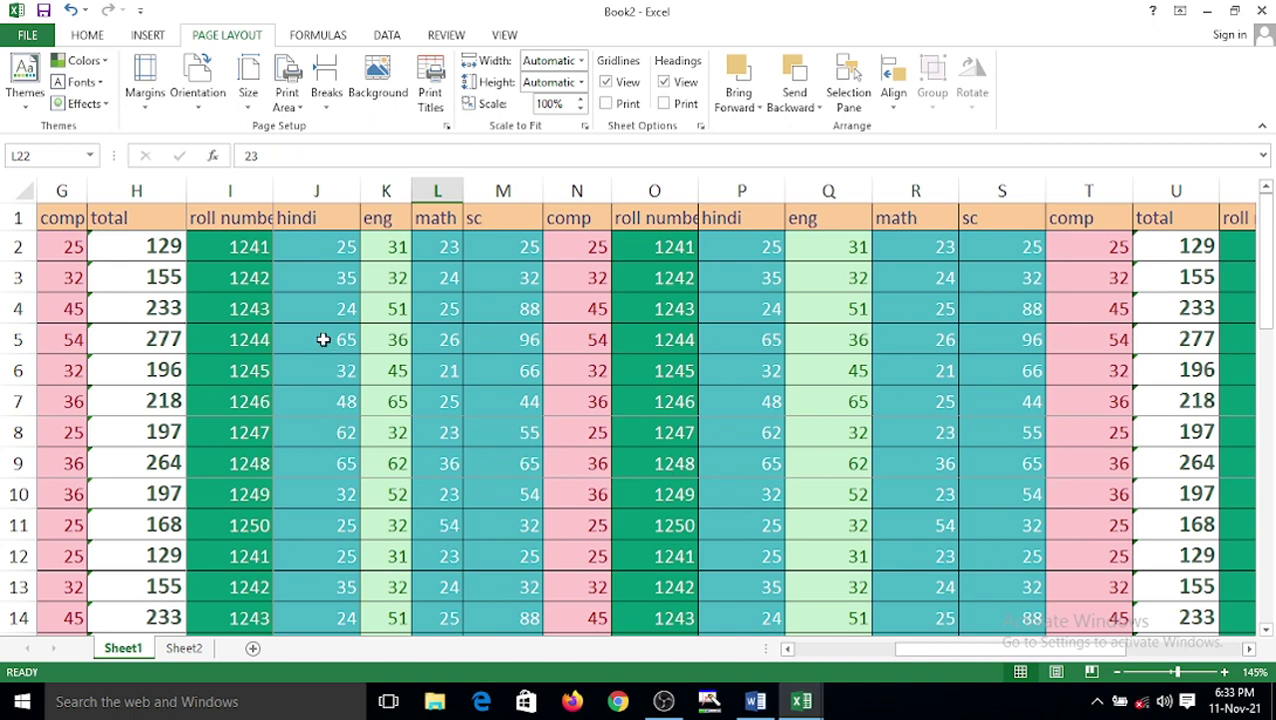
- Reset all page breaks on the sheet and select cell K6
click(327, 90)
click(350, 176)
click(401, 367)
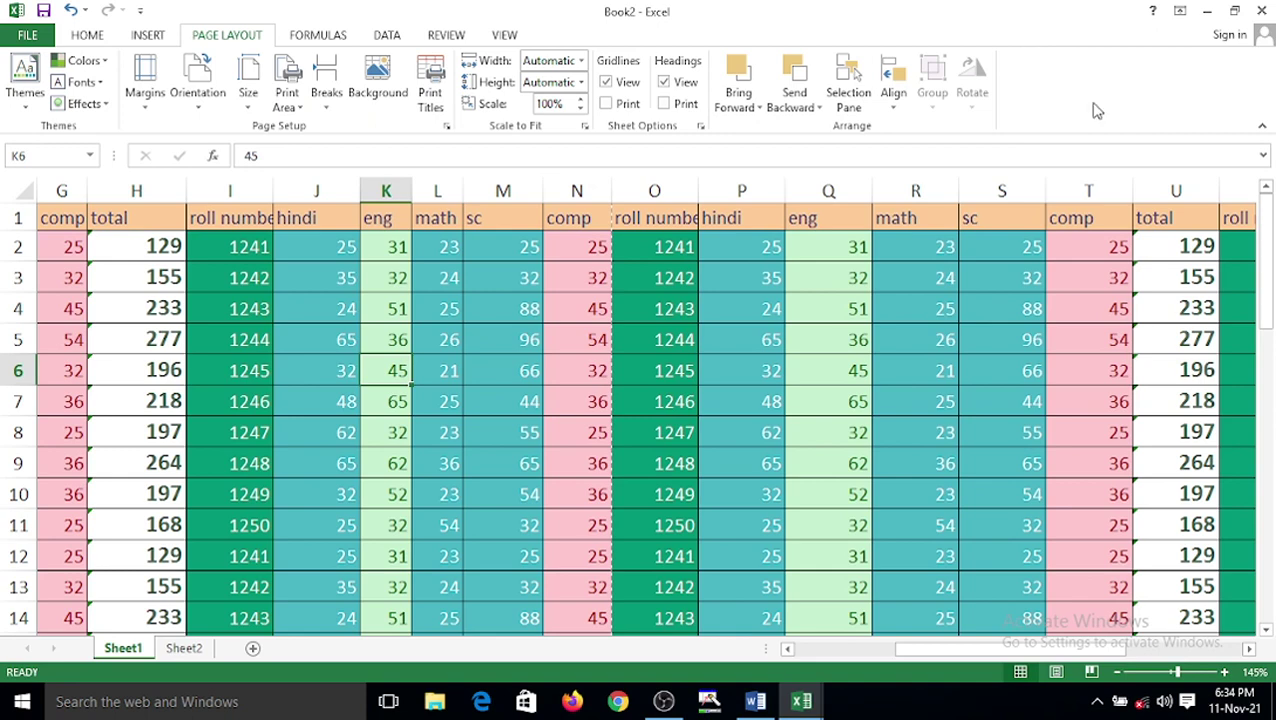
click(1097, 701)
right_click(1052, 665)
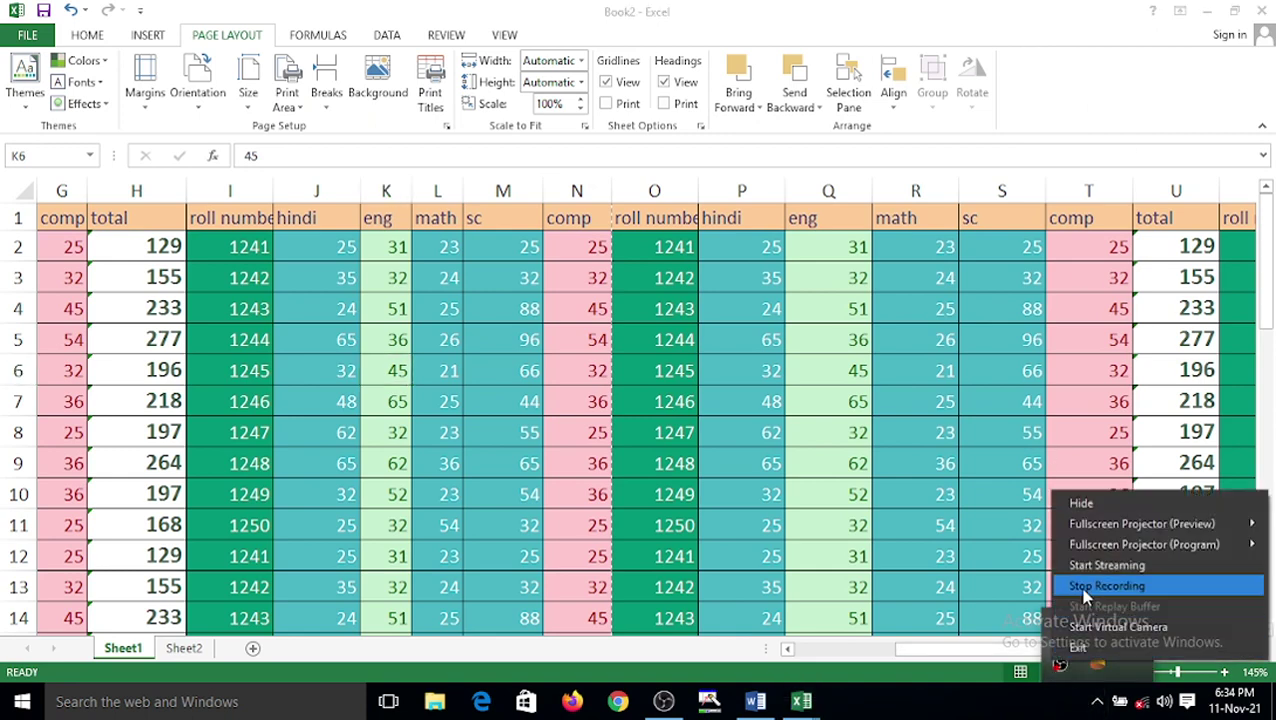